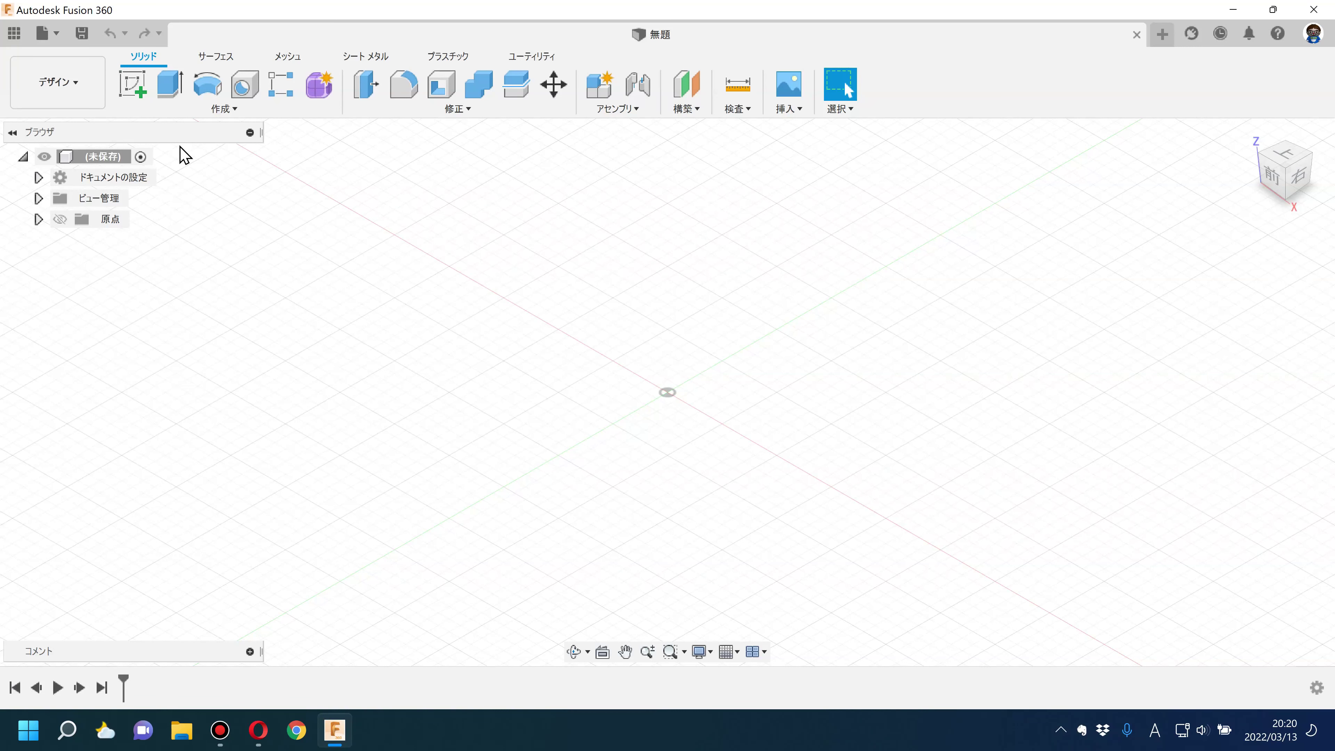
Step: Add a new internal component and name it 鉛筆
click(225, 108)
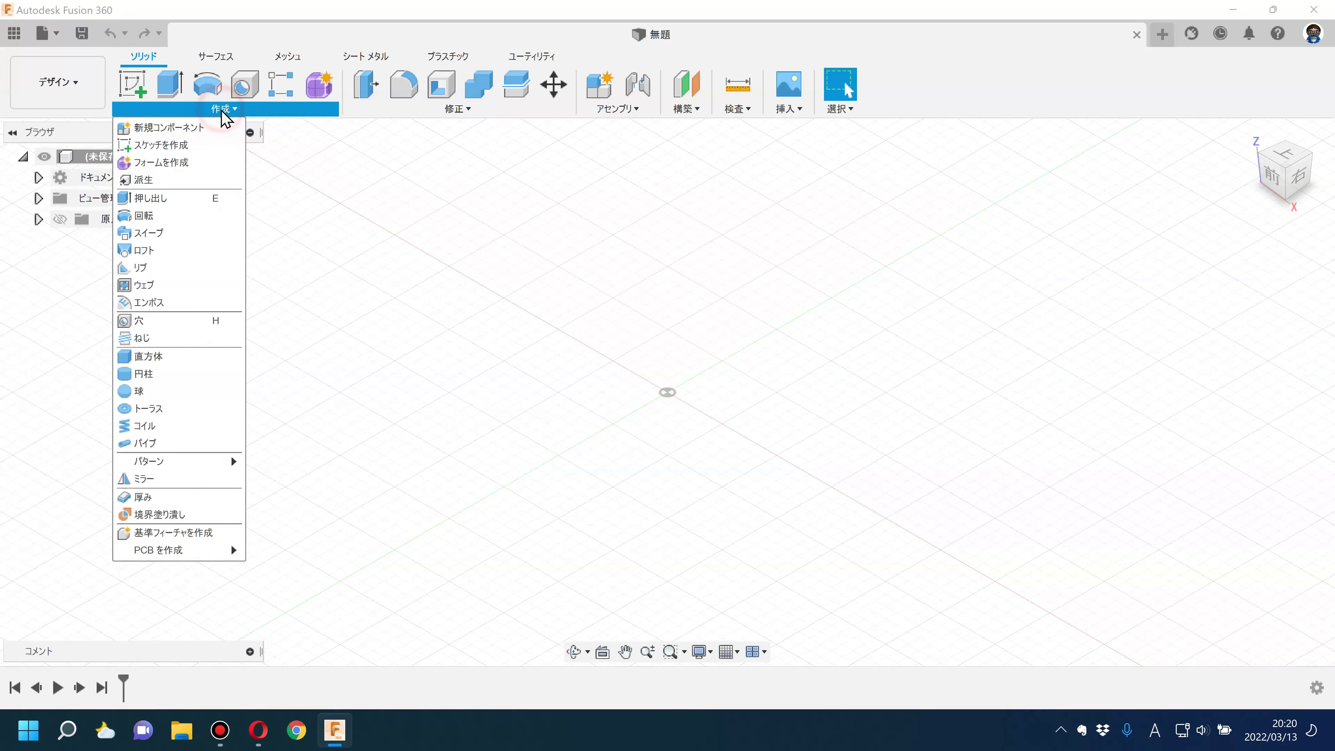
click(189, 128)
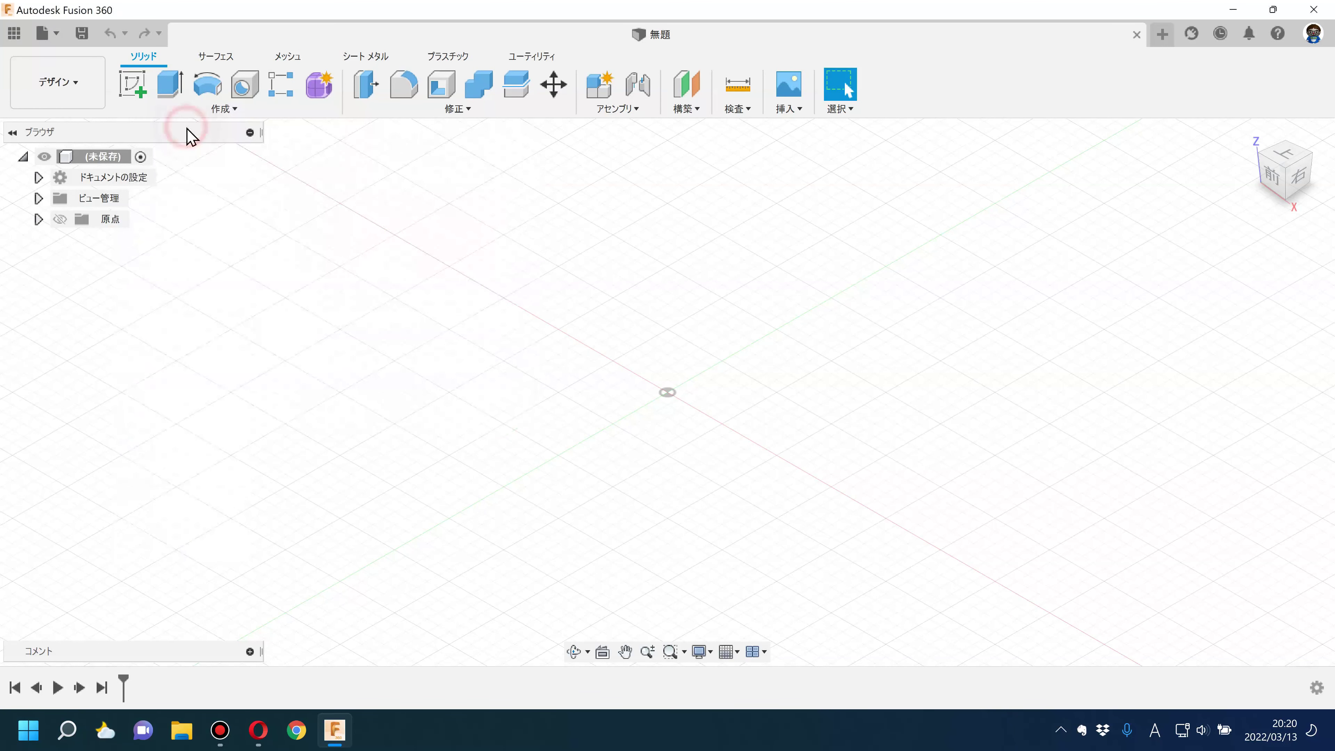
click(674, 392)
key(ctrl+a)
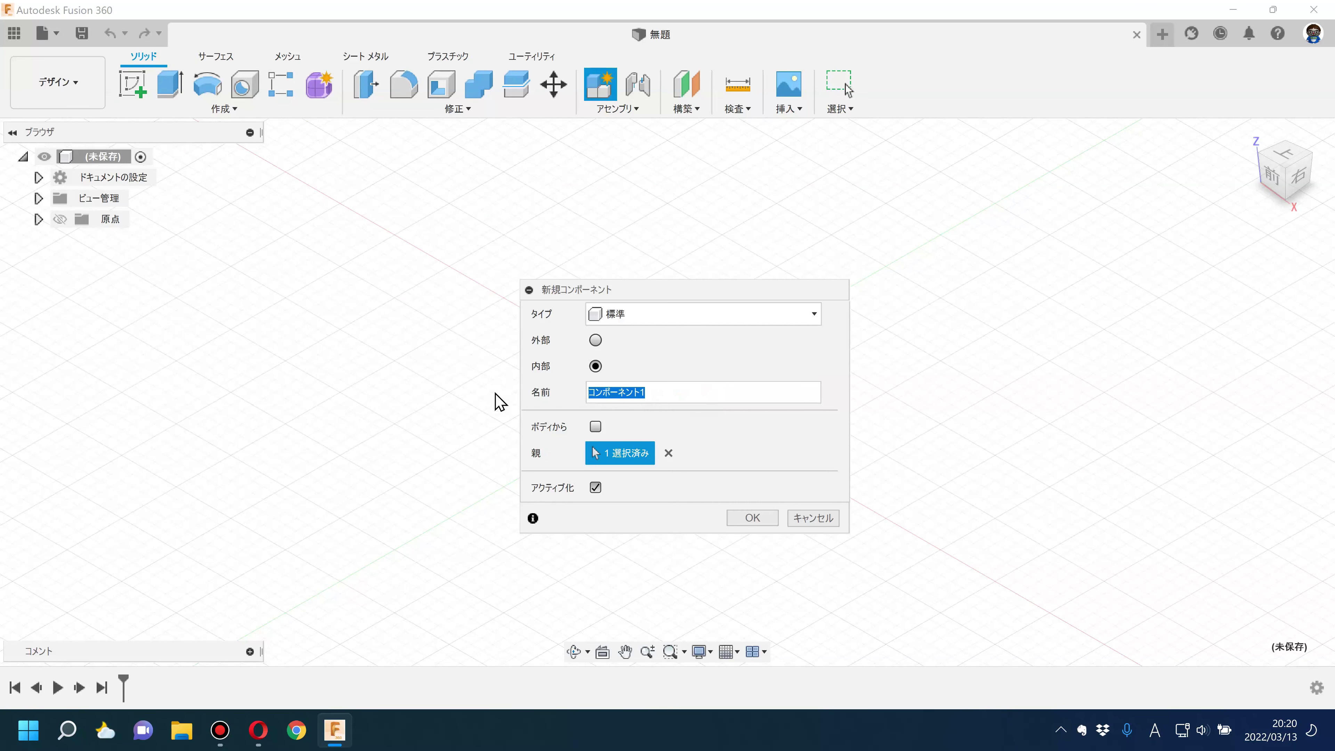
text(e)
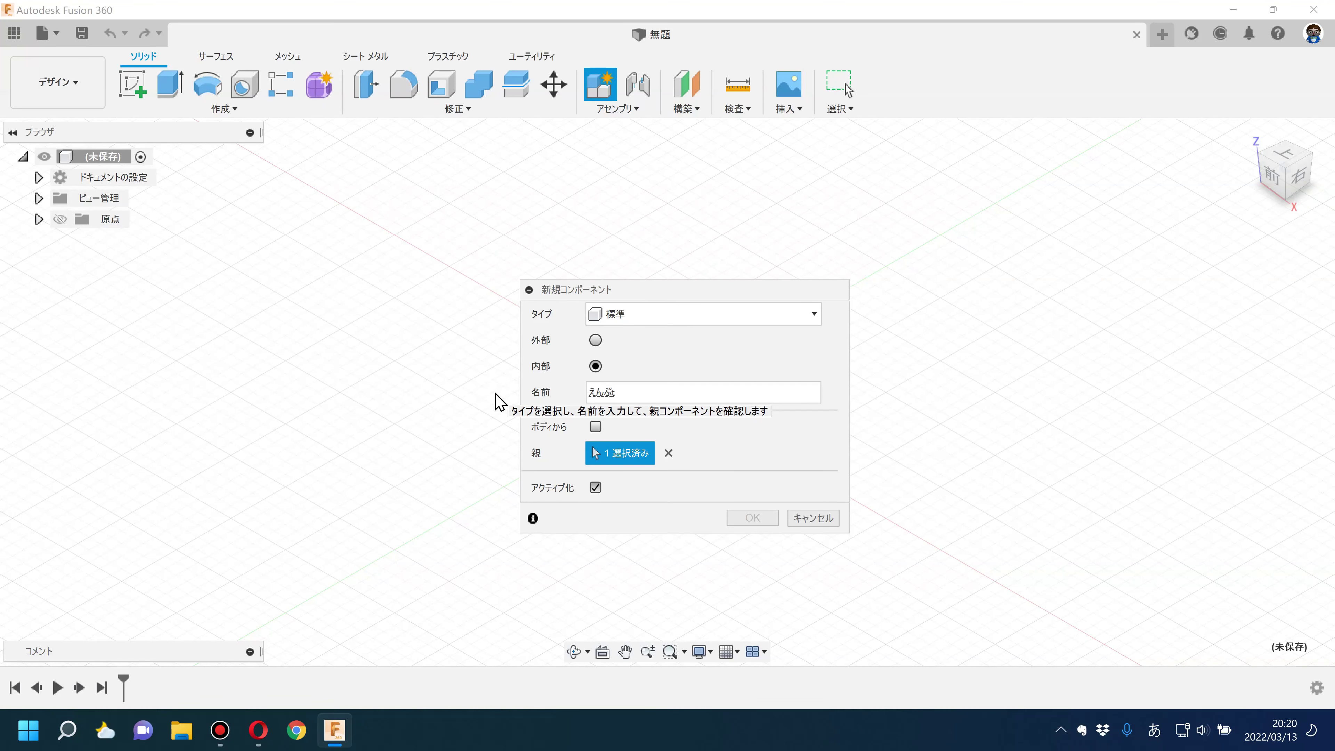
key(space)
key(Return)
click(753, 518)
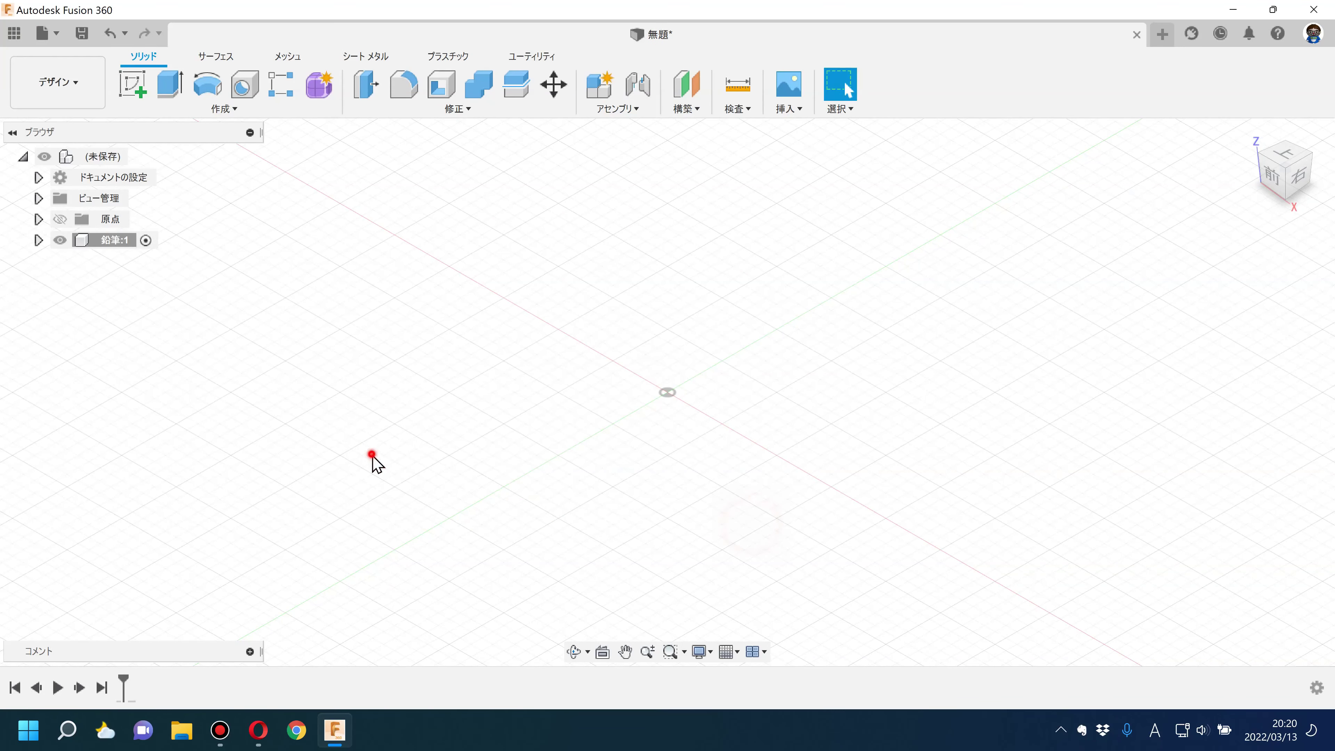
Step: Start a sketch on the XY plane and draw a six-sided polygon of size 10 at the origin
mouse_move(132, 85)
click(136, 80)
click(768, 405)
middle_drag(521, 418, 536, 379)
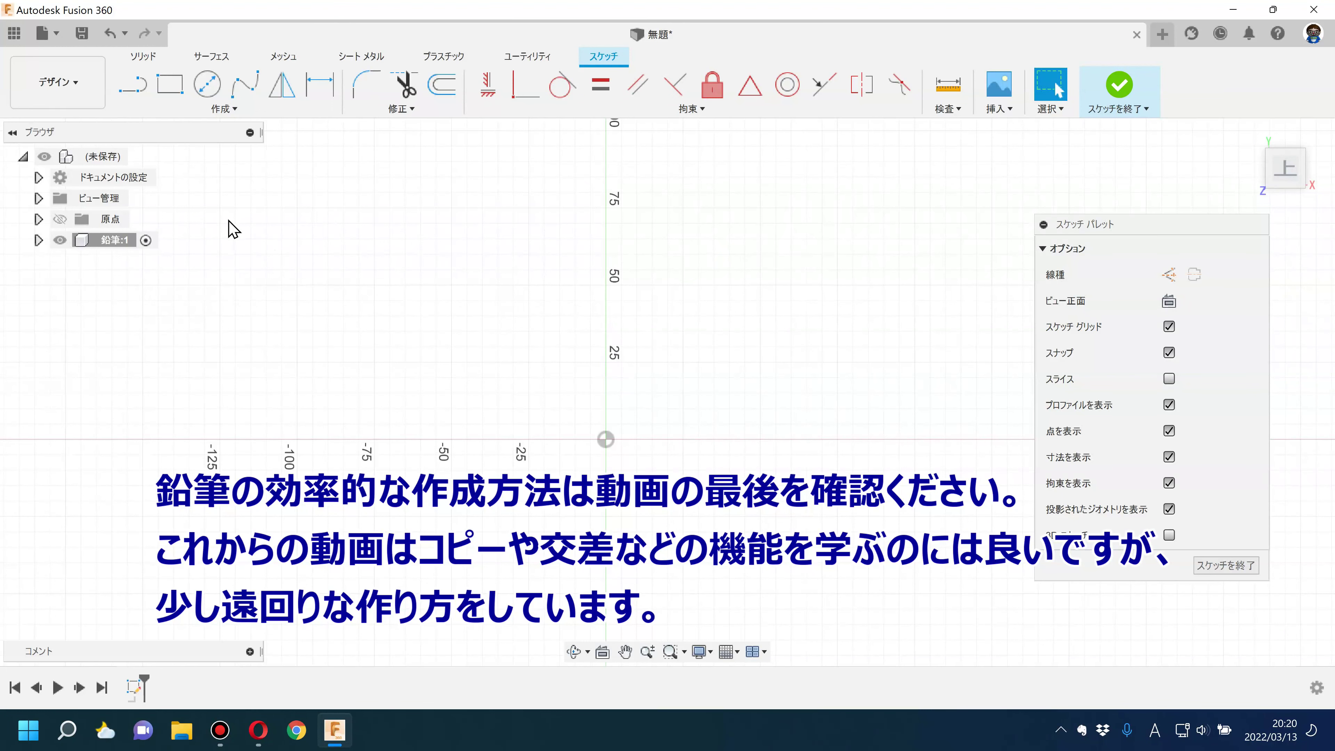
click(224, 108)
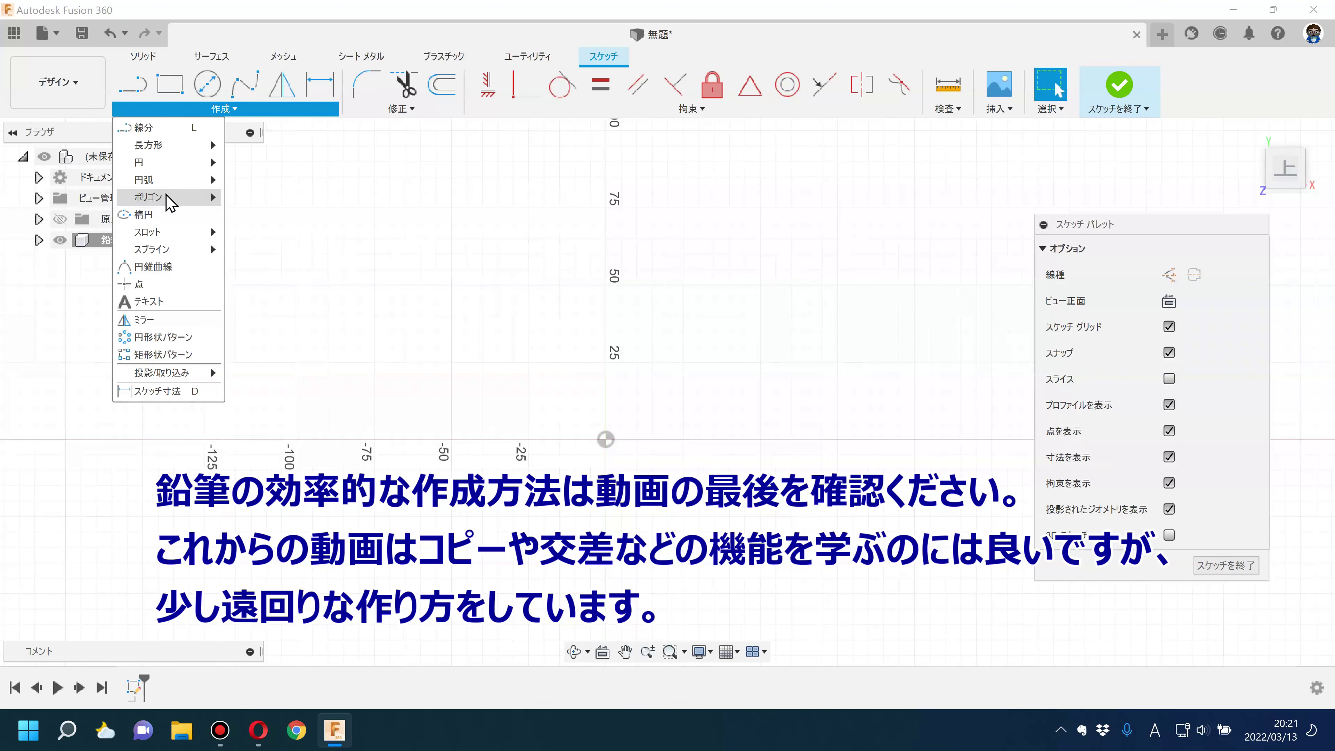
mouse_move(149, 197)
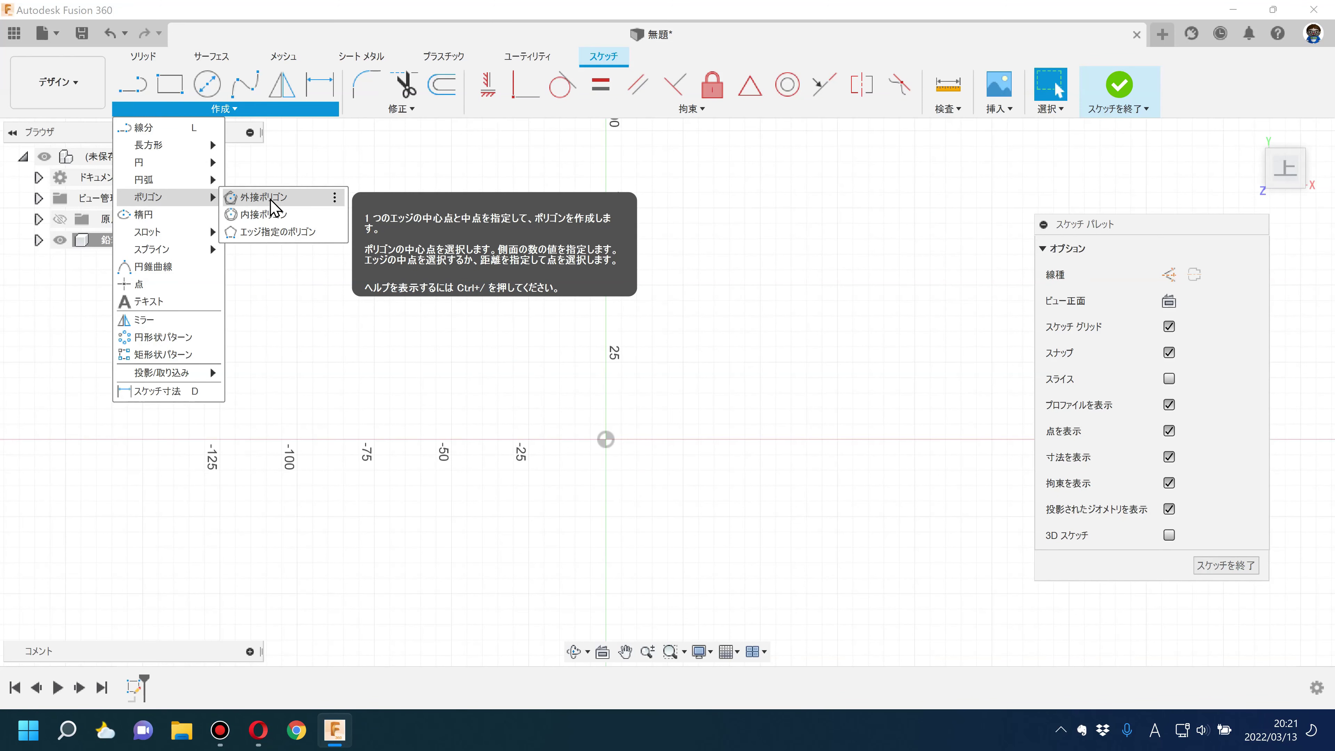
click(274, 215)
click(605, 439)
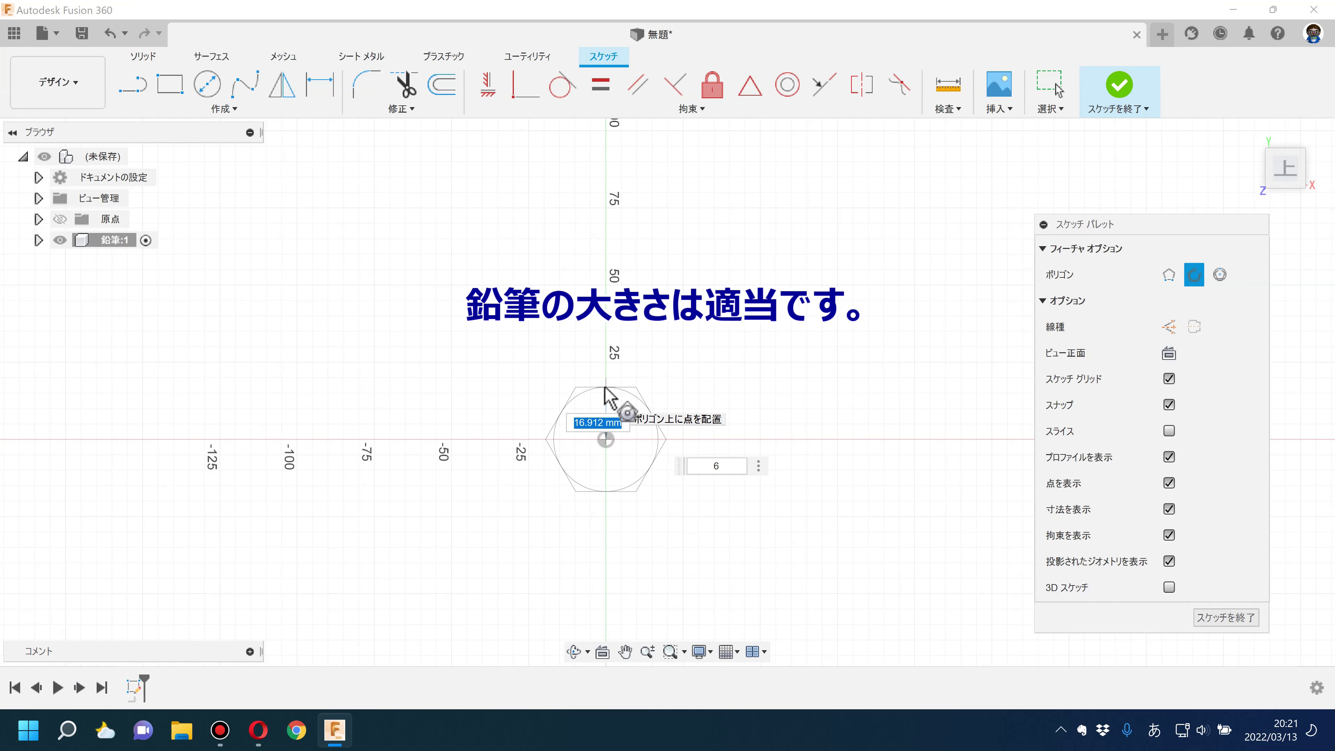
text(10)
key(Tab)
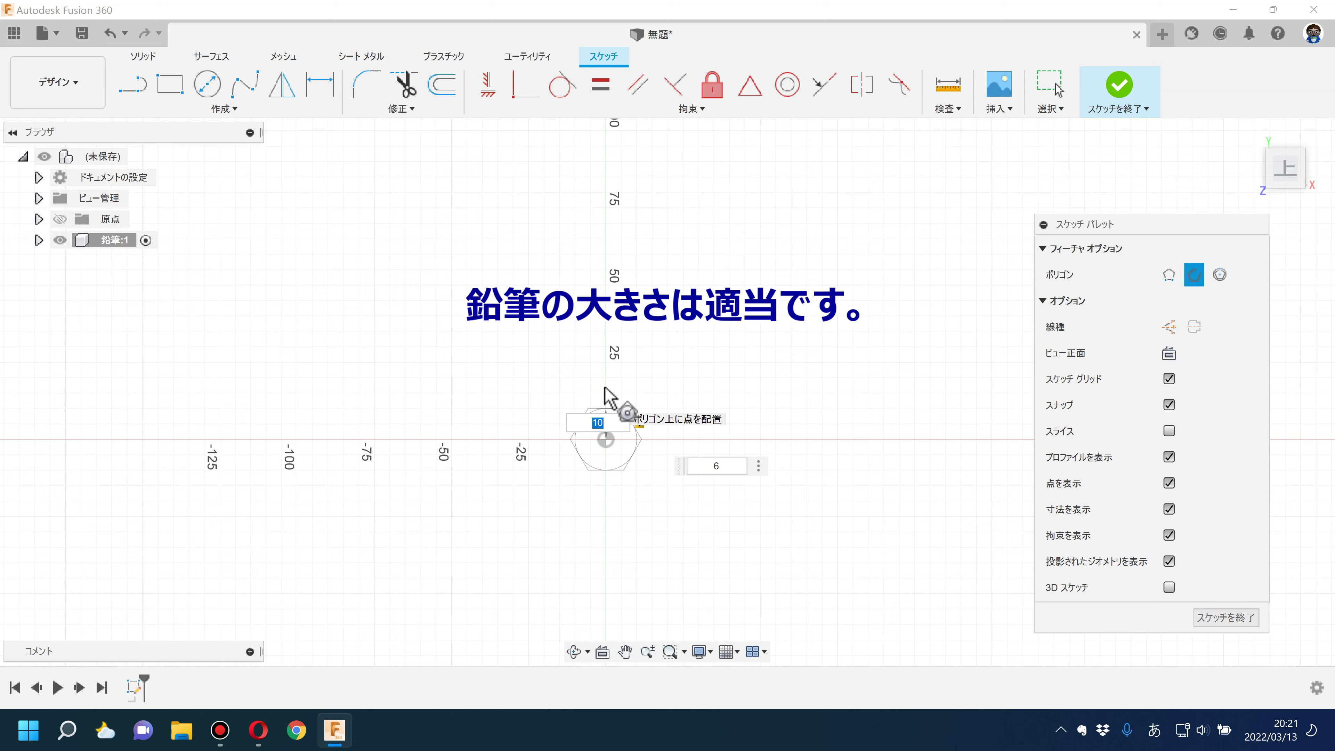
key(Return)
Step: Change the hexagon's size dimension from 10 to 5 mm
scroll(695, 424, up, 2)
scroll(667, 415, up, 3)
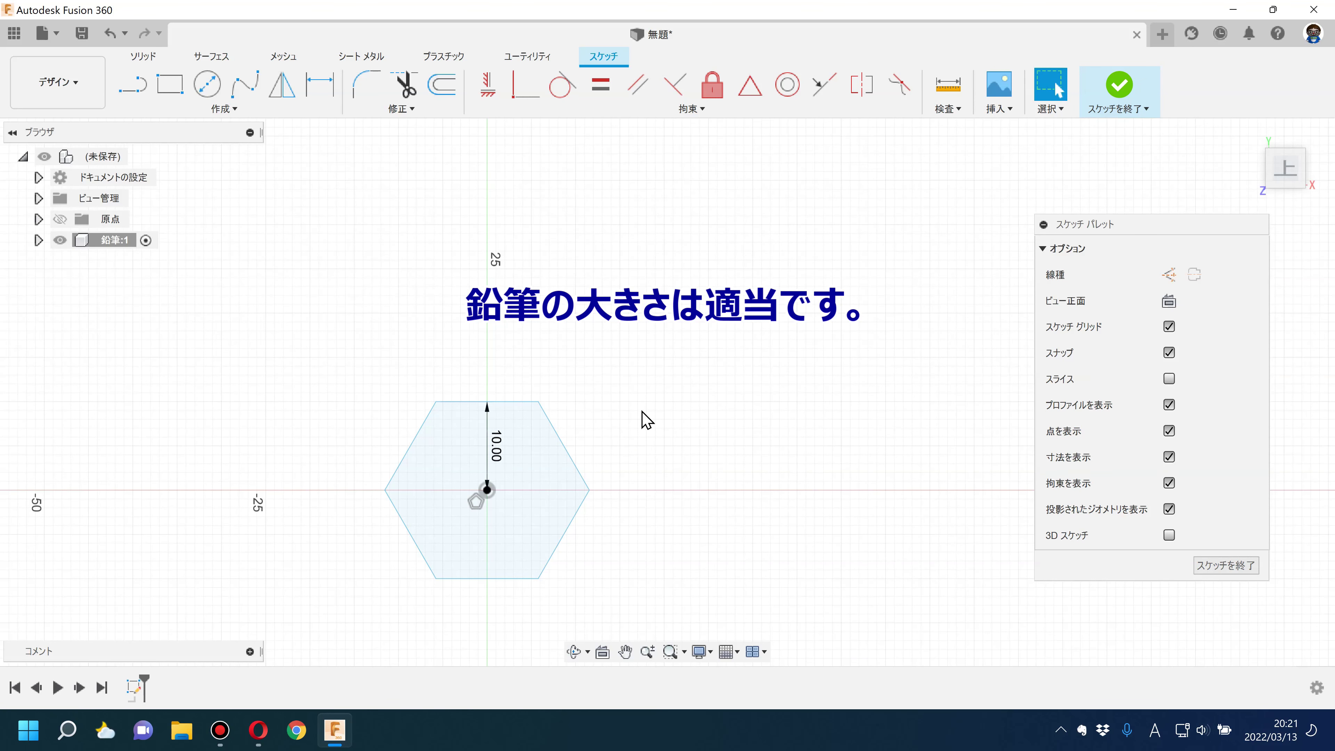
double_click(496, 446)
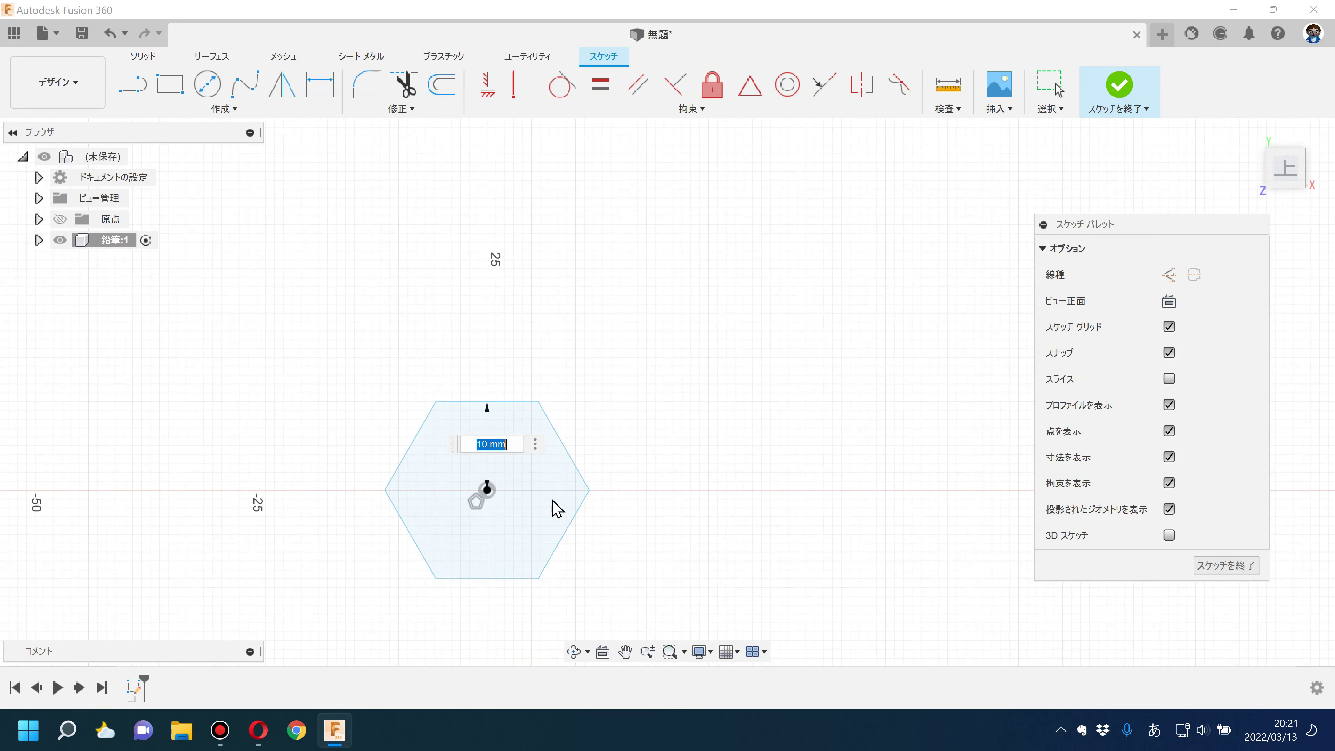
text(5)
key(Return)
click(581, 515)
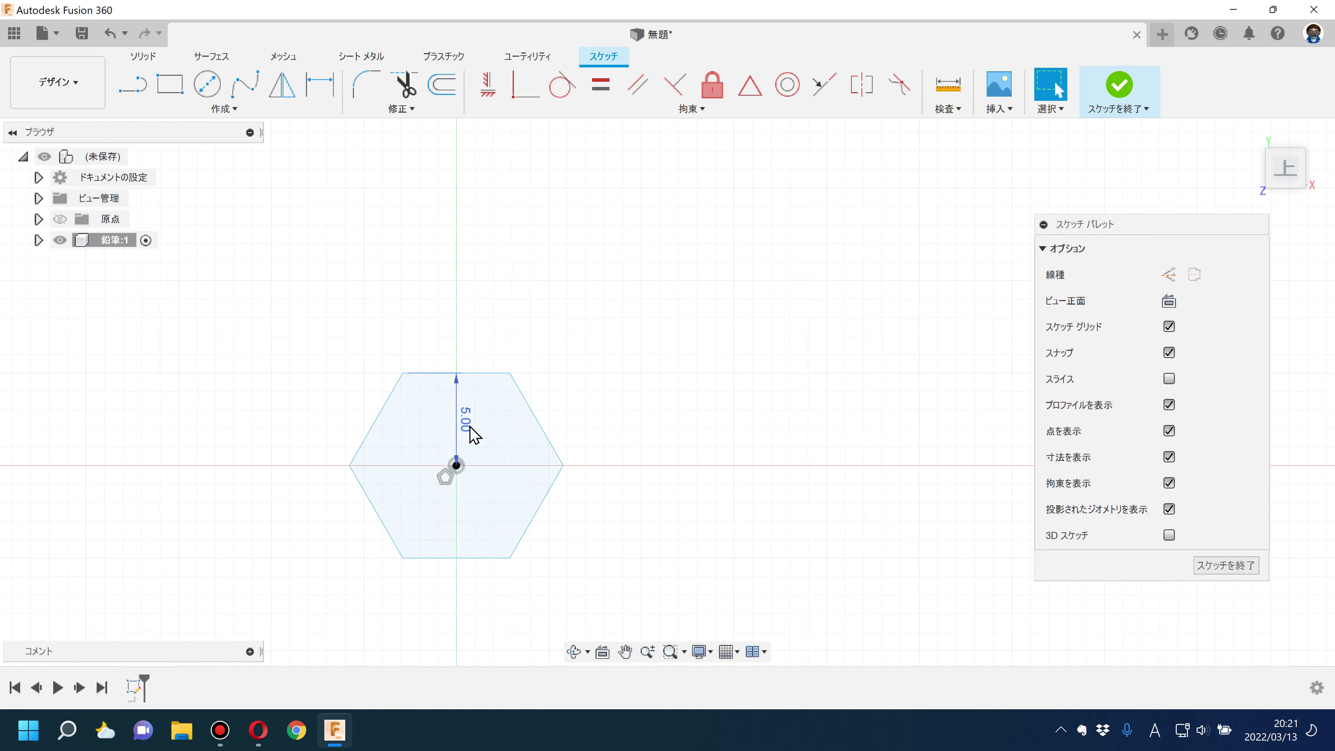
Step: Draw a centre-diameter circle at the hexagon centre and dimension it Ø10 mm
key(c)
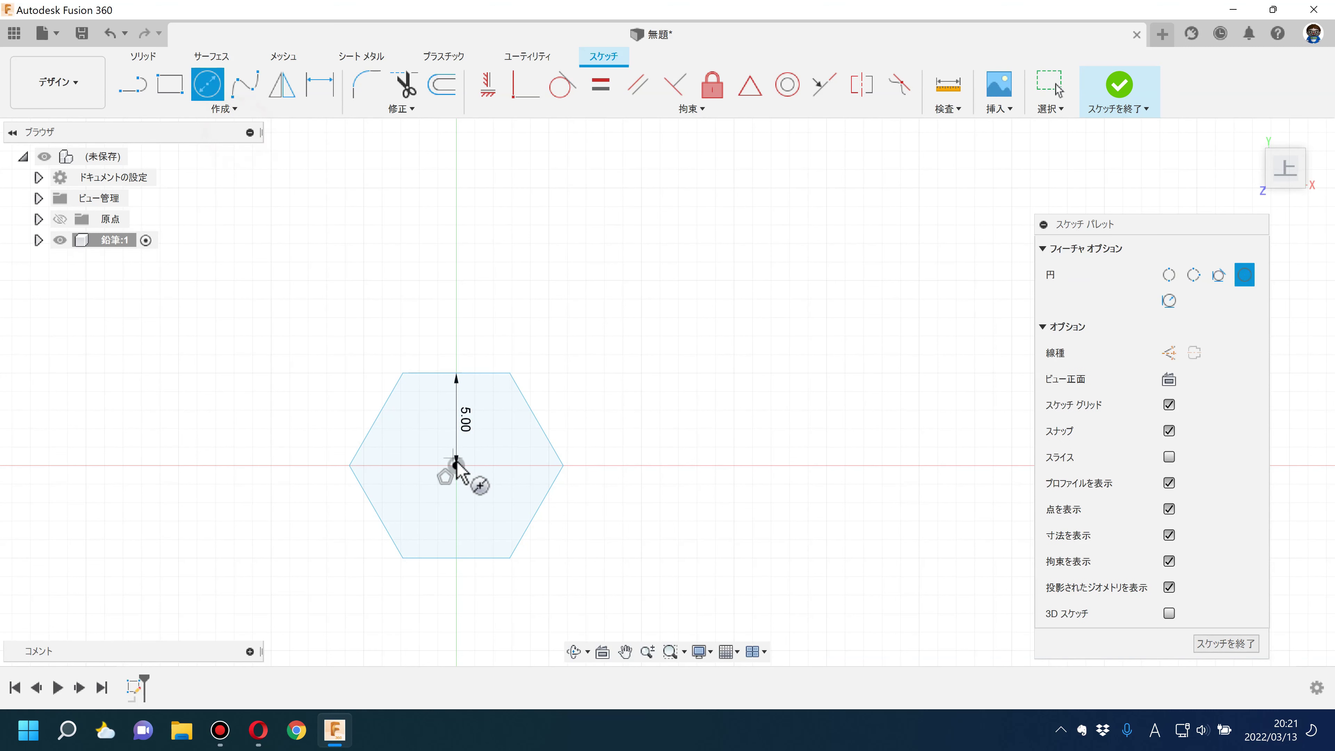
click(456, 465)
click(530, 576)
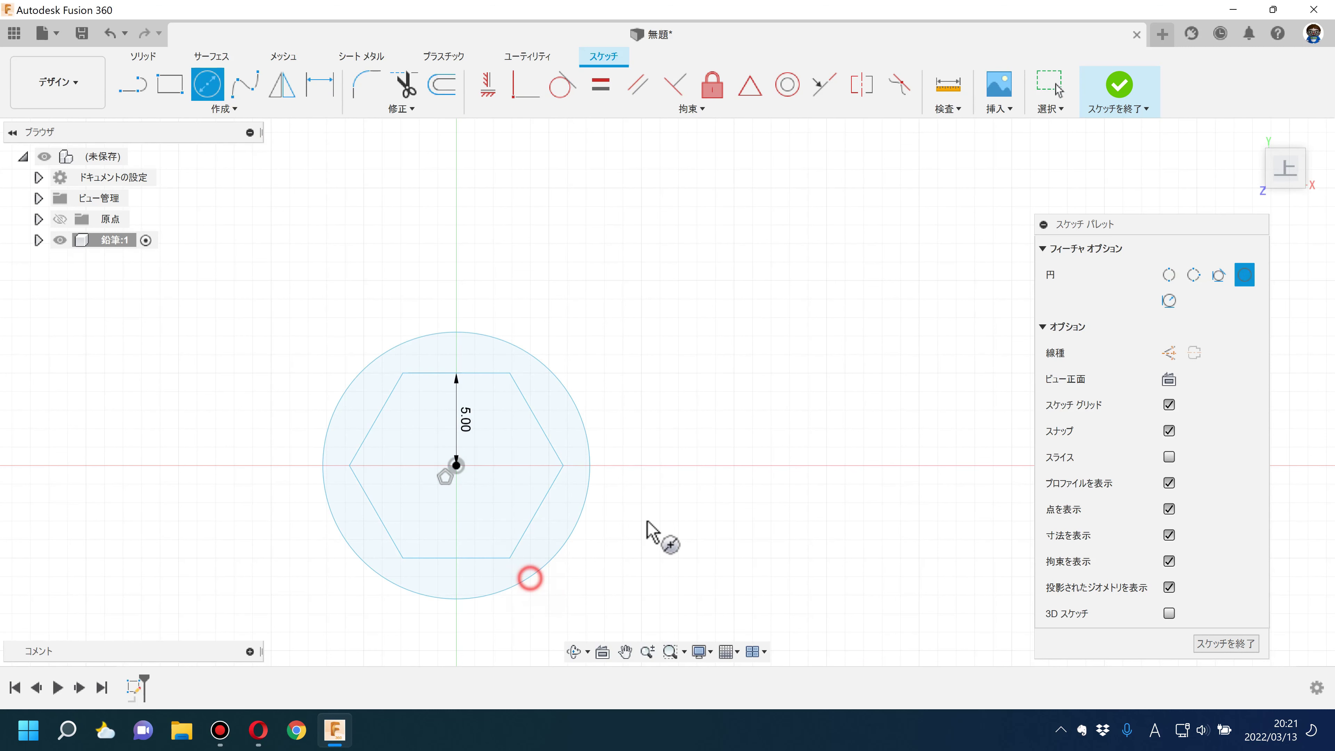
click(319, 84)
click(565, 389)
click(605, 363)
text(10)
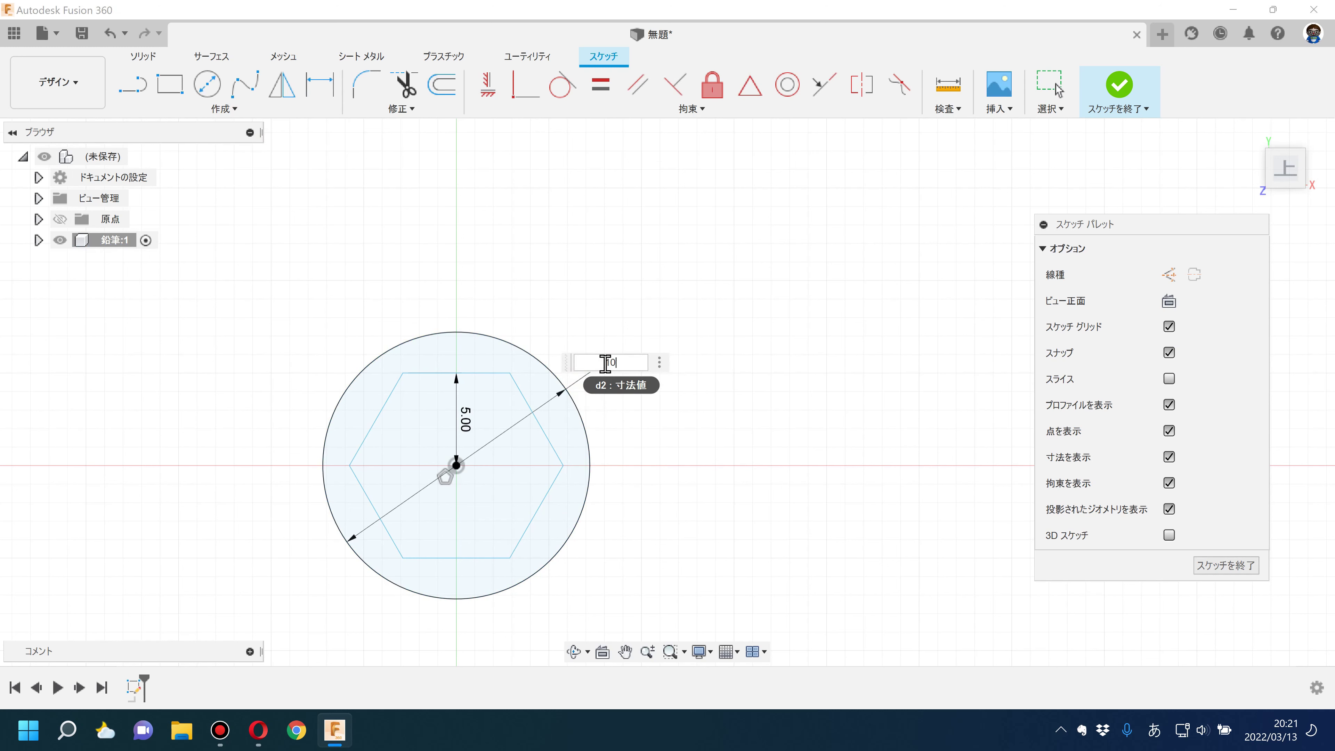
key(Return)
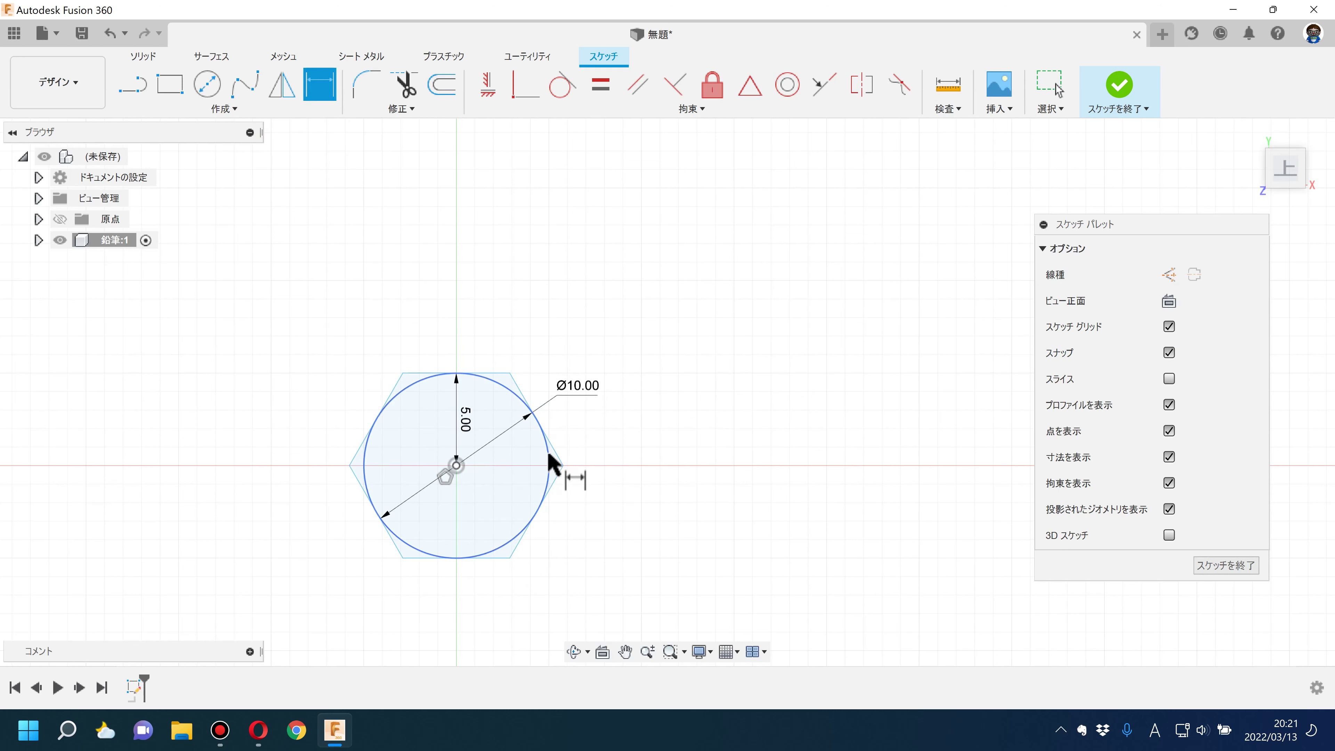
key(Escape)
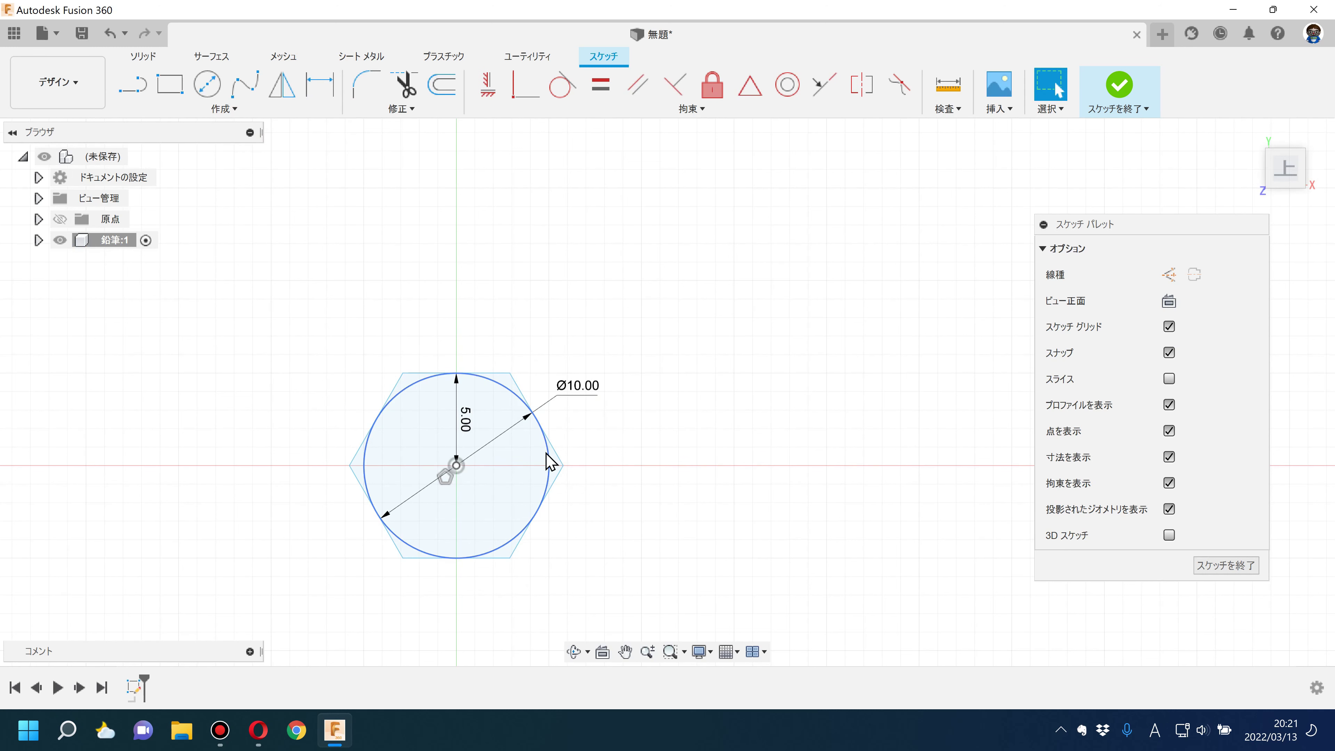
Step: Convert the circle to construction geometry and tilt the view to 3D
click(551, 462)
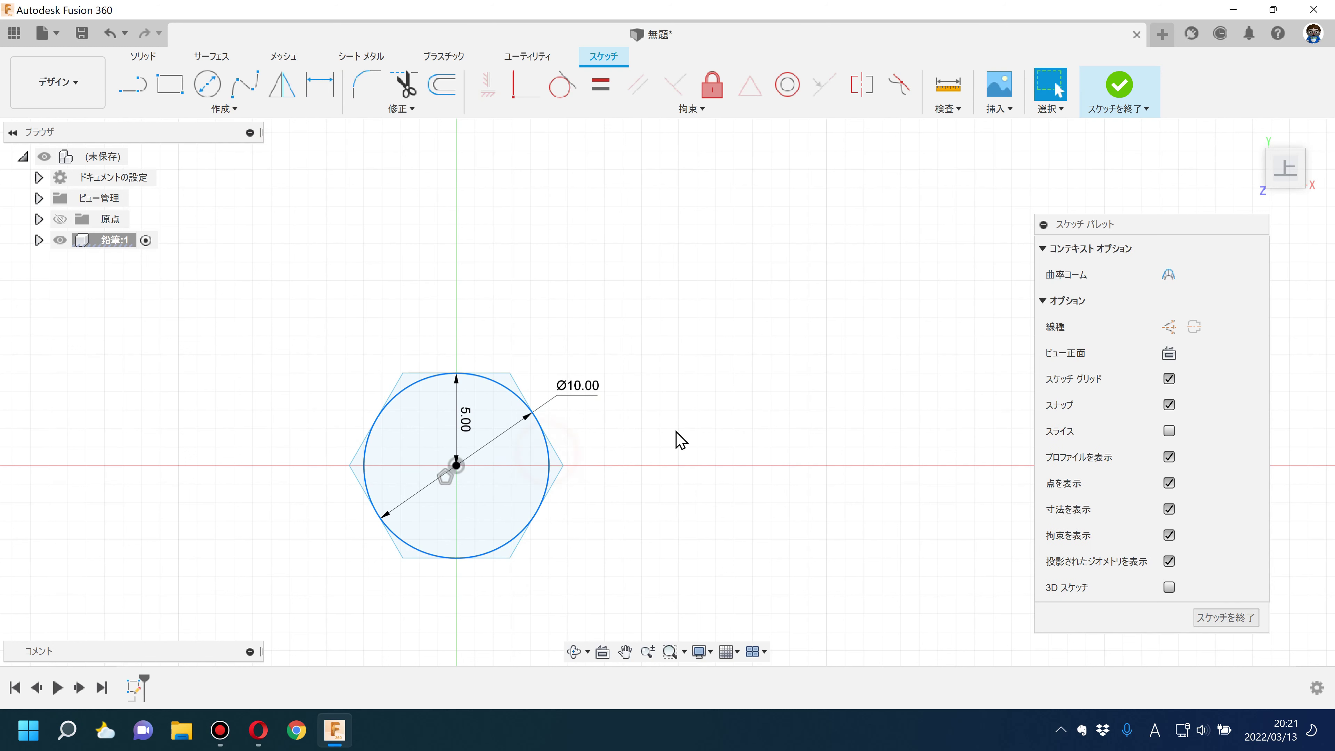
click(1167, 327)
click(703, 388)
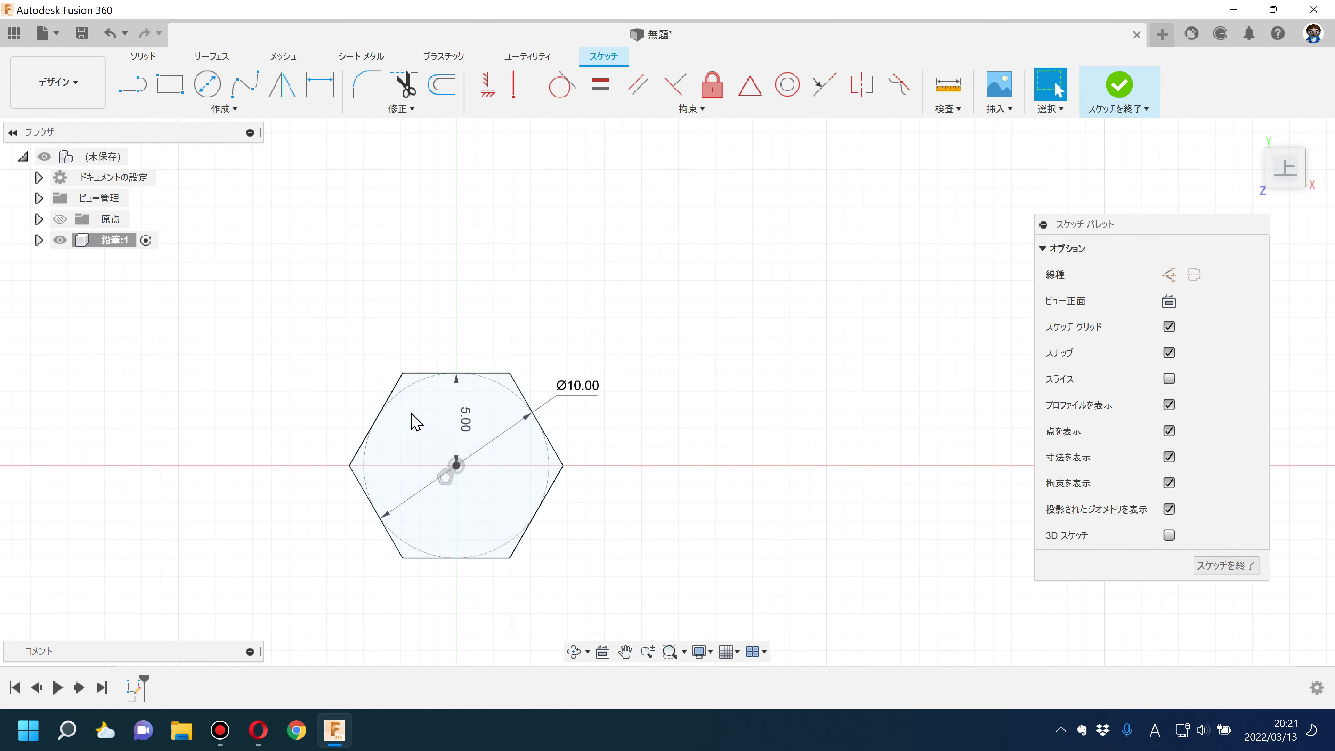
shift+middle_drag(668, 364, 622, 297)
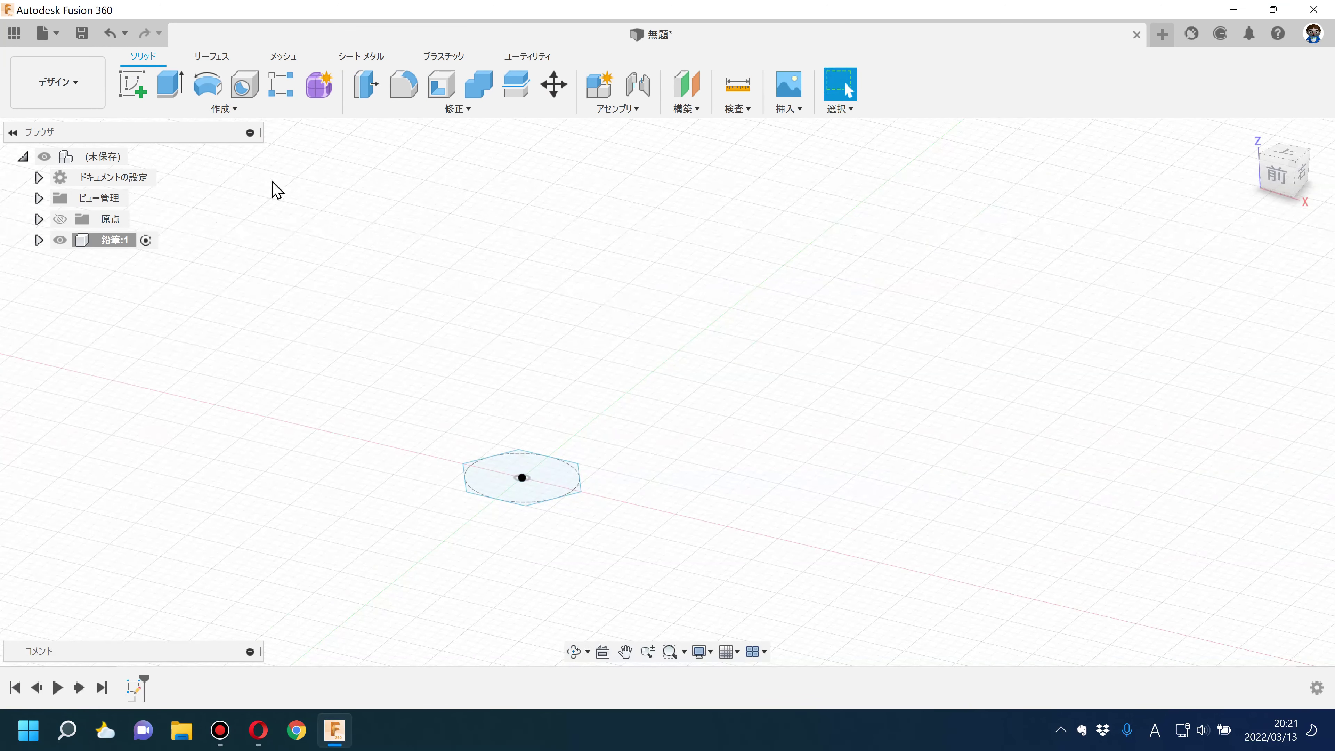
Step: Extrude the hexagon profile 100 mm upward into the pencil shaft
click(169, 84)
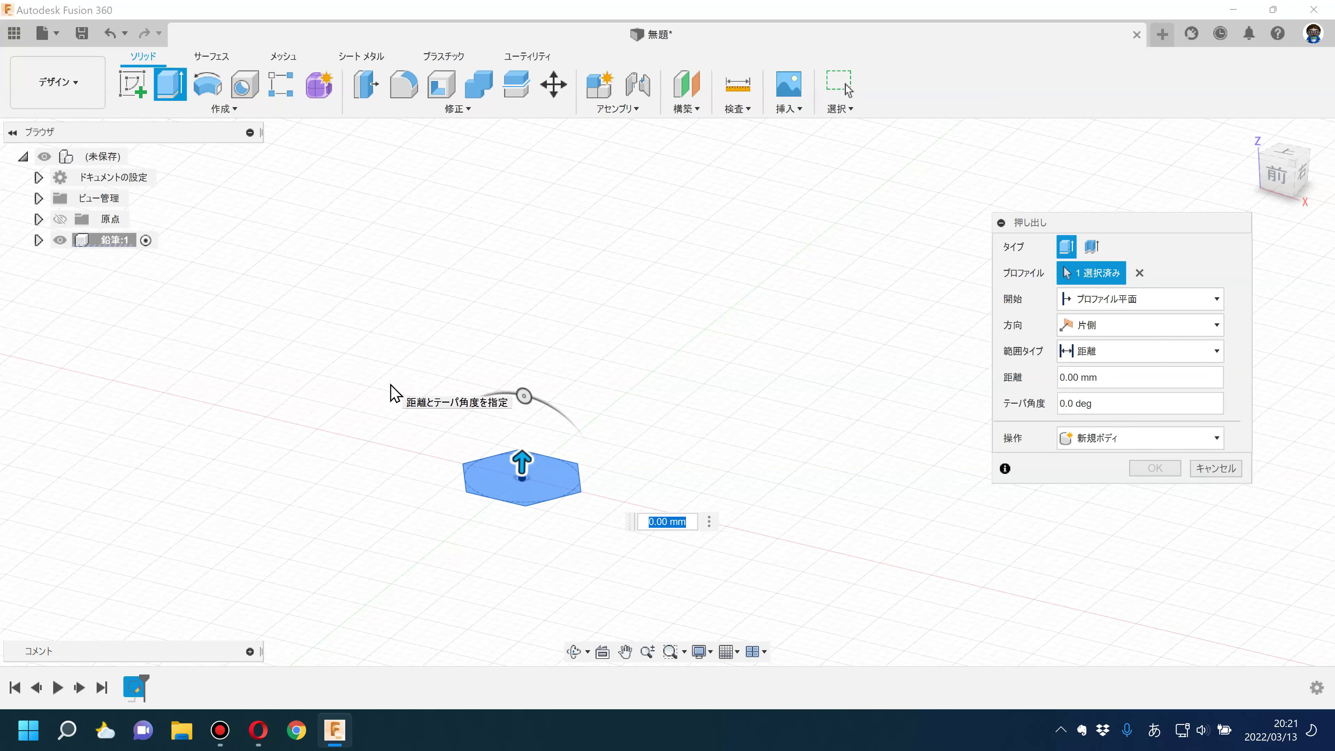
text(100)
key(Return)
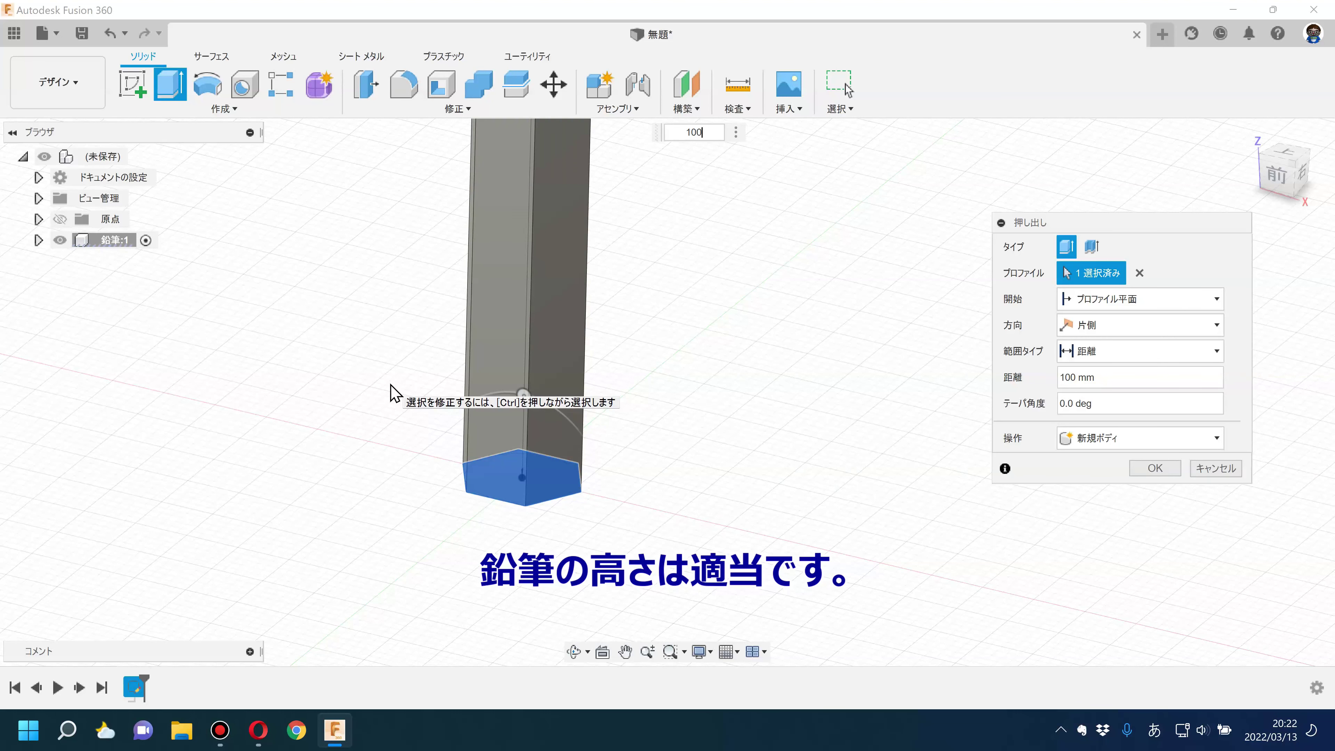
middle_drag(426, 388, 438, 460)
scroll(440, 461, down, 3)
scroll(432, 423, down, 2)
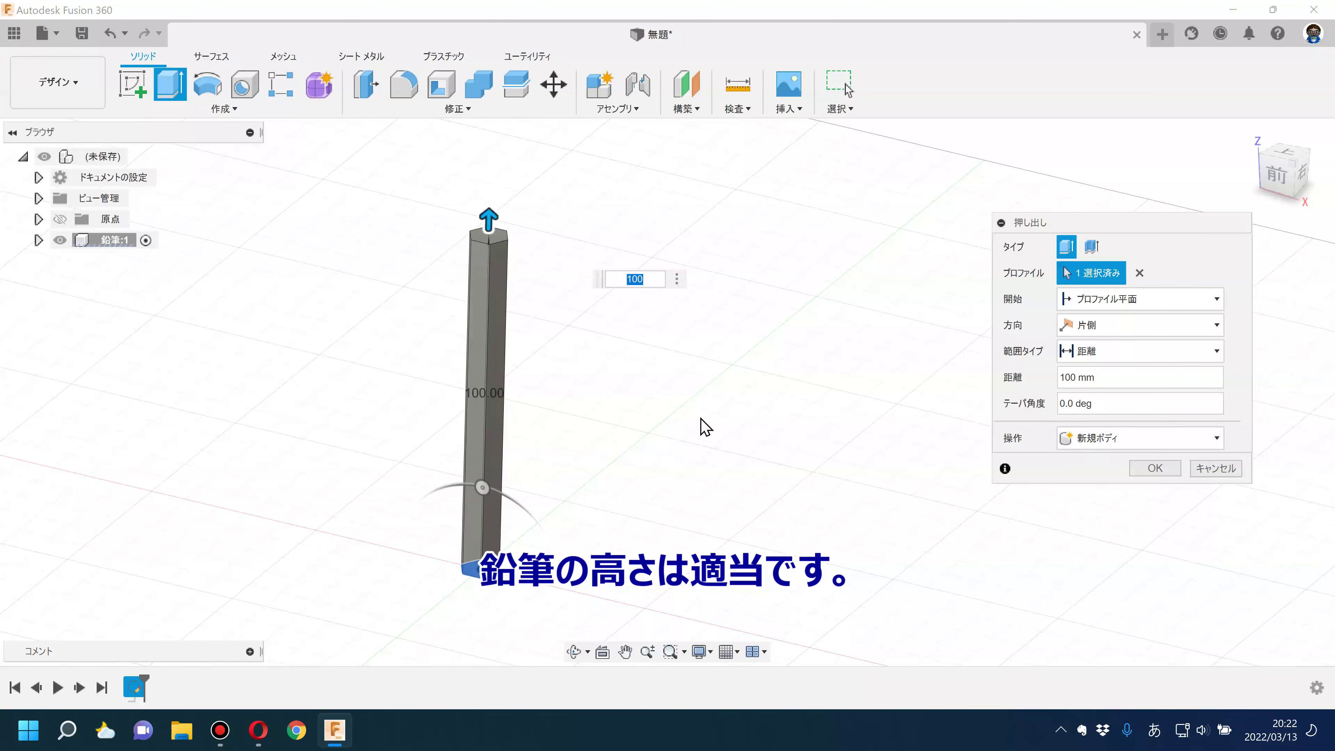
shift+middle_drag(704, 426, 703, 409)
text(0)
key(Return)
mouse_move(706, 435)
shift+middle_down()
mouse_move(691, 519)
mouse_move(682, 437)
mouse_move(688, 450)
shift+middle_up()
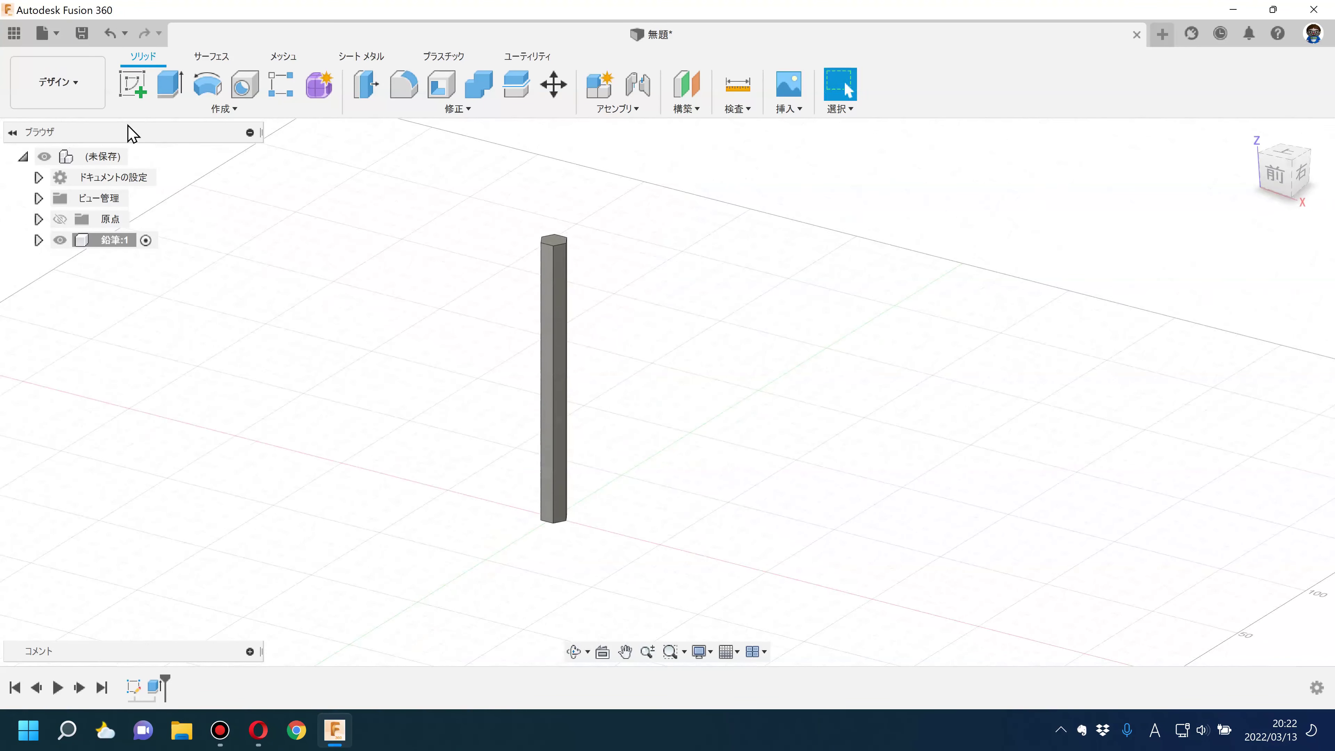
Step: Apply the 竹 淡い色 - 半光沢 bamboo wood appearance to the pencil body
click(442, 112)
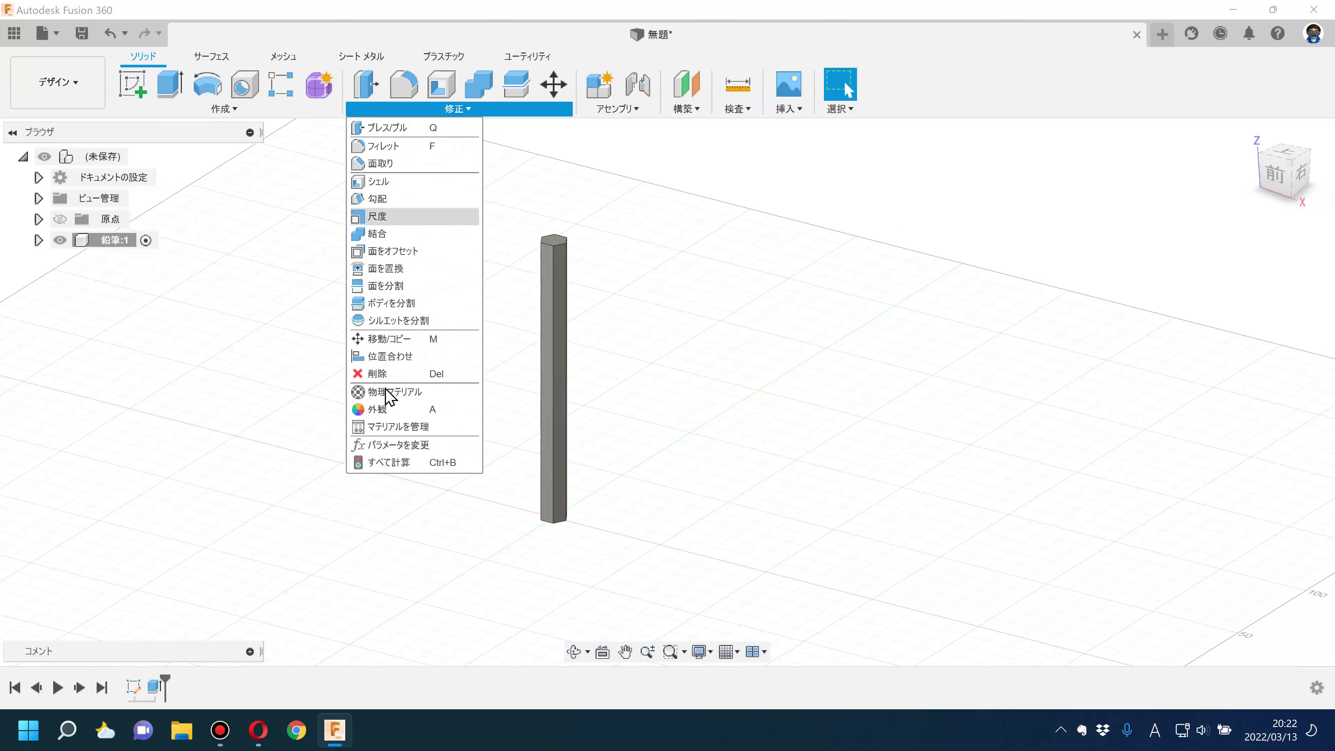
click(387, 414)
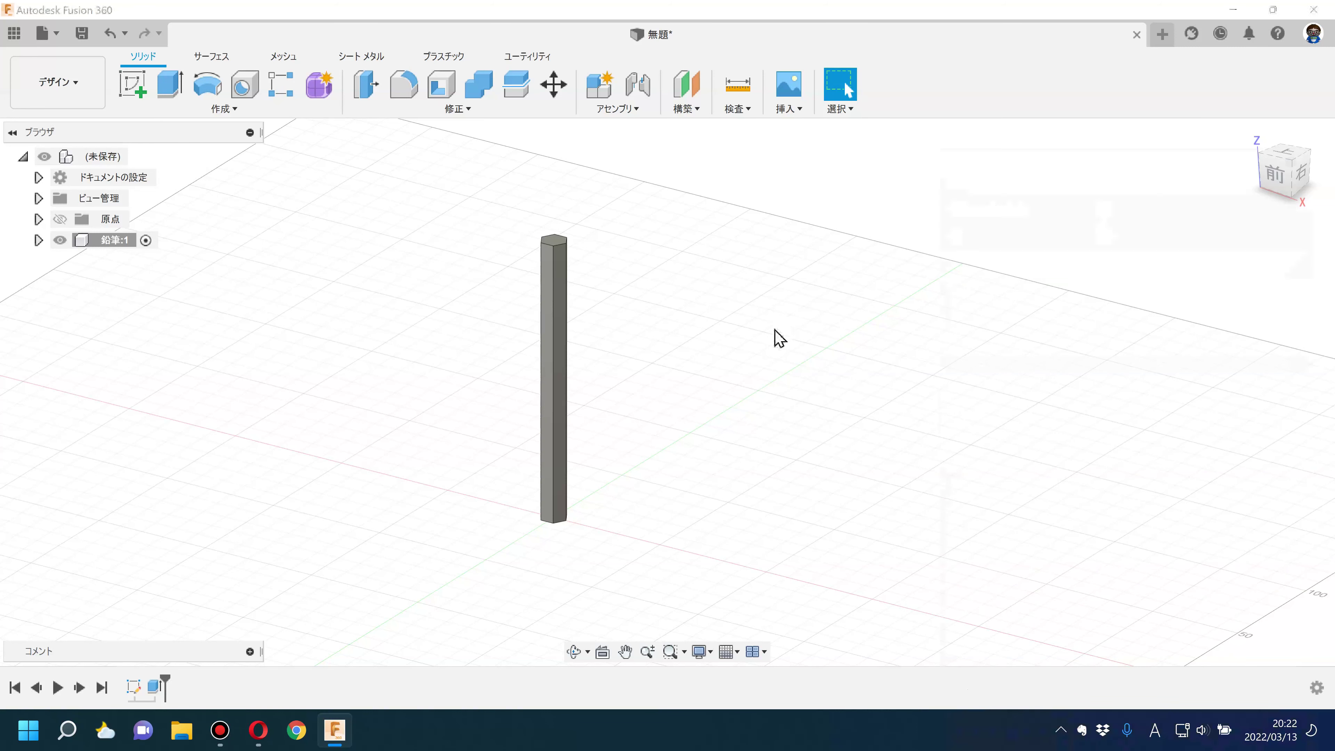
drag(1086, 158, 999, 37)
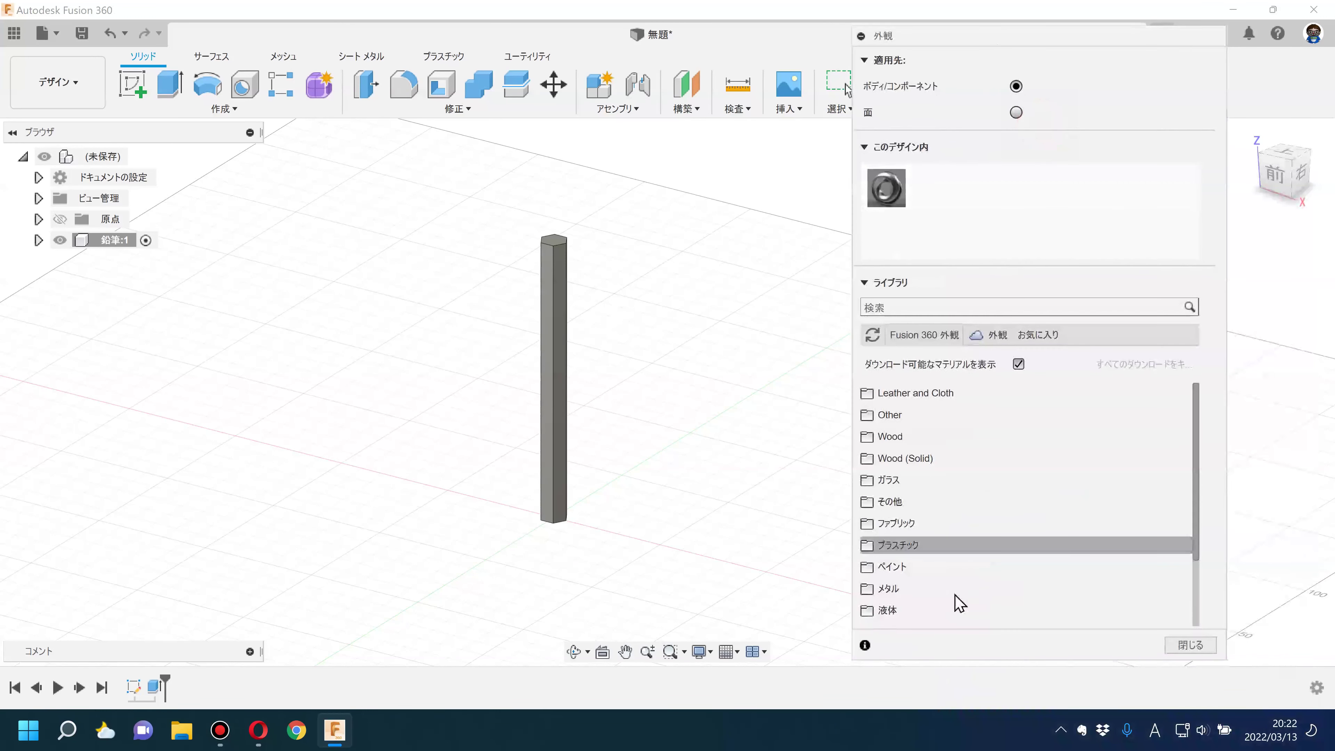
scroll(893, 597, down, 2)
click(893, 610)
scroll(925, 604, down, 3)
scroll(935, 592, down, 3)
scroll(934, 592, down, 1)
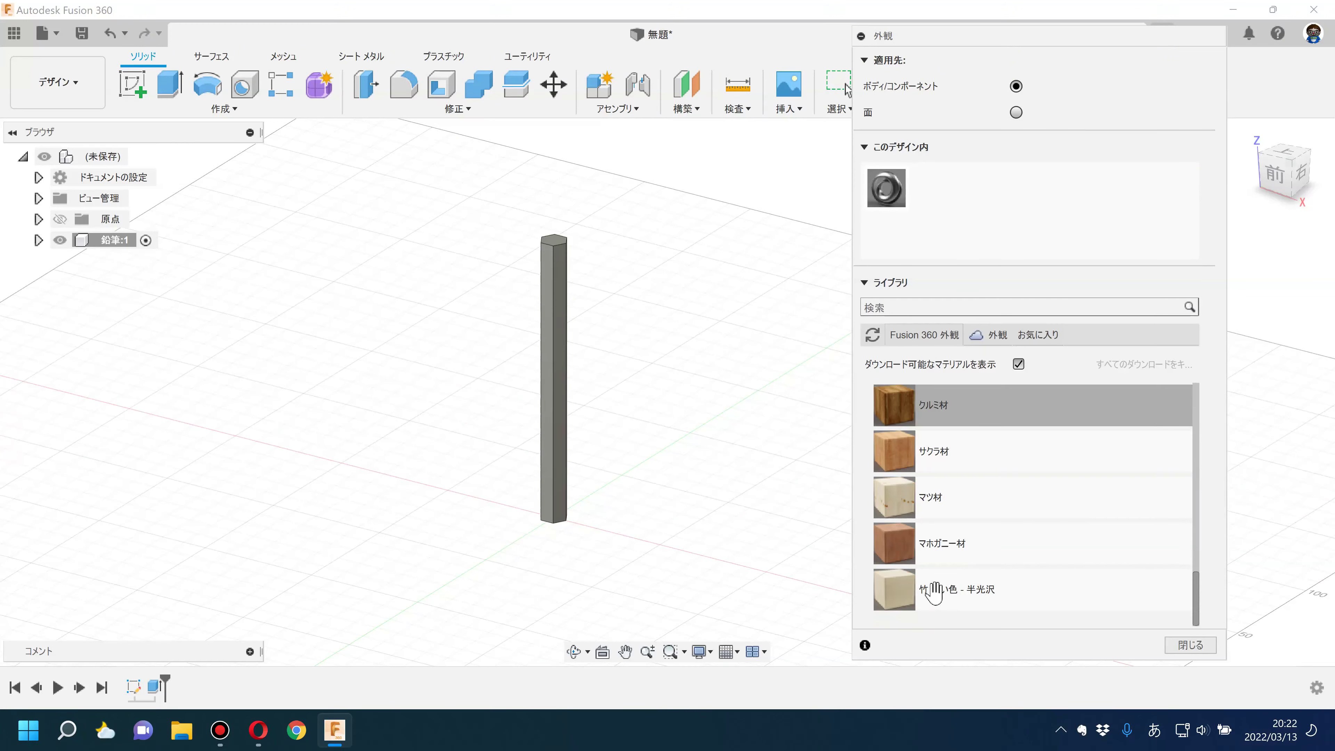
click(906, 590)
drag(906, 590, 558, 415)
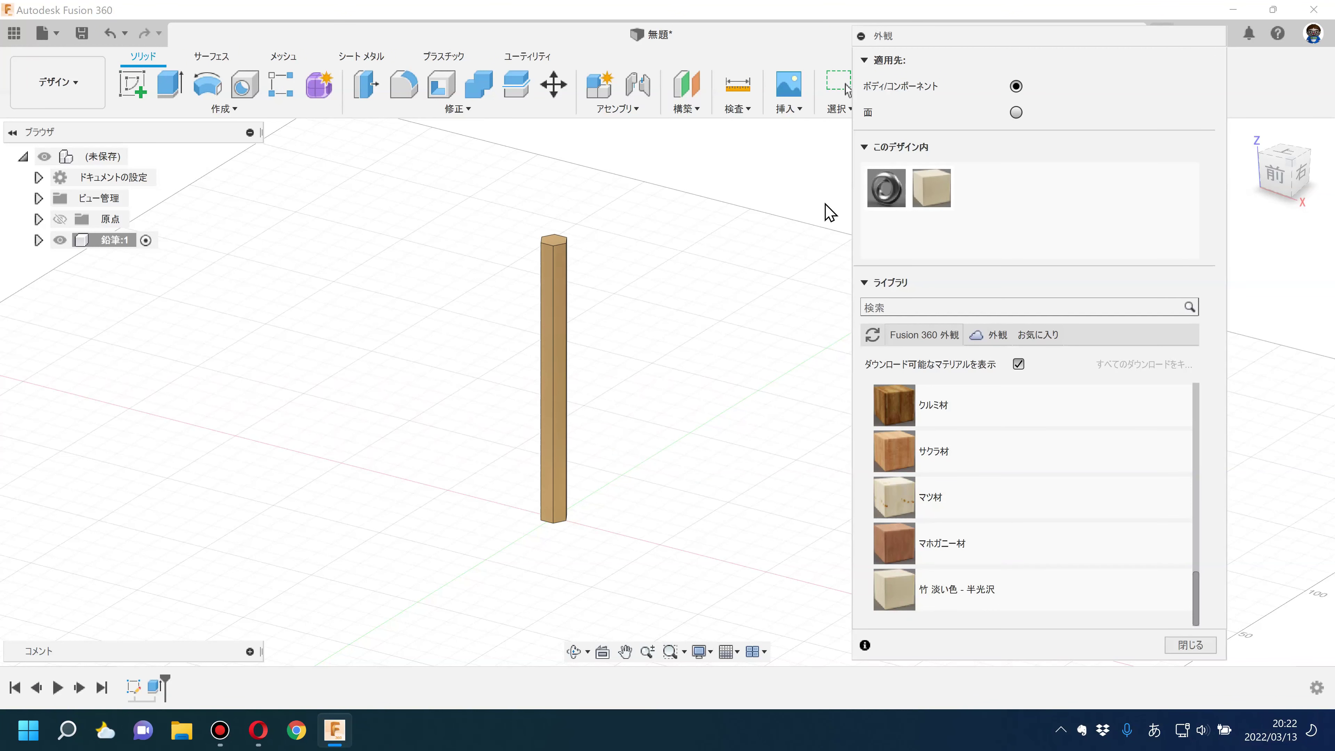
scroll(626, 274, up, 3)
middle_drag(627, 274, 680, 275)
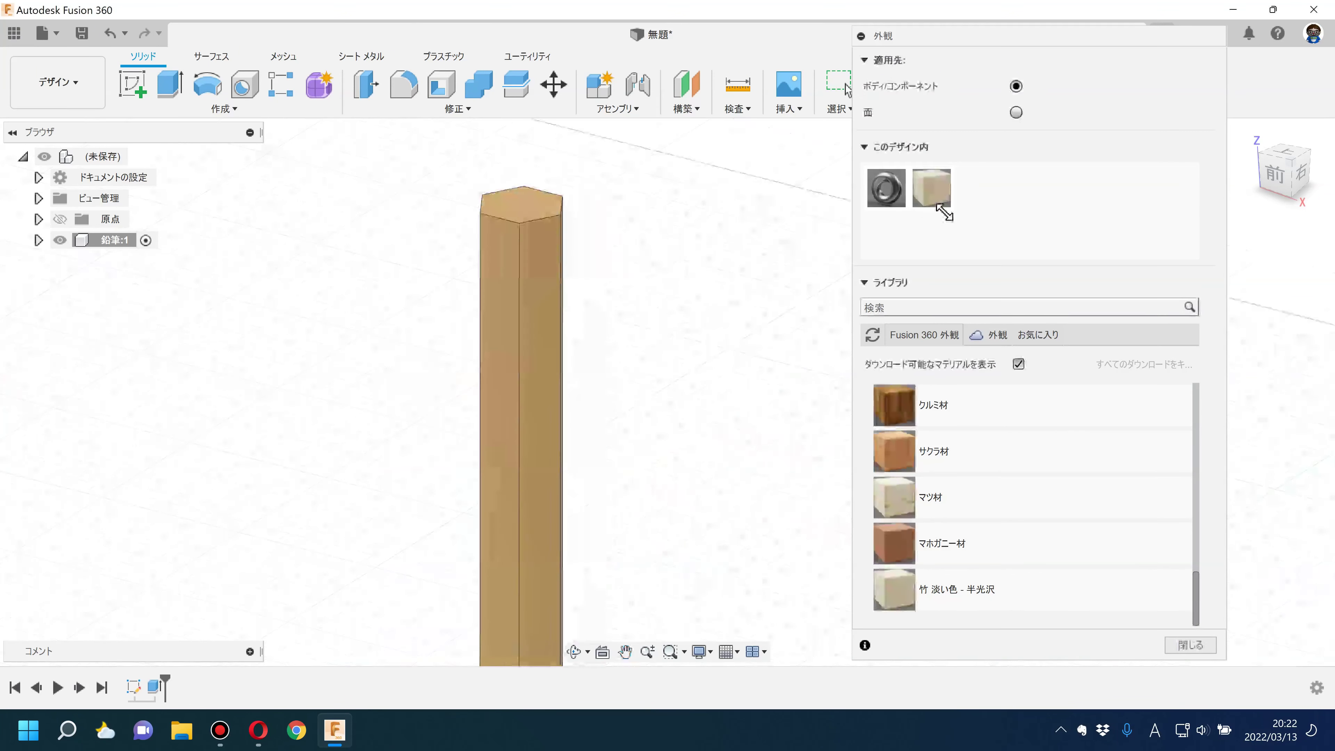
Step: Set the bamboo appearance's texture scale to 7.00 and close the Appearance panel
double_click(931, 188)
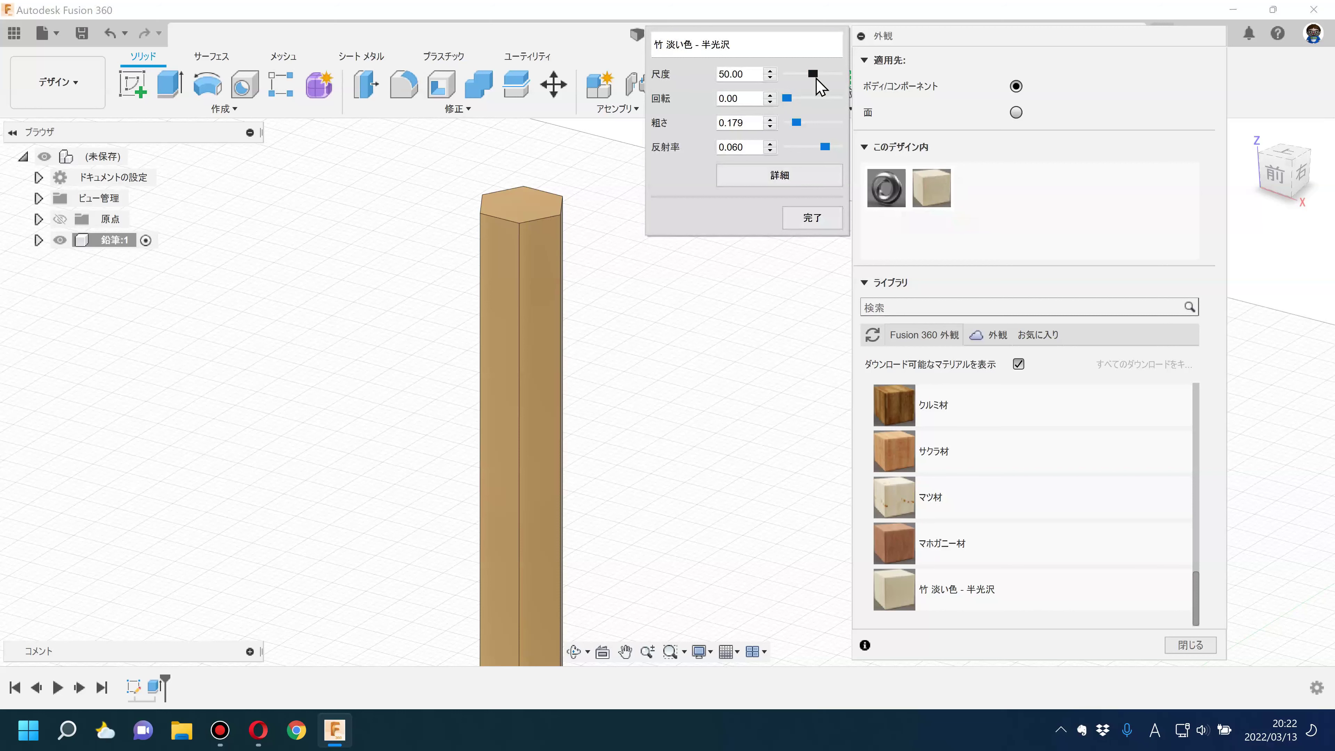
drag(808, 75, 794, 75)
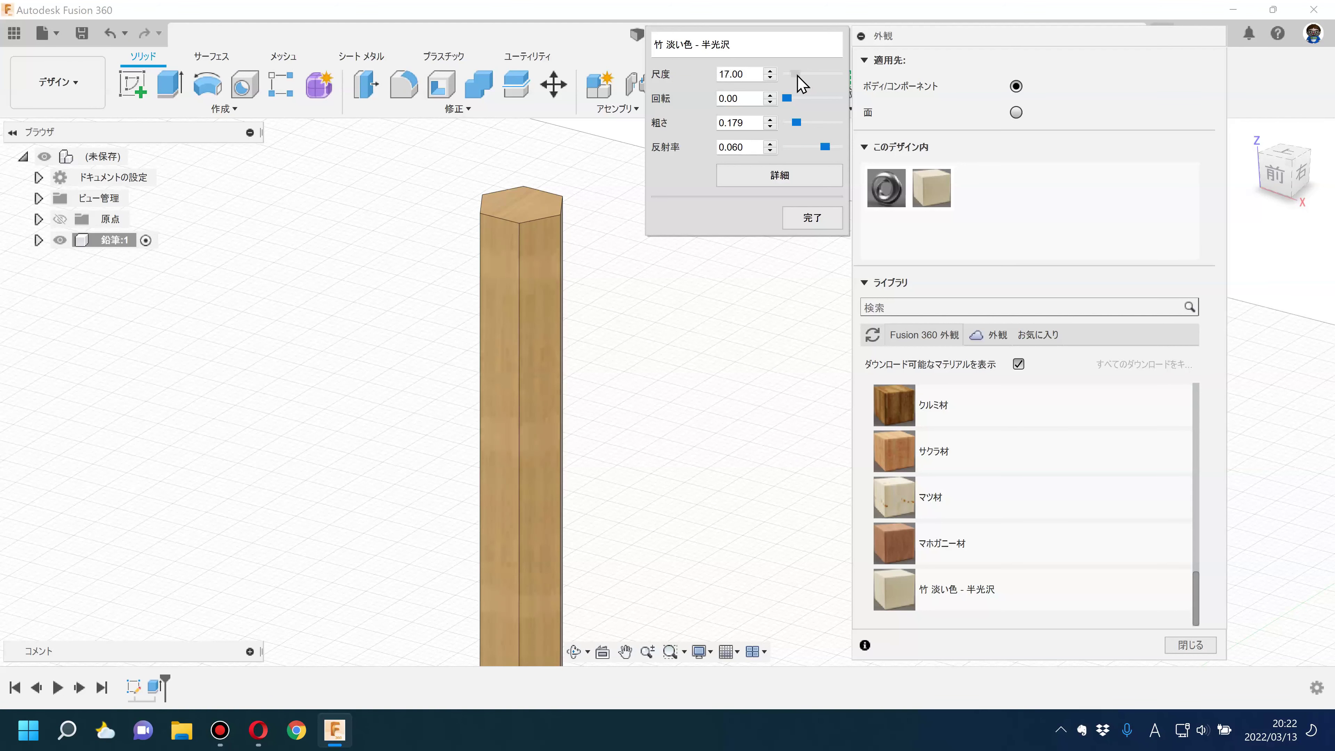
click(810, 217)
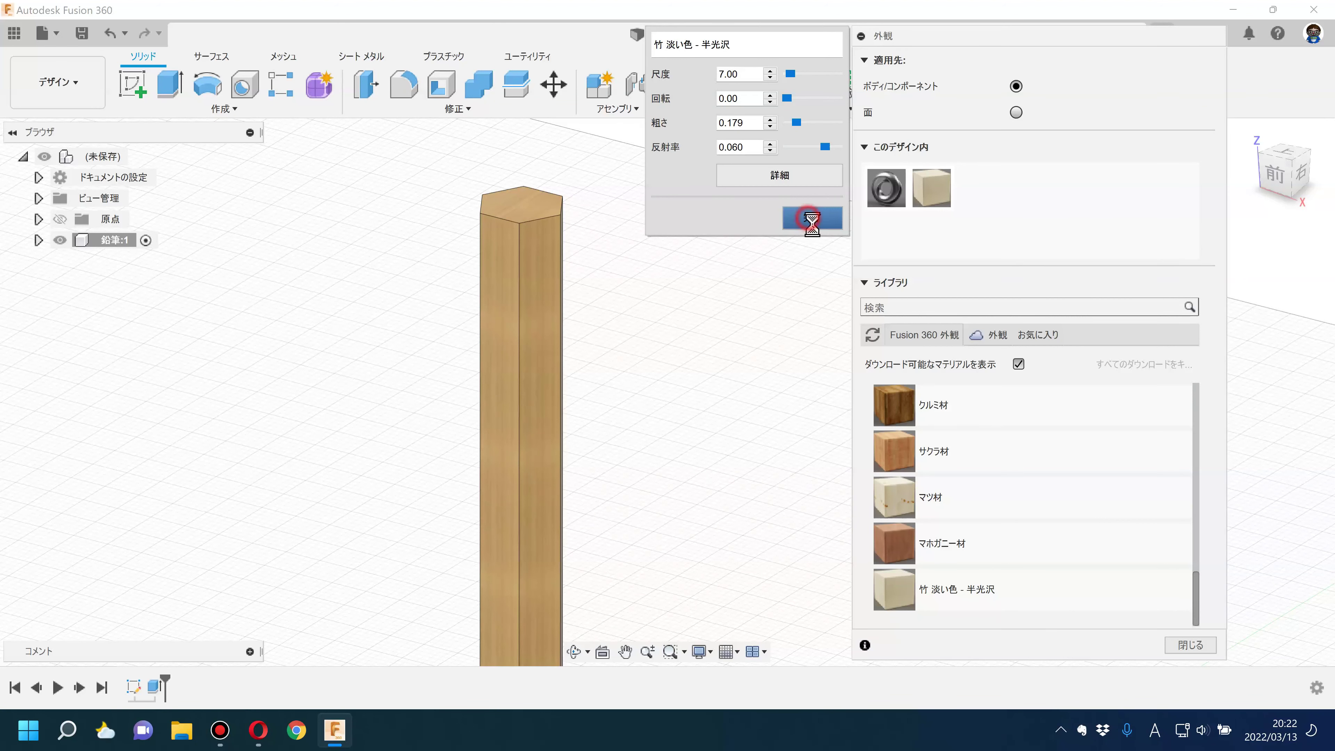
click(1188, 644)
click(455, 109)
click(376, 410)
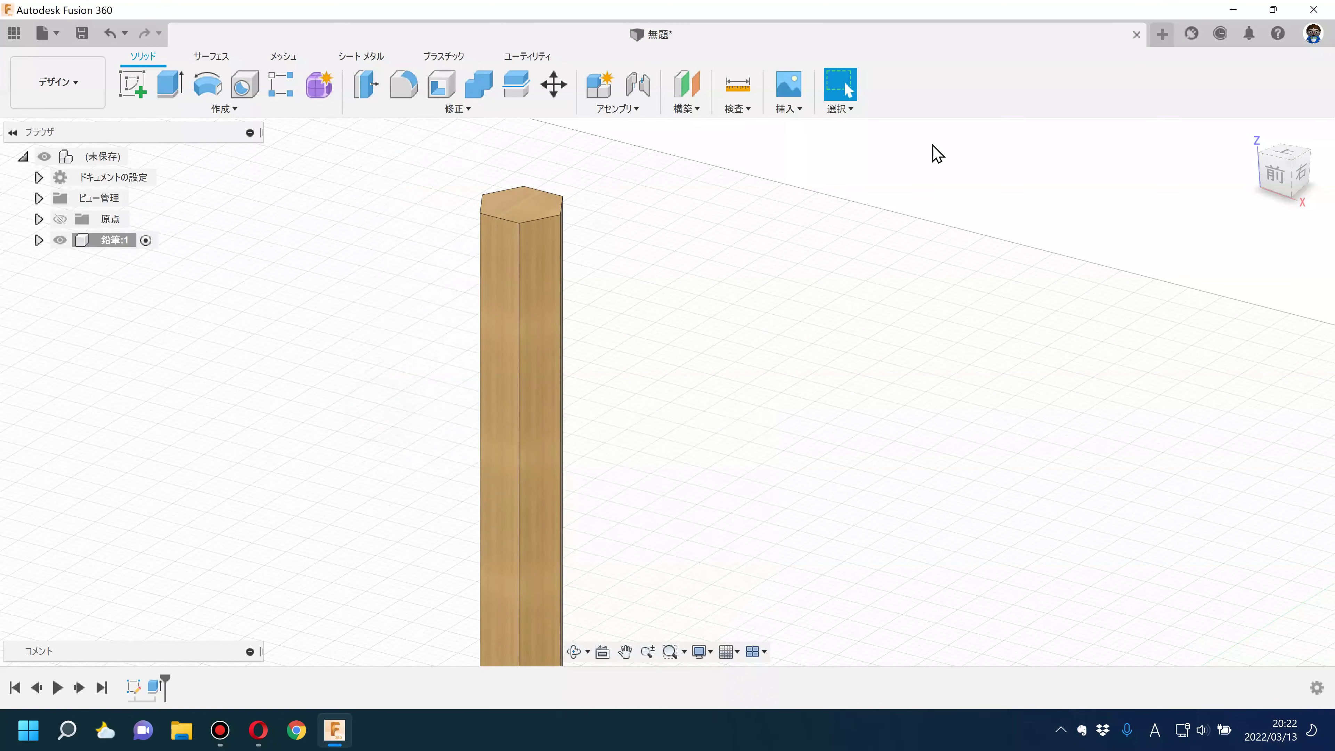
Step: Set Apply To to Faces and paint two side faces with glossy green enamel
scroll(904, 415, up, 5)
click(869, 461)
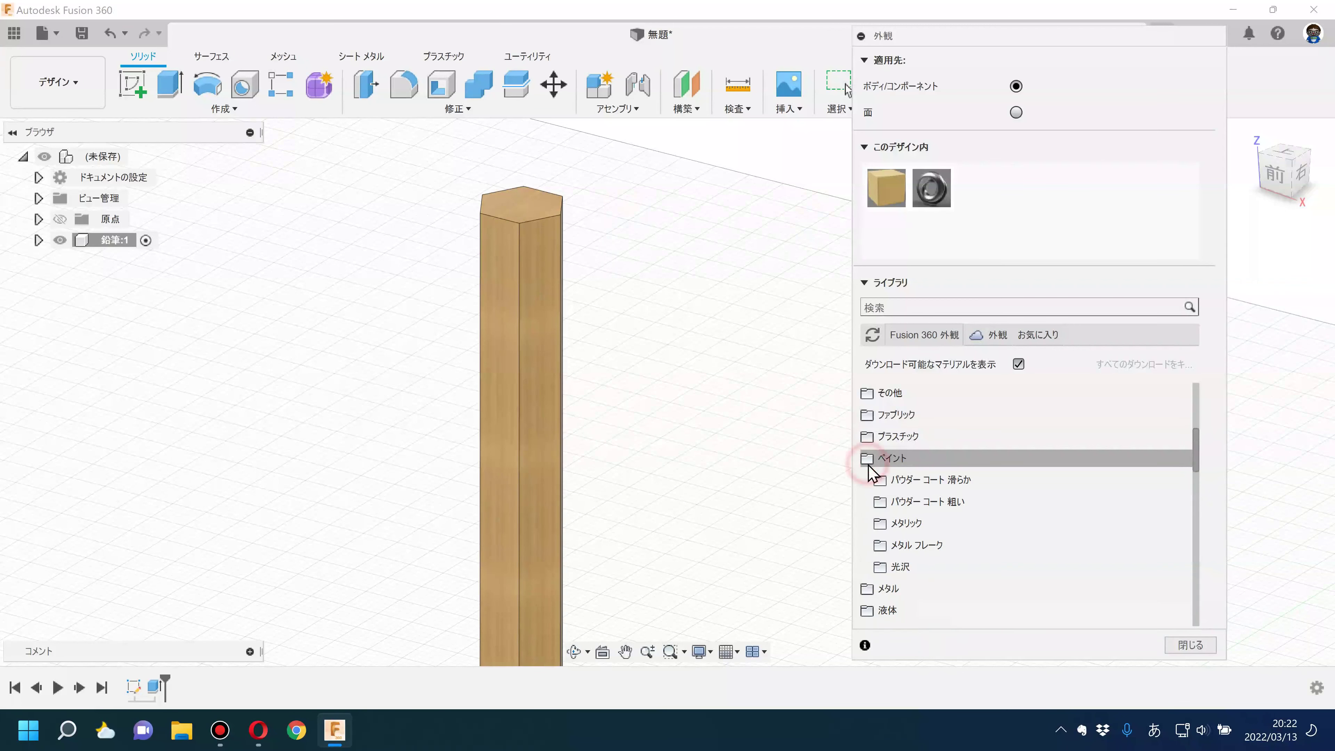
click(883, 568)
scroll(888, 552, down, 3)
scroll(888, 547, down, 3)
scroll(888, 536, up, 3)
click(1015, 112)
drag(907, 588, 542, 420)
drag(921, 592, 523, 455)
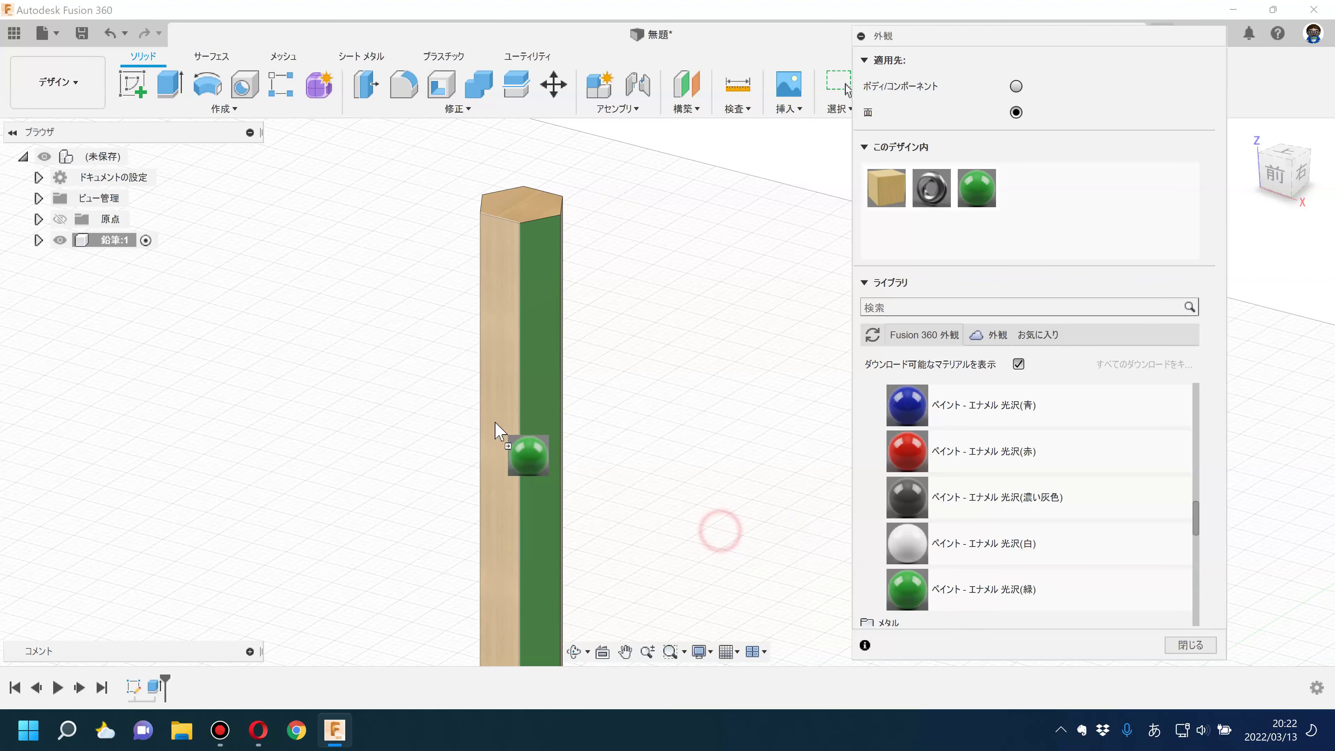
Step: Paint the remaining hexagonal side faces green enamel and return to the home view
shift+middle_drag(605, 467, 950, 558)
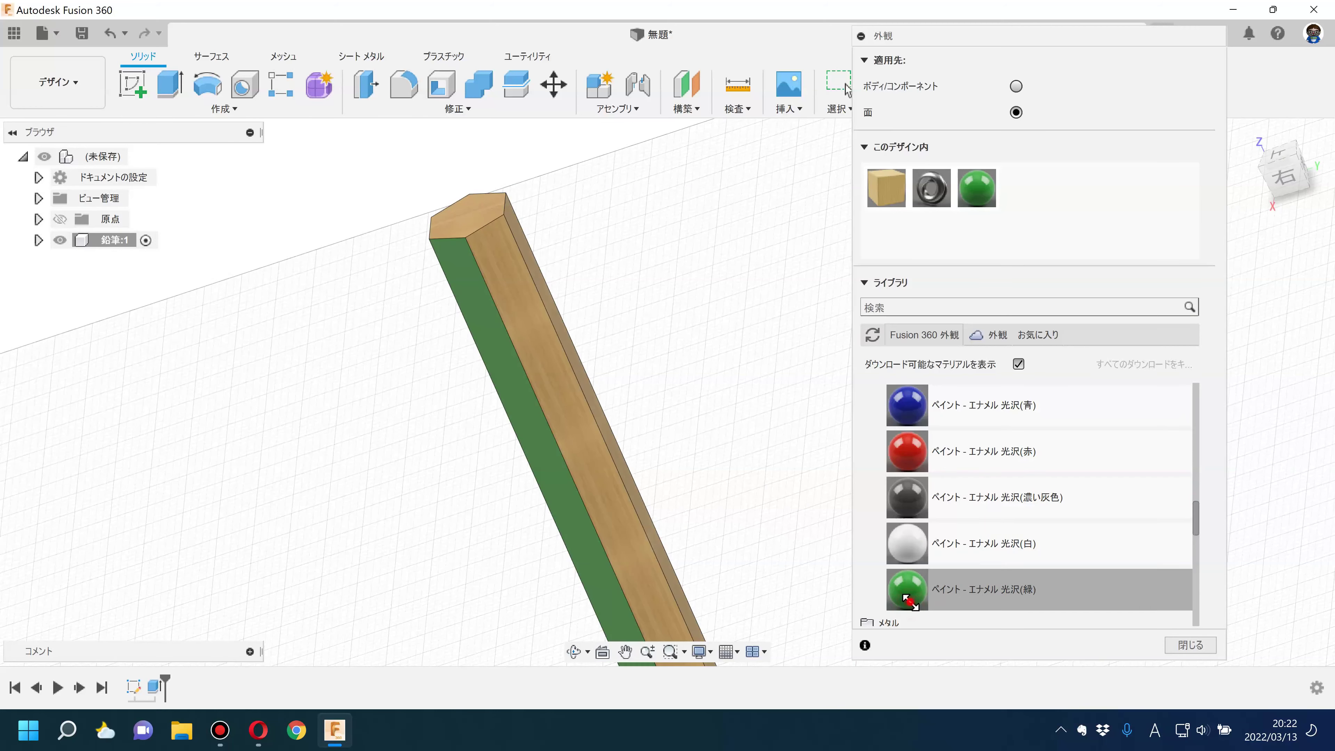
mouse_move(976, 188)
mouse_down()
mouse_move(661, 257)
mouse_move(700, 268)
mouse_up()
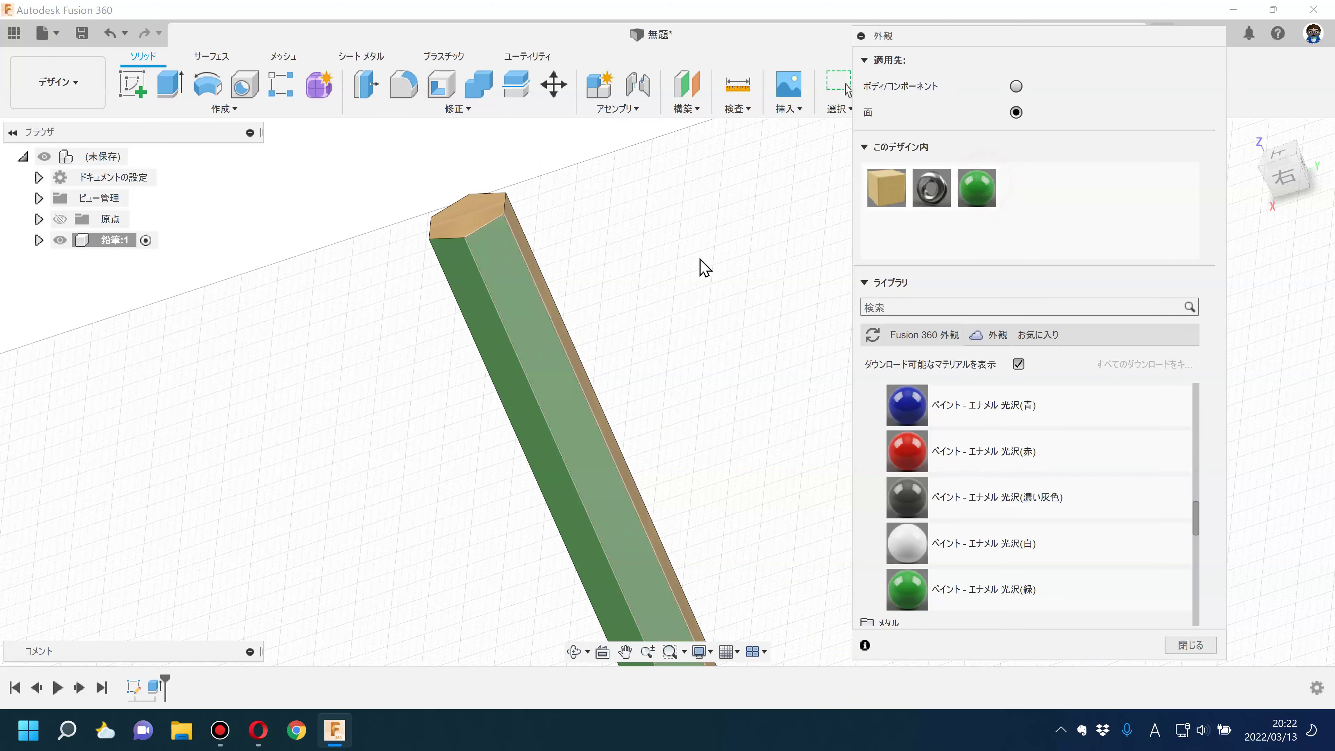
shift+middle_drag(700, 268, 605, 348)
mouse_move(977, 188)
mouse_down()
mouse_move(599, 304)
mouse_move(539, 307)
mouse_up()
shift+middle_drag(540, 307, 441, 419)
mouse_move(976, 188)
mouse_down()
mouse_move(738, 418)
mouse_move(694, 426)
mouse_up()
shift+middle_drag(694, 426, 727, 299)
drag(976, 188, 783, 349)
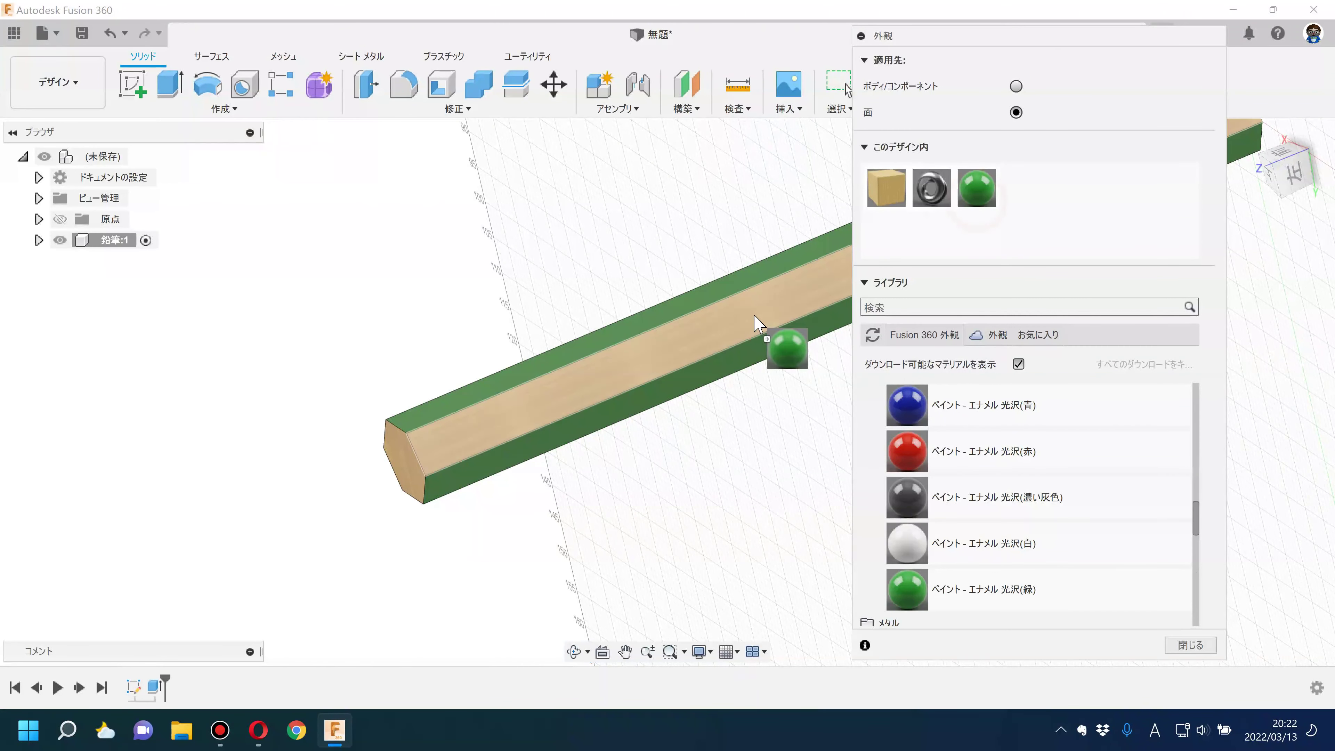
click(1190, 644)
click(1251, 133)
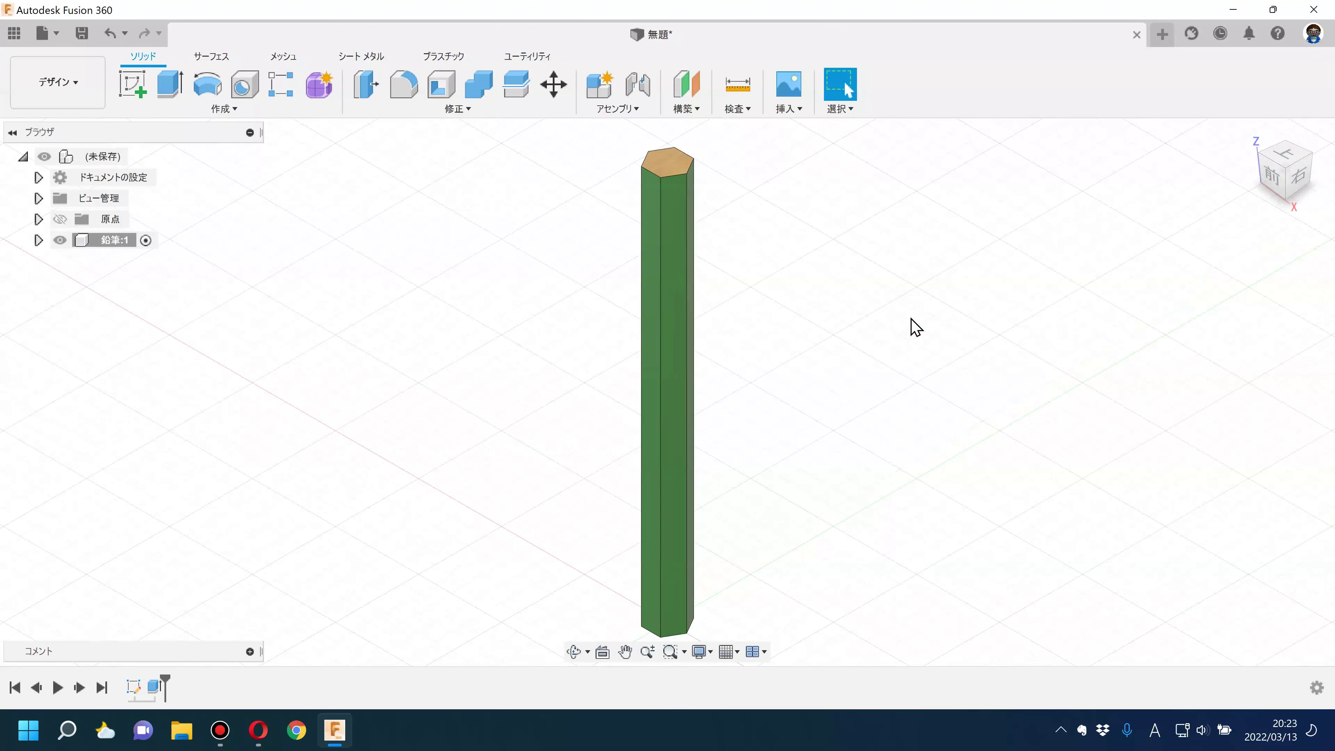
Step: Sketch a Ø3 mm circle centred on the pencil's end plane and finish the sketch
click(133, 84)
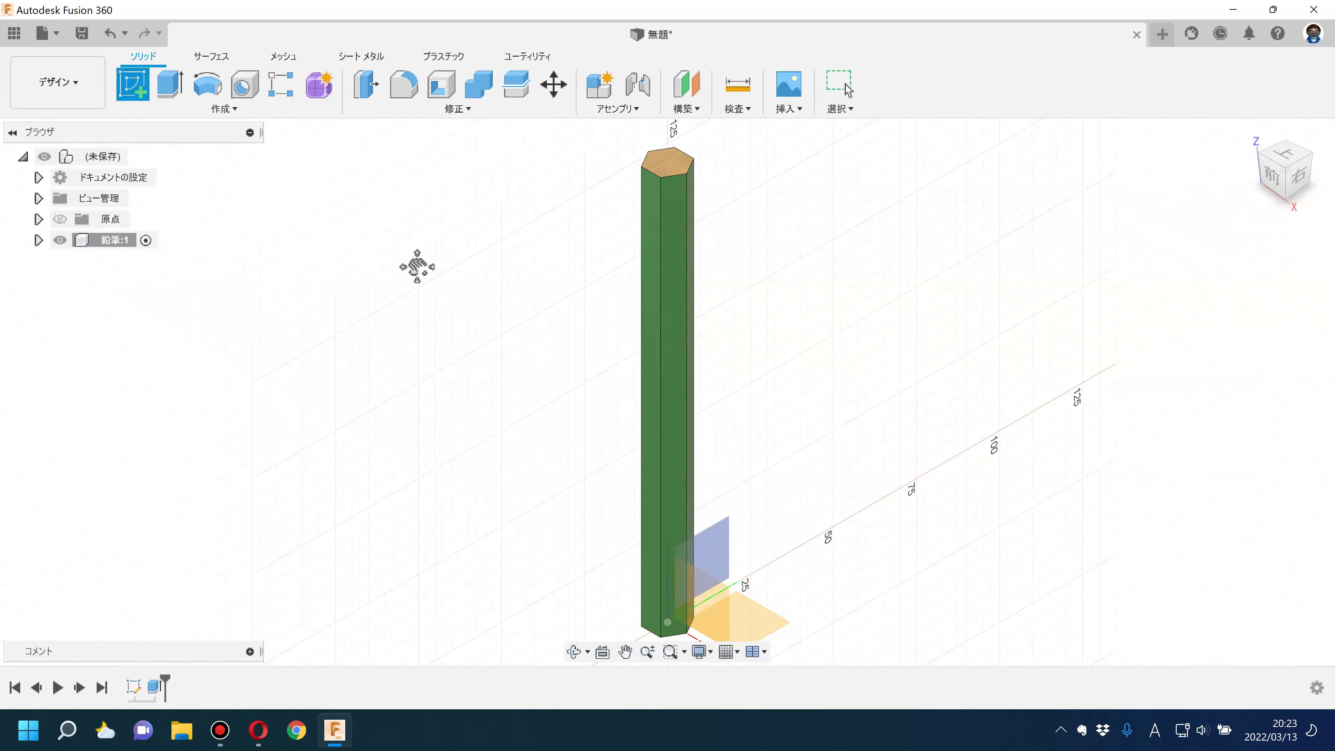
click(671, 500)
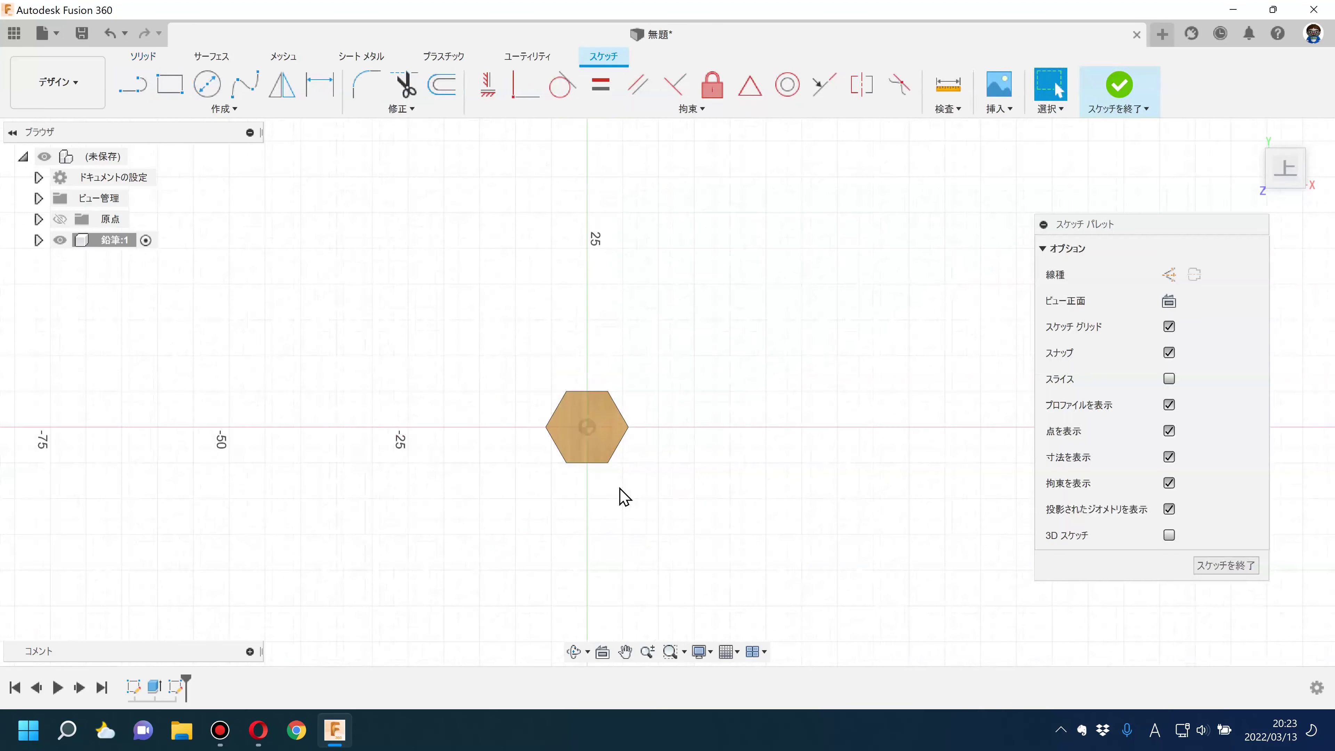
click(208, 84)
scroll(584, 363, up, 2)
click(563, 405)
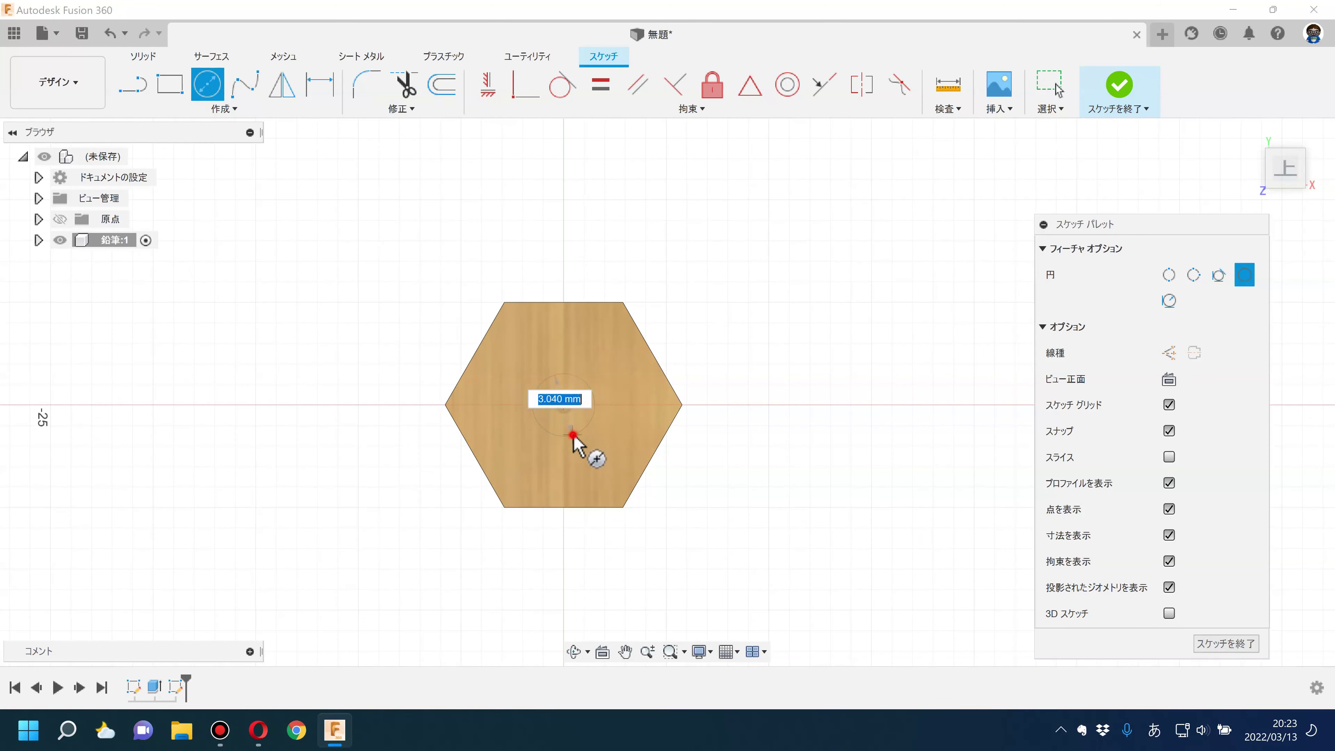
click(320, 84)
click(581, 380)
click(717, 321)
text(3)
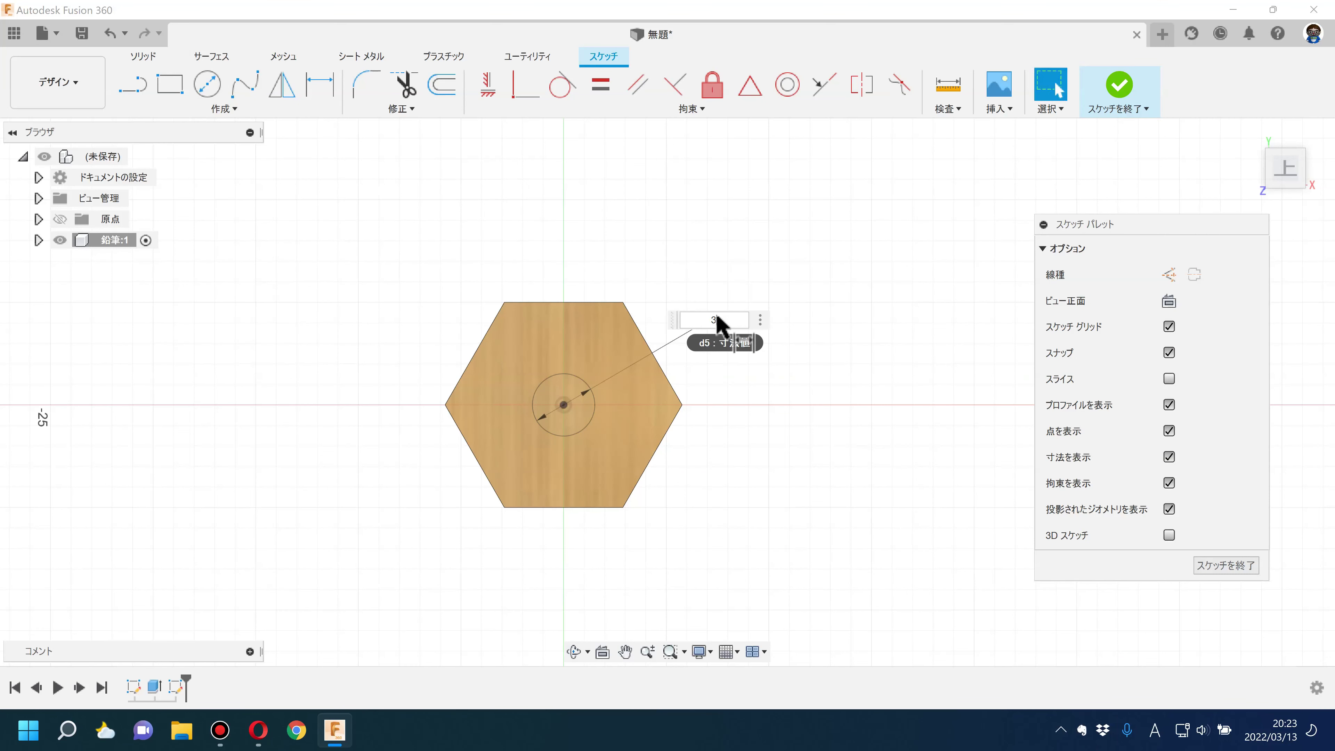
key(Return)
click(1118, 87)
Step: Extrude the Ø3 circle along the pencil's length with the Intersect operation
scroll(778, 394, down, 3)
mouse_move(754, 417)
shift+middle_down()
mouse_move(762, 340)
mouse_move(781, 421)
mouse_move(837, 450)
shift+middle_up()
scroll(837, 450, down, 3)
shift+middle_drag(684, 388, 321, 268)
click(167, 83)
drag(585, 577, 602, 150)
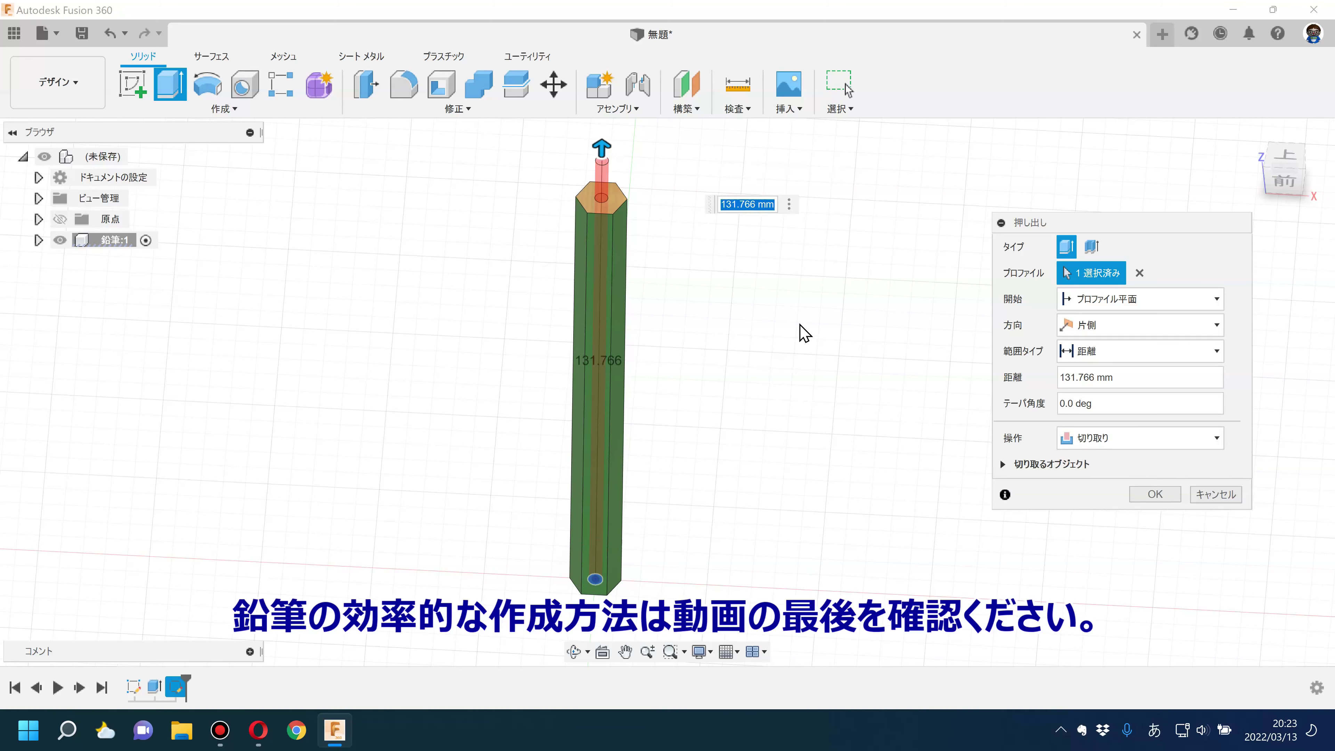
click(1156, 439)
click(1106, 496)
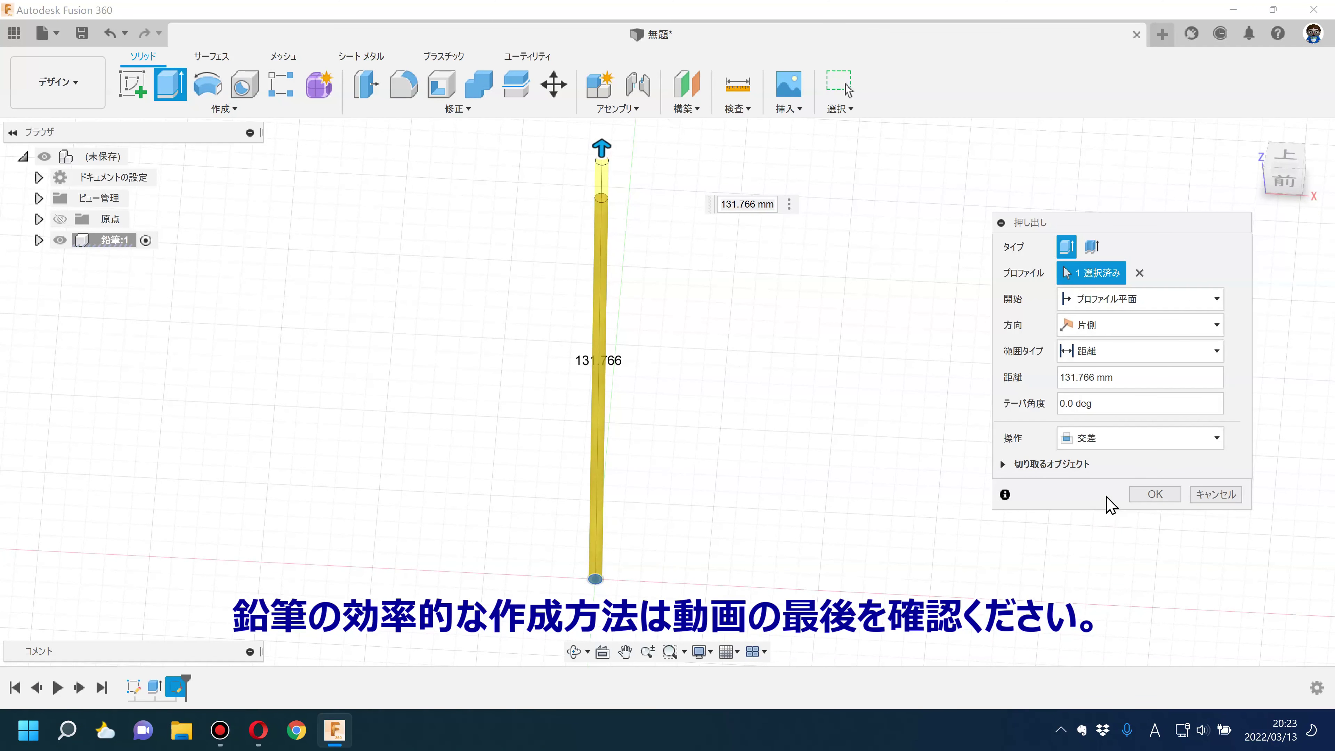
click(1213, 499)
Step: Locate ボディ1 in the browser, then step through recent operations with undo and redo
click(39, 240)
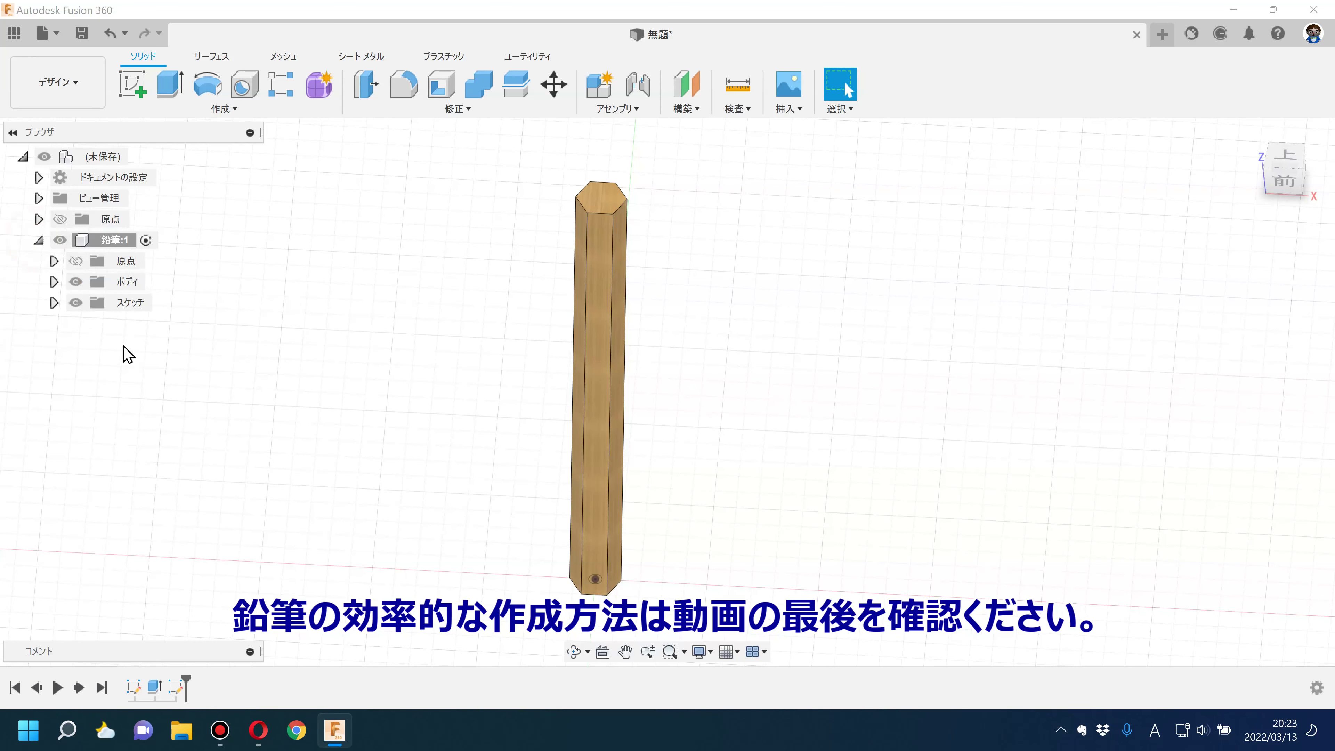
click(54, 281)
click(137, 304)
right_click(139, 304)
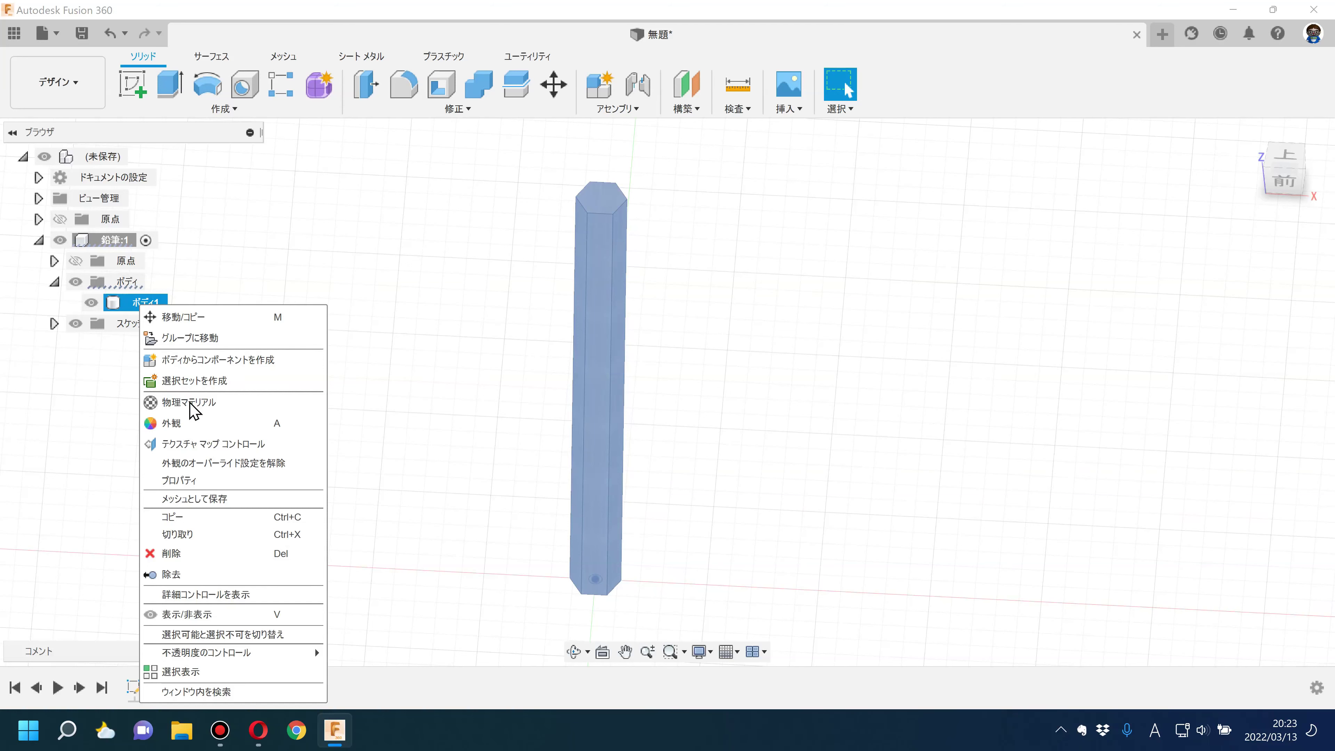
click(374, 412)
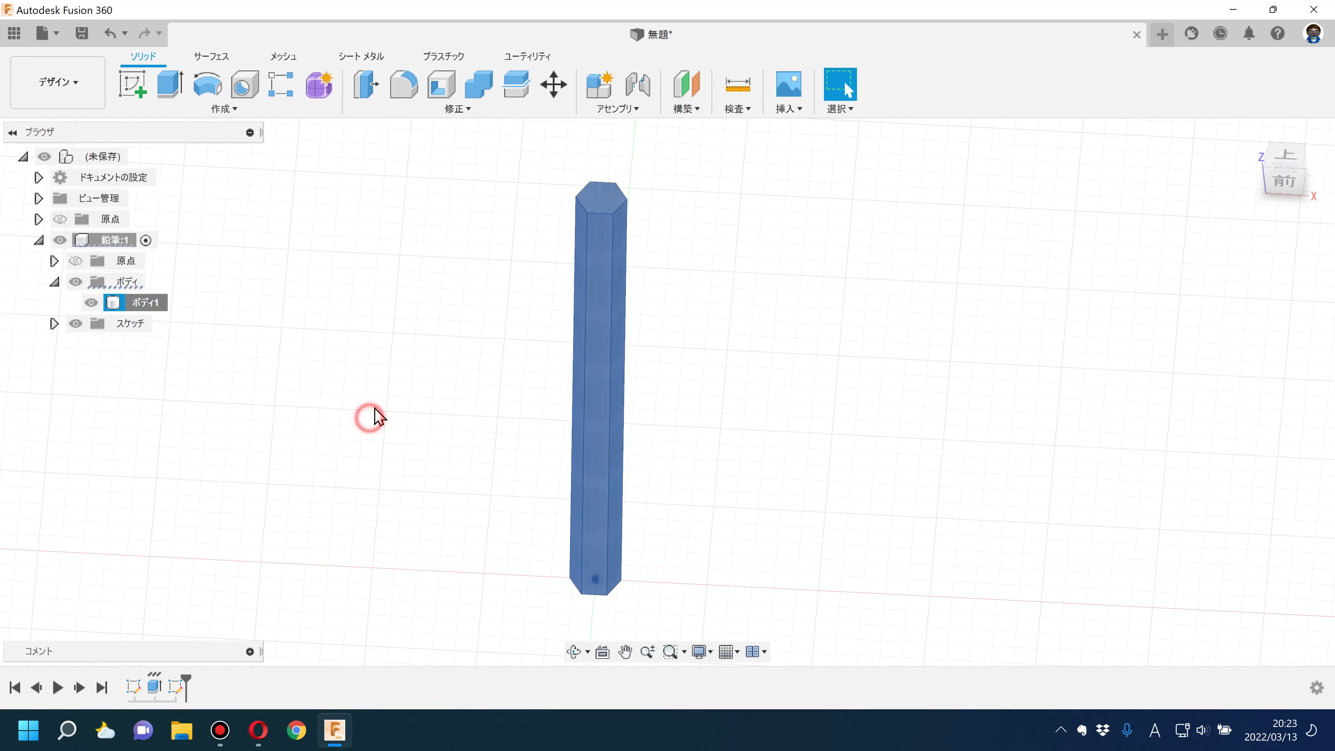
click(109, 35)
click(109, 34)
click(109, 35)
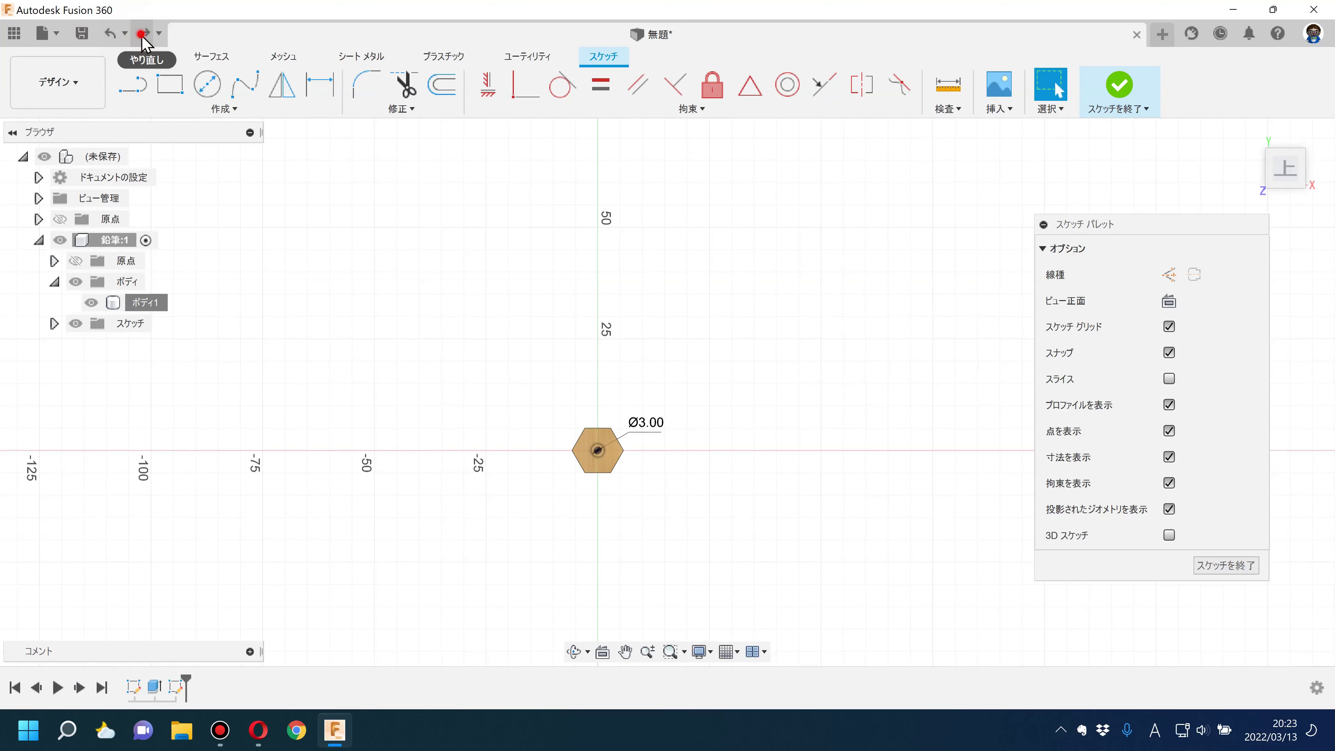
click(109, 35)
click(213, 324)
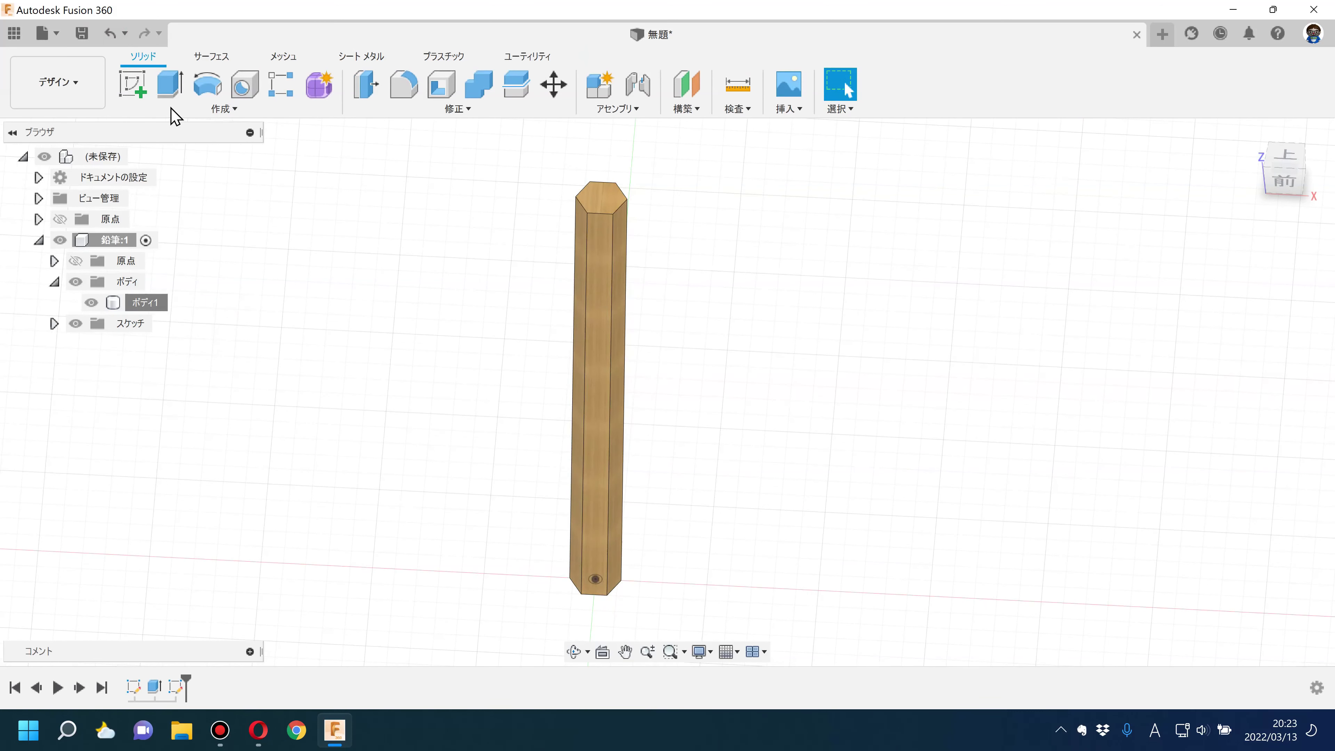
Step: Copy ボディ1, paste it into 鉛筆:1 as ボディ2, and hide ボディ1
right_click(151, 302)
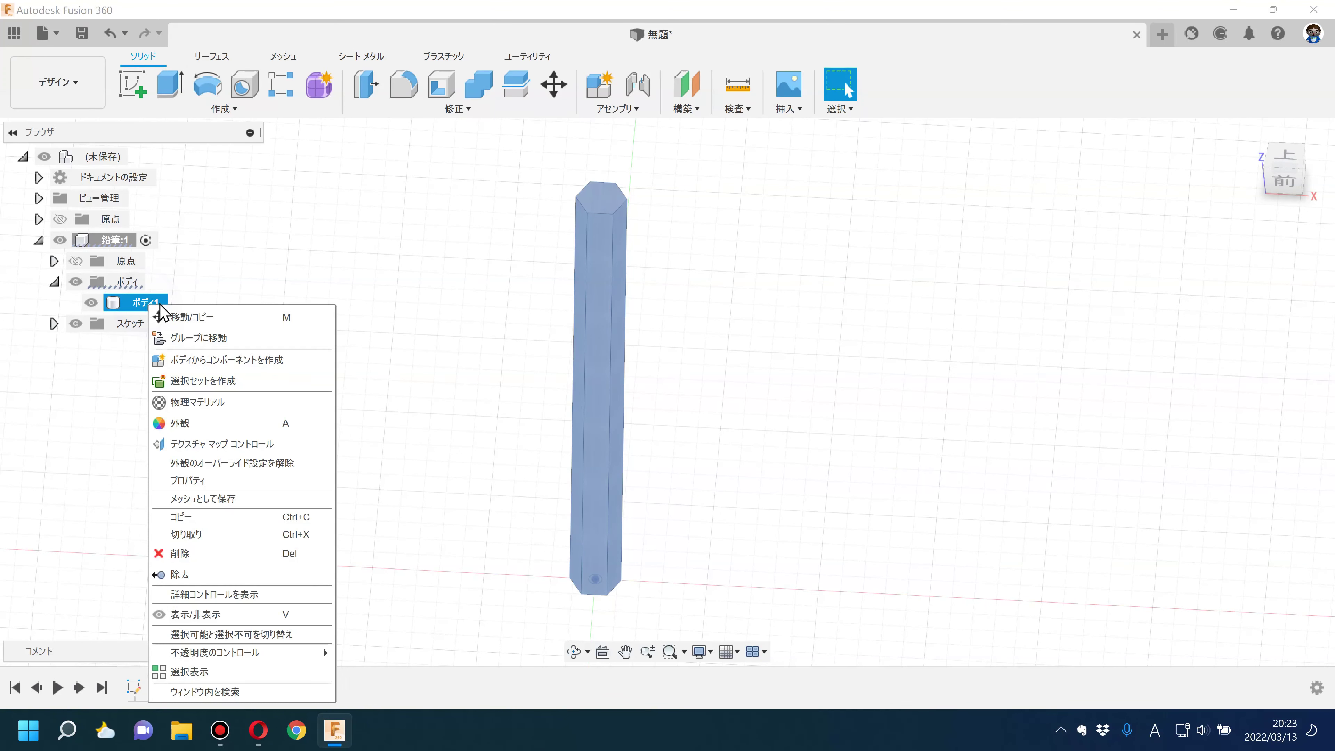
click(158, 305)
double_click(152, 302)
click(231, 339)
right_click(113, 303)
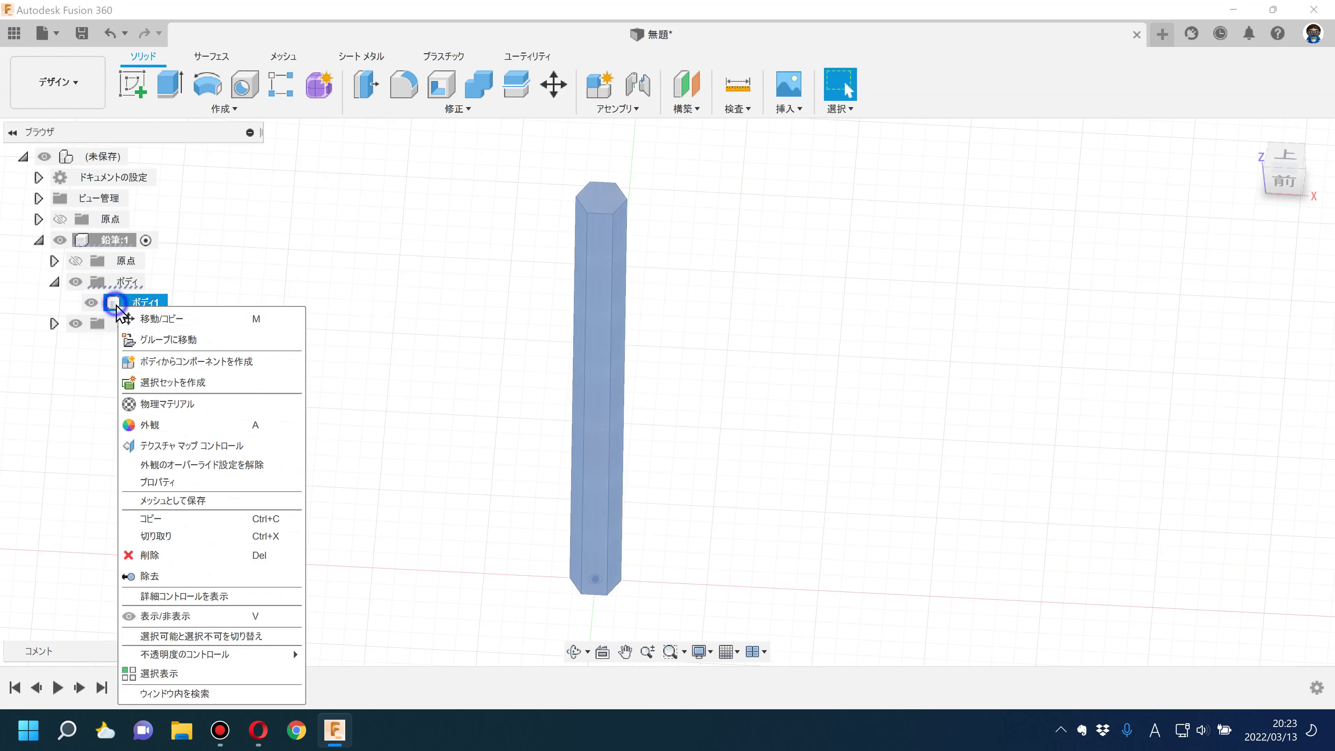
click(151, 518)
right_click(121, 239)
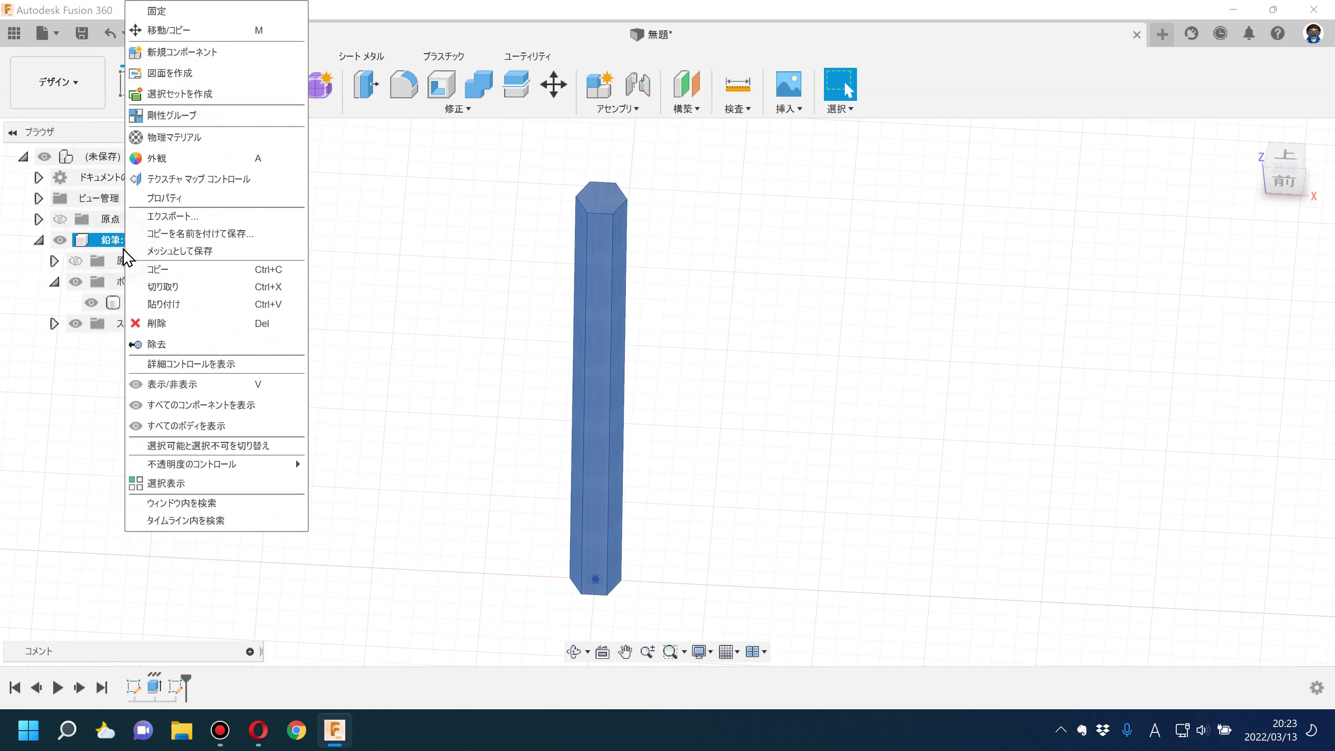
click(182, 303)
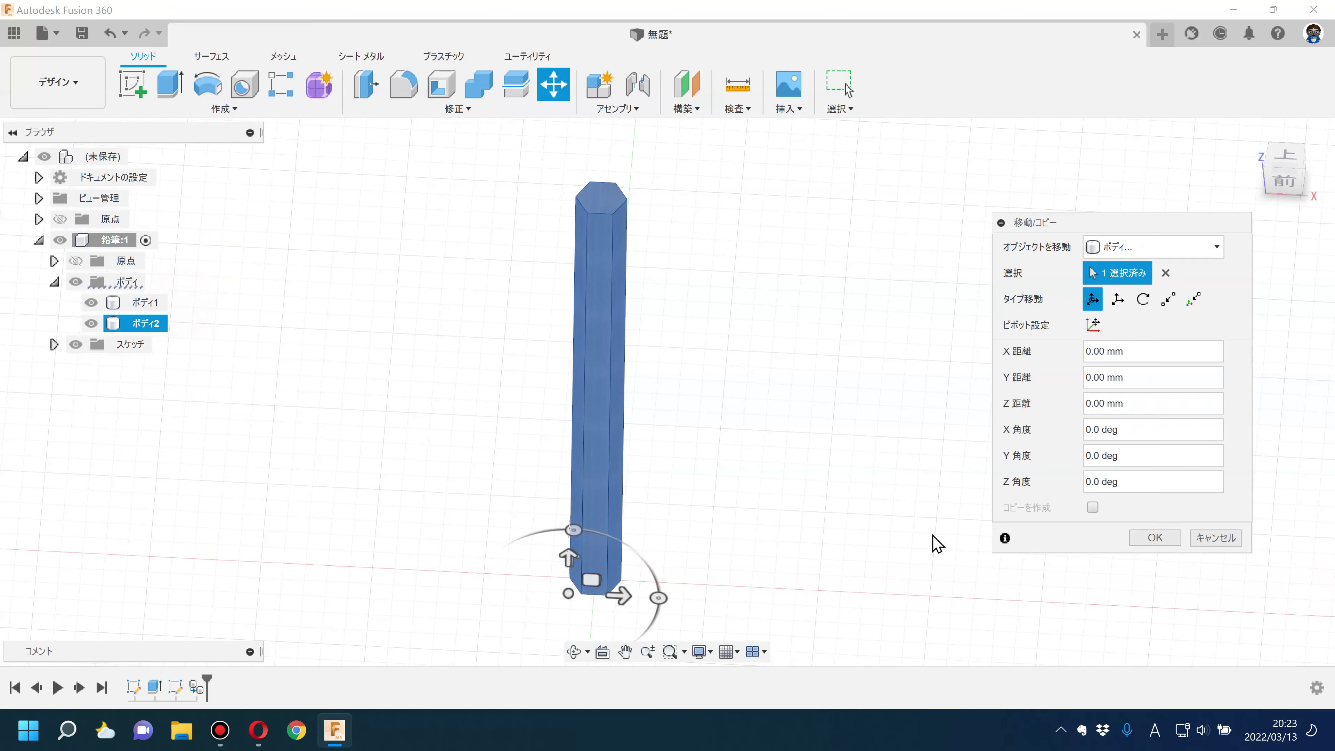
click(1155, 537)
click(204, 403)
click(113, 304)
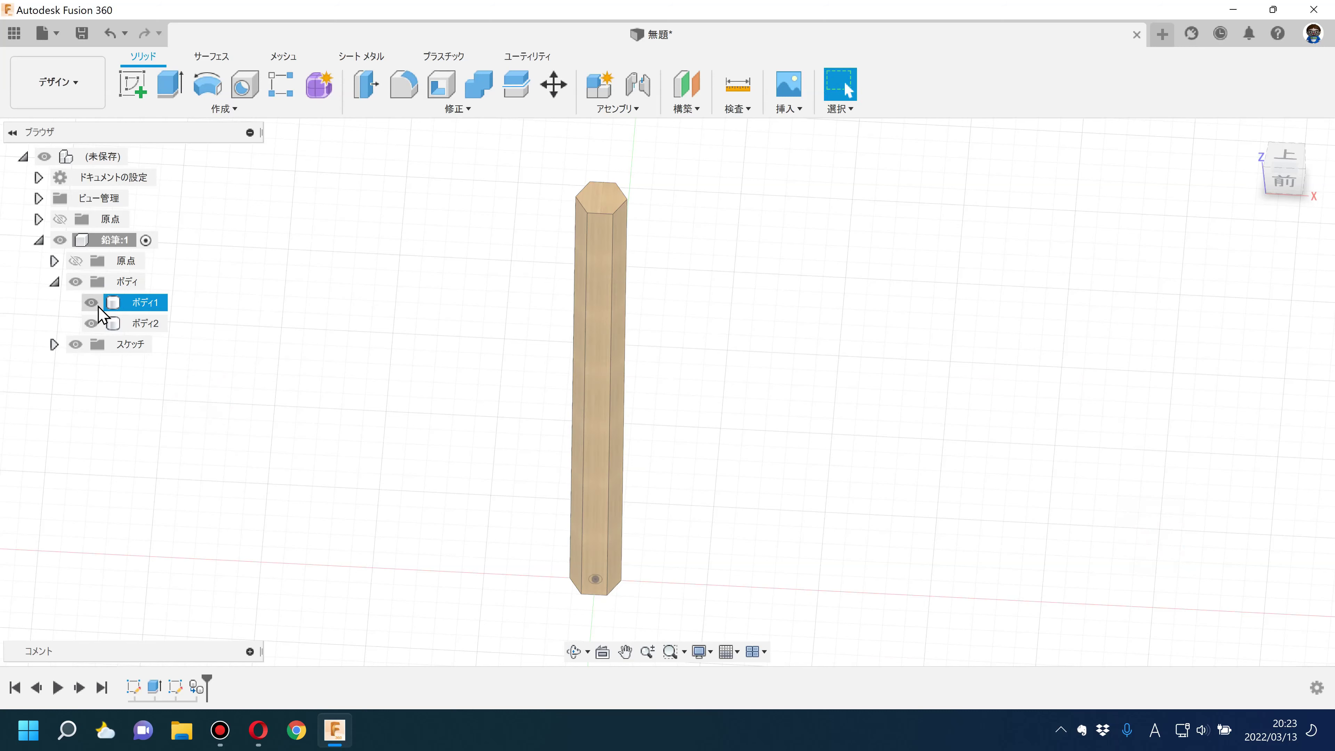
Step: Extrude the Ø3 circle through all as an intersection, leaving a thin core rod
click(170, 84)
mouse_move(492, 560)
shift+middle_down()
mouse_move(473, 400)
mouse_move(471, 525)
shift+middle_up()
click(1098, 352)
click(1090, 407)
click(1096, 439)
click(1092, 497)
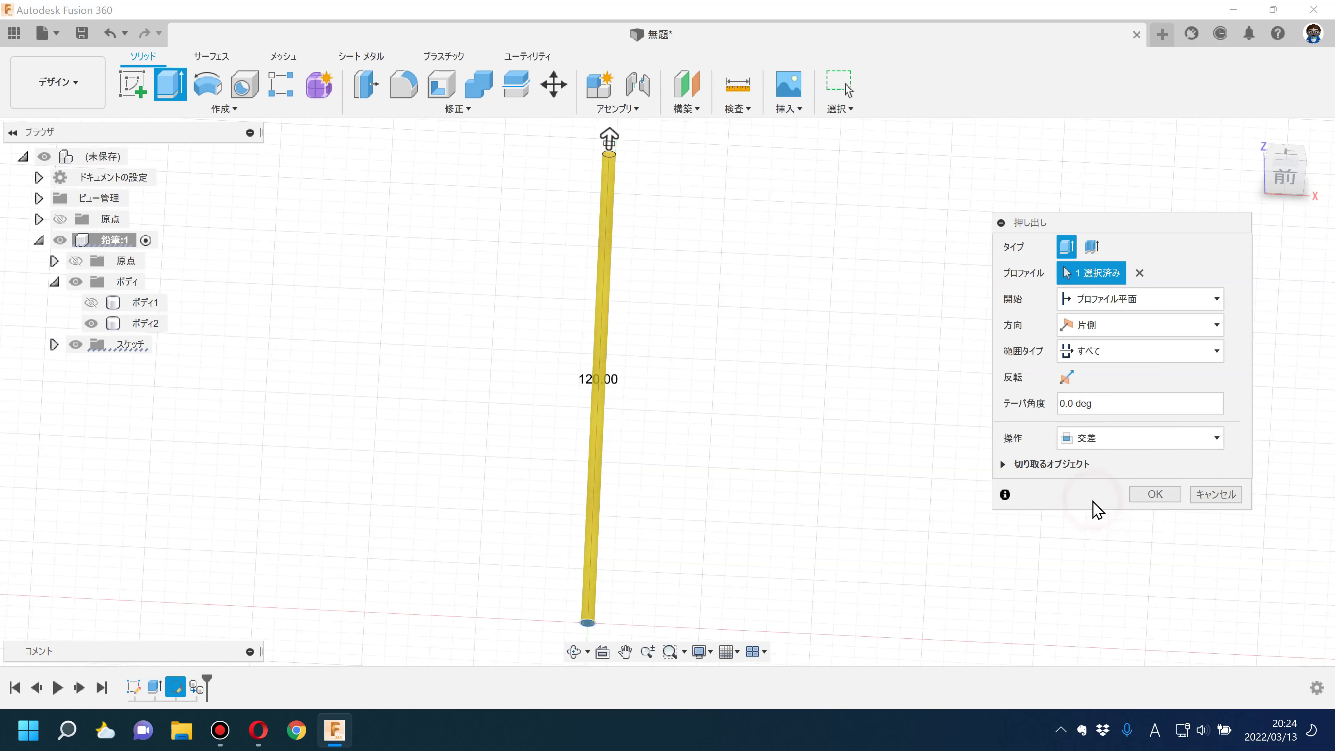
click(1161, 499)
shift+middle_drag(967, 455, 889, 437)
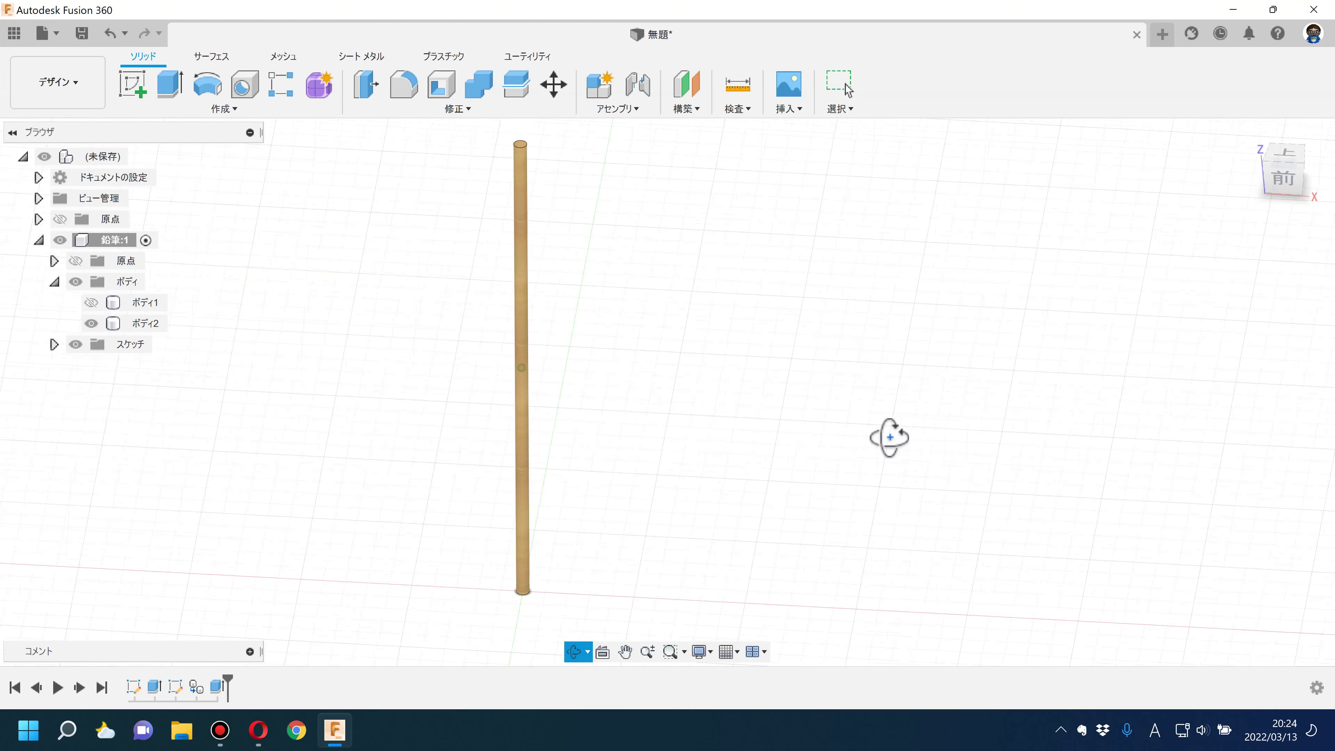
click(456, 110)
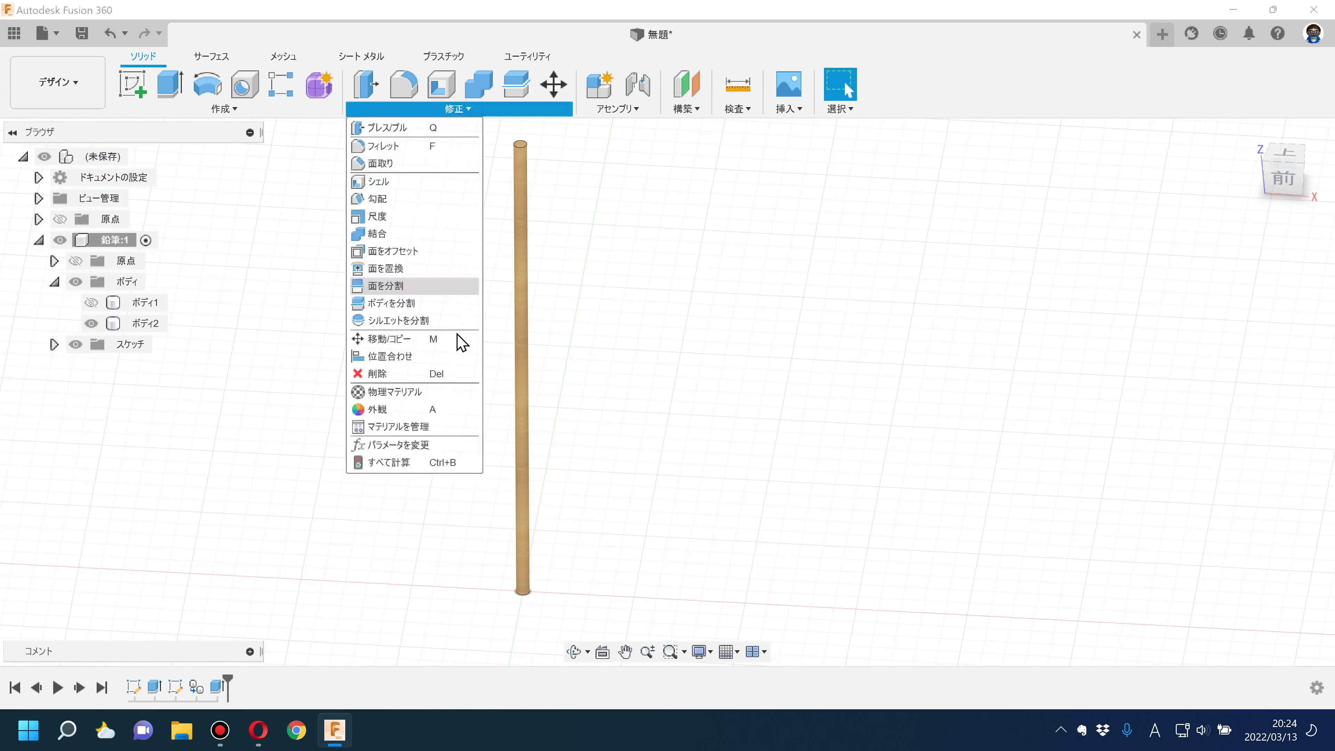
Step: Paint the core rod glossy black enamel and make ボディ1 visible again
click(407, 415)
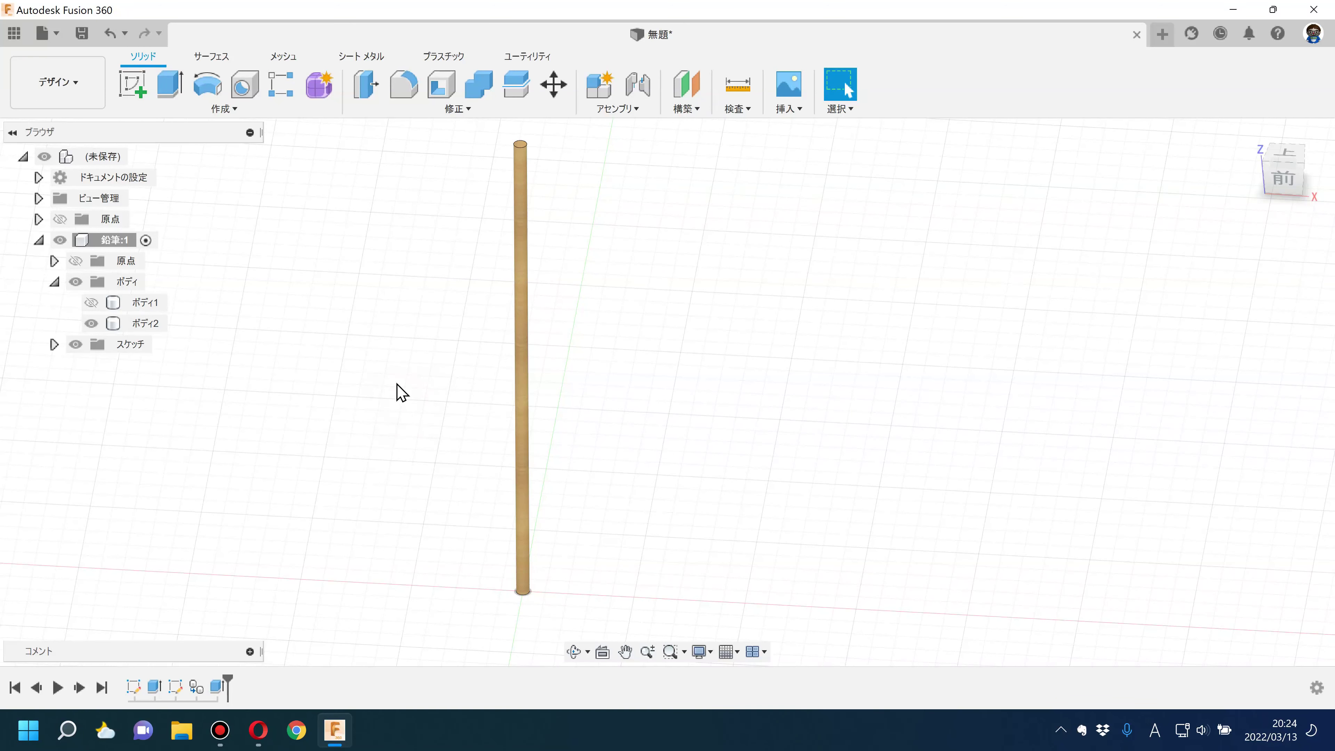
key(a)
scroll(918, 494, up, 2)
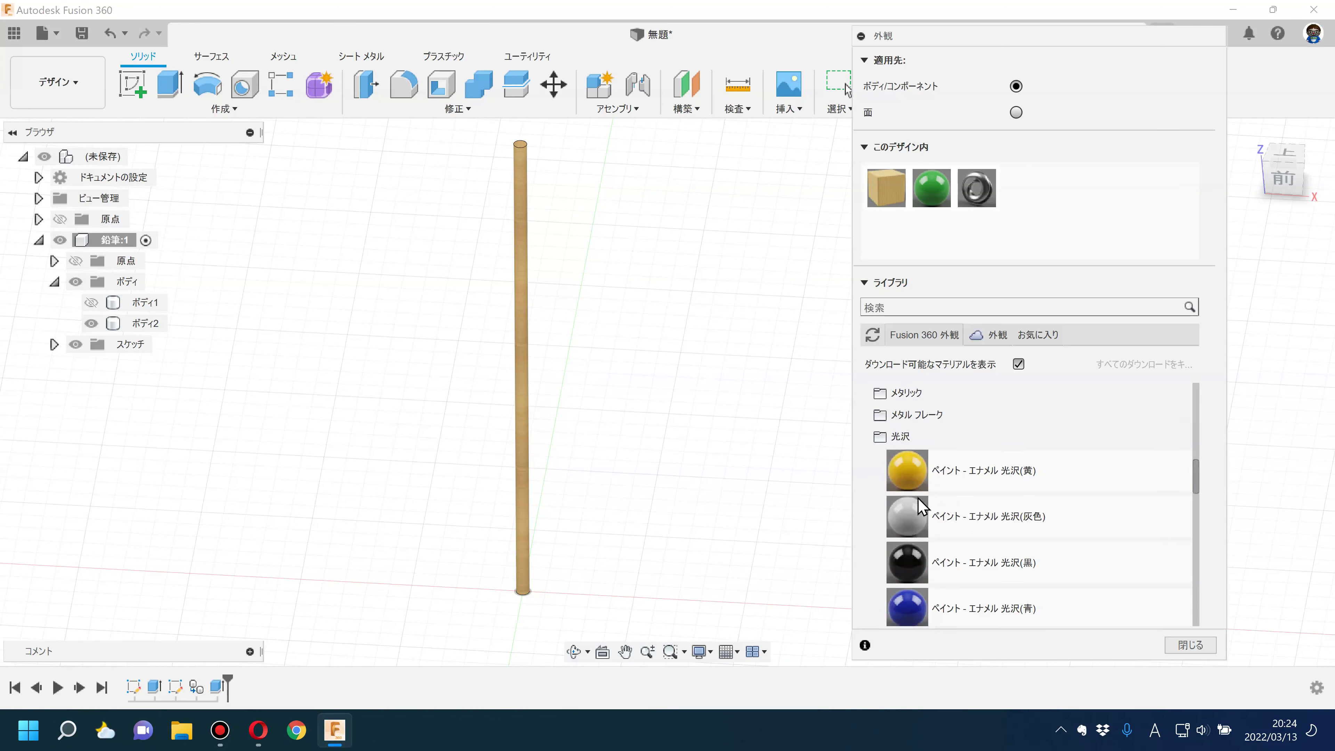
drag(915, 540, 536, 482)
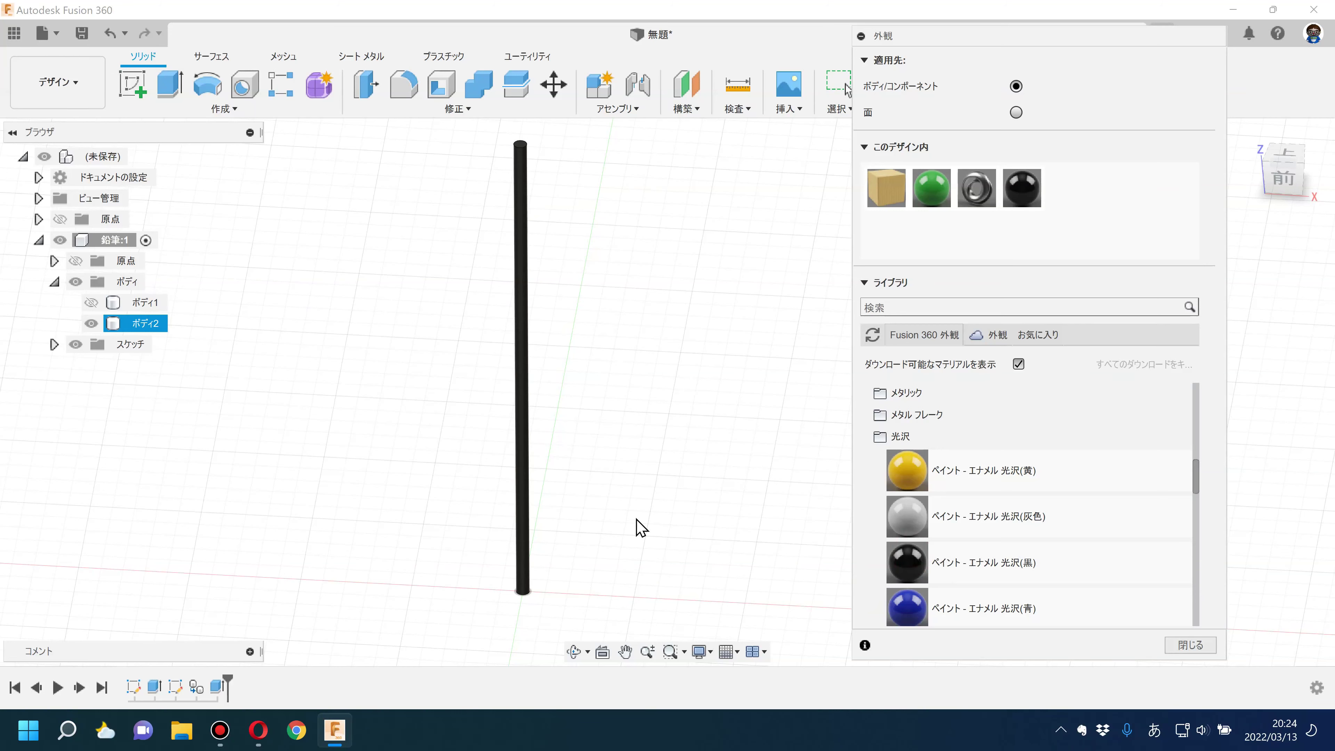
click(1209, 645)
click(91, 302)
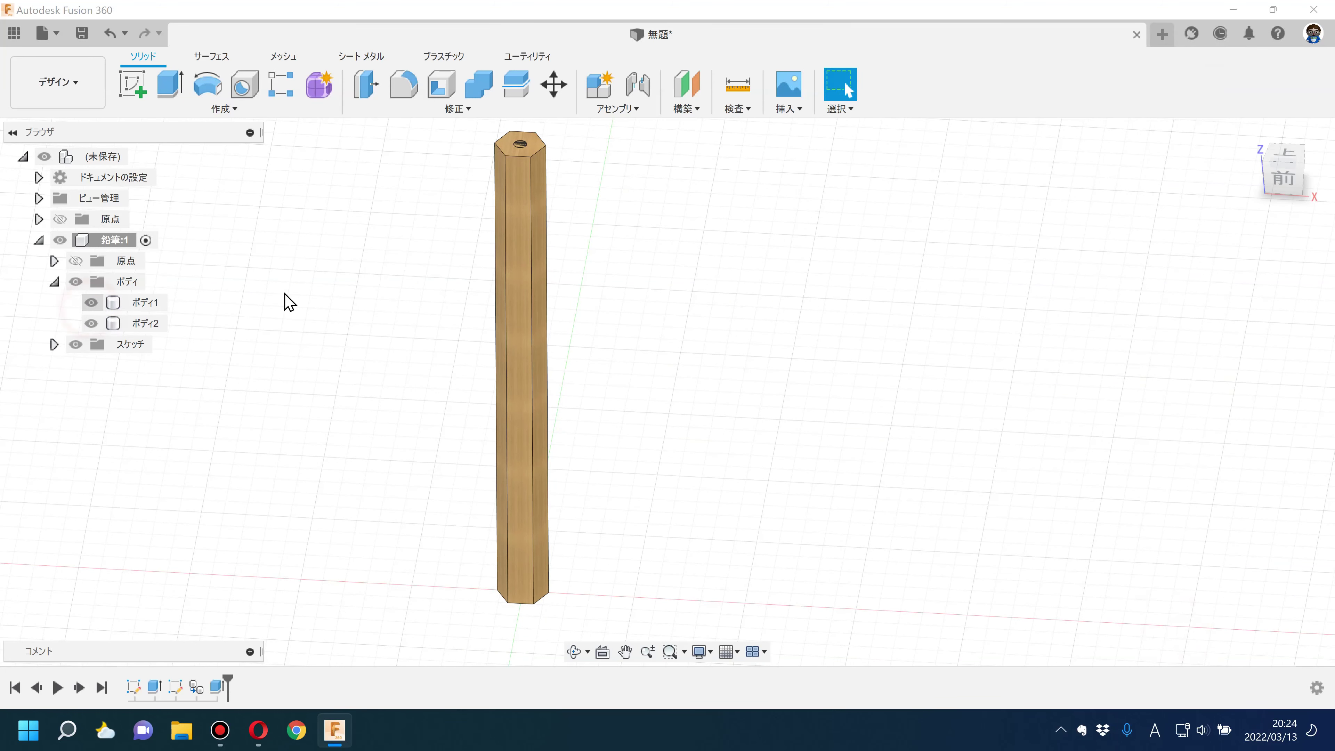
middle_drag(478, 169, 497, 218)
scroll(499, 194, up, 2)
Step: Combine-cut the core (Body2) out of the hexagonal Body1, keeping the core body
scroll(447, 168, up, 2)
scroll(381, 179, up, 2)
scroll(353, 195, up, 2)
middle_drag(328, 192, 269, 147)
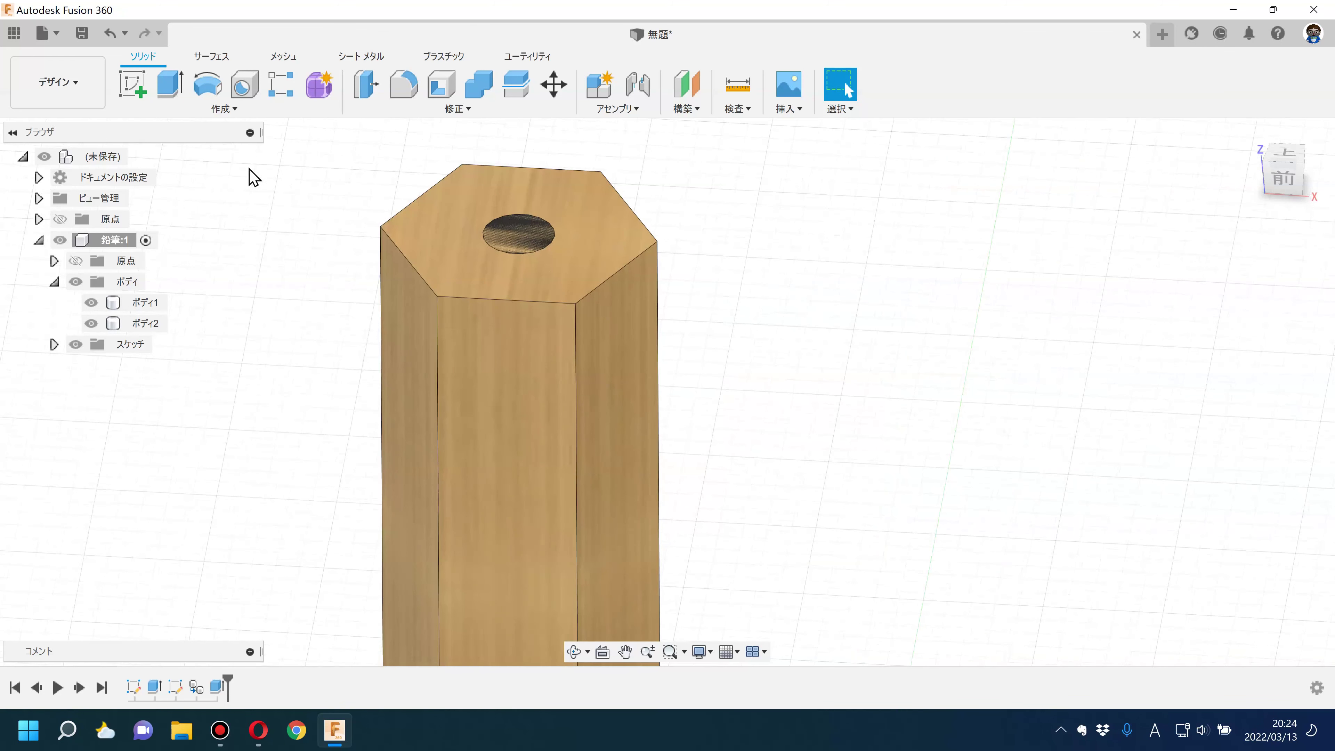
click(479, 95)
click(428, 239)
click(1112, 299)
click(1122, 339)
click(536, 234)
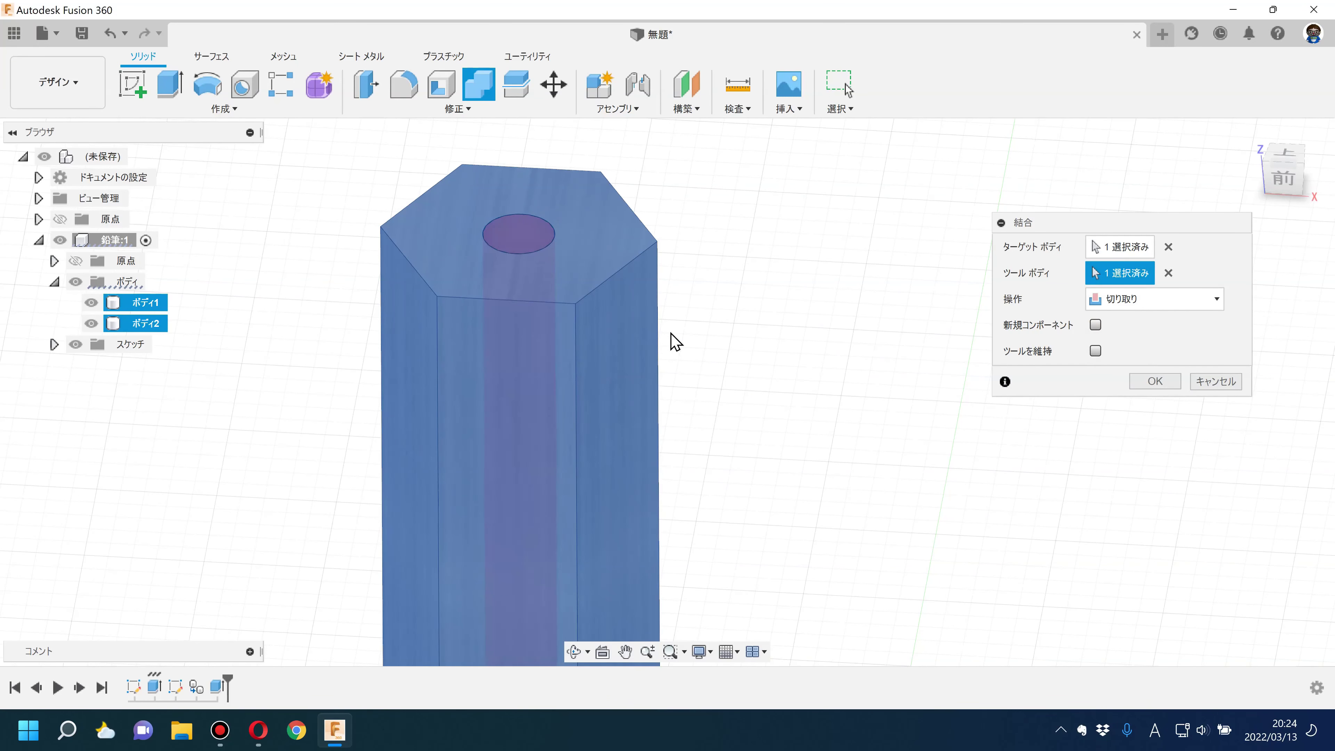
click(1096, 351)
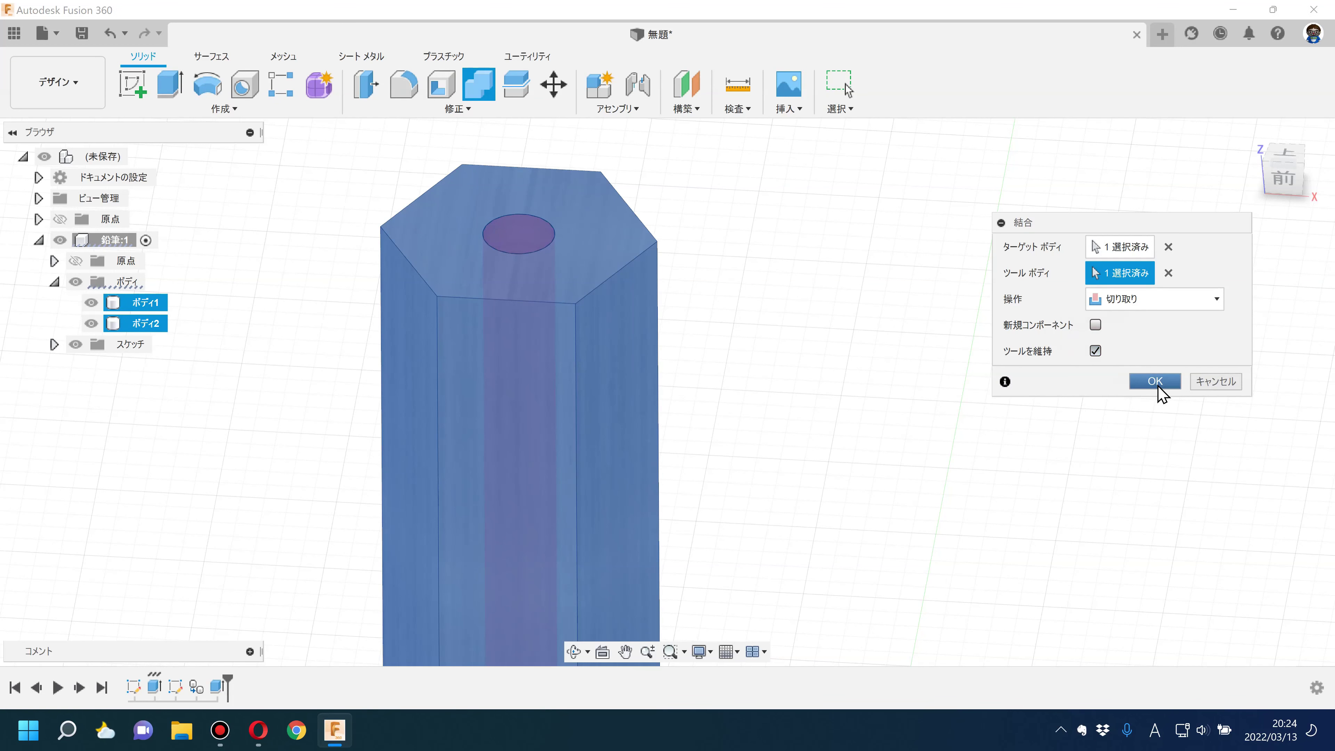
click(1158, 385)
Step: Change the core circle's diameter from 3 mm to 4 mm and finish the sketch
scroll(947, 453, down, 2)
scroll(849, 369, down, 2)
scroll(868, 396, down, 1)
shift+middle_drag(868, 395, 742, 328)
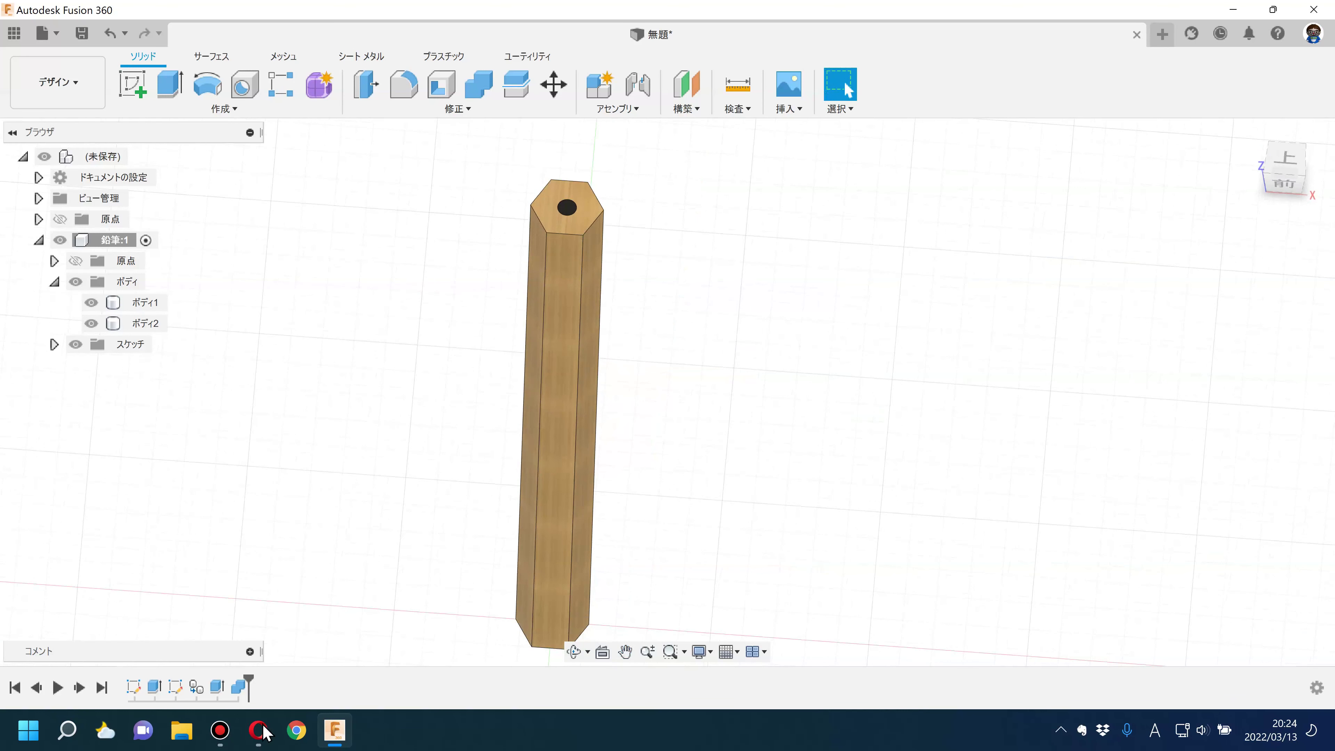
double_click(176, 688)
double_click(635, 546)
text(4)
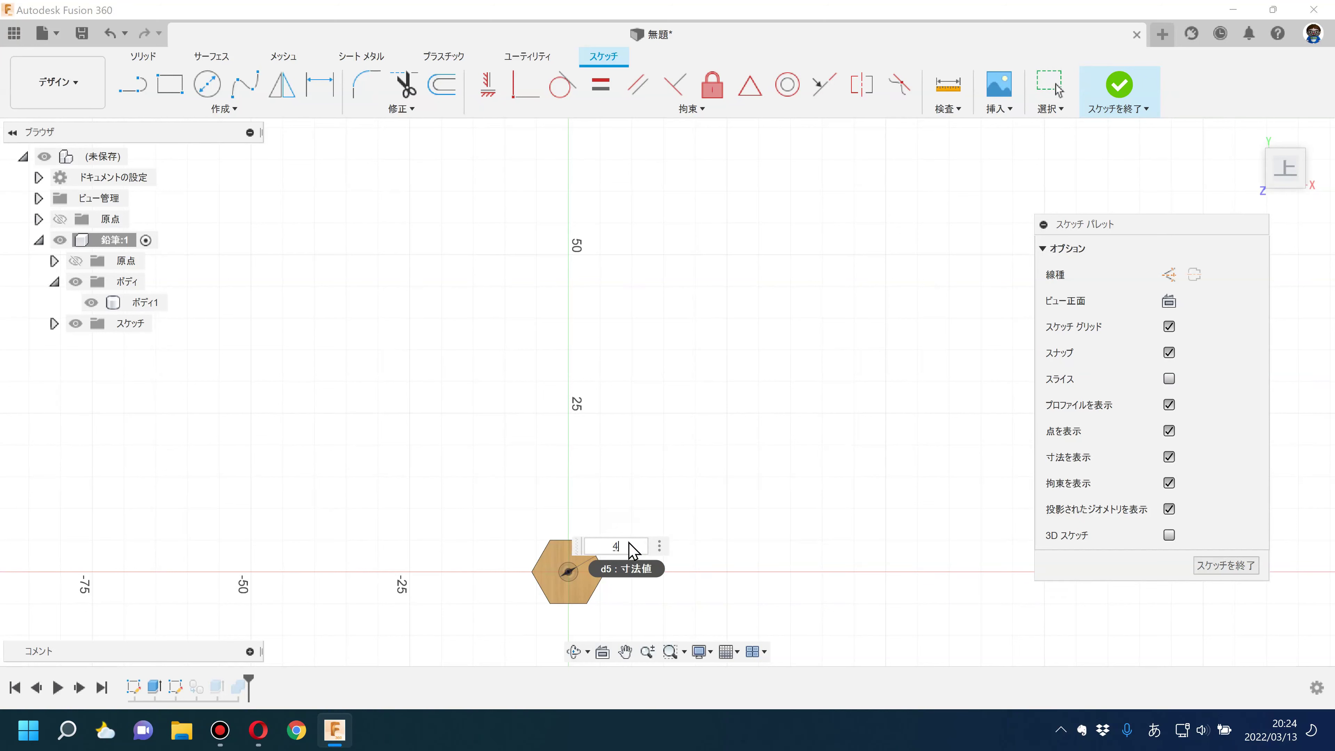
key(Return)
click(1120, 89)
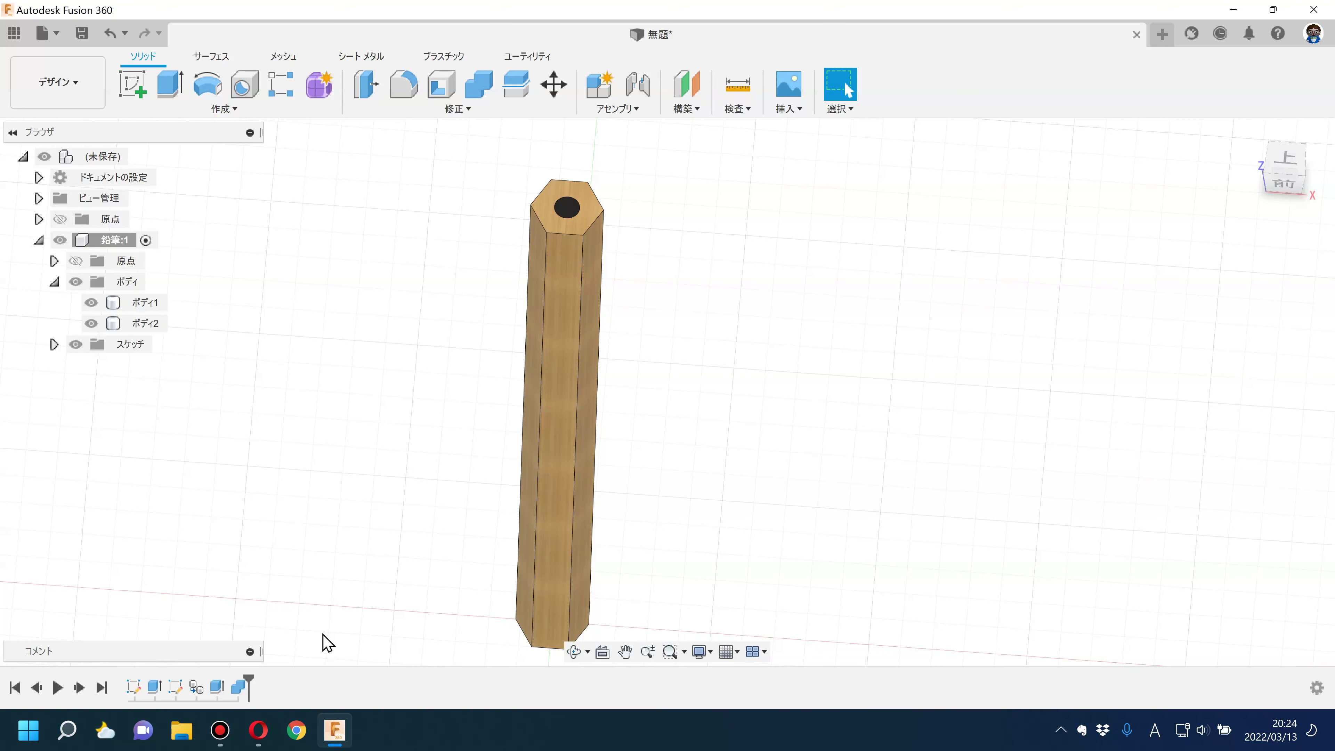
key(ctrl+z)
key(ctrl+z)
key(ctrl+z)
key(ctrl+y)
key(ctrl+y)
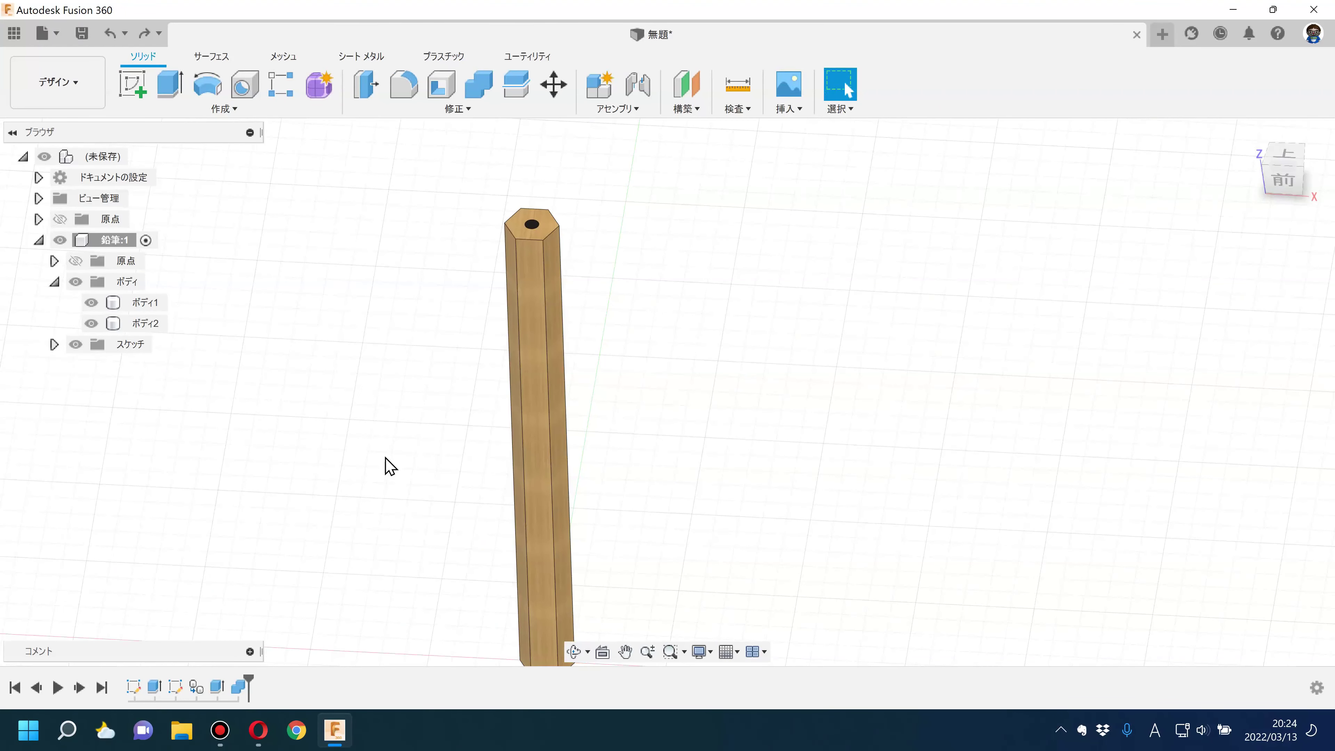
Step: Drag the green appearance onto a pencil face, then remove Body1's appearance override
click(462, 108)
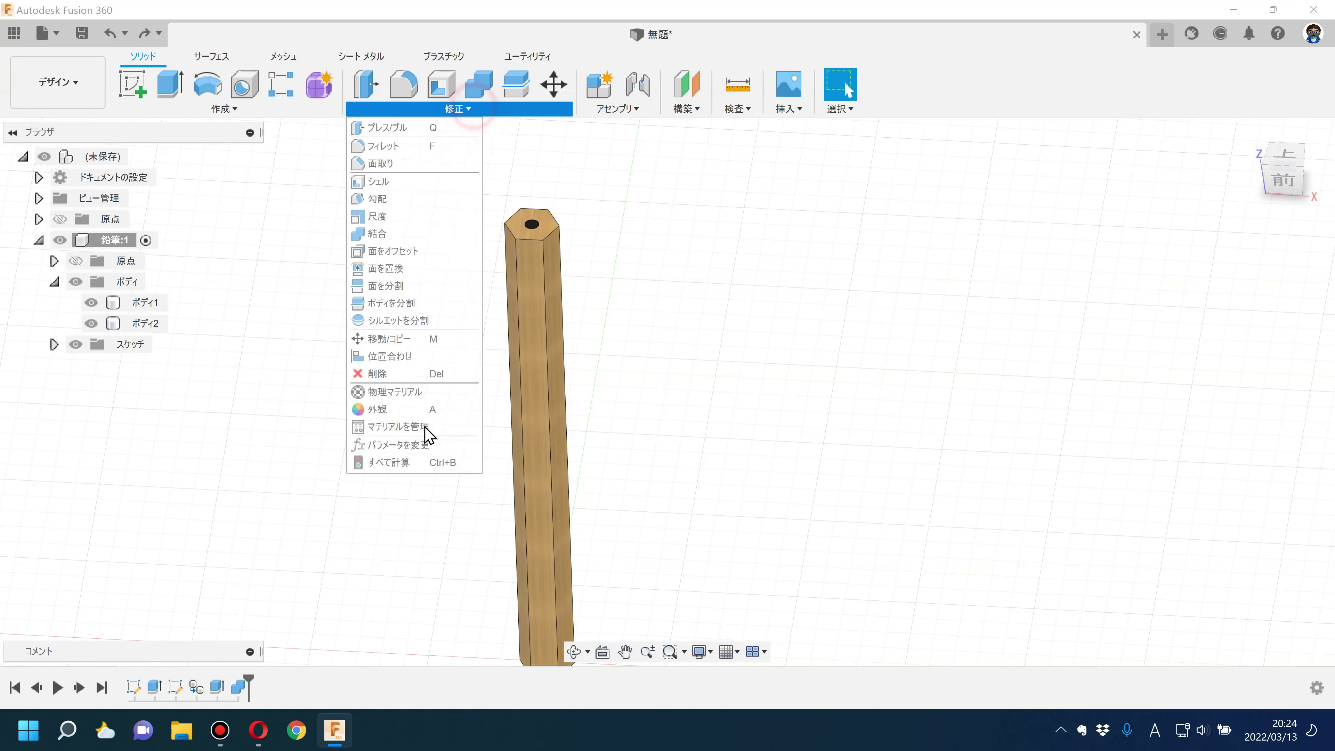
click(393, 410)
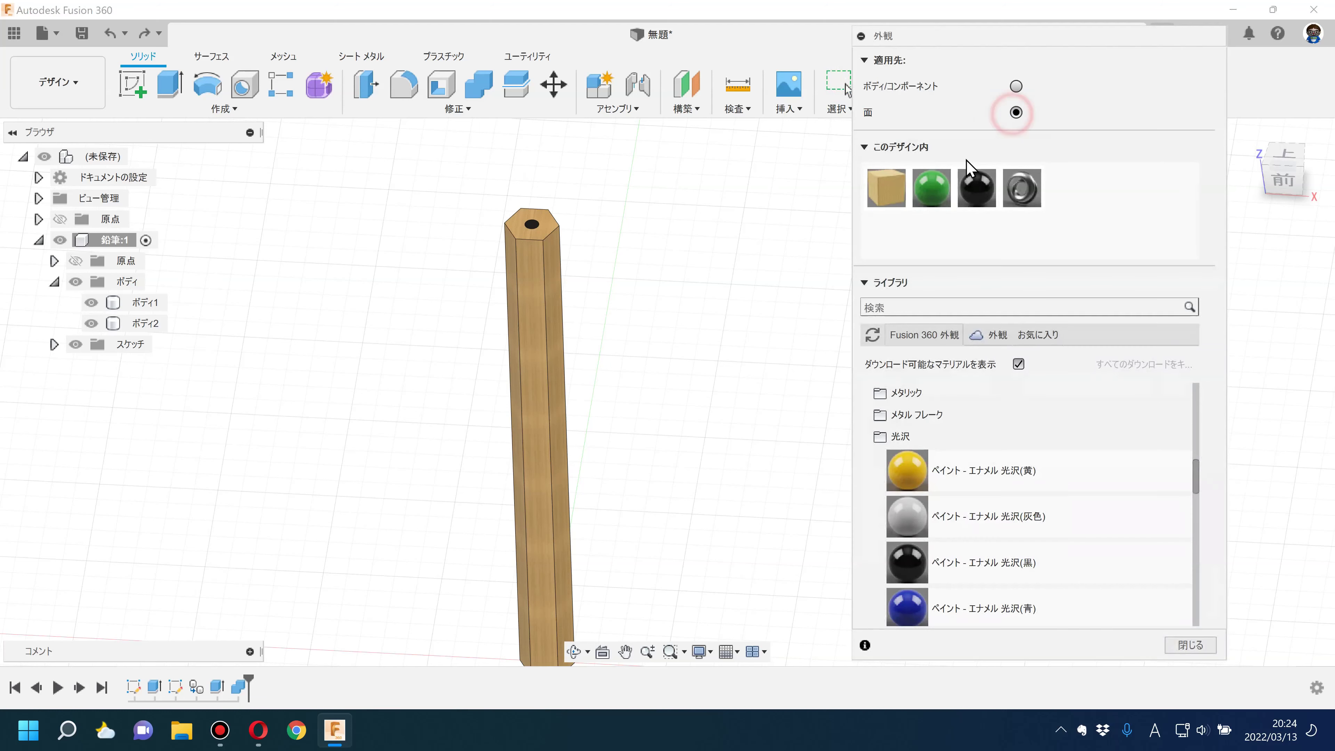
drag(931, 188, 568, 263)
scroll(592, 282, up, 3)
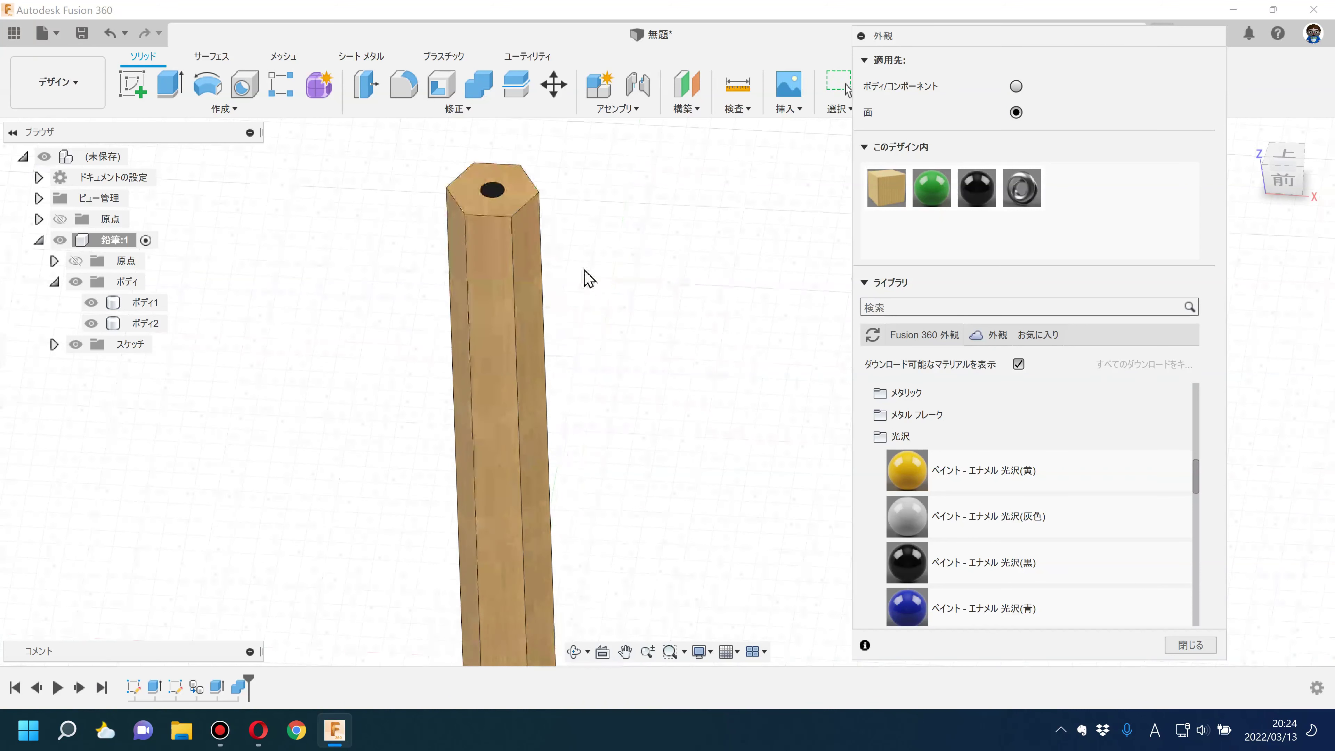
scroll(660, 289, up, 3)
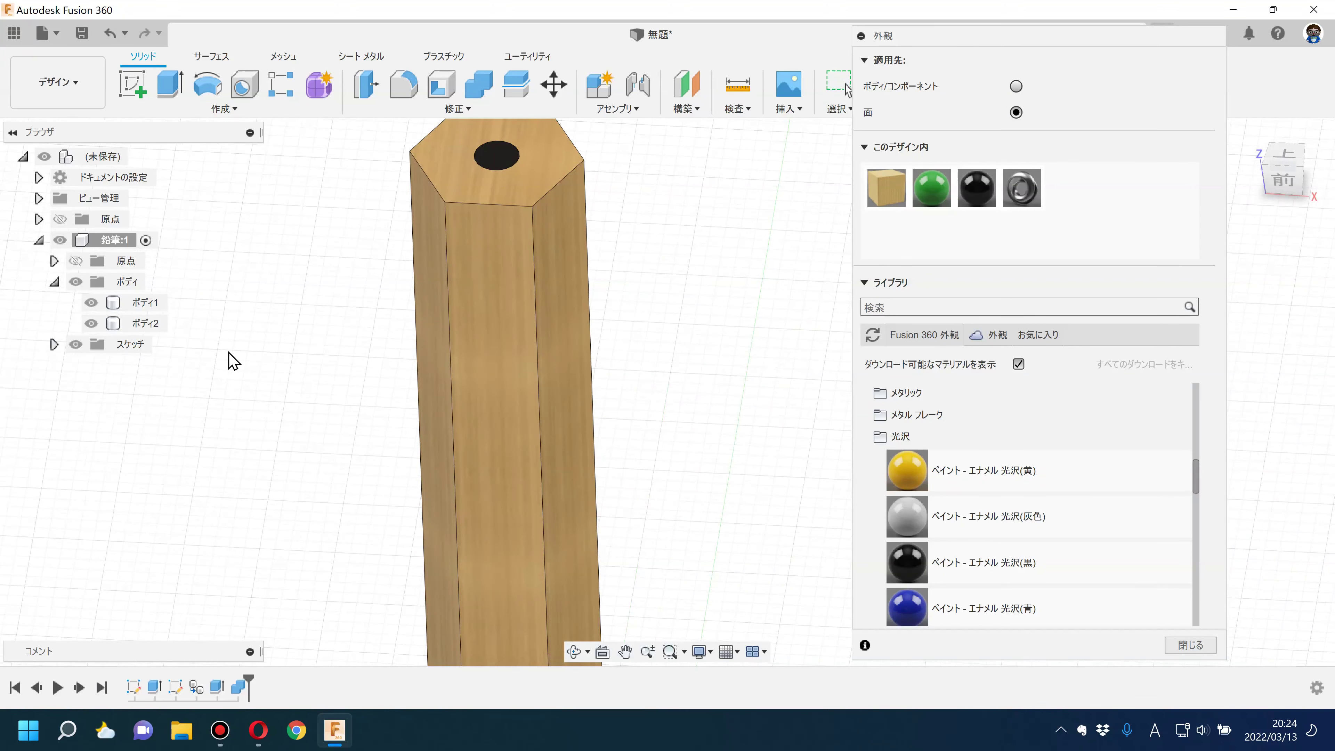
key(Escape)
right_click(143, 306)
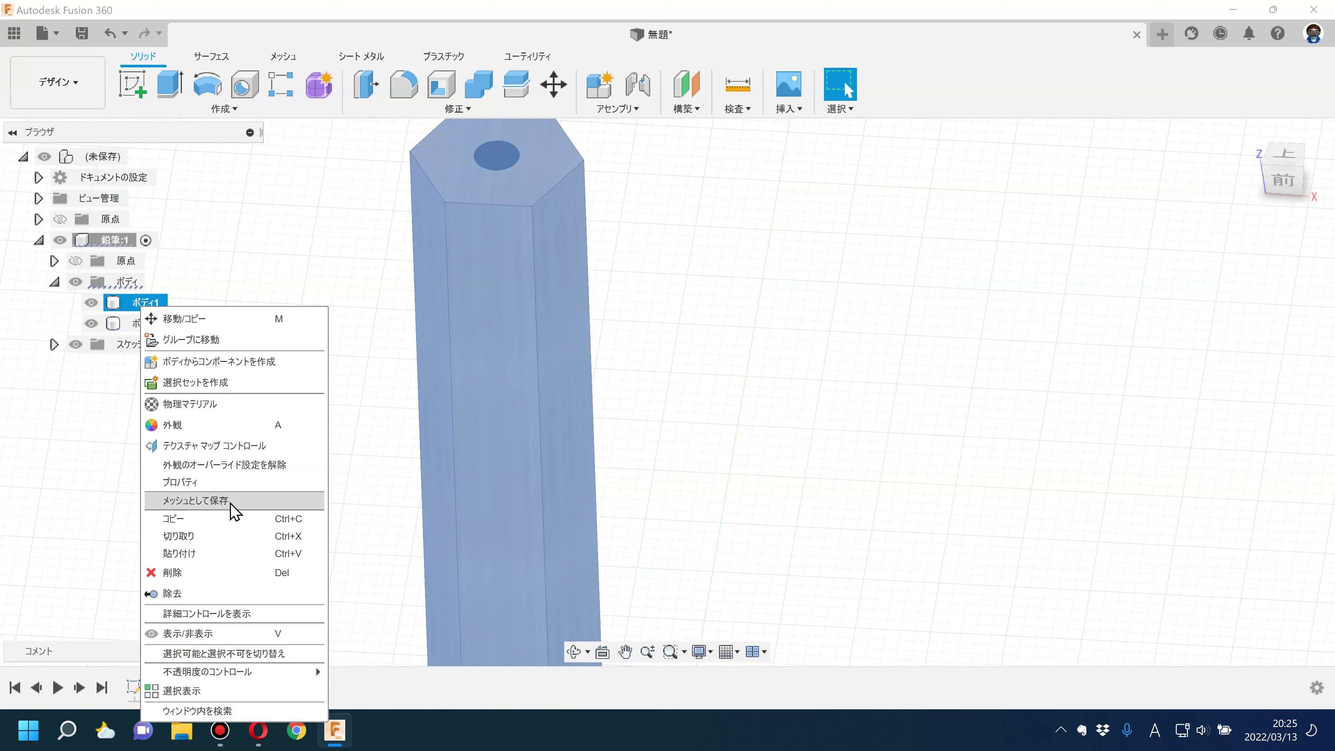
click(227, 467)
Step: Reapply the wood appearance to the whole body, deleting the per-face appearances
scroll(350, 450, down, 2)
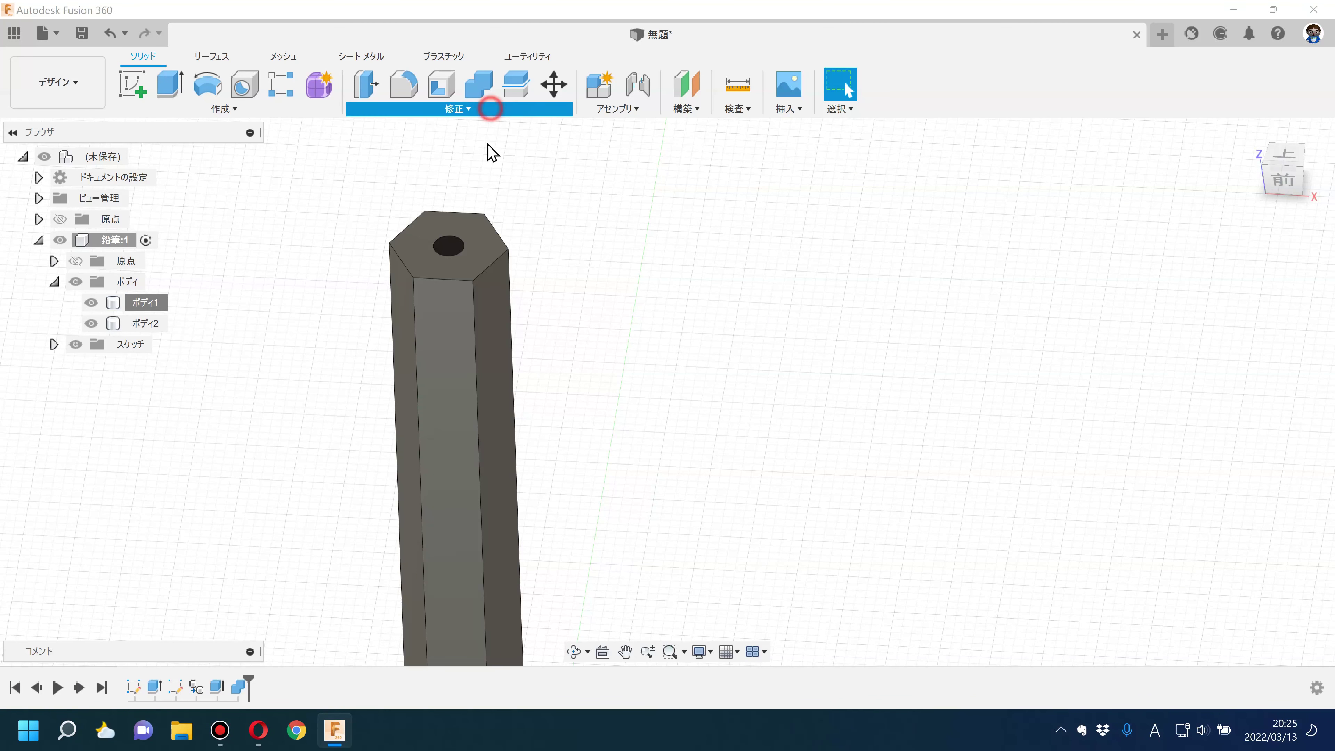
click(457, 109)
click(408, 418)
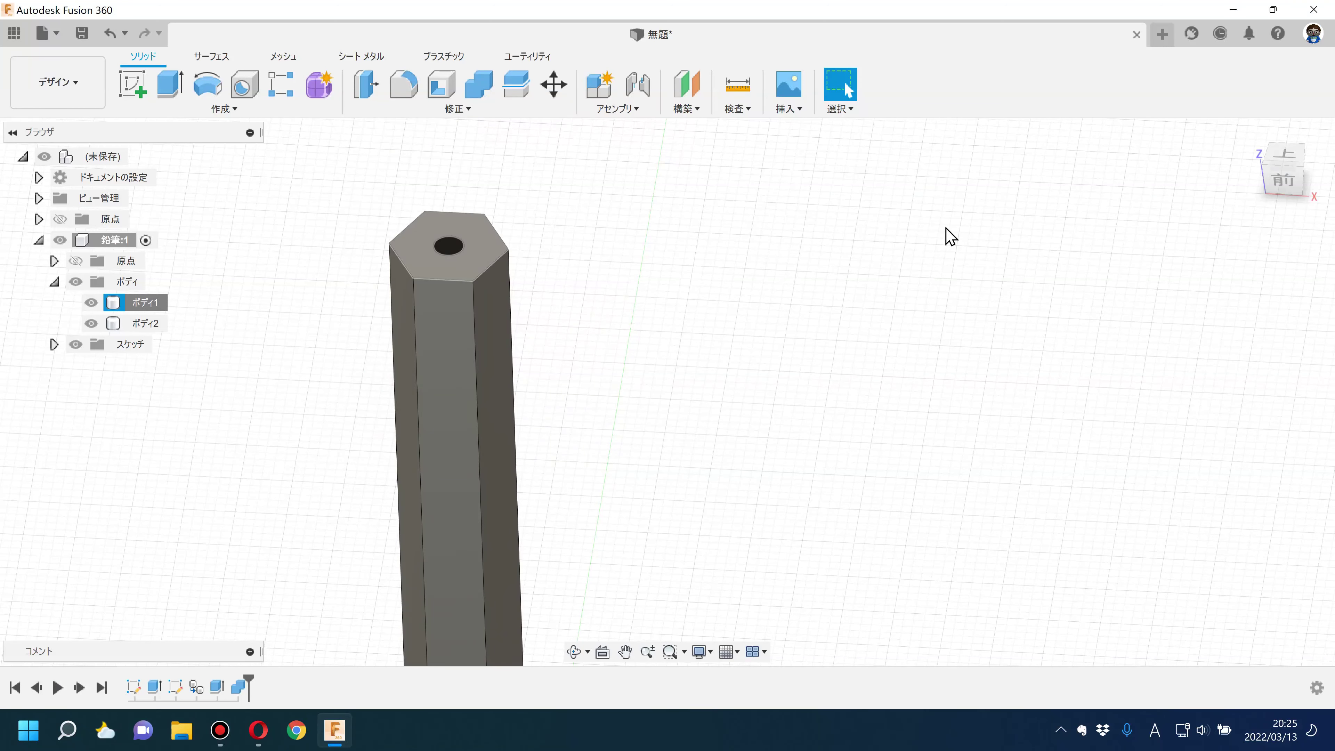
drag(886, 187, 507, 368)
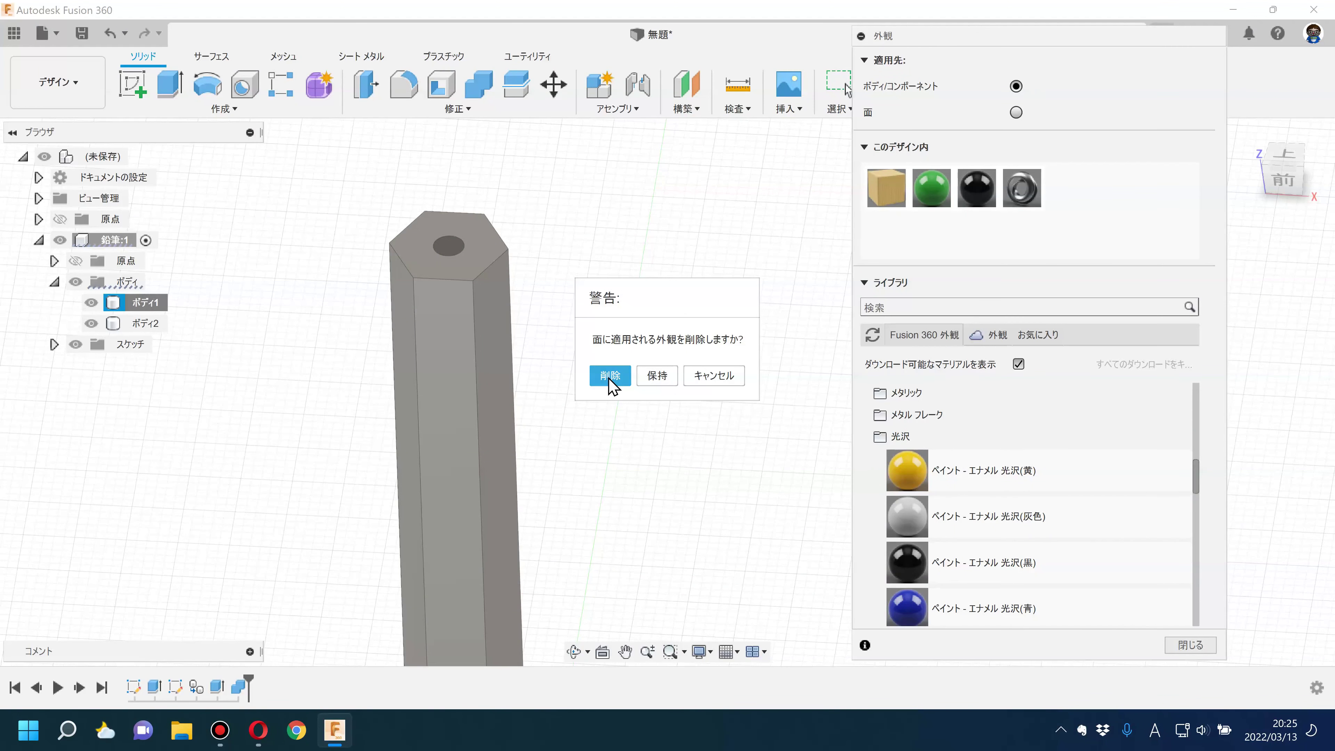
click(610, 376)
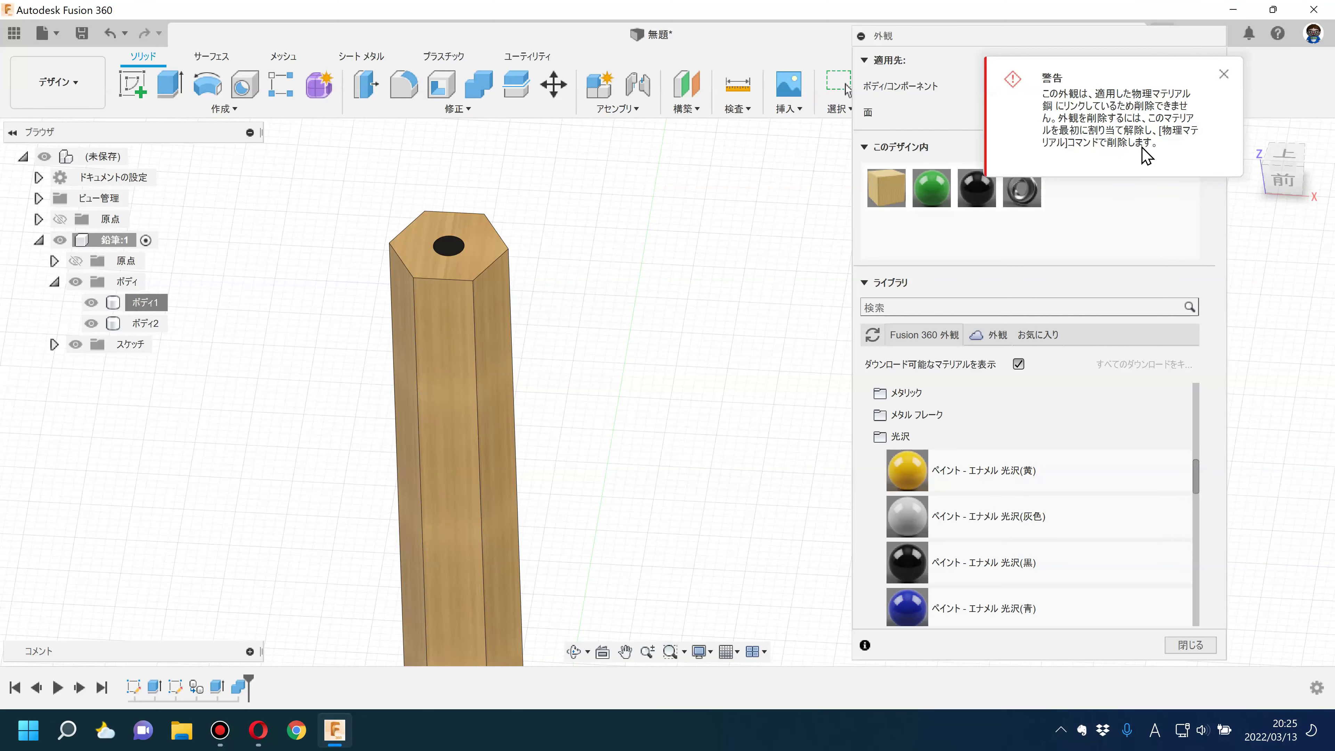
Step: Remove unused appearances and paint the pencil's right and front faces green per face
right_click(1038, 194)
right_click(944, 232)
click(968, 239)
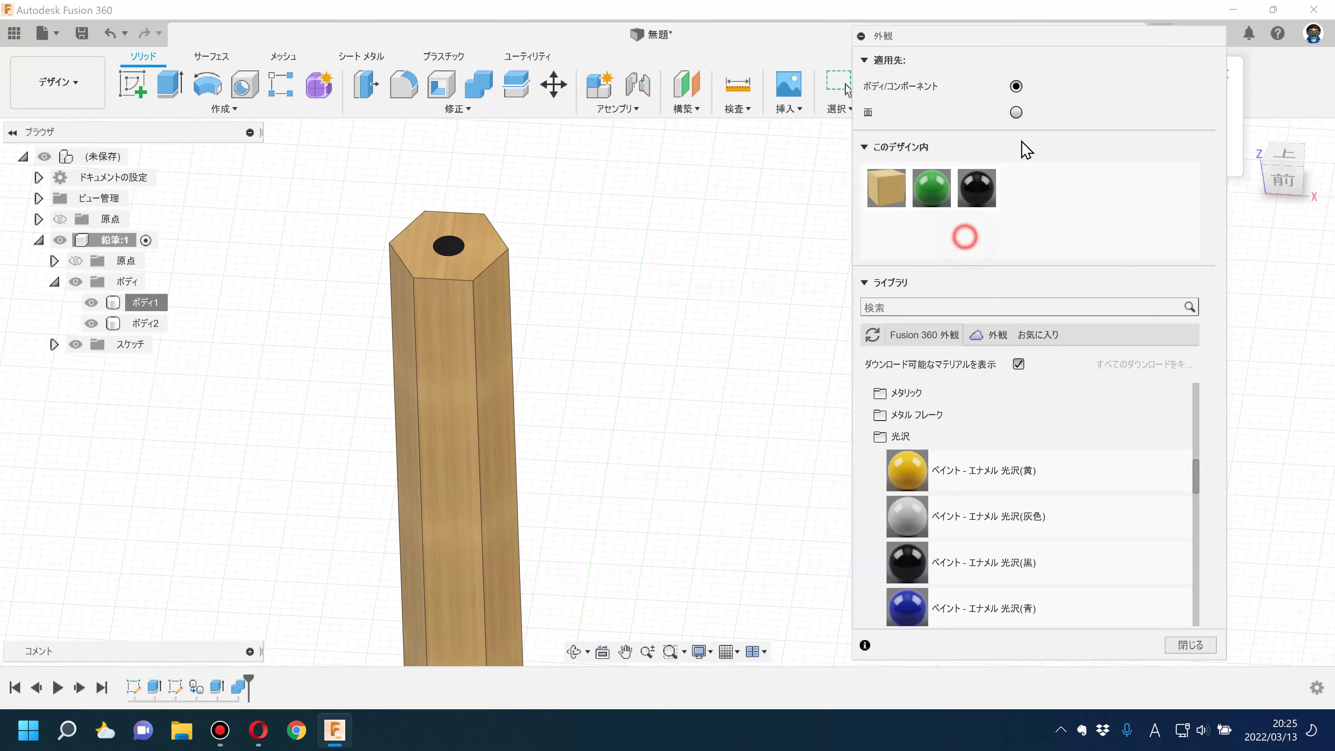
click(1015, 113)
drag(931, 188, 500, 357)
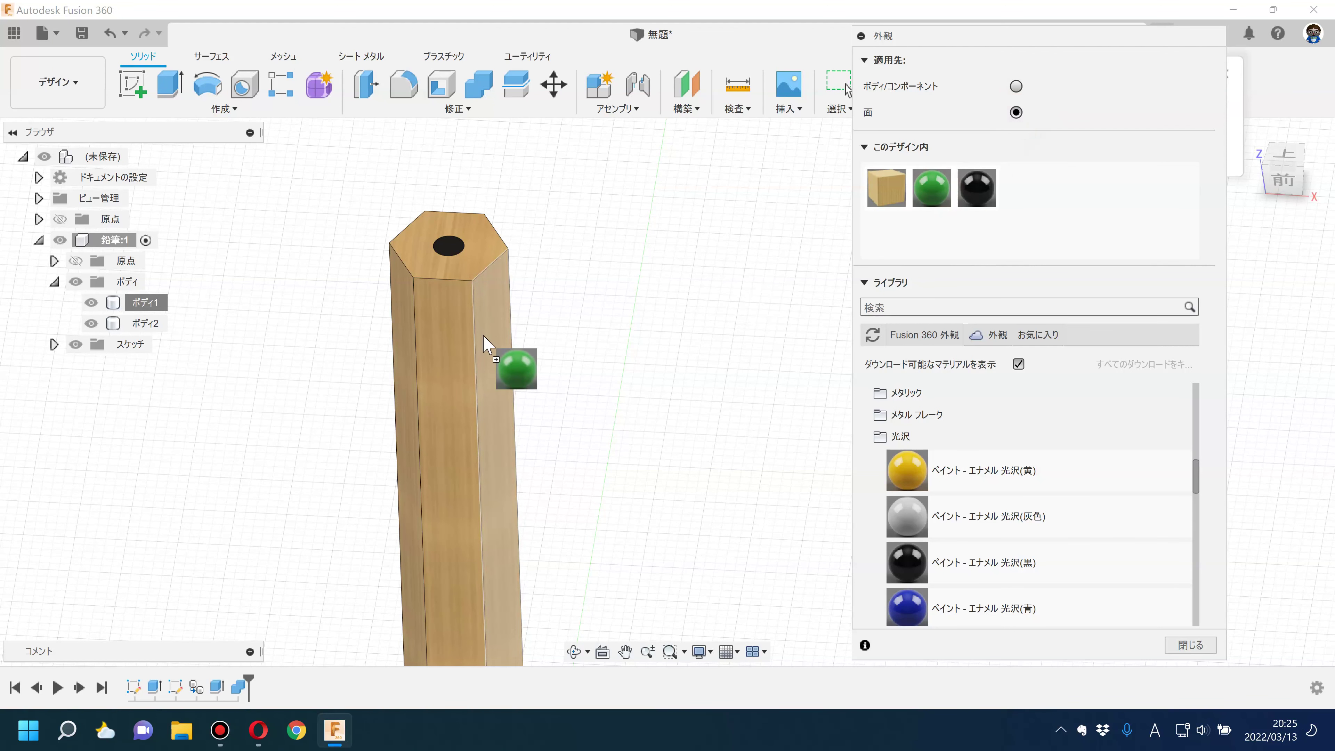
drag(931, 188, 512, 397)
Step: Paint the remaining long hexagonal faces green and close the appearance library
mouse_move(638, 418)
middle_down()
mouse_move(673, 382)
mouse_move(744, 358)
middle_up()
drag(931, 188, 617, 420)
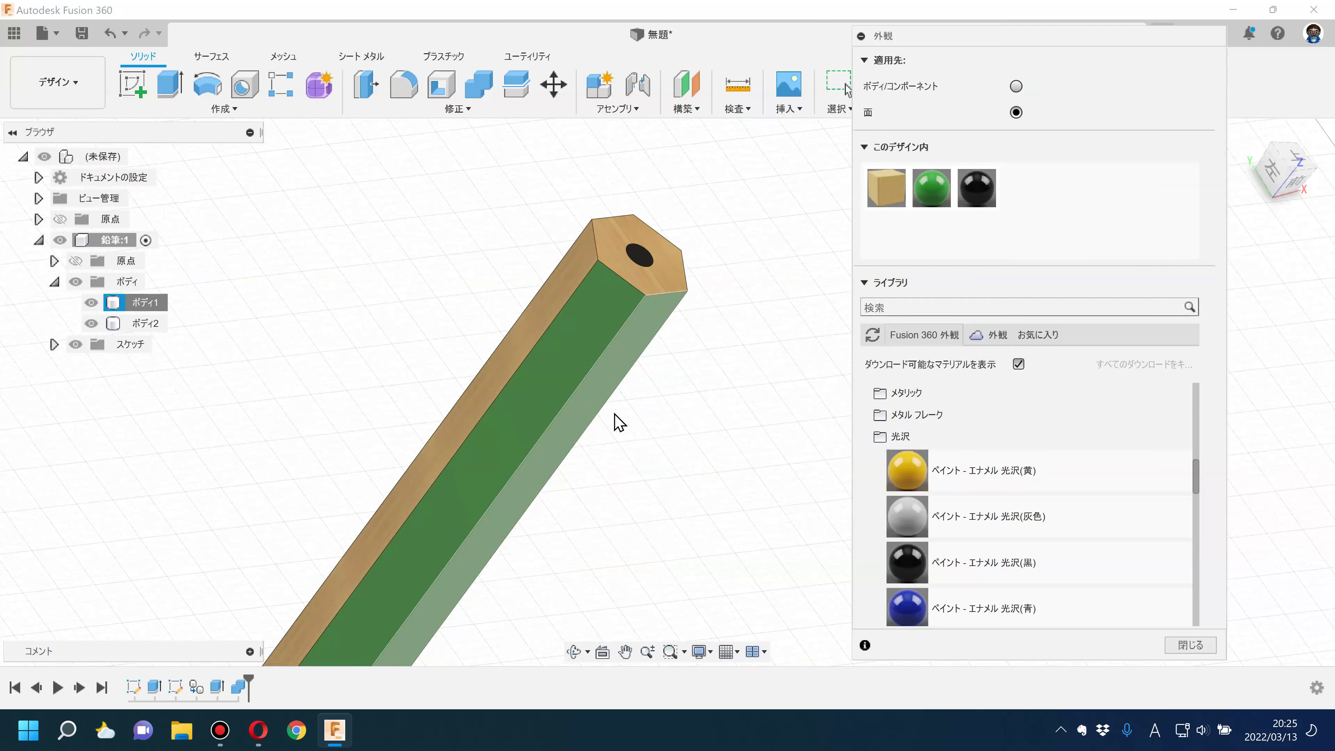
mouse_move(617, 421)
shift+middle_down()
mouse_move(661, 482)
mouse_move(596, 337)
mouse_move(515, 322)
shift+middle_up()
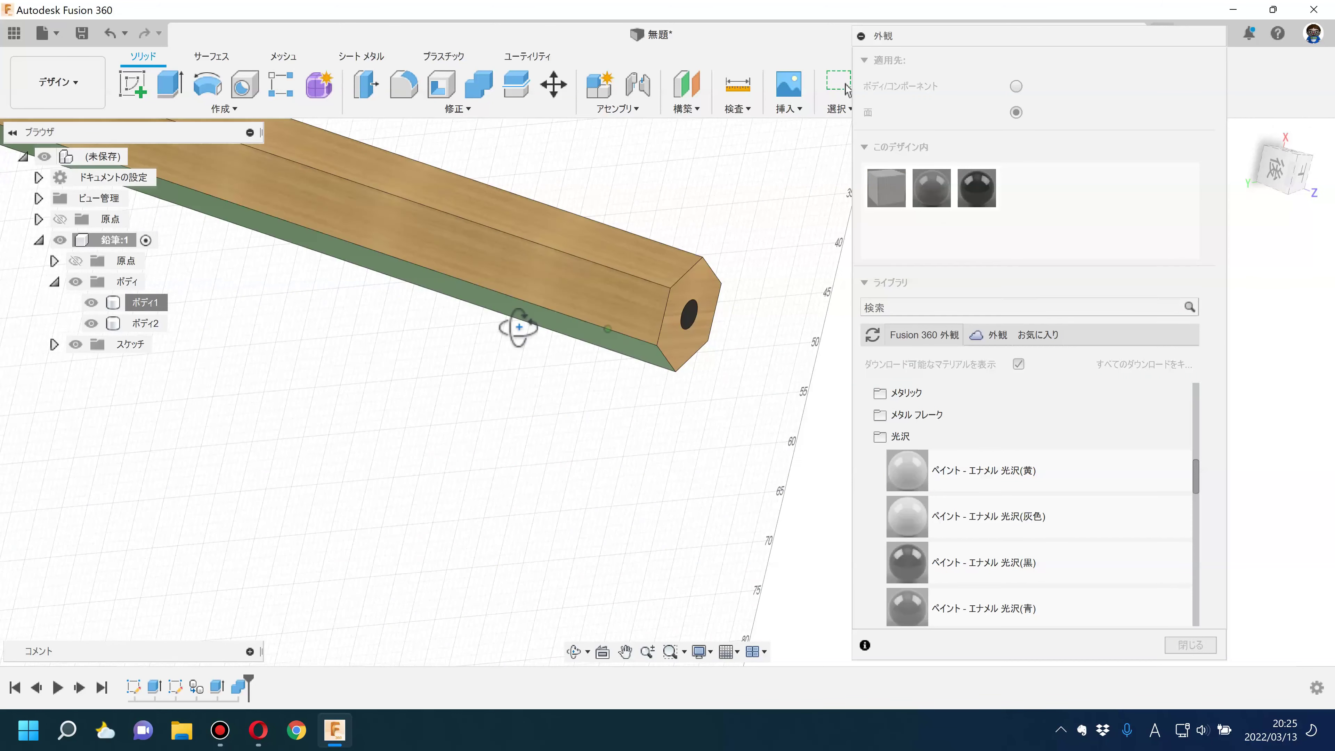
drag(931, 188, 611, 343)
shift+middle_drag(551, 306, 477, 352)
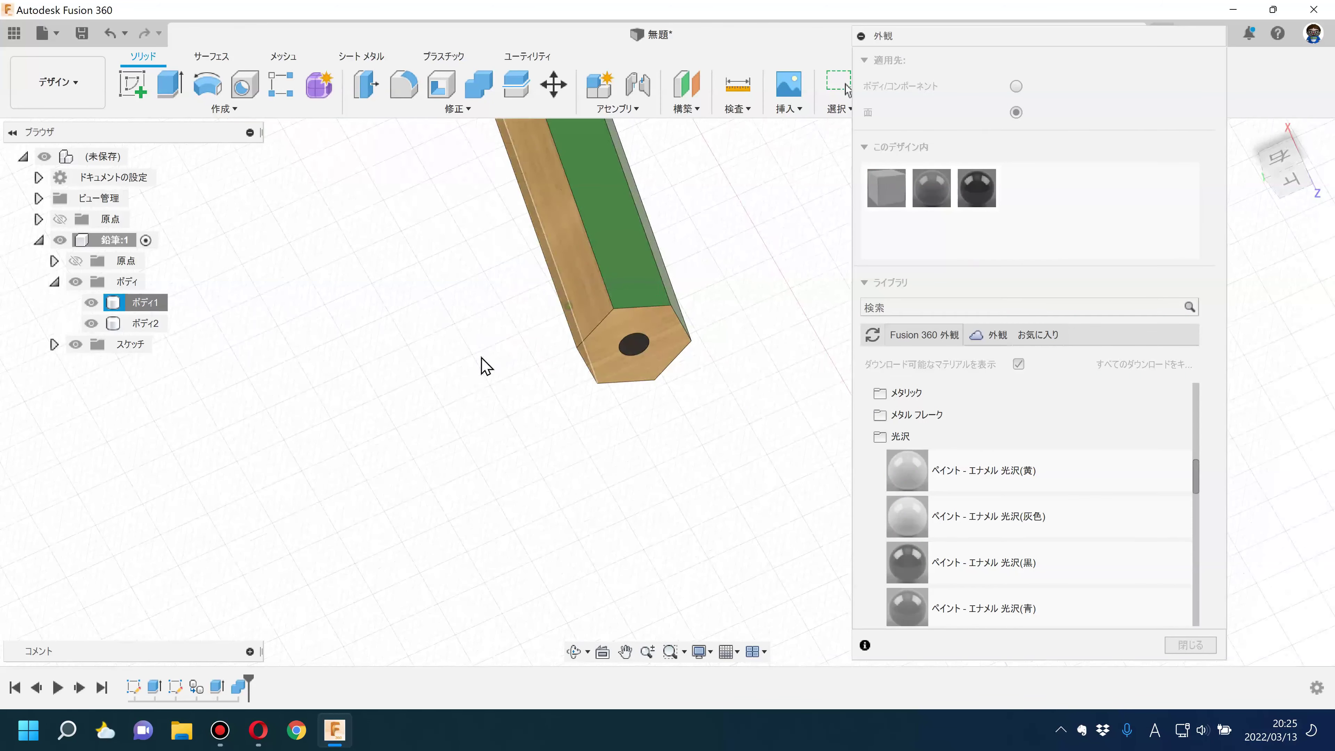
drag(932, 188, 593, 307)
middle_drag(650, 391, 597, 559)
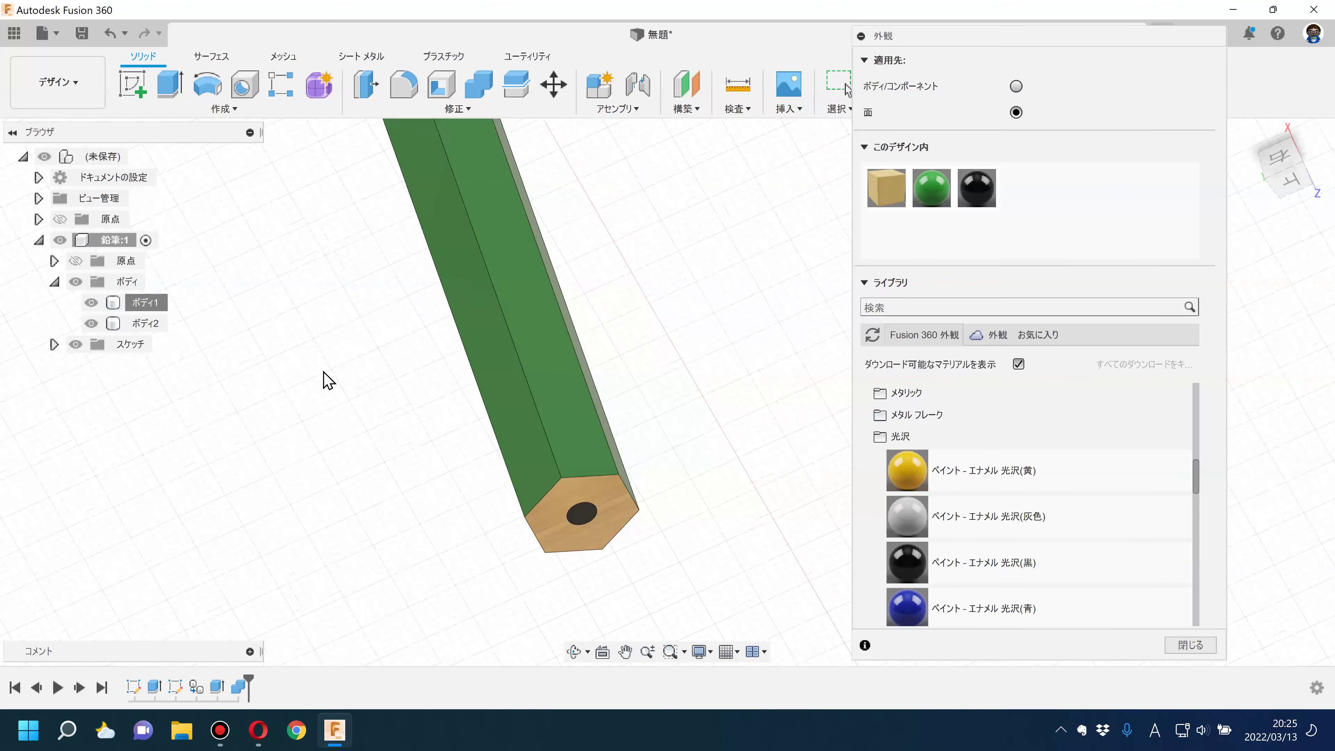
click(158, 302)
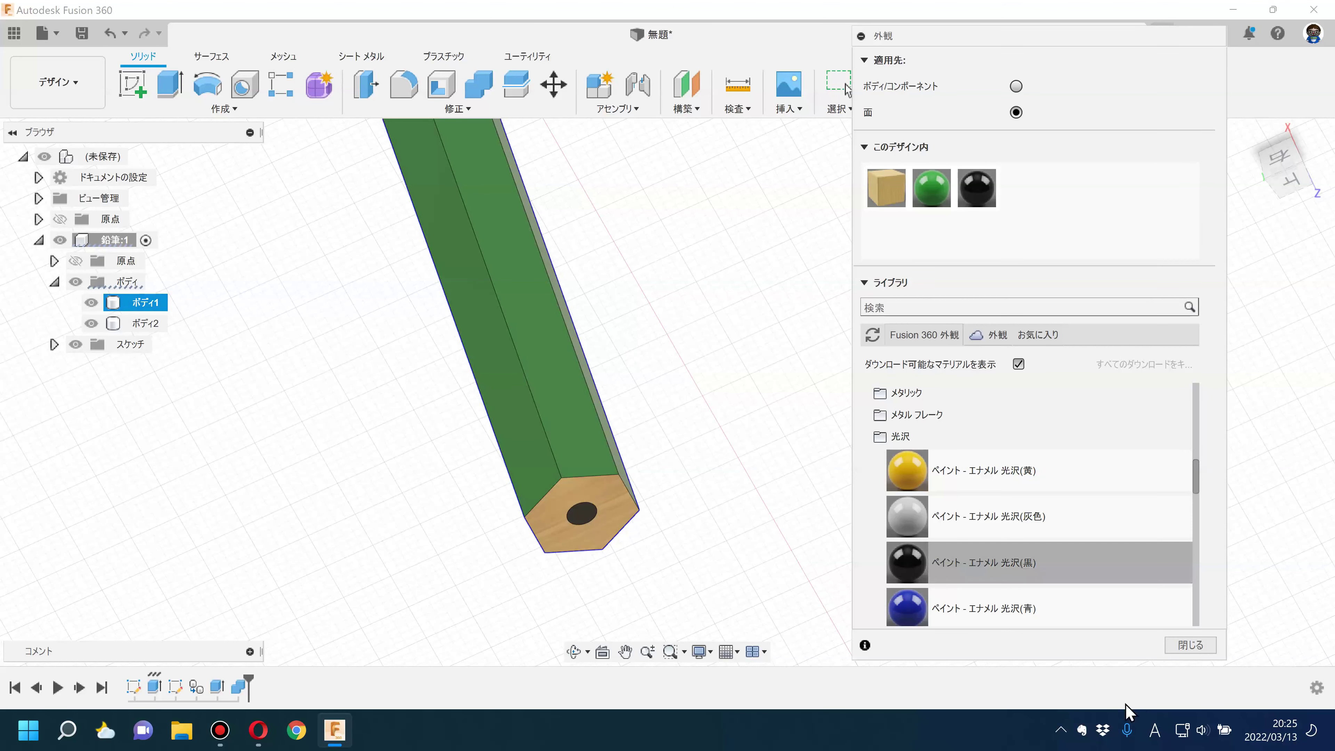
click(1186, 646)
Step: Return the pencil to the home view and start a new sketch
click(780, 476)
mouse_move(775, 486)
shift+middle_down()
mouse_move(702, 360)
mouse_move(760, 364)
shift+middle_up()
click(1251, 133)
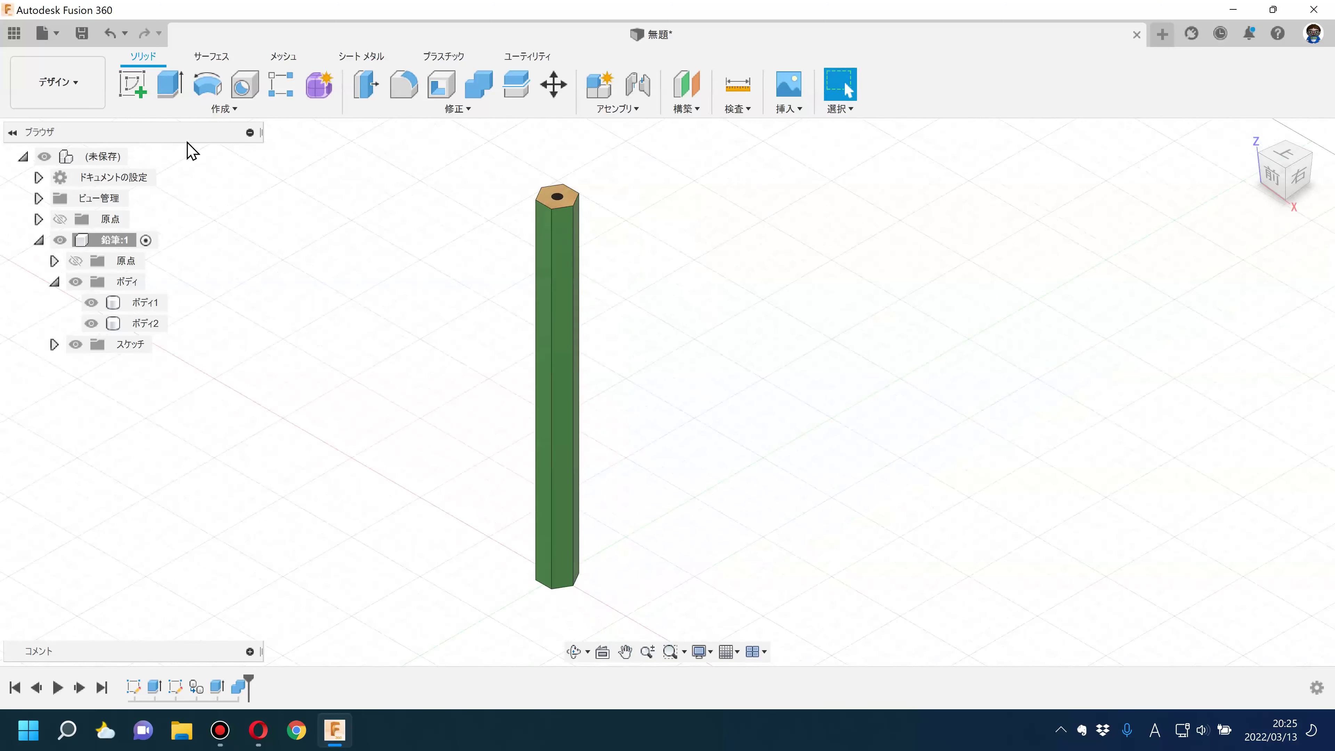
click(135, 94)
Step: On the axial plane, draw a vertical line along the pencil's axis and make it a centreline
click(605, 547)
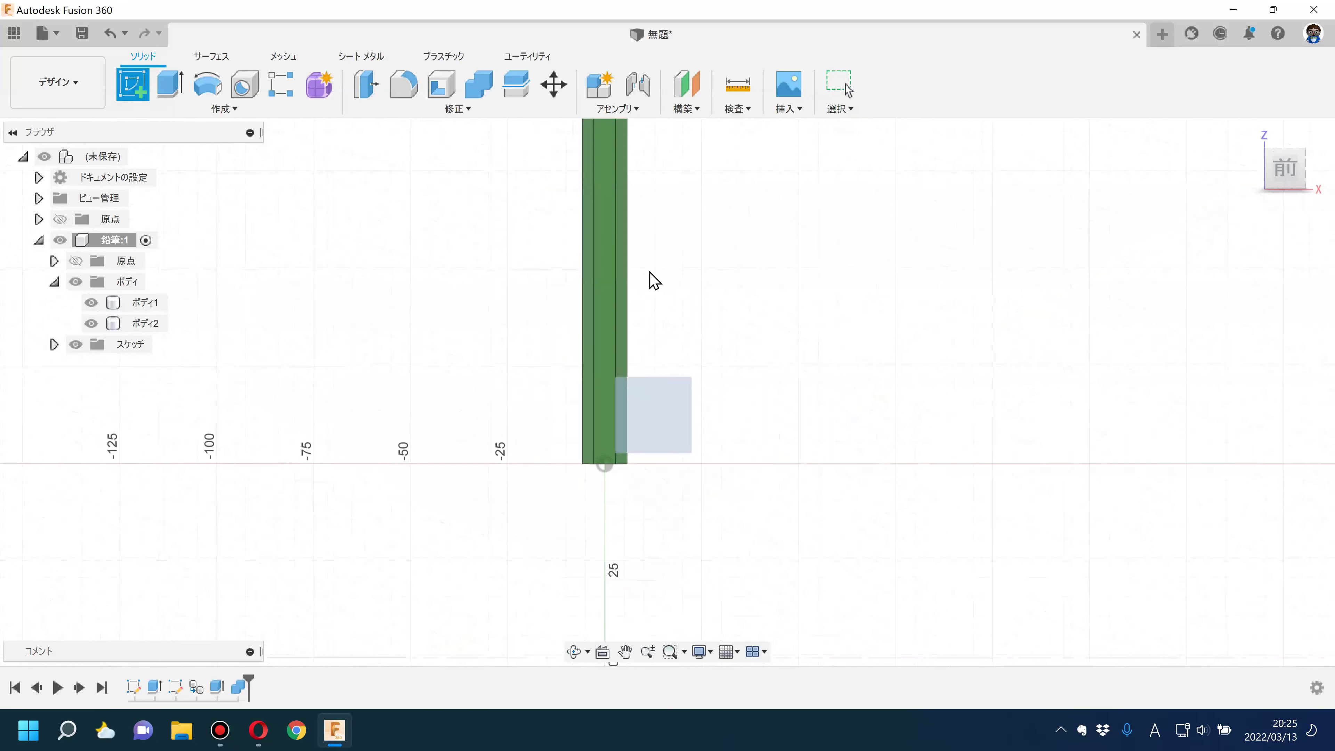
scroll(588, 477, down, 3)
click(136, 94)
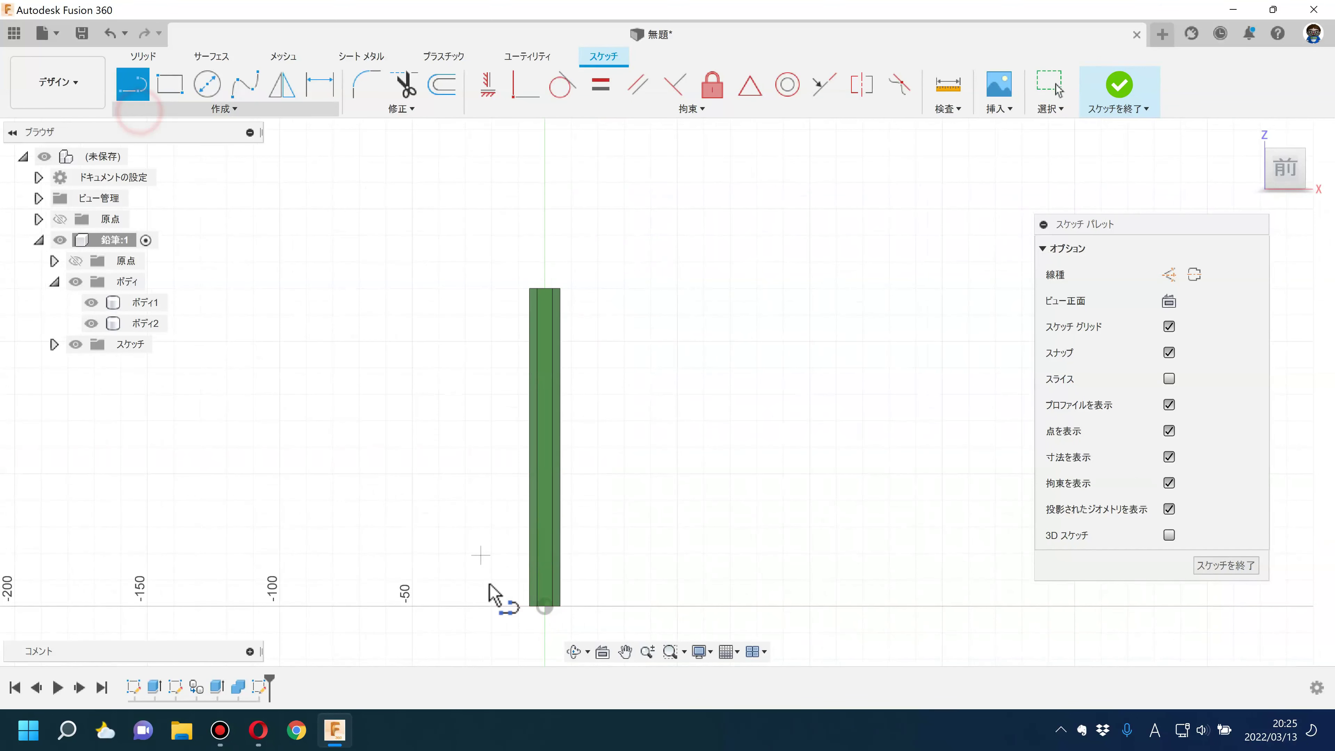
click(544, 606)
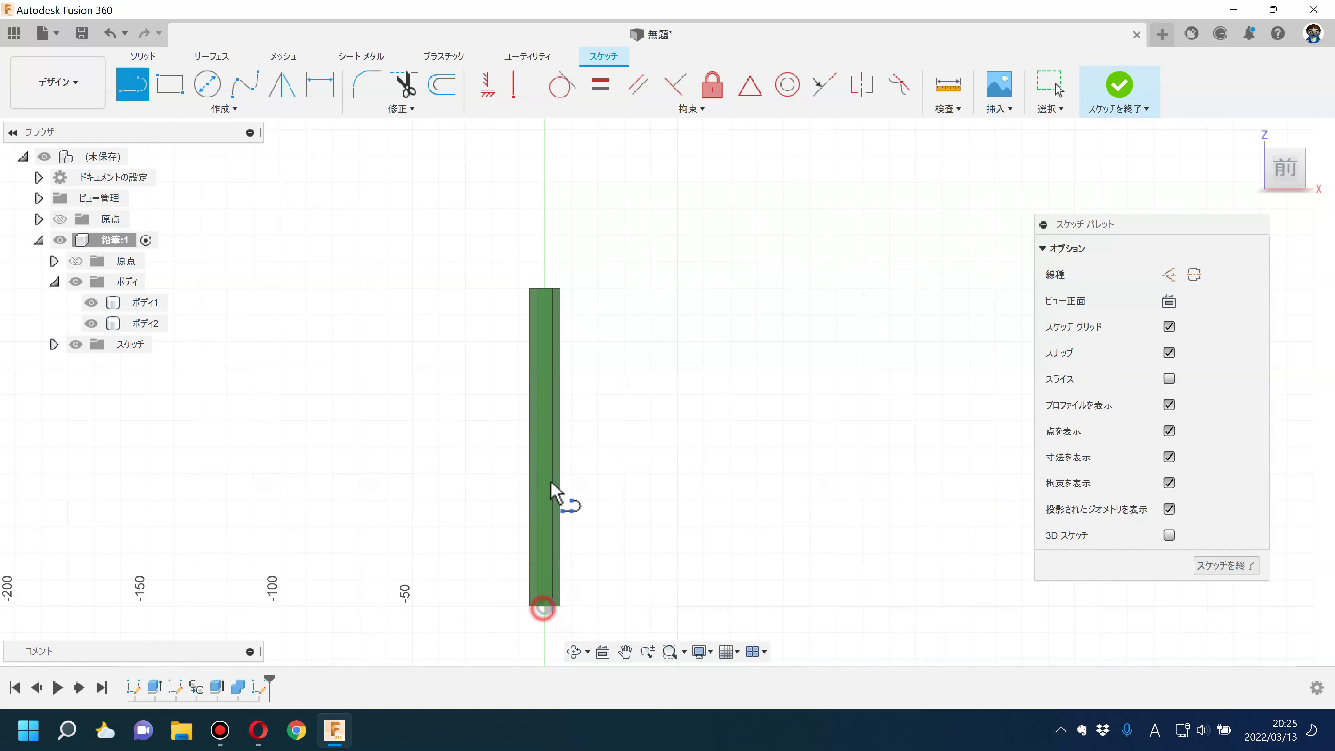
click(545, 244)
key(Escape)
click(543, 262)
click(1198, 276)
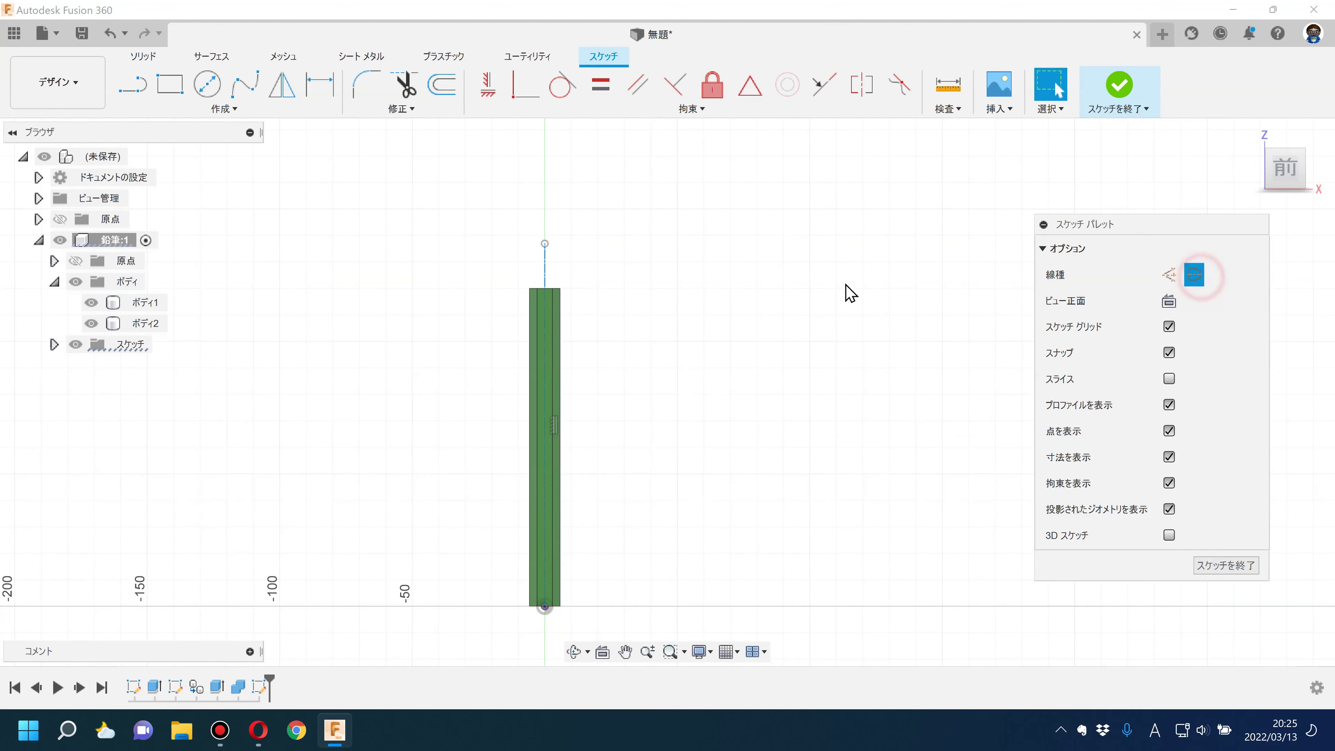
click(635, 280)
Step: Draw a closed line profile at the pencil top, from the axis out to its right edge
scroll(540, 298, up, 5)
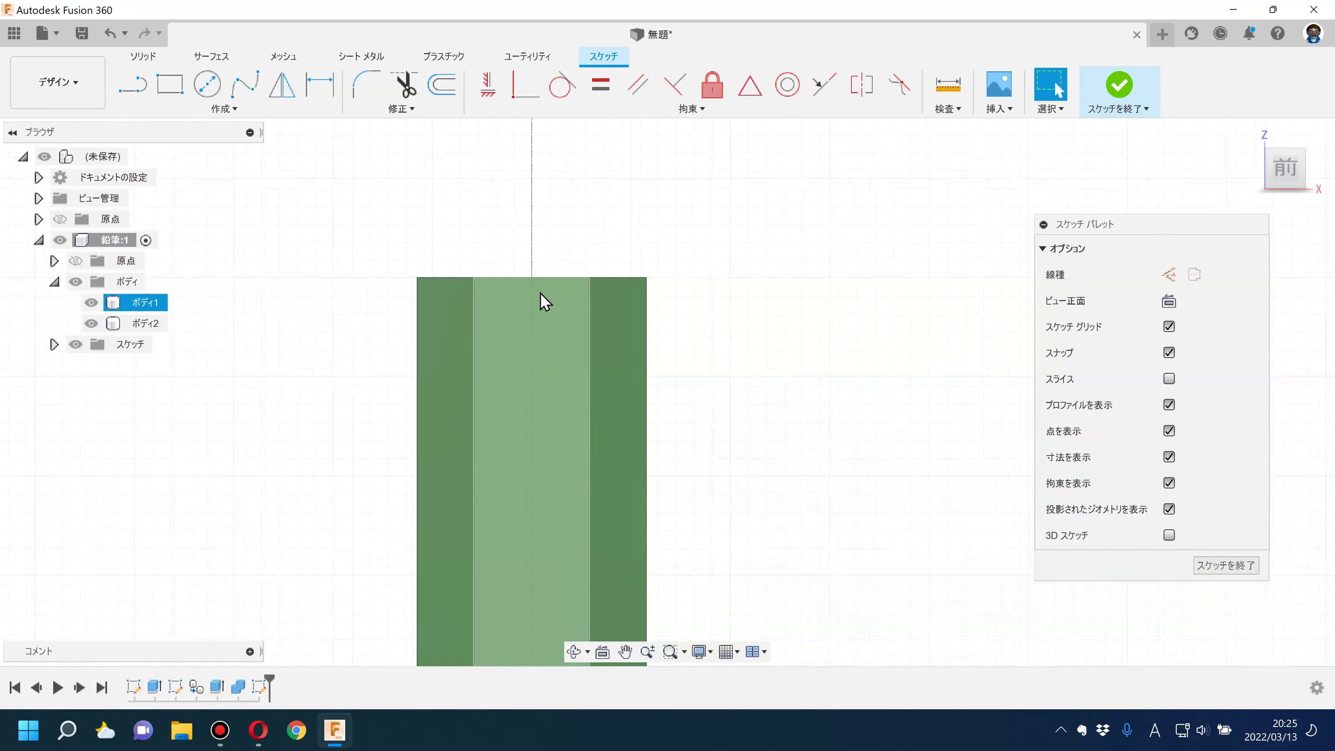
click(134, 95)
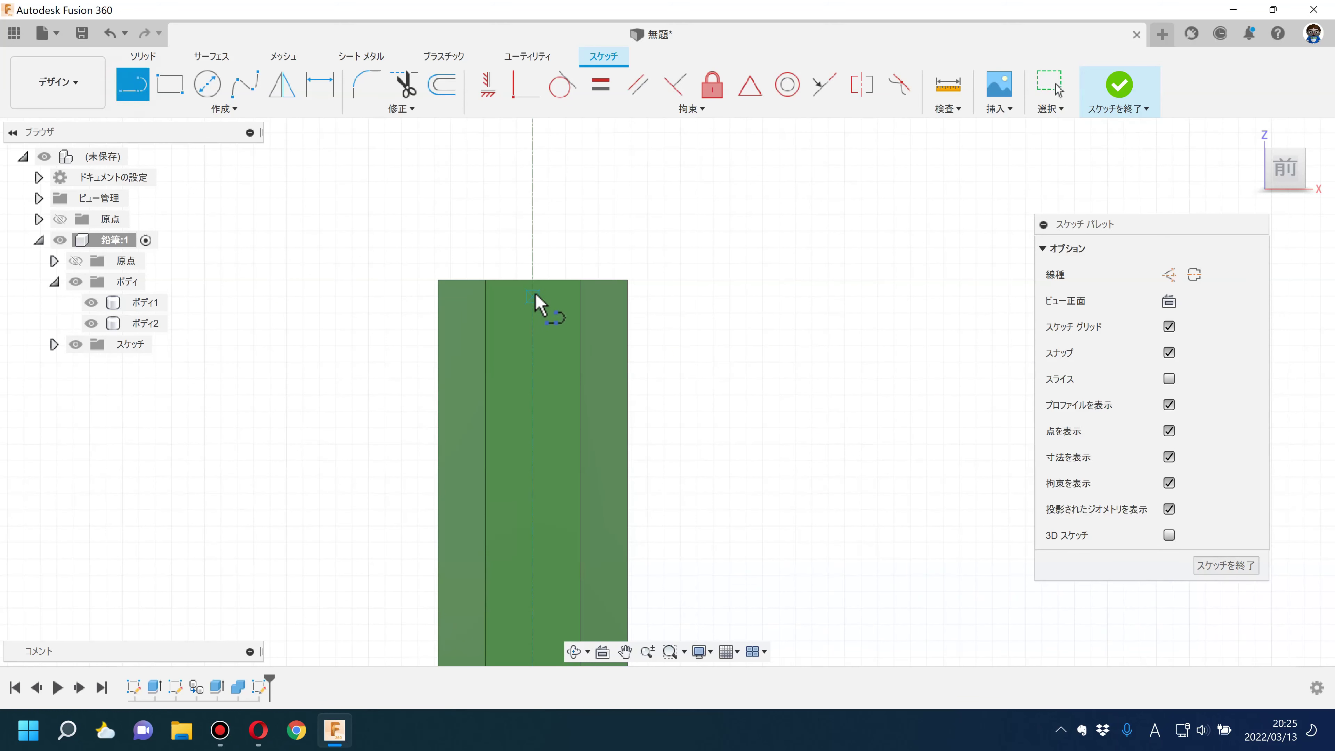
click(533, 313)
double_click(535, 254)
click(532, 255)
click(659, 255)
click(659, 530)
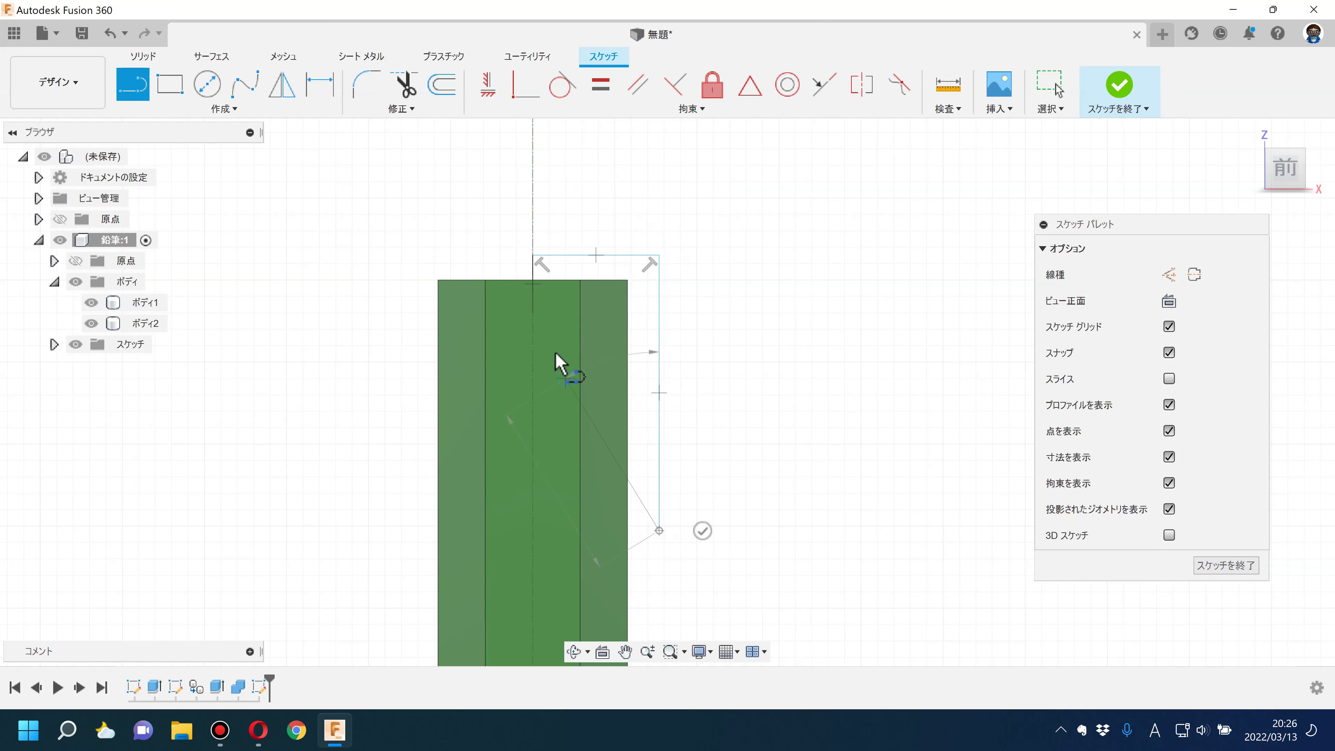
click(532, 313)
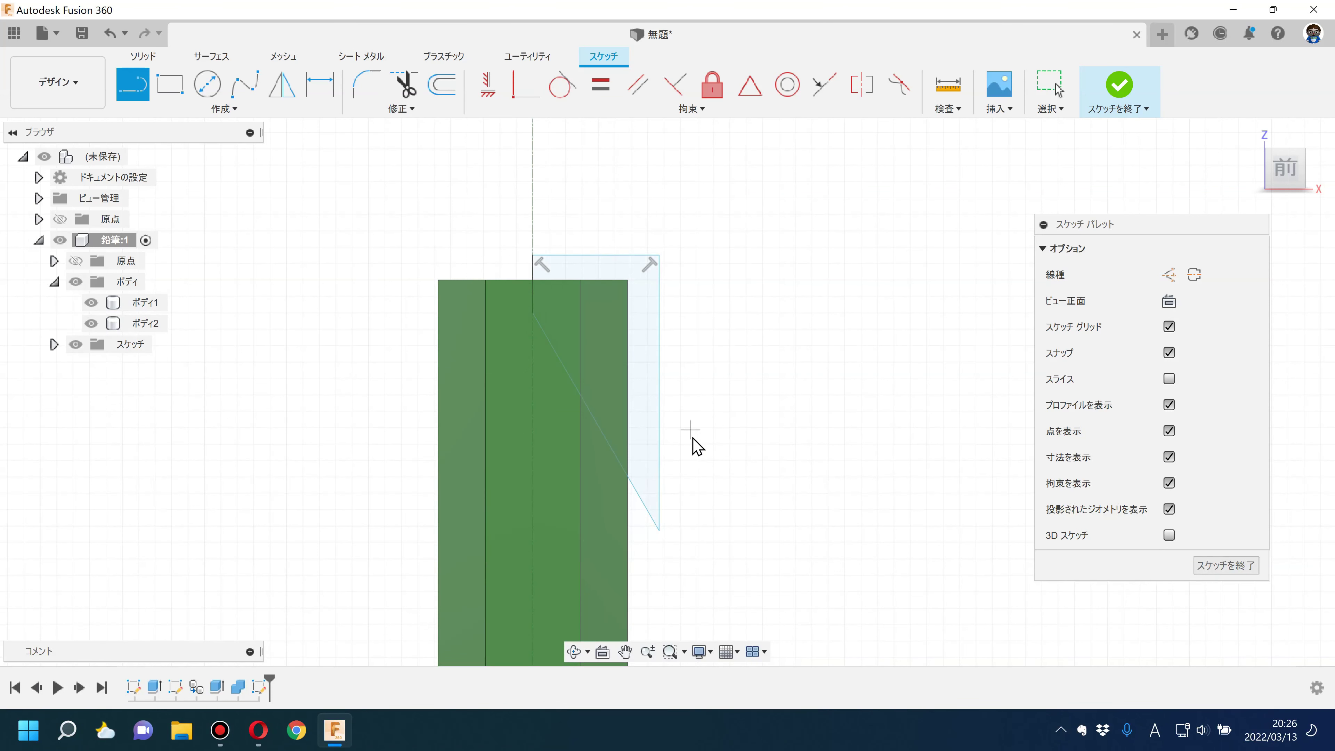
key(Escape)
Step: Make the profile's right side collinear with the pencil edge and dimension the diagonal at 30°
middle_drag(681, 474, 724, 357)
click(527, 87)
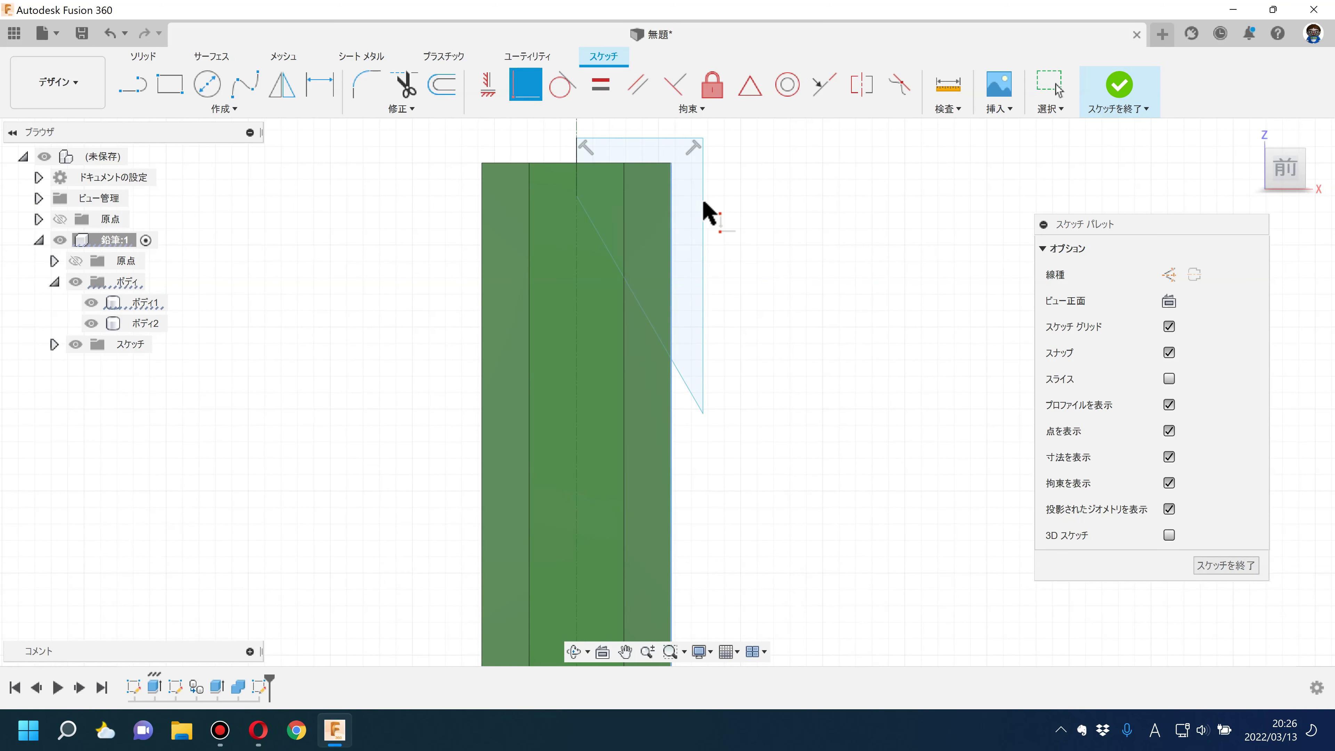
click(704, 141)
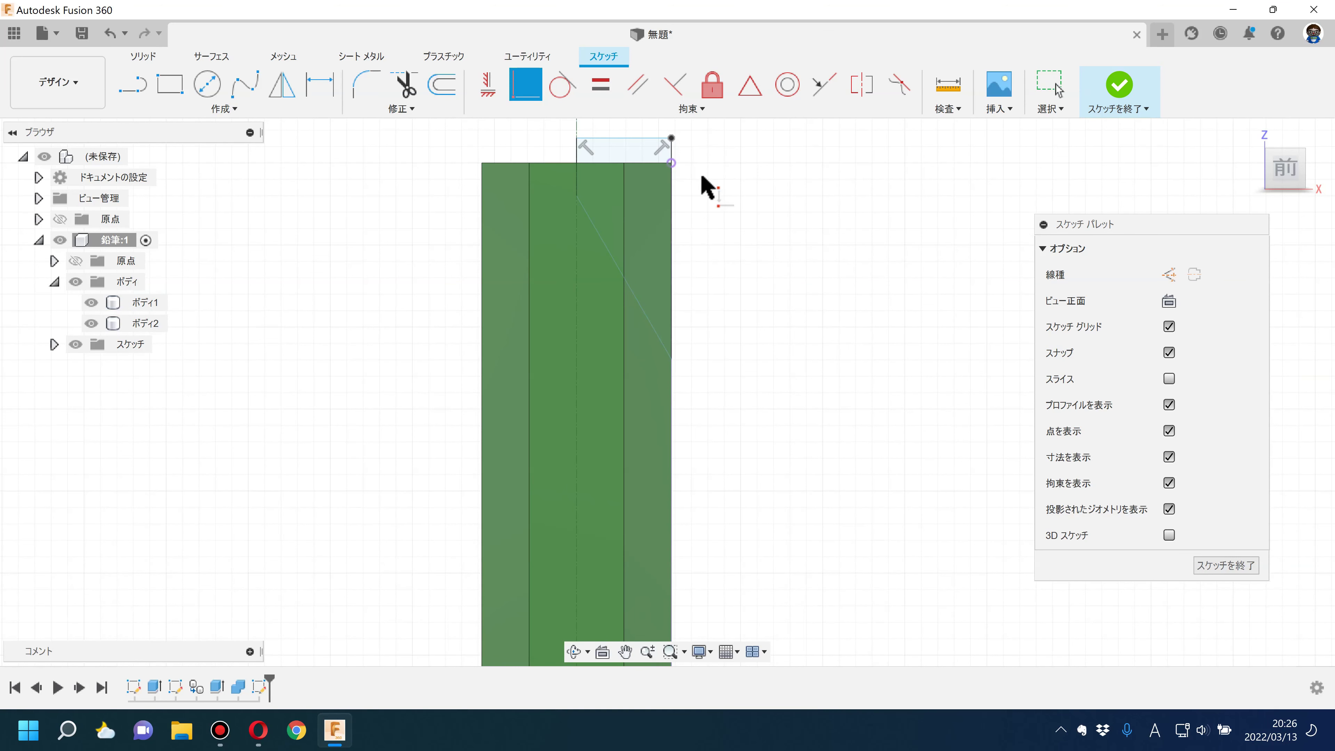
middle_drag(681, 233, 646, 327)
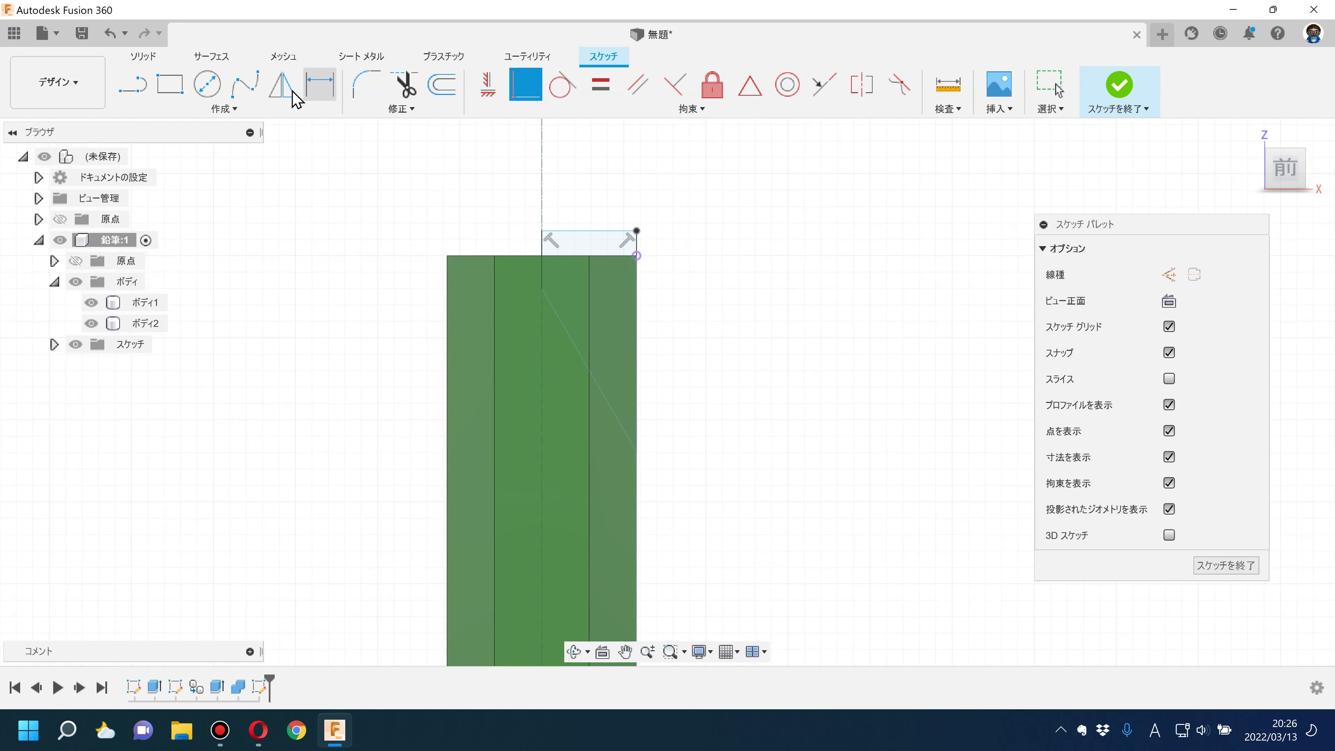
key(d)
click(571, 338)
click(558, 451)
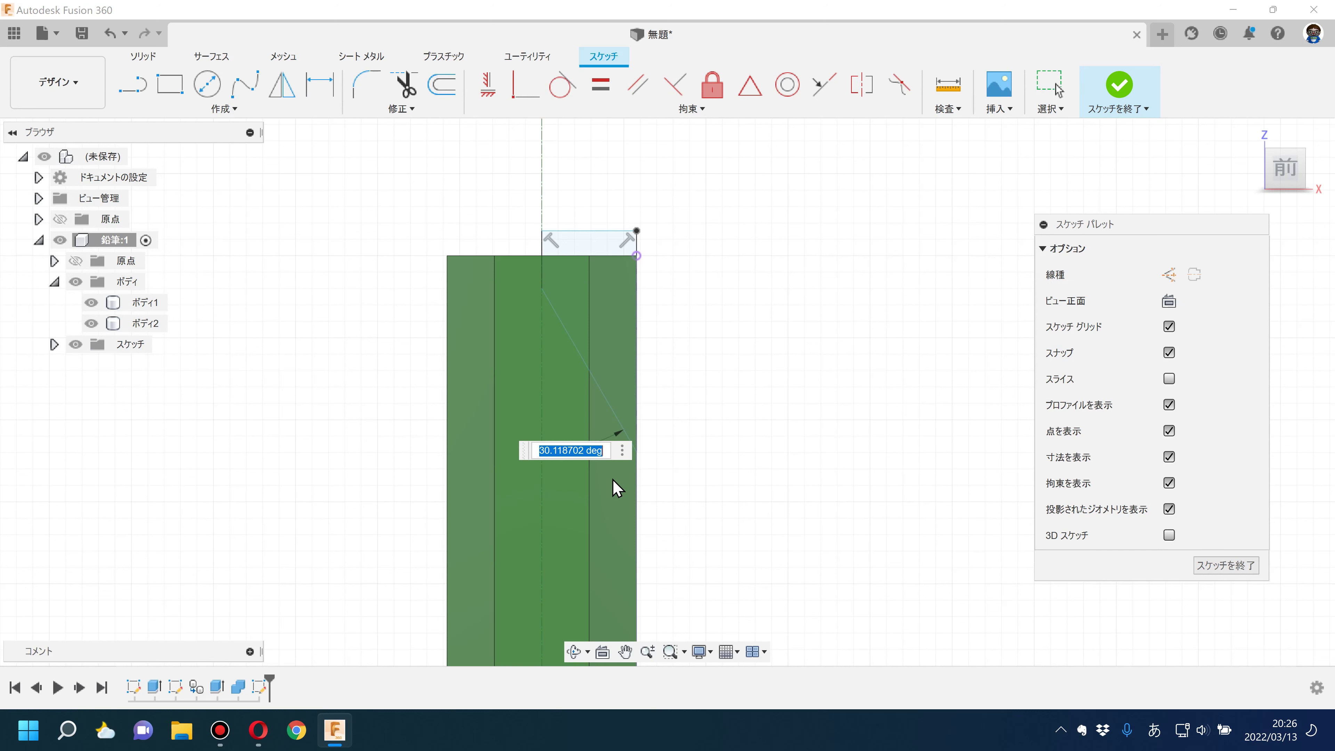
text(30)
key(Return)
key(Escape)
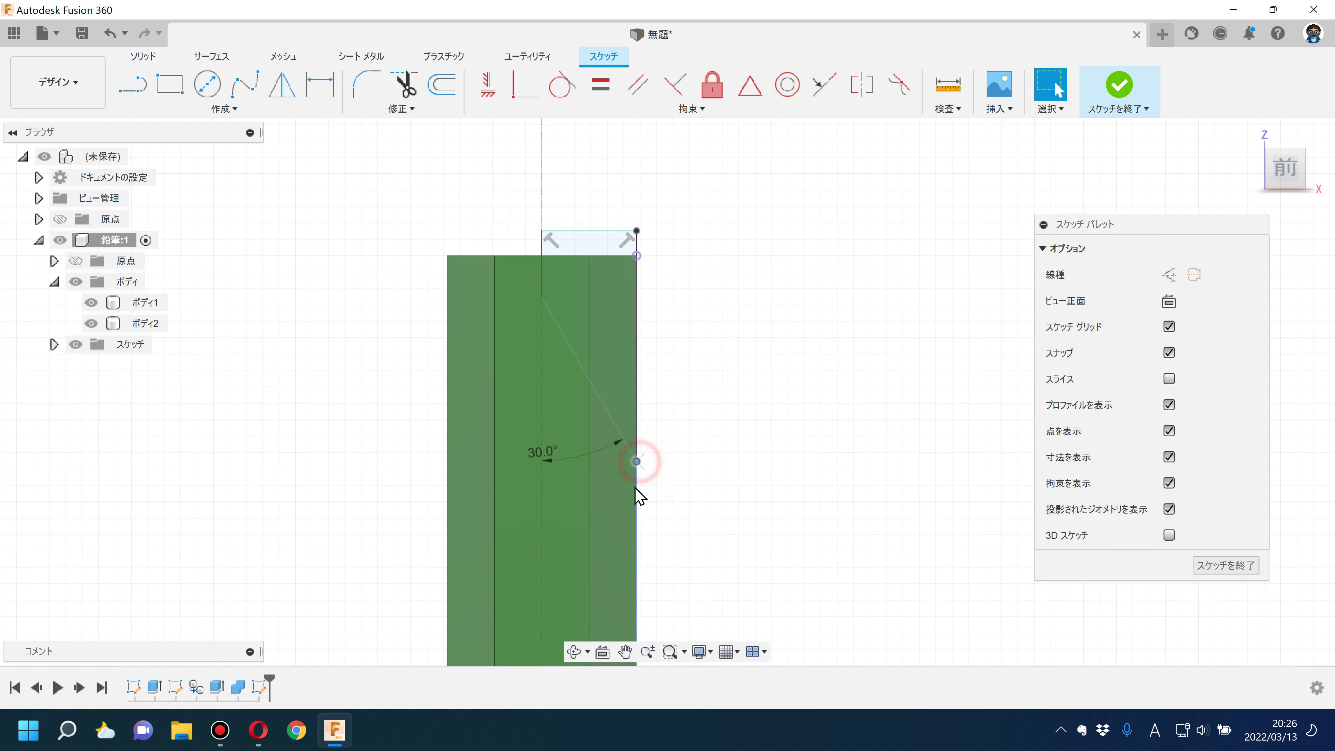
drag(635, 488, 634, 496)
click(741, 446)
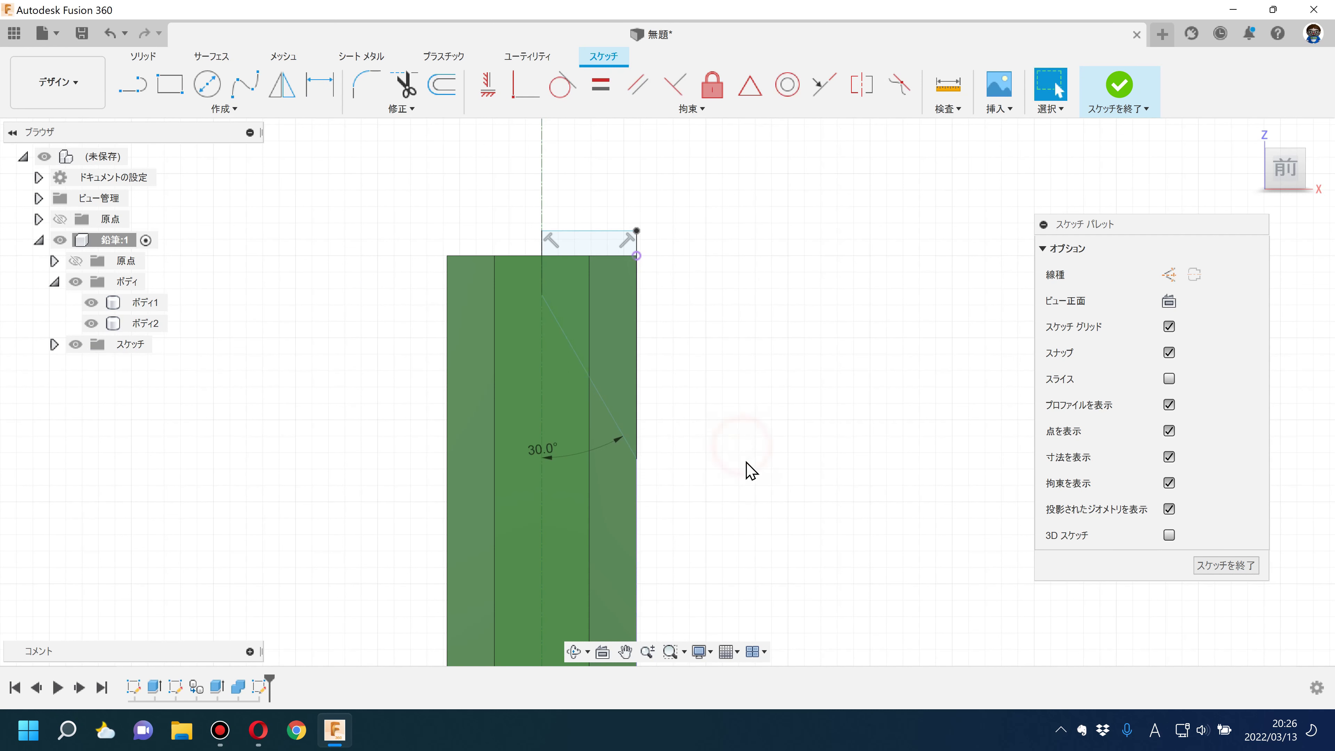
click(320, 84)
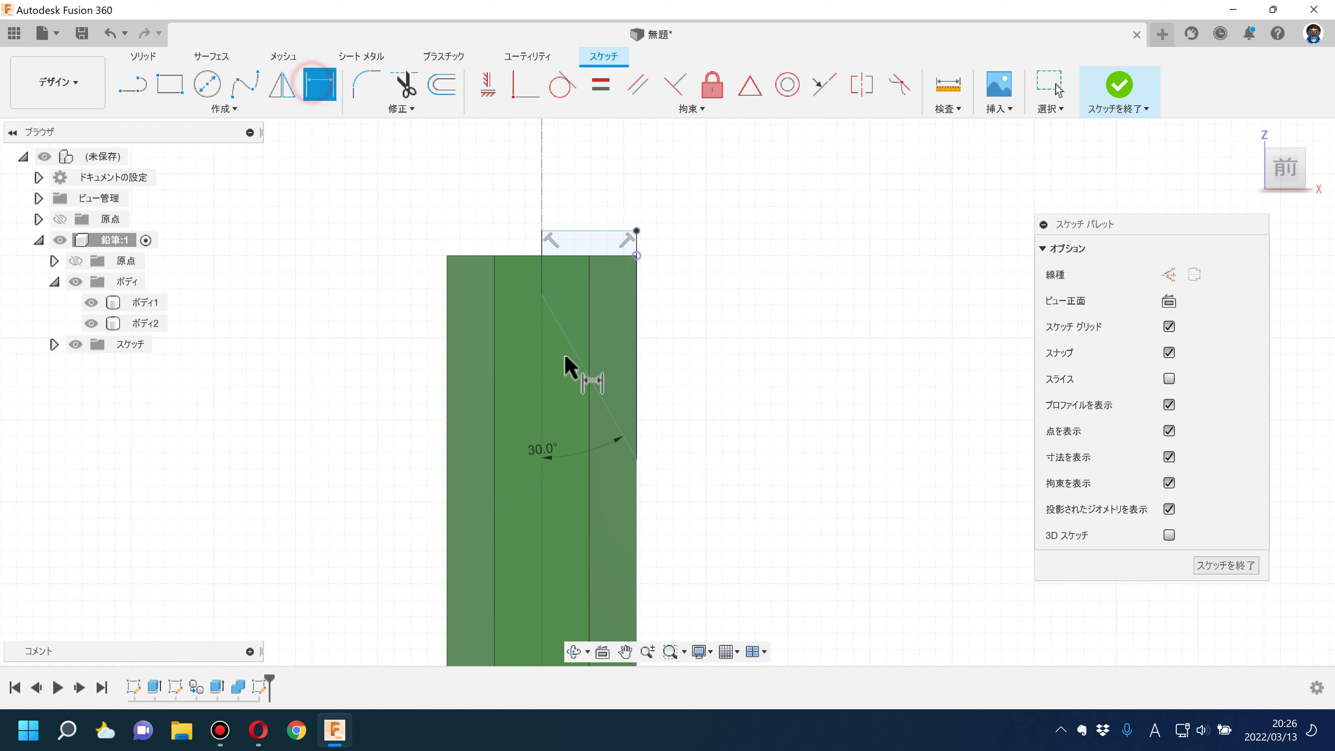
Step: Dimension the diagonal's top point 1 mm below the pencil's top corner
click(576, 351)
click(700, 376)
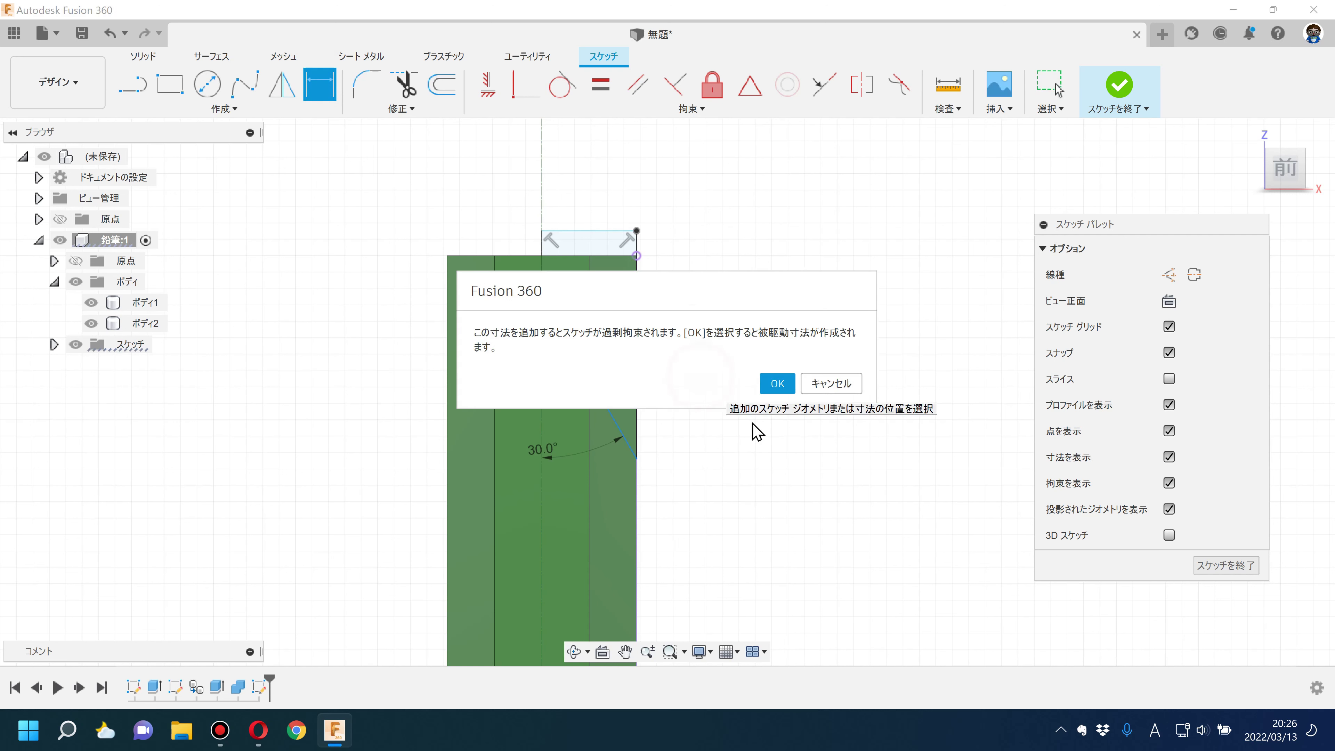
click(836, 384)
click(742, 444)
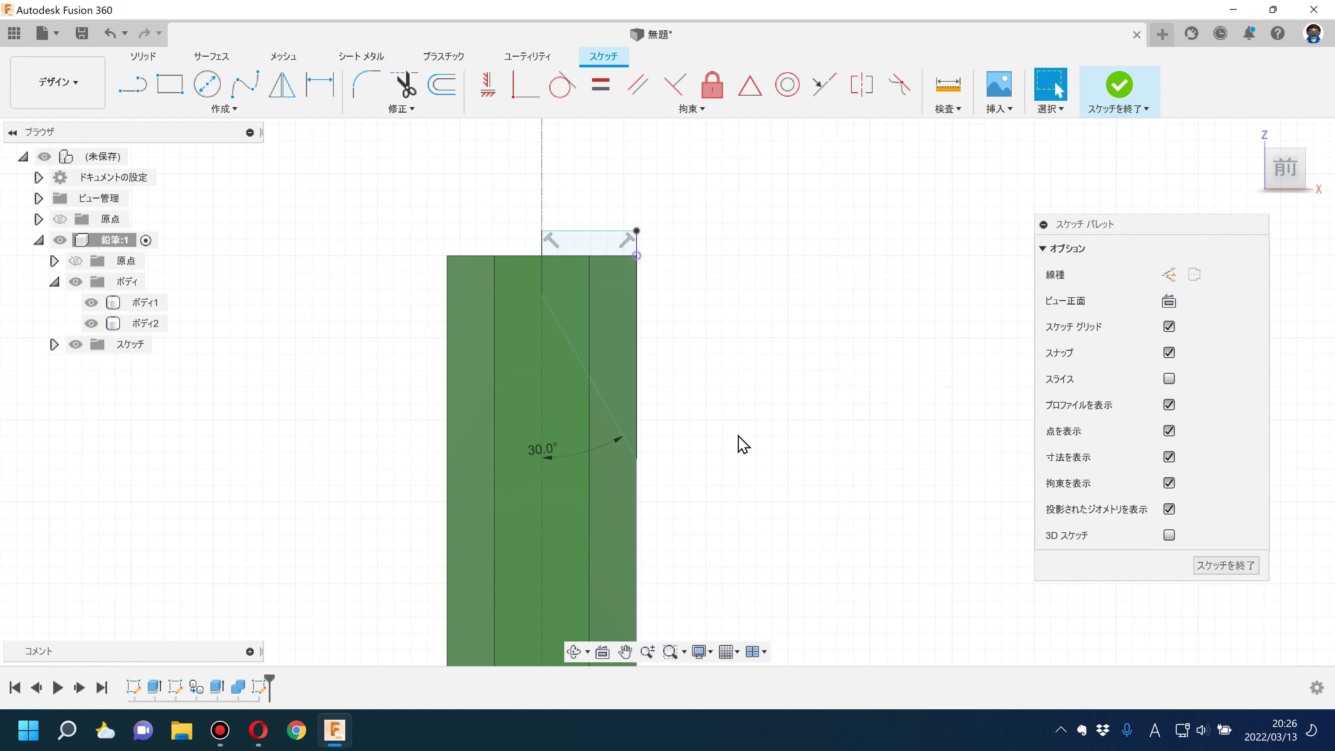
click(320, 84)
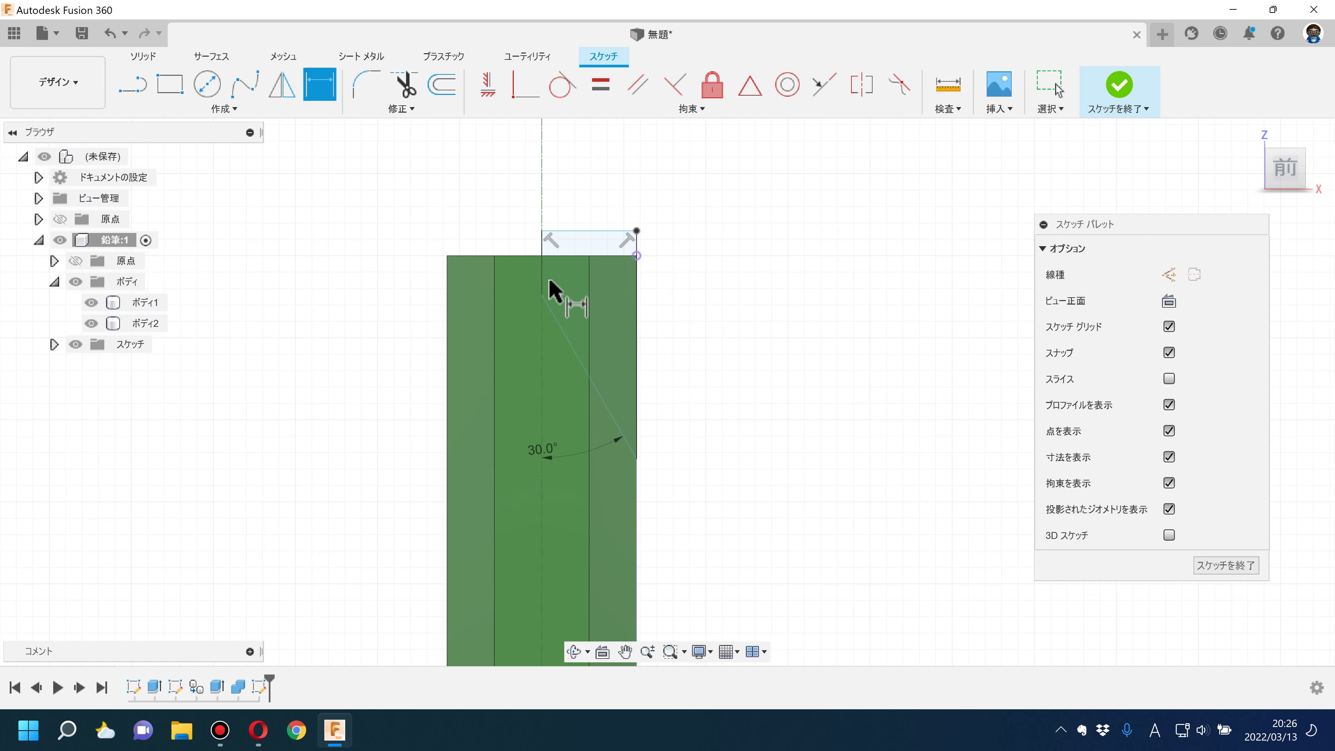
click(545, 293)
click(736, 324)
key(Return)
key(Escape)
click(536, 432)
click(738, 440)
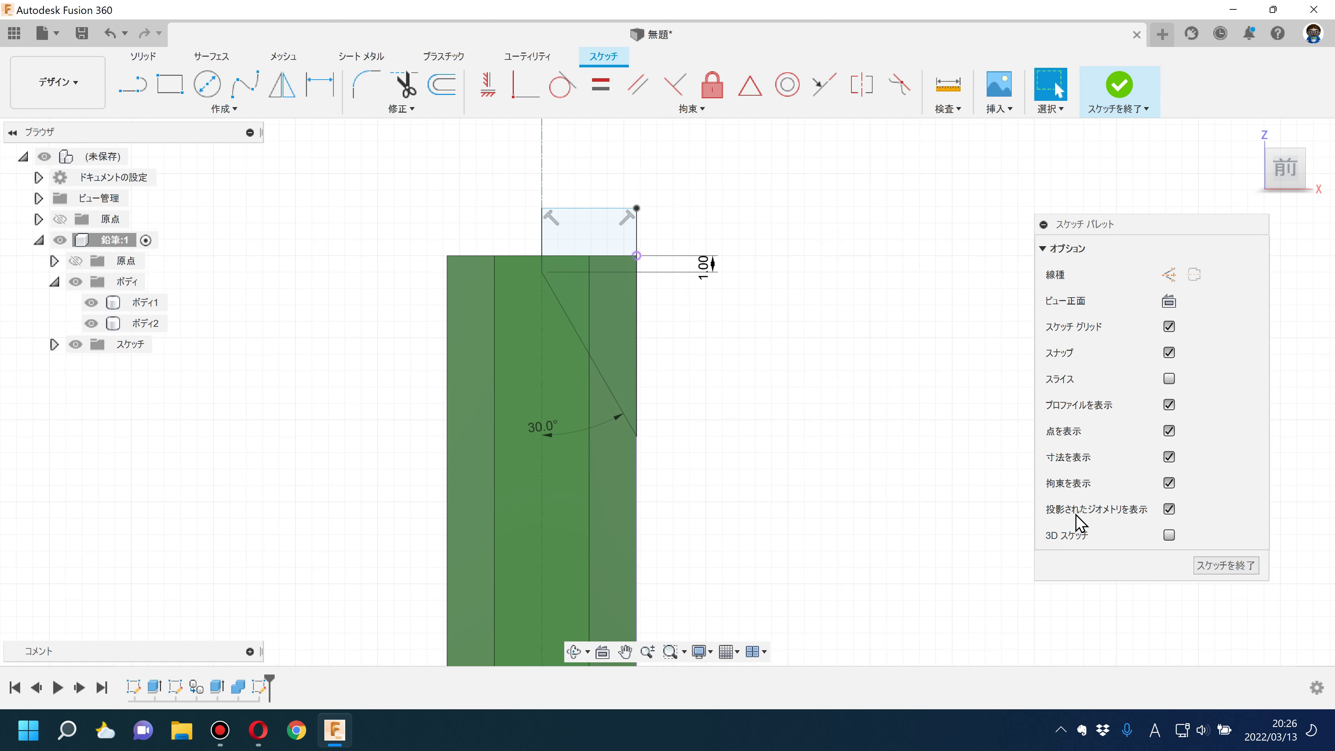
Step: Change the diagonal's angle from 30° to 20° and finish the sketch
click(1169, 380)
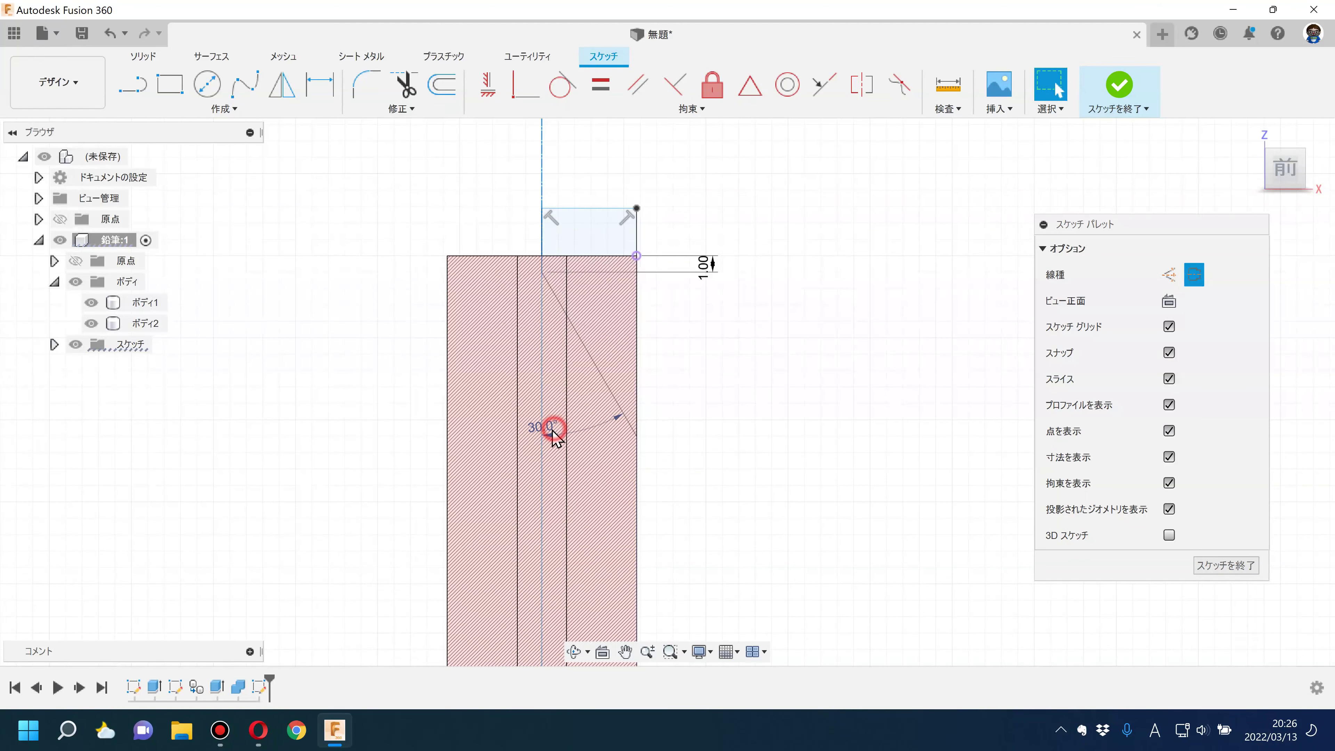
drag(543, 430, 763, 433)
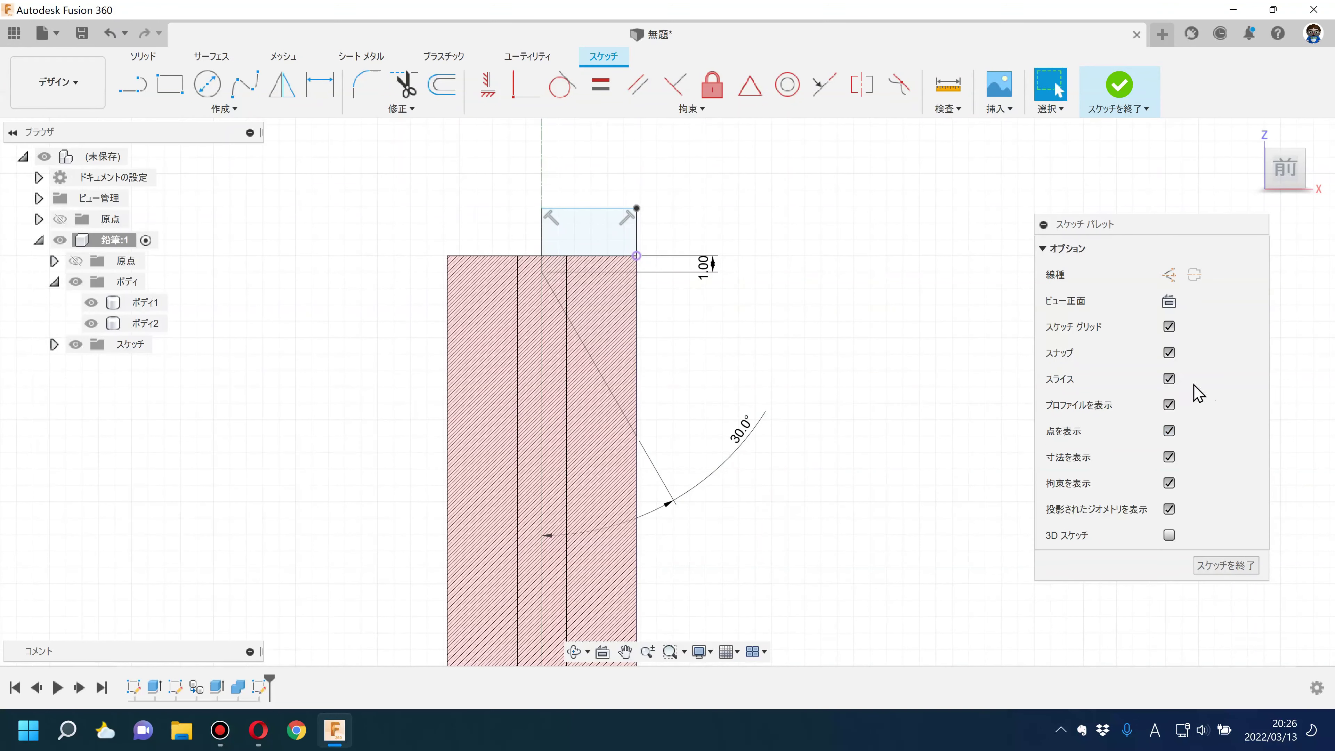
click(1168, 378)
key(Tab)
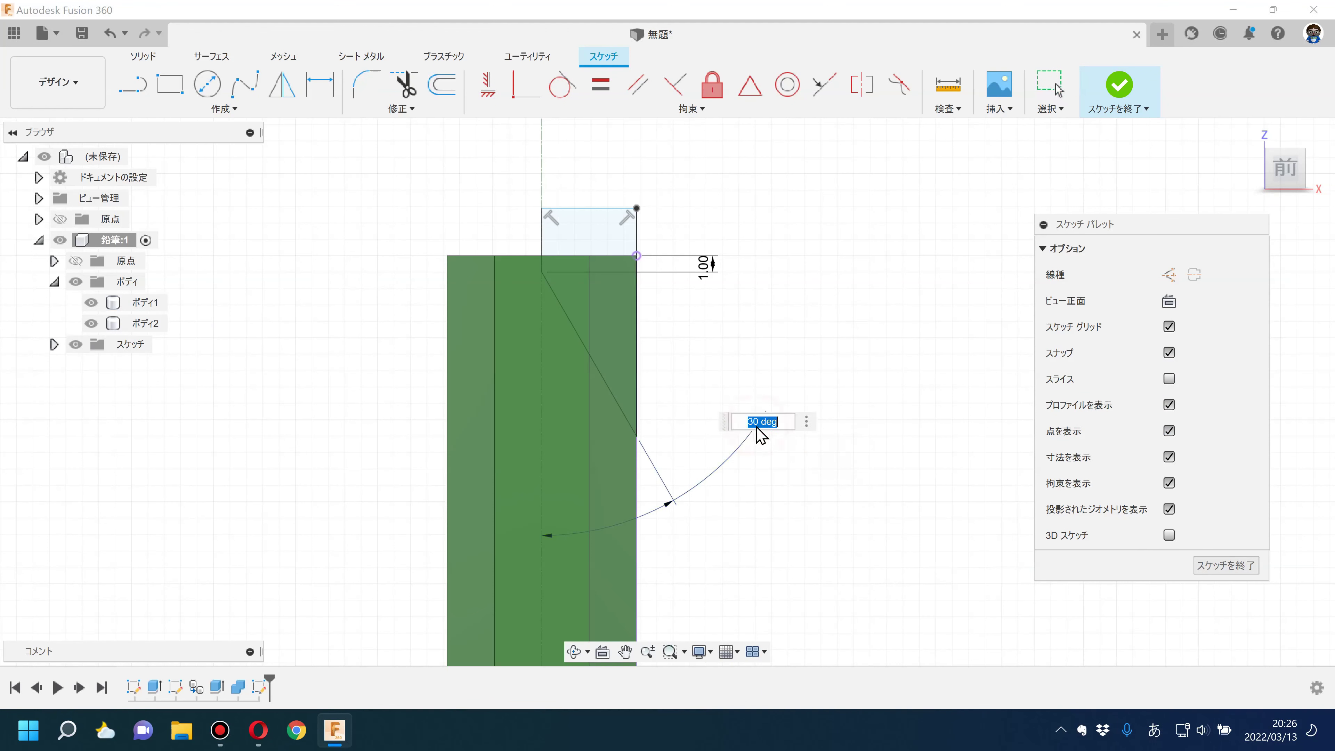
text(20)
key(Return)
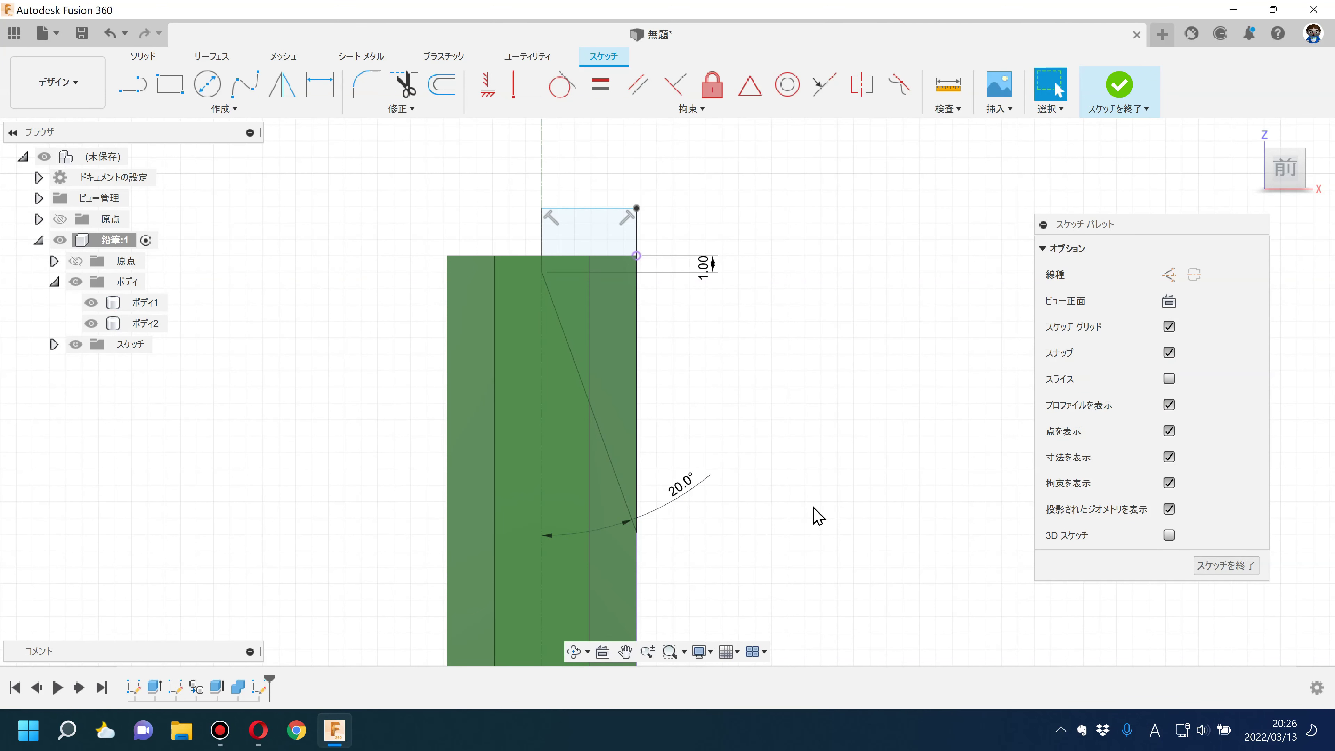
click(1119, 92)
Step: Revolve the tip profile a full 360° as a cut, sharpening the pencil into a cone
click(207, 84)
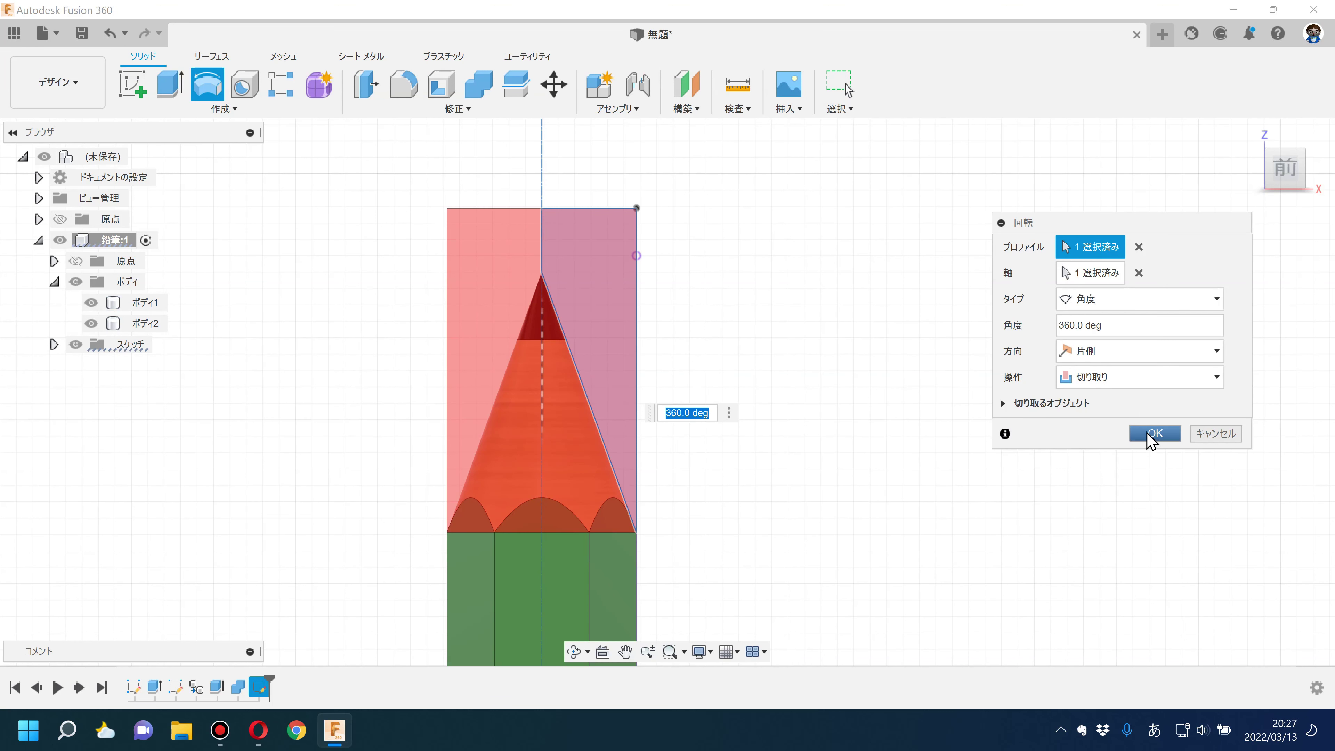
click(1107, 305)
click(1087, 358)
click(1160, 383)
scroll(948, 393, down, 2)
mouse_move(911, 391)
middle_down()
mouse_move(822, 325)
mouse_move(811, 343)
mouse_move(858, 364)
middle_up()
scroll(822, 326, down, 1)
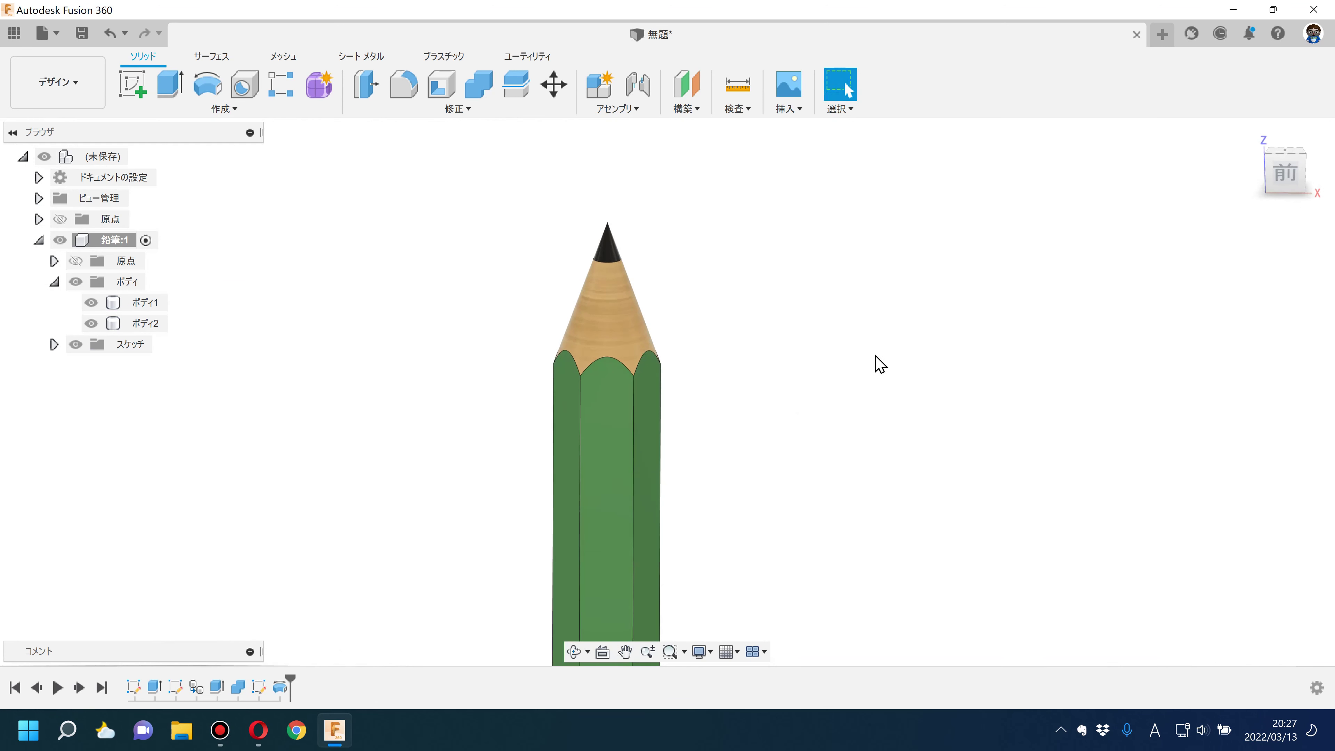
click(481, 111)
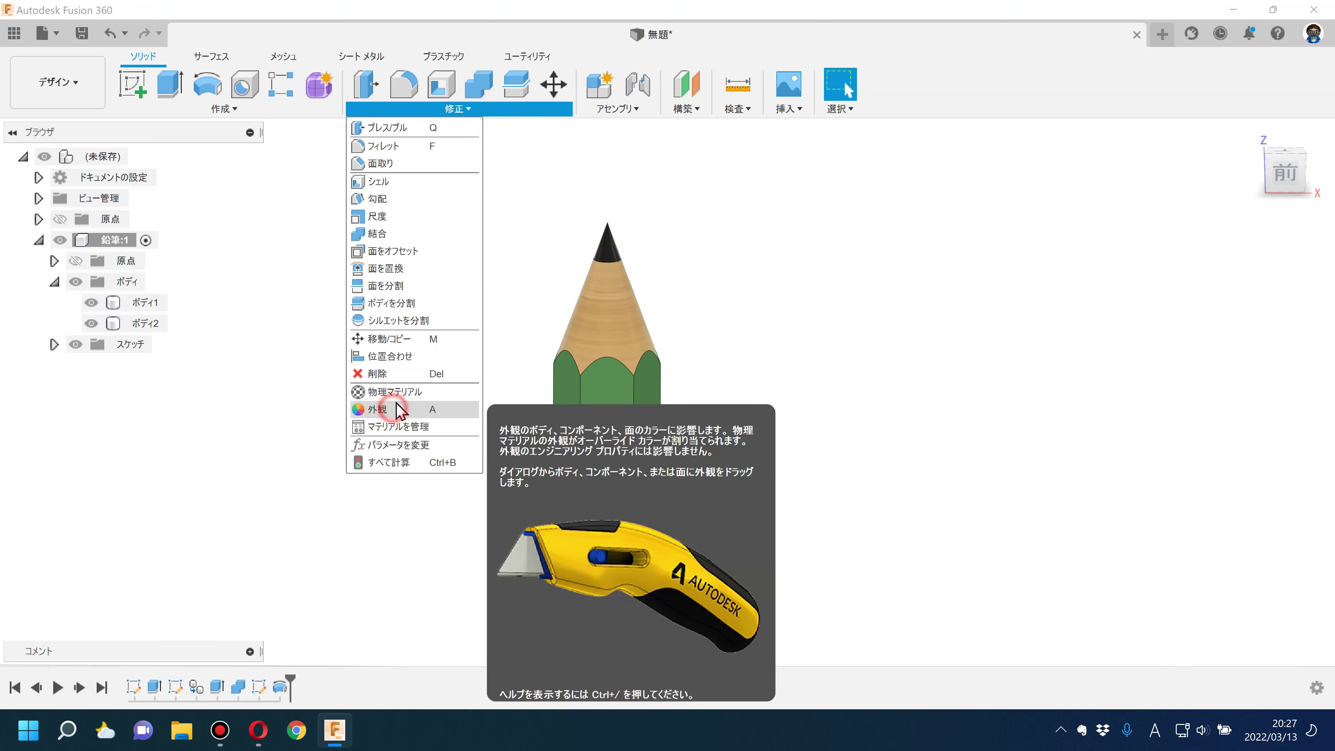
Step: Rotate the grain of the 竹 淡い色 - 半光沢 wood appearance, then close the settings and deselect the body
key(a)
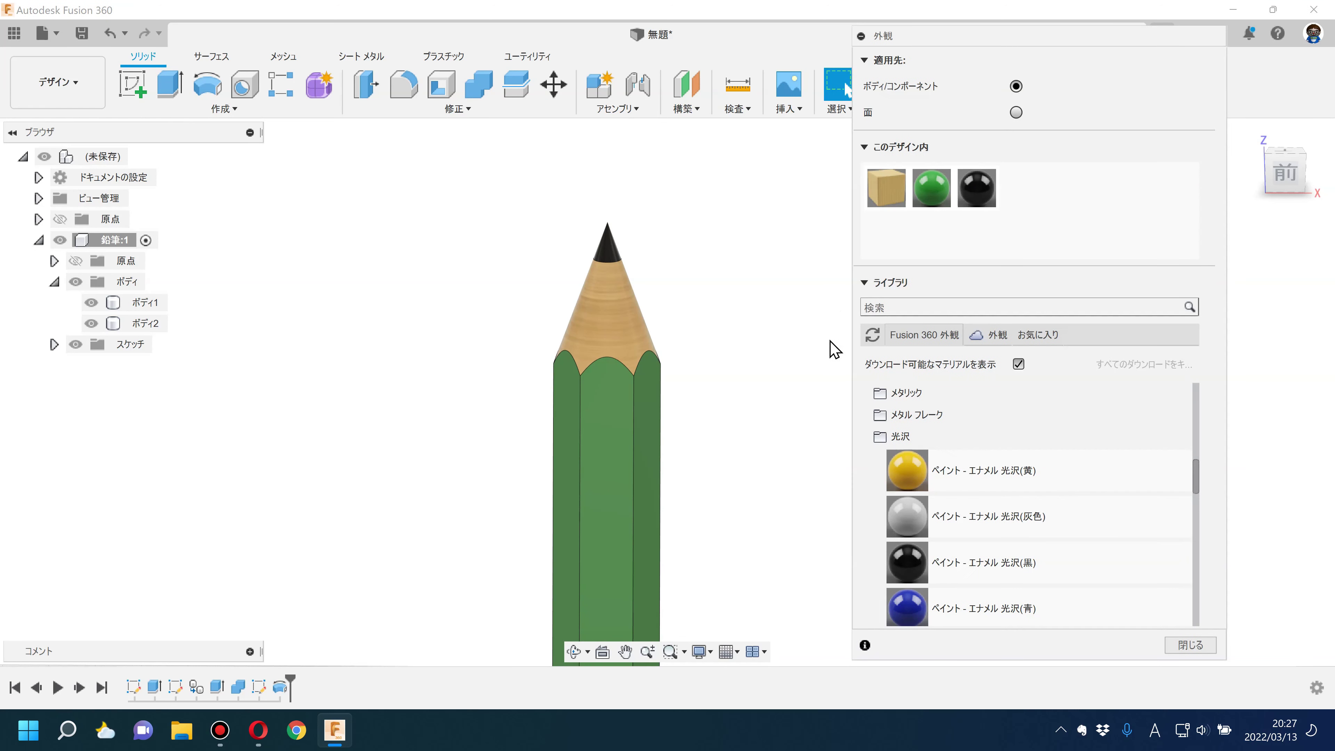
double_click(902, 198)
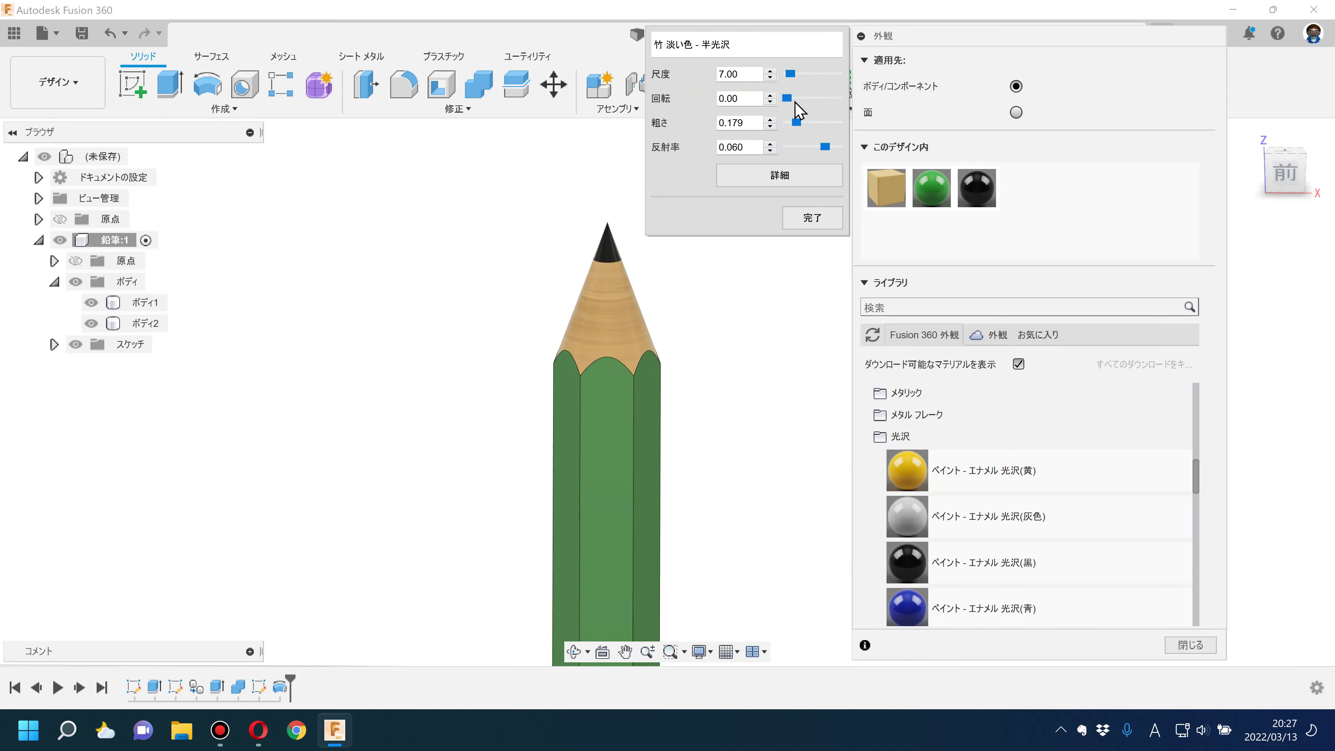
drag(787, 98, 800, 99)
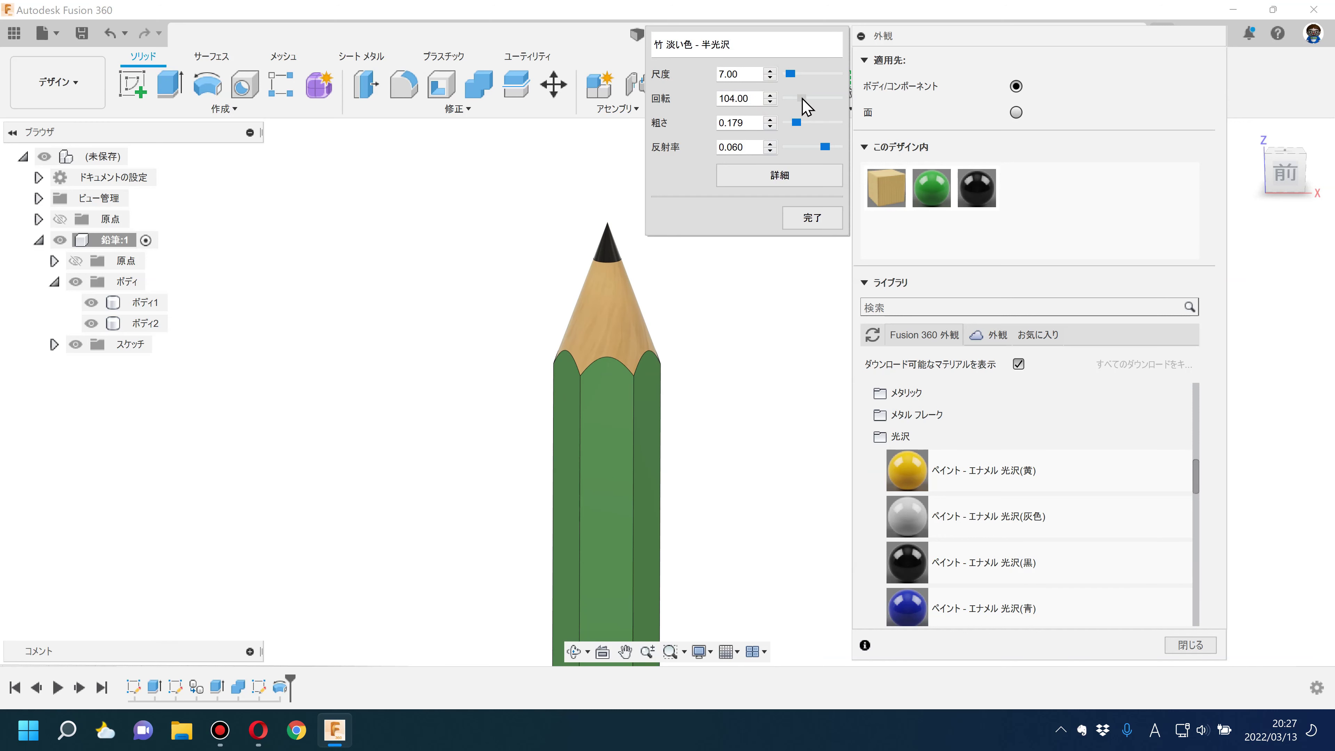
click(812, 217)
click(1185, 645)
scroll(646, 302, up, 3)
scroll(676, 314, up, 1)
scroll(745, 330, down, 2)
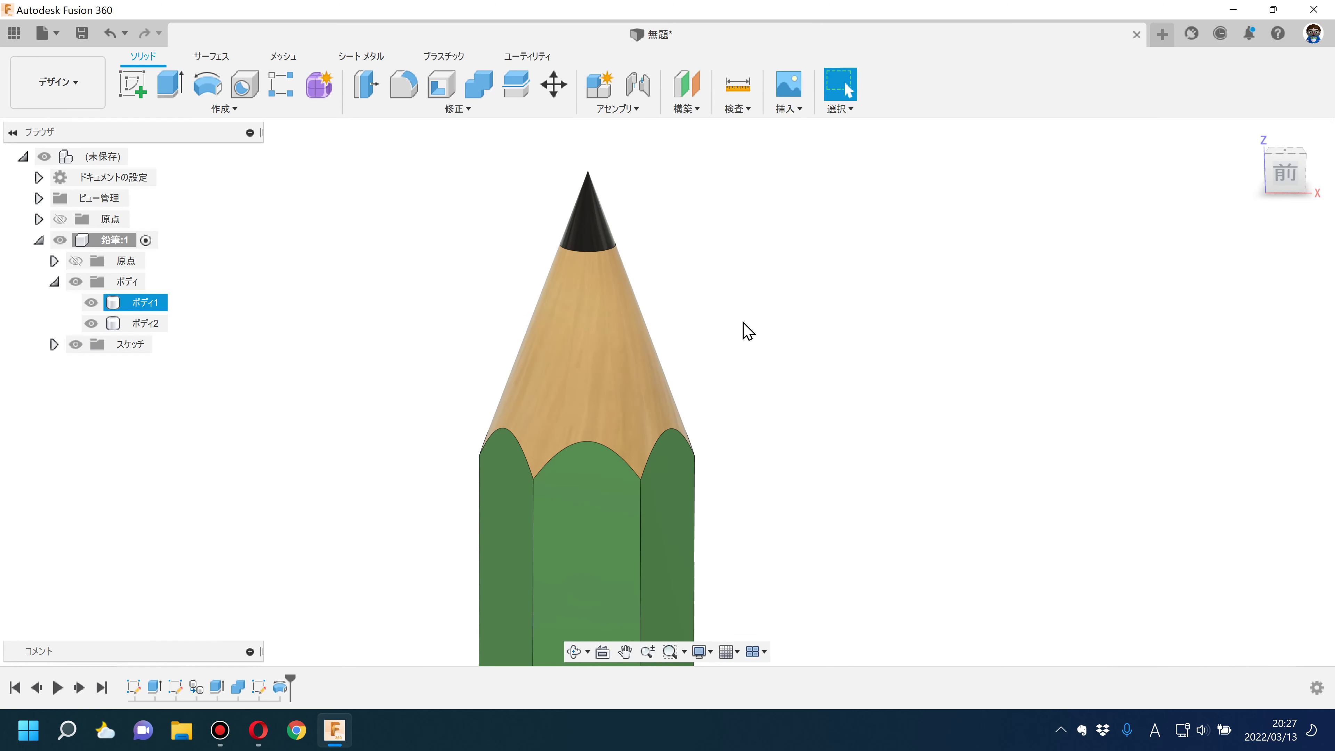
scroll(788, 334, down, 1)
click(804, 336)
scroll(805, 337, up, 2)
Step: Reduce the pencil tip's taper angle from 20° to 15°
double_click(259, 687)
double_click(662, 332)
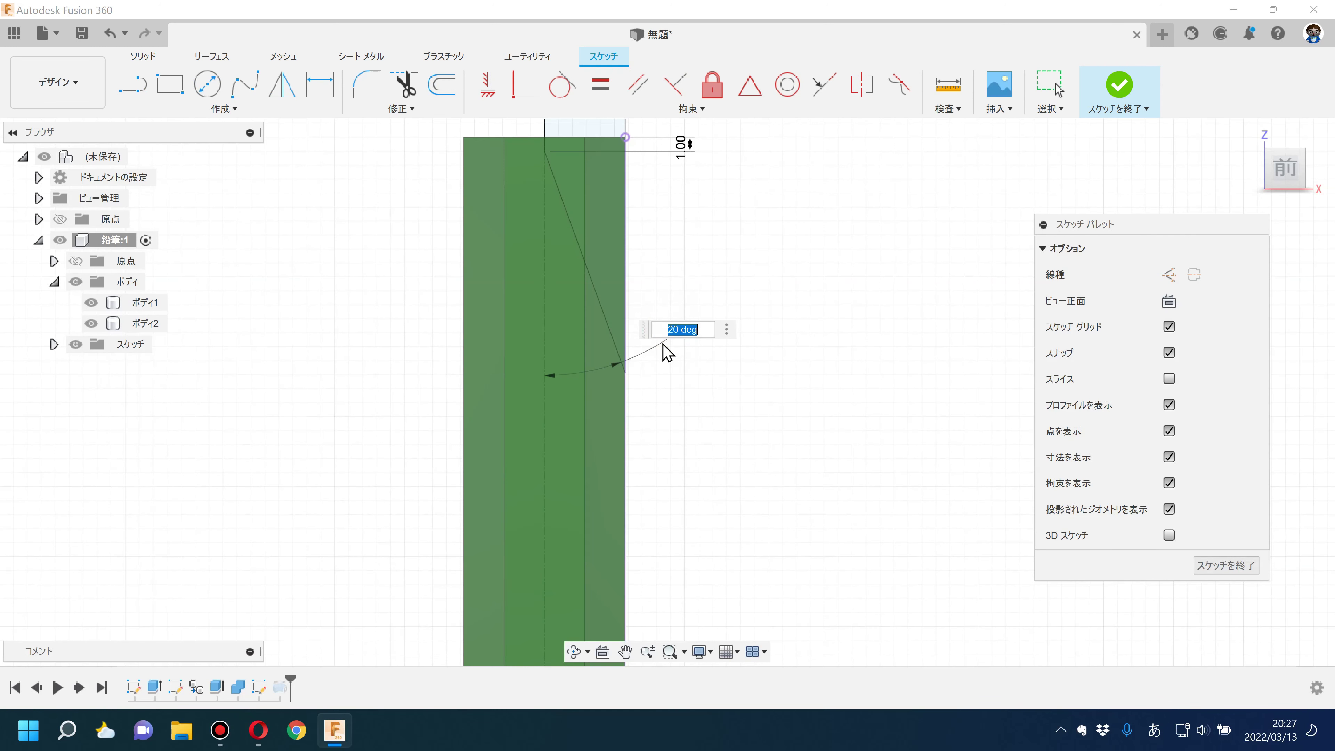
key(Return)
click(1118, 87)
scroll(752, 363, down, 5)
scroll(750, 330, down, 2)
scroll(750, 361, down, 2)
mouse_move(682, 358)
shift+middle_down()
mouse_move(682, 322)
mouse_move(682, 335)
shift+middle_up()
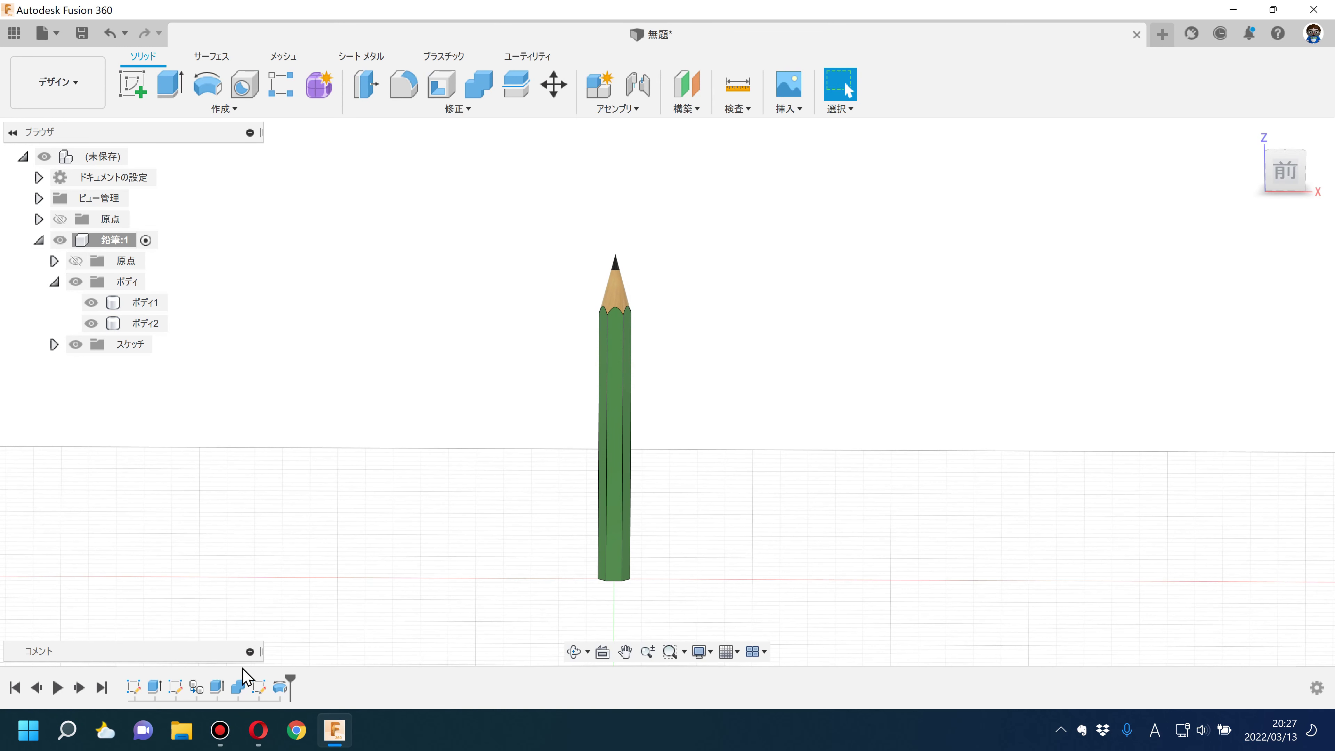
Step: Reduce the tip taper angle further, from 15° to 10°
double_click(259, 686)
scroll(619, 307, up, 2)
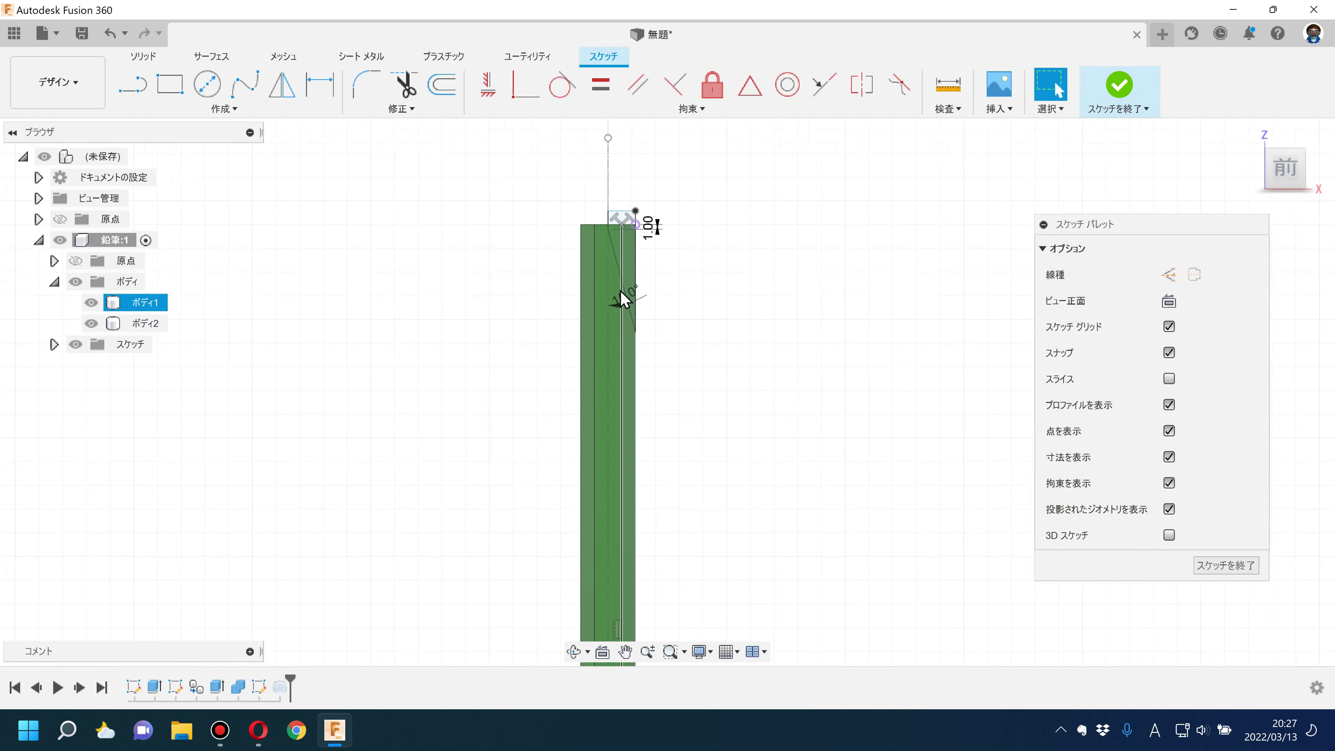
scroll(626, 302, up, 3)
scroll(636, 315, up, 2)
double_click(679, 308)
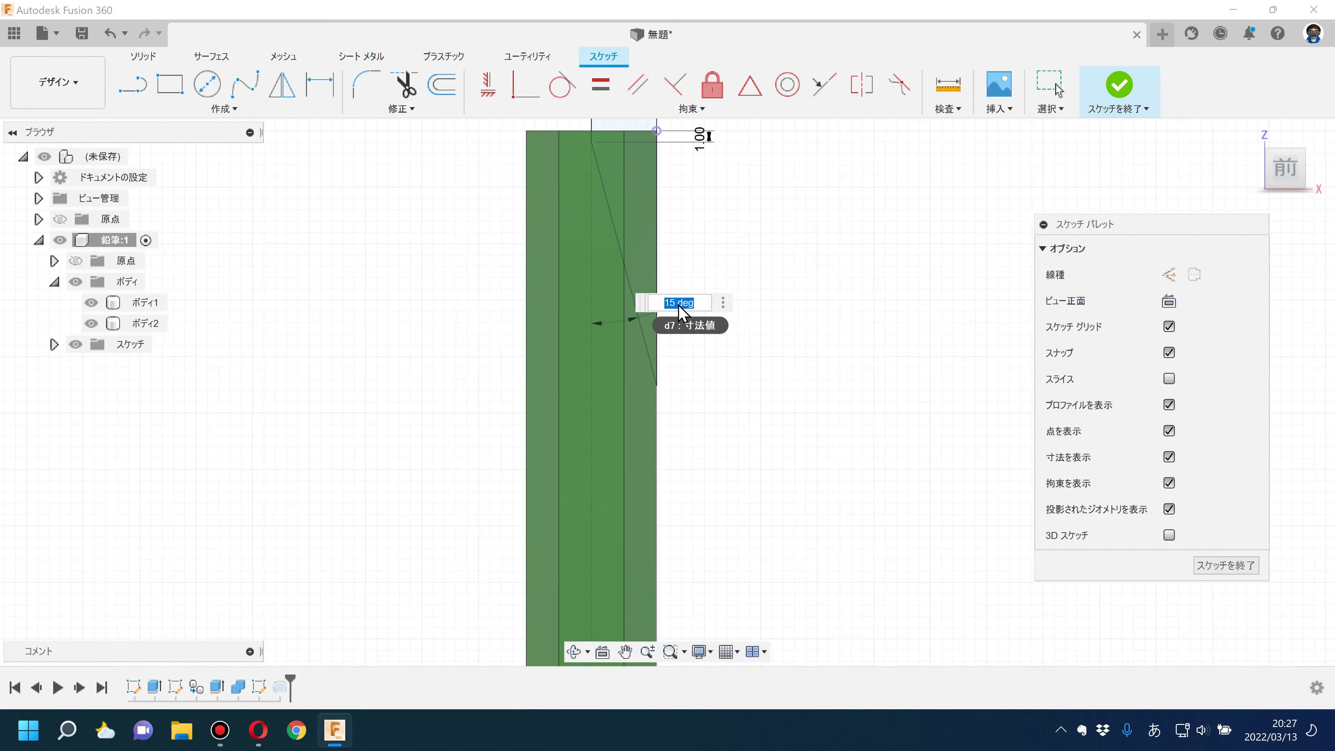
key(Return)
click(1119, 87)
scroll(794, 468, down, 3)
scroll(820, 455, down, 3)
Step: Set the pencil body's extrusion length to 150 mm
middle_drag(822, 453, 710, 339)
scroll(732, 399, up, 1)
scroll(732, 400, up, 1)
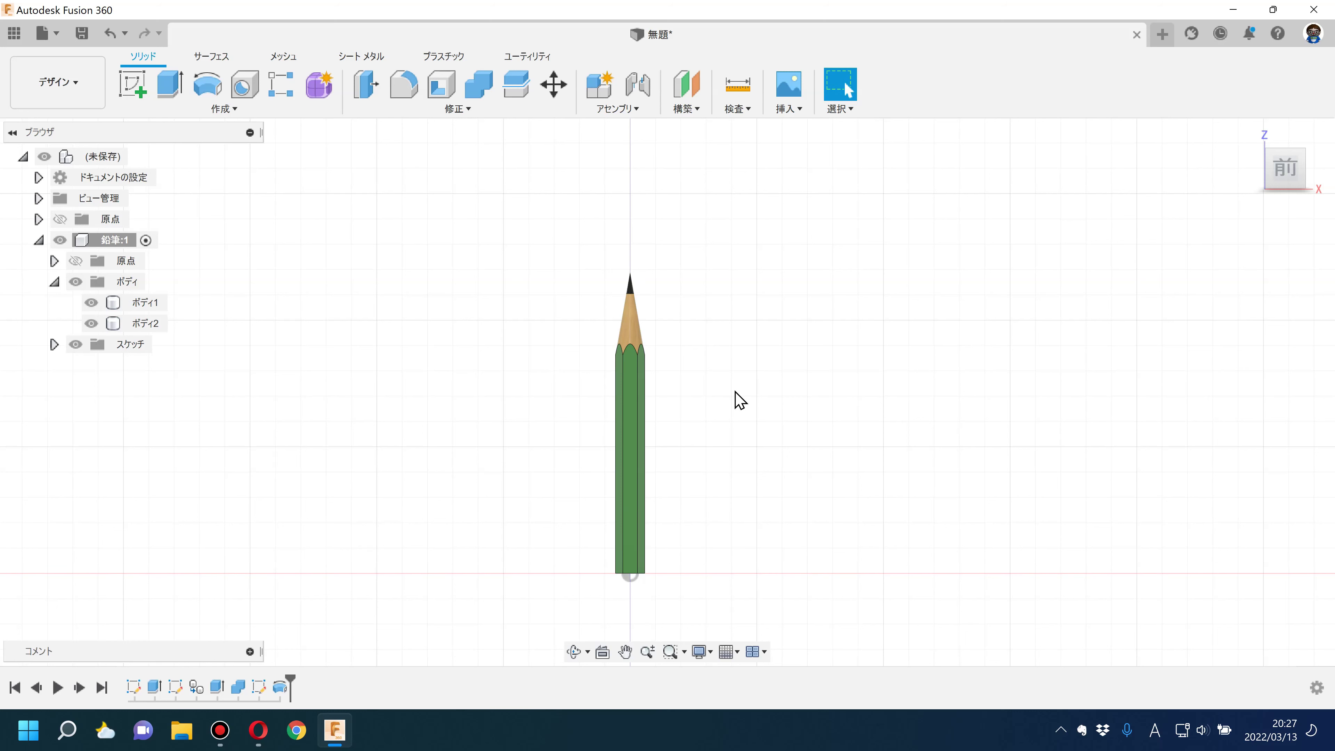
double_click(158, 691)
text(150)
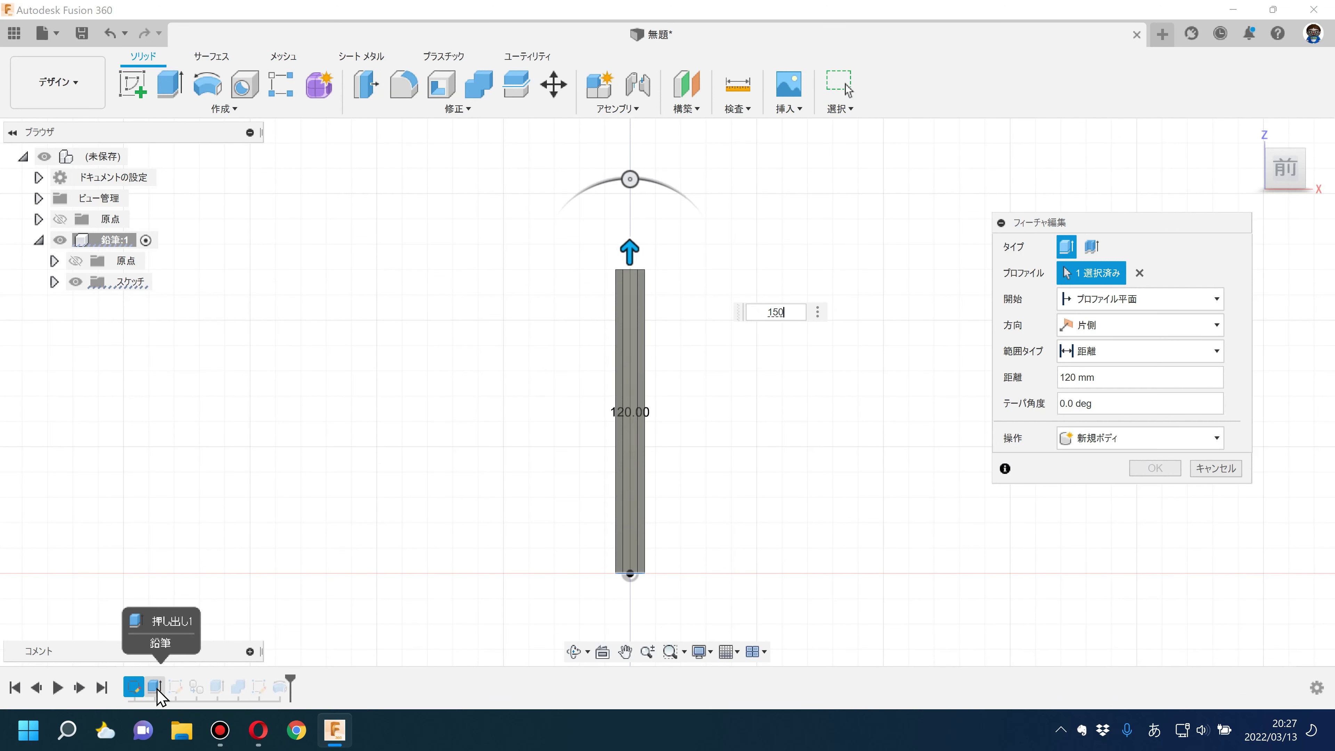
key(Return)
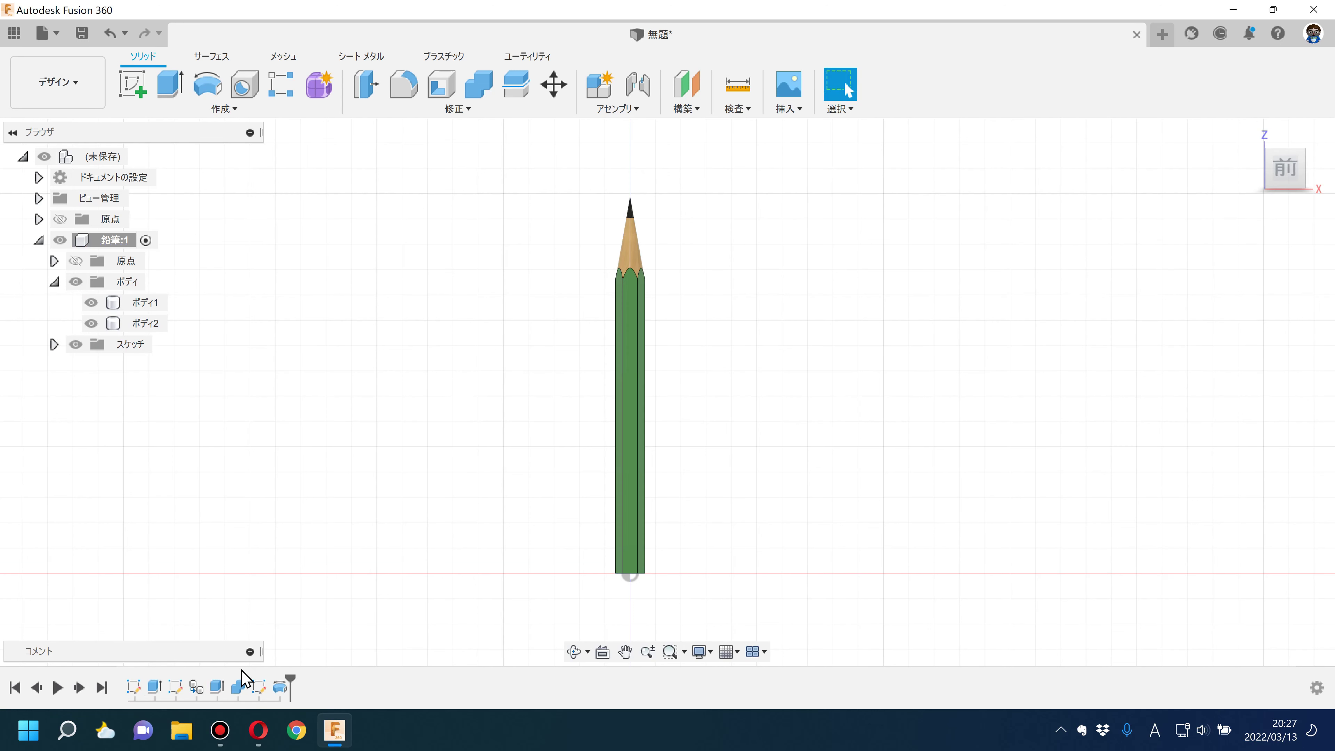
Step: Recheck the tip sketch, collapse the pencil bodies list, and tilt the view into perspective
double_click(259, 688)
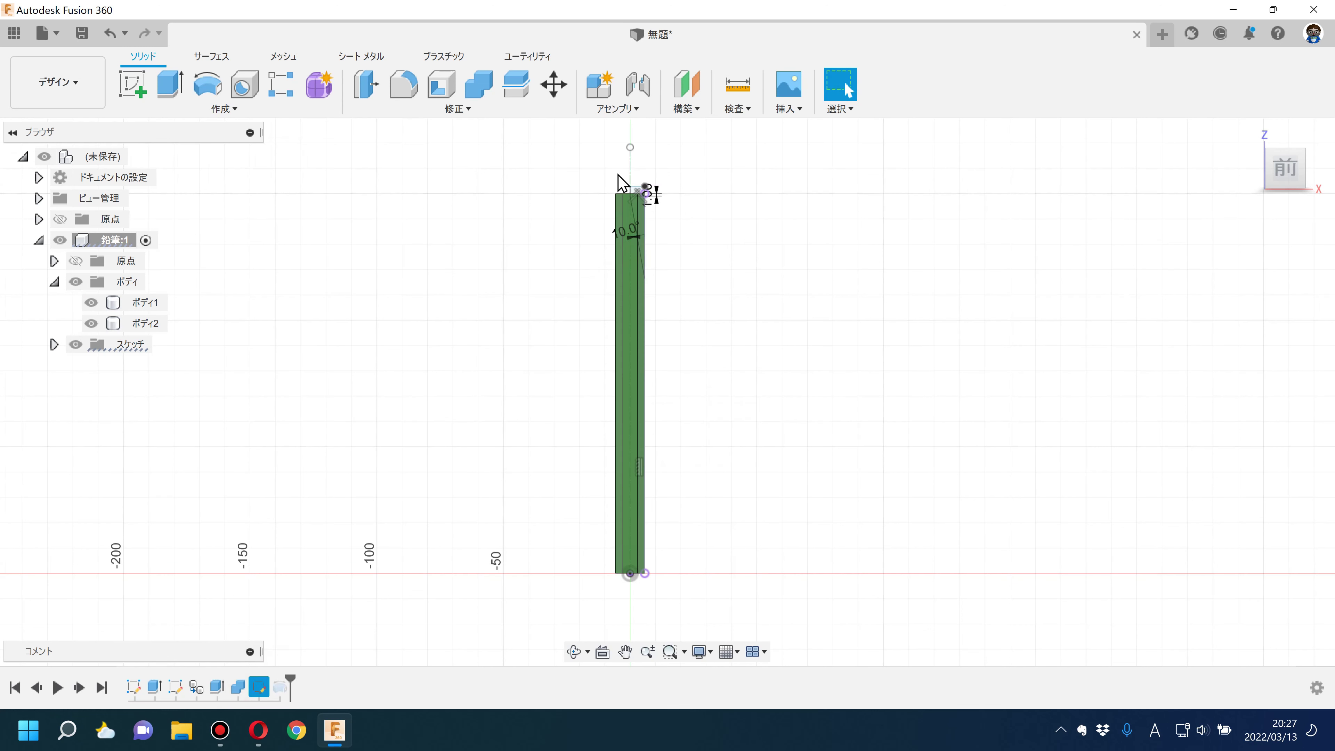
scroll(650, 199, up, 5)
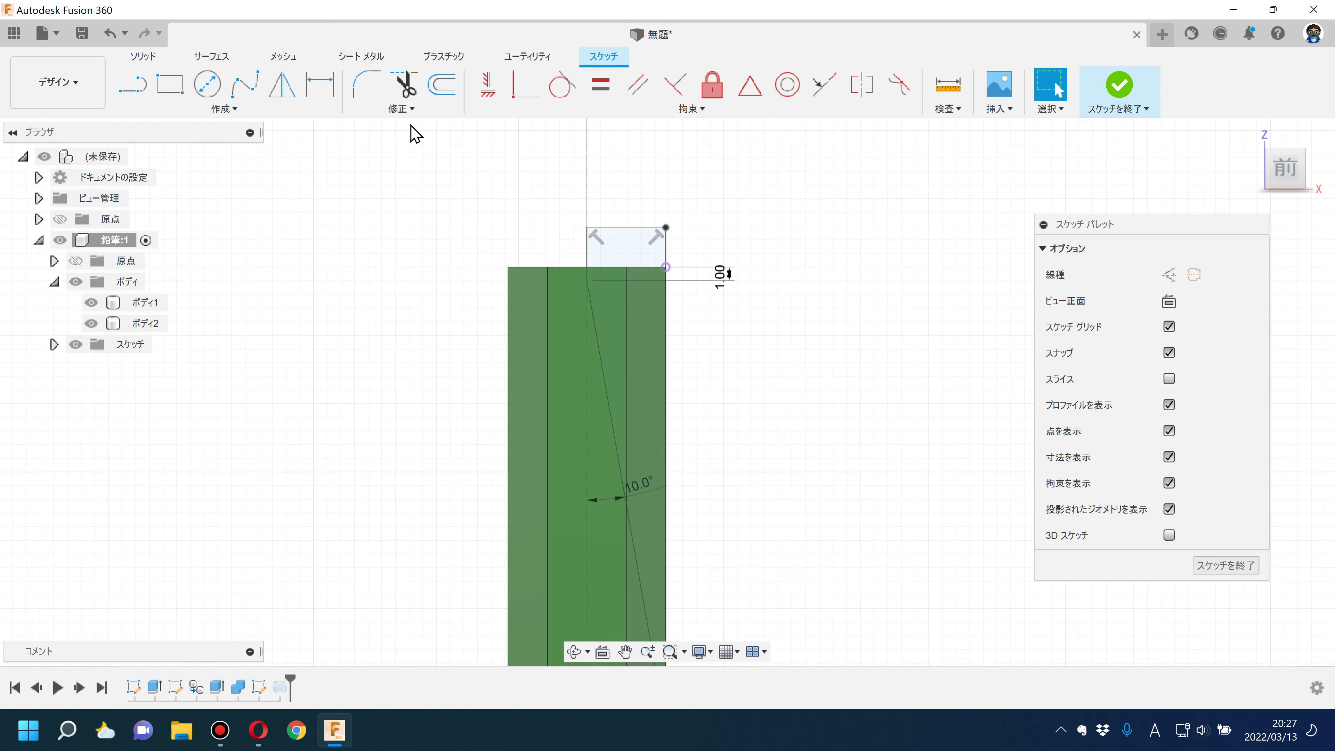
scroll(626, 236, up, 5)
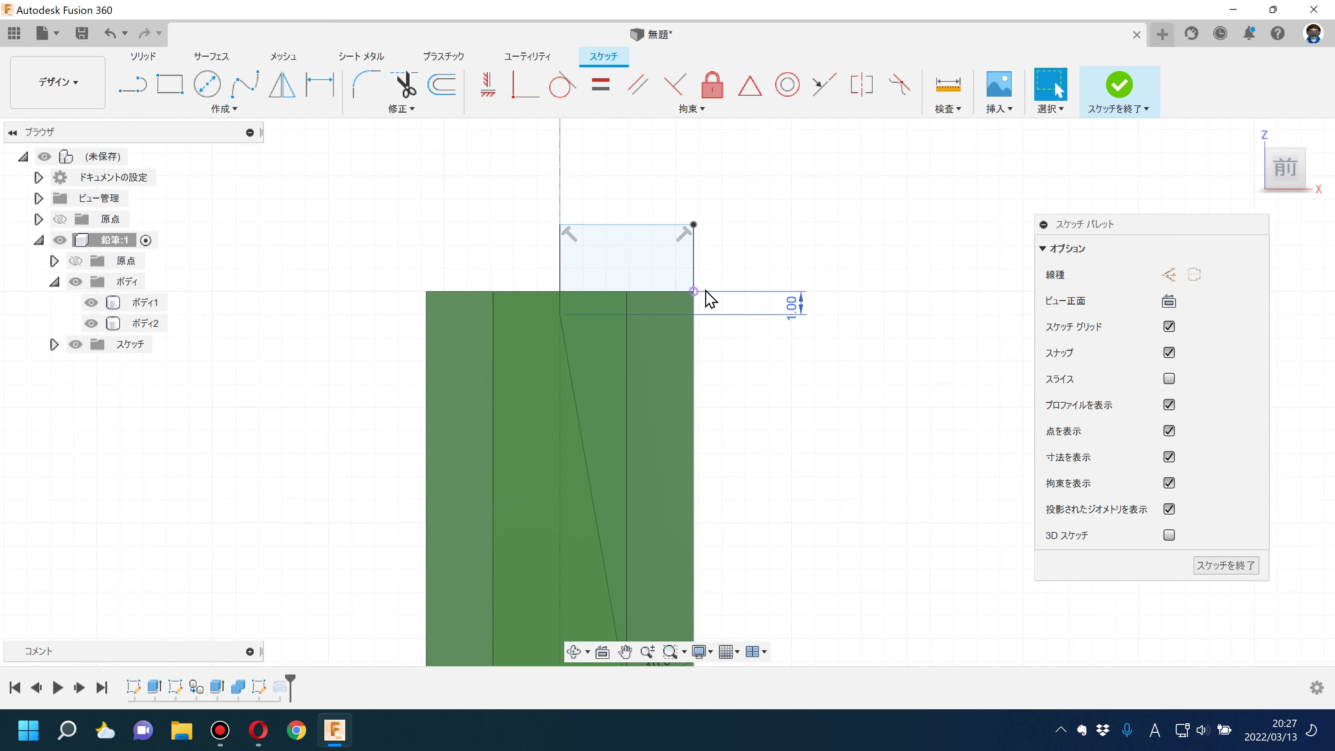
scroll(757, 447, down, 3)
scroll(771, 477, down, 2)
scroll(804, 501, down, 1)
scroll(691, 376, down, 1)
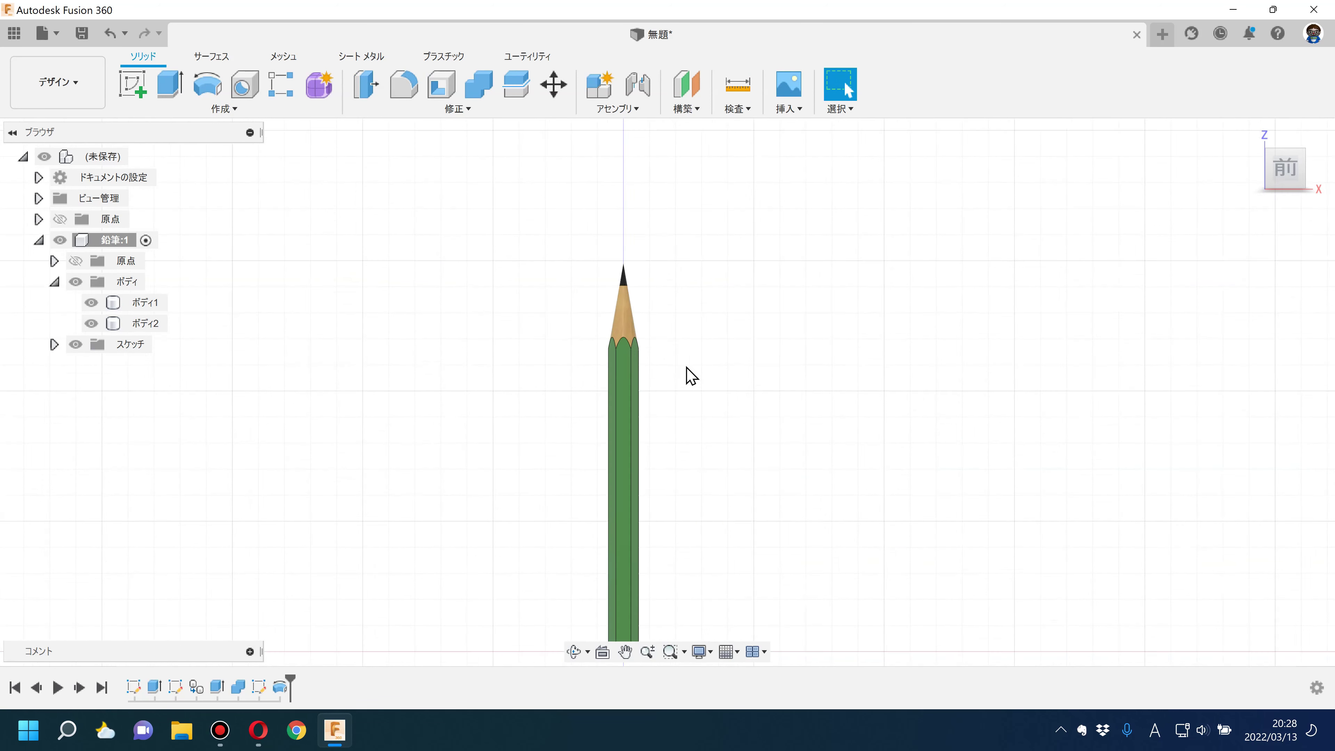
scroll(683, 363, down, 2)
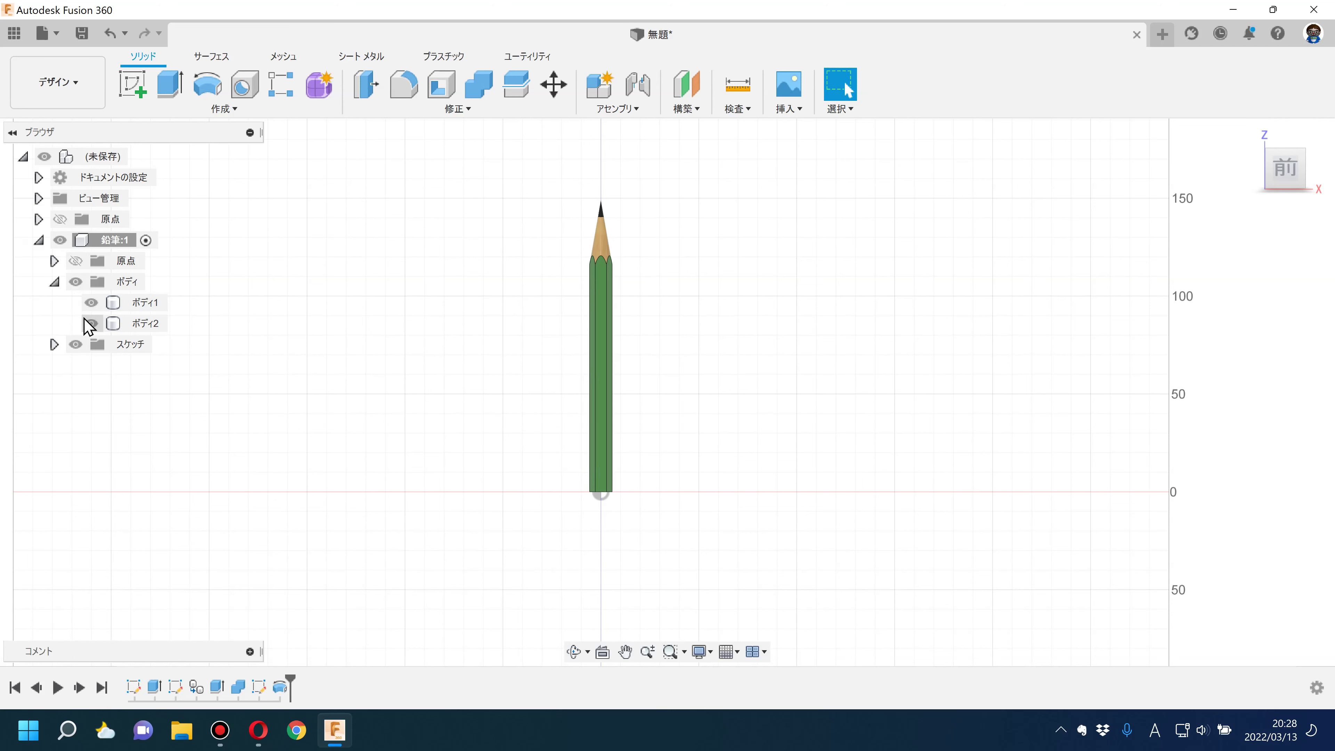
click(54, 282)
middle_drag(352, 287, 396, 347)
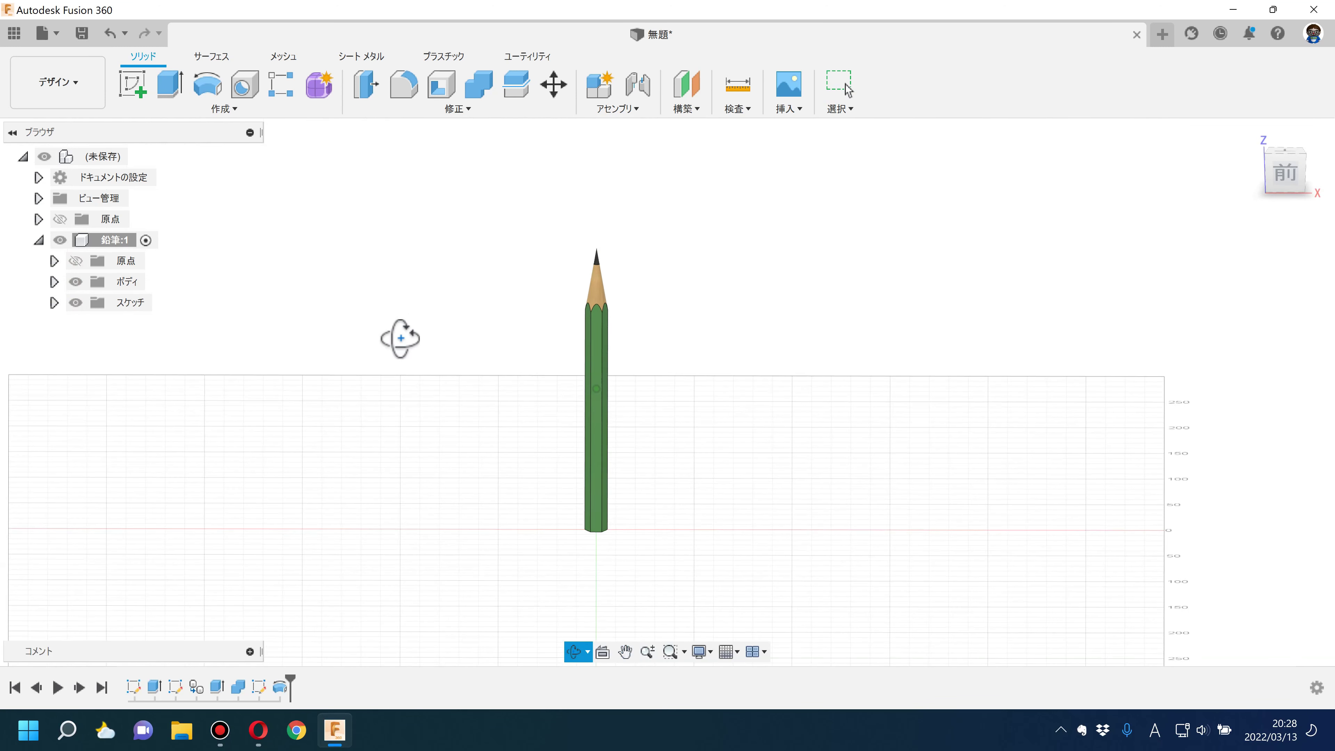
mouse_move(462, 373)
shift+middle_down()
mouse_move(468, 323)
mouse_move(512, 310)
mouse_move(548, 320)
mouse_move(519, 316)
shift+middle_up()
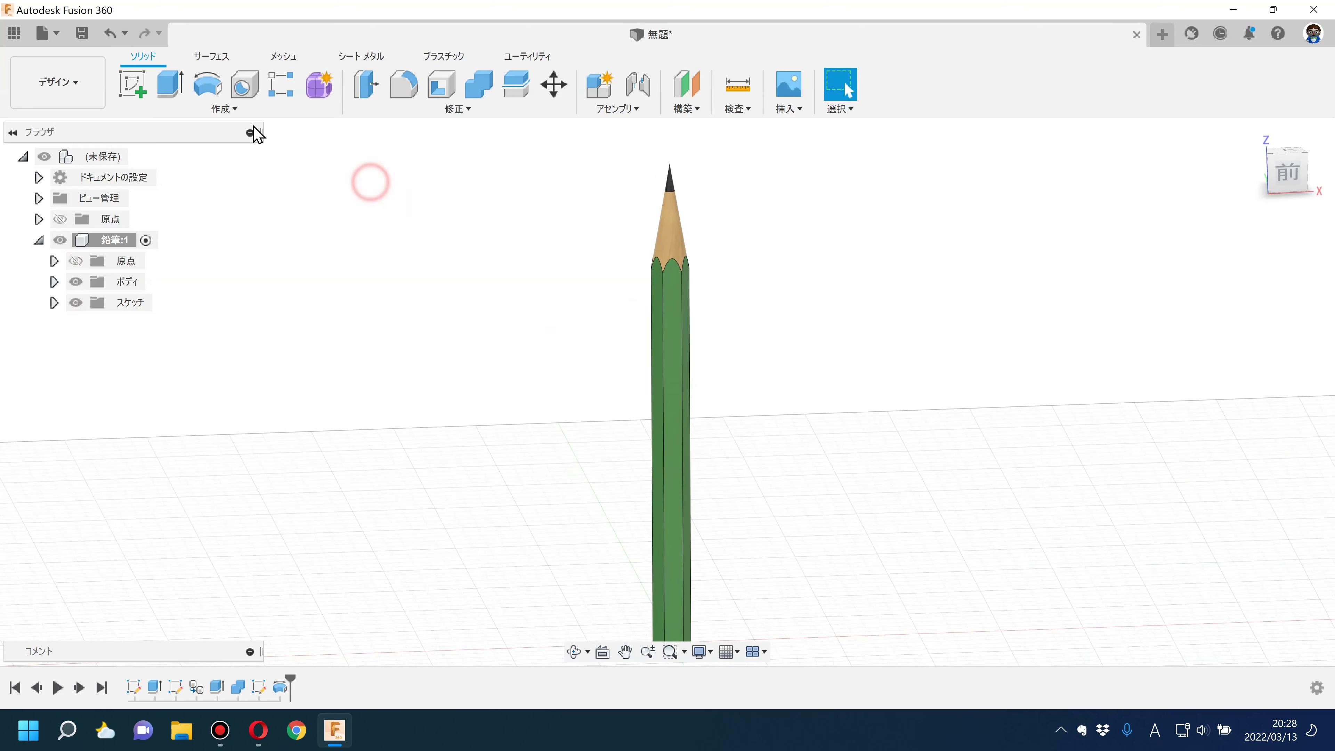
Step: Create a new component named キャップ with the root design as its parent
click(225, 109)
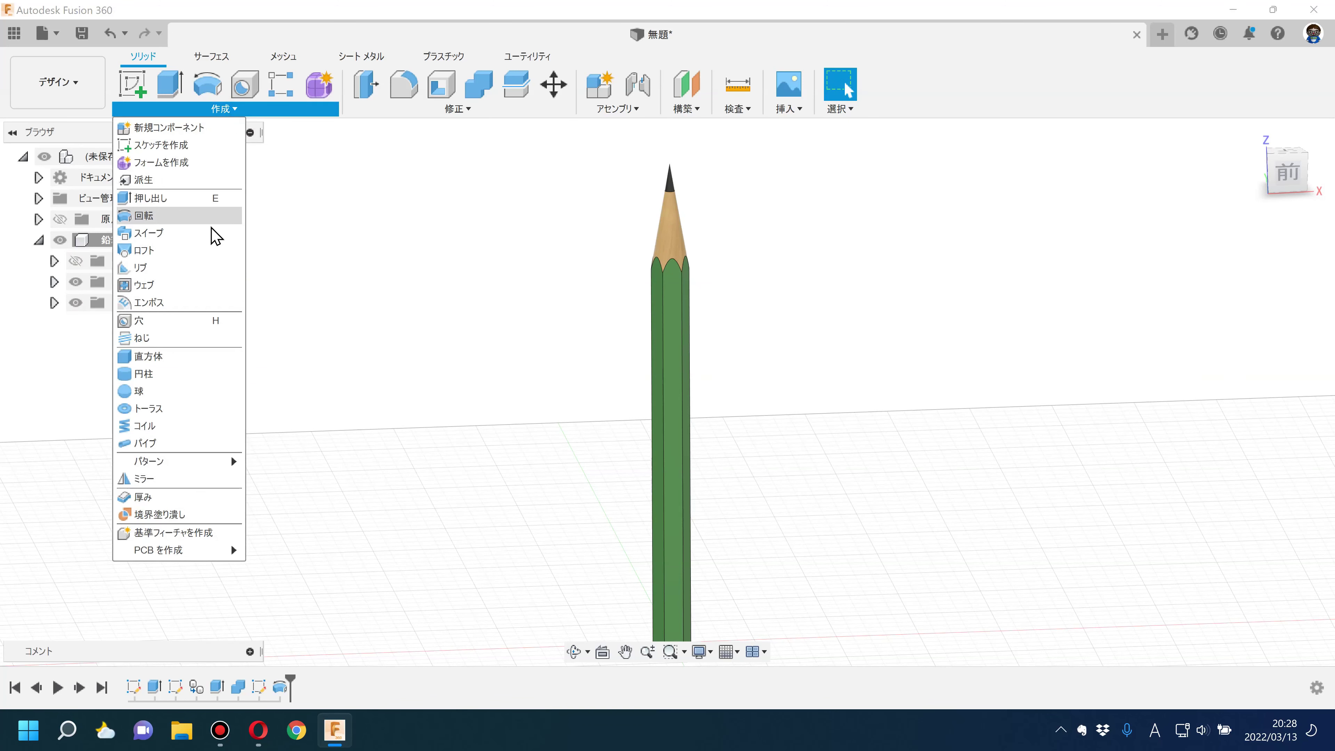
click(193, 128)
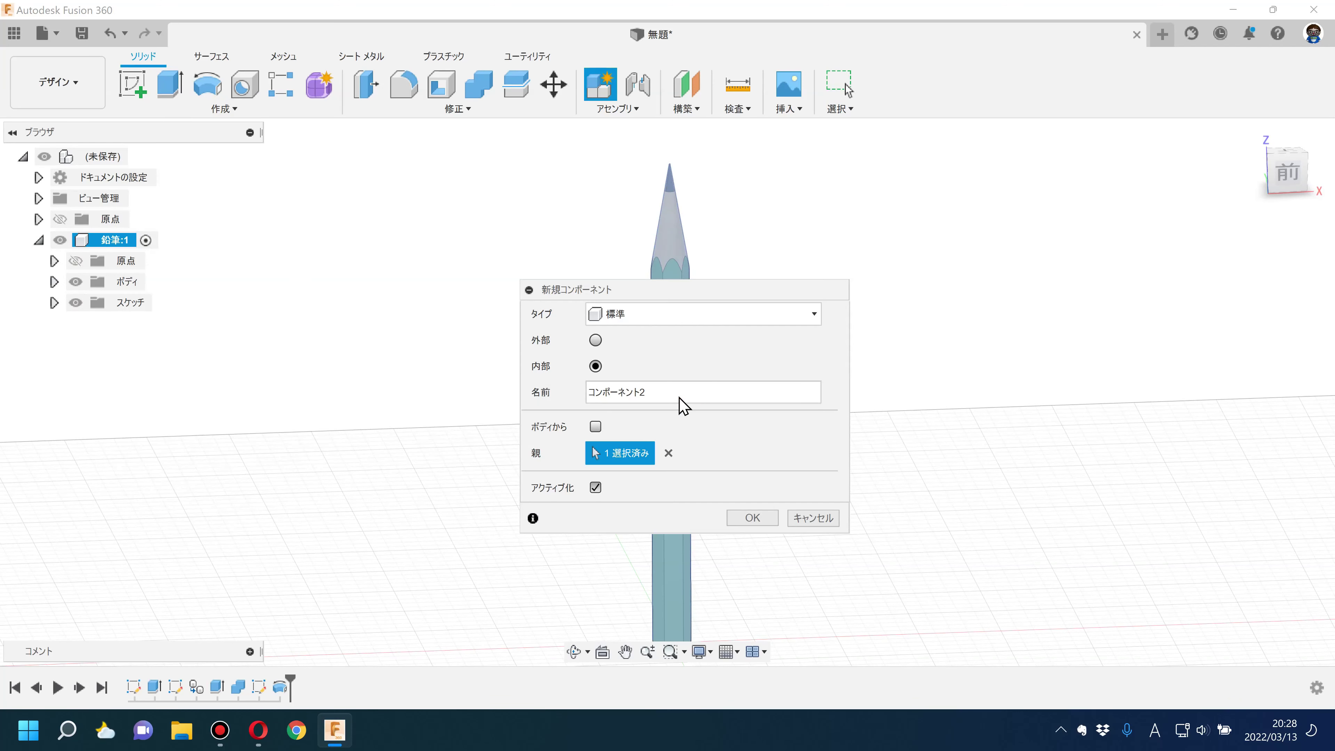
drag(682, 391, 541, 391)
text(キャップ)
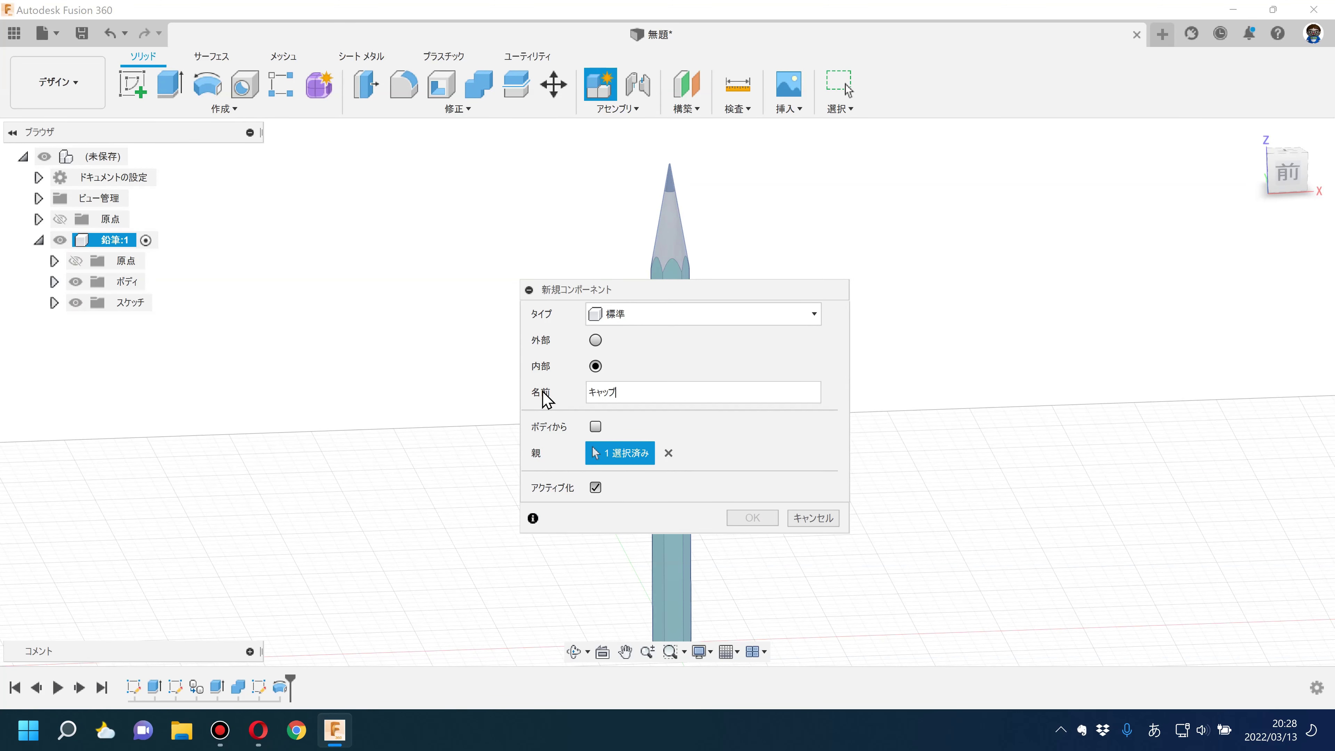
click(668, 453)
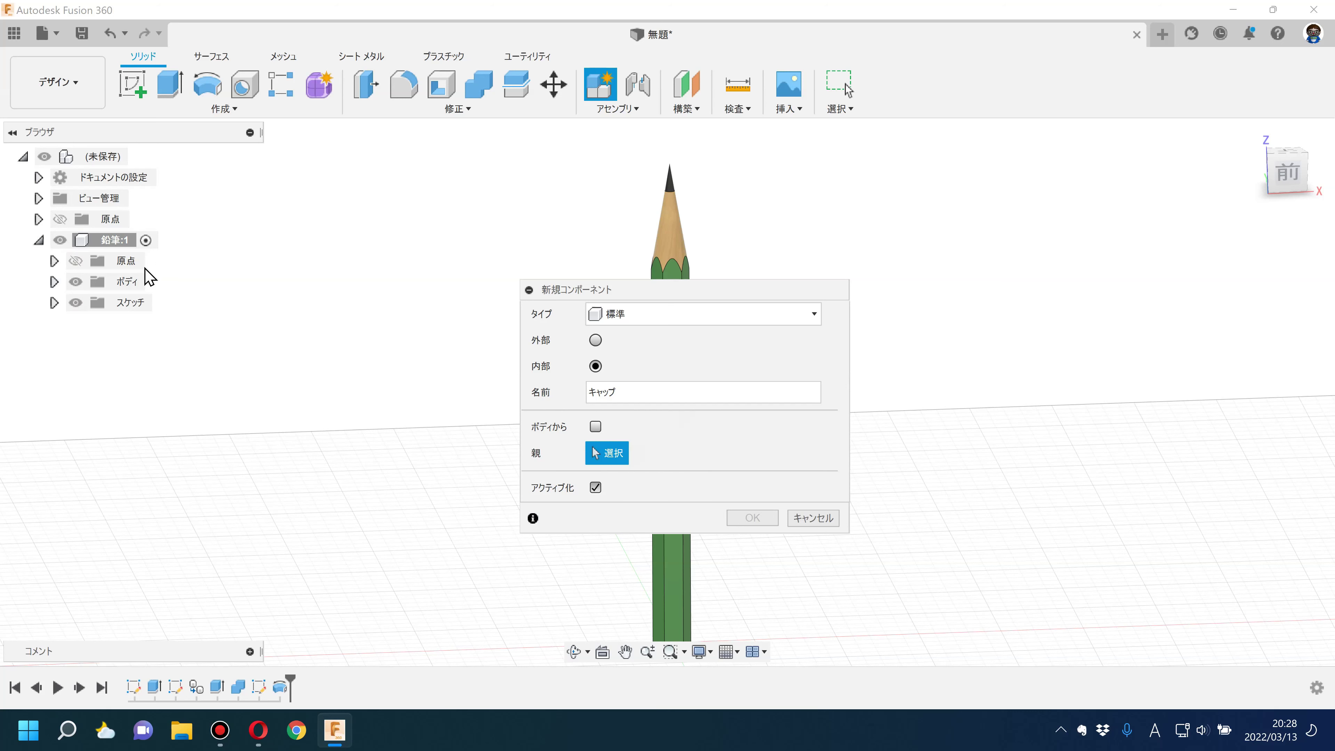
click(98, 156)
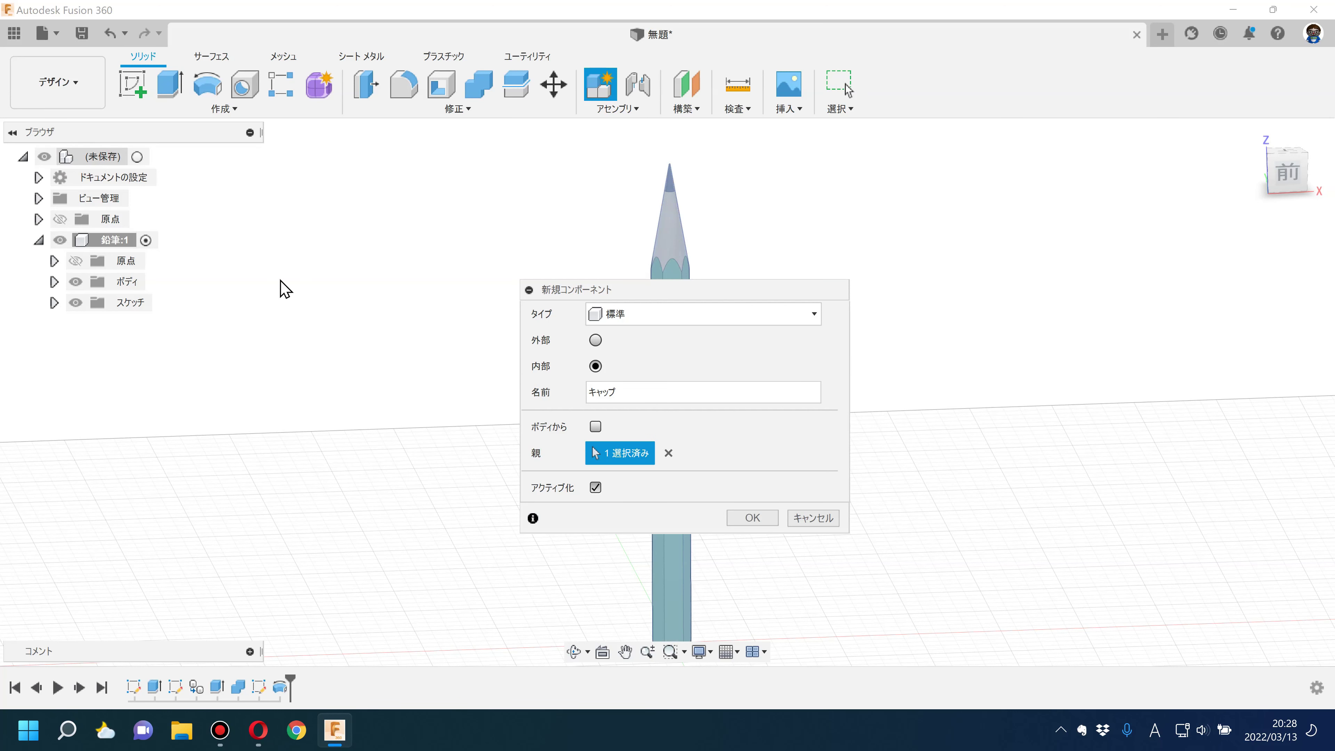
click(743, 518)
click(121, 486)
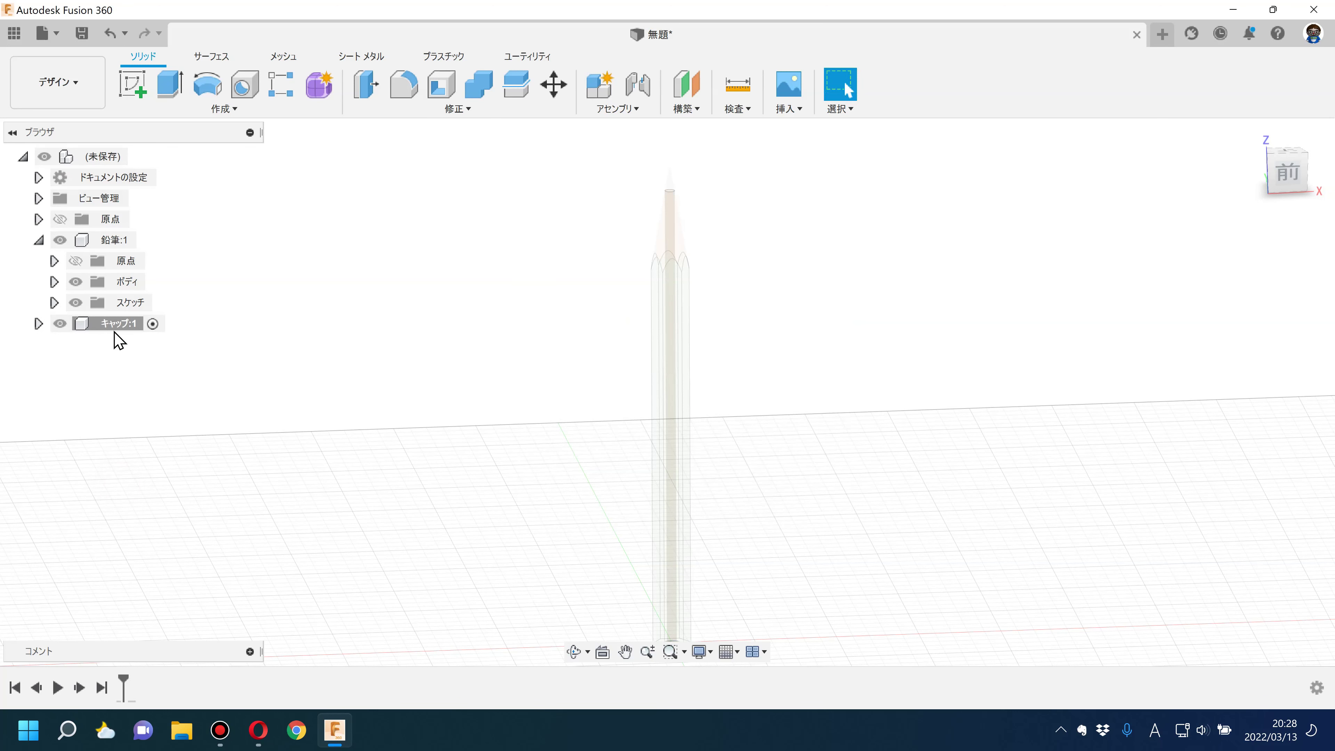
click(470, 379)
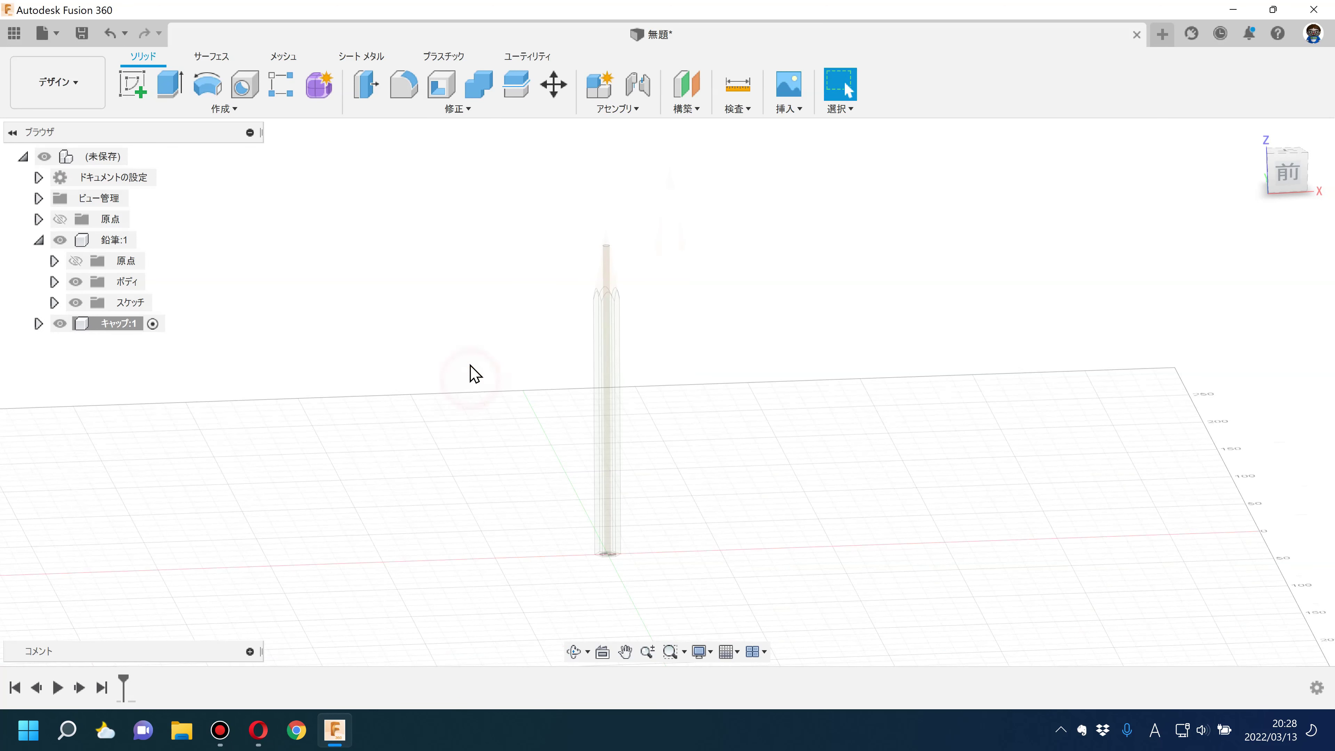
Step: Start a front-plane sketch and draw a vertical line up from the origin
click(141, 92)
click(1251, 132)
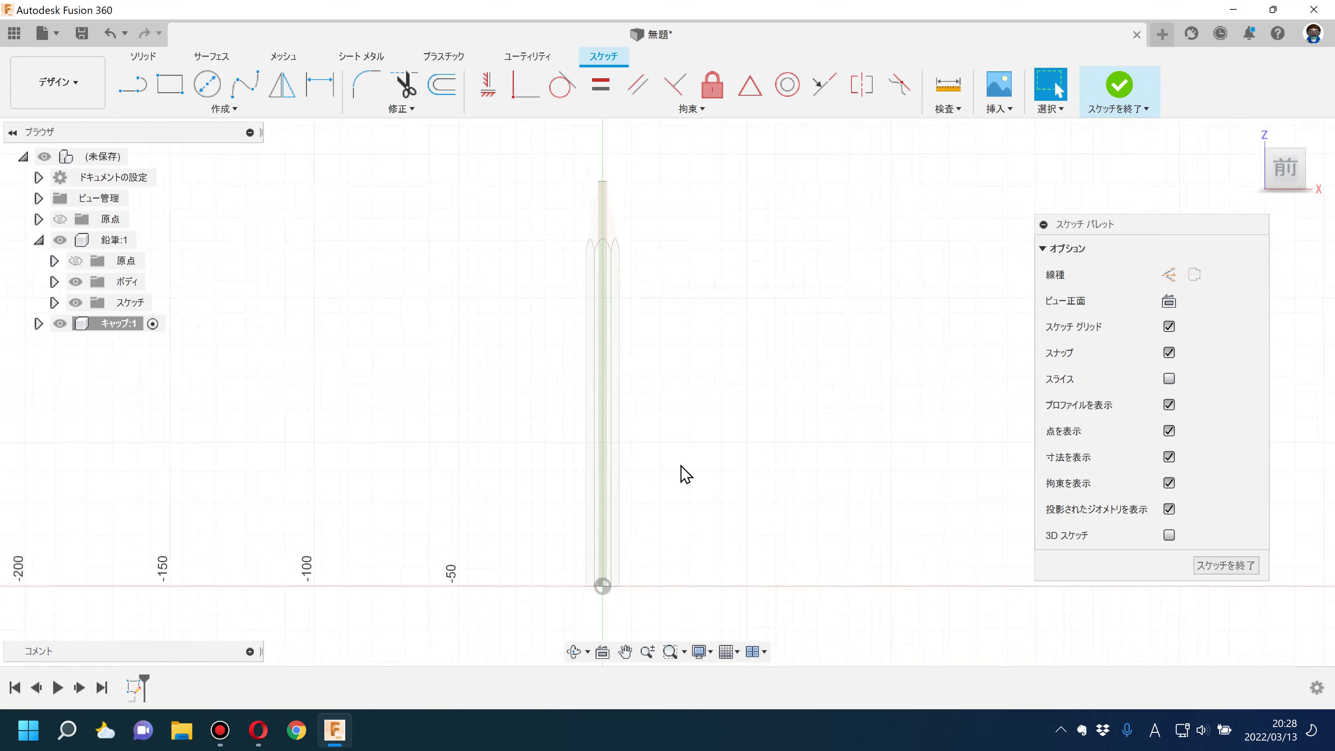
click(134, 85)
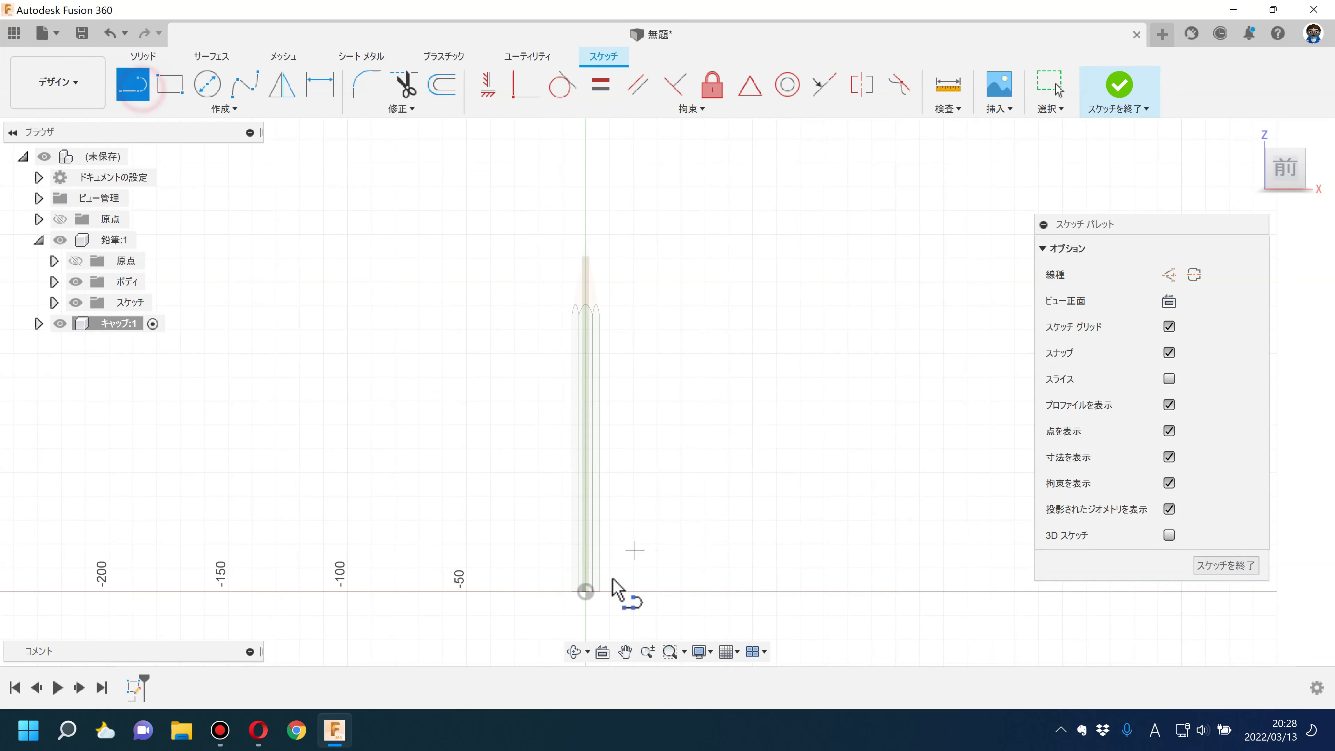
click(586, 592)
click(585, 190)
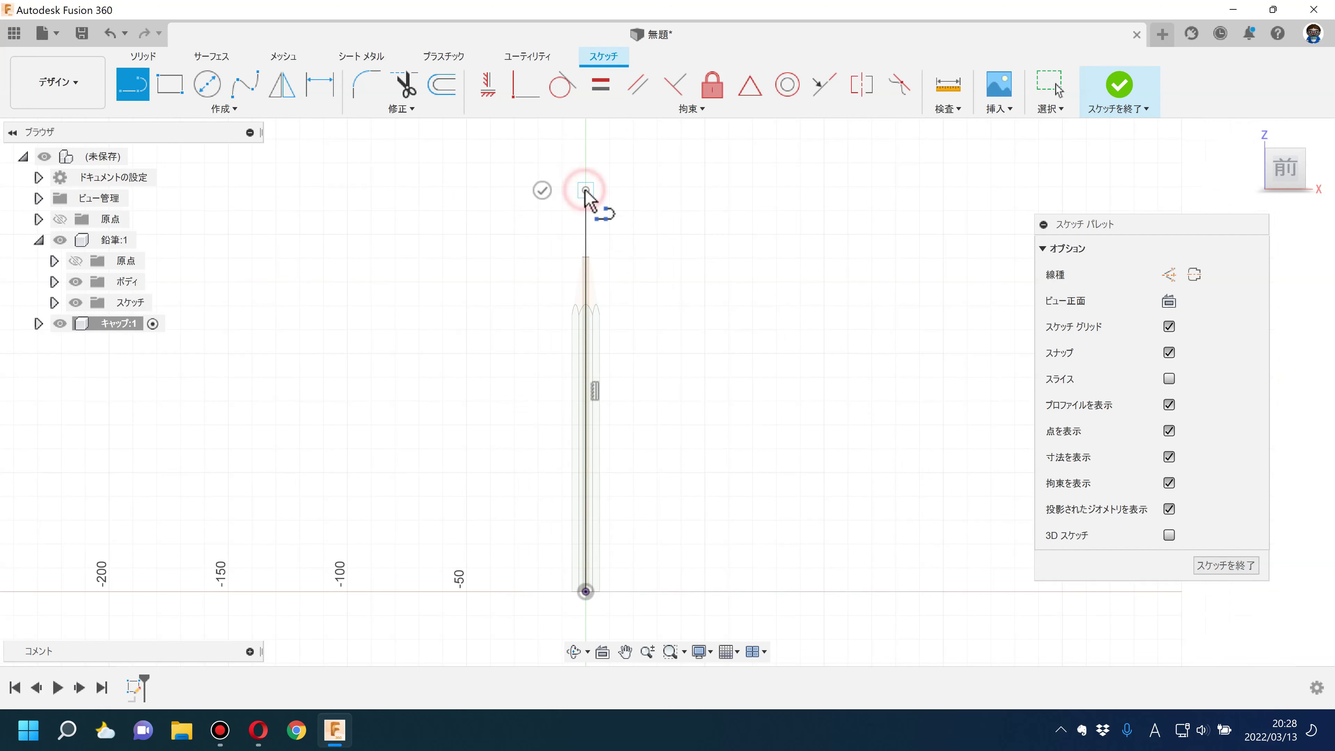
key(Escape)
Step: Convert the vertical line into a centerline
click(1195, 279)
click(620, 250)
scroll(618, 255, up, 3)
scroll(575, 293, up, 2)
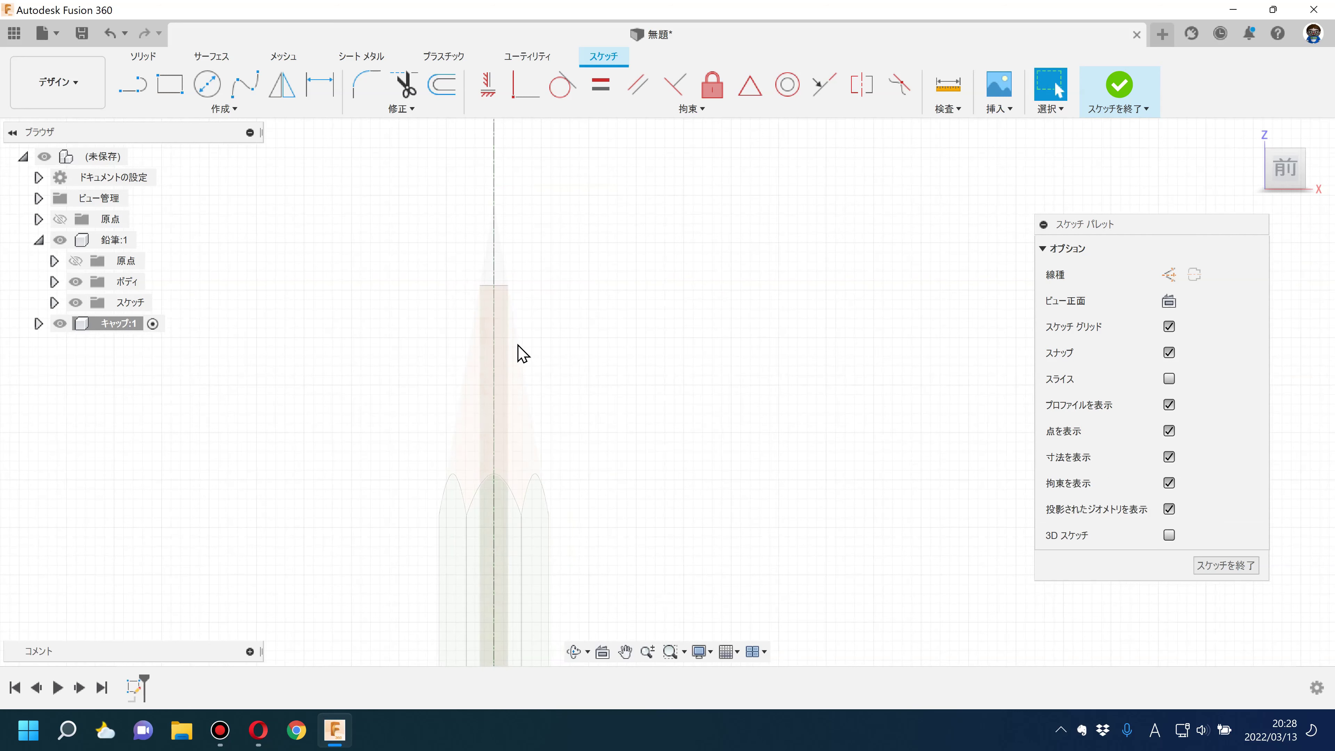
click(220, 108)
mouse_move(167, 372)
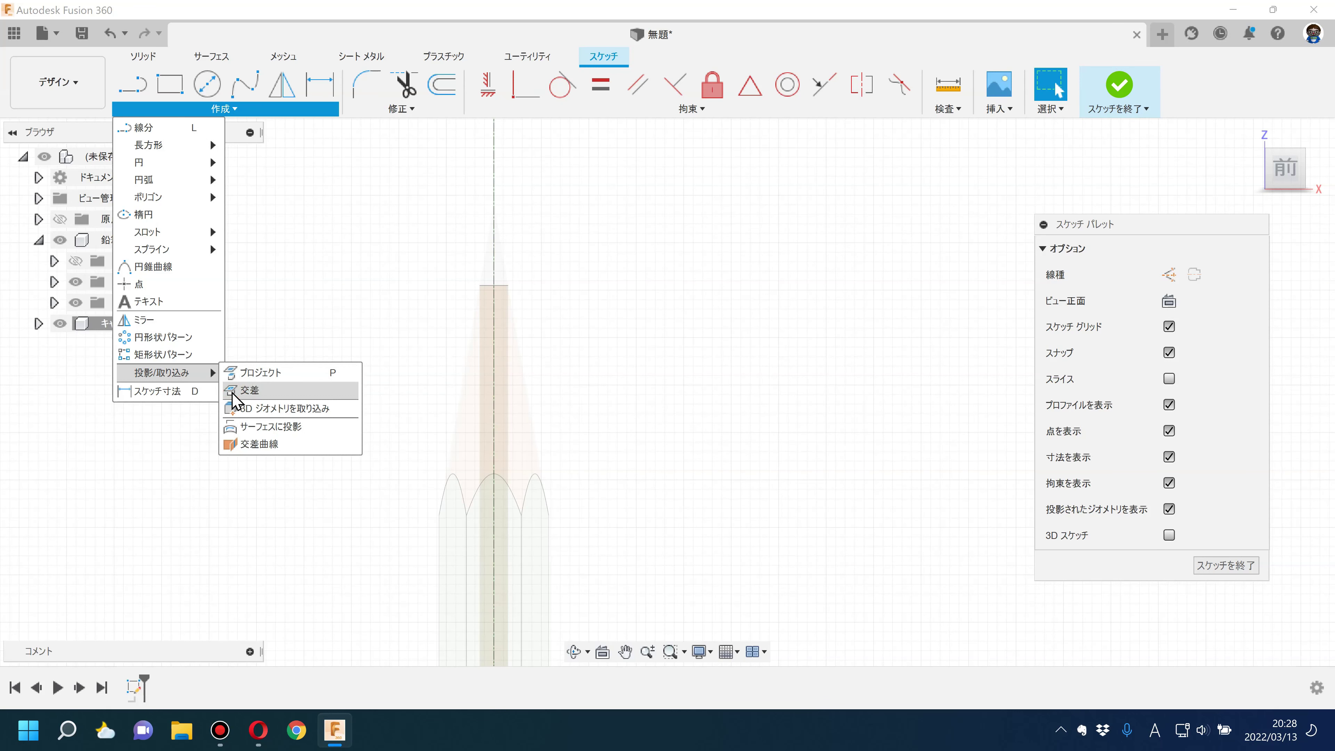
Step: Intersect the pencil body and tip body with the sketch plane
click(243, 390)
click(1096, 272)
click(496, 277)
click(518, 426)
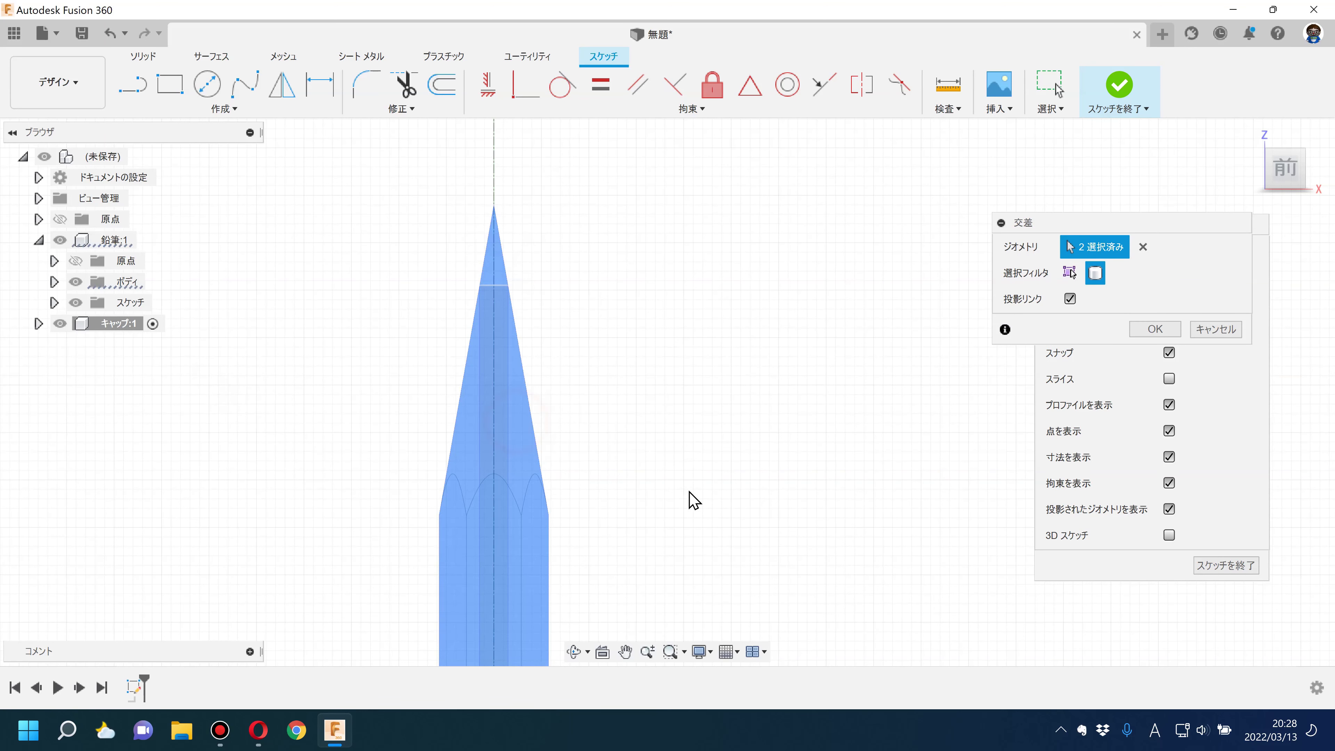
click(1152, 329)
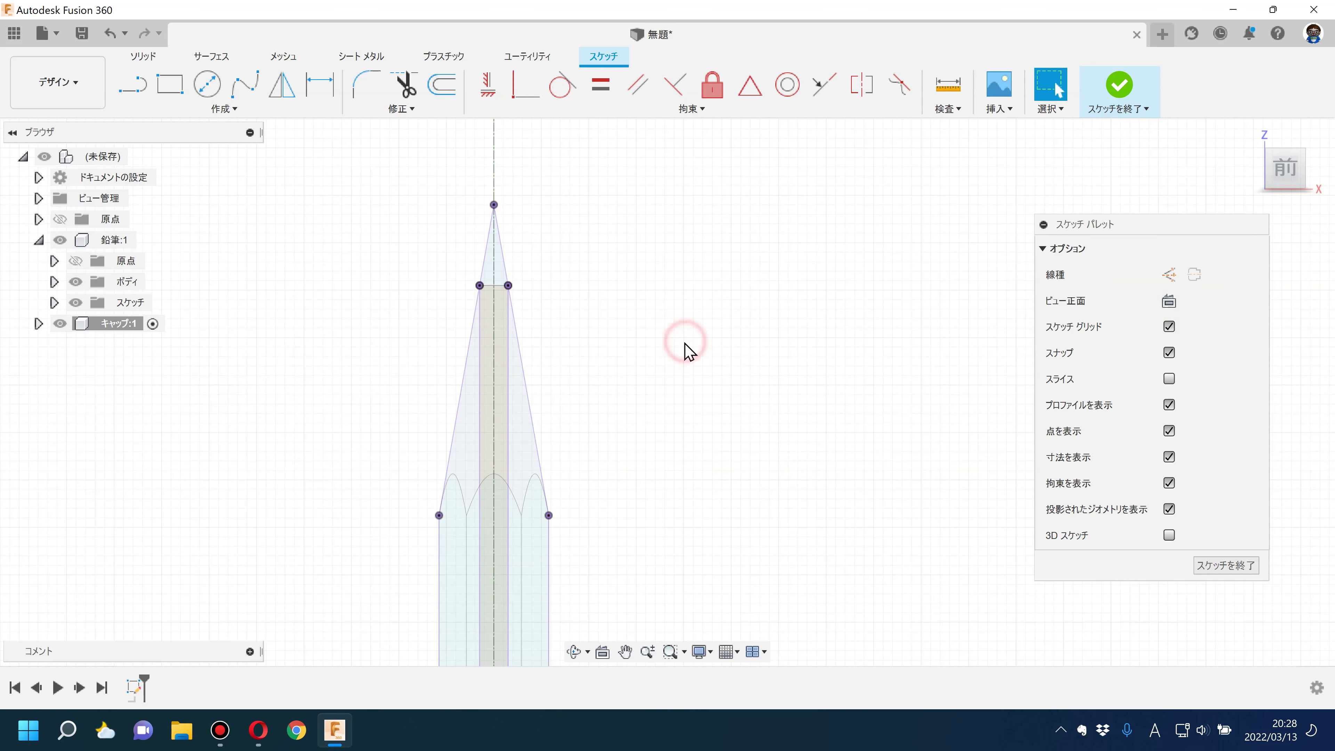
Step: Hide the 鉛筆:1 pencil component, leaving the projected outline visible
click(59, 240)
middle_drag(380, 286, 363, 311)
drag(362, 311, 370, 321)
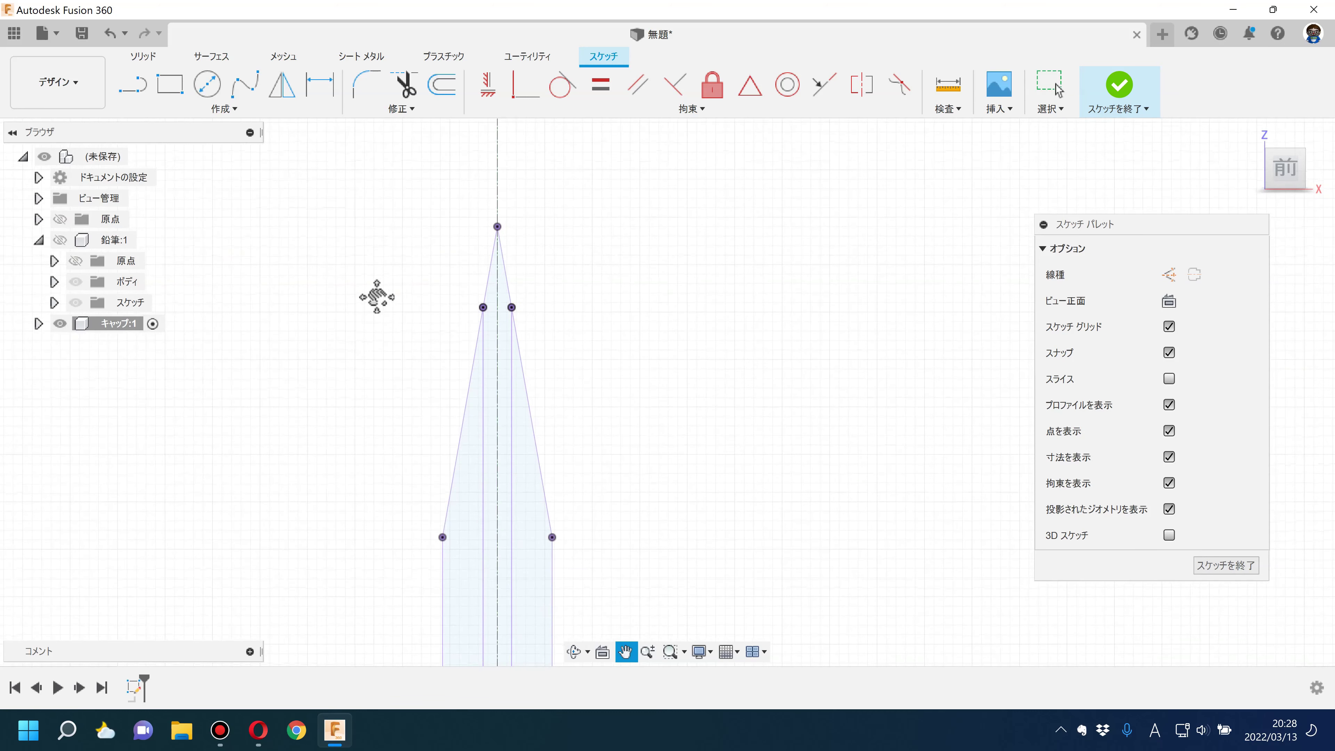
key(Escape)
key(alt+Tab)
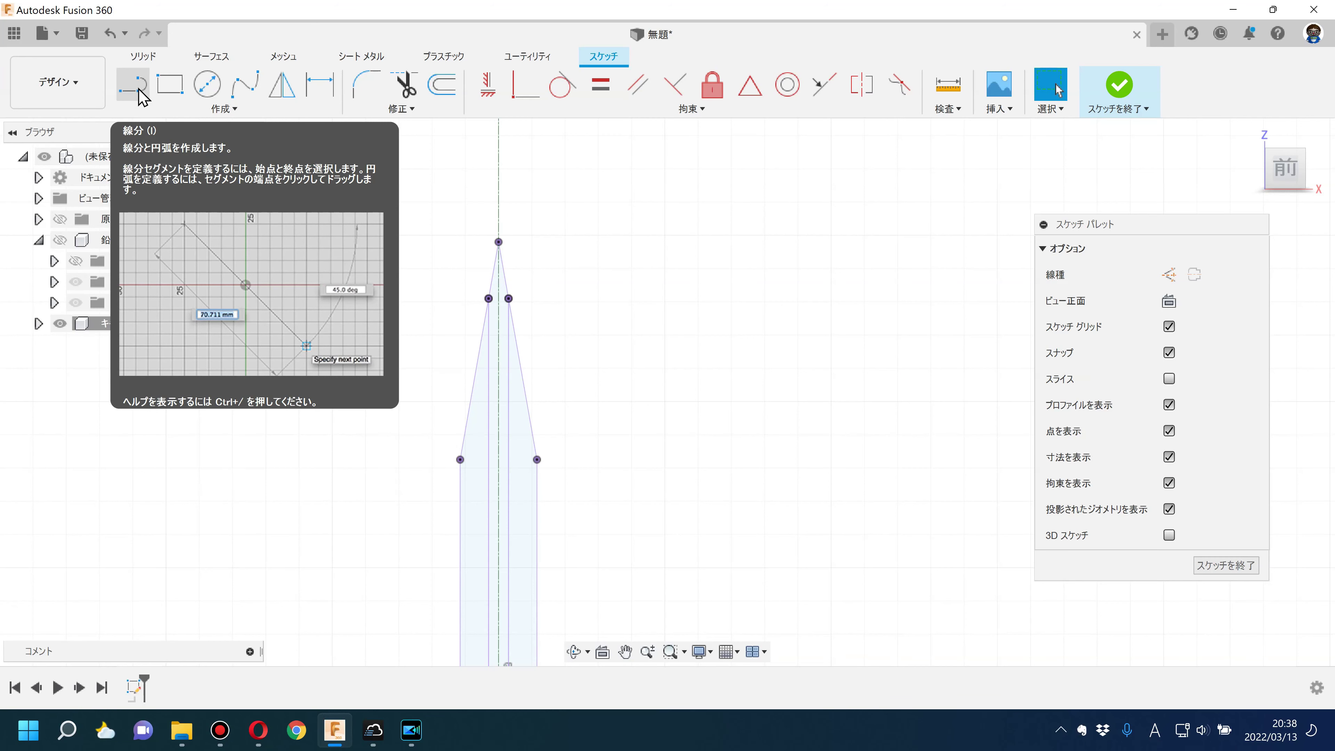
Step: Draw a vertical side line beside the tip, continuing into an arc over the top
click(141, 96)
scroll(310, 351, down, 2)
middle_drag(310, 351, 387, 328)
scroll(420, 402, down, 2)
mouse_move(420, 403)
middle_down()
mouse_move(405, 390)
mouse_move(457, 419)
middle_up()
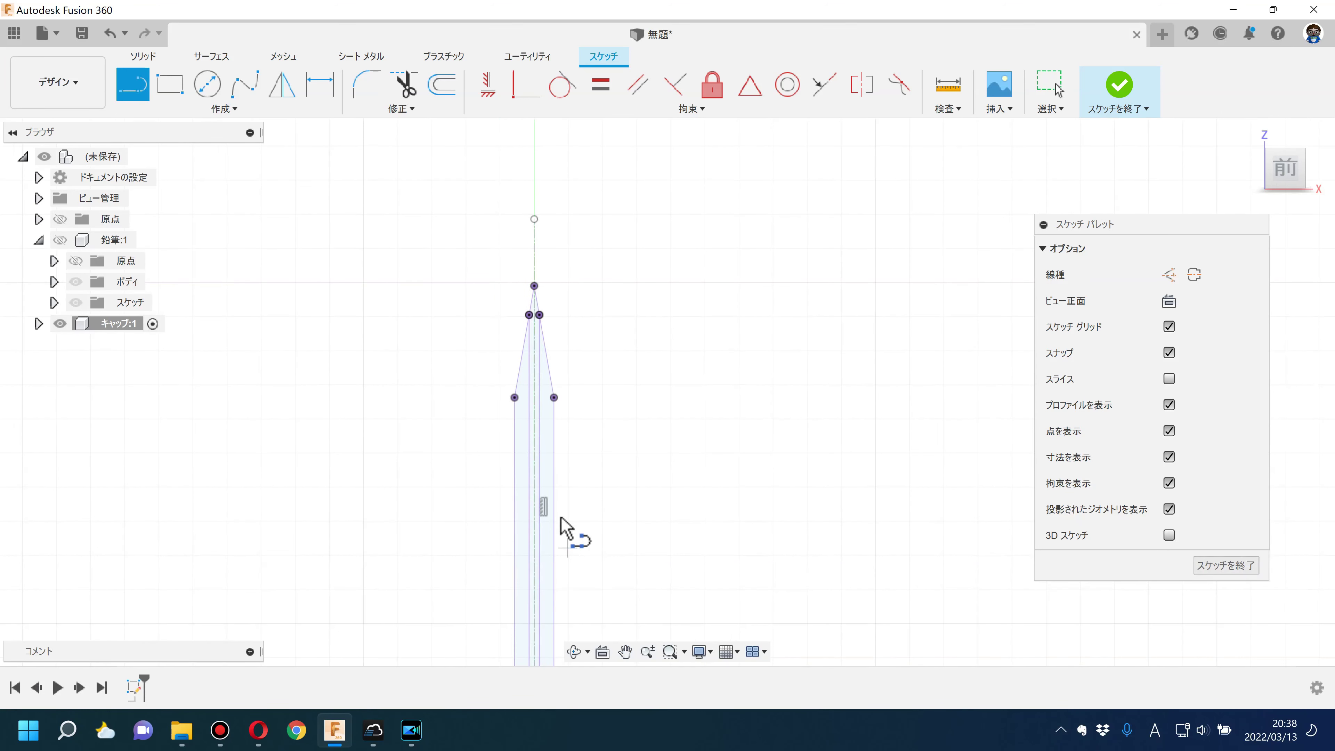
click(573, 538)
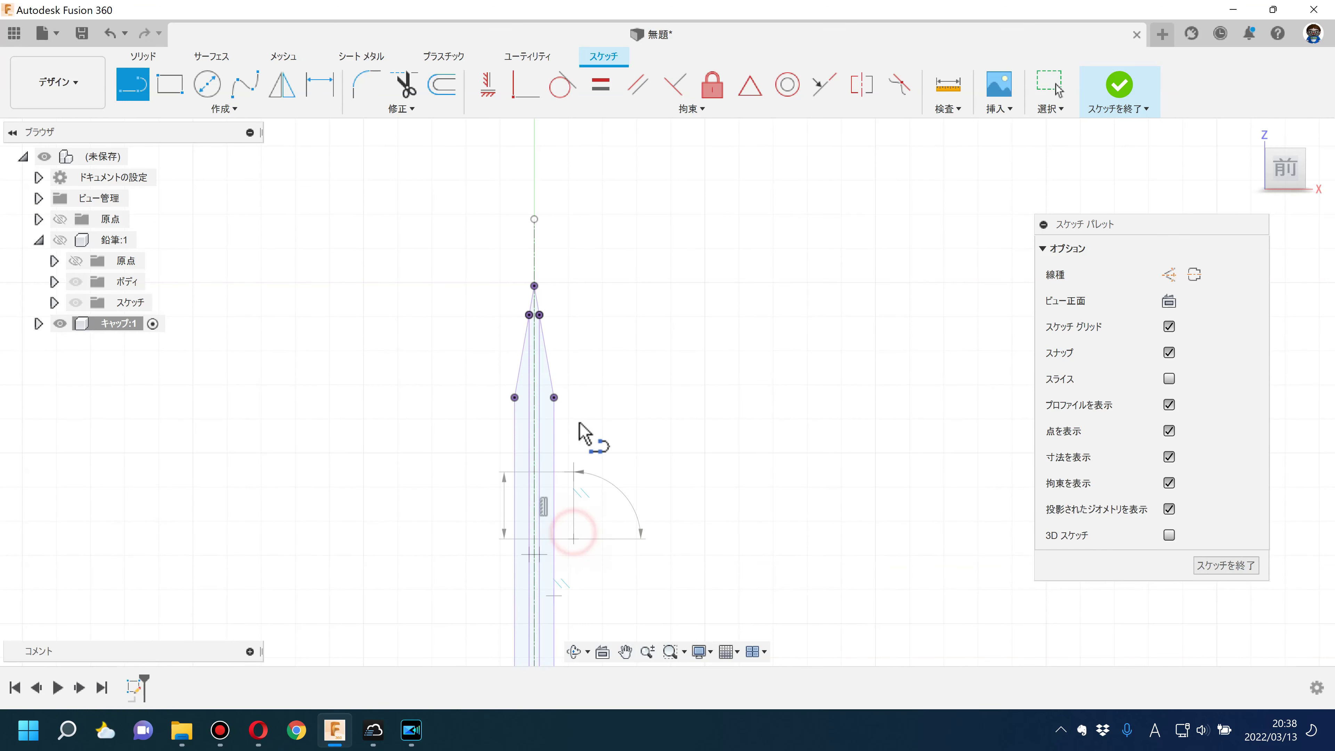
click(573, 388)
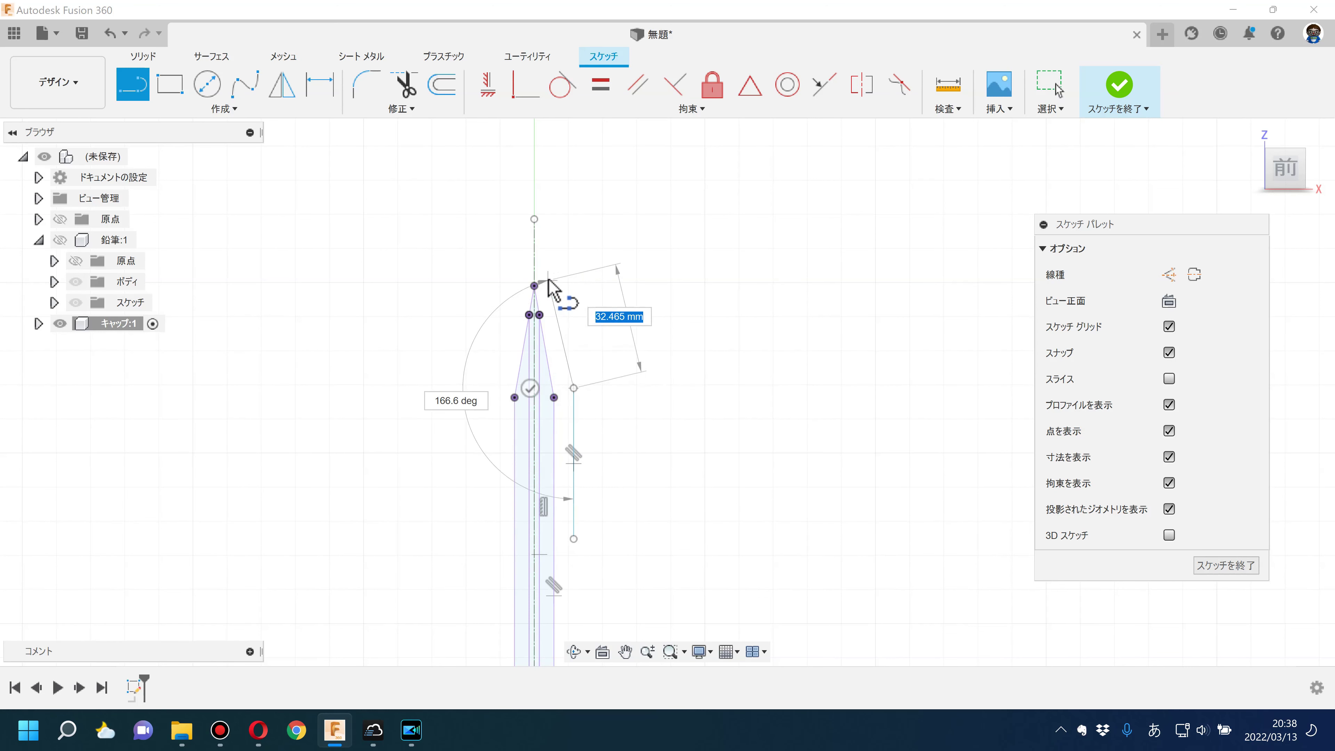
scroll(546, 281, up, 3)
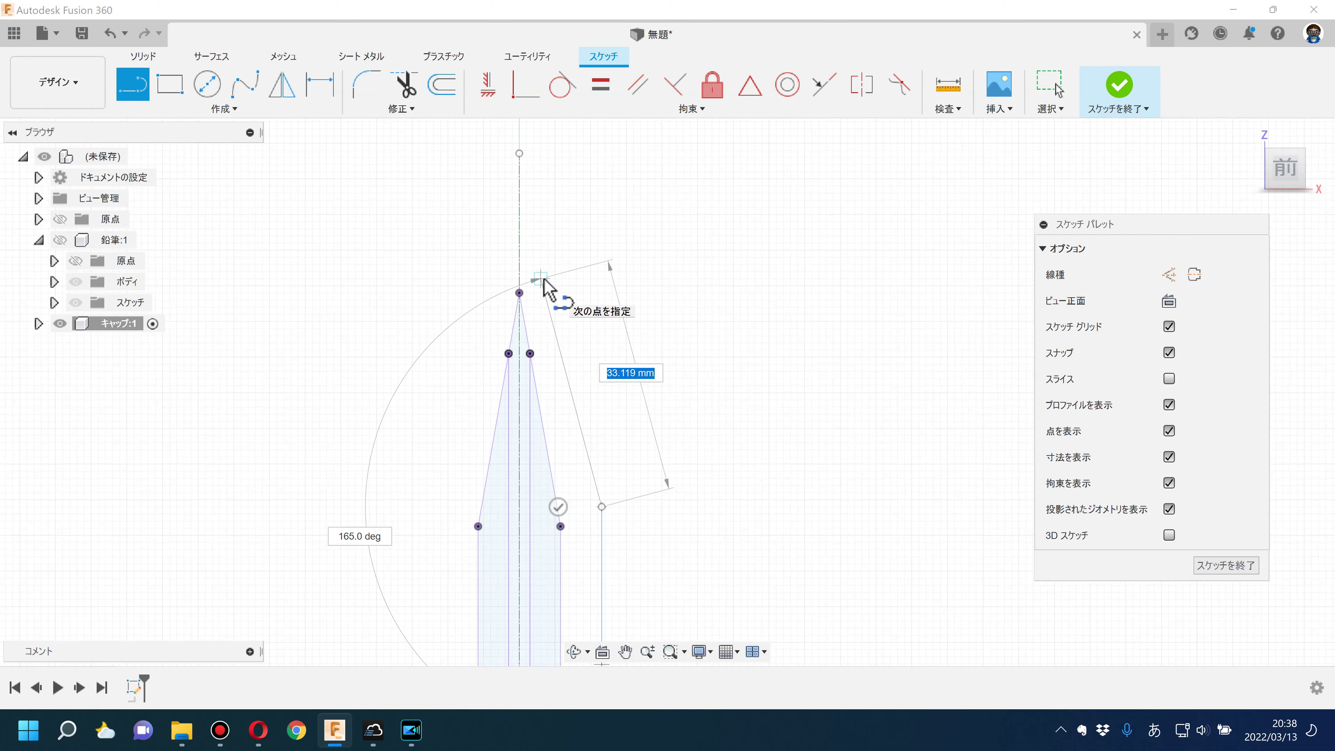
click(544, 286)
drag(544, 287, 519, 250)
Step: Align the arc centre vertically with the centreline, then extend the side line and adjust the arc junction
scroll(504, 258, up, 3)
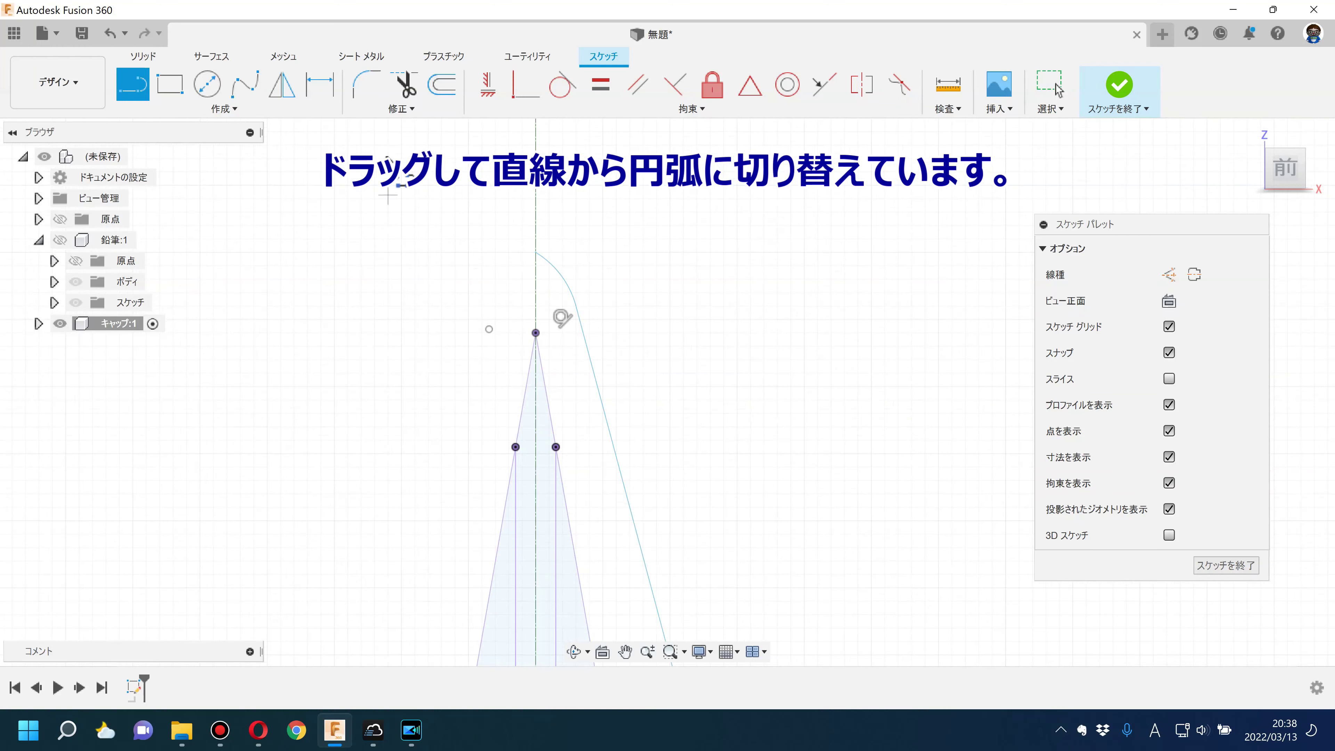
click(520, 95)
click(489, 329)
click(536, 298)
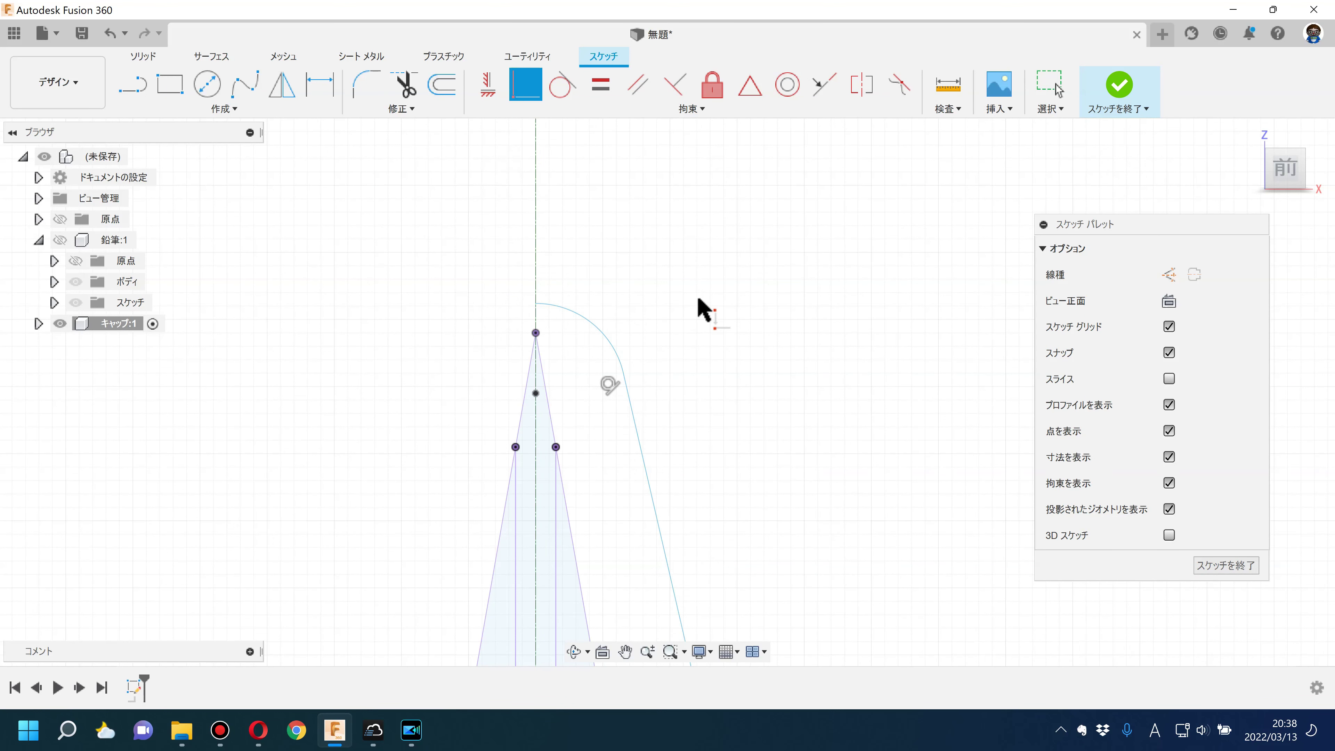
middle_drag(663, 398, 653, 457)
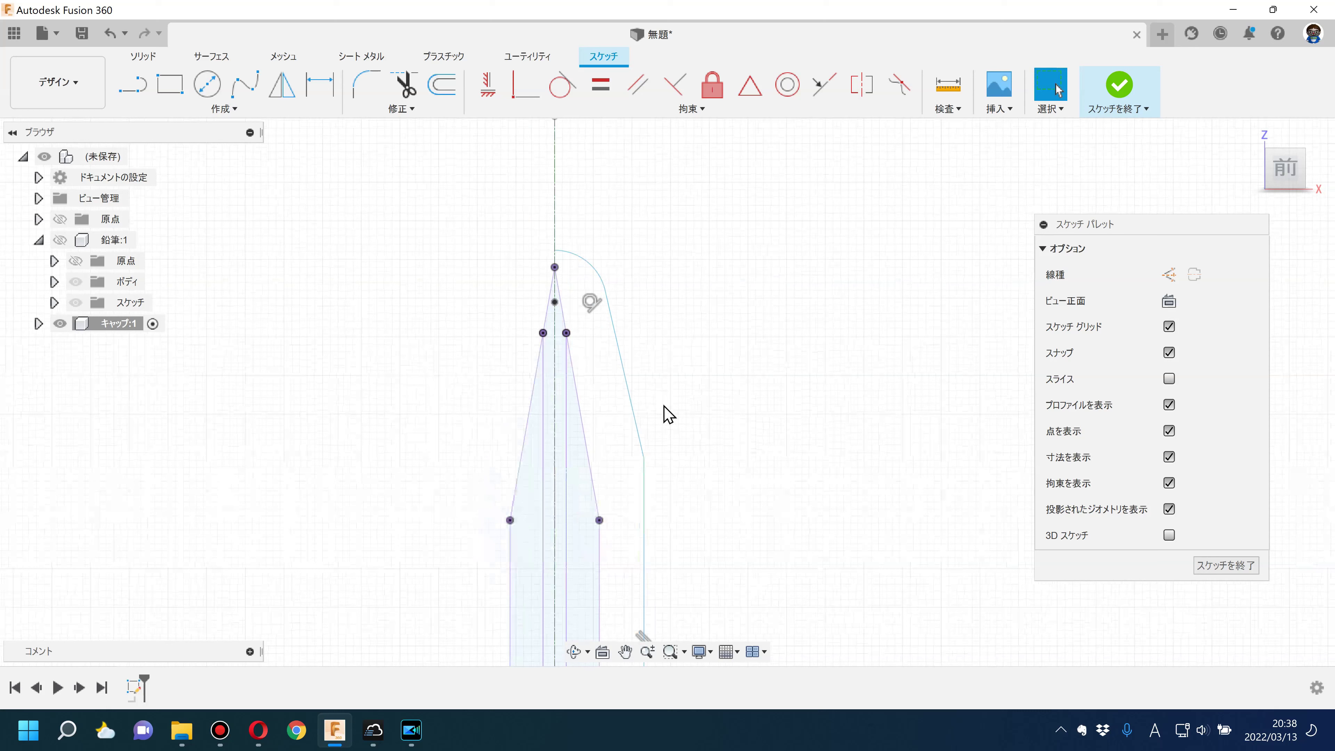
drag(639, 469, 609, 579)
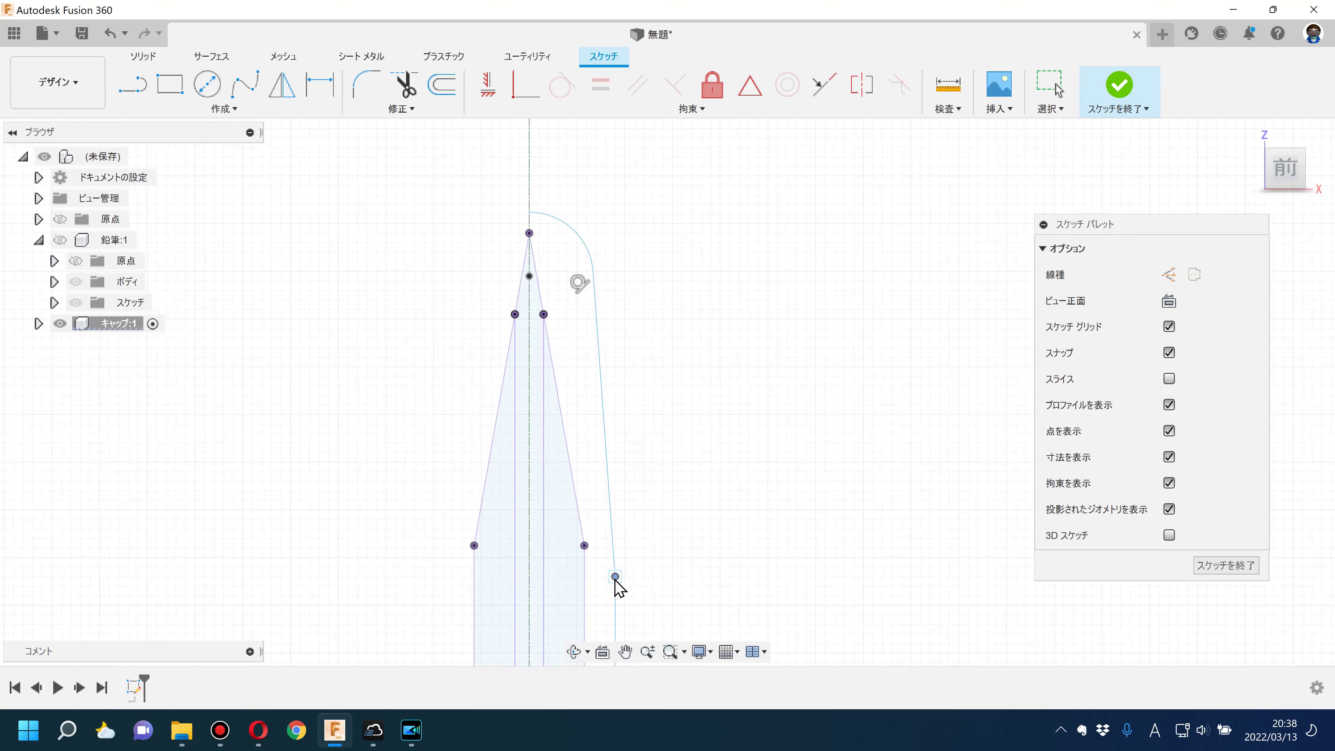
scroll(609, 578, up, 1)
drag(590, 236, 566, 226)
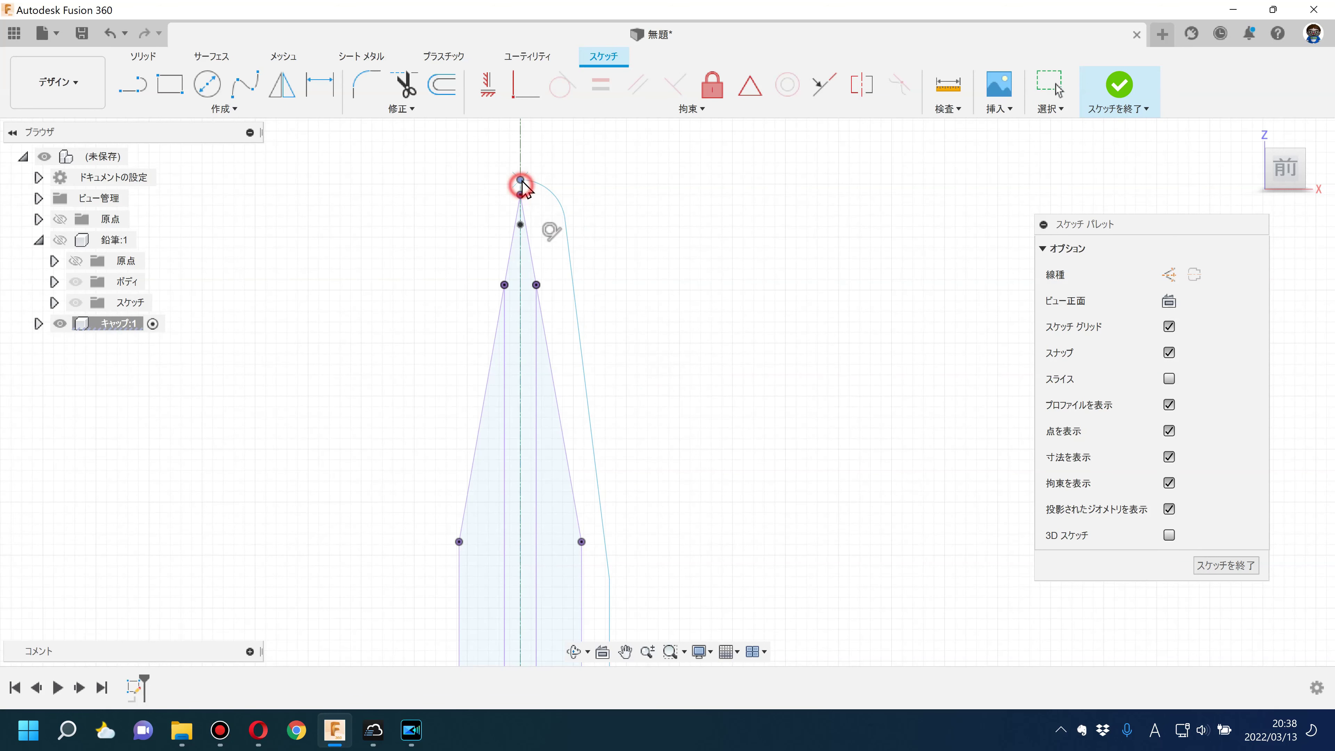
key(d)
click(404, 128)
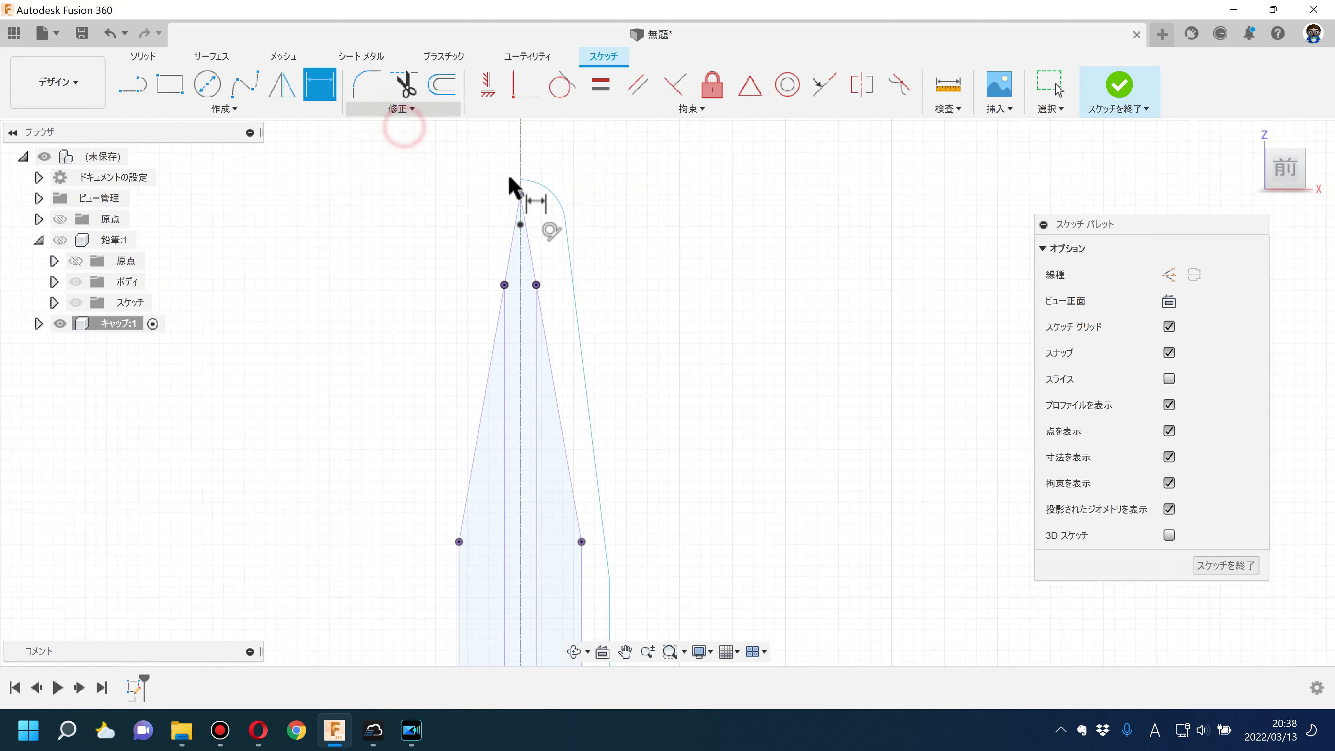
Step: Dimension the gap from the cap top to the tip apex, first 1 mm, then 3 mm
scroll(513, 185, up, 3)
click(530, 173)
click(422, 192)
text(1)
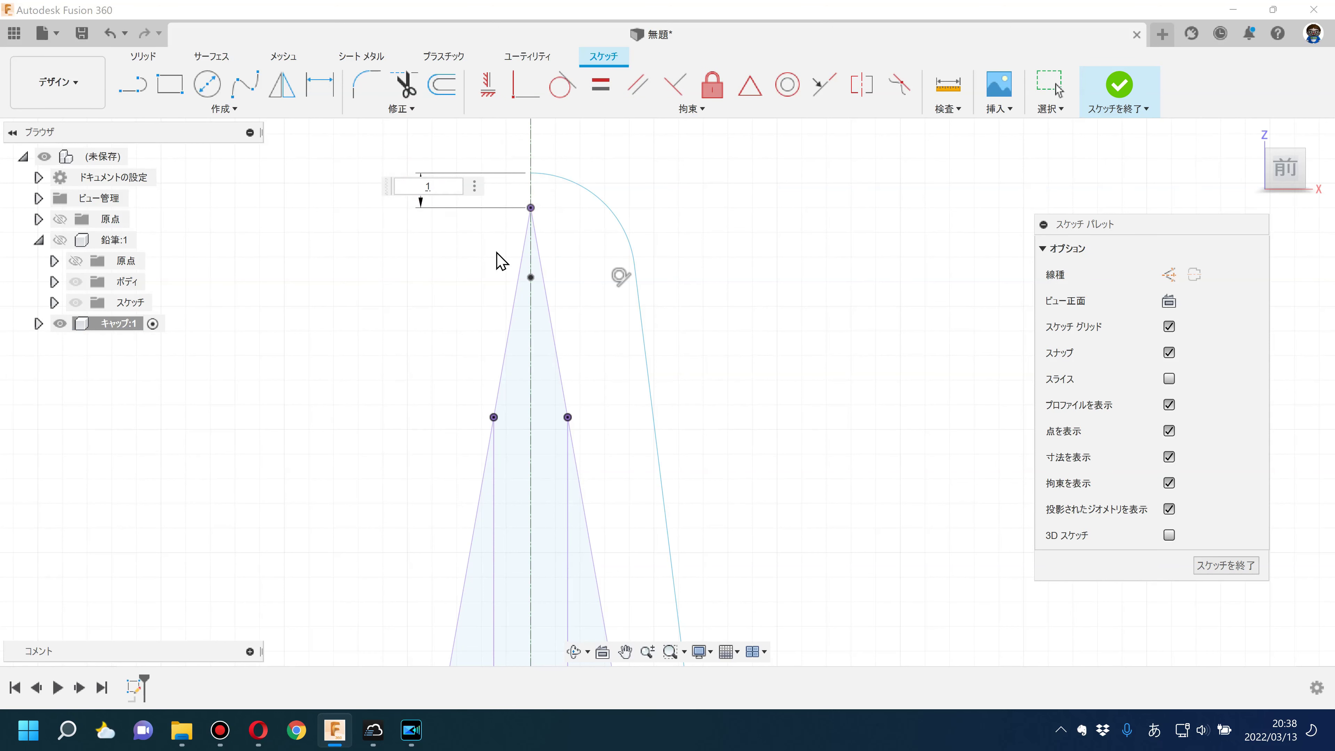
key(Return)
scroll(382, 339, down, 2)
scroll(395, 391, down, 1)
middle_drag(417, 334, 566, 298)
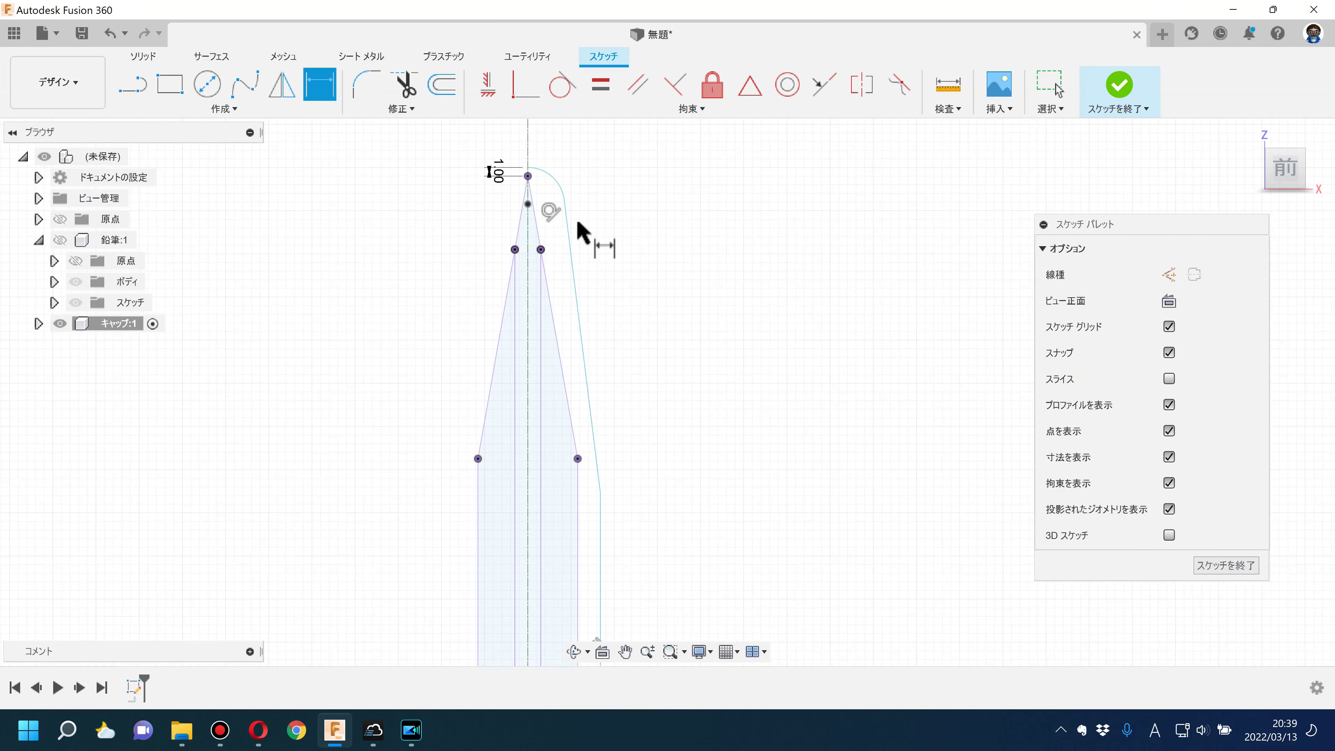
double_click(497, 172)
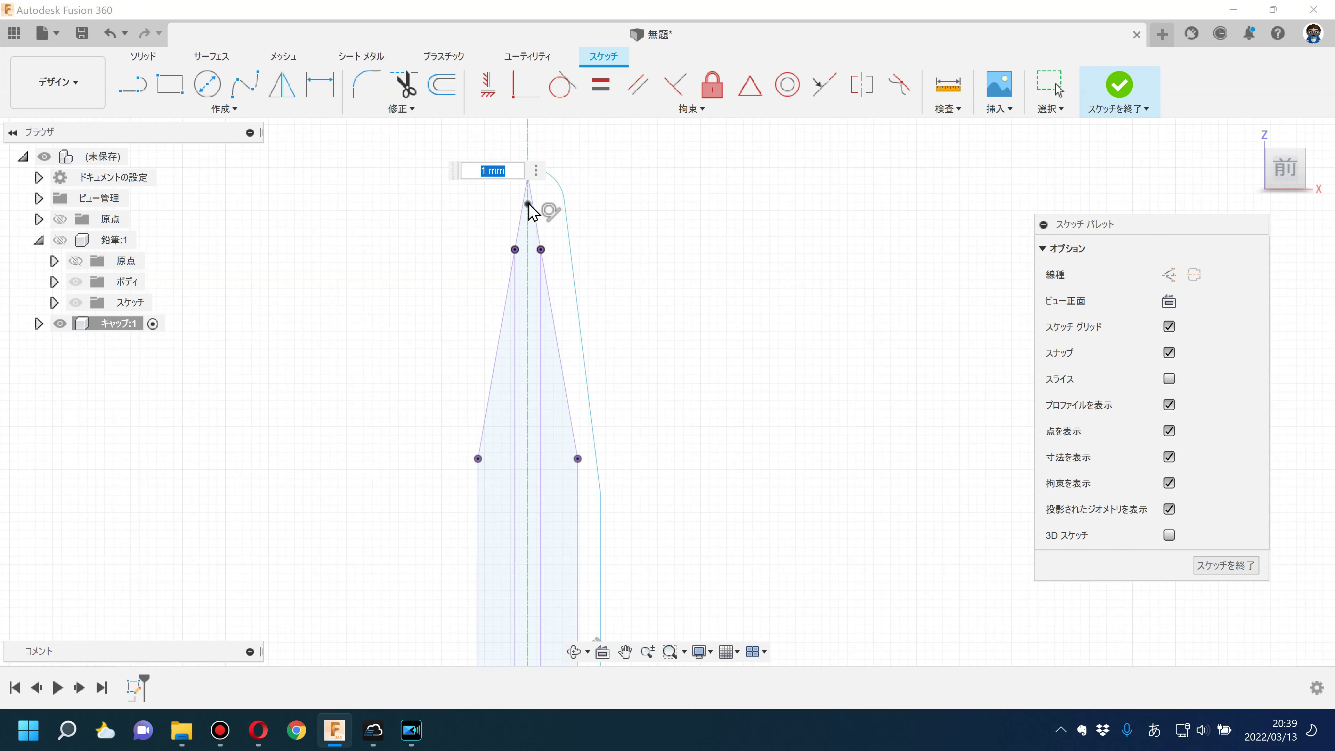
key(Return)
scroll(396, 262, down, 1)
scroll(473, 363, down, 1)
scroll(574, 378, up, 1)
scroll(611, 283, down, 1)
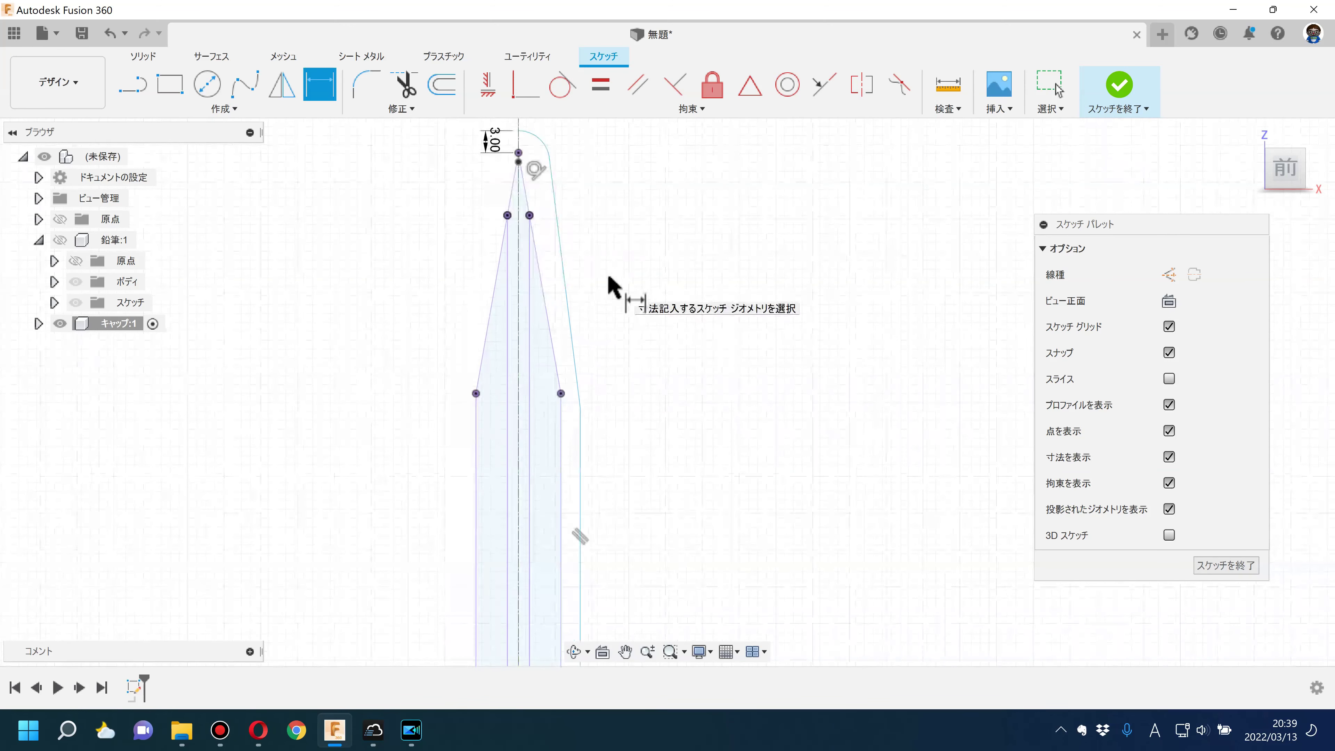
key(Escape)
Step: Reposition the cap's side line near the tip and constrain it vertical
drag(580, 405, 573, 394)
scroll(599, 415, down, 1)
scroll(594, 383, up, 1)
drag(561, 377, 550, 374)
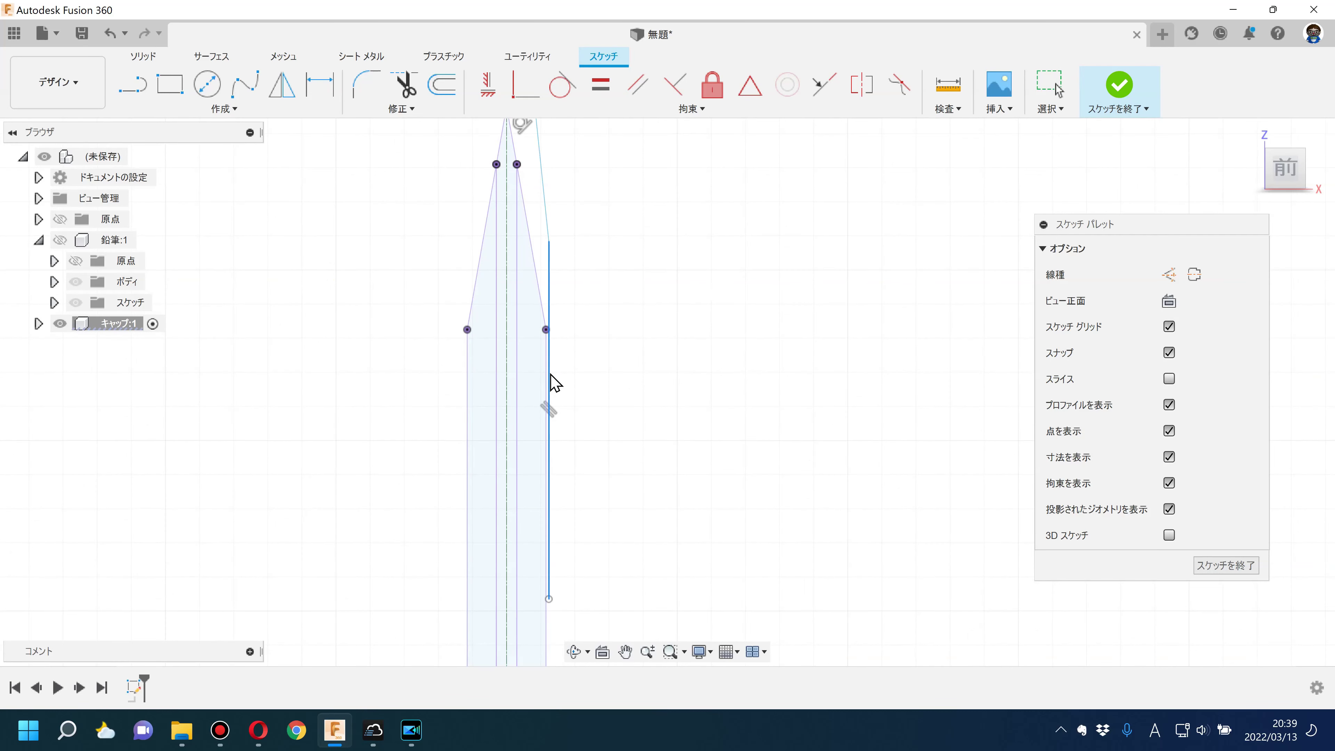
drag(550, 375, 554, 379)
click(616, 390)
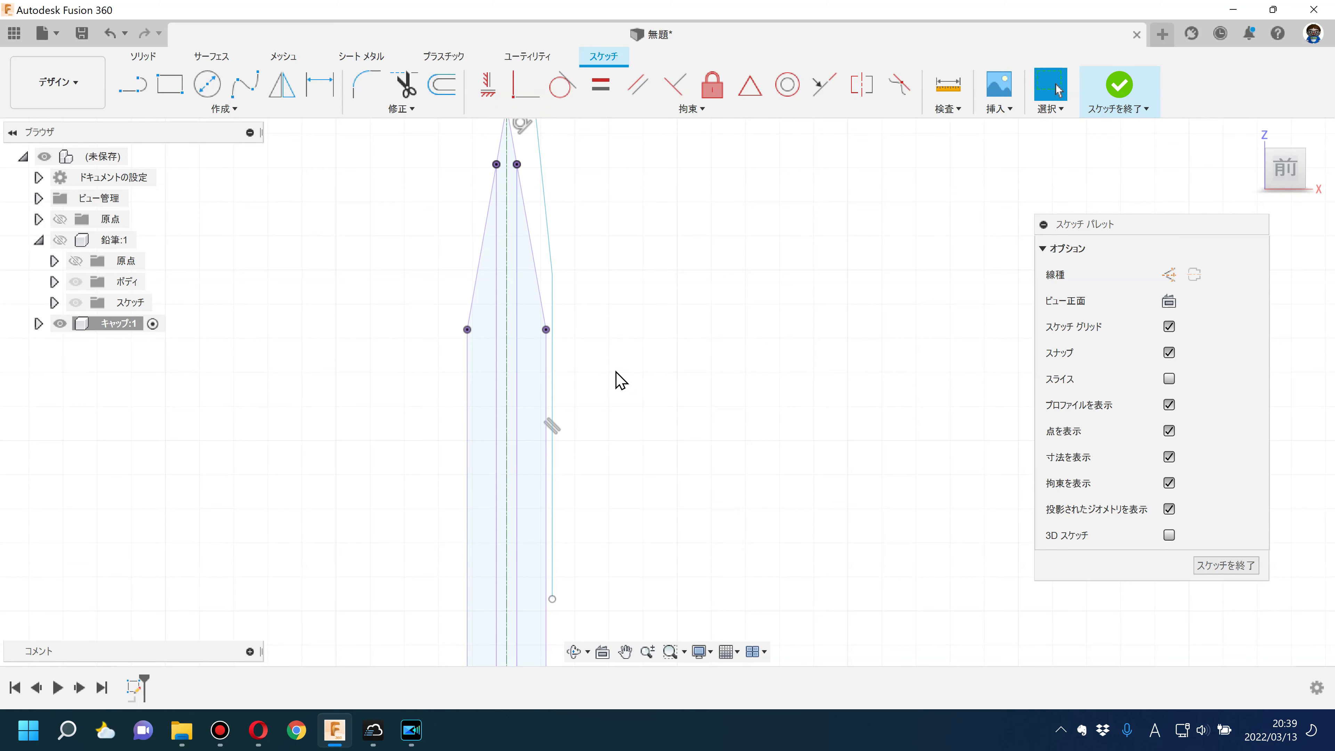
click(524, 84)
click(549, 341)
click(557, 348)
scroll(603, 347, down, 3)
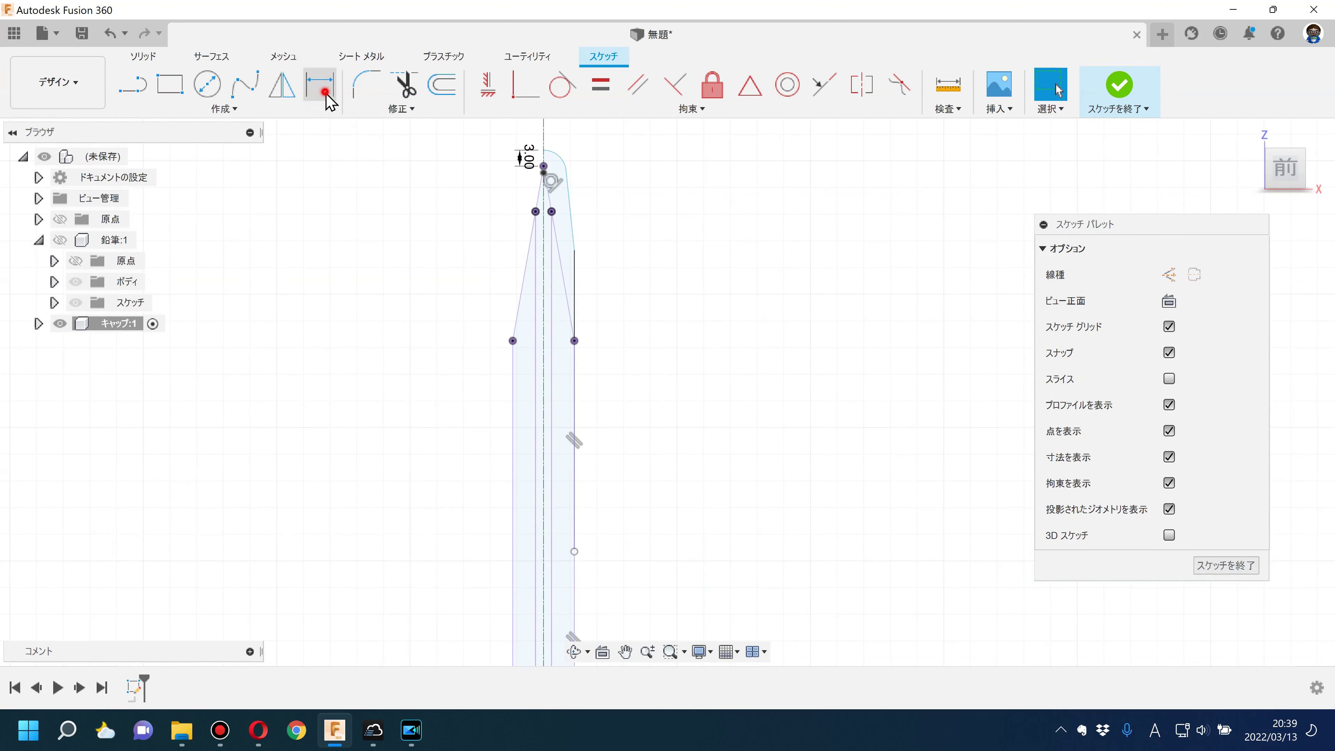
Step: Dimension the cap's straight side to 50 mm long
click(319, 87)
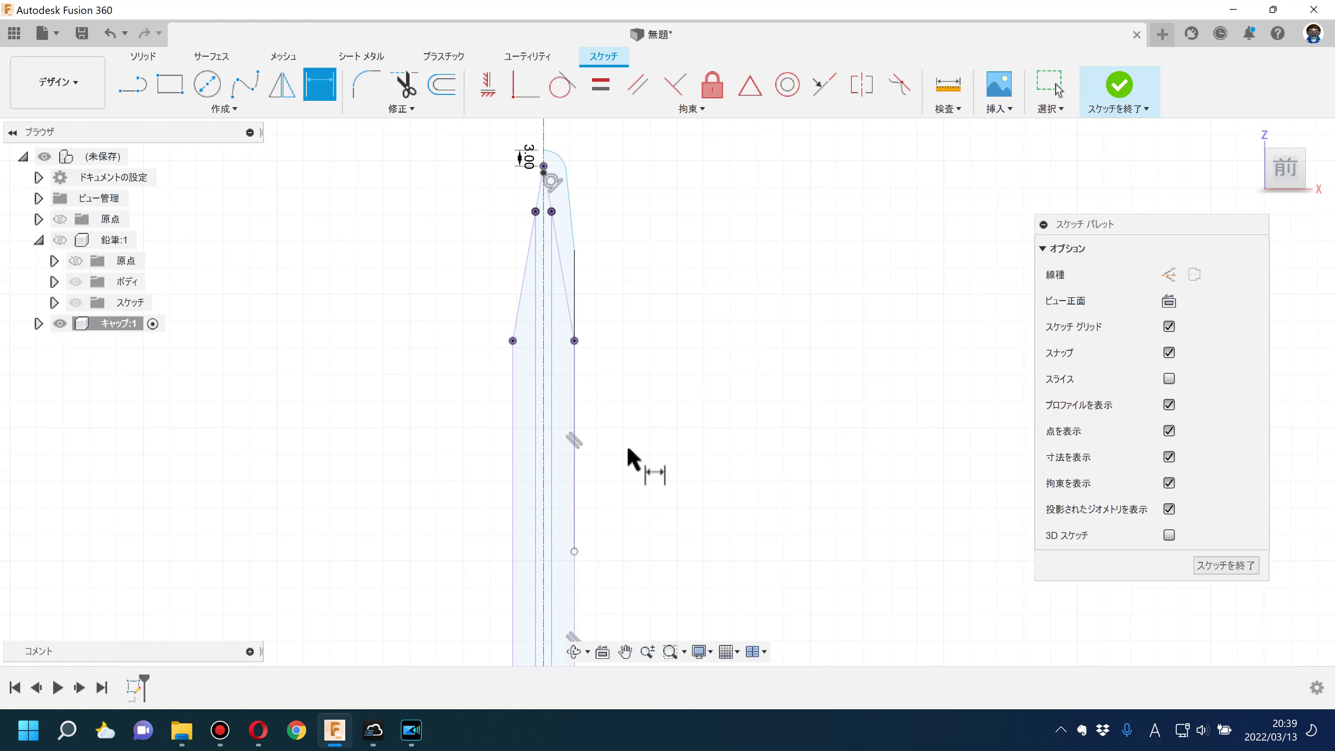
click(575, 341)
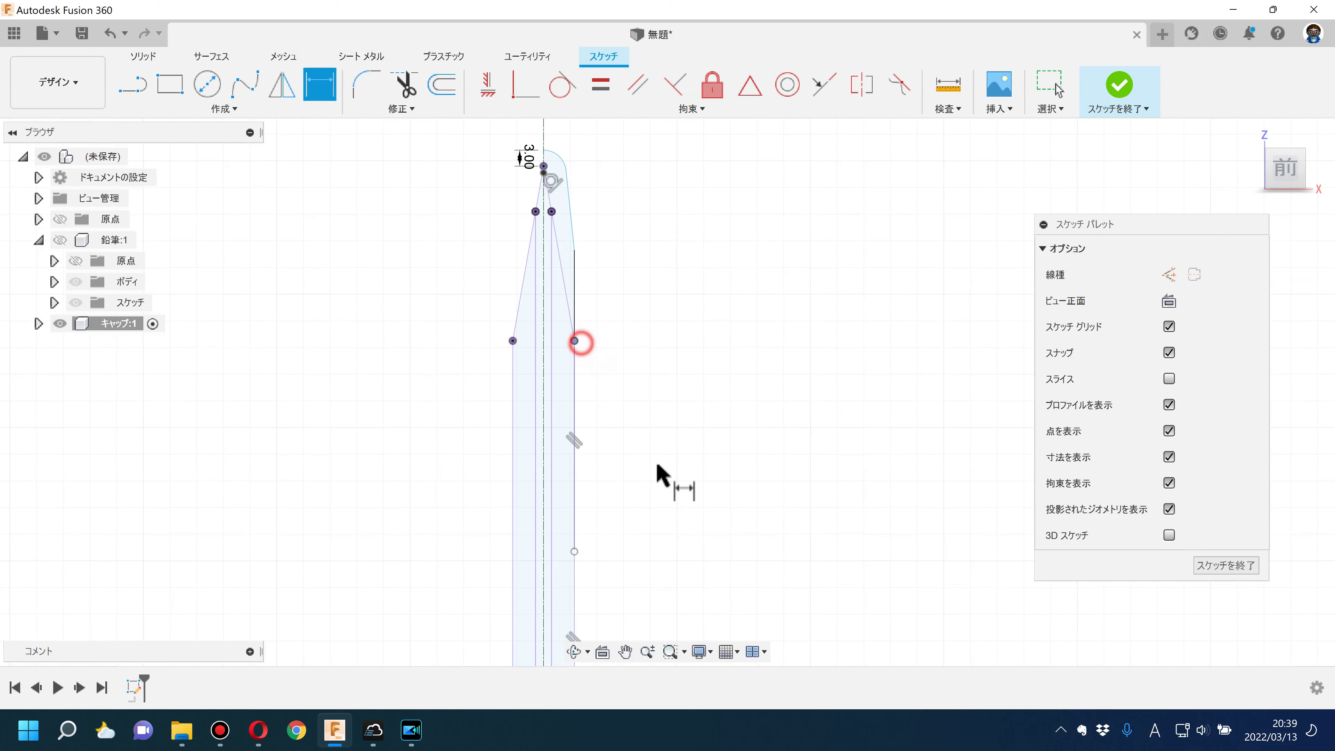
click(574, 553)
click(662, 506)
text(50)
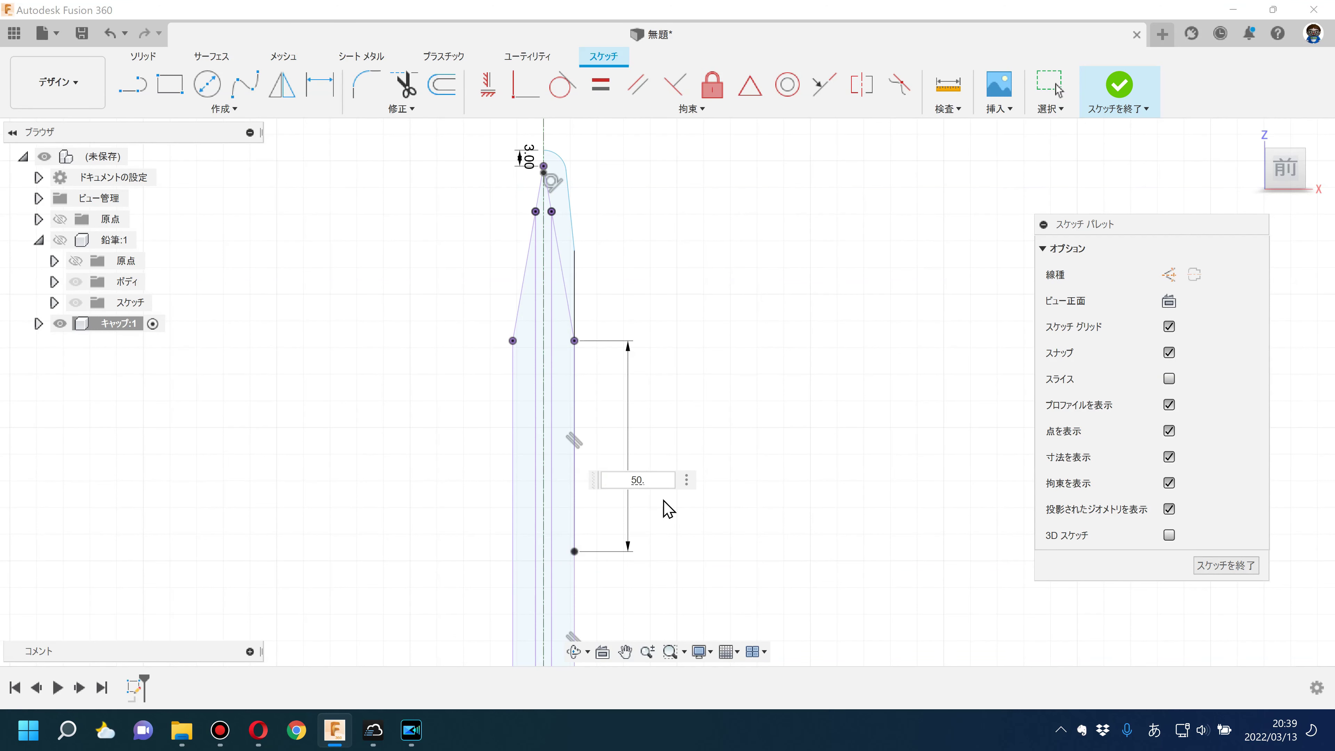
key(Return)
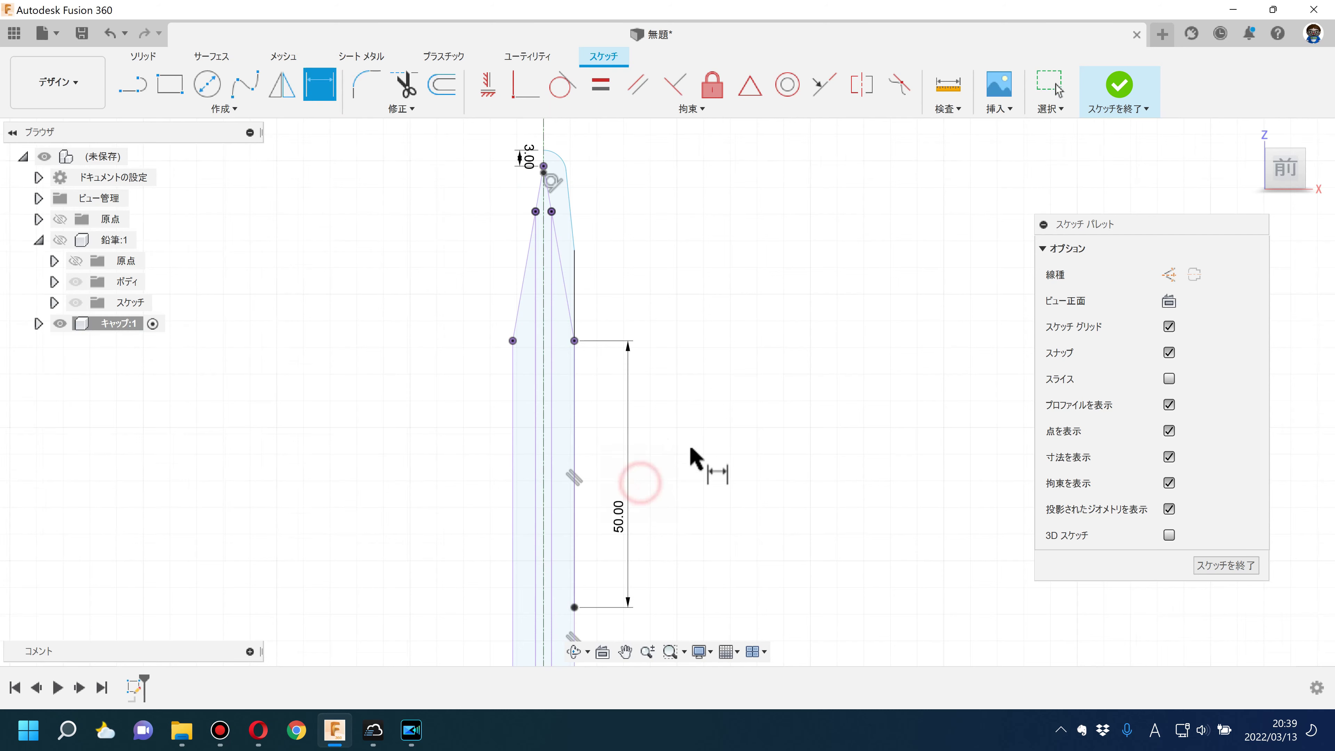
scroll(689, 461, down, 3)
scroll(694, 421, up, 5)
key(Escape)
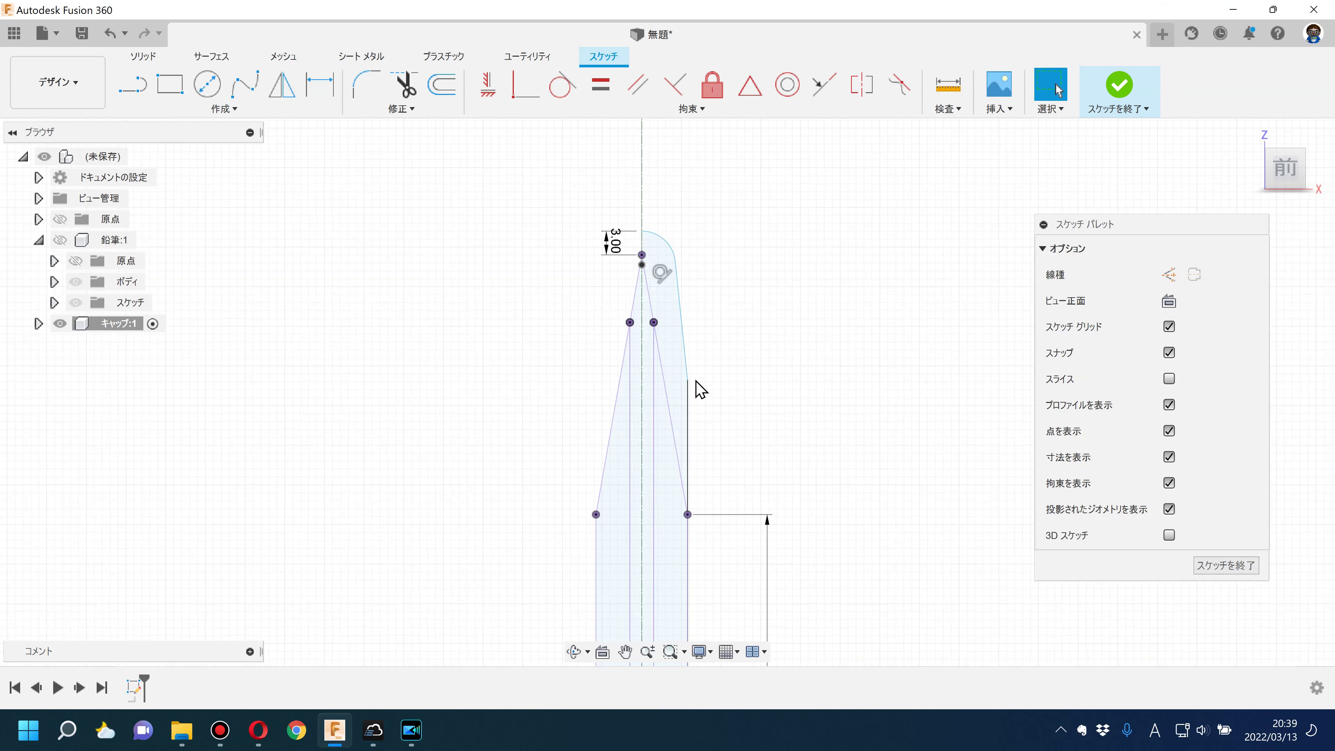
Step: Join the arc's end to the side line's top, then view the whole cap profile
click(688, 384)
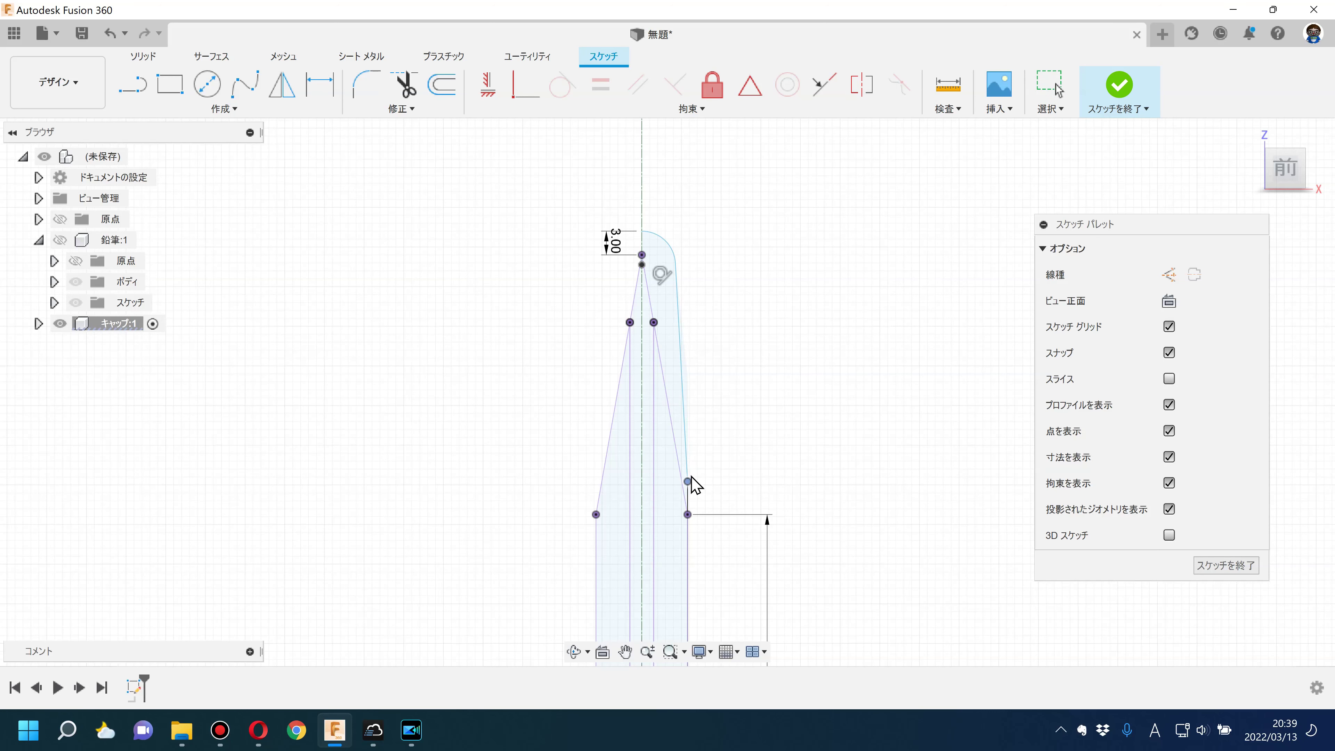
click(746, 475)
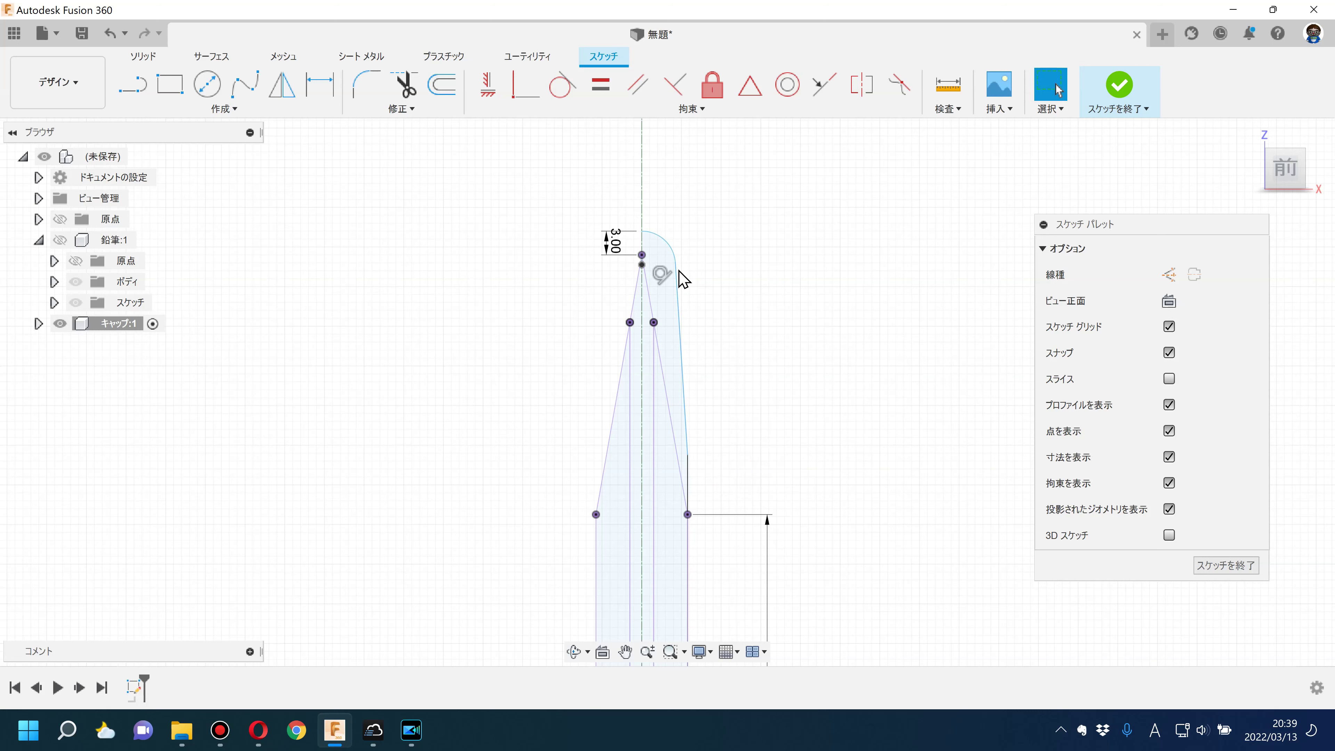
drag(677, 261, 671, 266)
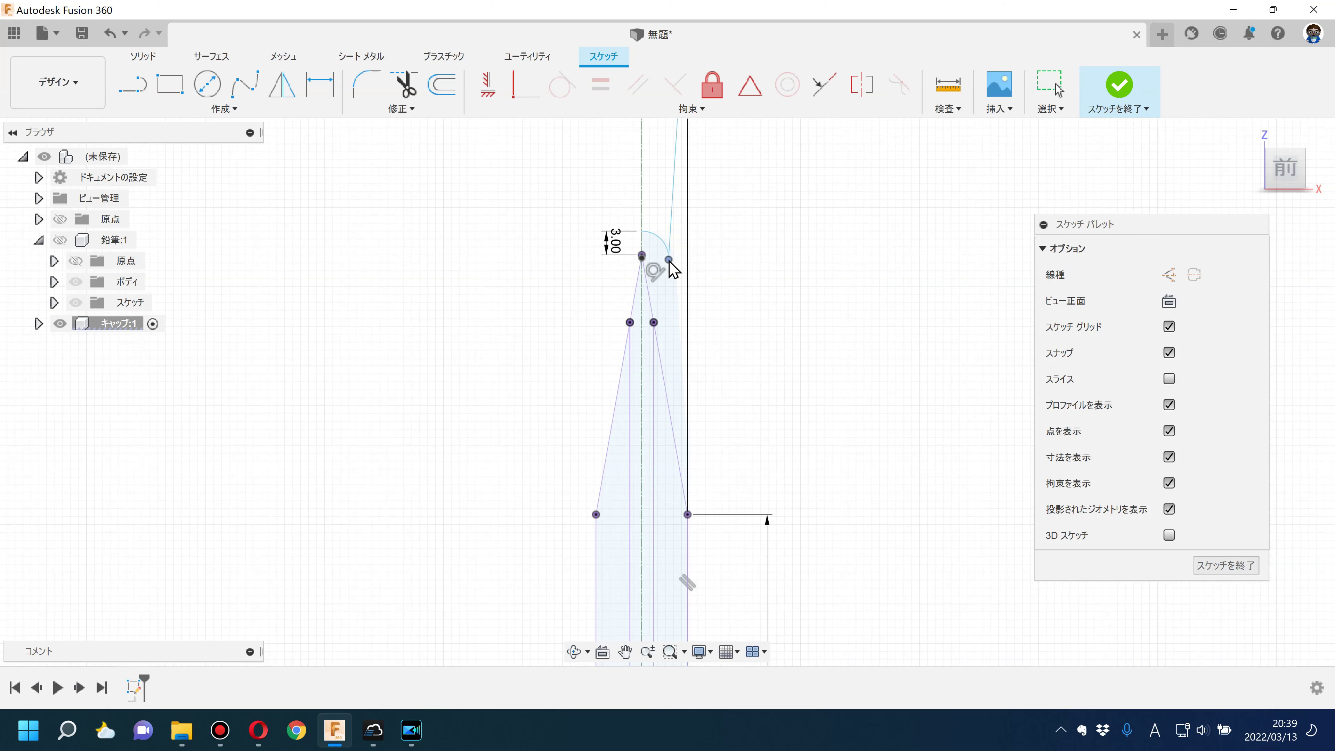
click(727, 302)
scroll(685, 272, up, 2)
drag(675, 246, 668, 243)
click(716, 251)
scroll(736, 328, down, 1)
scroll(691, 277, down, 1)
scroll(696, 327, down, 1)
scroll(694, 327, down, 1)
scroll(697, 352, down, 1)
scroll(700, 352, down, 1)
scroll(701, 354, down, 1)
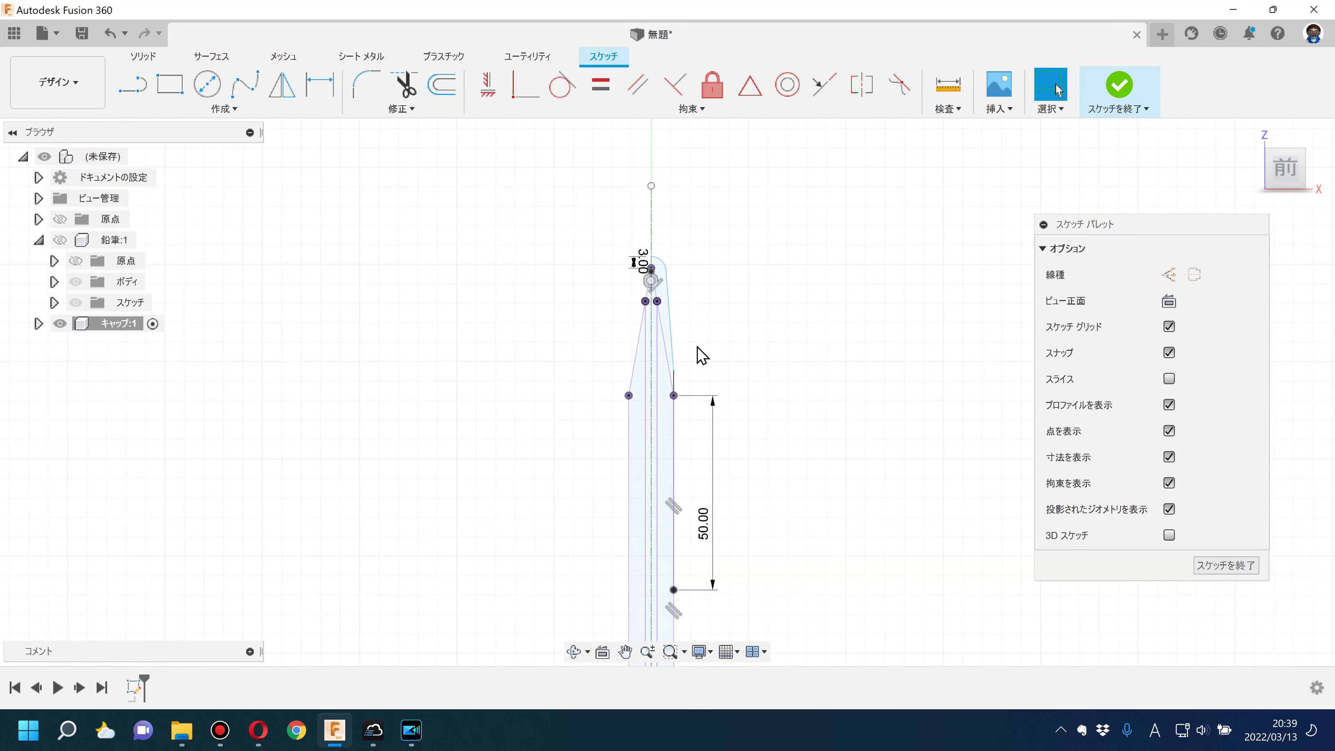
scroll(703, 355, up, 1)
scroll(702, 355, up, 1)
mouse_move(733, 277)
middle_down()
mouse_move(668, 242)
mouse_move(614, 301)
middle_up()
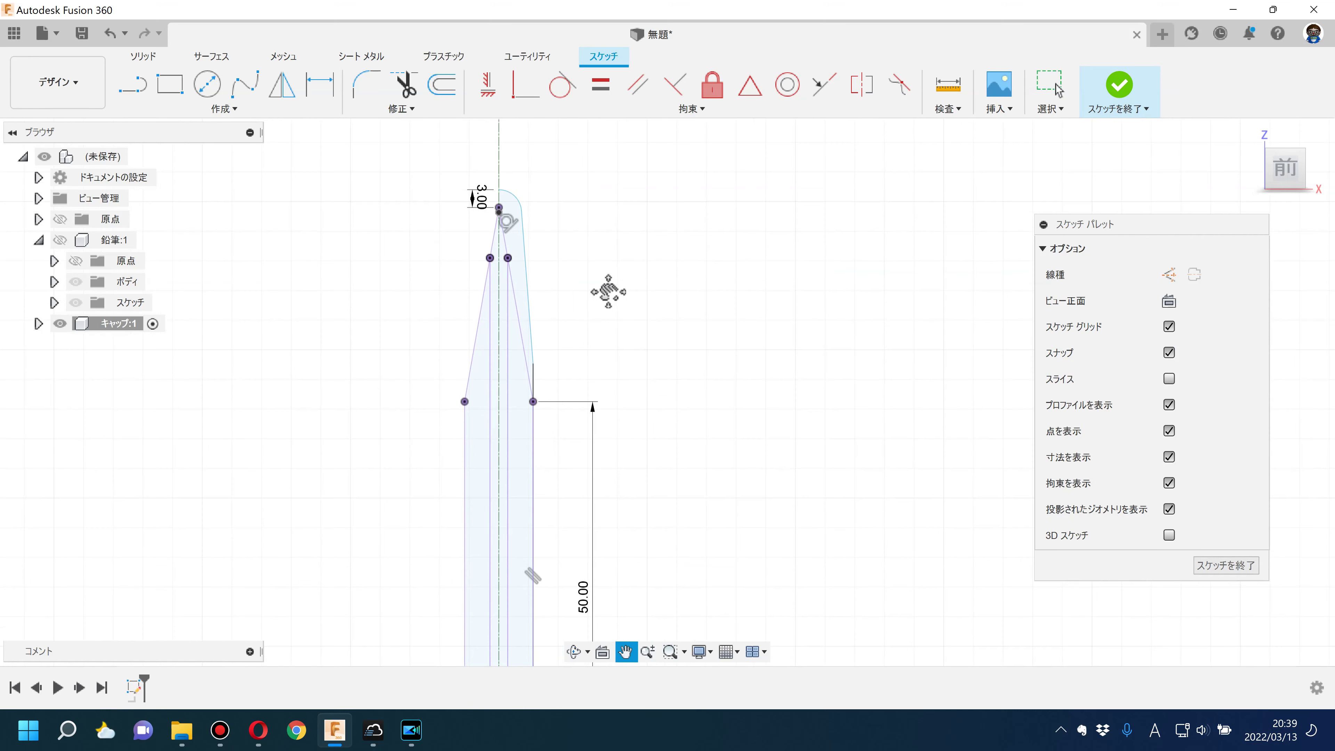
Step: Dimension the cap's outer side line at 5.0° from the centreline
click(442, 84)
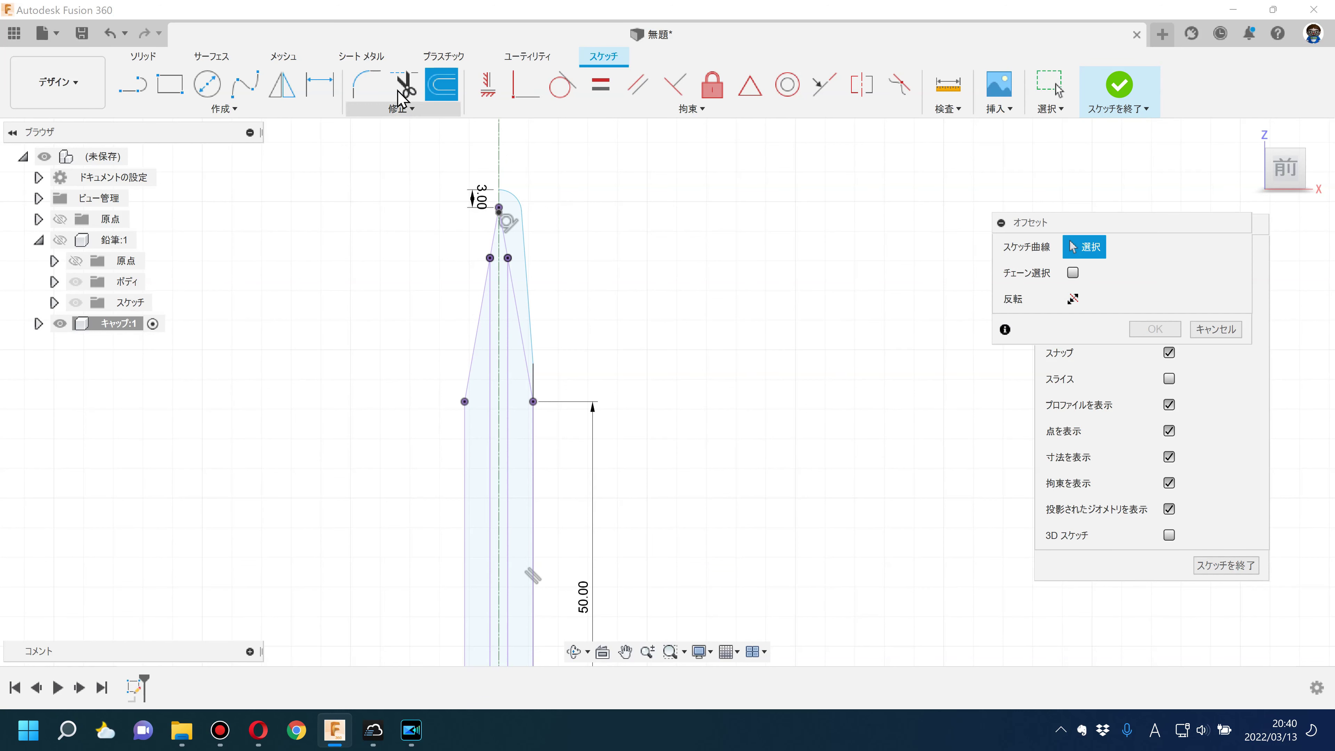
click(319, 84)
click(524, 261)
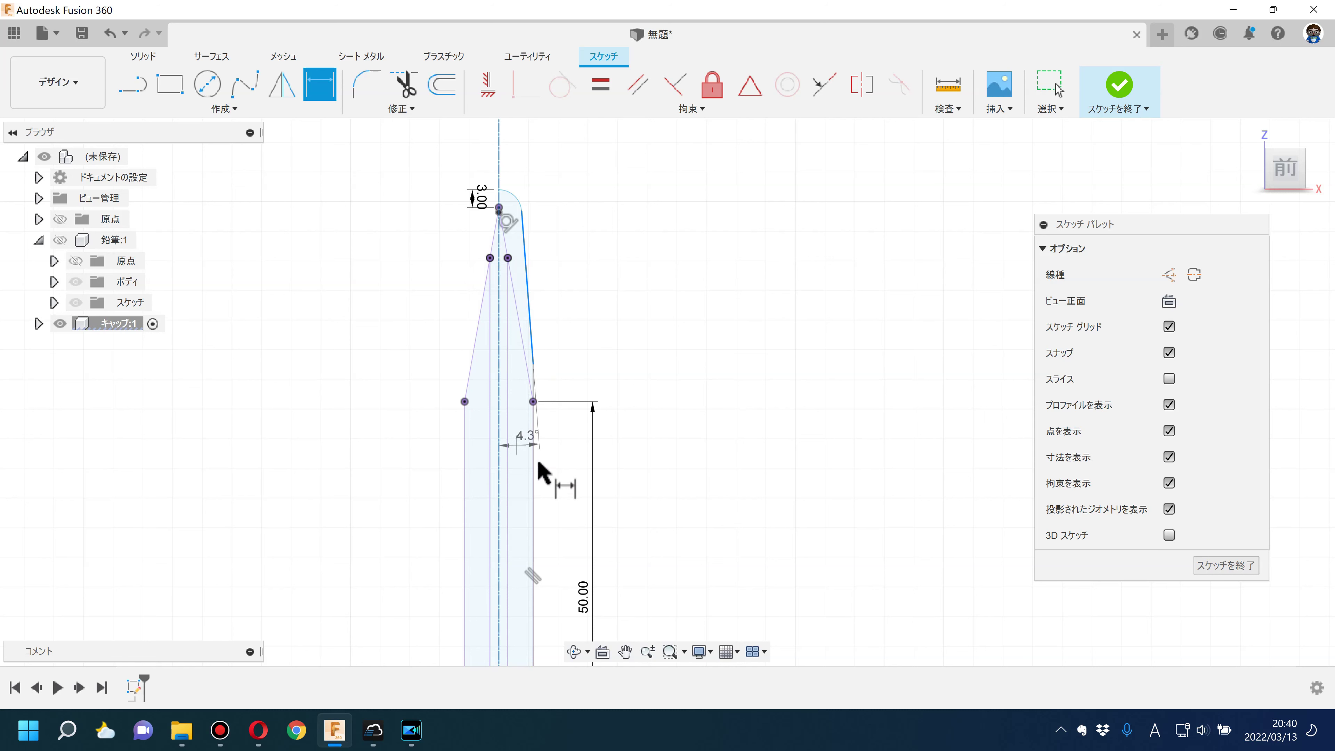
click(523, 467)
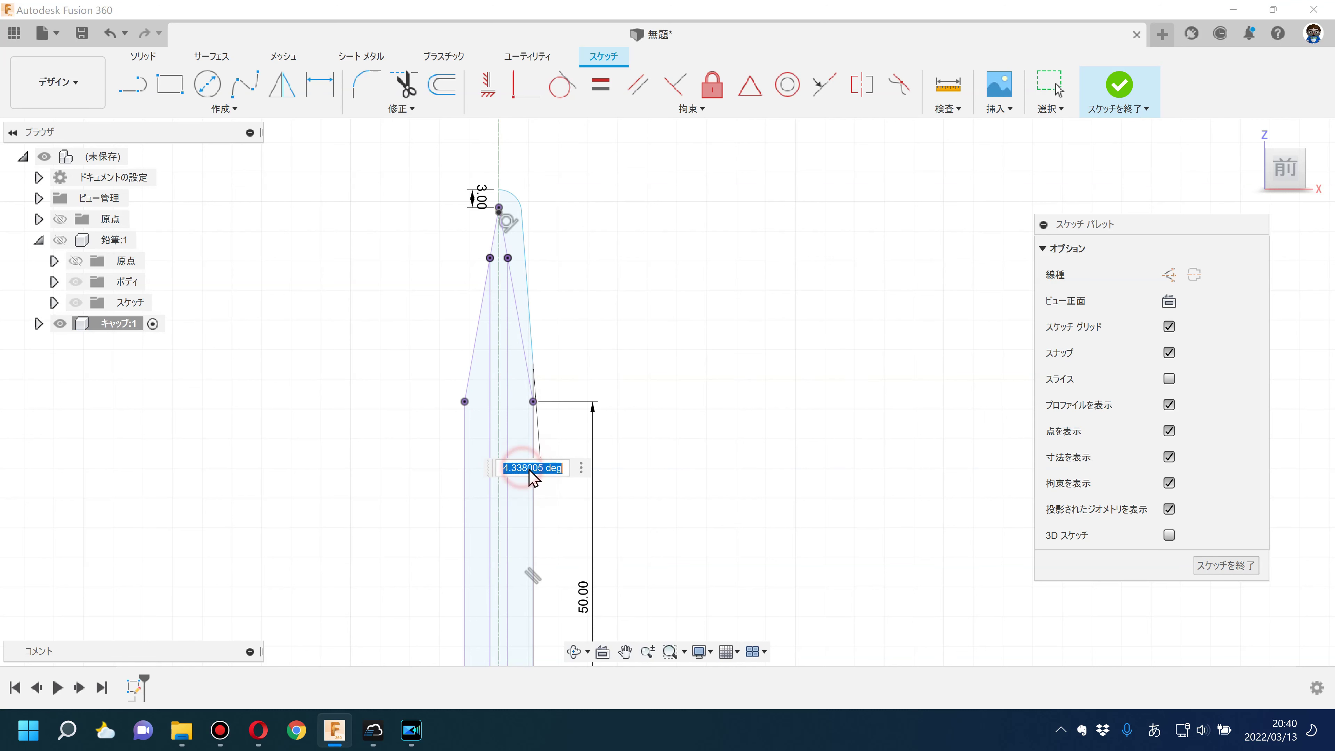
text(5)
key(Return)
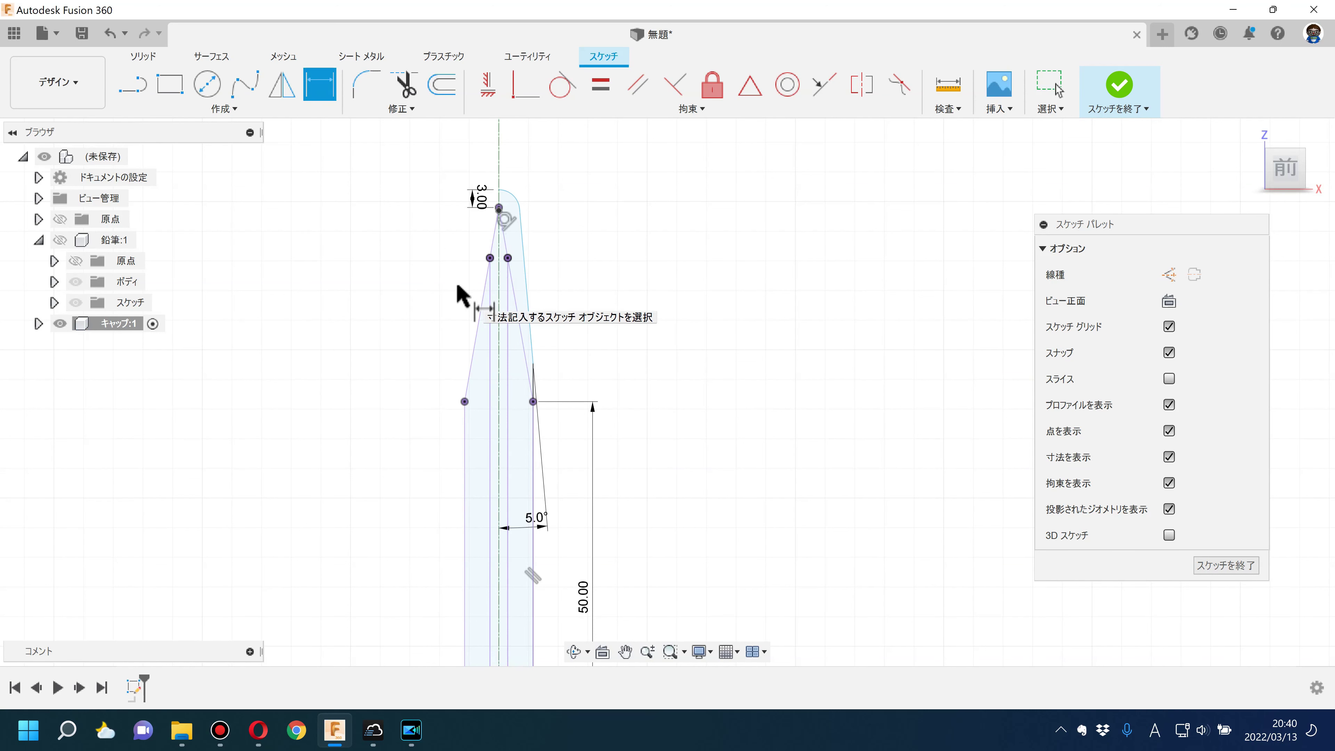
Step: Place a vertical dimension between the side line's two endpoints, beside the line
scroll(587, 388, up, 3)
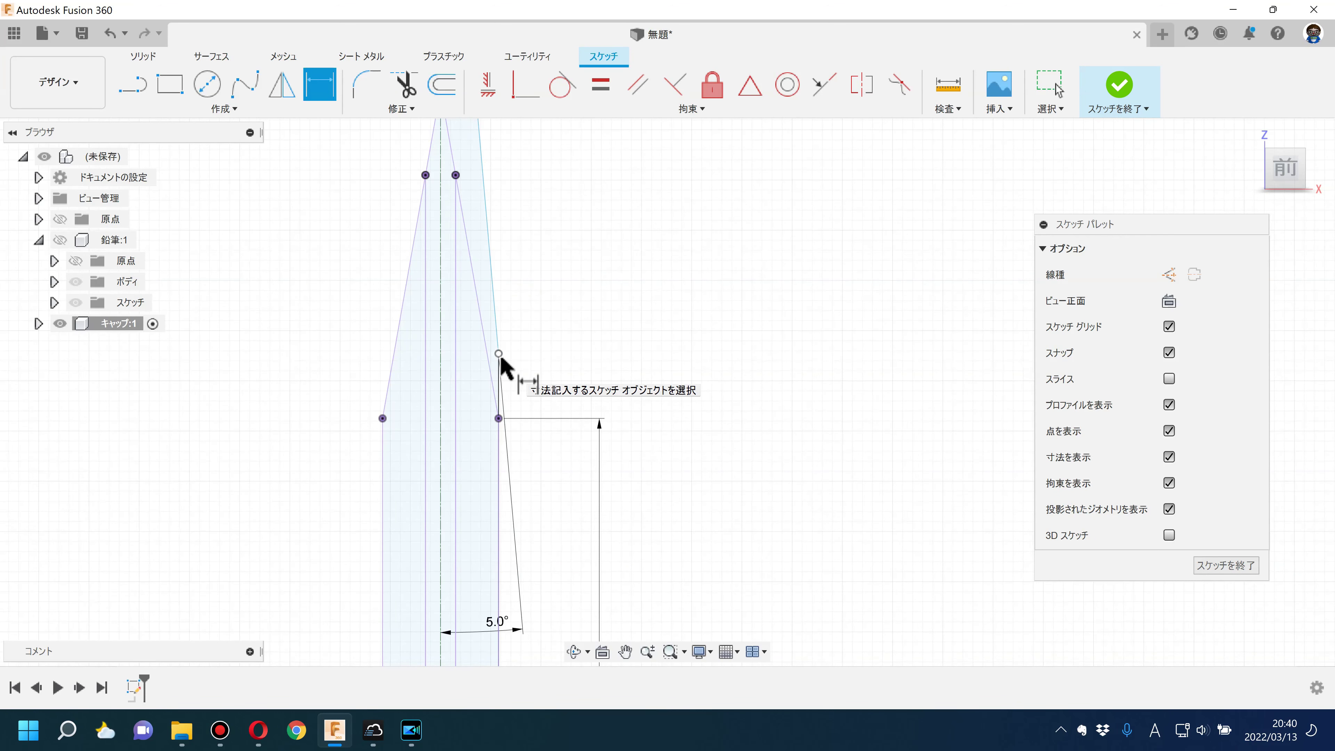
scroll(587, 388, down, 2)
scroll(573, 382, down, 1)
click(524, 366)
click(523, 416)
click(601, 394)
text(5)
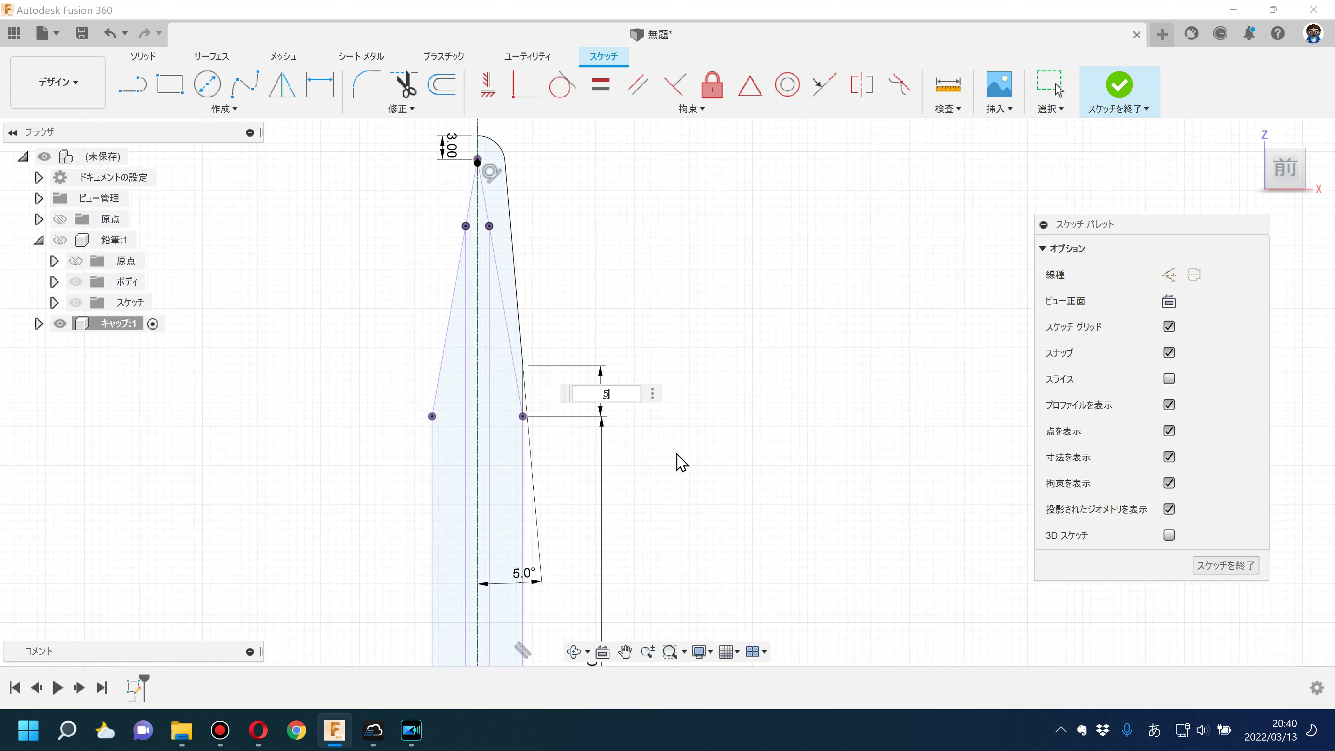
Step: Set the vertical dimension to 5 mm and end dimensioning
key(Return)
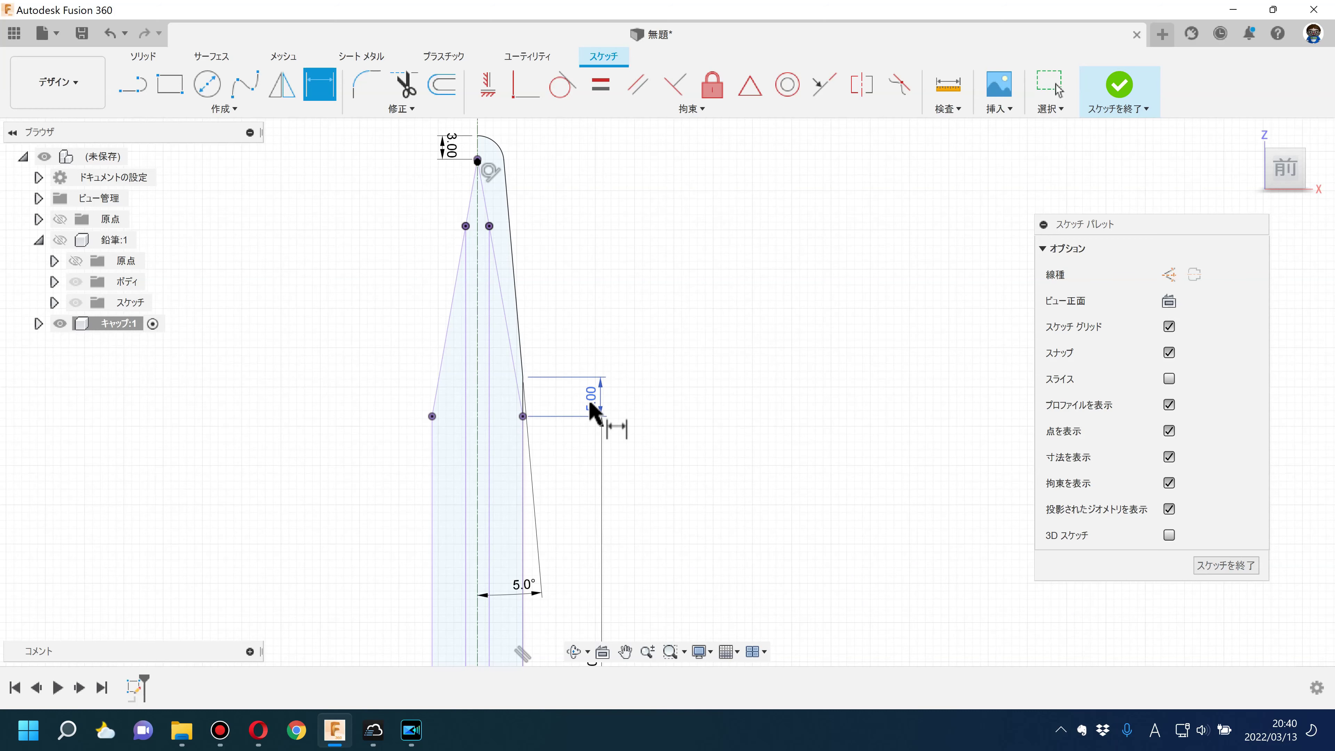
key(Escape)
scroll(541, 381, up, 2)
scroll(536, 381, up, 2)
scroll(536, 382, up, 2)
Step: Round the corner in the cap's side with a 10 mm sketch fillet
click(367, 84)
scroll(492, 445, up, 1)
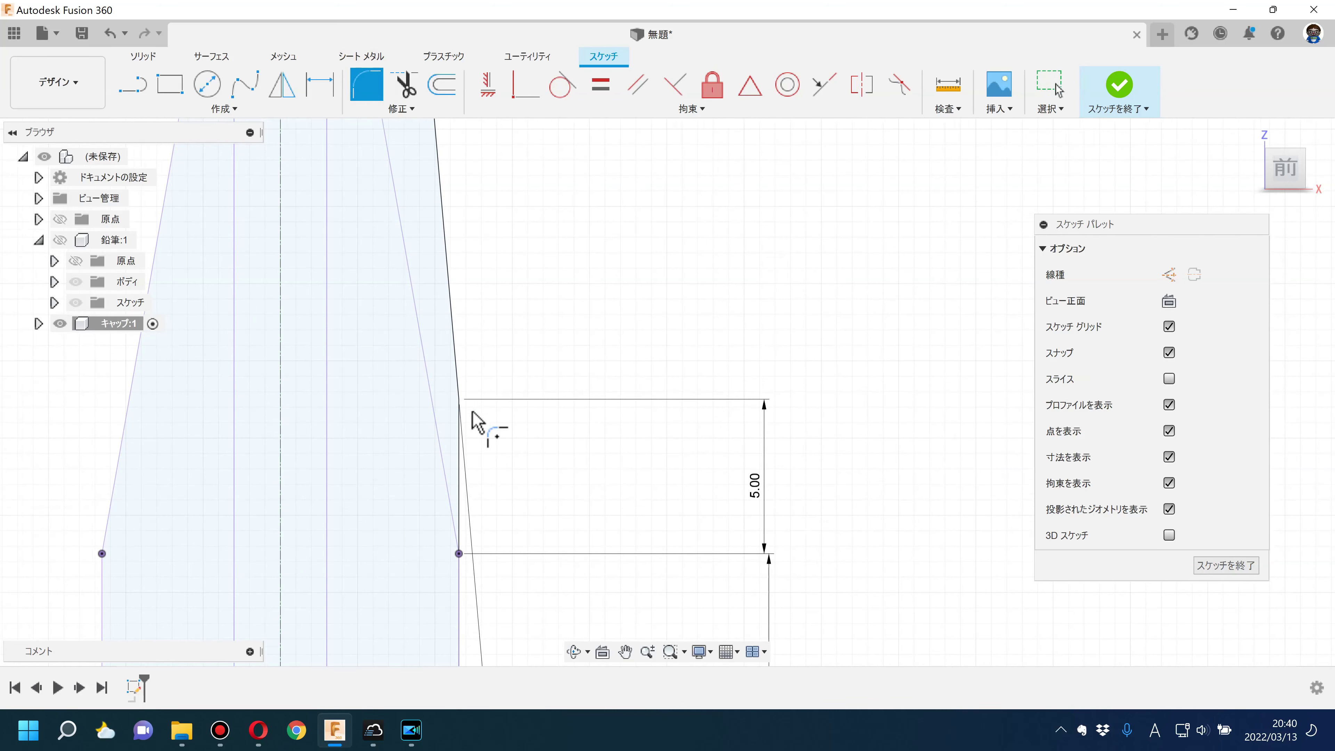
click(460, 401)
text(0)
key(Return)
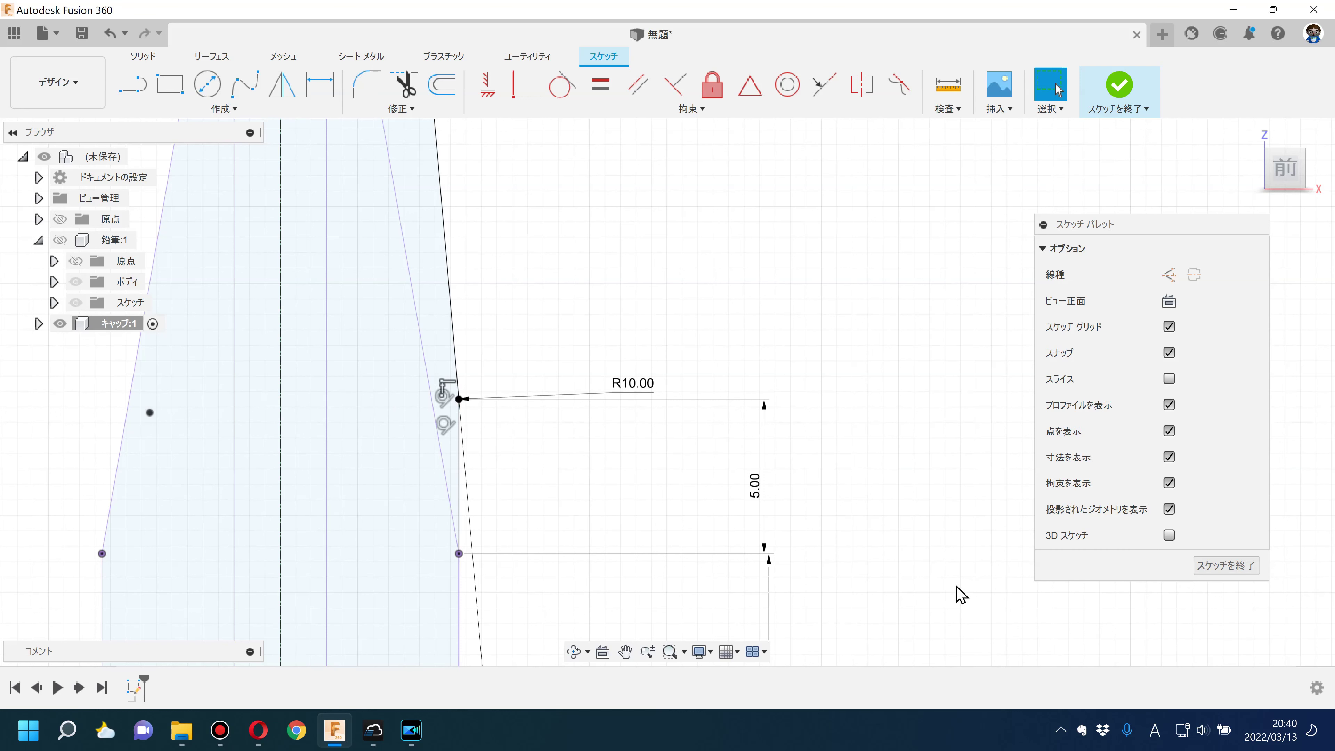
Step: Move the 5.00 dimension further left, then delete it
mouse_move(755, 498)
mouse_down()
mouse_move(527, 477)
mouse_move(566, 486)
mouse_up()
scroll(528, 428, up, 1)
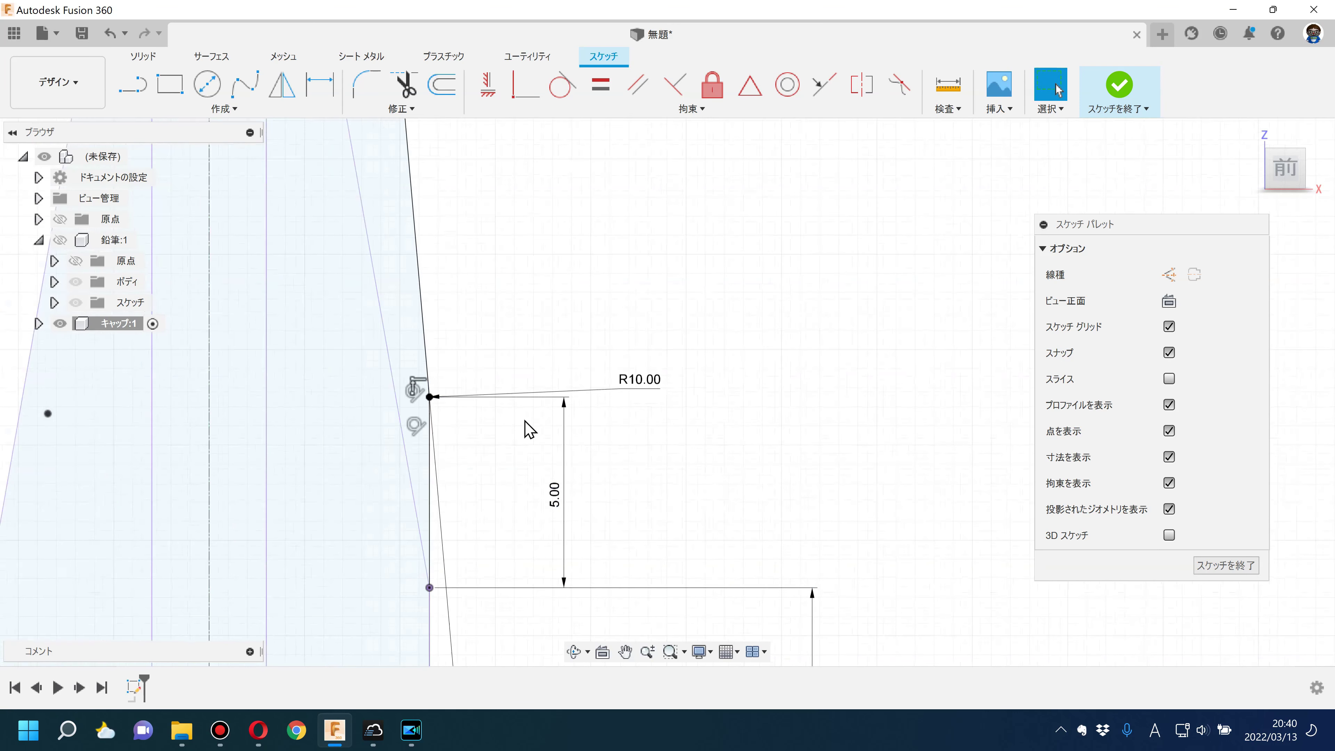
scroll(367, 393, up, 3)
scroll(354, 308, up, 2)
scroll(595, 468, down, 3)
scroll(668, 507, down, 2)
click(829, 533)
key(Delete)
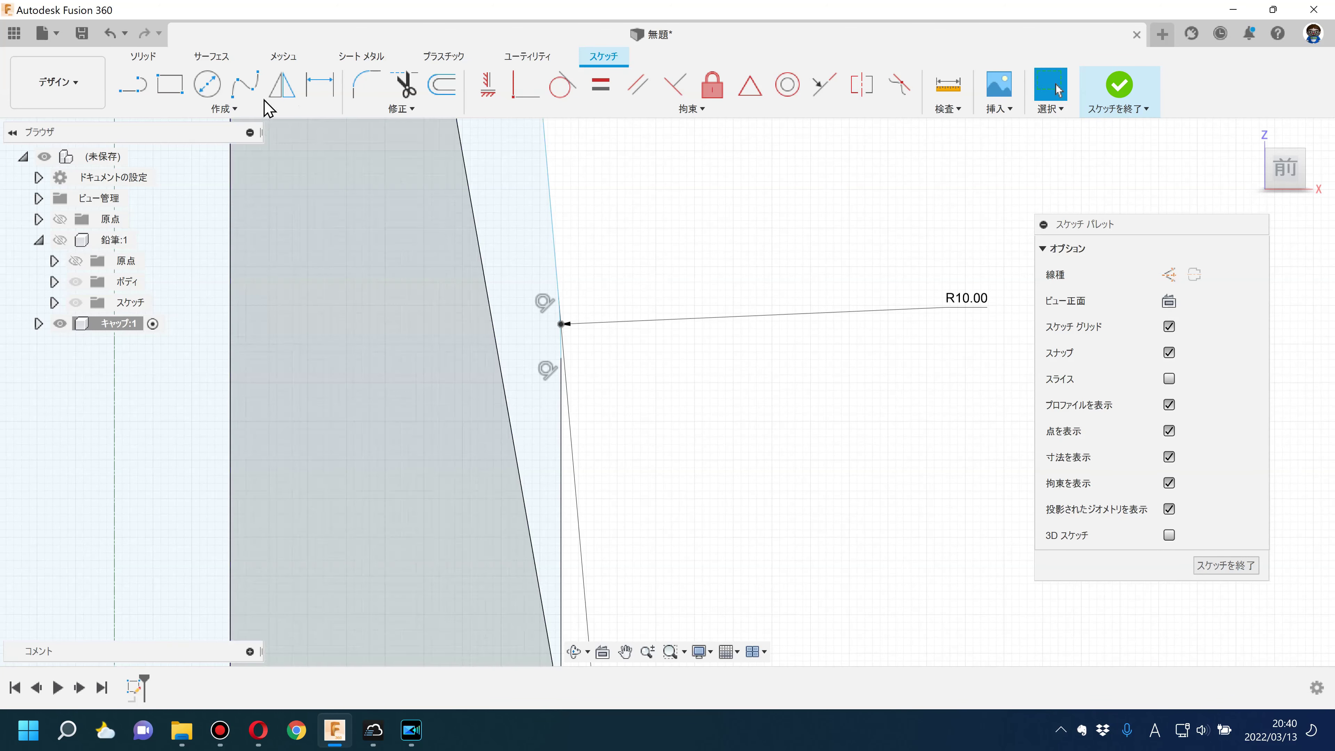
Step: Dimension the side line's length, accepting the measured 54.563 mm
click(319, 84)
click(562, 418)
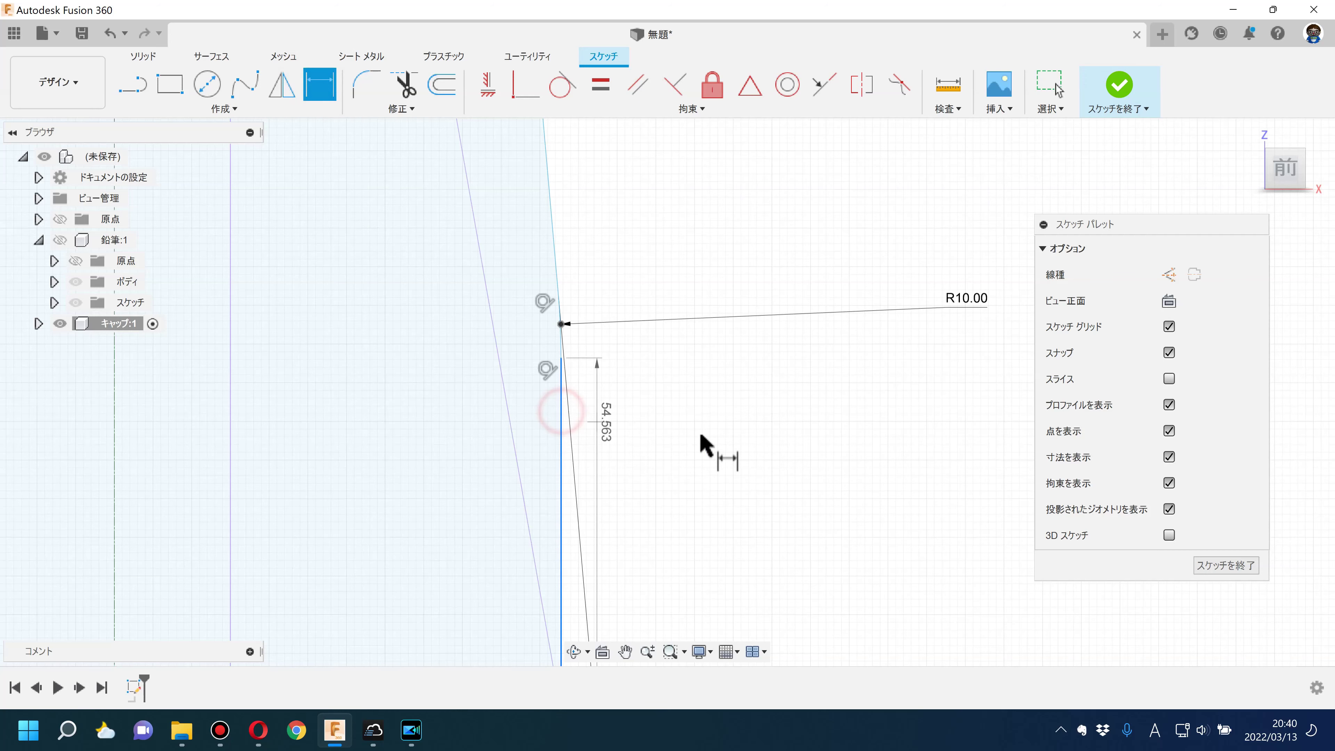
click(842, 453)
scroll(715, 478, down, 2)
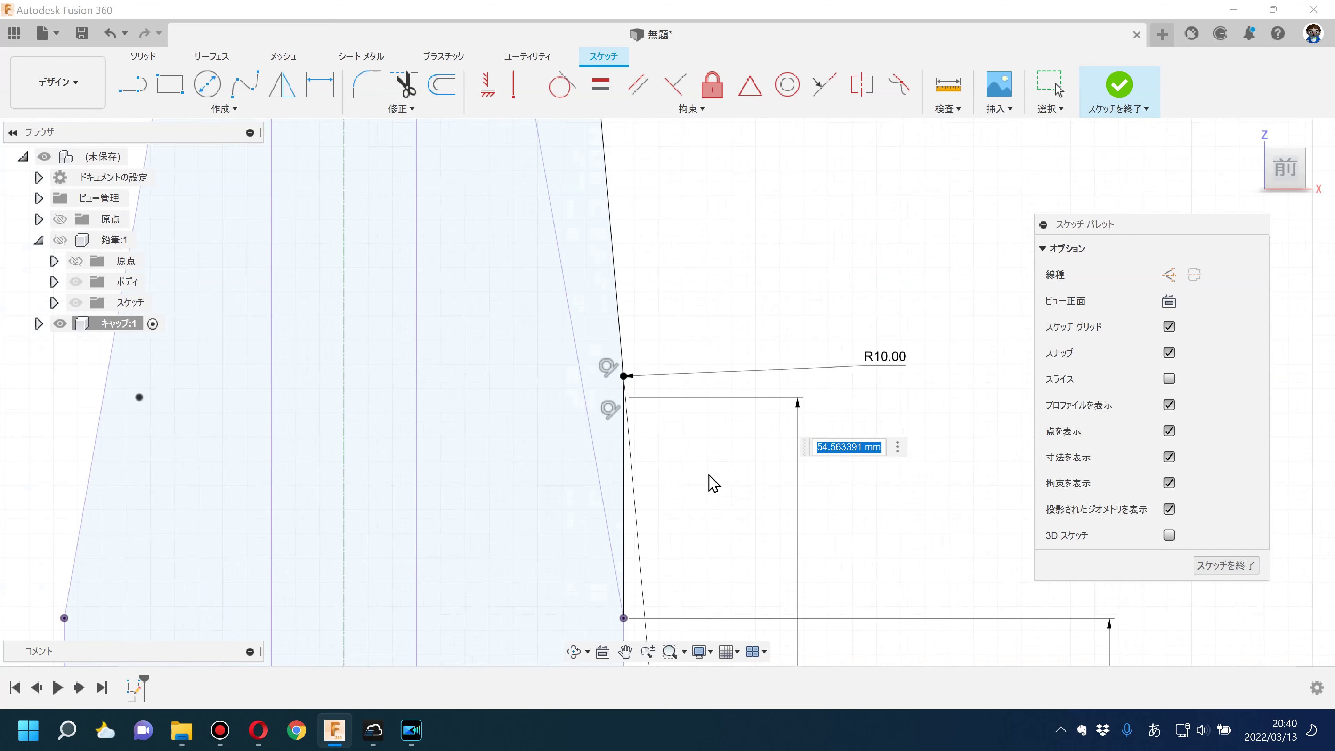
scroll(710, 483, down, 1)
key(Return)
key(Escape)
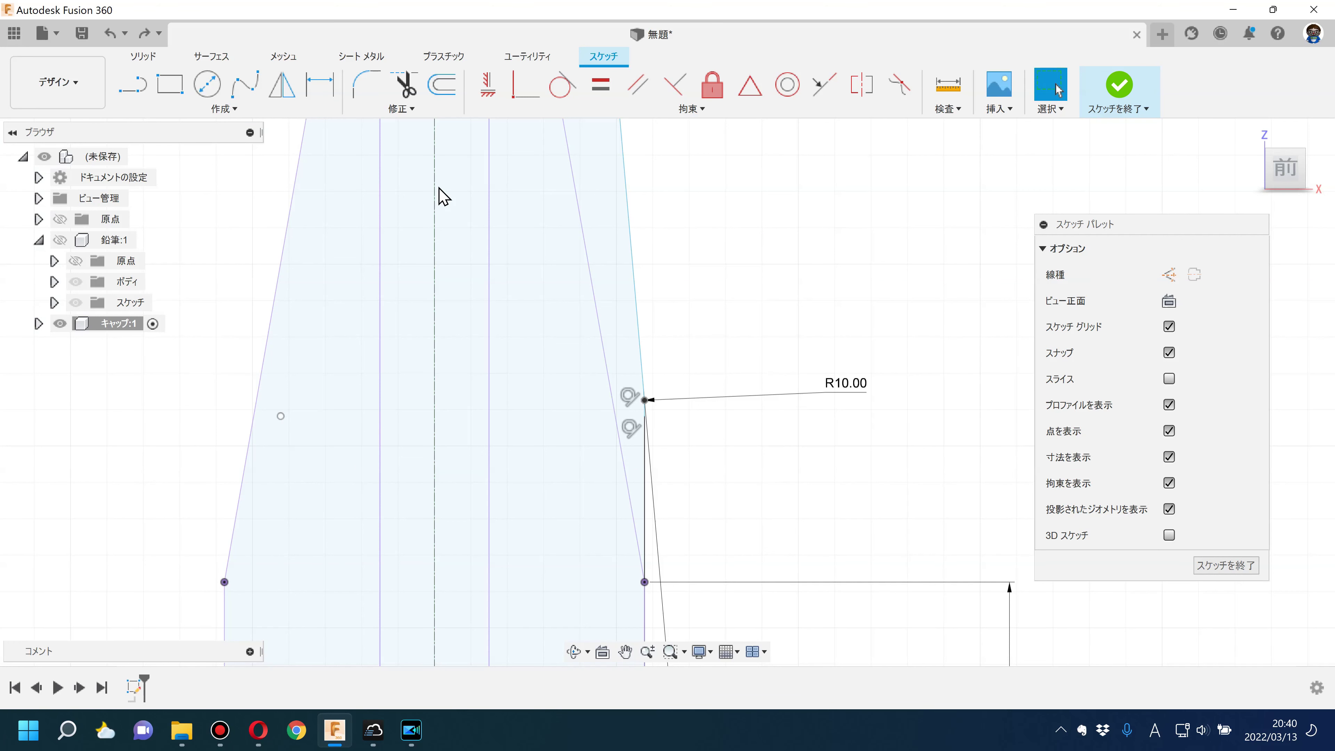
Step: Re-add a 5 mm vertical dimension from the lower point to the fillet's end
key(d)
click(645, 581)
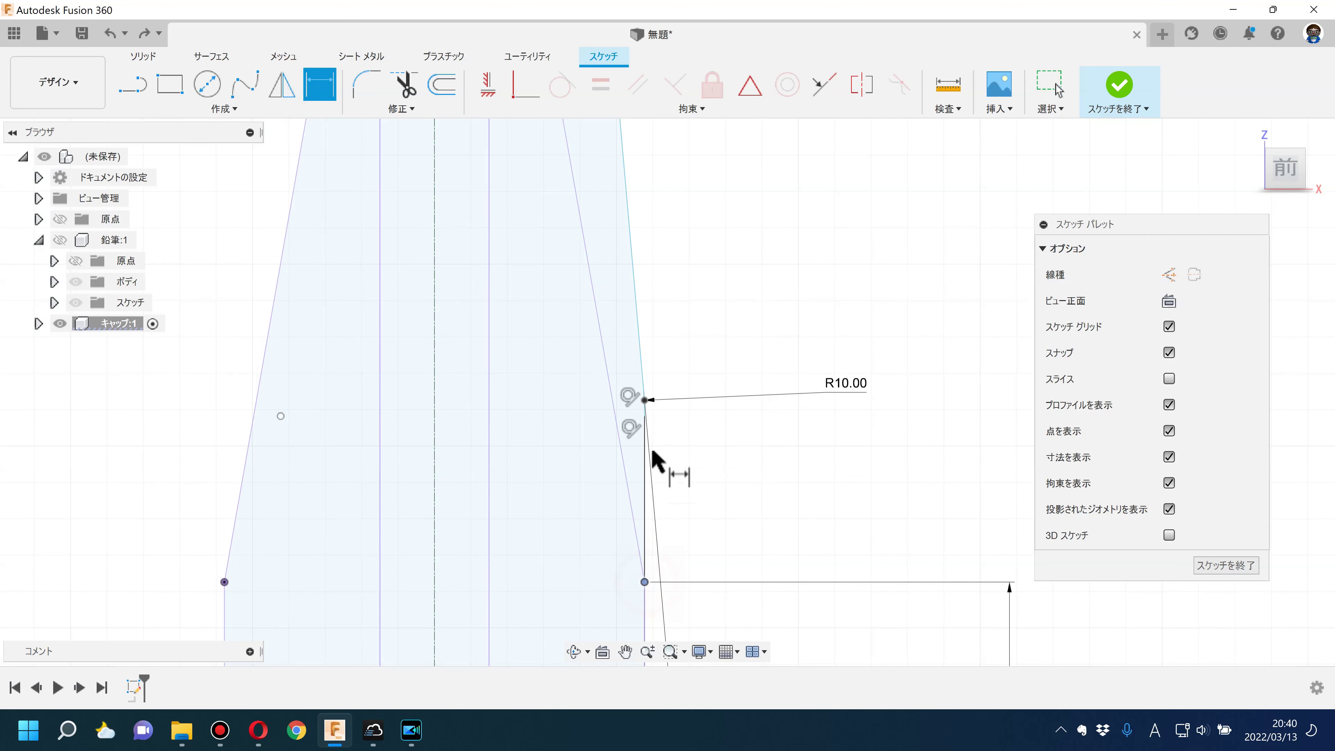
click(644, 416)
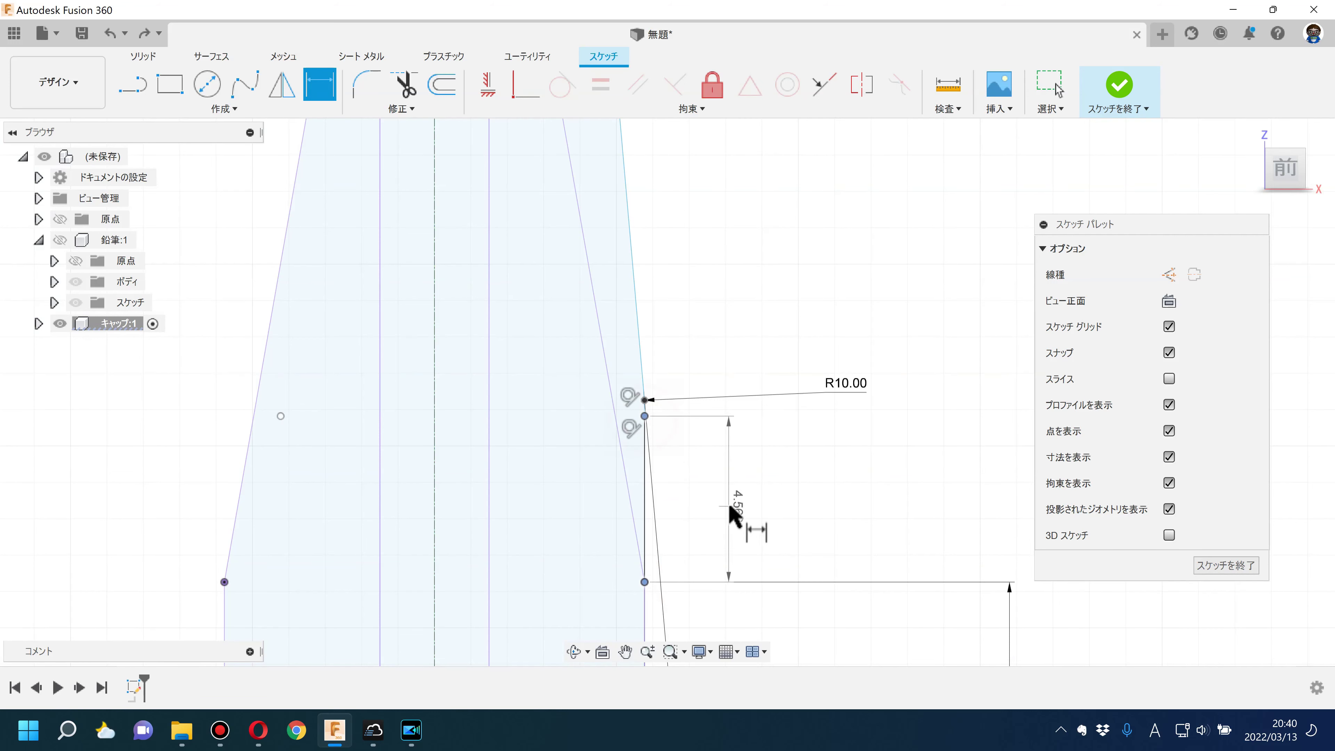
click(885, 504)
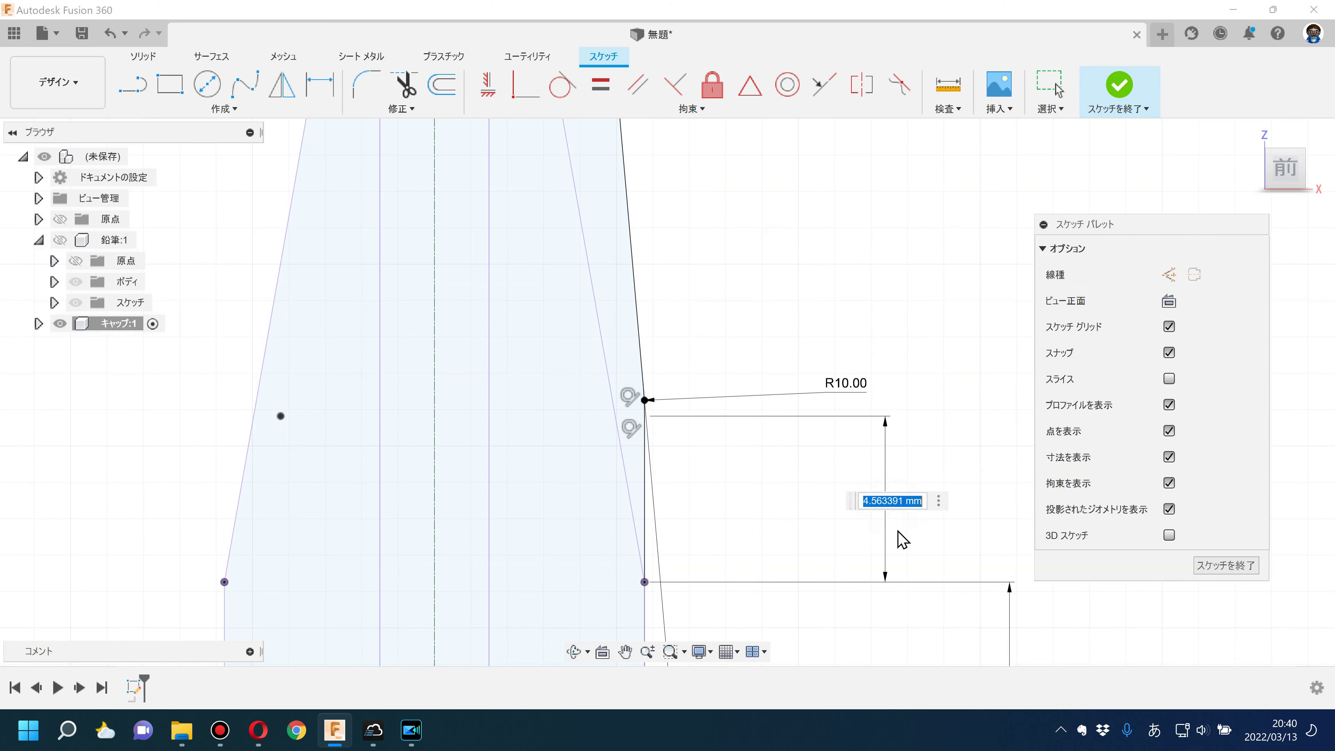
text(5)
key(Return)
key(Escape)
scroll(773, 363, down, 5)
scroll(773, 363, down, 3)
scroll(654, 307, down, 2)
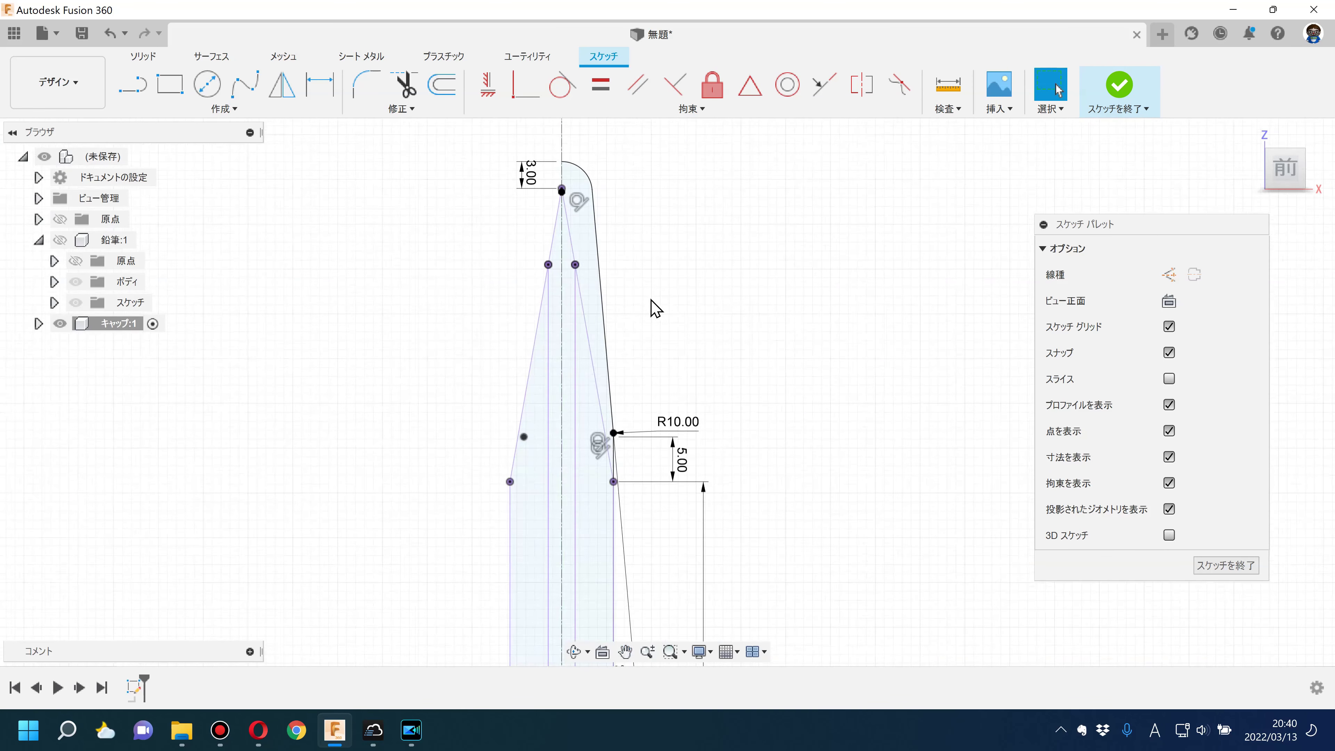
scroll(654, 307, down, 1)
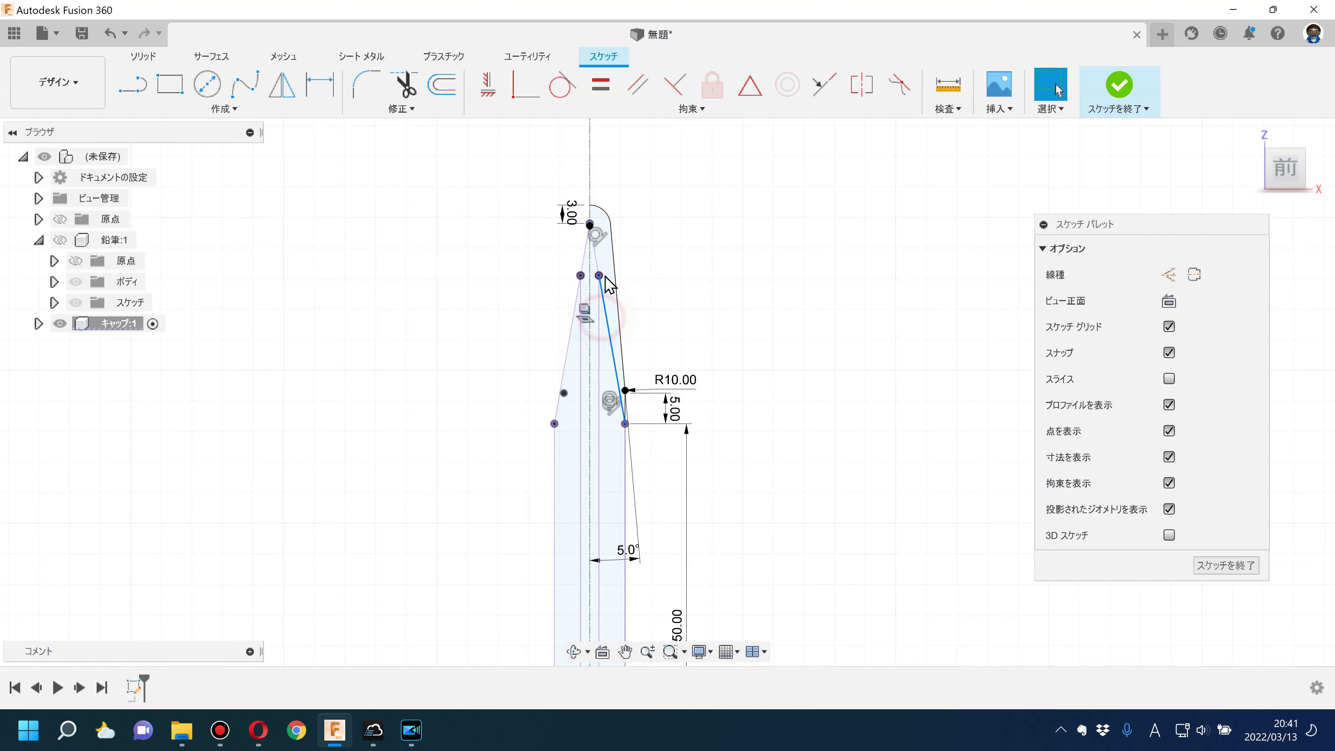
Step: Convert the tip outline lines and left vertical line to construction geometry
click(596, 263)
double_click(581, 421)
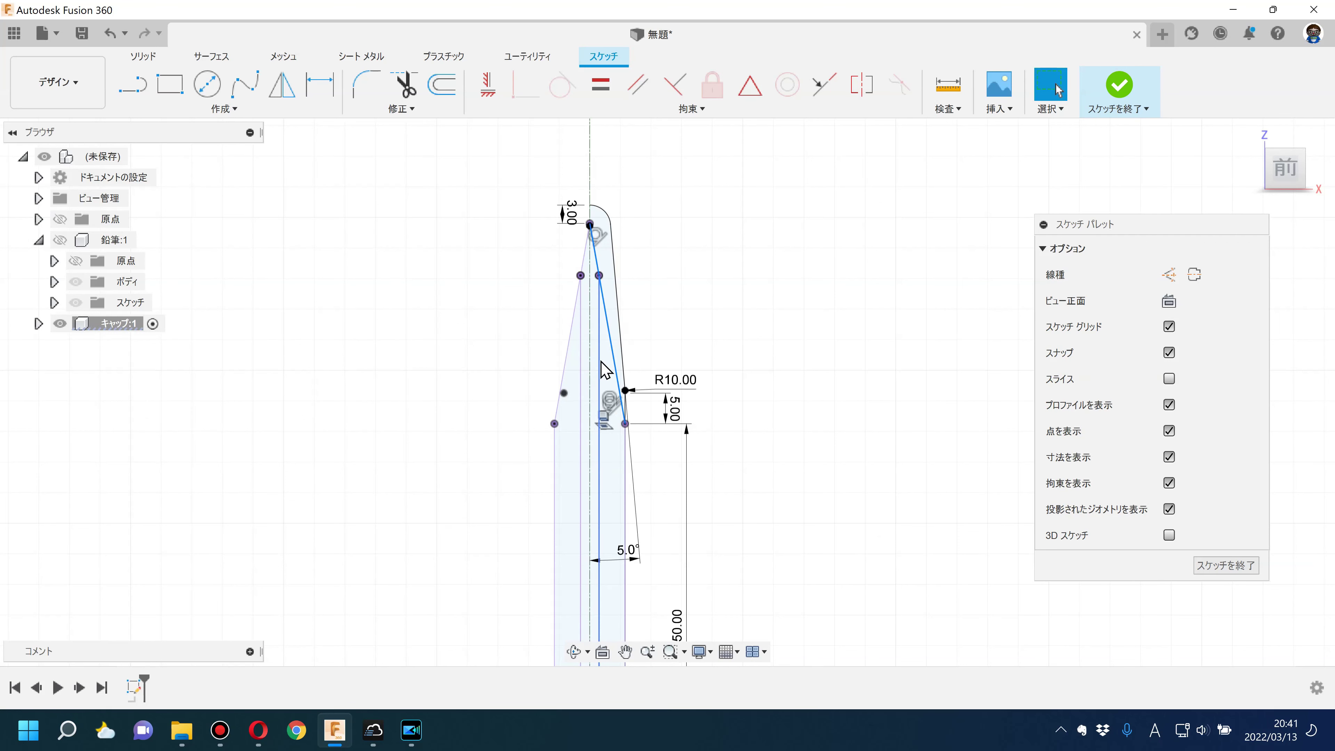
shift+click(566, 364)
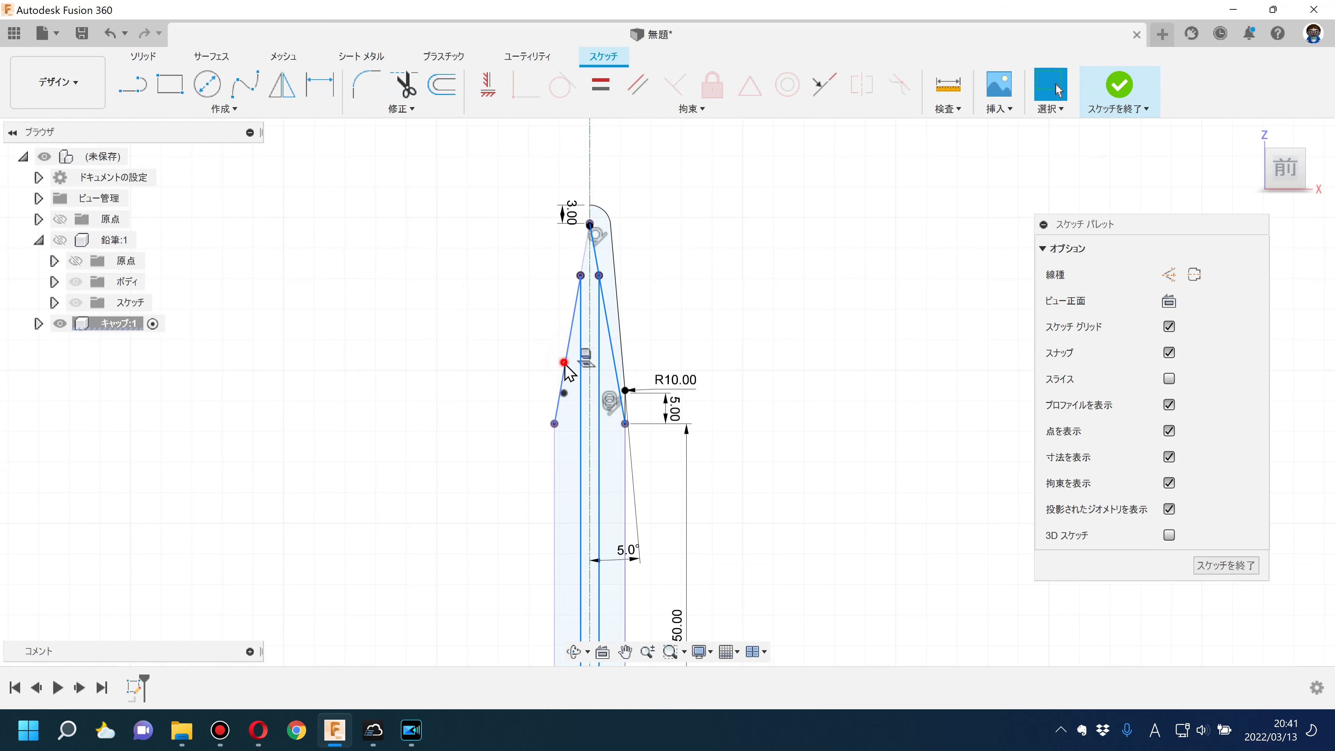
shift+click(552, 497)
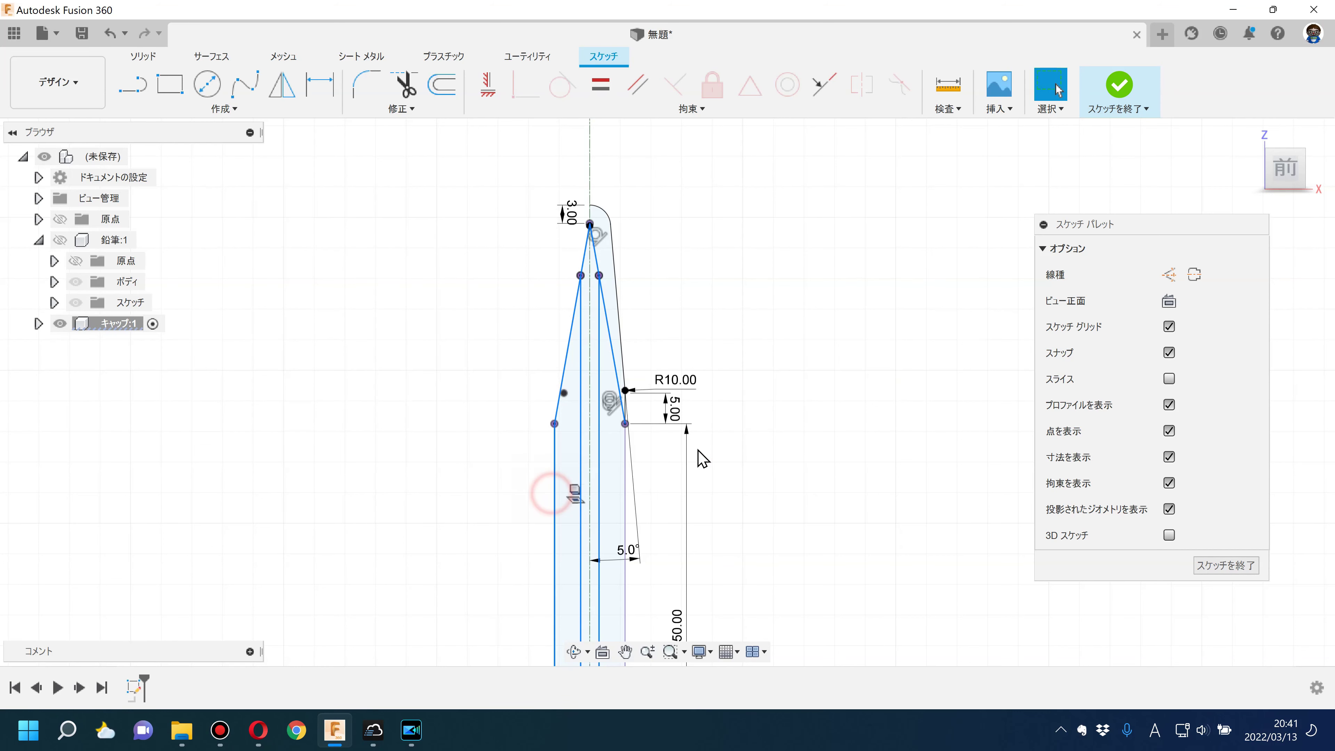
click(1169, 274)
click(743, 393)
Step: Convert the baseline segments to construction lines
scroll(680, 462, up, 3)
scroll(547, 408, up, 5)
click(489, 418)
click(1168, 274)
click(703, 370)
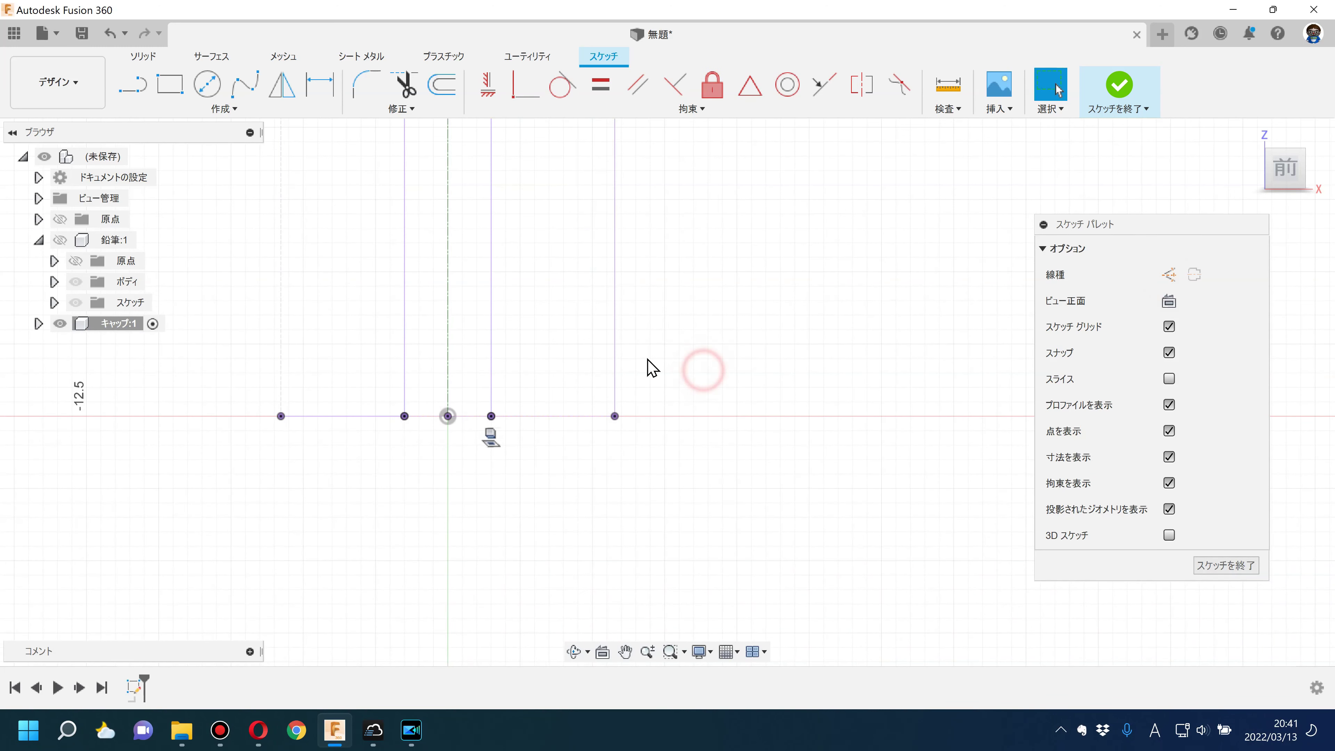
Step: Convert the two inner vertical lines to construction geometry
click(494, 368)
click(404, 365)
click(1169, 274)
click(788, 439)
scroll(694, 438, down, 3)
scroll(754, 355, down, 3)
scroll(783, 486, up, 2)
scroll(730, 318, up, 1)
scroll(728, 324, up, 2)
scroll(709, 358, down, 2)
scroll(626, 257, up, 1)
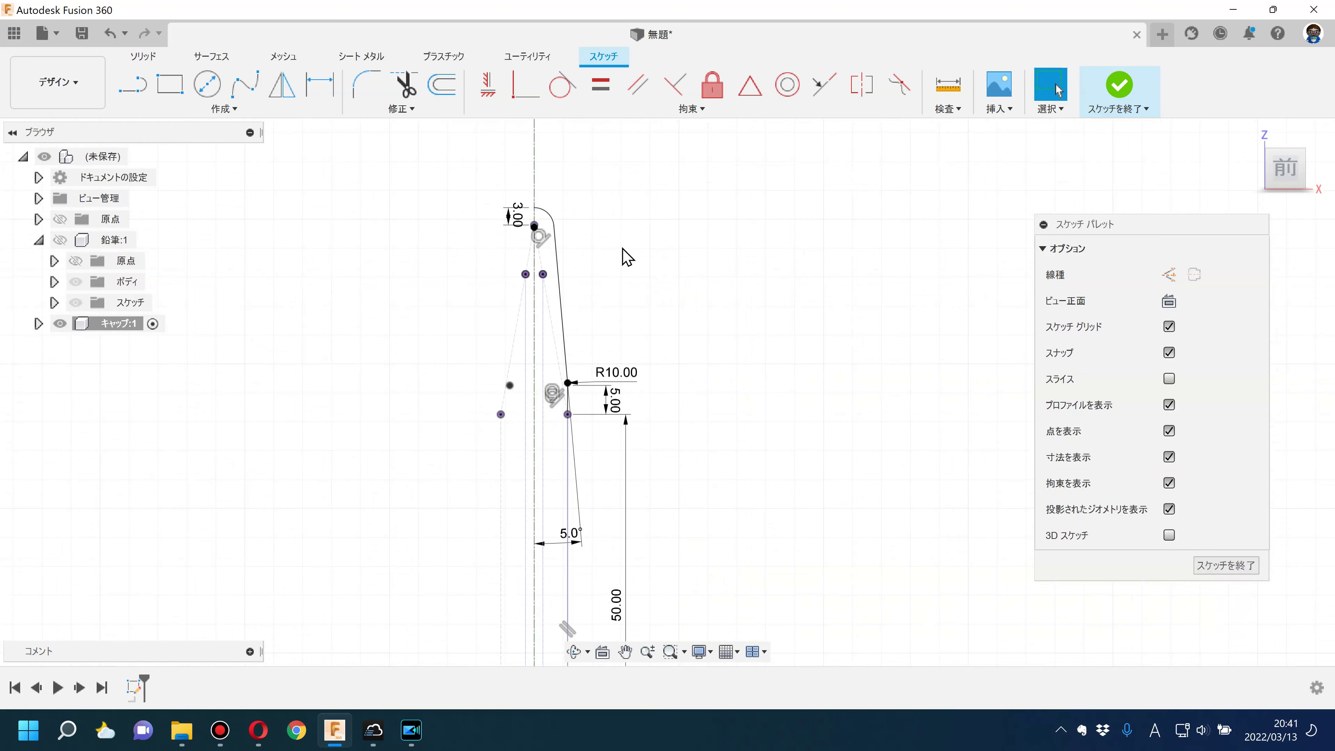
click(438, 95)
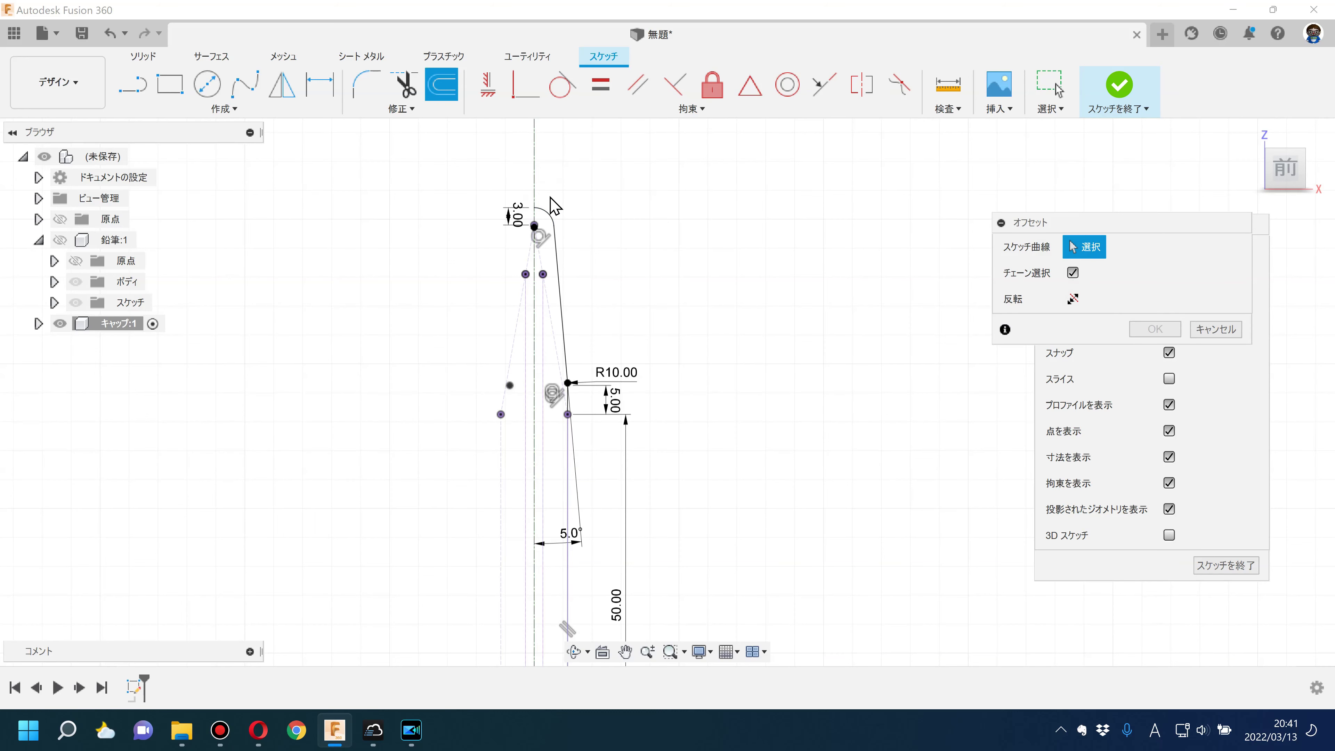
Step: Offset the cap's curve chain inward by 1.00 mm
click(546, 215)
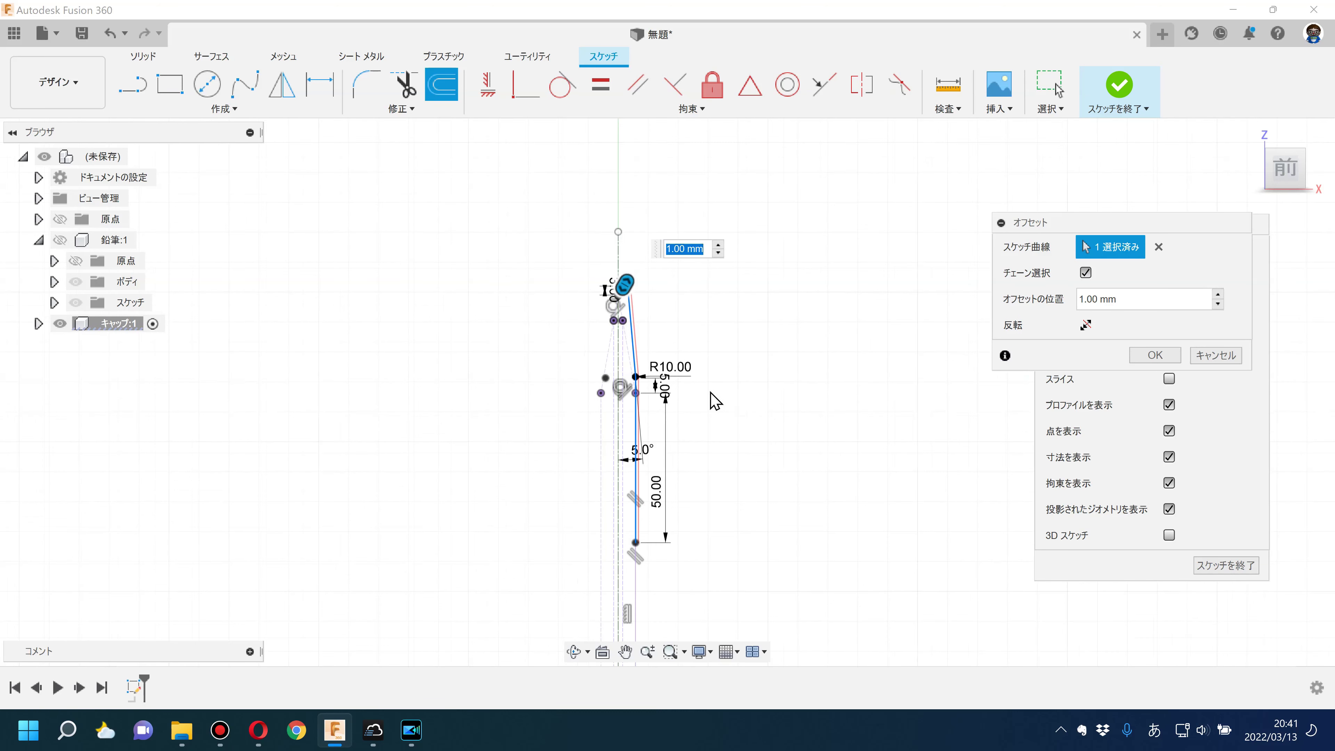
scroll(677, 371, up, 1)
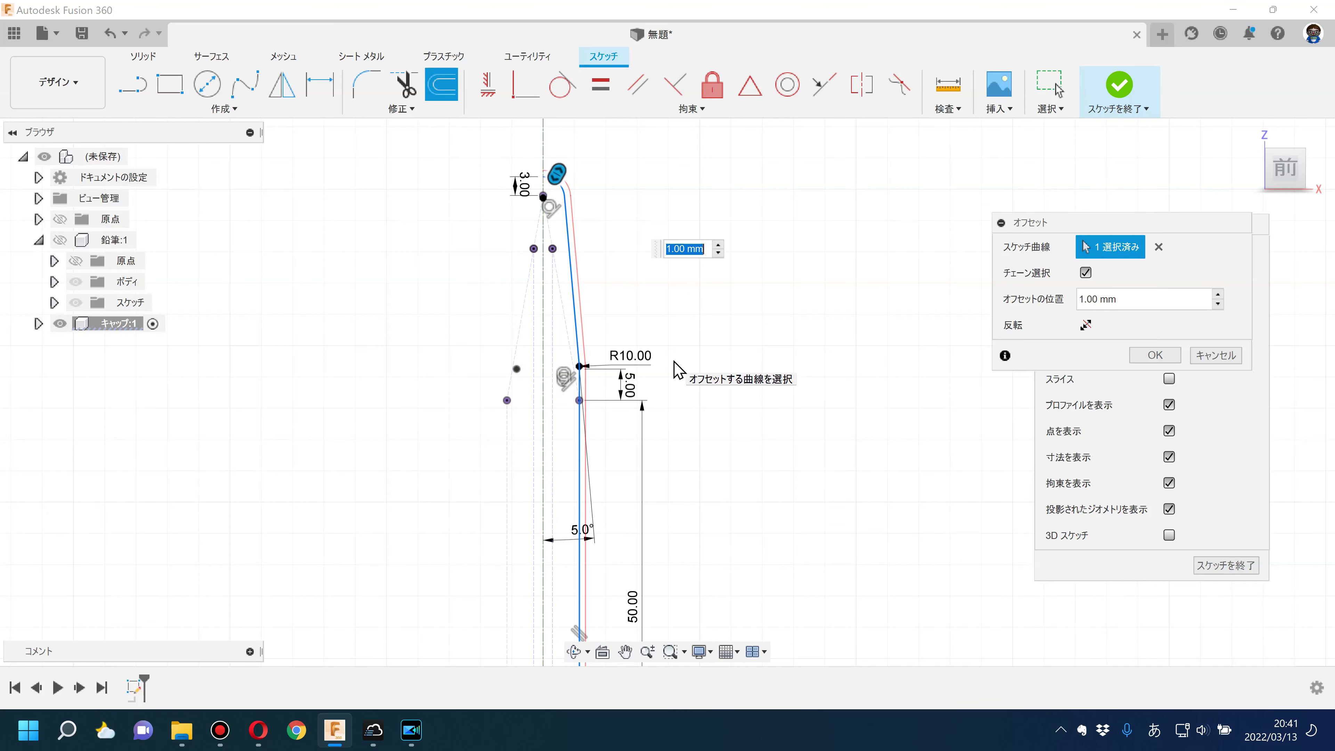
key(Return)
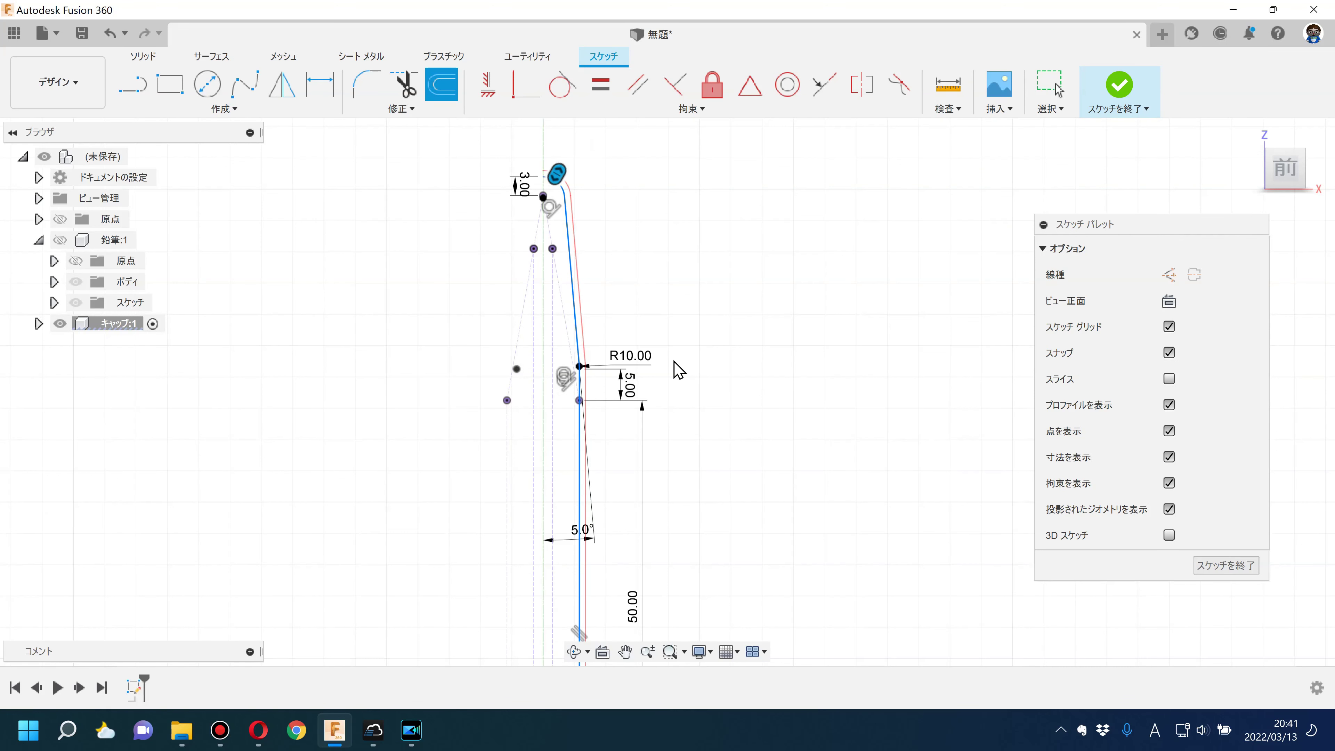
click(660, 293)
key(Escape)
Step: Draw a line from the top arc end down the centre axis
scroll(591, 243, up, 2)
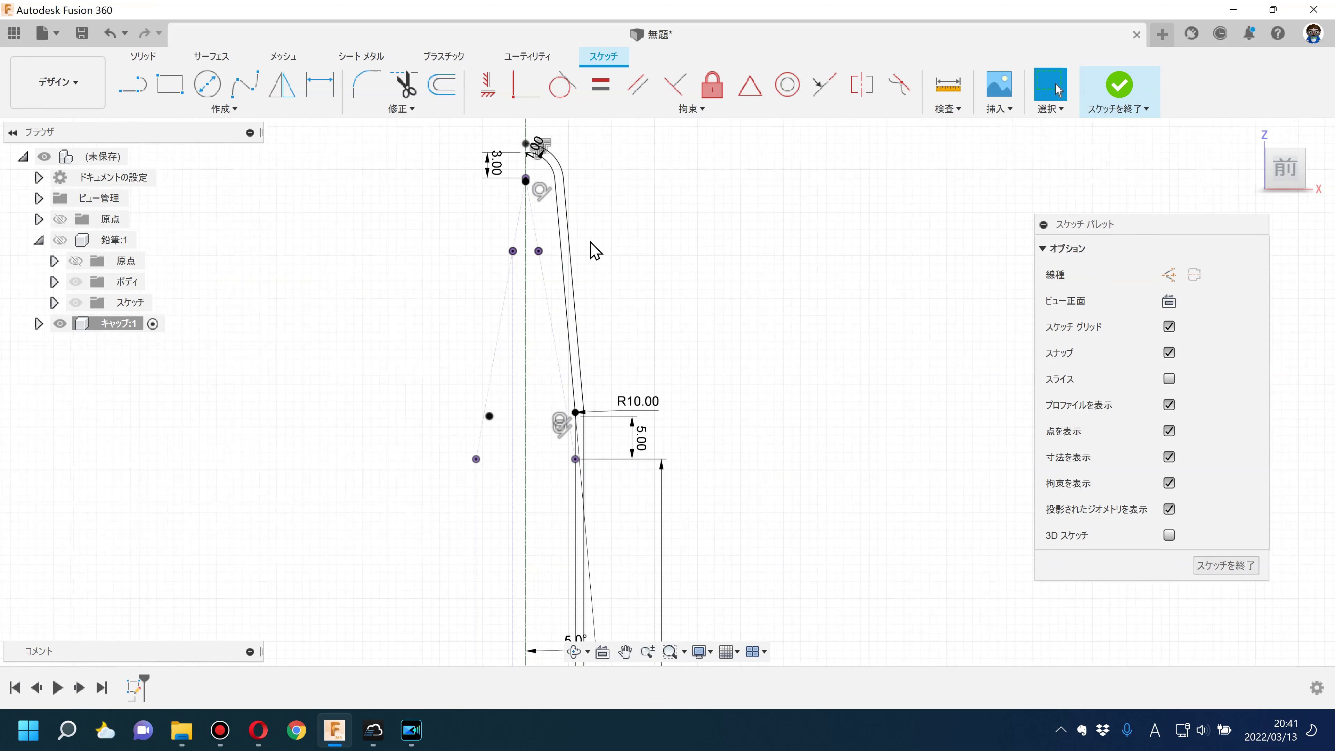
scroll(517, 155, up, 3)
scroll(506, 146, up, 2)
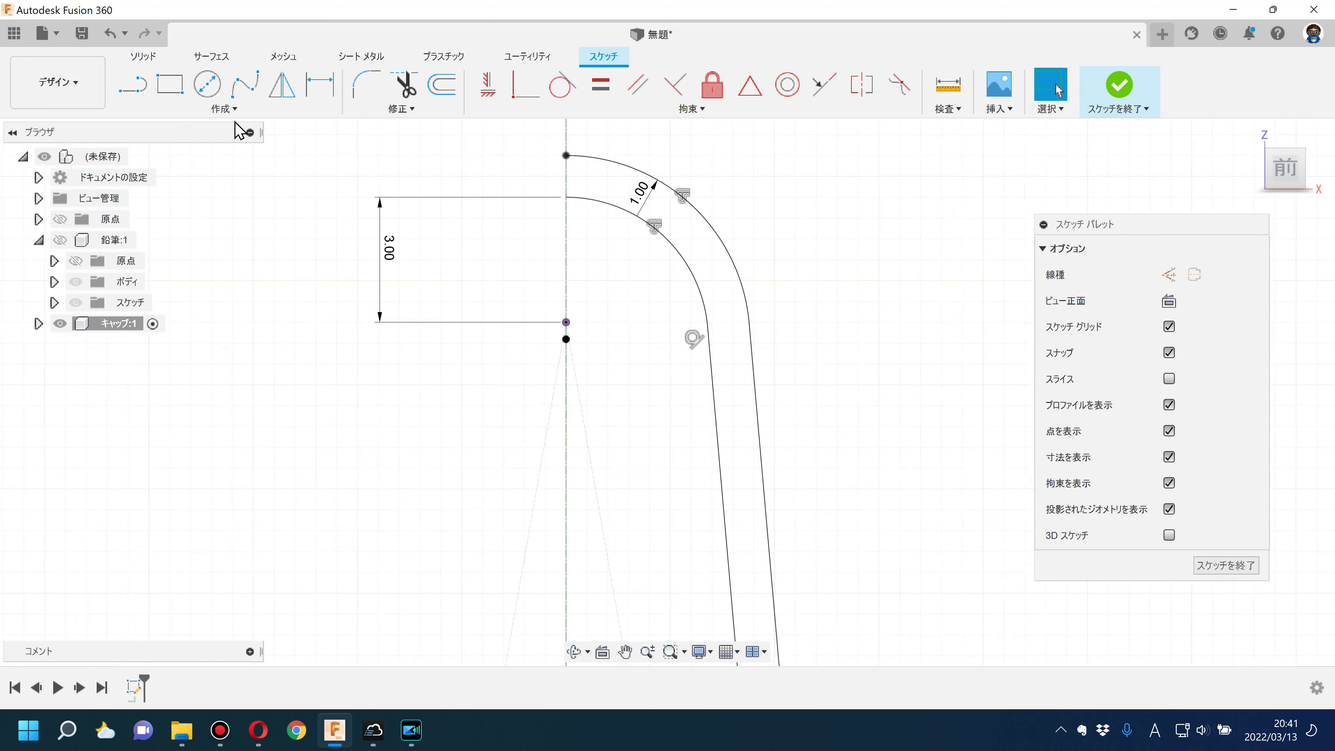
scroll(596, 214, up, 3)
middle_drag(557, 155, 546, 219)
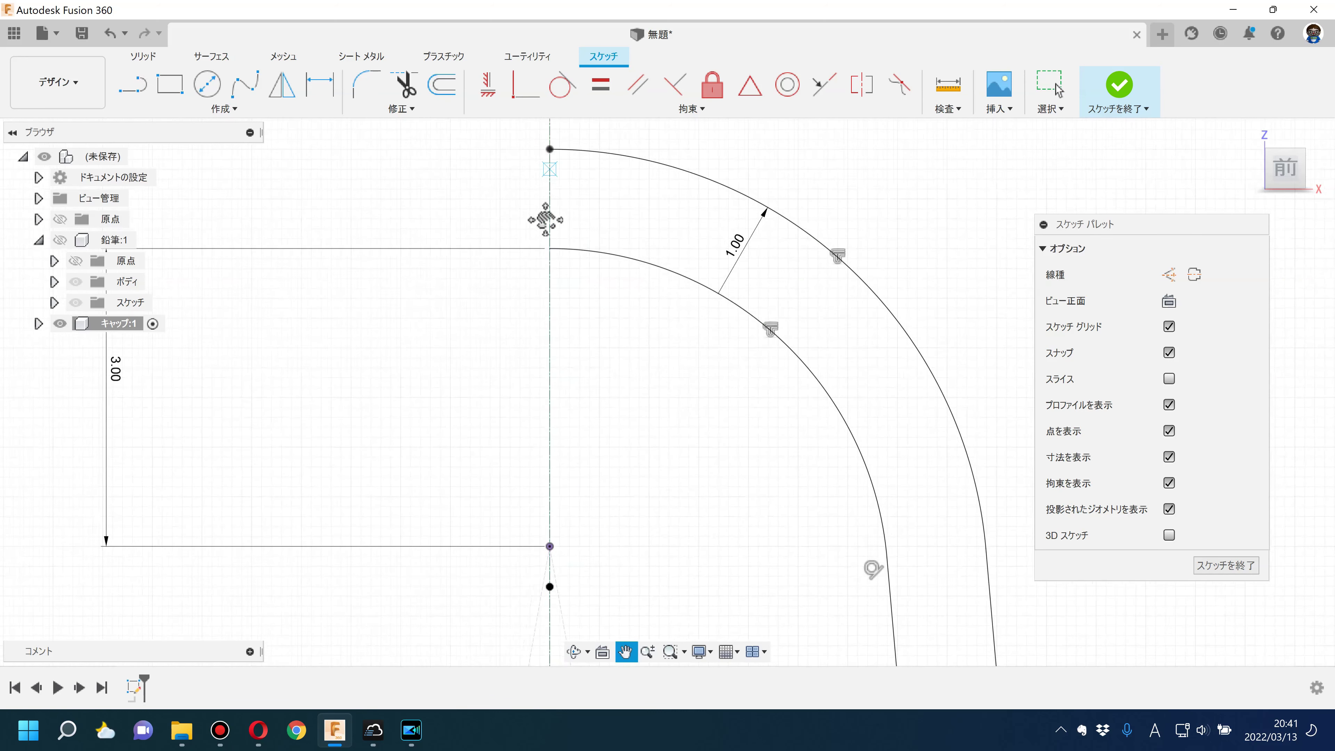
key(l)
click(547, 201)
click(547, 298)
Step: Draw a short line across the bottom to close the cap profile
scroll(626, 417, down, 3)
scroll(694, 444, up, 5)
mouse_move(694, 445)
middle_down()
mouse_move(733, 497)
mouse_move(741, 336)
middle_up()
scroll(736, 342, down, 2)
scroll(654, 481, up, 3)
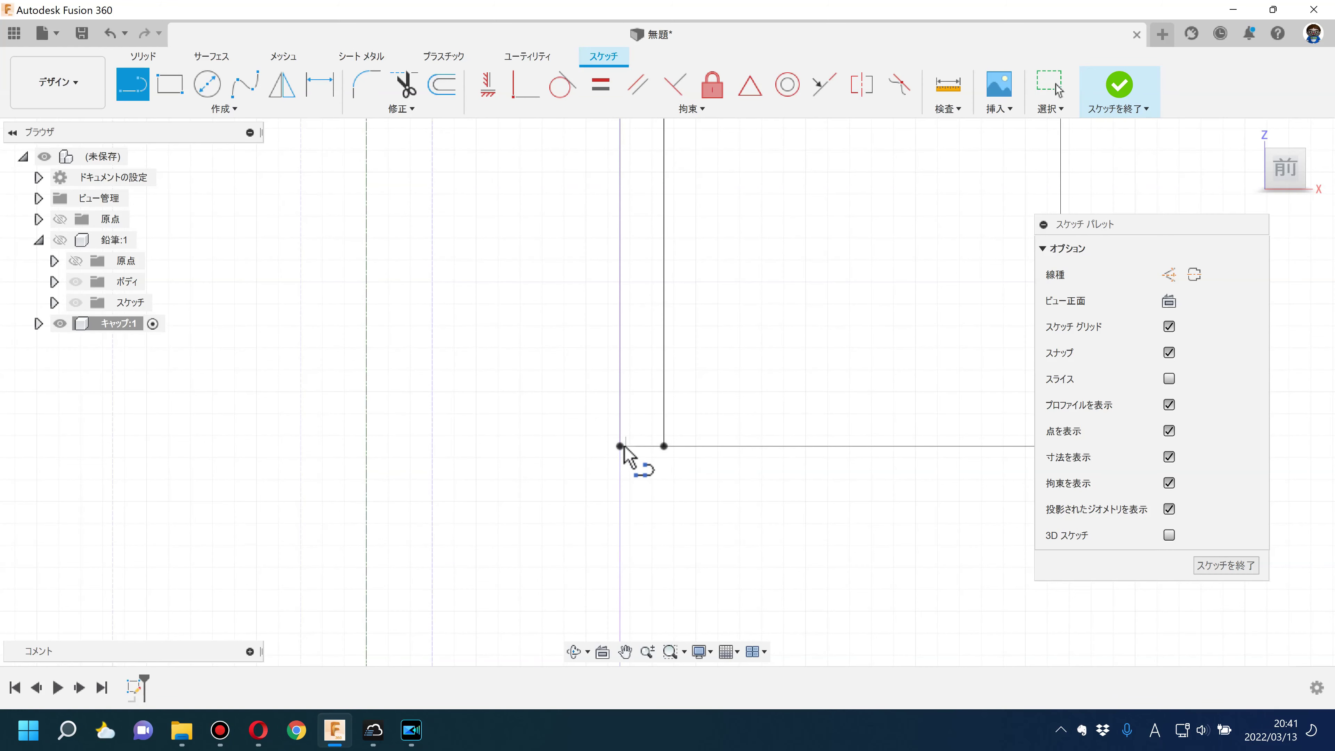
click(620, 446)
click(664, 446)
key(Escape)
scroll(789, 428, down, 1)
scroll(703, 510, down, 2)
middle_drag(724, 307, 703, 450)
scroll(703, 450, down, 2)
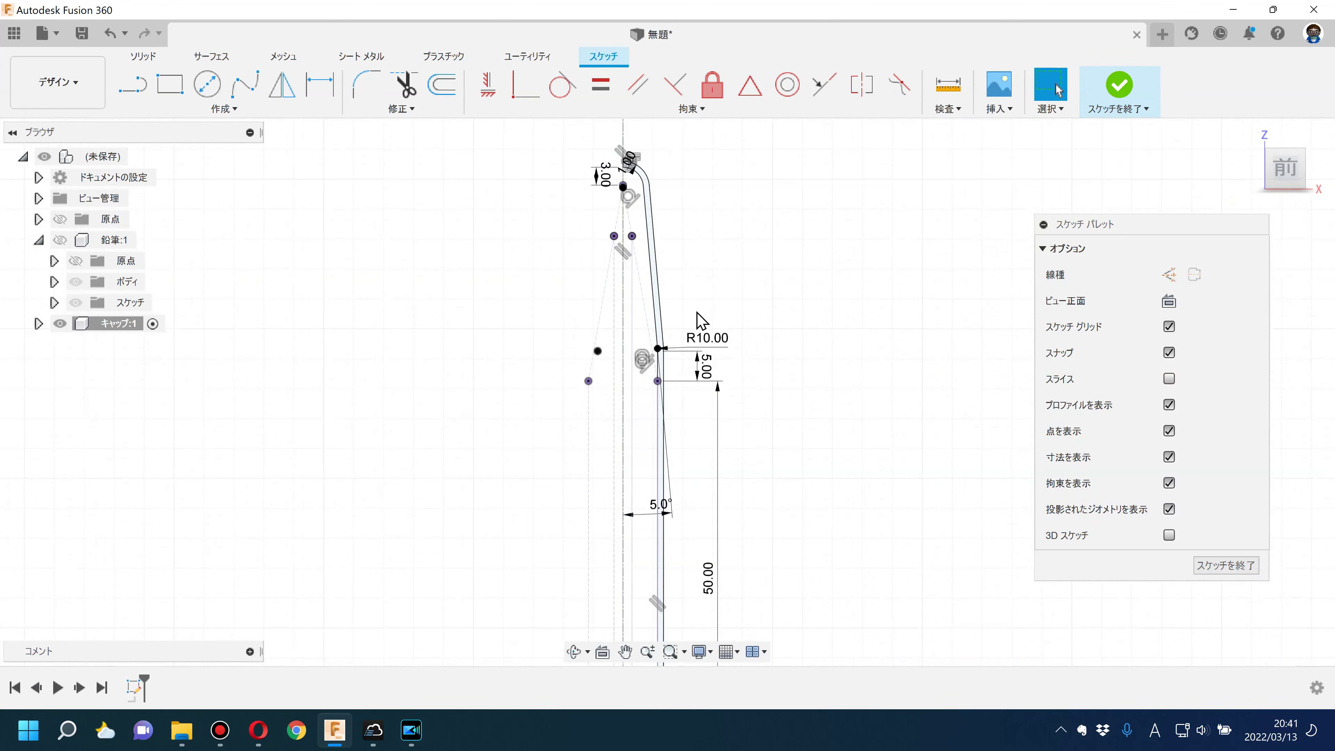
Step: Finish the cap sketch and revolve its profile a full 360° as a new body
click(1114, 103)
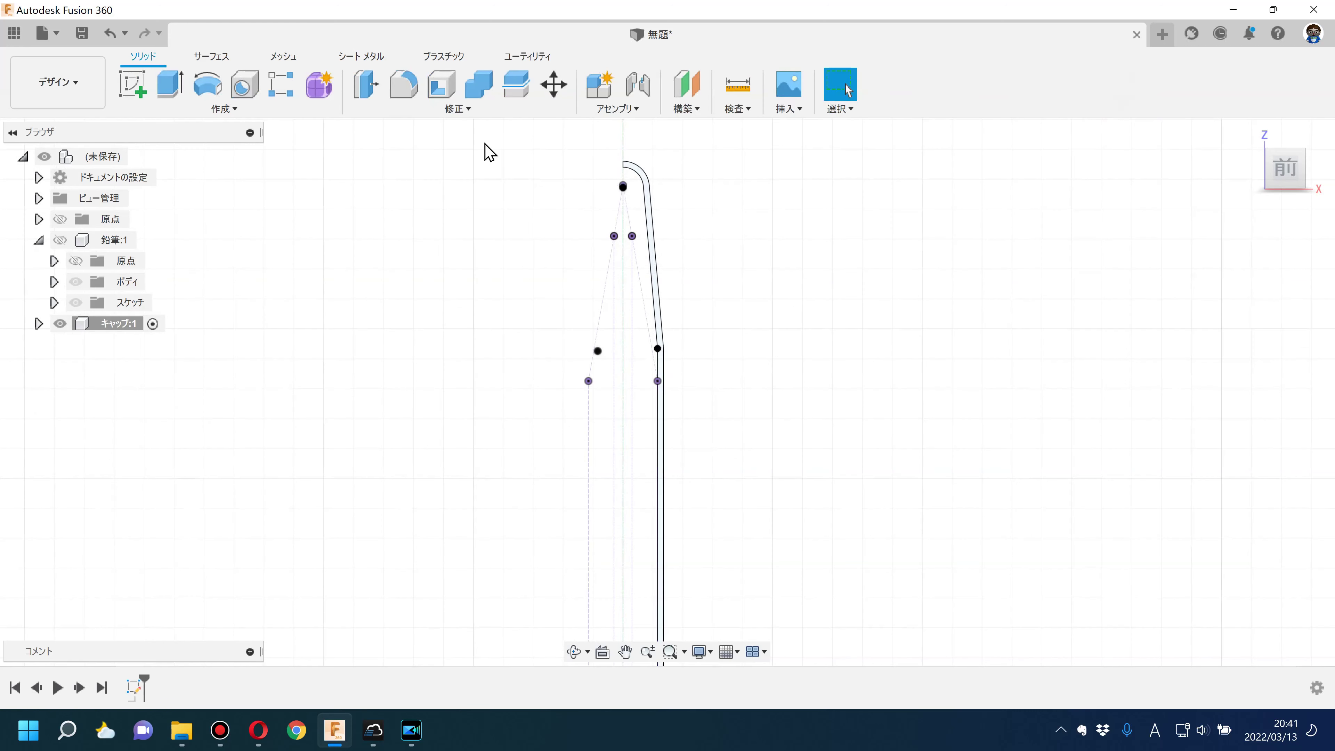
click(207, 84)
scroll(746, 416, down, 2)
middle_drag(783, 429, 748, 388)
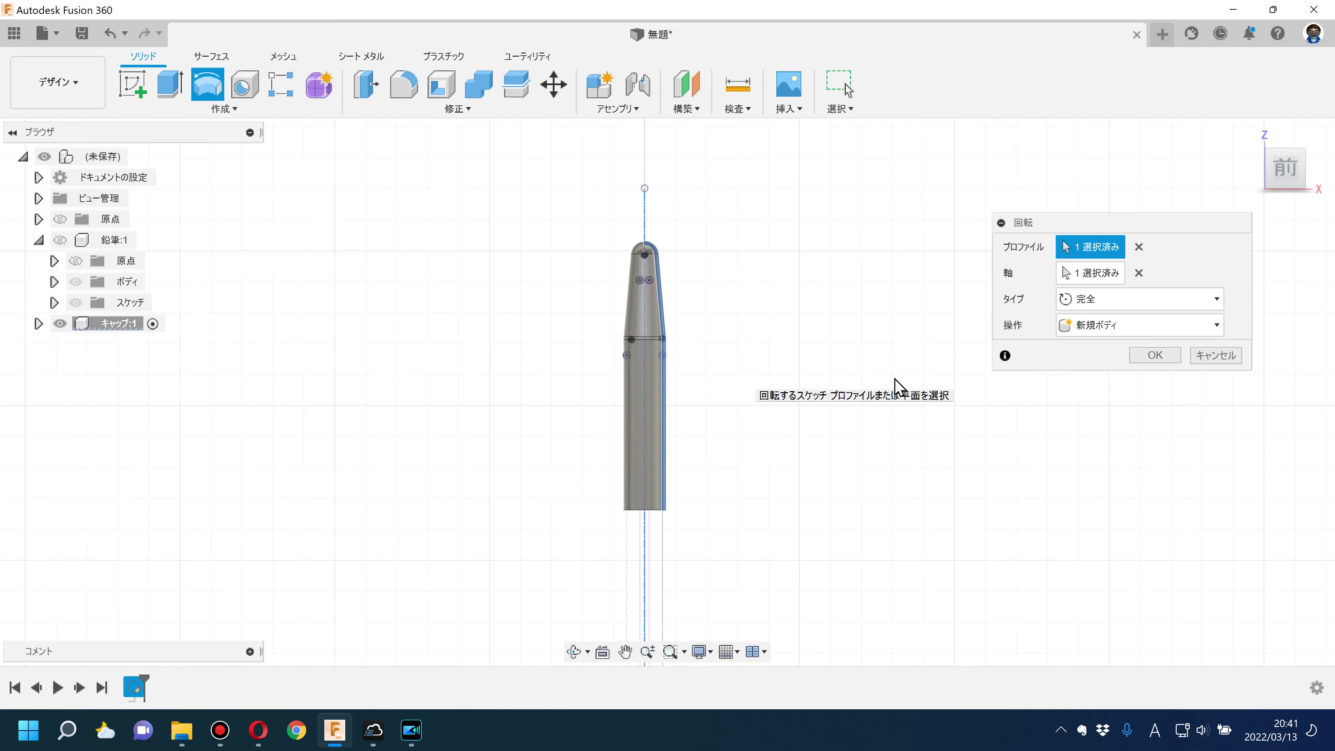
click(1151, 356)
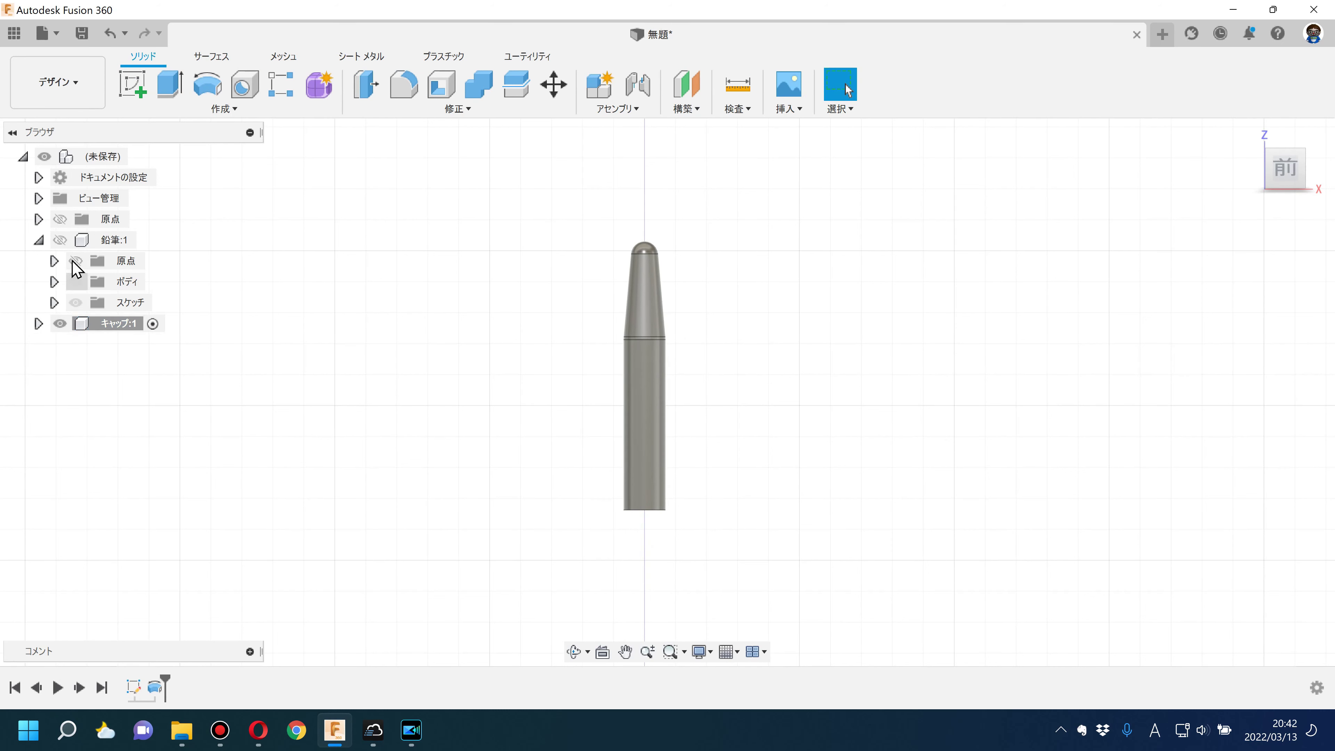
Step: Show the pencil component and add a Section Analysis through it
click(60, 240)
click(746, 110)
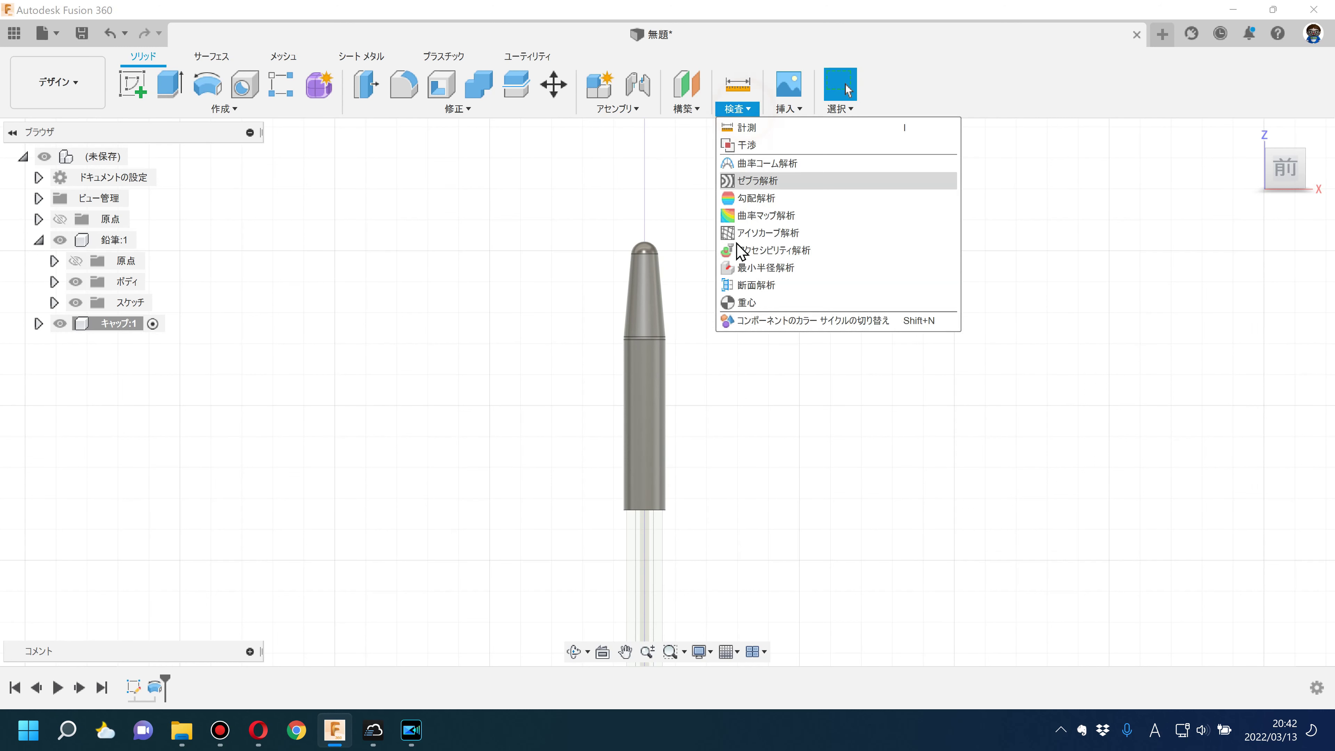
click(752, 288)
click(721, 641)
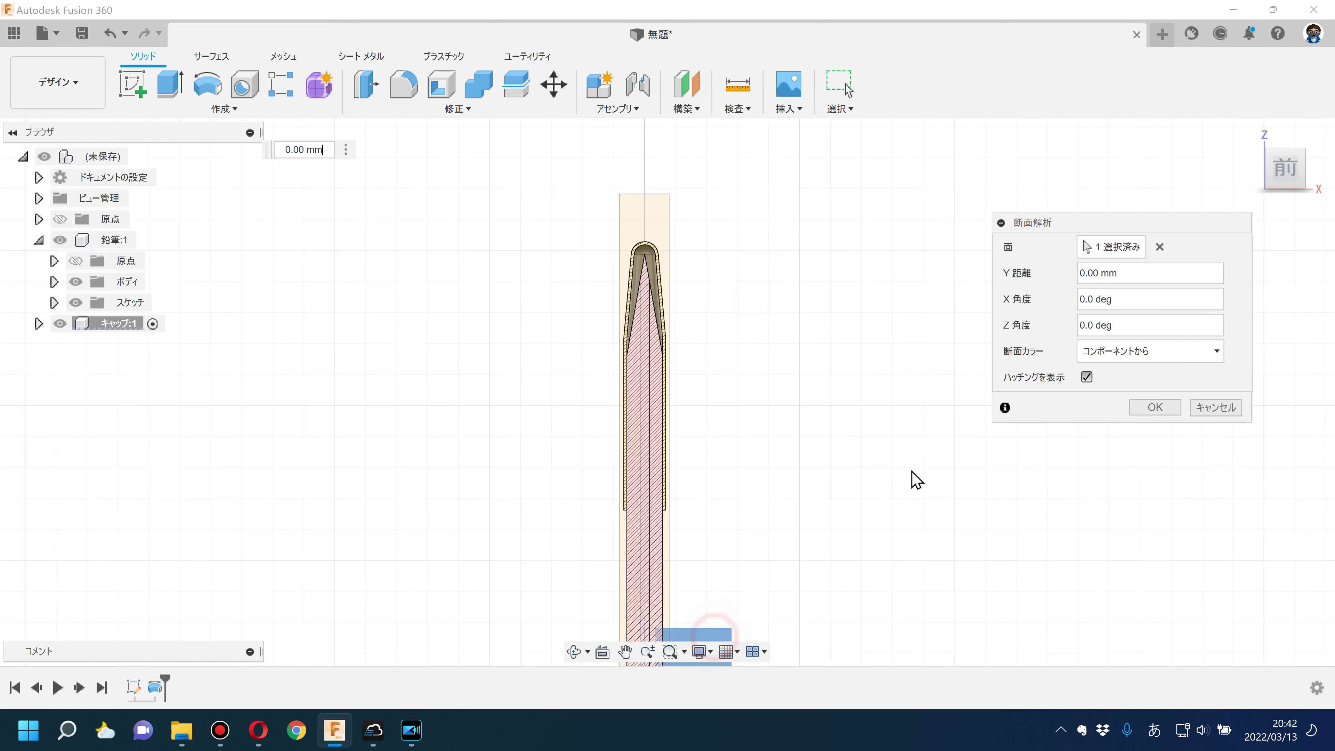
click(1152, 407)
click(1154, 407)
Step: Change the cap sketch's 3.00 gap above the tip to 10 mm and finish
scroll(665, 279, up, 1)
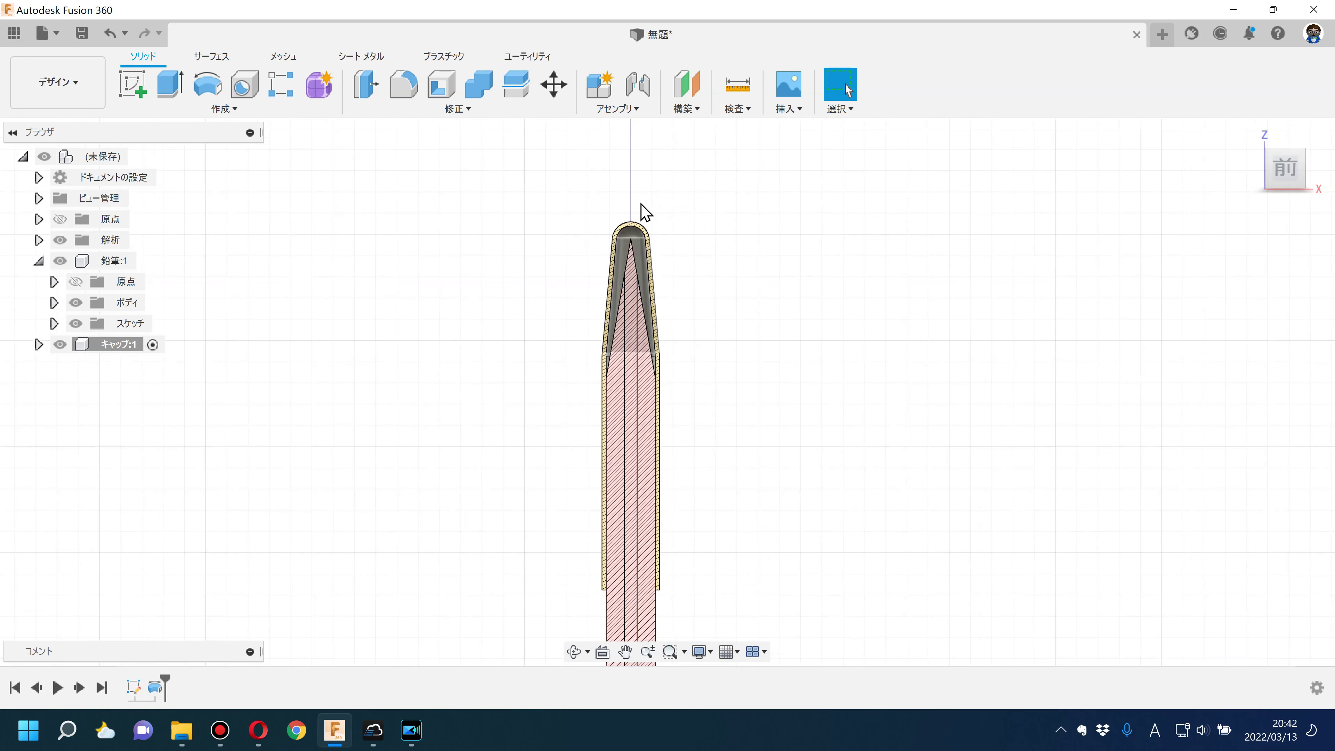
double_click(134, 689)
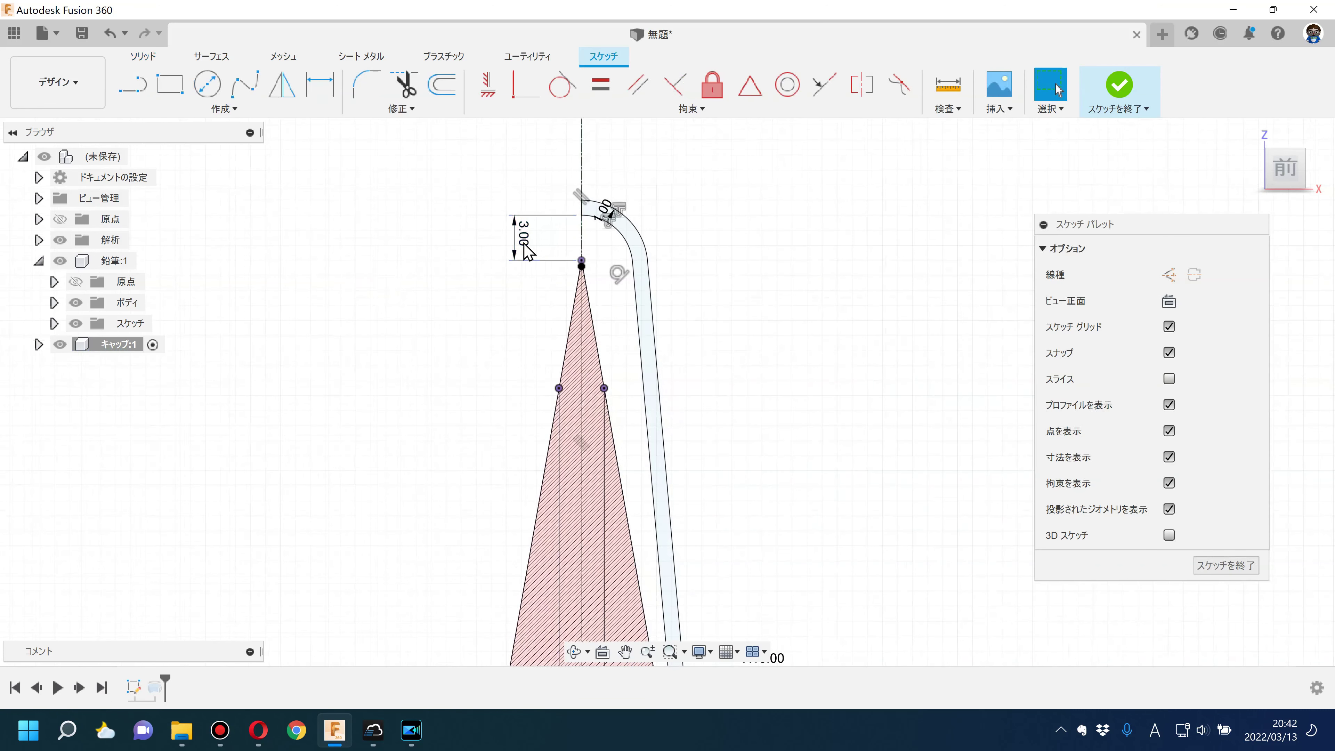
double_click(525, 249)
text(10)
key(Return)
scroll(595, 360, down, 5)
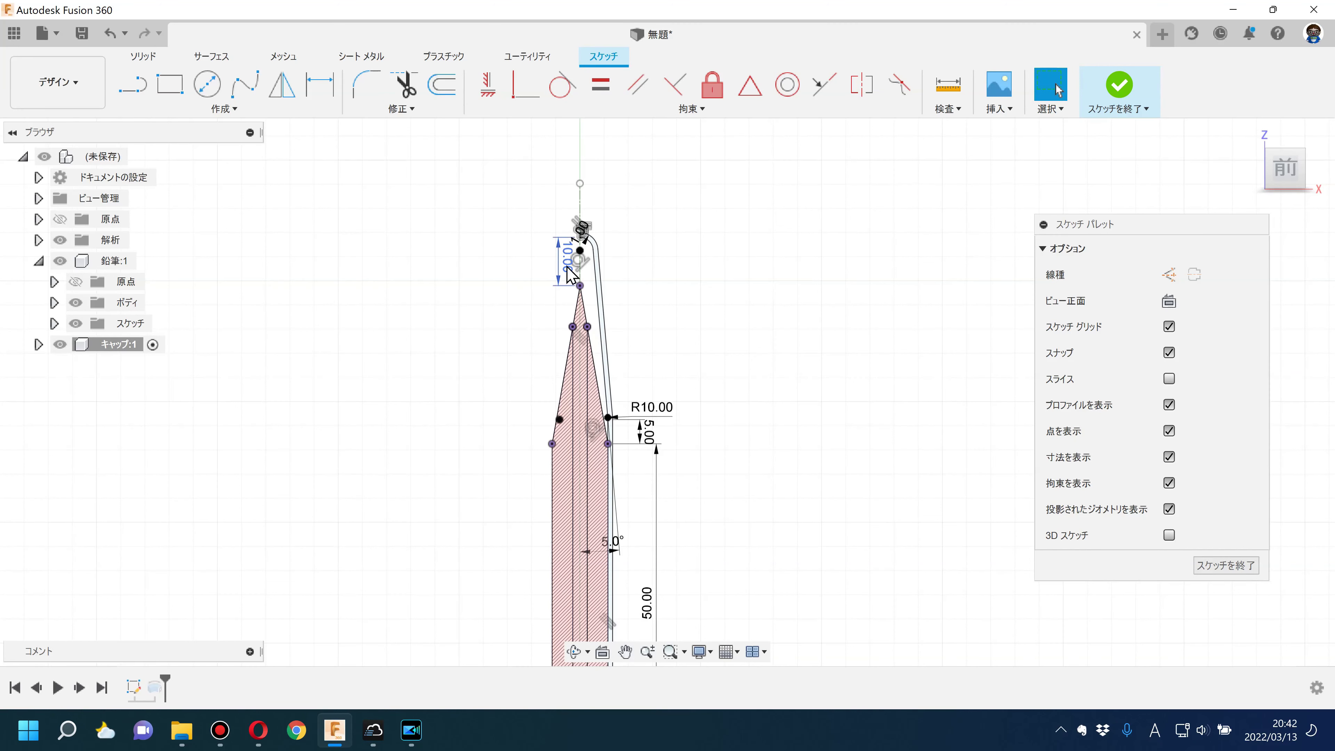
click(1114, 87)
Step: Hide the 断面1 section analysis in the browser
scroll(840, 374, down, 2)
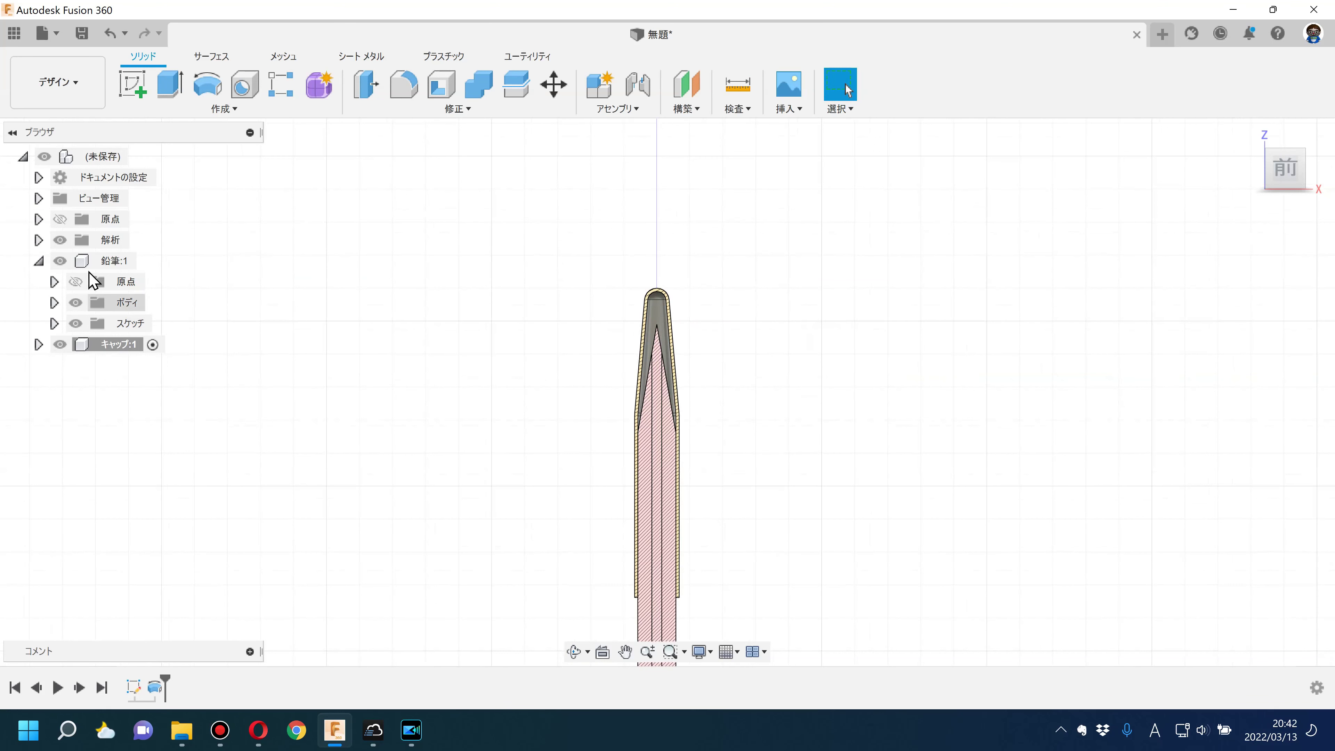
click(38, 239)
click(75, 260)
scroll(444, 371, down, 2)
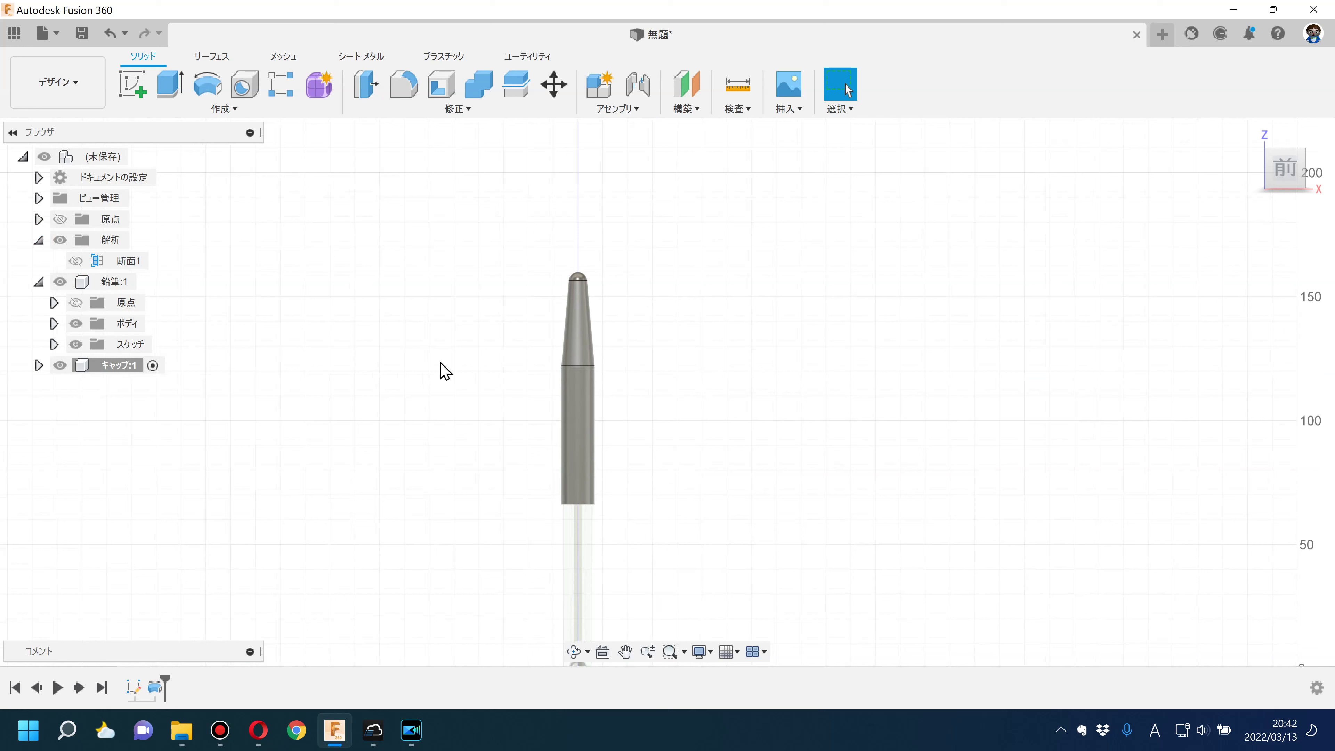
mouse_move(1285, 167)
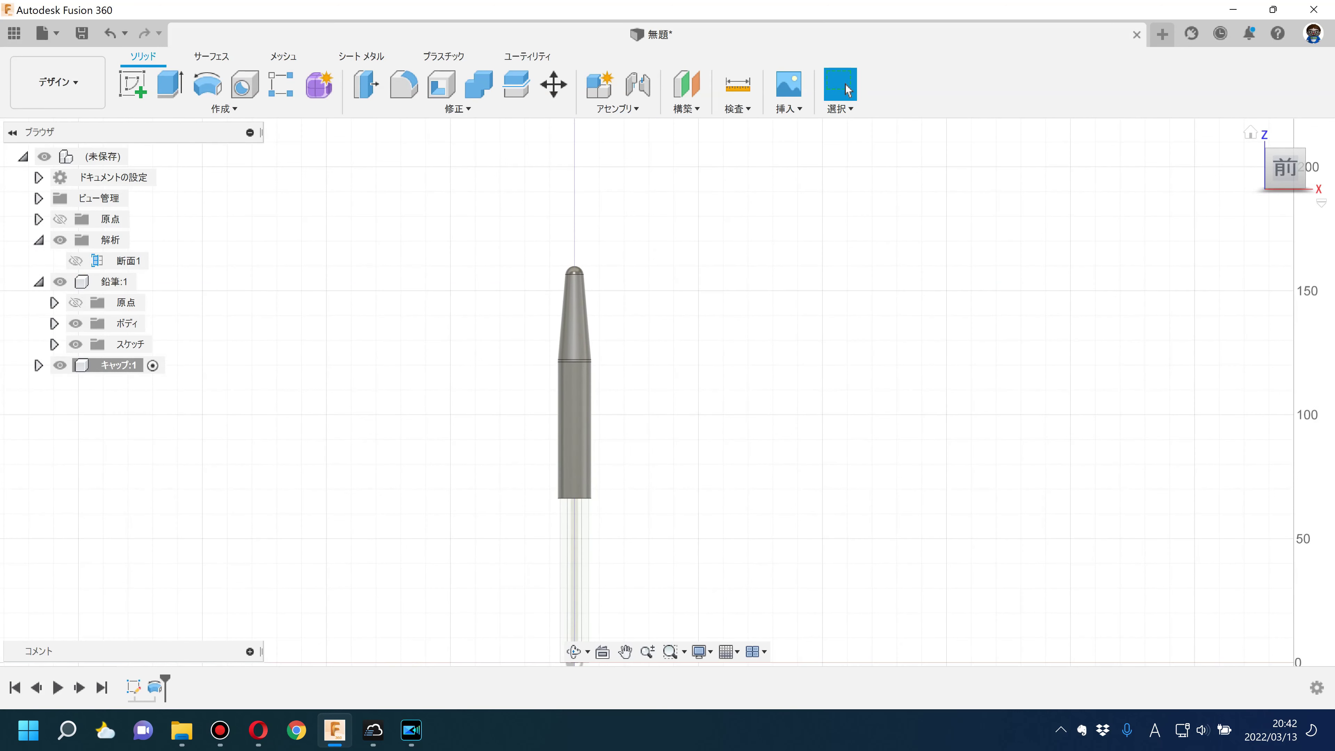
key(alt+Tab)
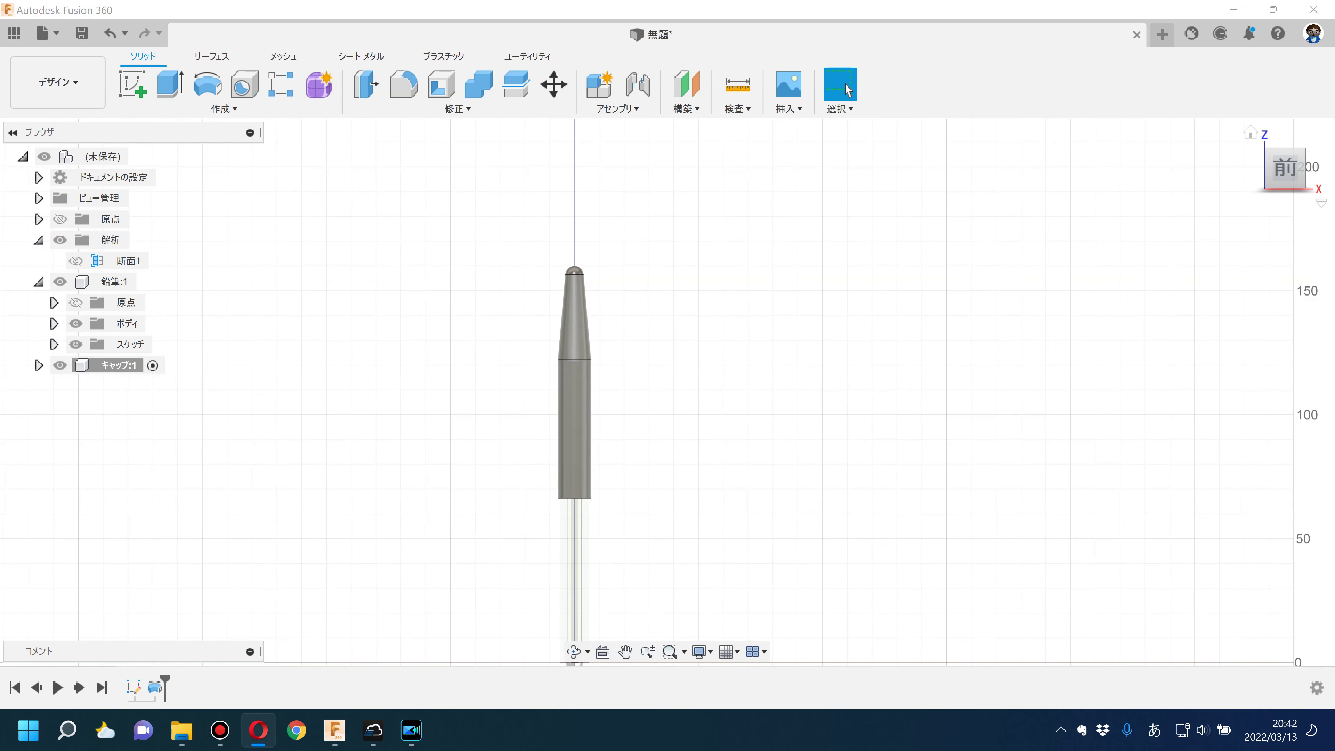
scroll(561, 342, up, 2)
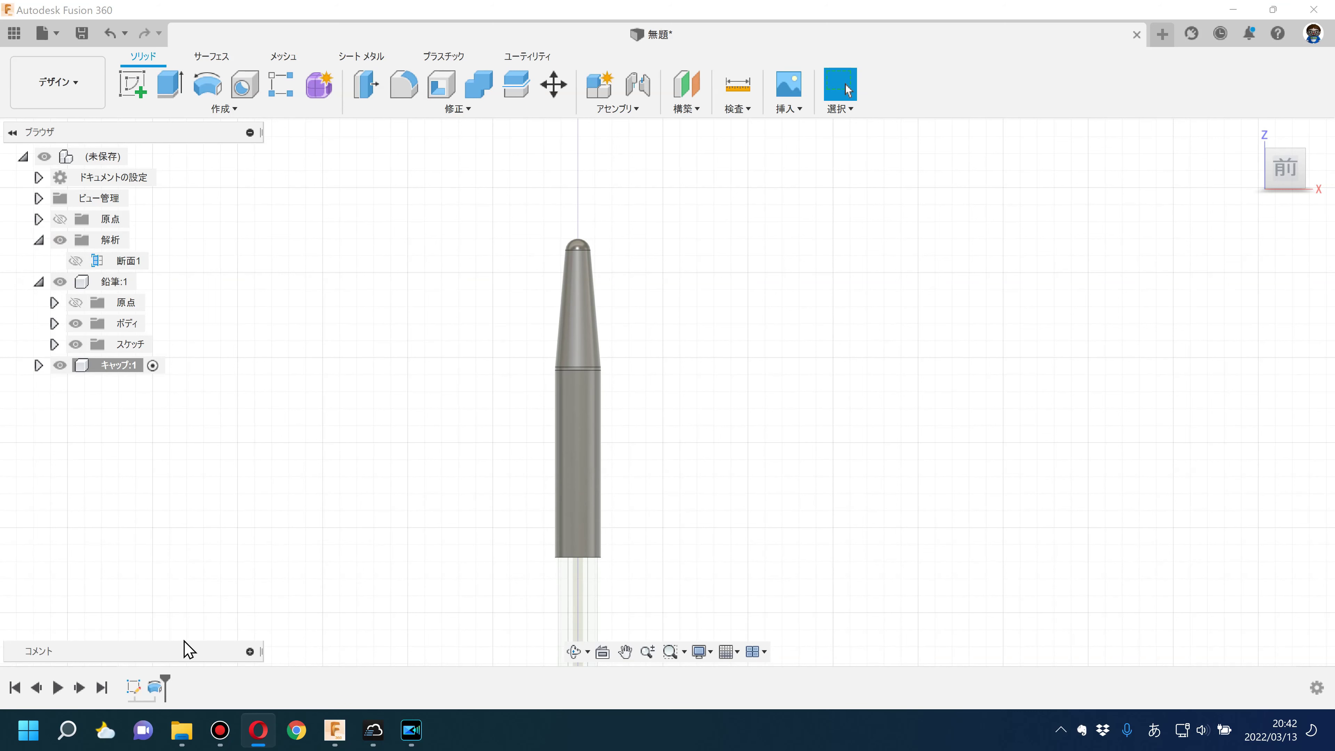
Step: Change the cap sketch's 50 mm length dimension to 30 mm and finish
double_click(134, 688)
double_click(628, 510)
text(30)
key(Return)
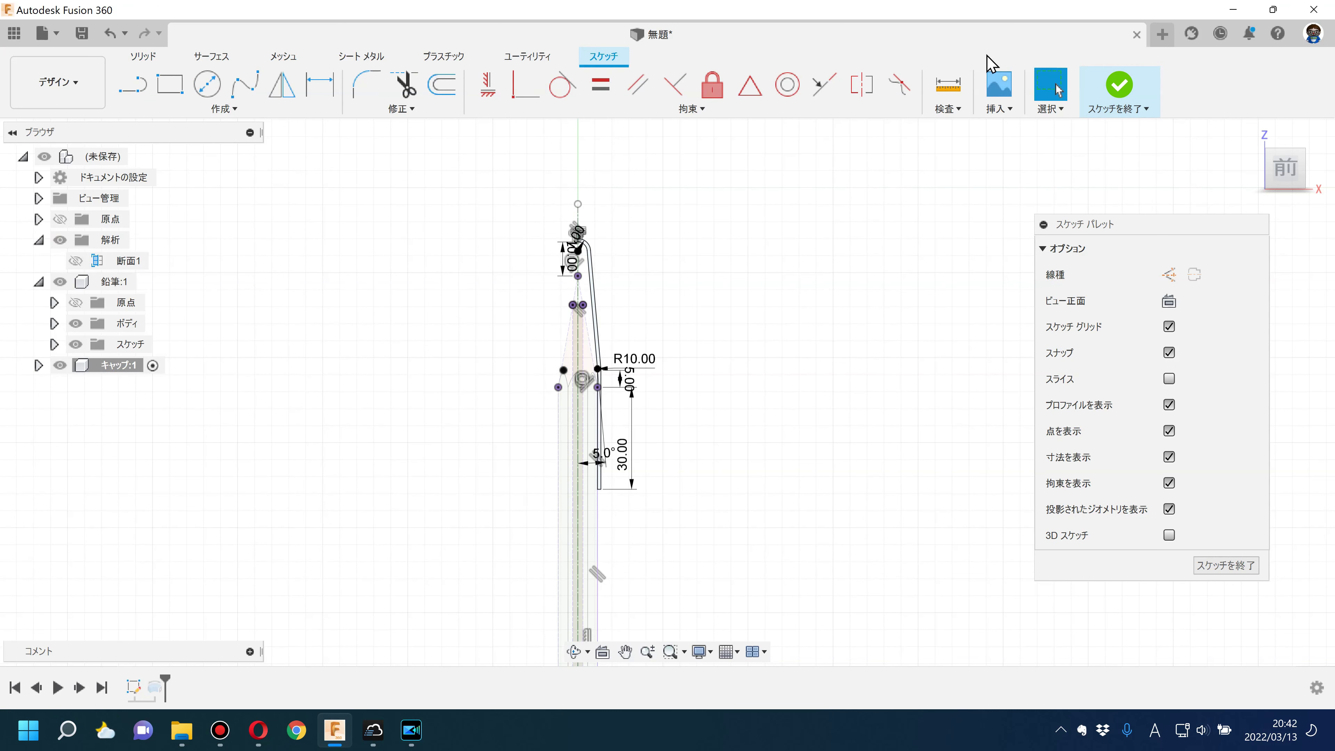
click(1141, 110)
Step: Activate the top-level assembly and orbit to a tilted view of the cap
middle_drag(765, 393, 634, 294)
shift+middle_drag(629, 284, 593, 355)
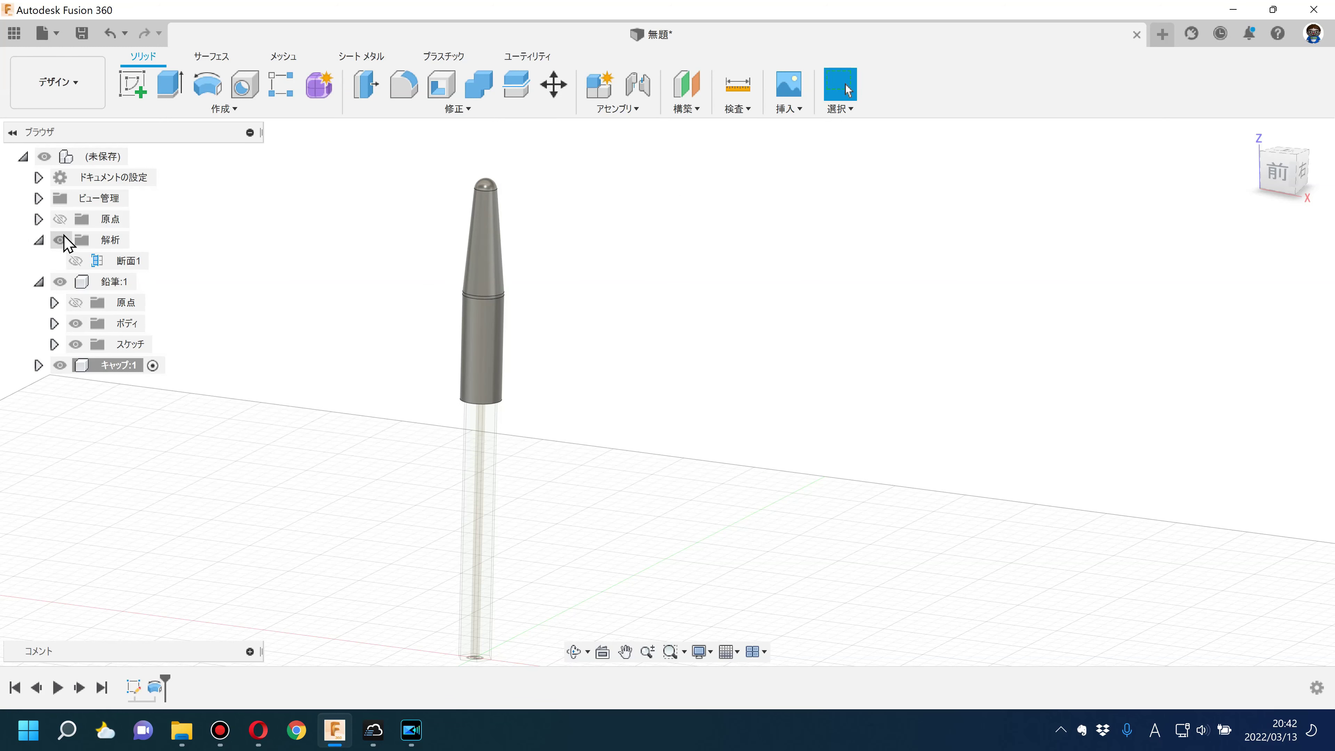
click(140, 156)
mouse_move(330, 323)
middle_down()
mouse_move(431, 323)
mouse_move(409, 179)
middle_up()
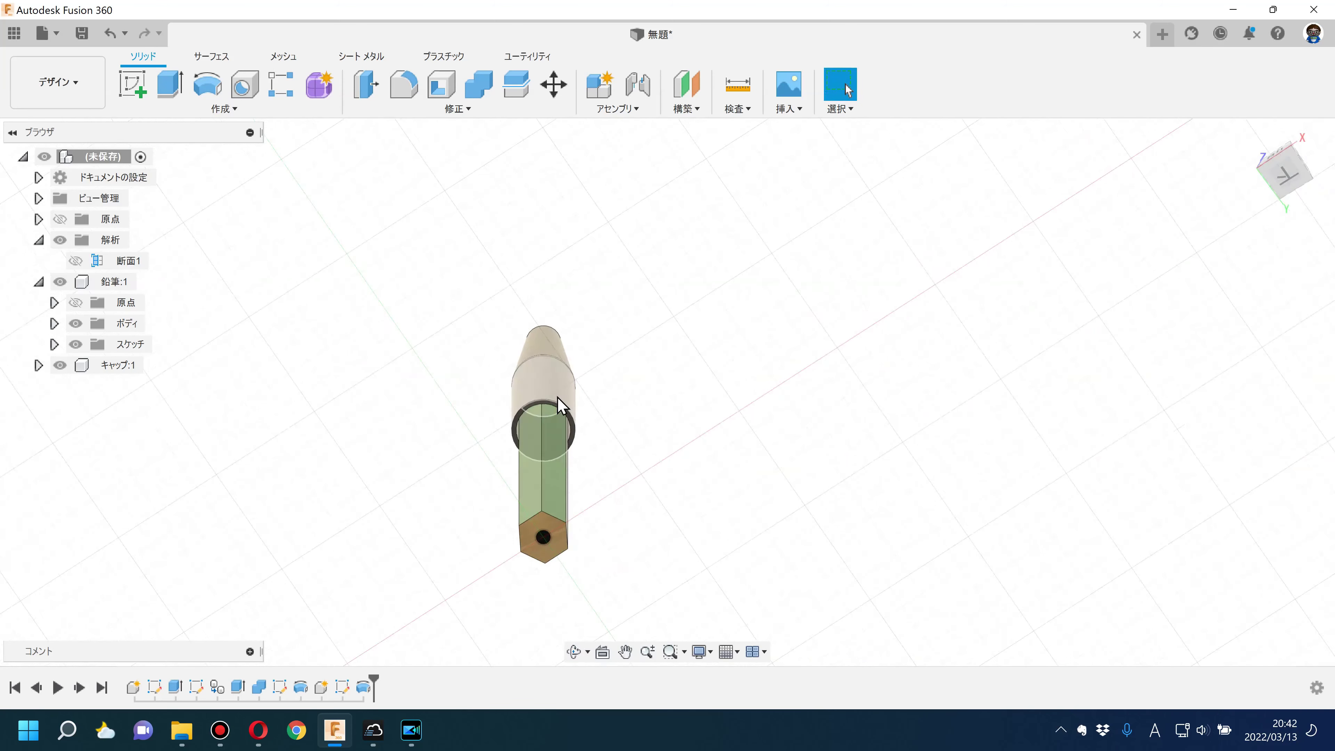
scroll(557, 409, up, 3)
mouse_move(659, 381)
shift+middle_down()
mouse_move(653, 337)
mouse_move(655, 349)
mouse_move(664, 330)
mouse_move(640, 364)
mouse_move(661, 442)
shift+middle_up()
click(1278, 167)
drag(793, 262, 796, 200)
key(Escape)
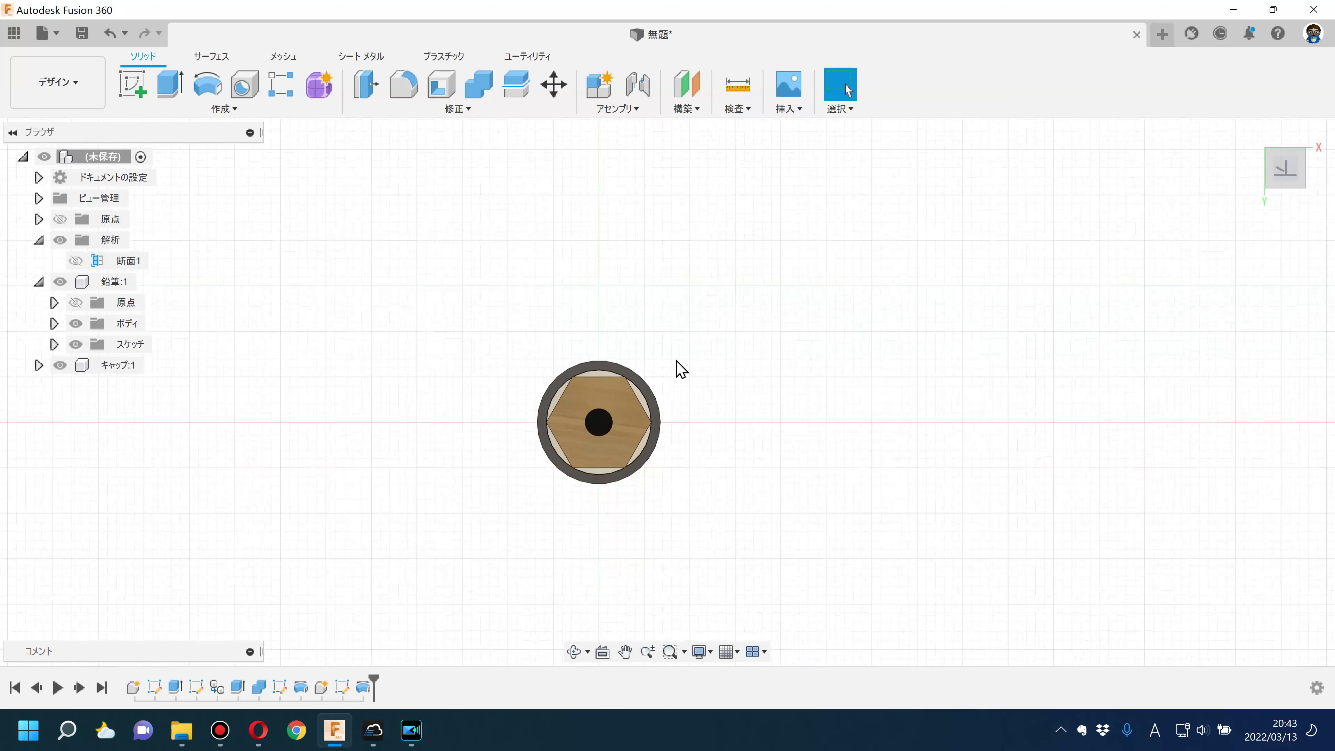
mouse_move(673, 367)
shift+middle_down()
mouse_move(707, 487)
mouse_move(769, 318)
mouse_move(766, 283)
shift+middle_up()
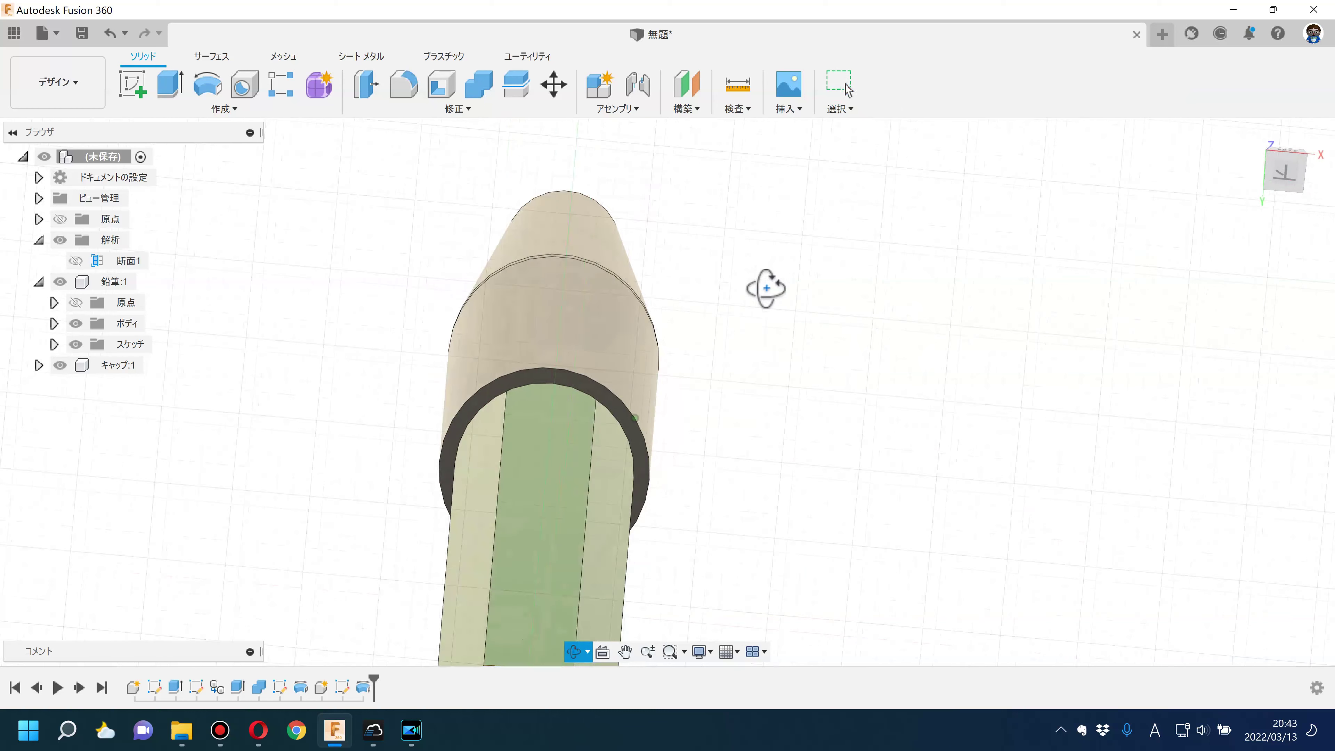
Step: Start a Pipe feature with a circular section as a new body
click(226, 109)
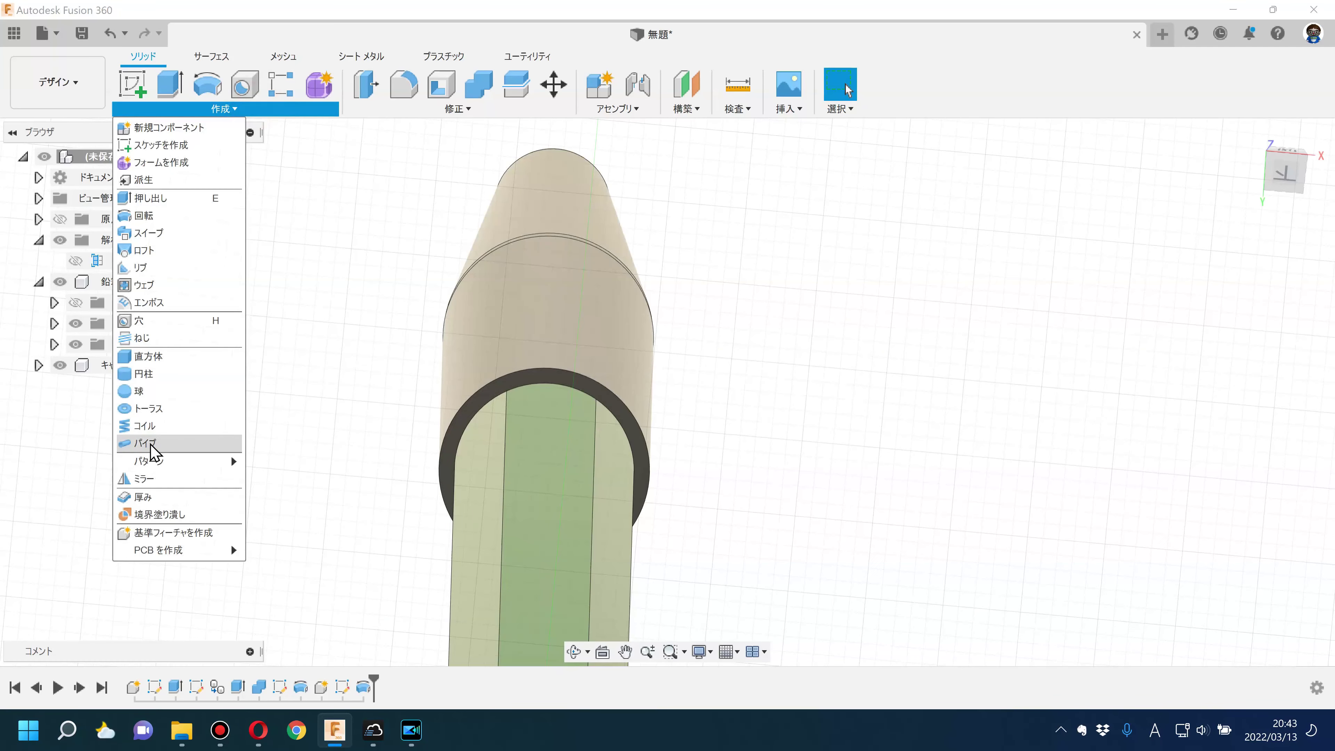
click(144, 443)
scroll(591, 448, up, 3)
scroll(617, 426, up, 2)
scroll(618, 418, up, 1)
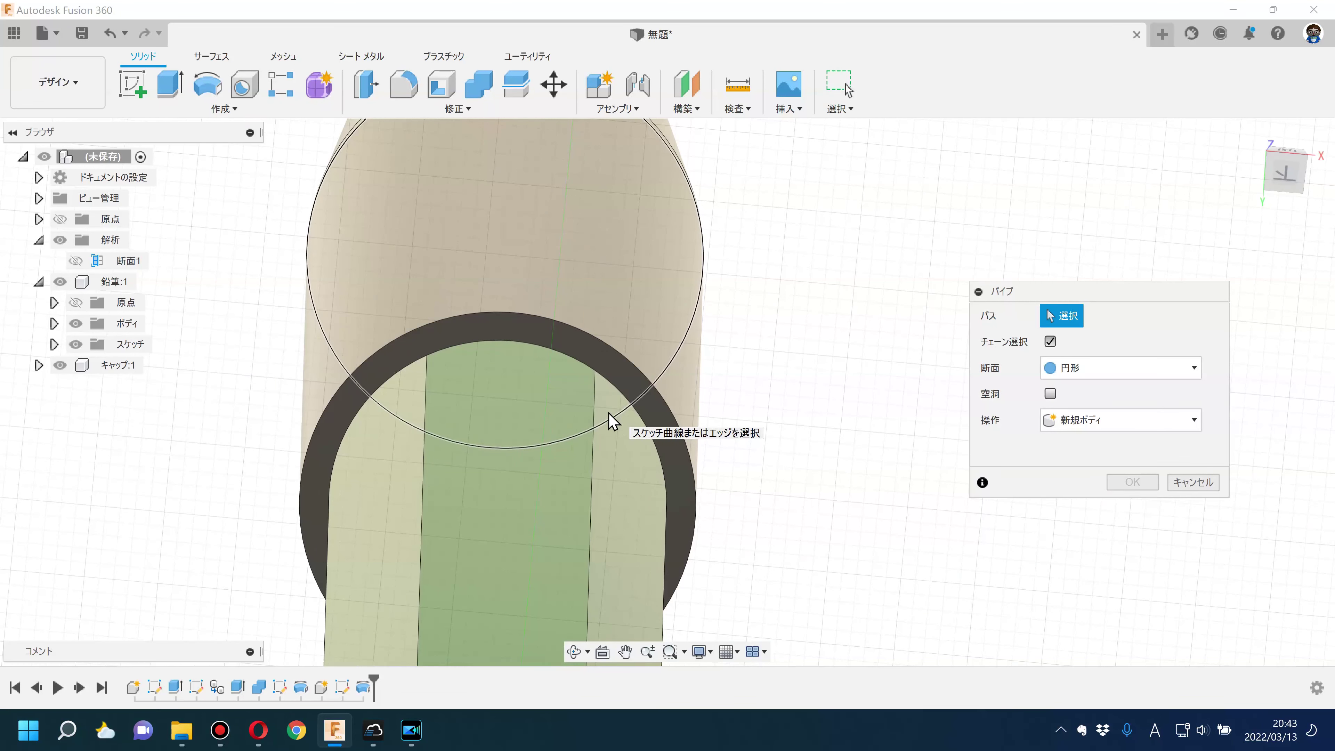
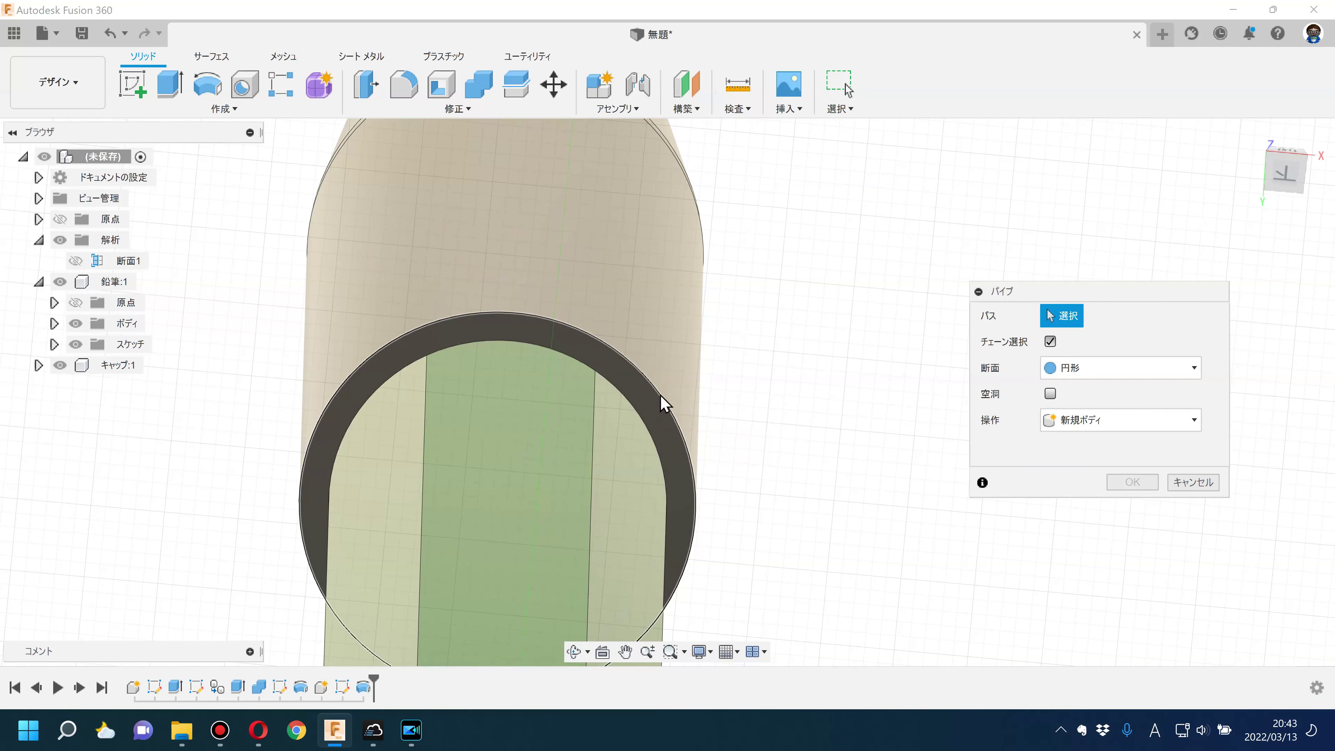
Step: Start a pipe along the cap's open rim edge with operation set to Join
click(661, 395)
mouse_move(661, 397)
shift+middle_down()
mouse_move(751, 426)
mouse_move(751, 481)
mouse_move(750, 462)
shift+middle_up()
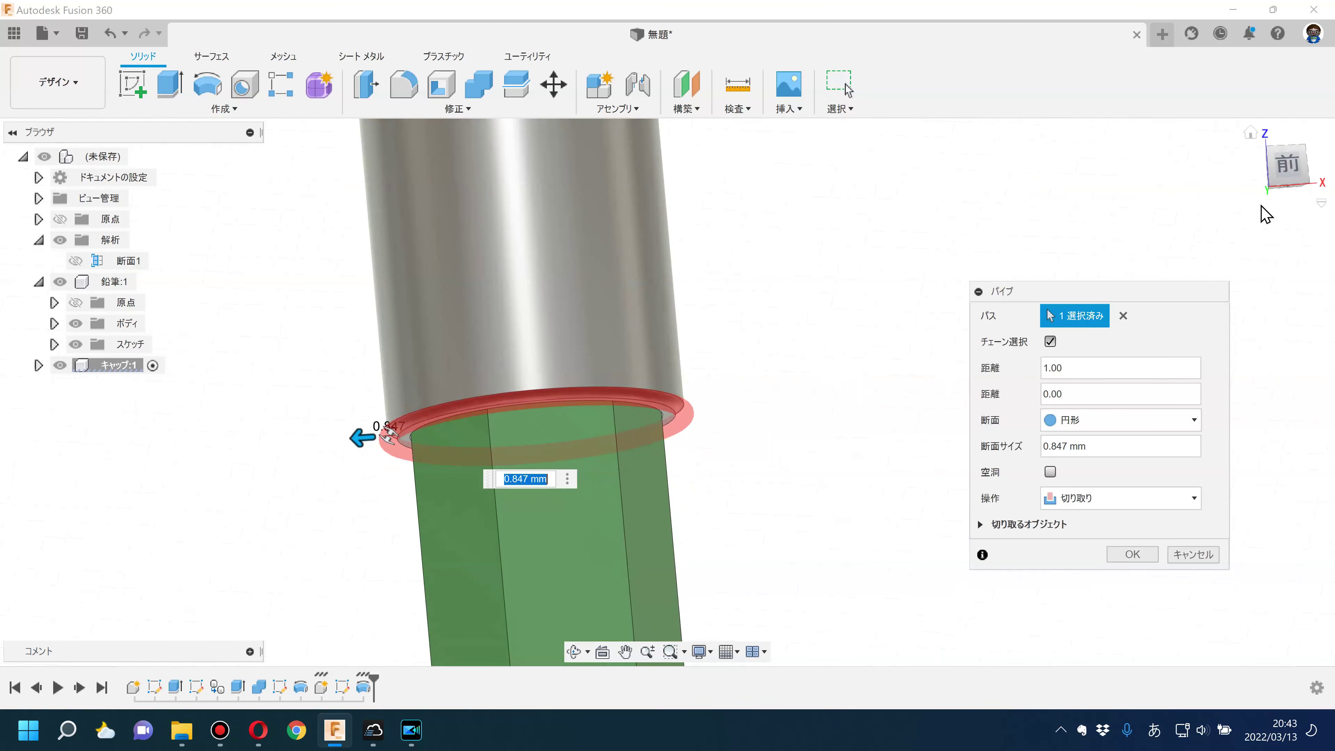
click(1104, 499)
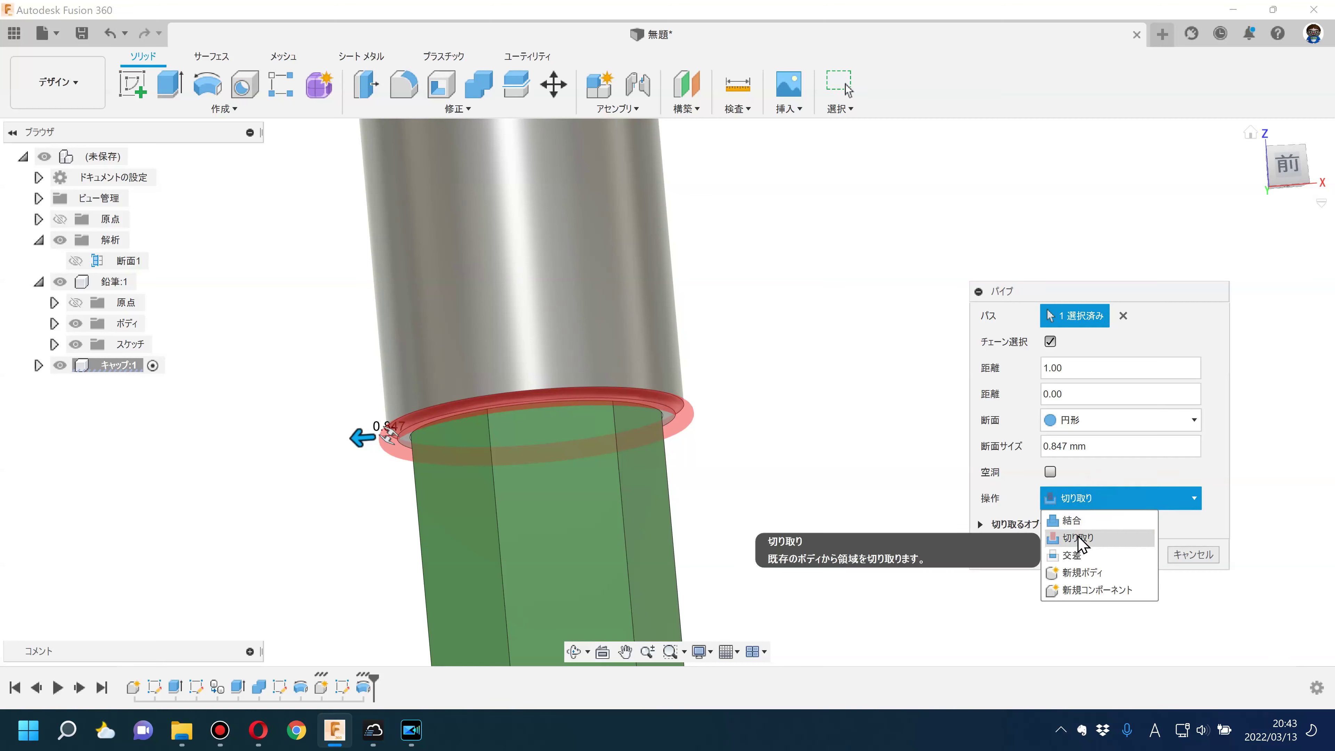
click(1066, 513)
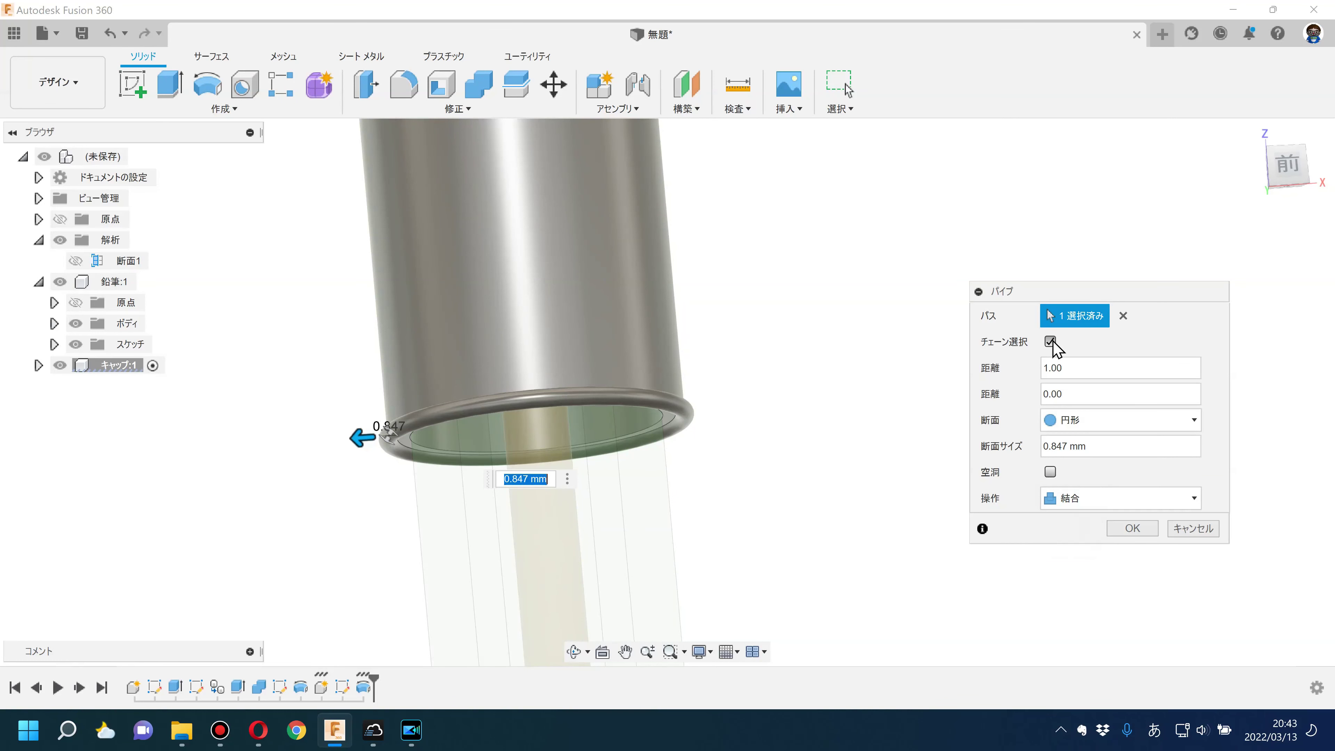
click(1287, 165)
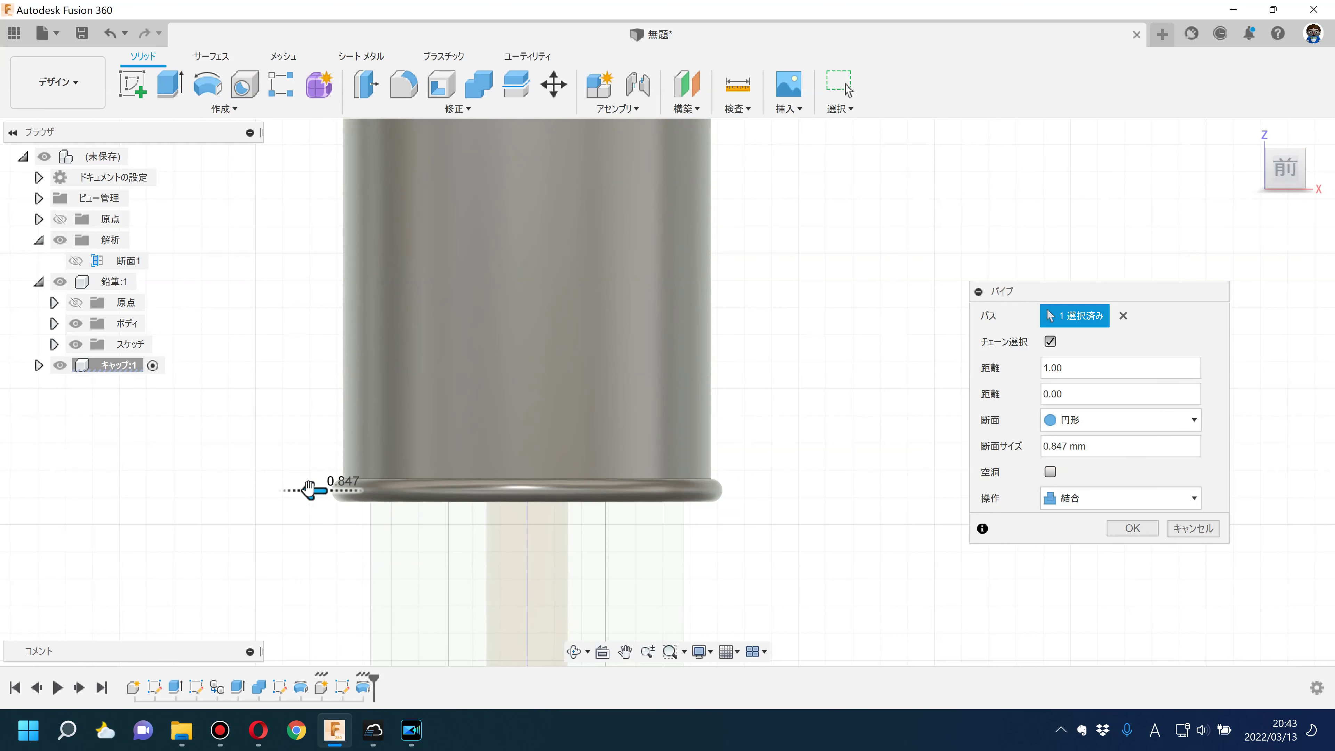
Step: Set the pipe's section size and confirm the 2 mm round rim pipe
drag(310, 491, 302, 489)
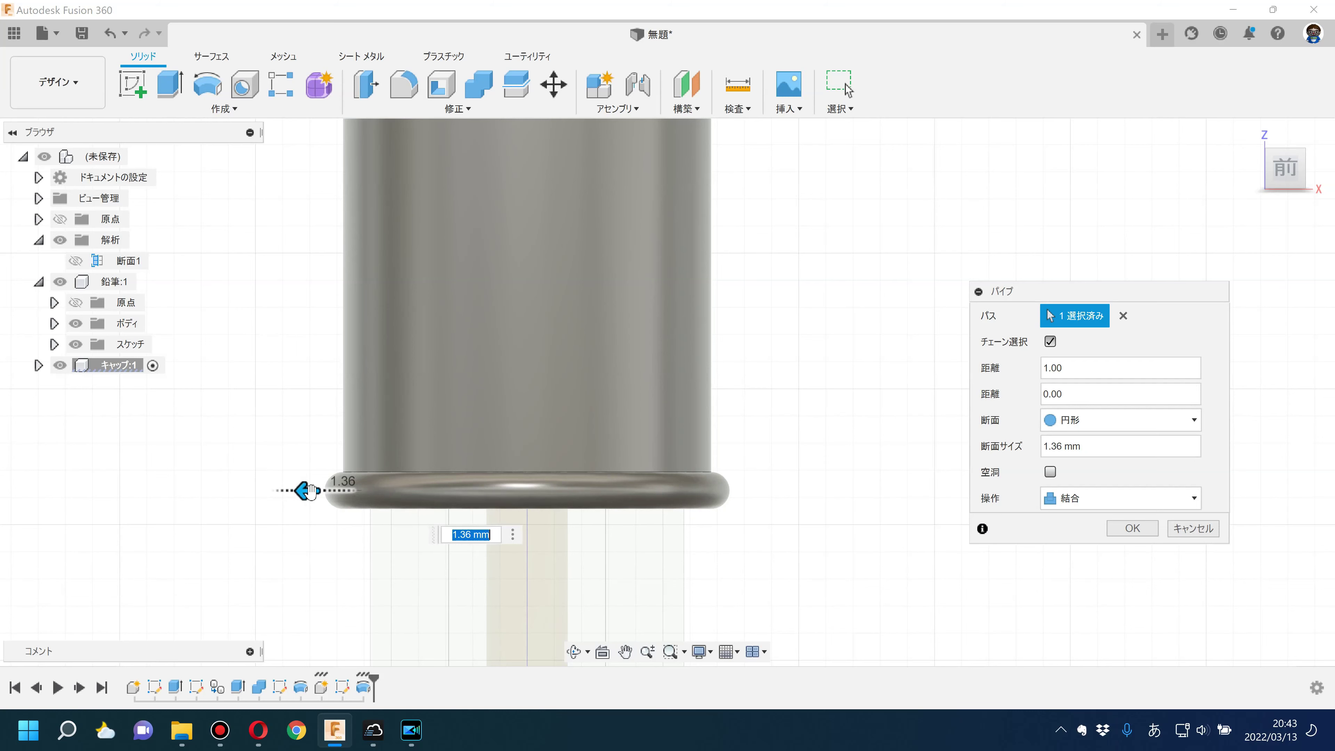
text(1)
key(Return)
mouse_move(292, 521)
shift+middle_down()
mouse_move(277, 319)
mouse_move(289, 364)
shift+middle_up()
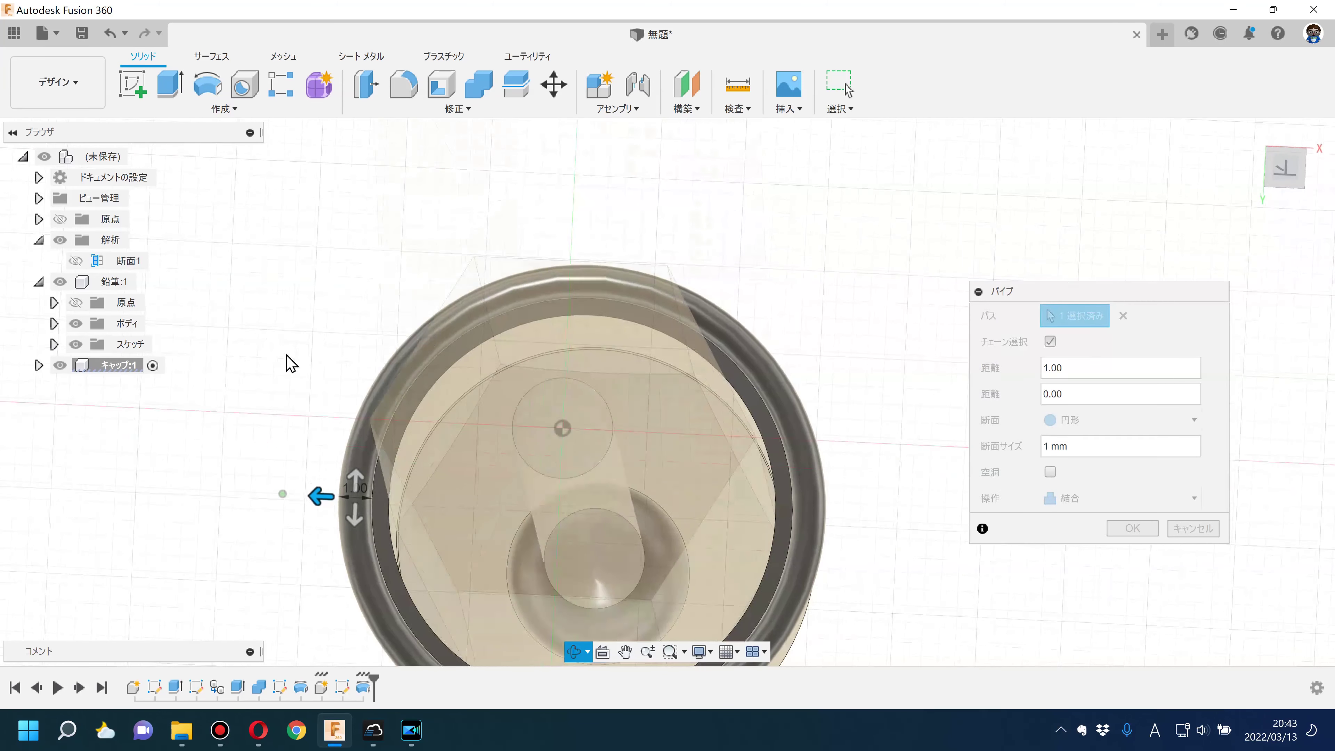
click(1267, 176)
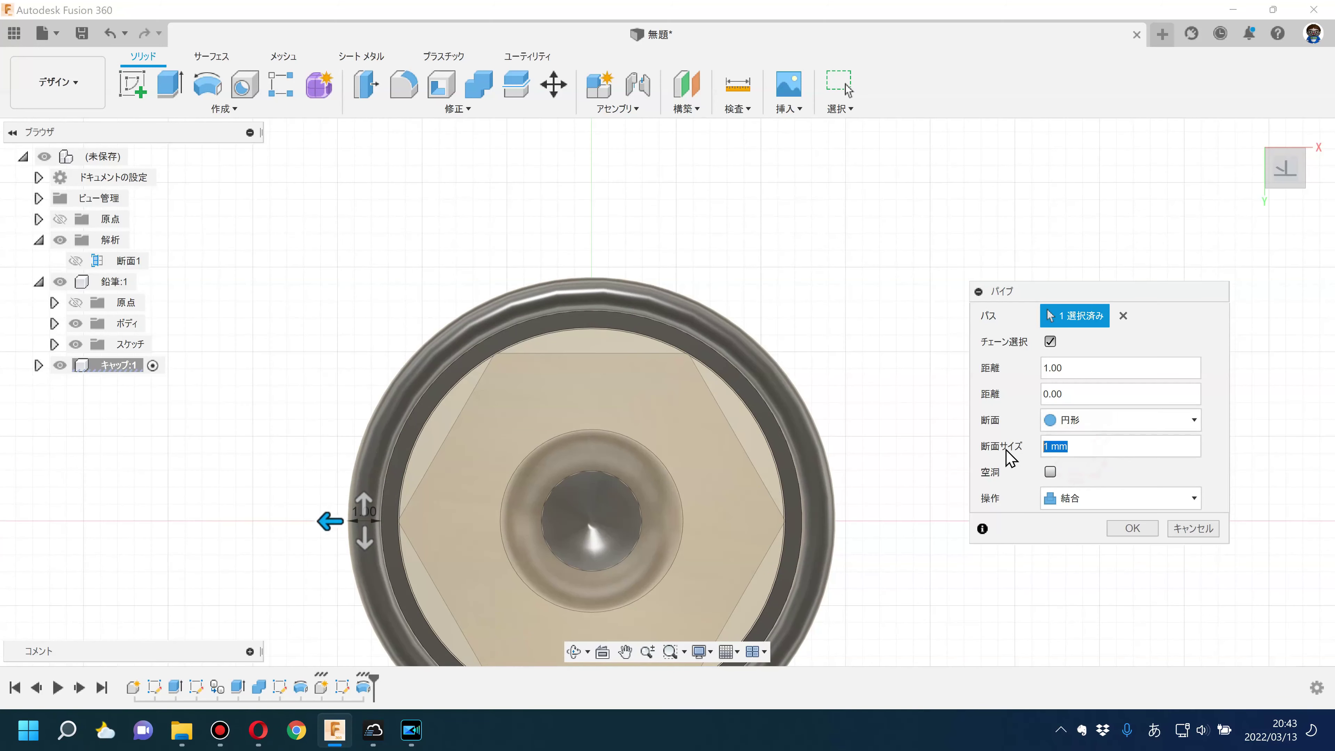
click(1120, 445)
text(2)
scroll(791, 447, down, 2)
mouse_move(804, 419)
shift+middle_down()
mouse_move(807, 434)
mouse_move(798, 412)
shift+middle_up()
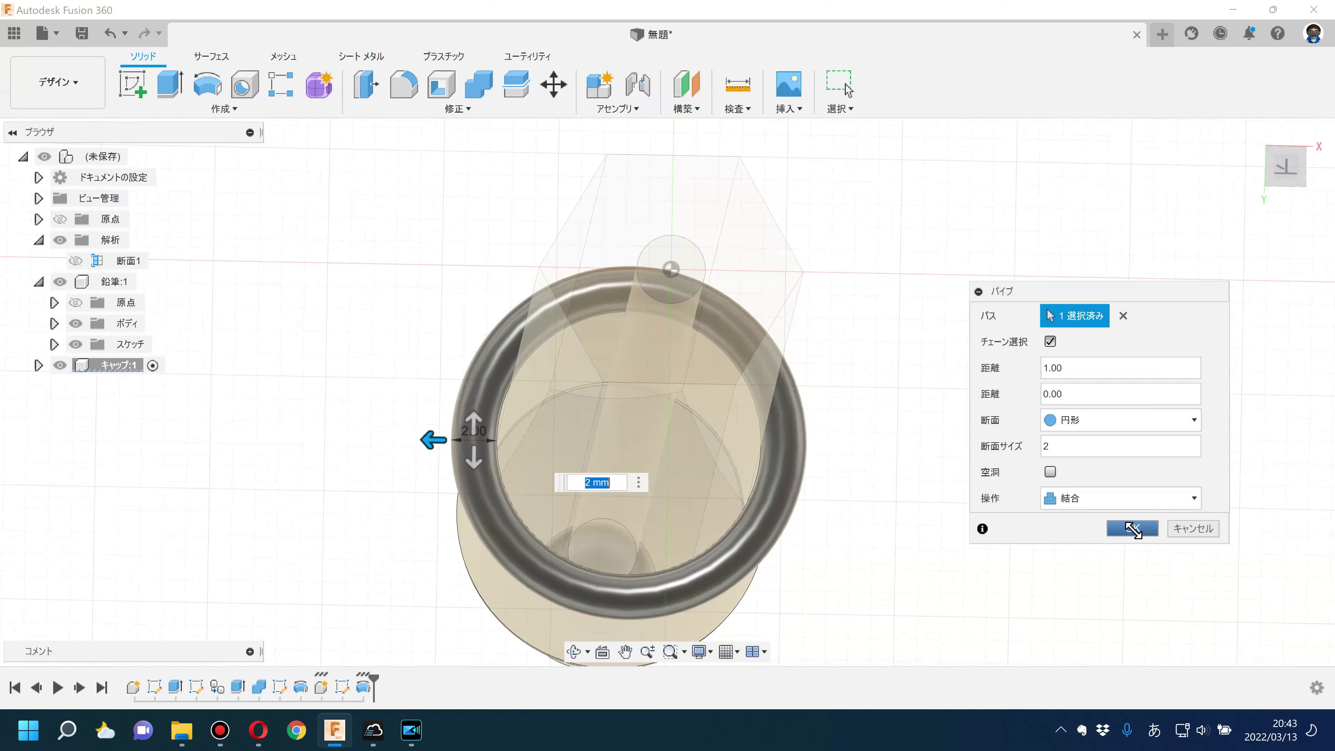
click(1130, 529)
click(1267, 182)
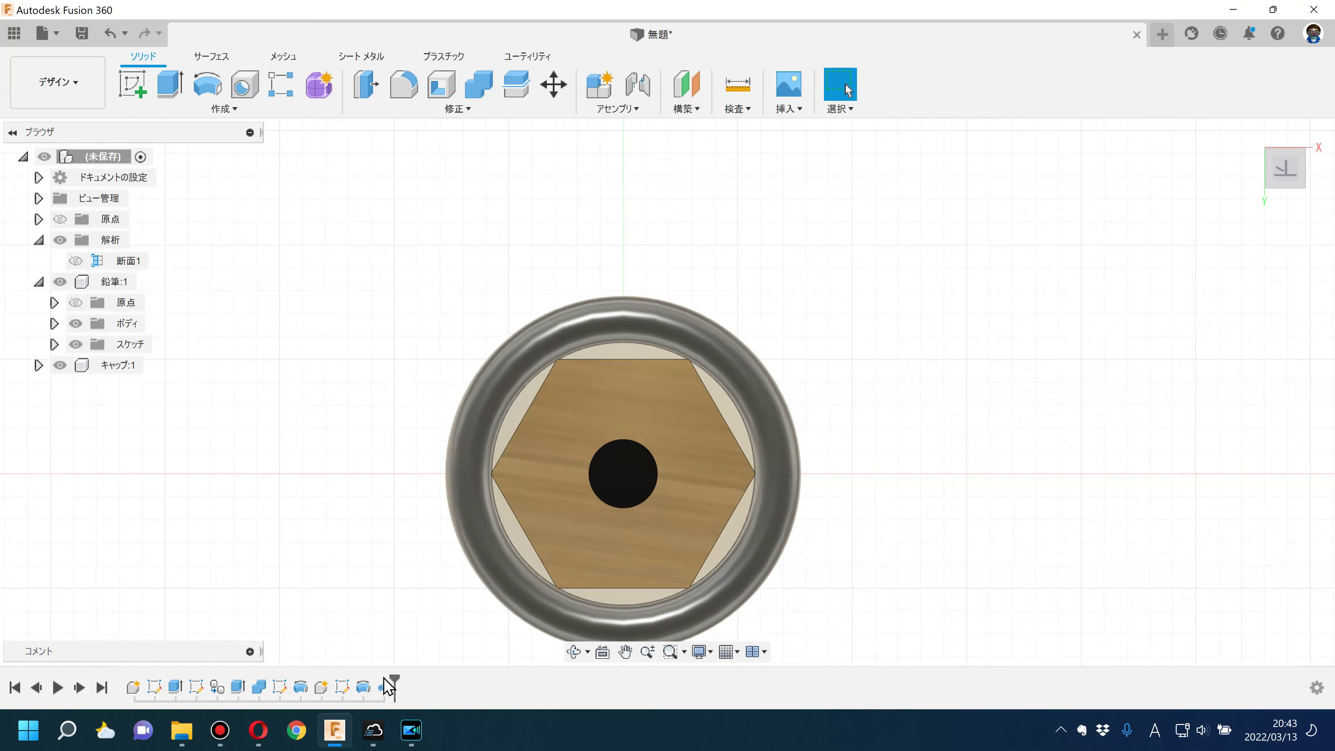
Step: Reopen the rim pipe's section size for editing, then cancel without changes
double_click(383, 688)
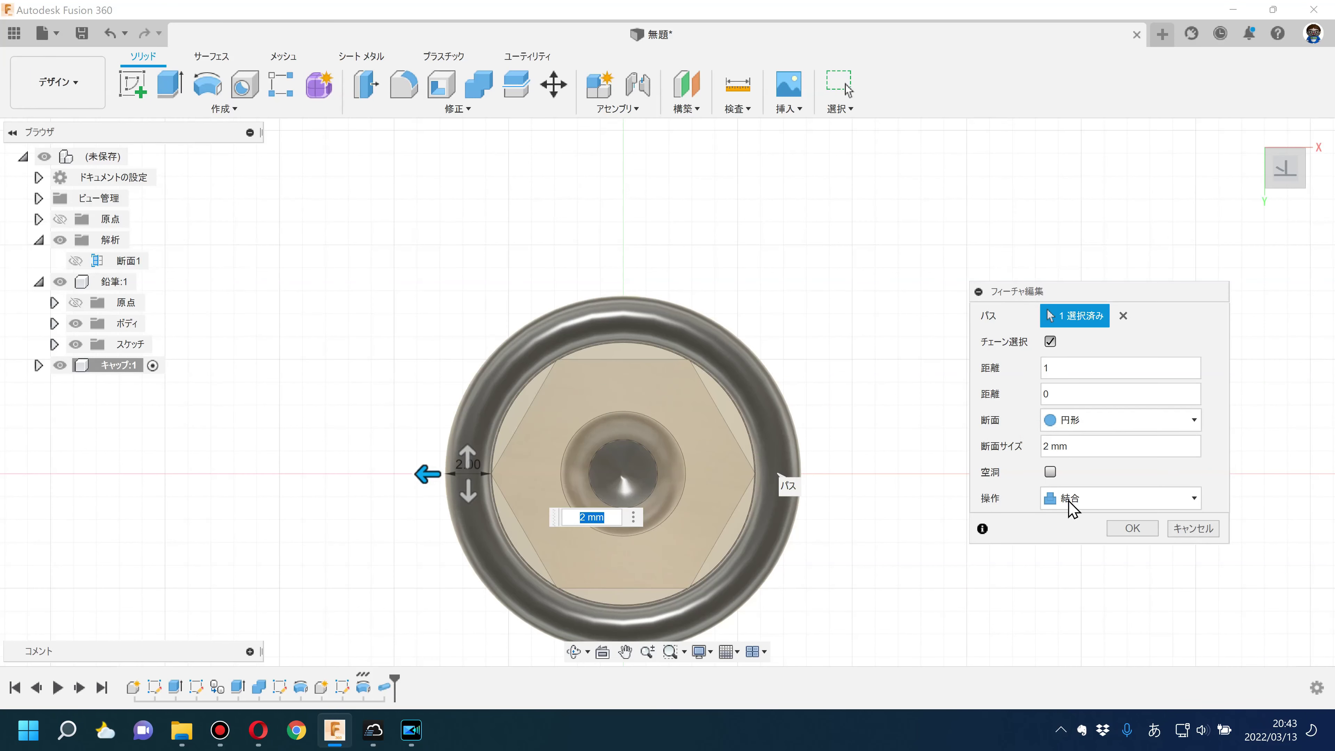
click(1046, 447)
click(1190, 534)
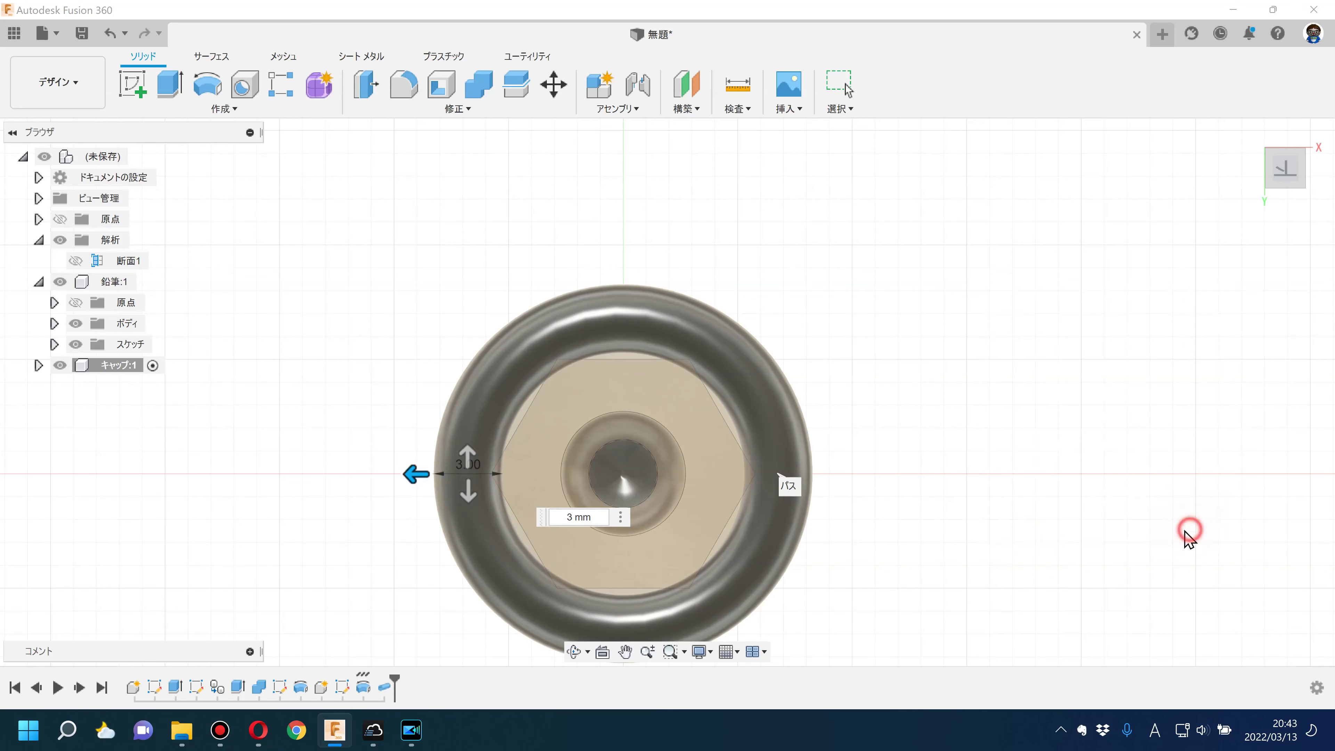
mouse_move(962, 519)
shift+middle_down()
mouse_move(953, 635)
mouse_move(956, 521)
shift+middle_up()
Step: Delete the rim pipe feature from the timeline, leaving the flat ring face
click(388, 689)
key(Delete)
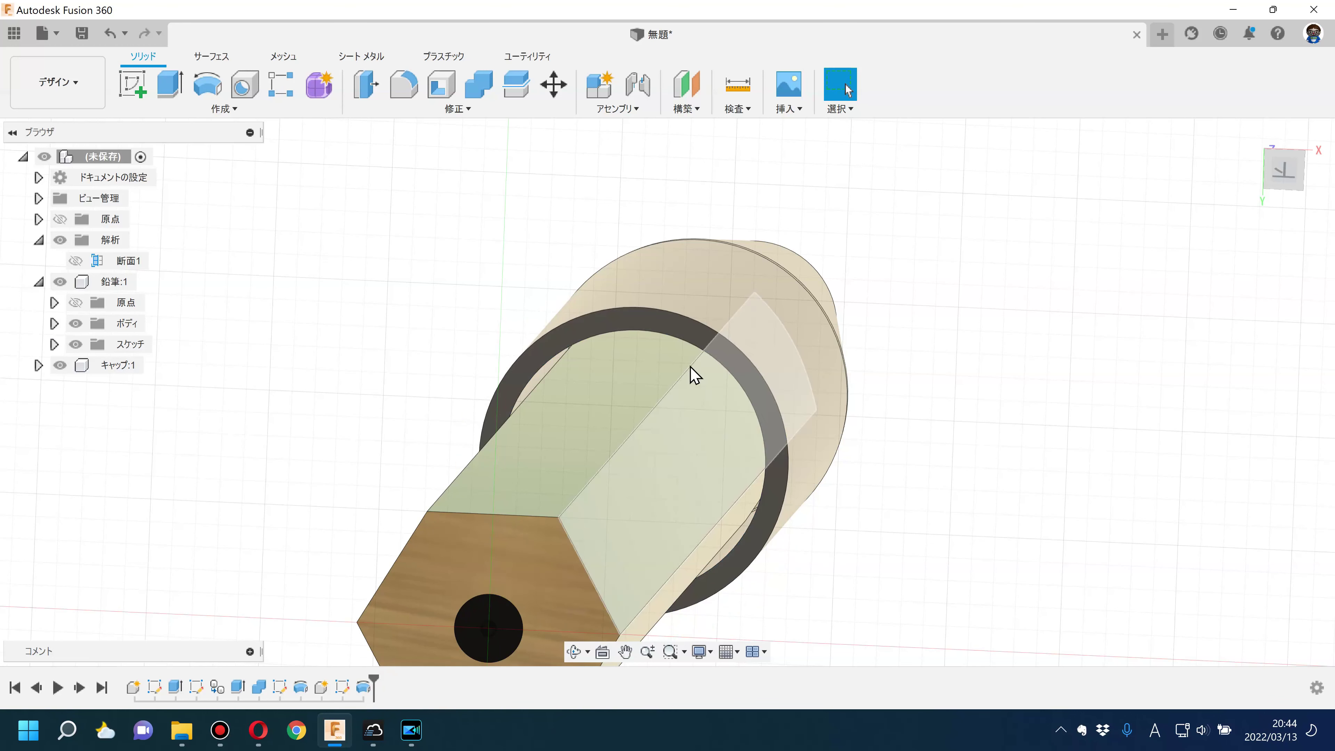
click(683, 329)
Step: Start a sketch on the ring face and draw a vertical line up from the centre
click(132, 84)
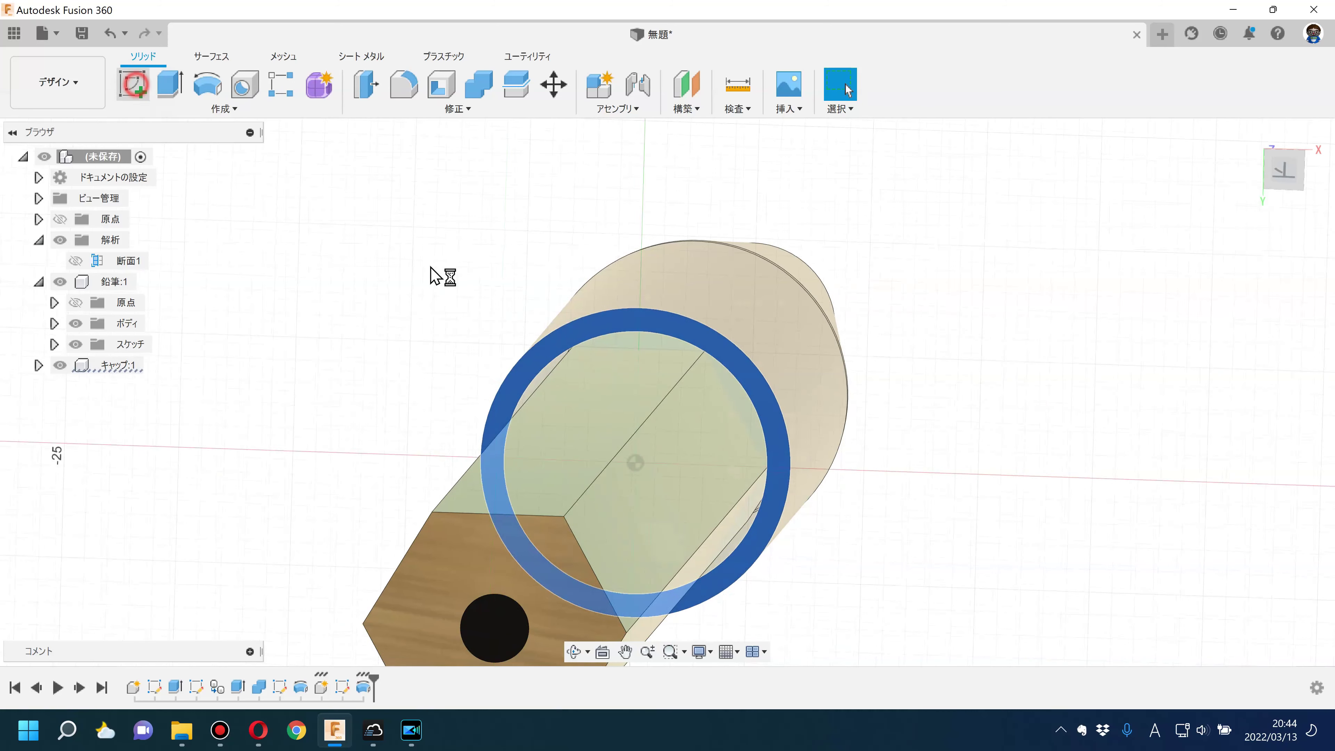
scroll(382, 247, down, 1)
scroll(611, 289, up, 3)
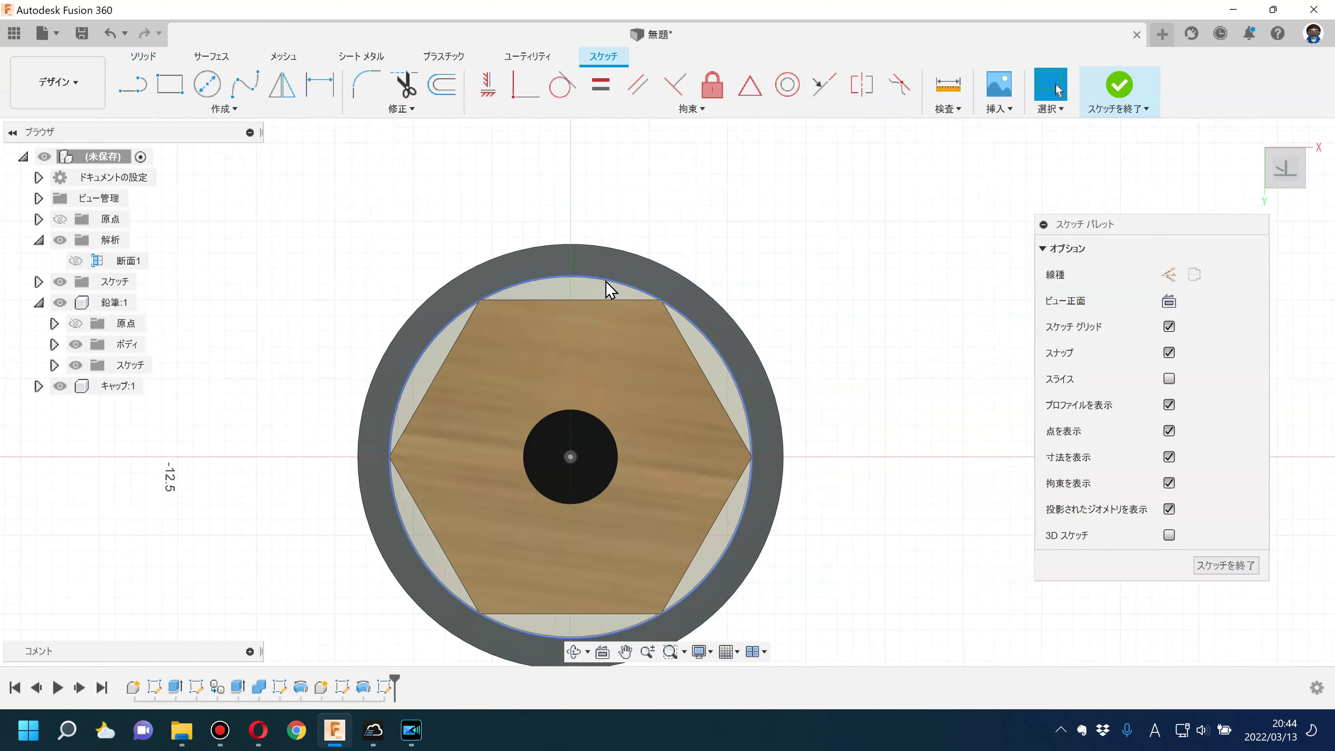
scroll(558, 245, up, 2)
click(132, 84)
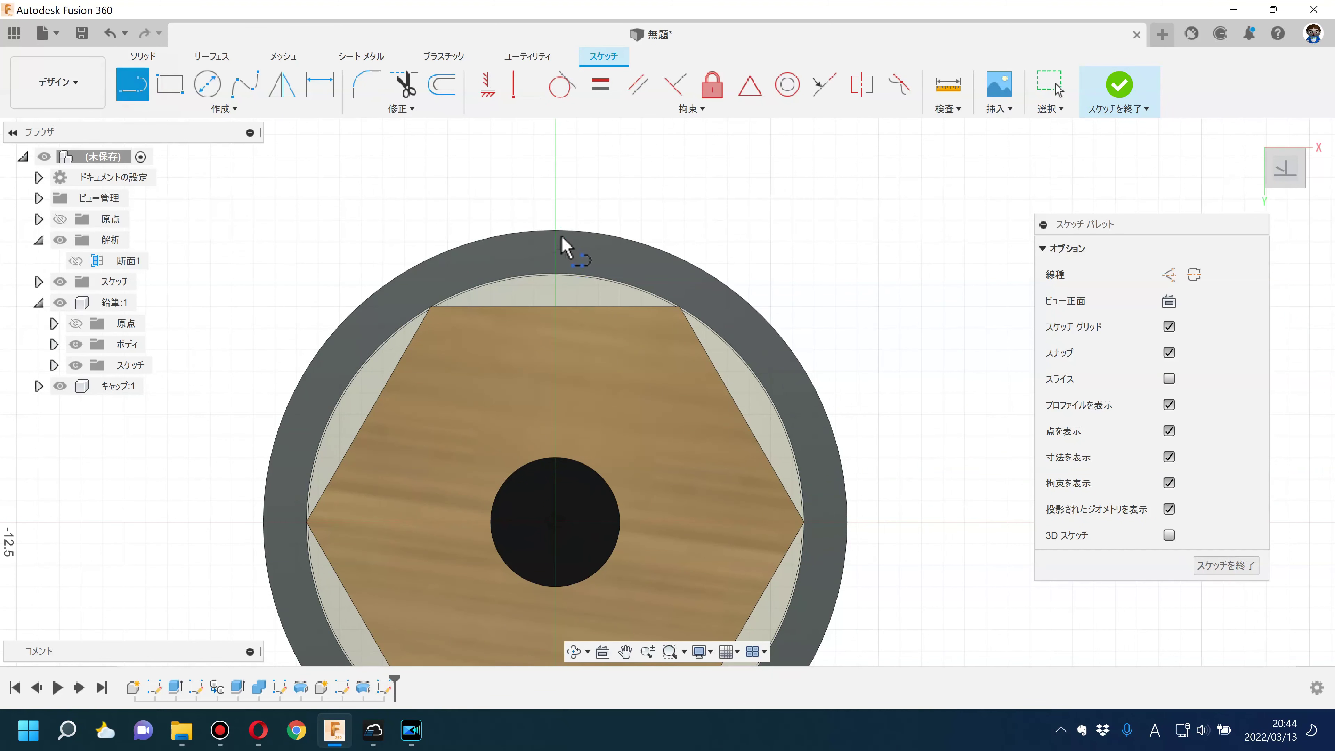
scroll(567, 295, down, 1)
scroll(581, 352, down, 1)
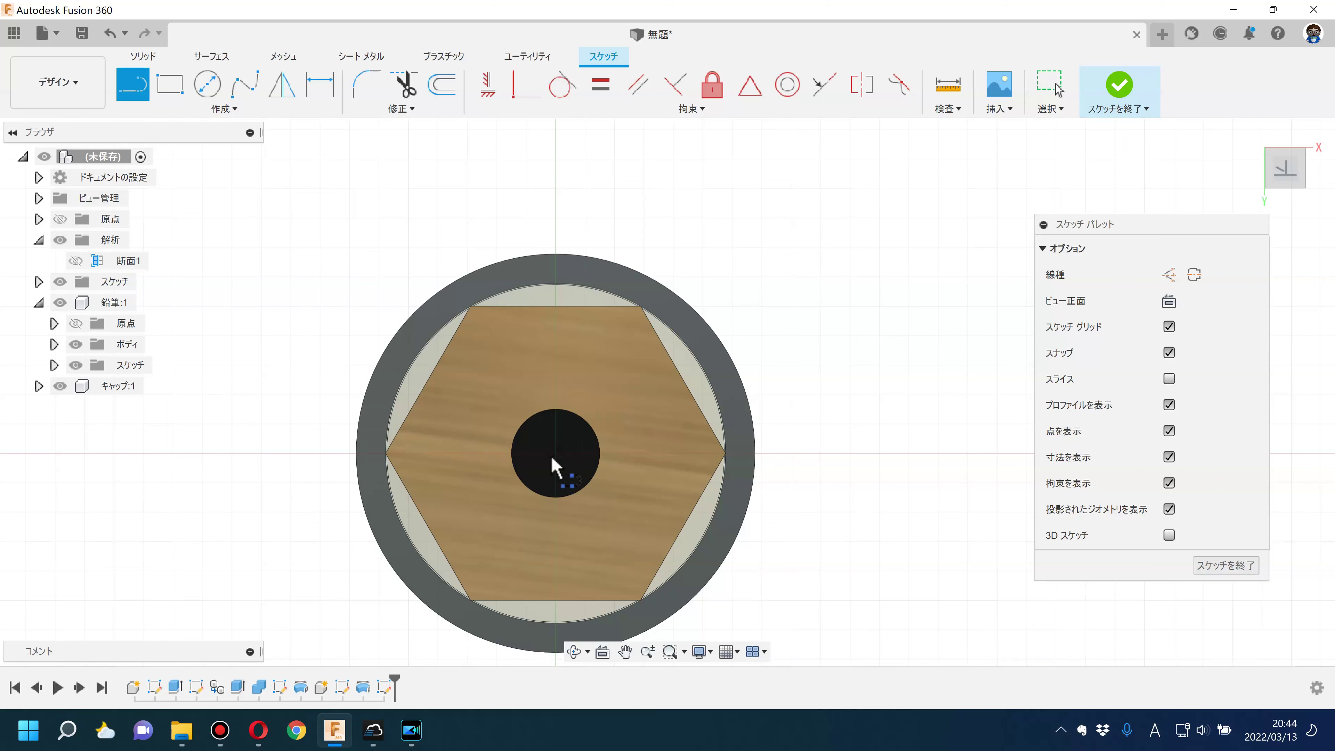
scroll(558, 470, down, 3)
click(559, 465)
click(558, 362)
key(Escape)
Step: Hide the 鉛筆:1 pencil body to expose the cap ring
scroll(564, 397, up, 2)
scroll(562, 395, up, 5)
scroll(555, 347, up, 1)
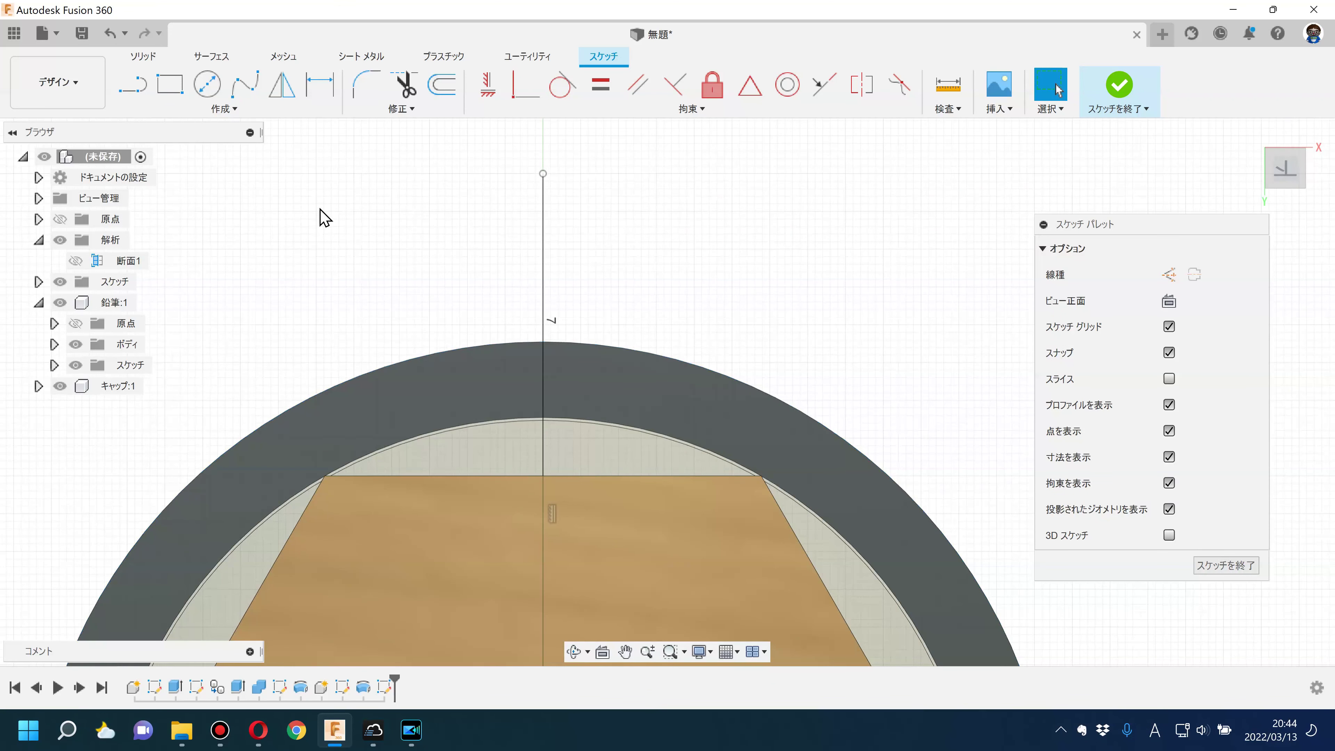
click(543, 244)
click(224, 108)
mouse_move(265, 395)
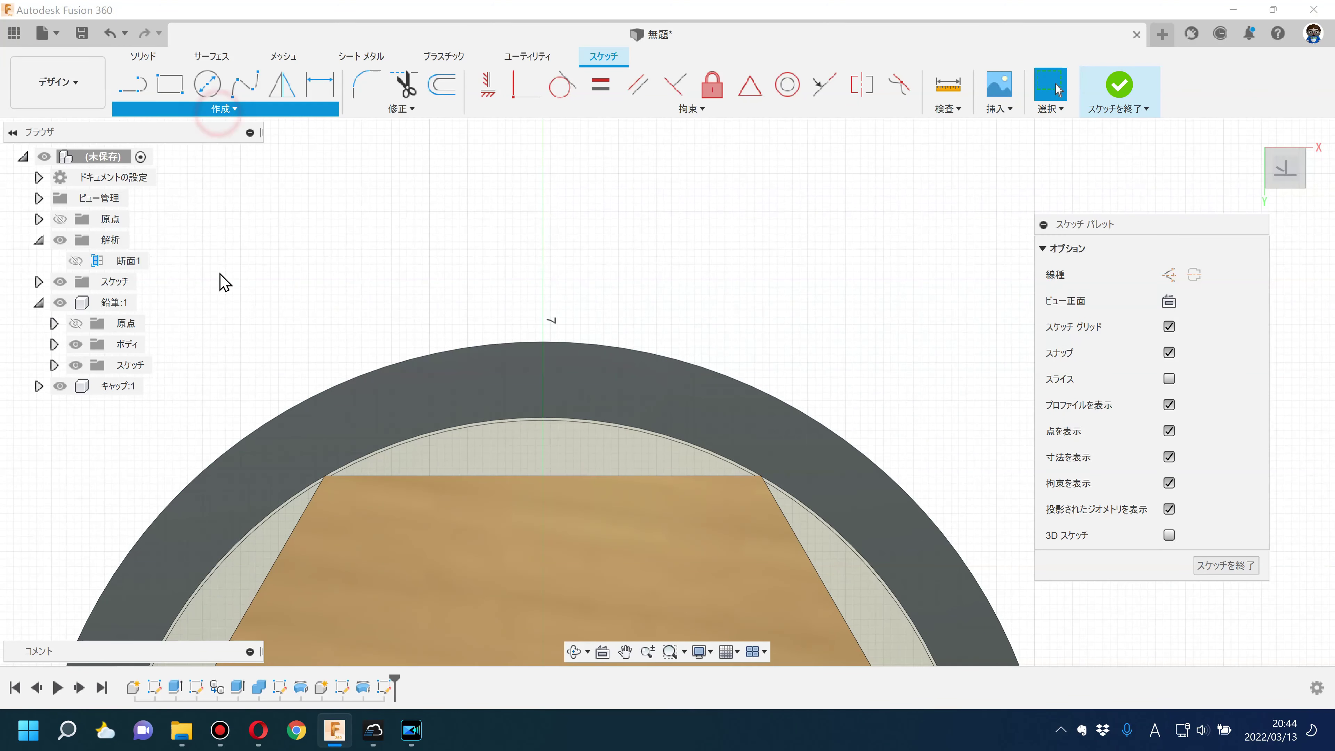
click(351, 298)
click(61, 302)
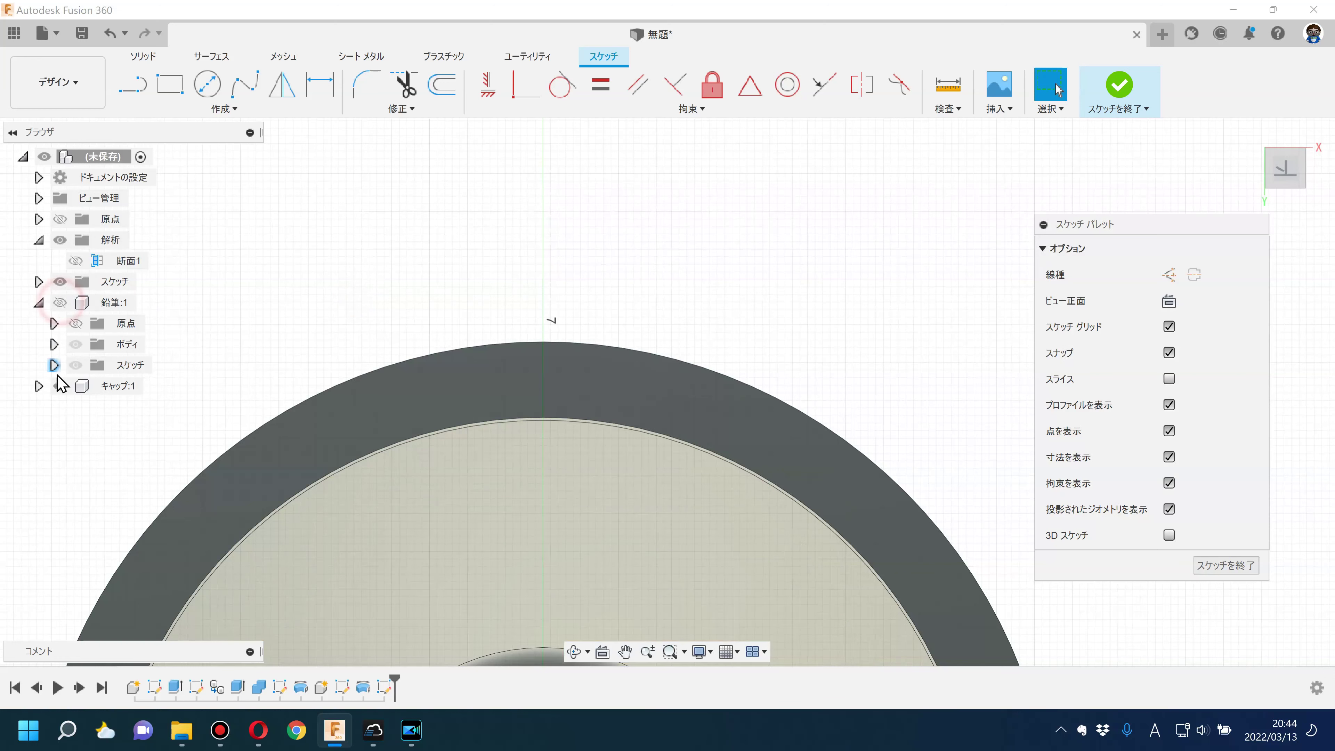
click(531, 402)
click(660, 262)
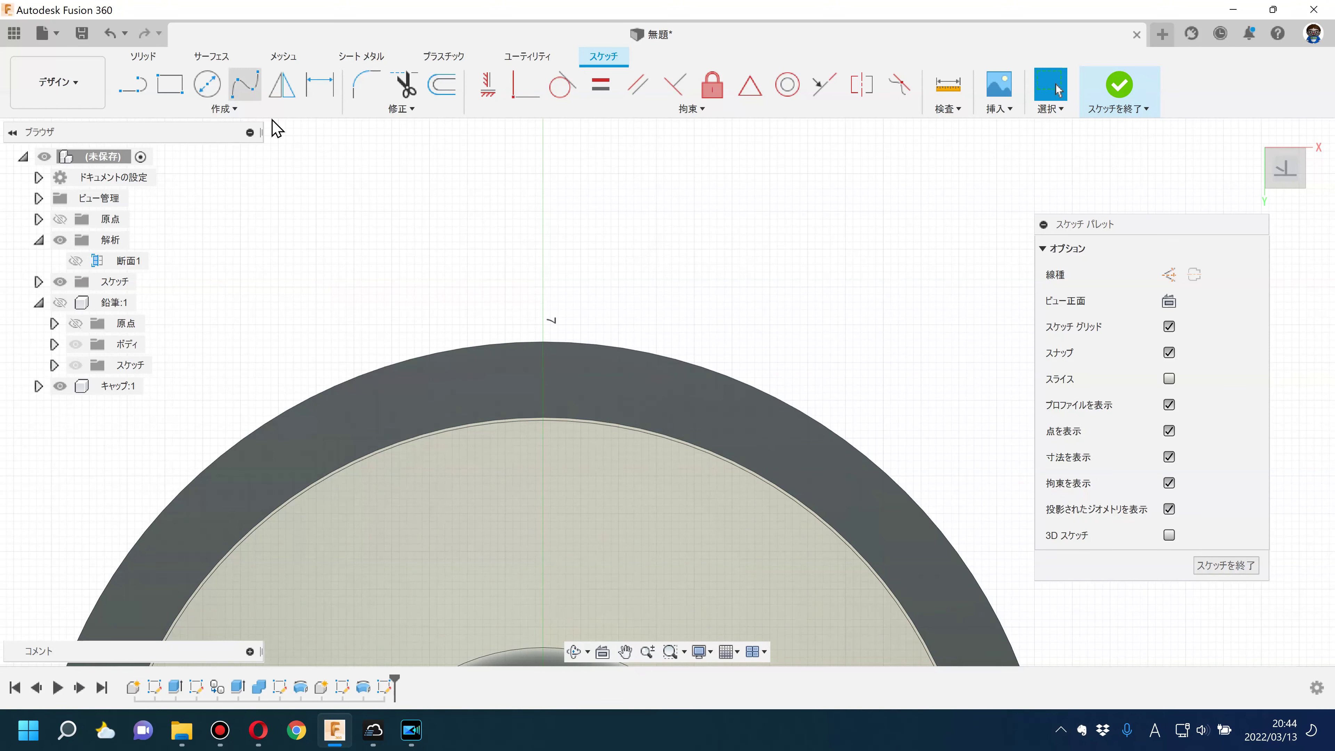
Step: Draw a short radial line across the cap ring
click(133, 85)
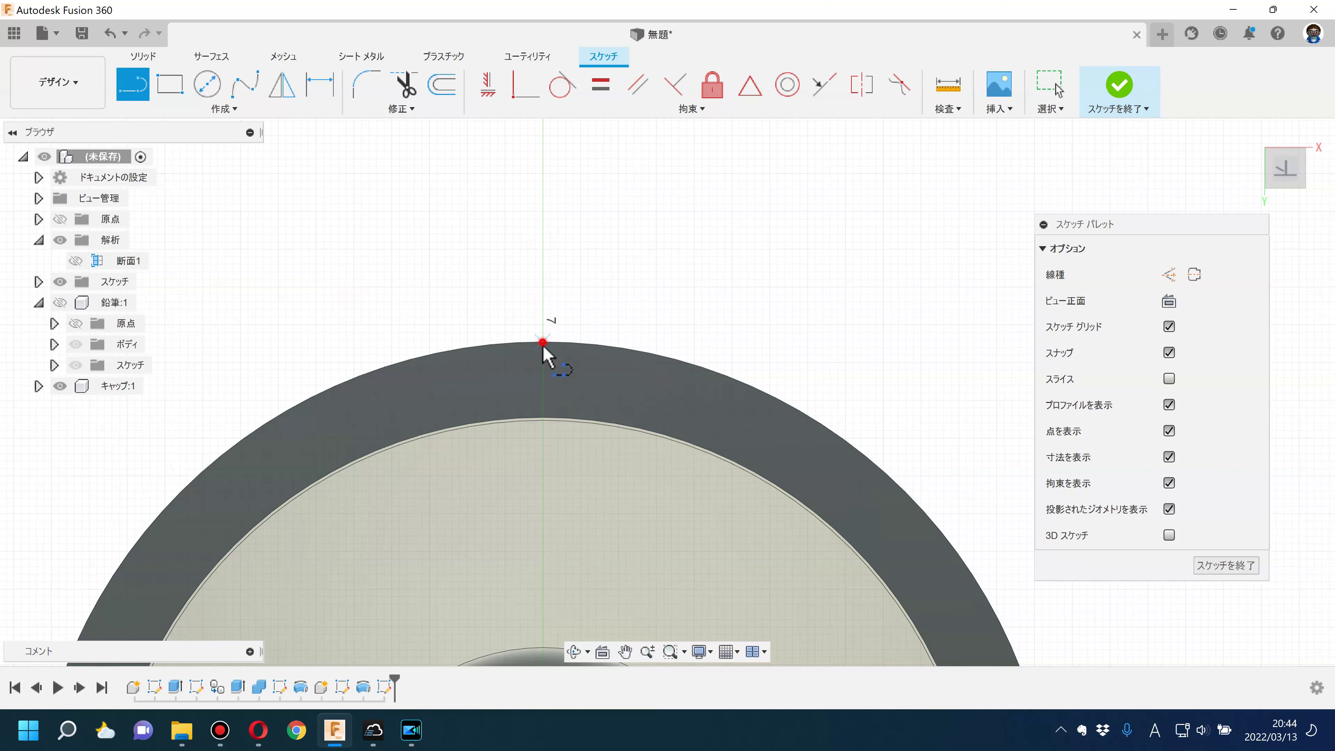
double_click(542, 419)
key(Escape)
click(524, 85)
scroll(622, 476, down, 2)
scroll(596, 322, down, 2)
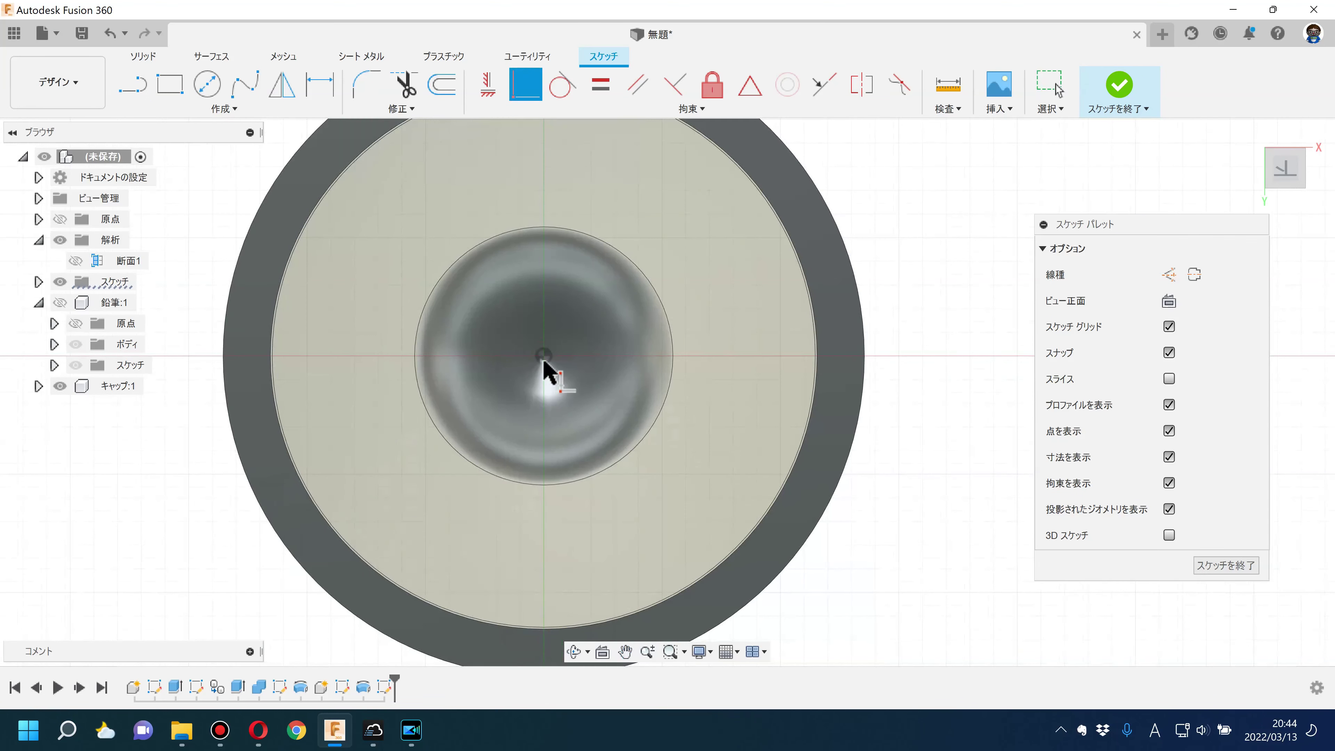
scroll(558, 277, up, 5)
Step: Draw a centred circle through the radial line's midpoint and finish the sketch
click(199, 108)
click(179, 297)
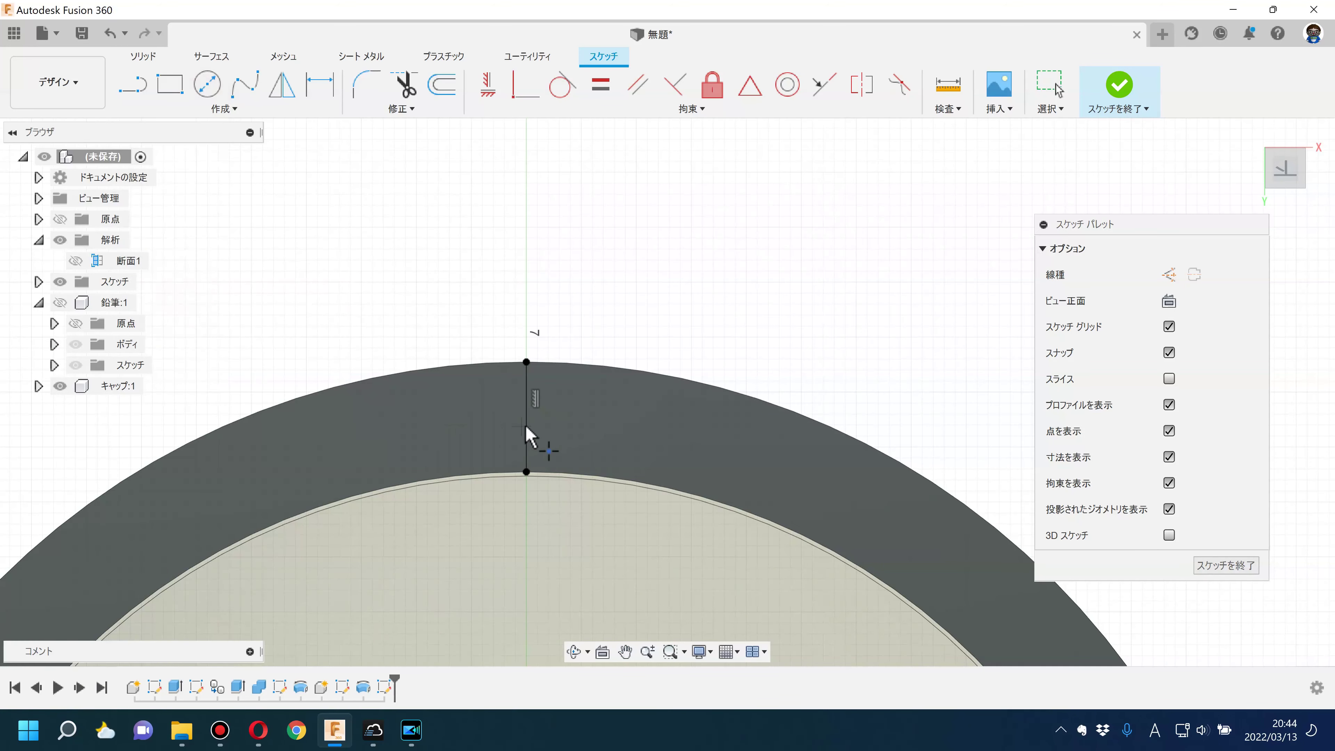
click(216, 97)
scroll(489, 513, down, 3)
click(476, 576)
click(526, 87)
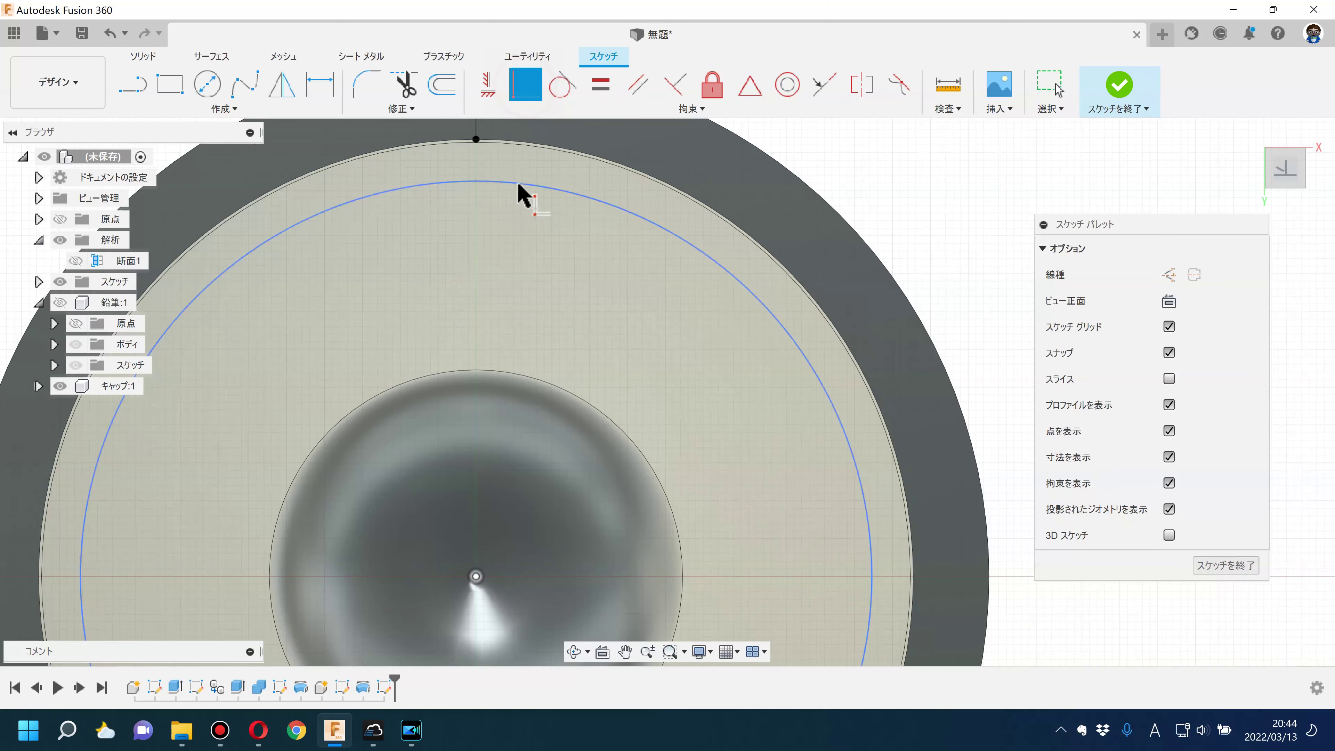
middle_drag(497, 150, 513, 324)
click(489, 277)
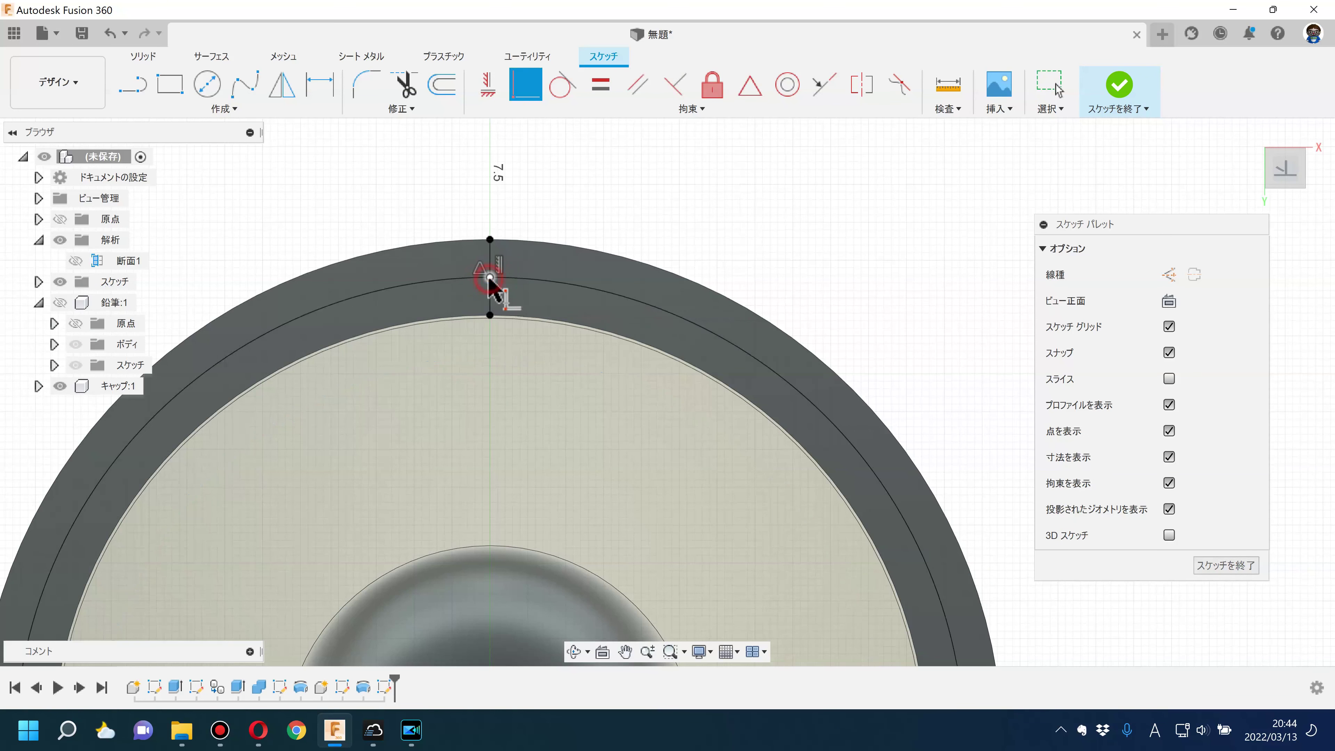
key(Escape)
click(1119, 89)
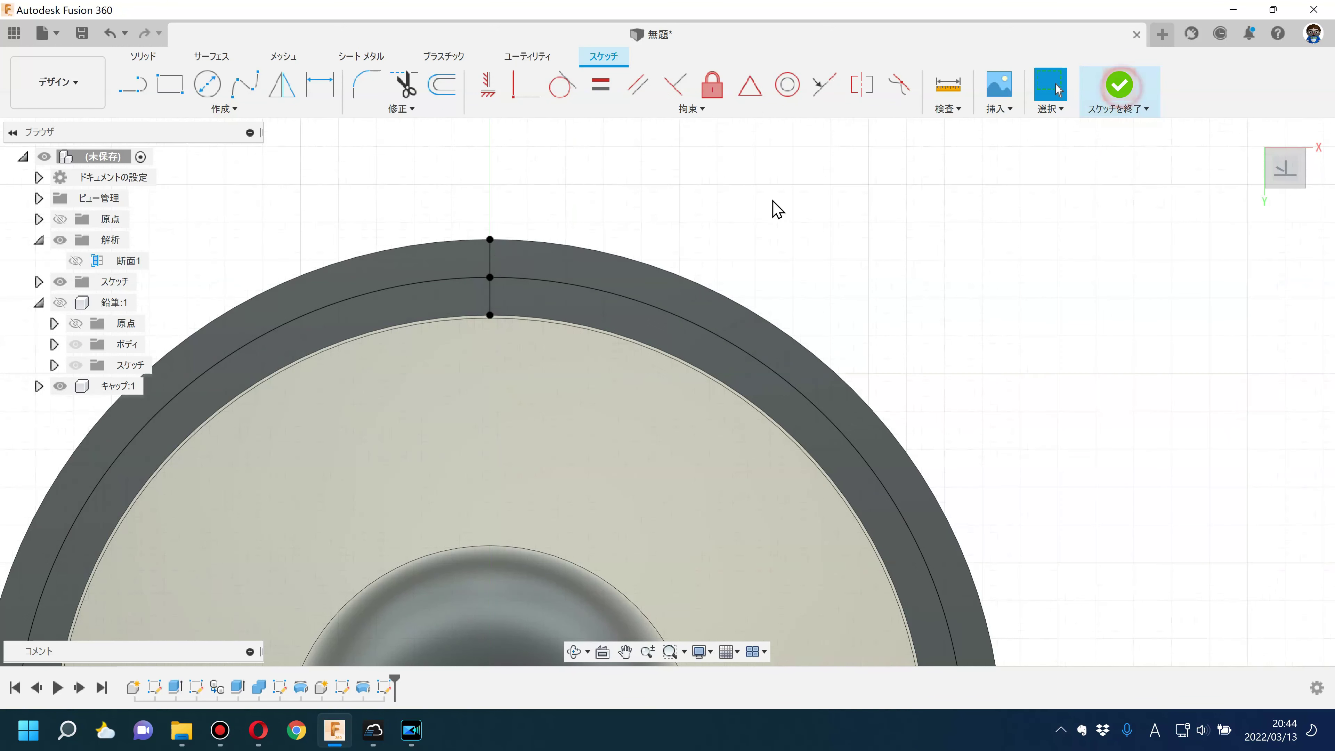
click(226, 109)
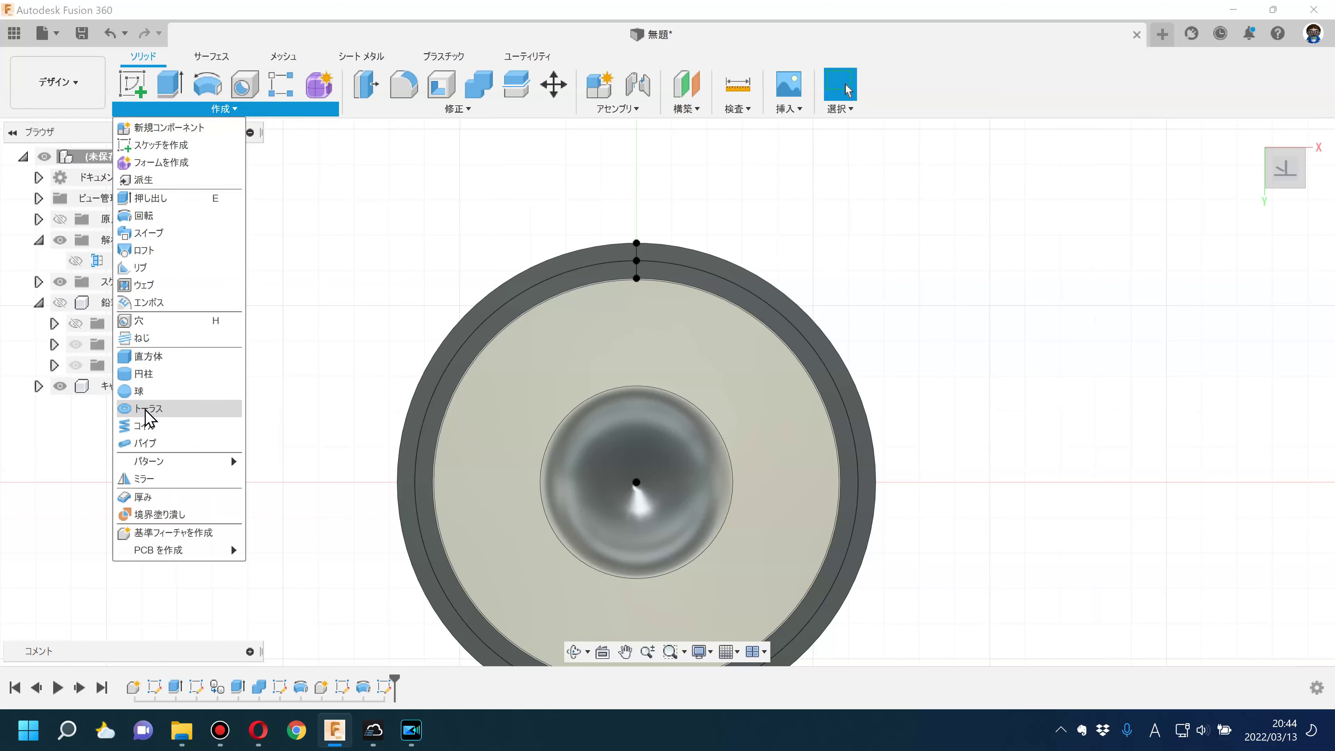
Step: Pipe a 2 mm round rim along the mid-ring circle and show the 鉛筆:1 pencil again
click(141, 444)
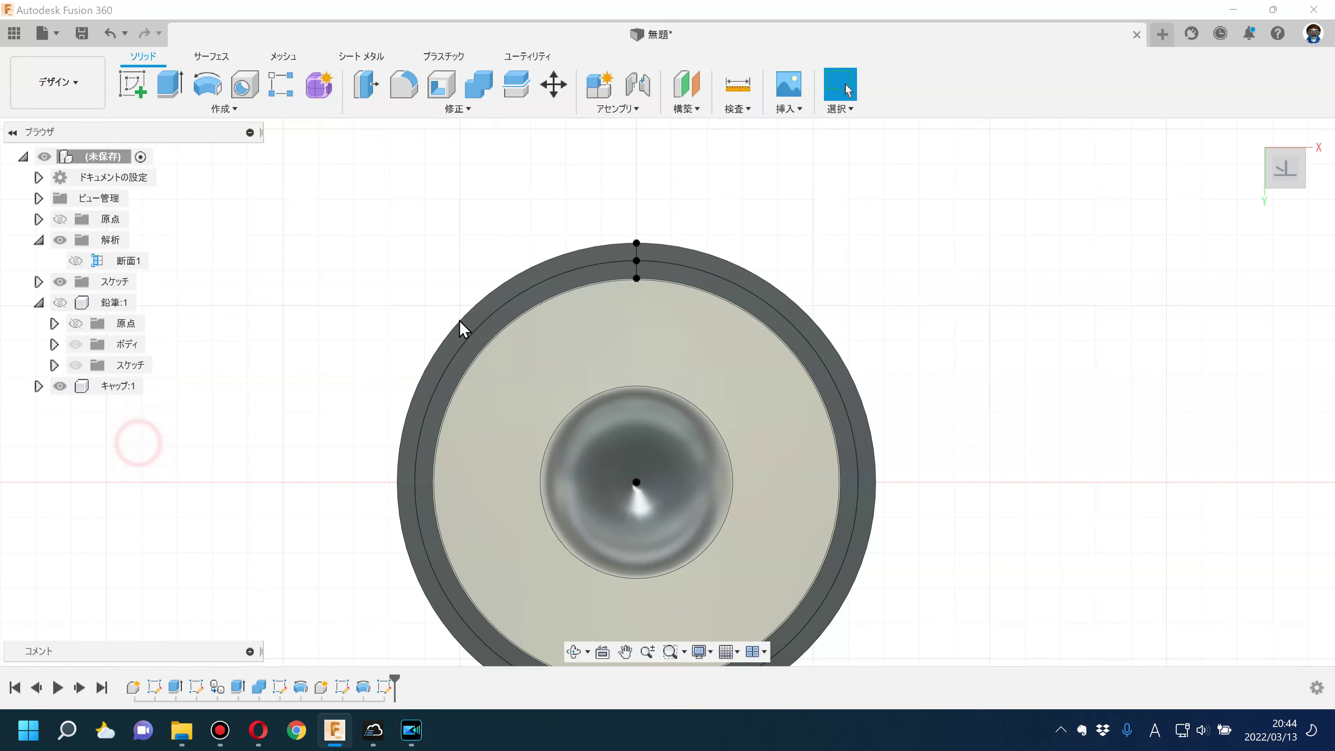
click(497, 313)
shift+middle_drag(440, 329, 569, 473)
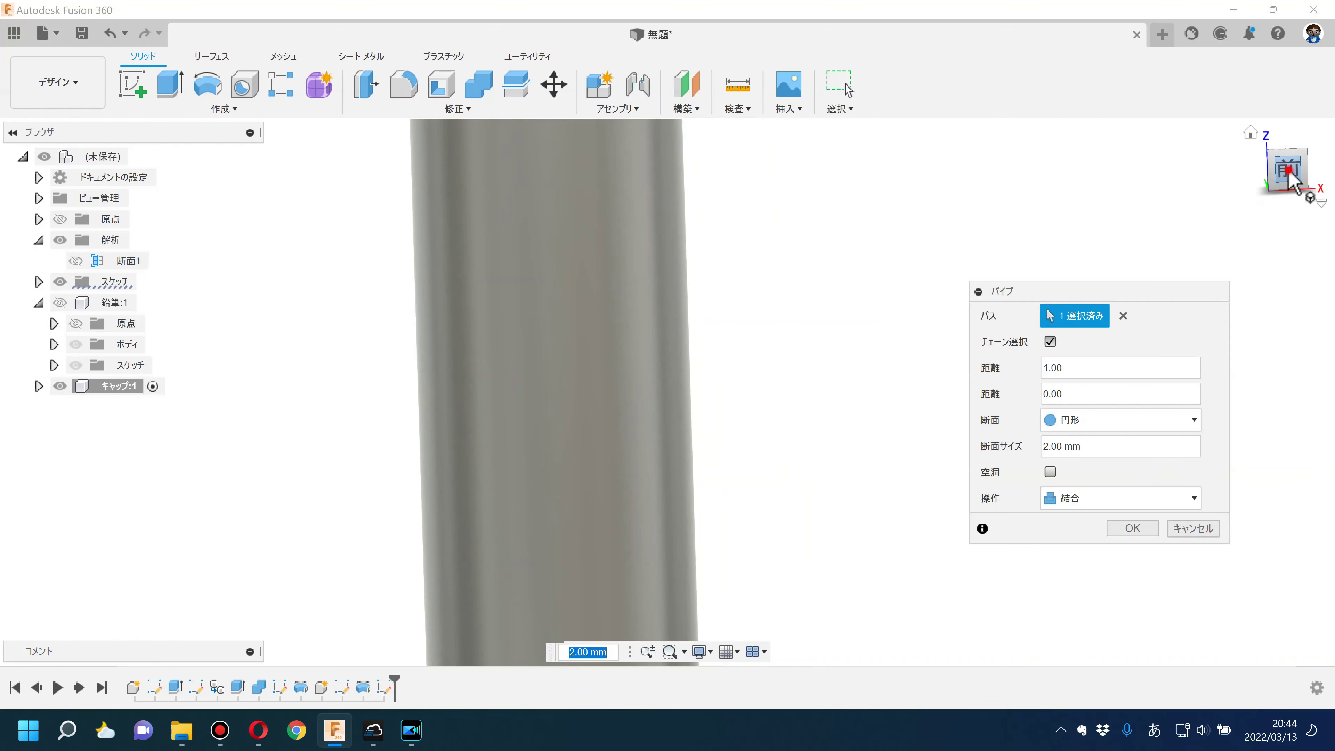
mouse_move(912, 384)
shift+middle_down()
mouse_move(771, 258)
mouse_move(788, 428)
shift+middle_up()
mouse_move(799, 474)
shift+middle_down()
mouse_move(831, 388)
mouse_move(922, 354)
mouse_move(873, 355)
shift+middle_up()
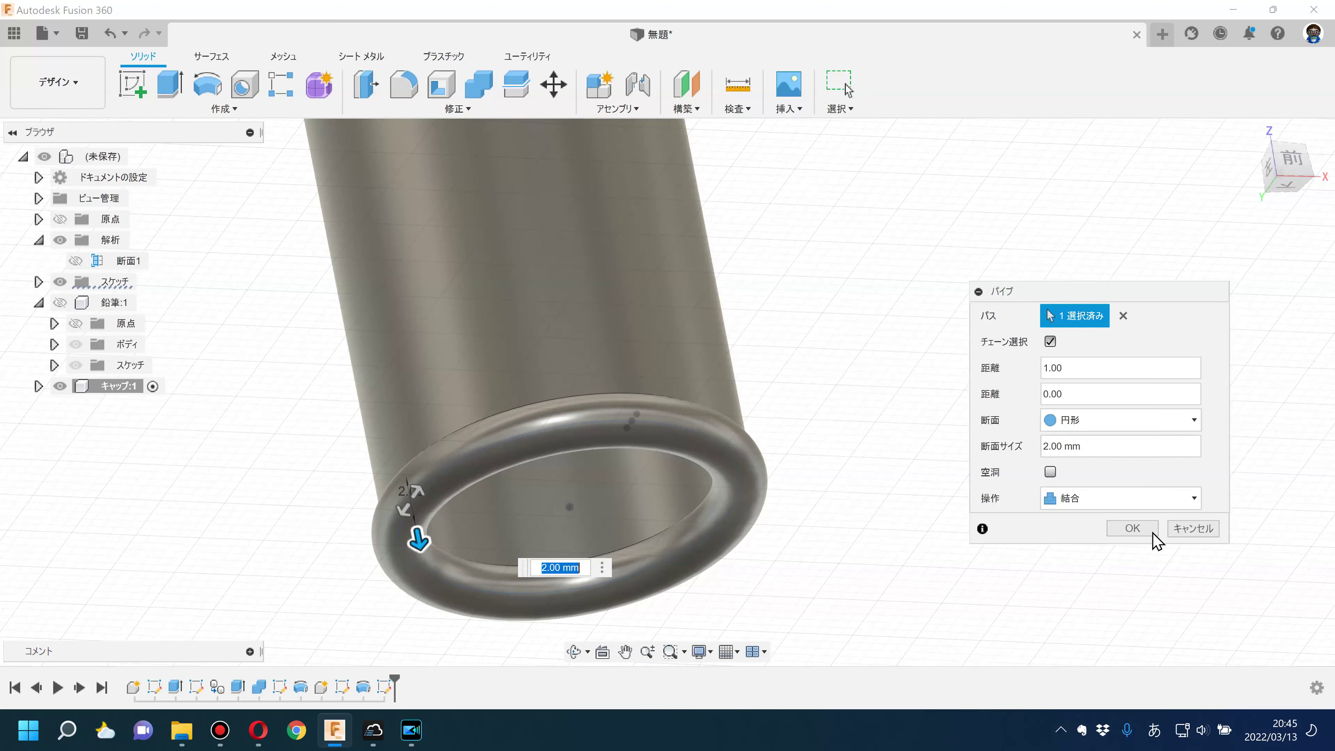
click(1149, 529)
click(59, 302)
mouse_move(368, 352)
shift+middle_down()
mouse_move(521, 351)
mouse_move(521, 286)
mouse_move(563, 289)
shift+middle_up()
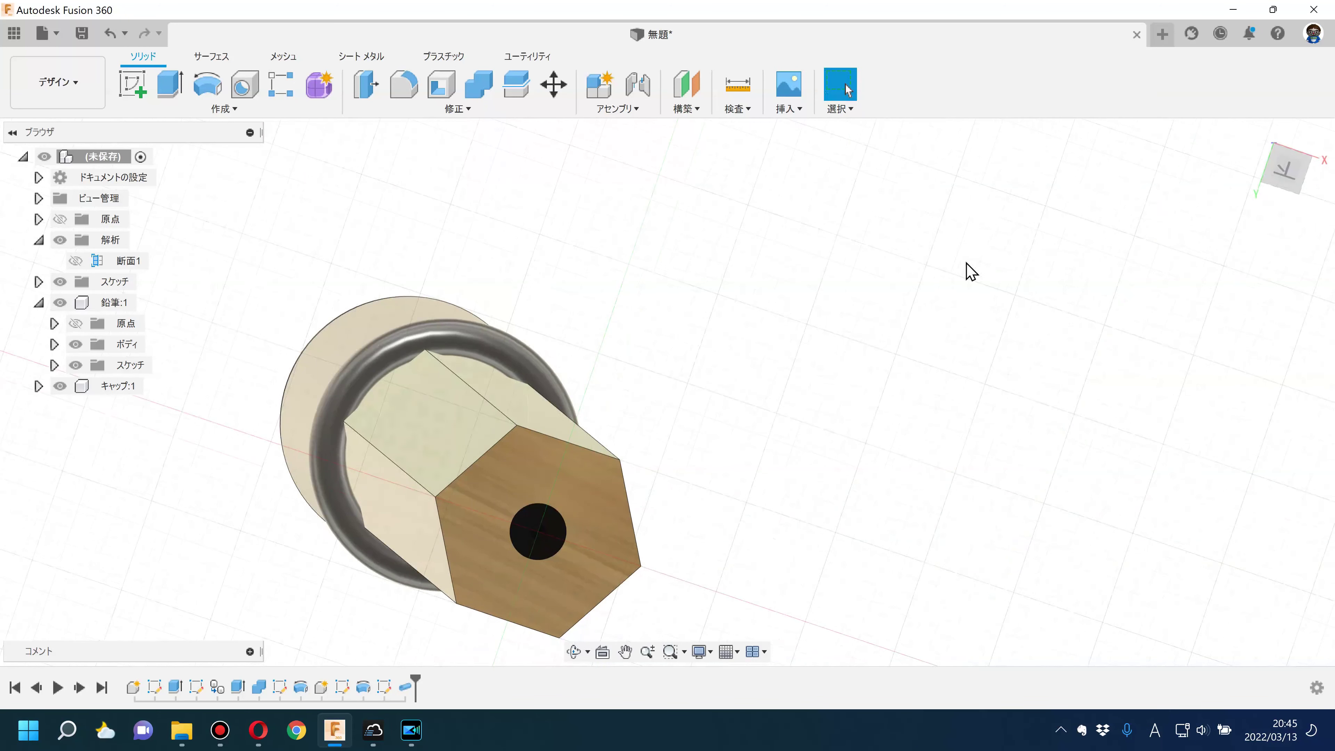
Step: Change the rim pipe's section size to 1.8 mm
click(1284, 172)
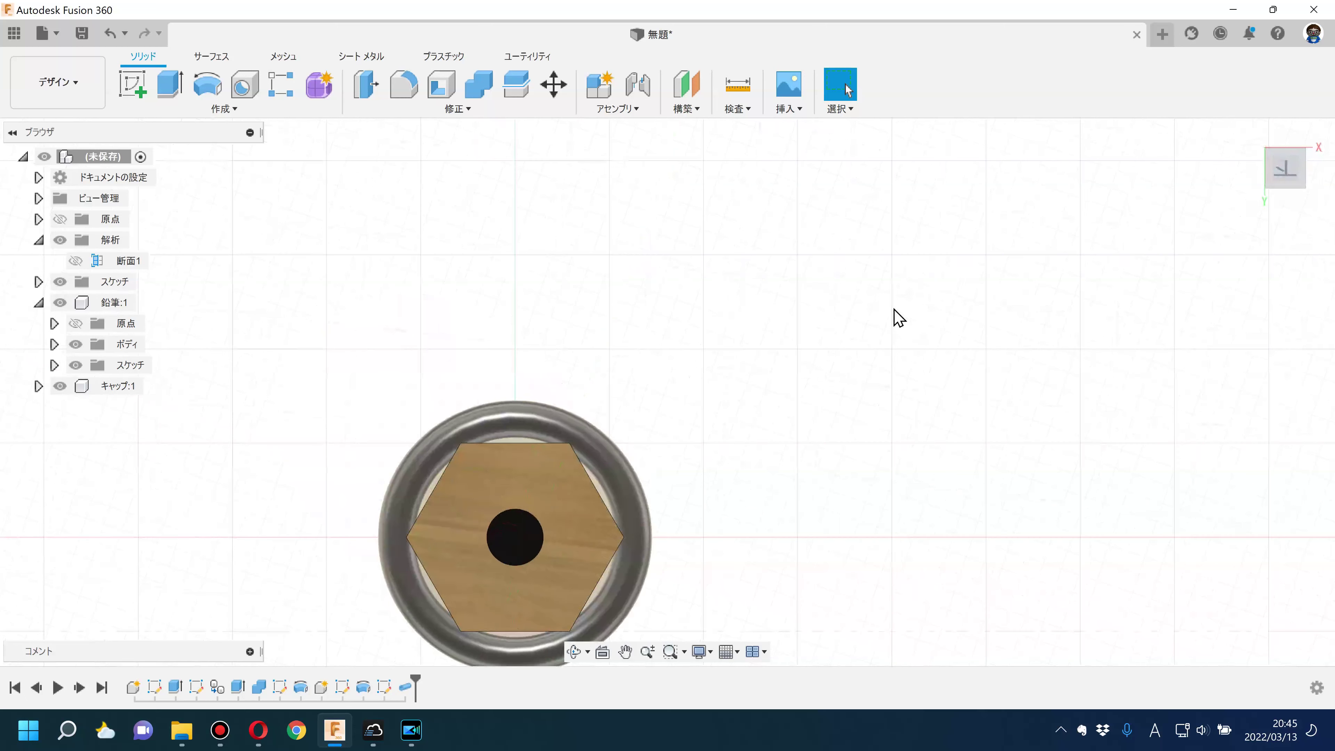
middle_drag(764, 354, 771, 323)
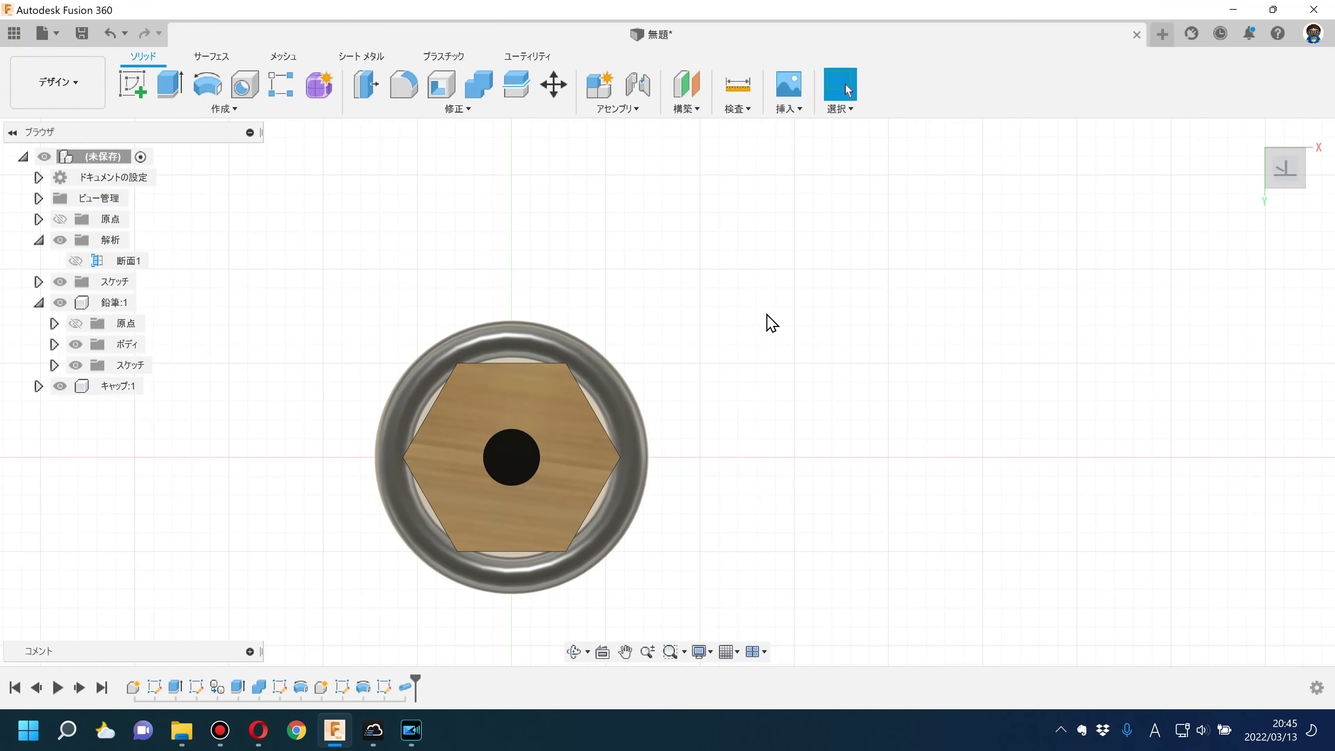
mouse_move(745, 331)
shift+middle_down()
mouse_move(739, 426)
mouse_move(757, 393)
shift+middle_up()
click(1287, 178)
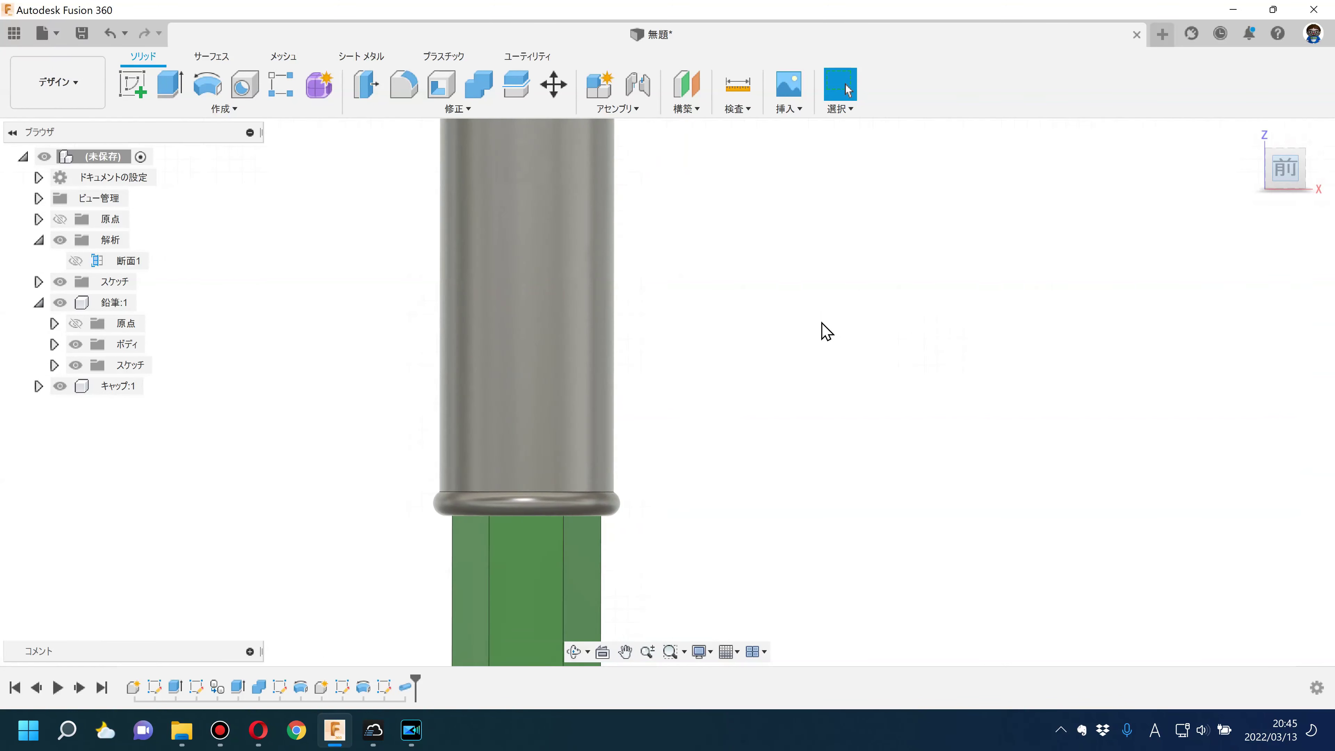
scroll(751, 396, down, 3)
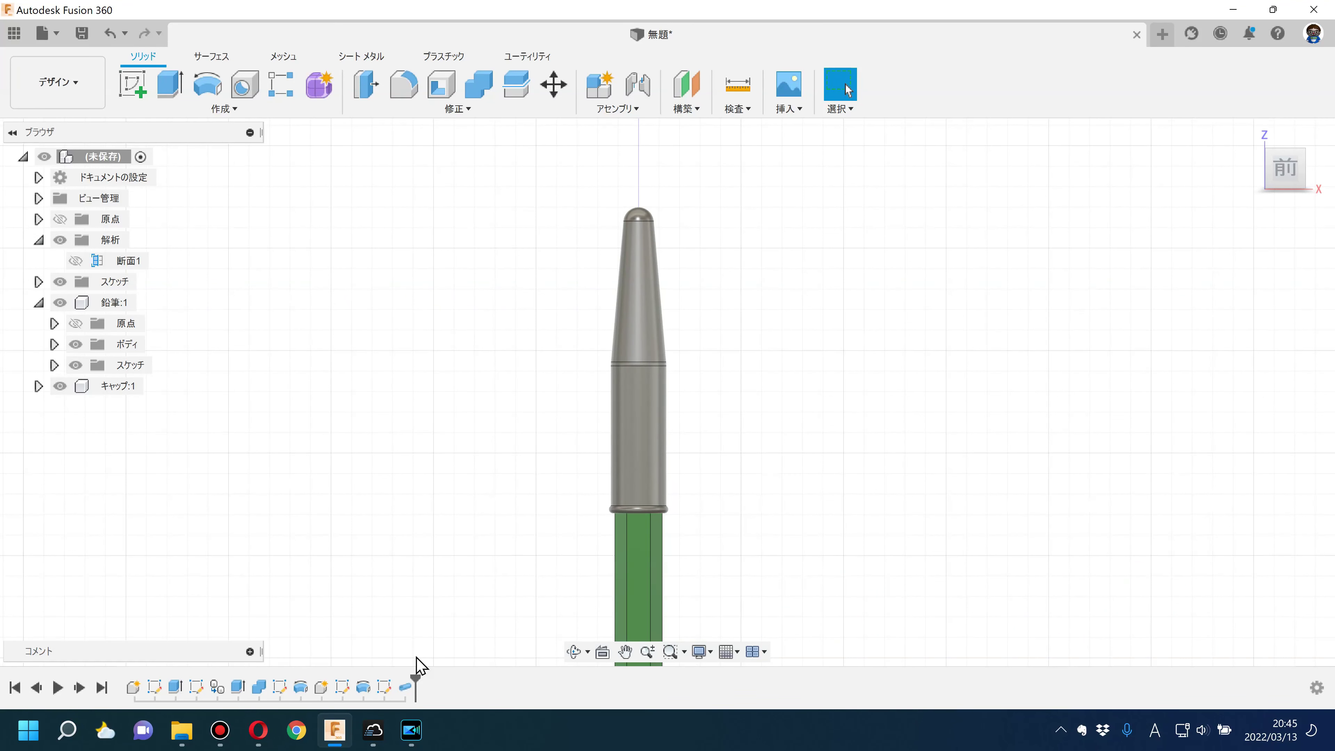
double_click(407, 686)
text(1.8)
key(Return)
Step: Hide the 鉛筆:1 pencil and make キャップ:1 the active component
scroll(683, 523, up, 2)
scroll(730, 486, up, 2)
mouse_move(762, 468)
shift+middle_down()
mouse_move(703, 379)
mouse_move(765, 372)
shift+middle_up()
mouse_move(1285, 166)
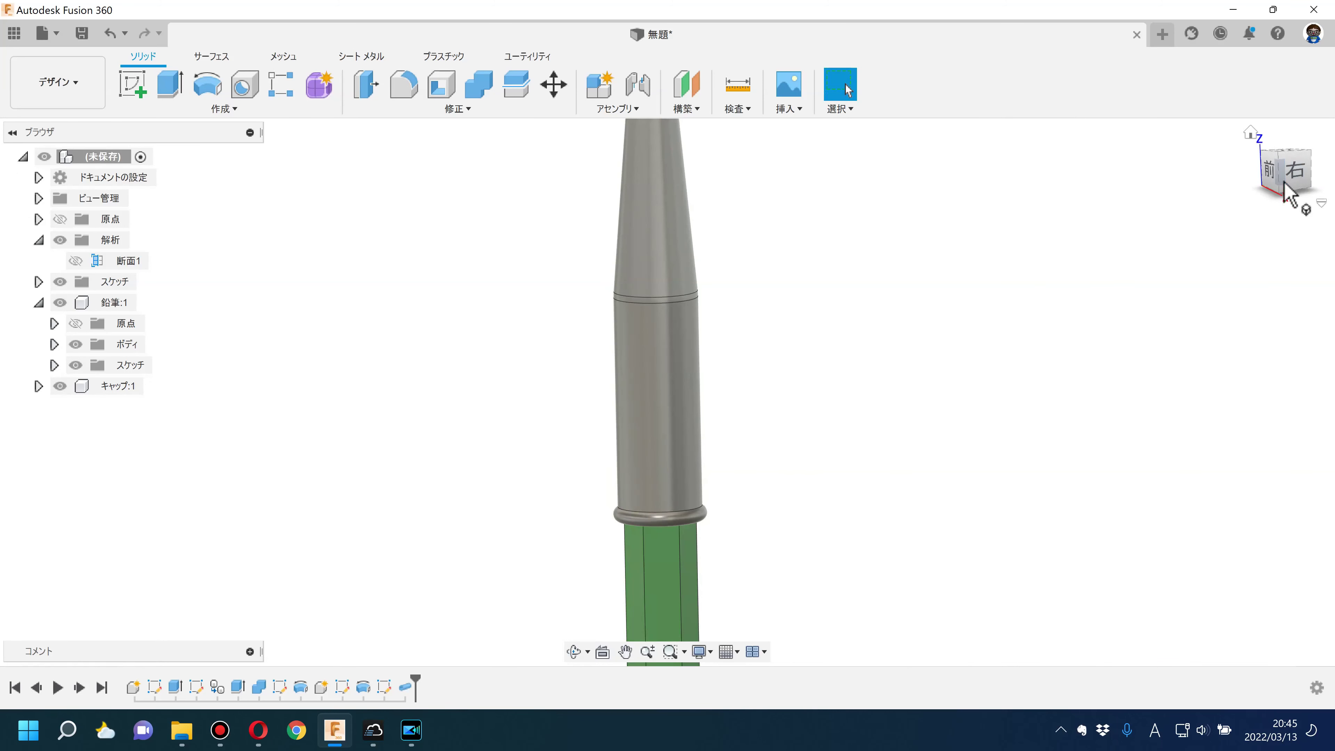
click(1297, 178)
click(60, 302)
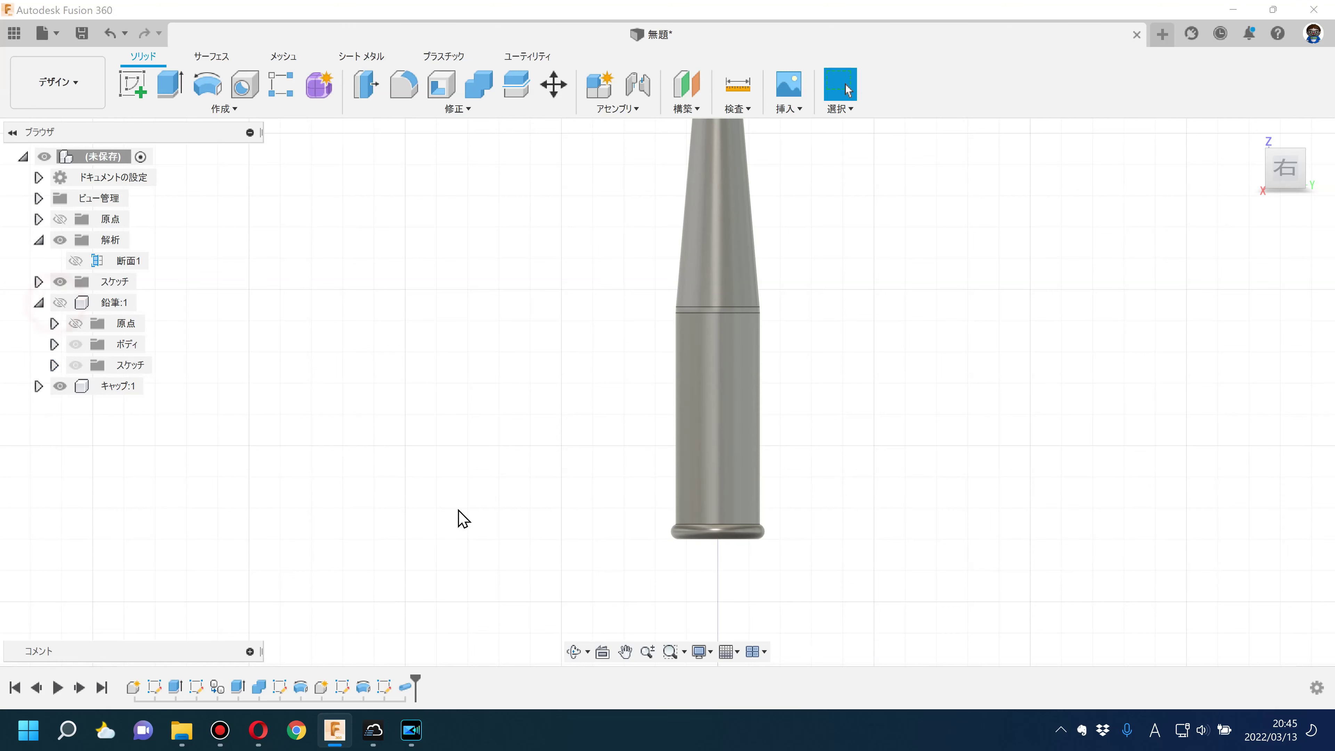
middle_drag(328, 491, 154, 478)
click(131, 388)
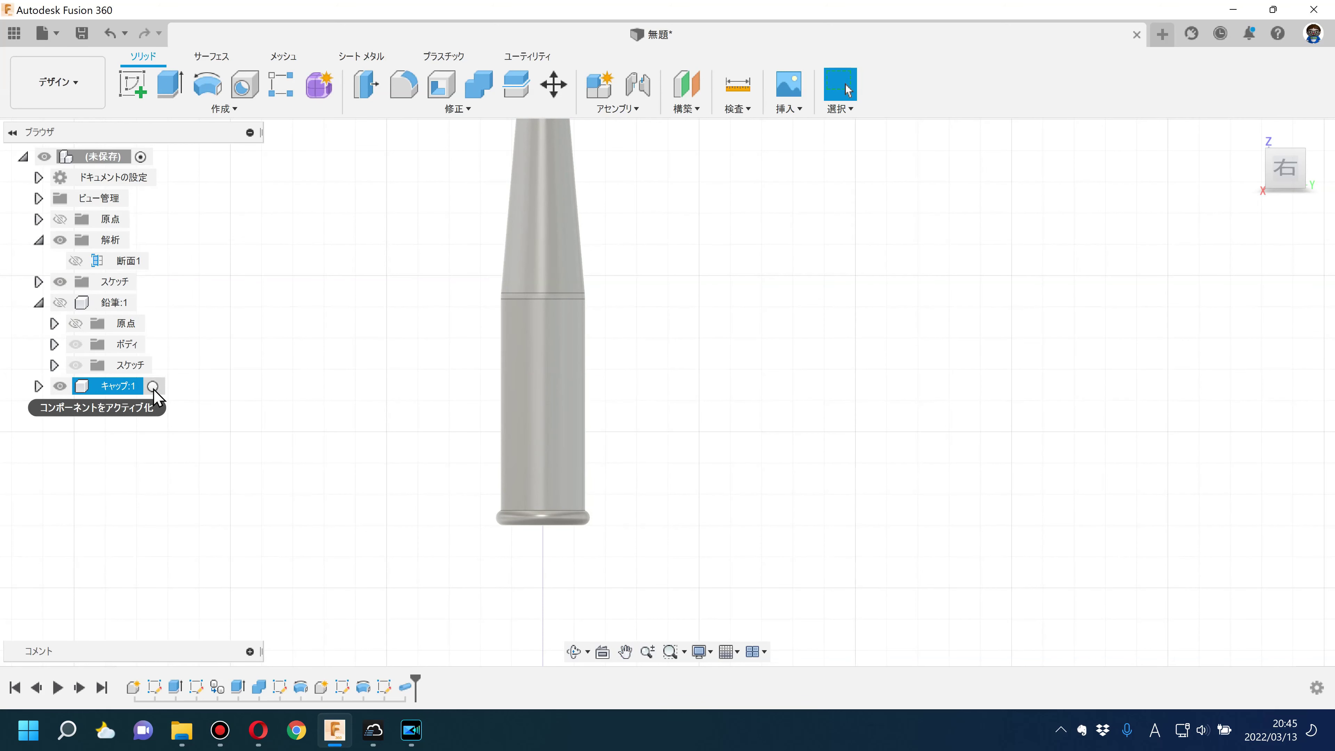
click(152, 386)
click(328, 379)
Step: Show スケッチ1 and start a new cap sketch on the side plane
click(38, 281)
click(76, 302)
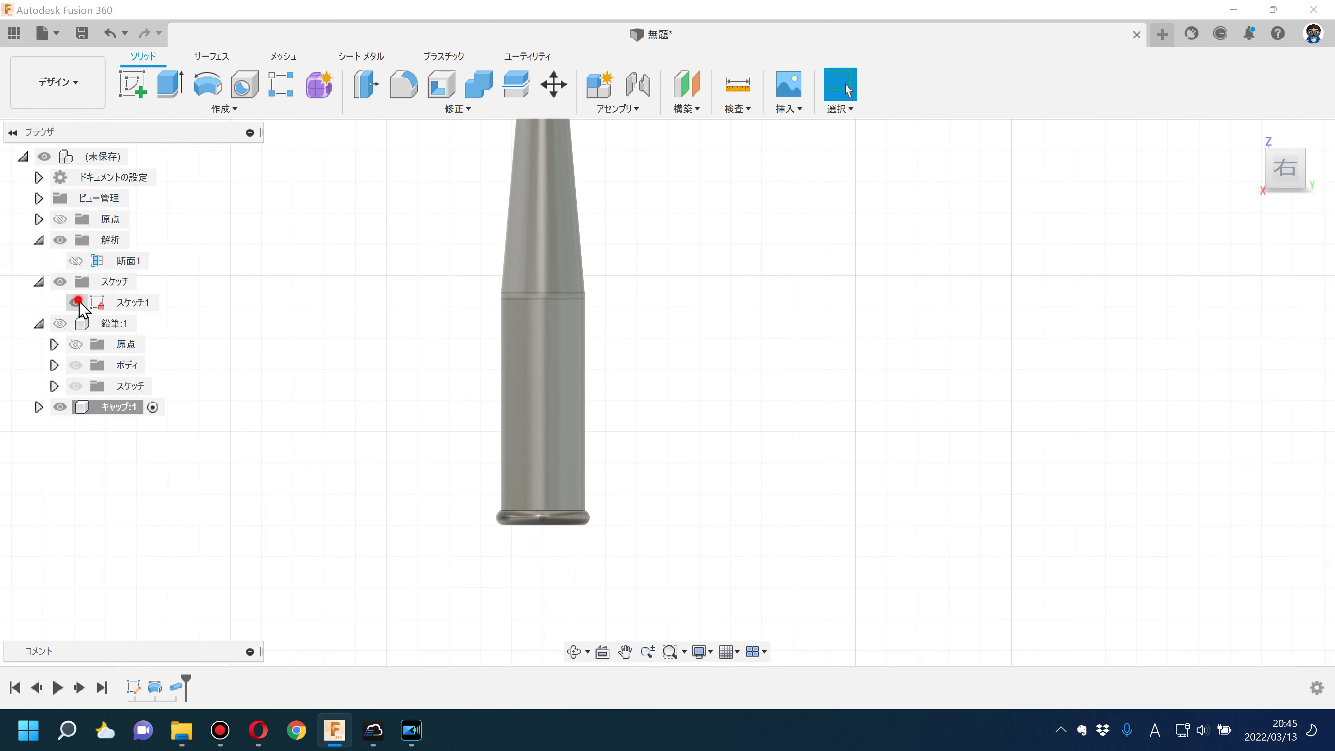
click(263, 383)
click(39, 408)
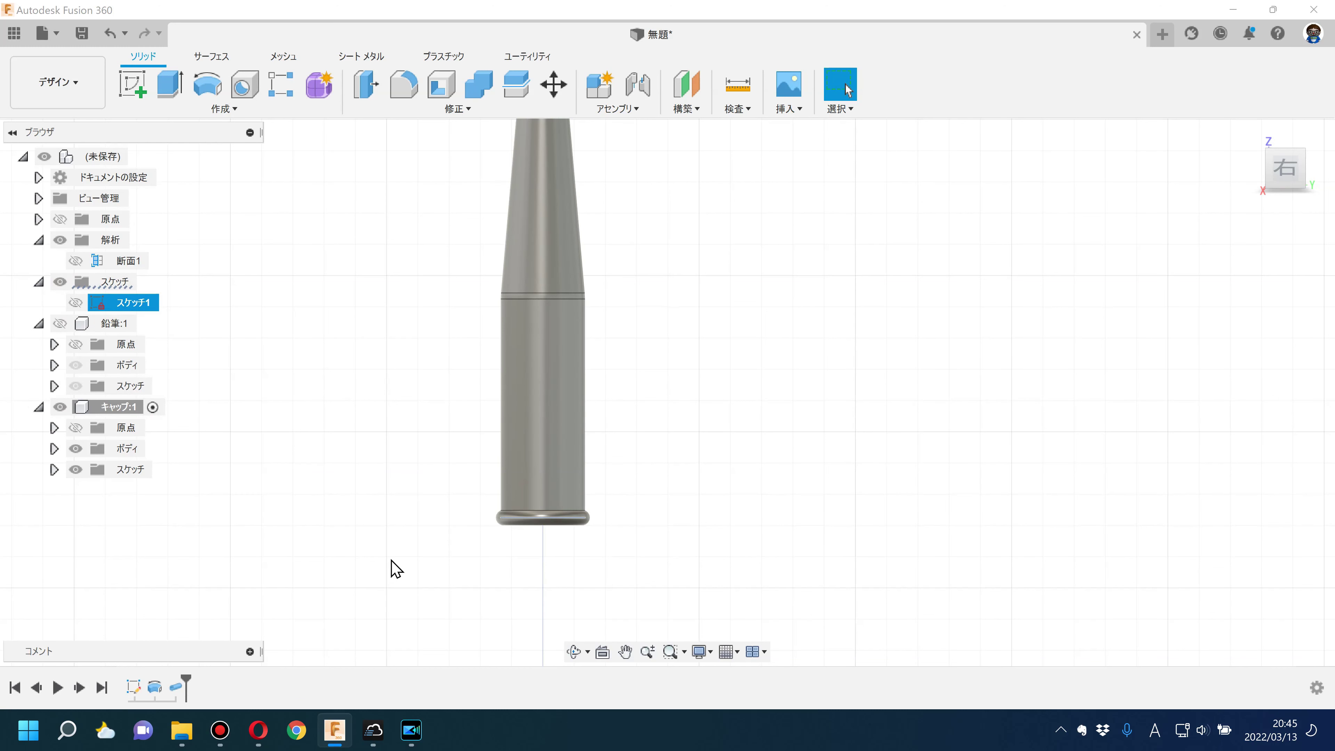
click(54, 469)
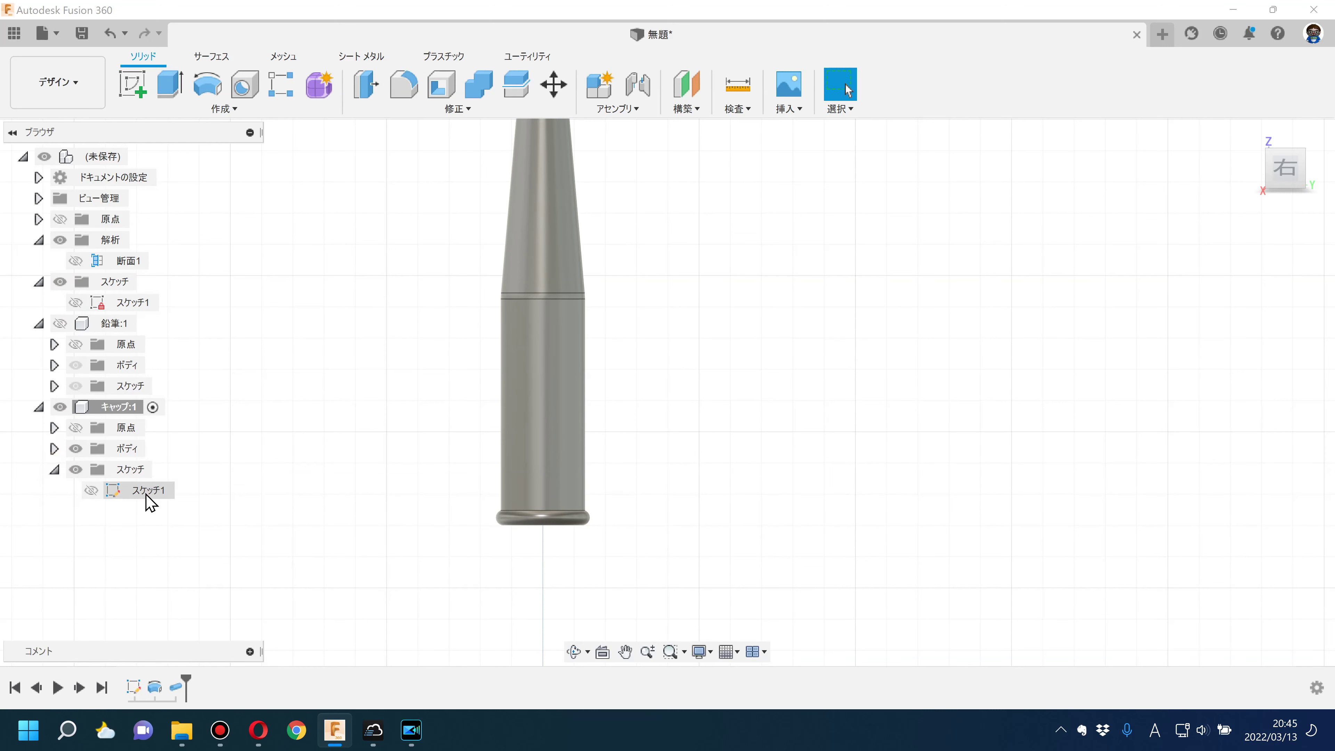
click(341, 466)
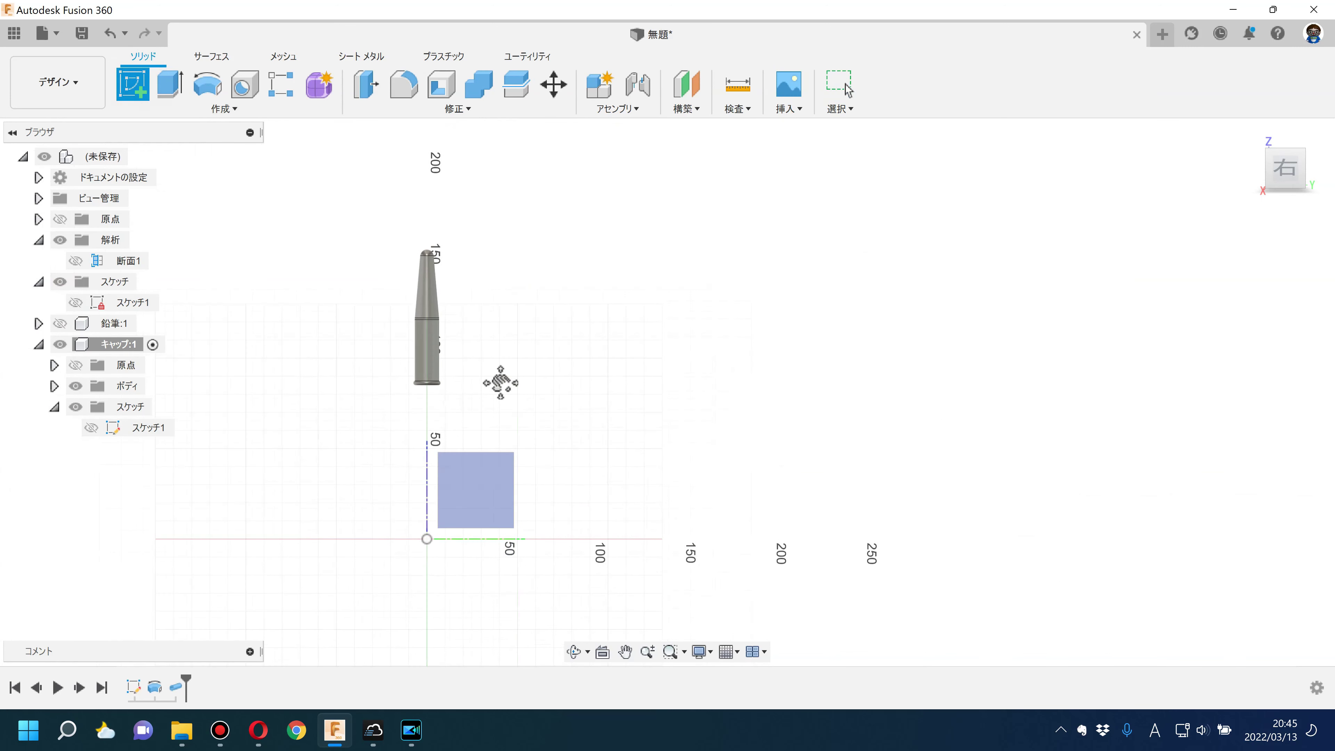
click(587, 511)
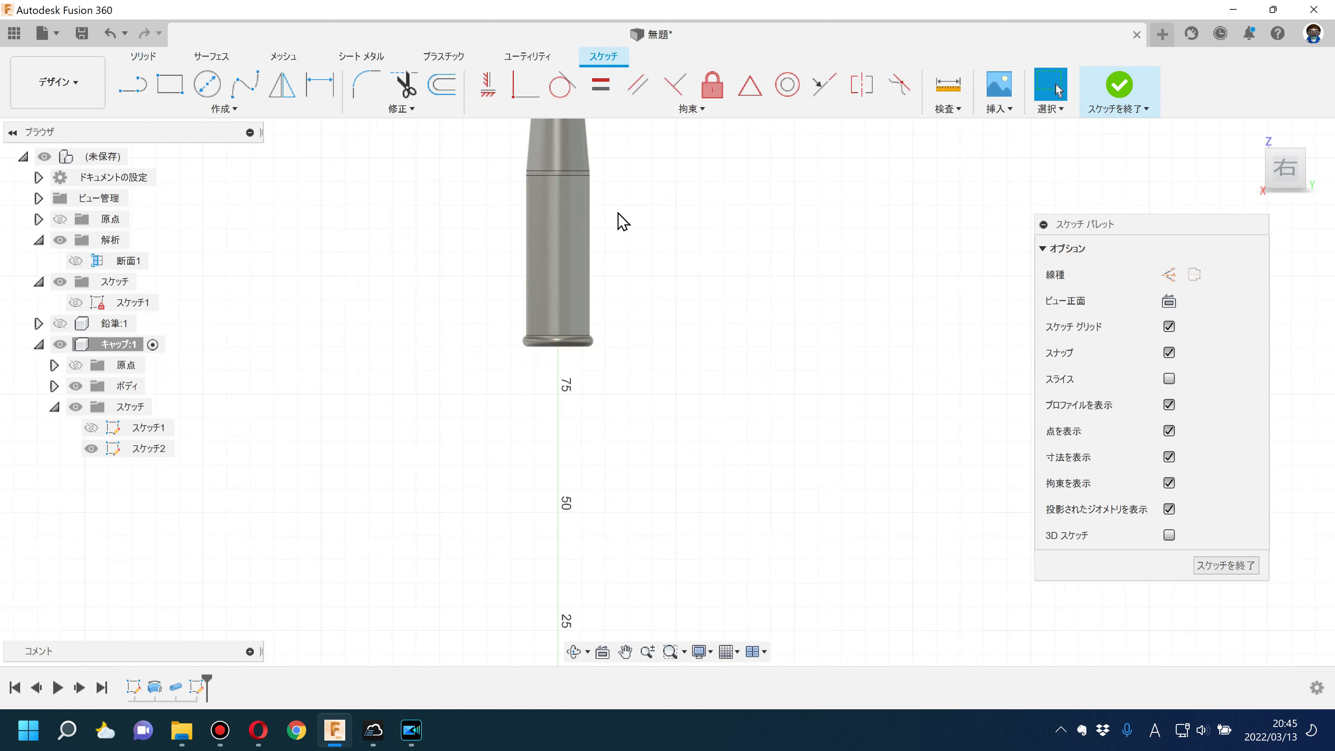
Step: Draw a vertical line up from the sketch origin
click(133, 84)
scroll(445, 466, down, 3)
scroll(465, 562, down, 2)
middle_drag(476, 654, 481, 549)
click(473, 546)
click(473, 232)
key(Escape)
scroll(479, 287, up, 2)
scroll(479, 287, up, 2)
scroll(453, 432, up, 2)
middle_drag(485, 307, 462, 352)
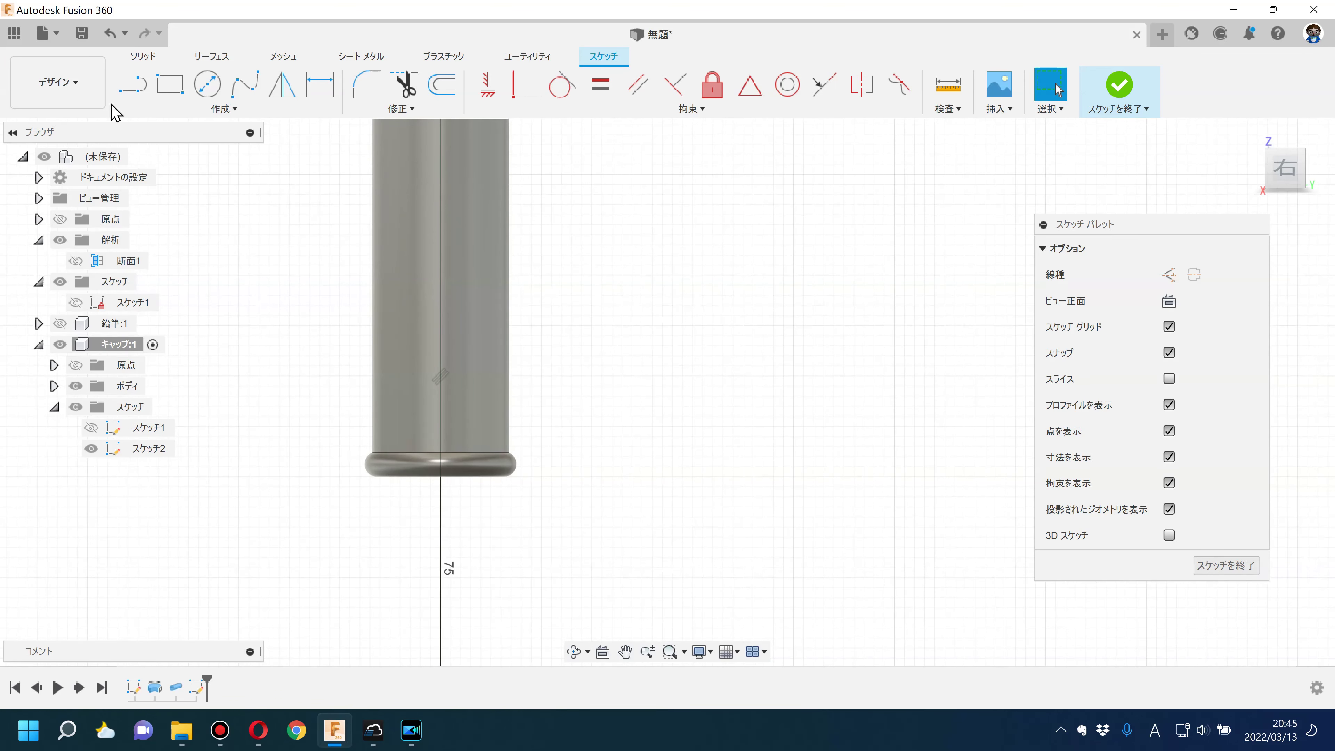
Step: Draw a vertical line inside the cap with a circle about 5.5 mm across at its top
key(l)
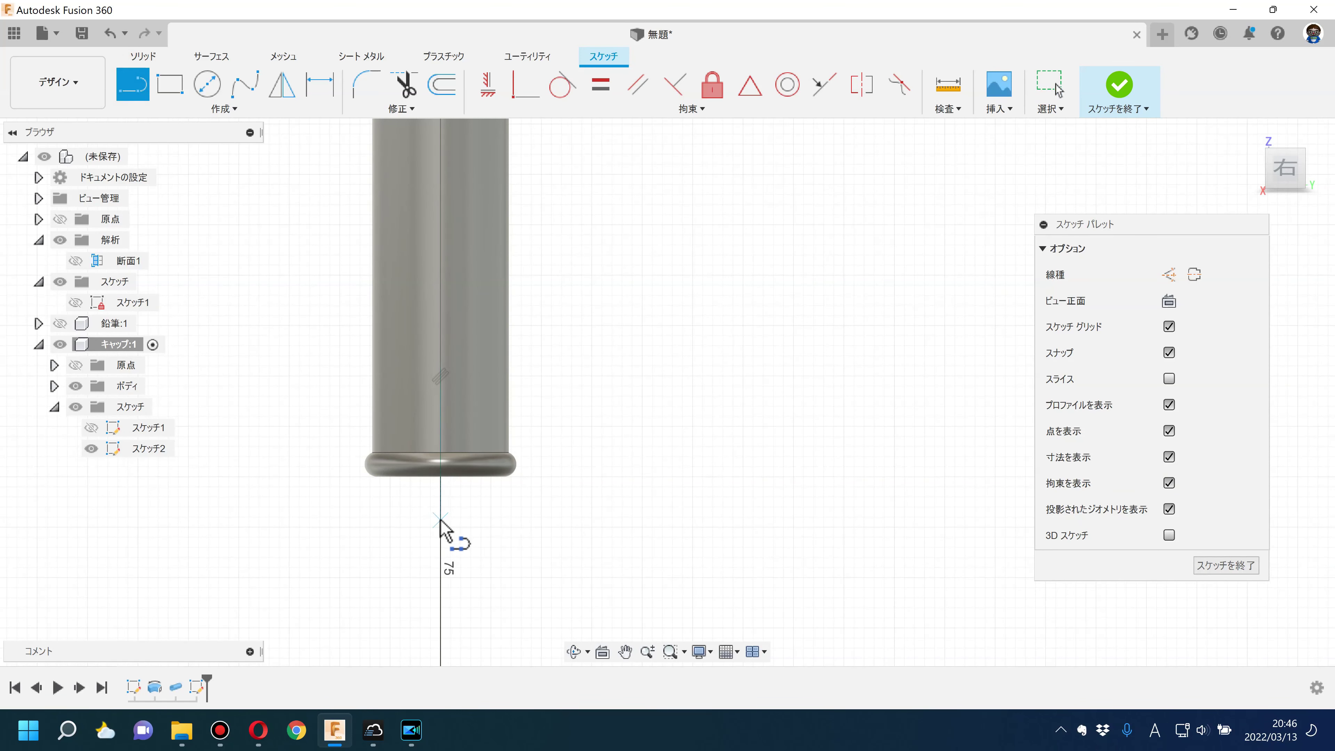
click(433, 520)
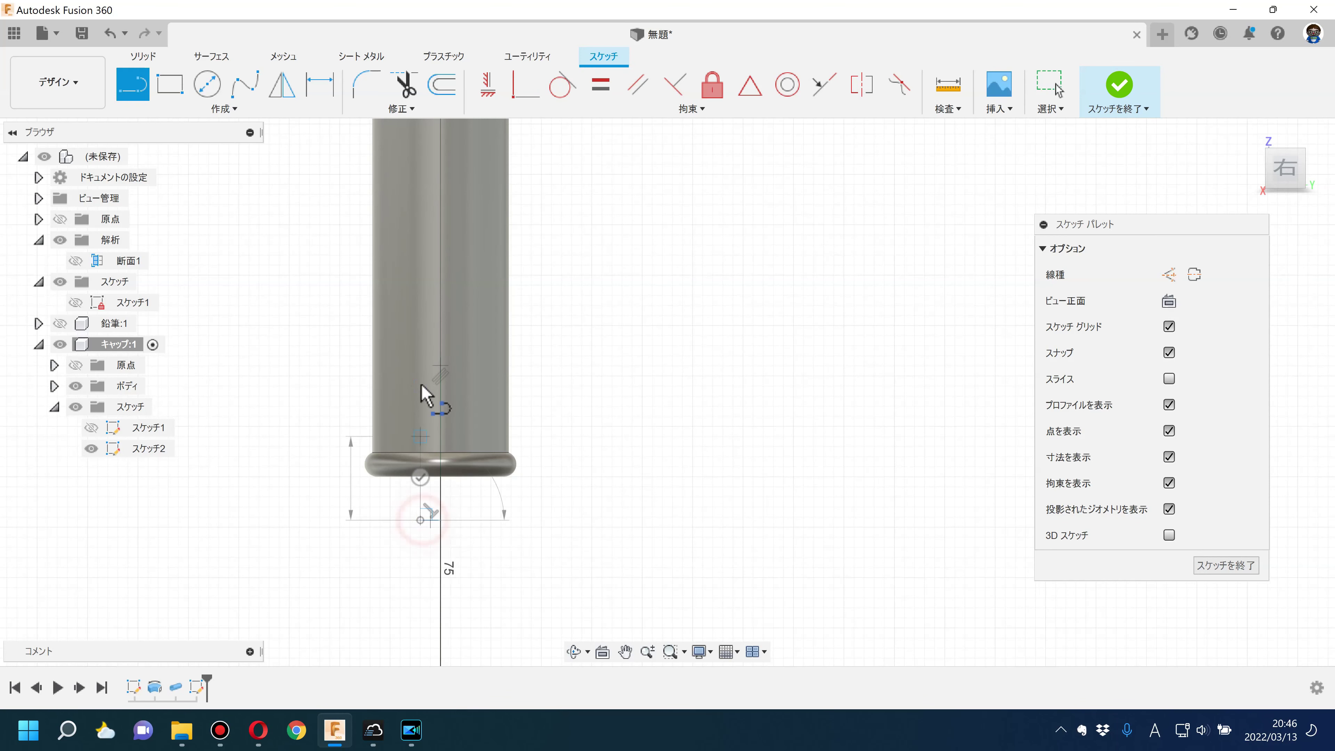
click(424, 307)
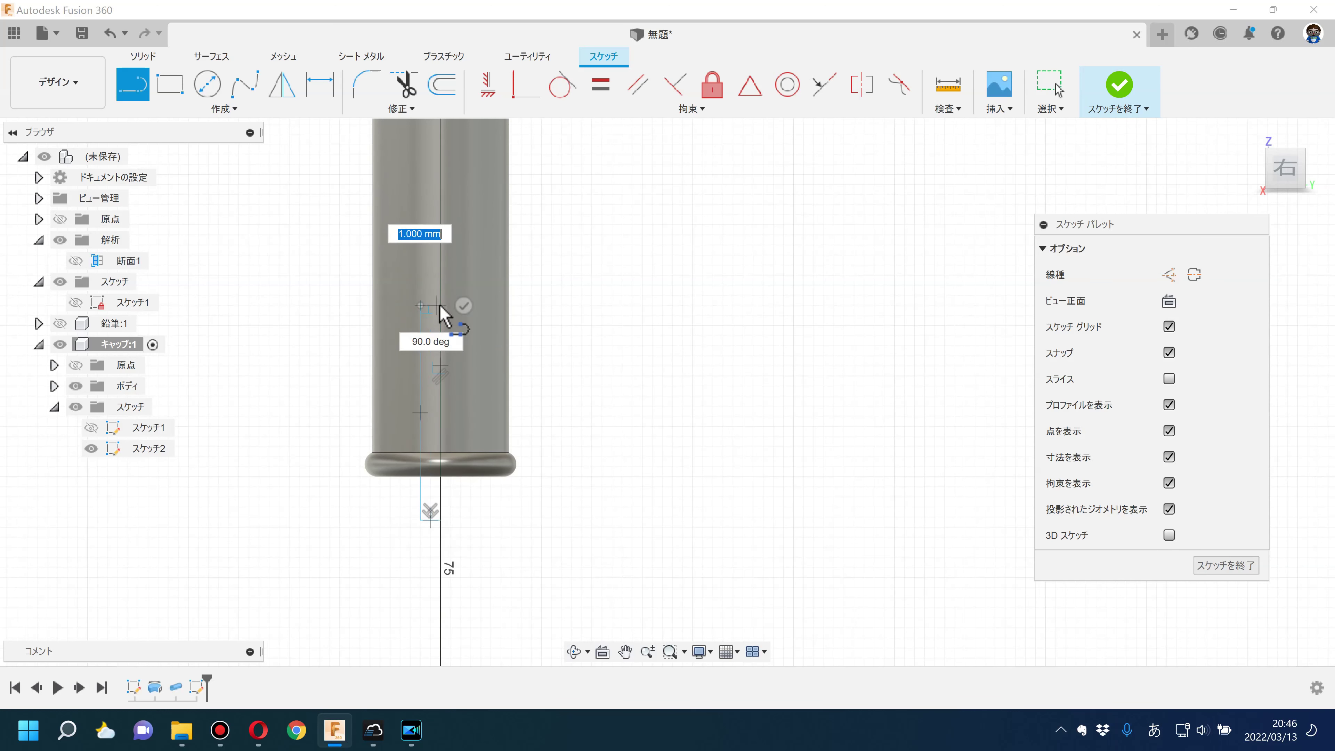
key(Escape)
key(Escape)
click(207, 84)
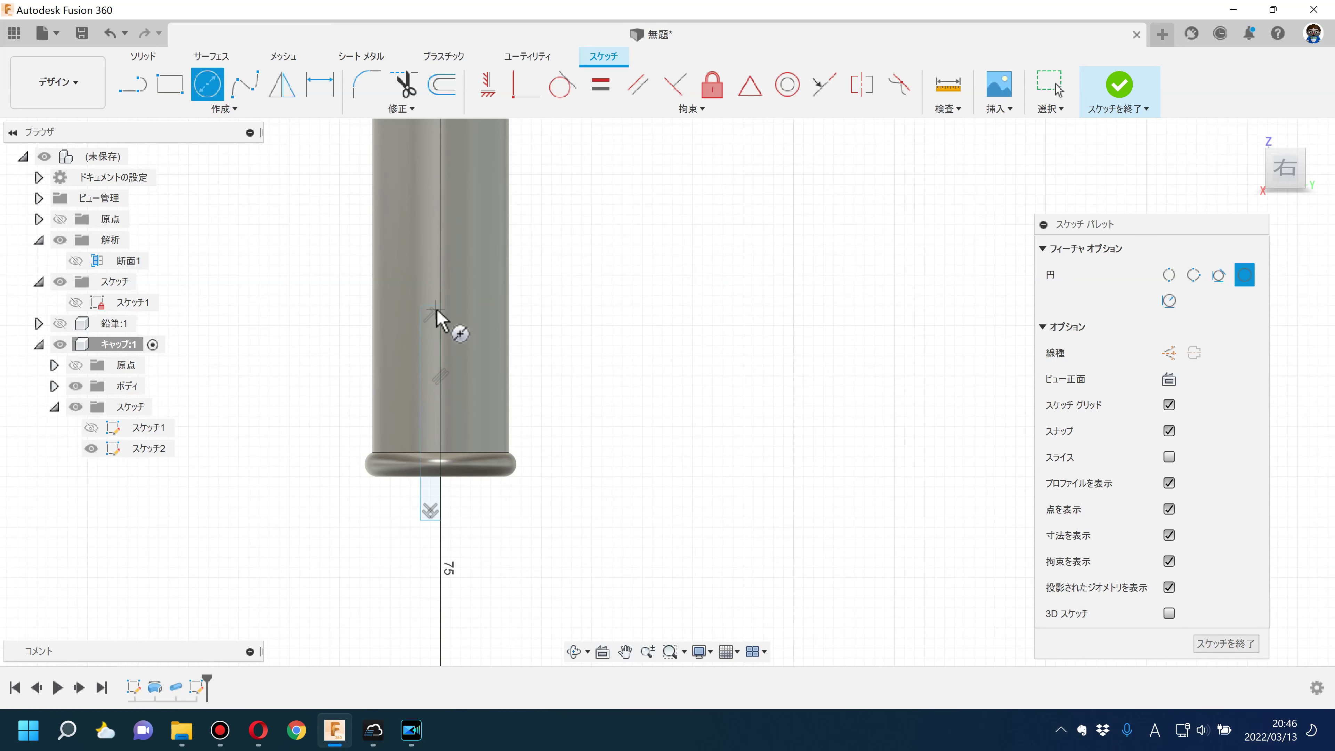
click(439, 308)
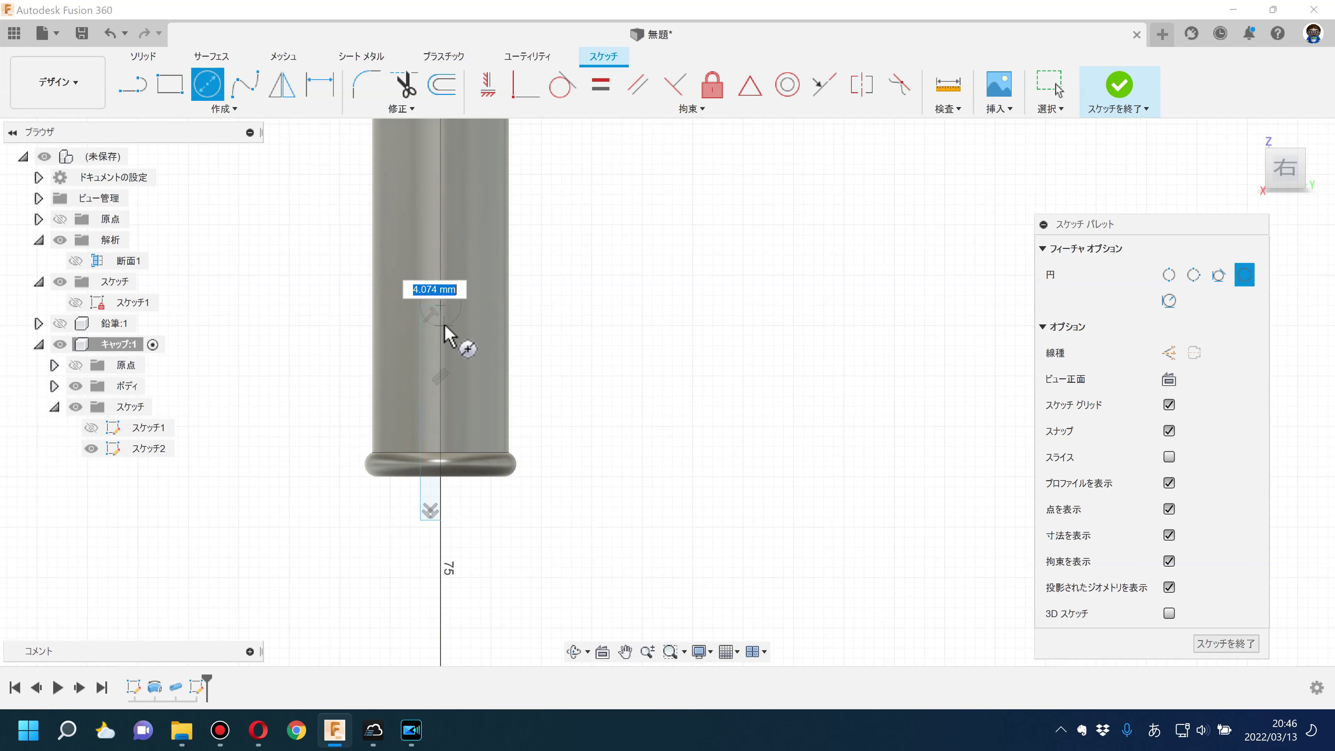
click(448, 337)
key(Escape)
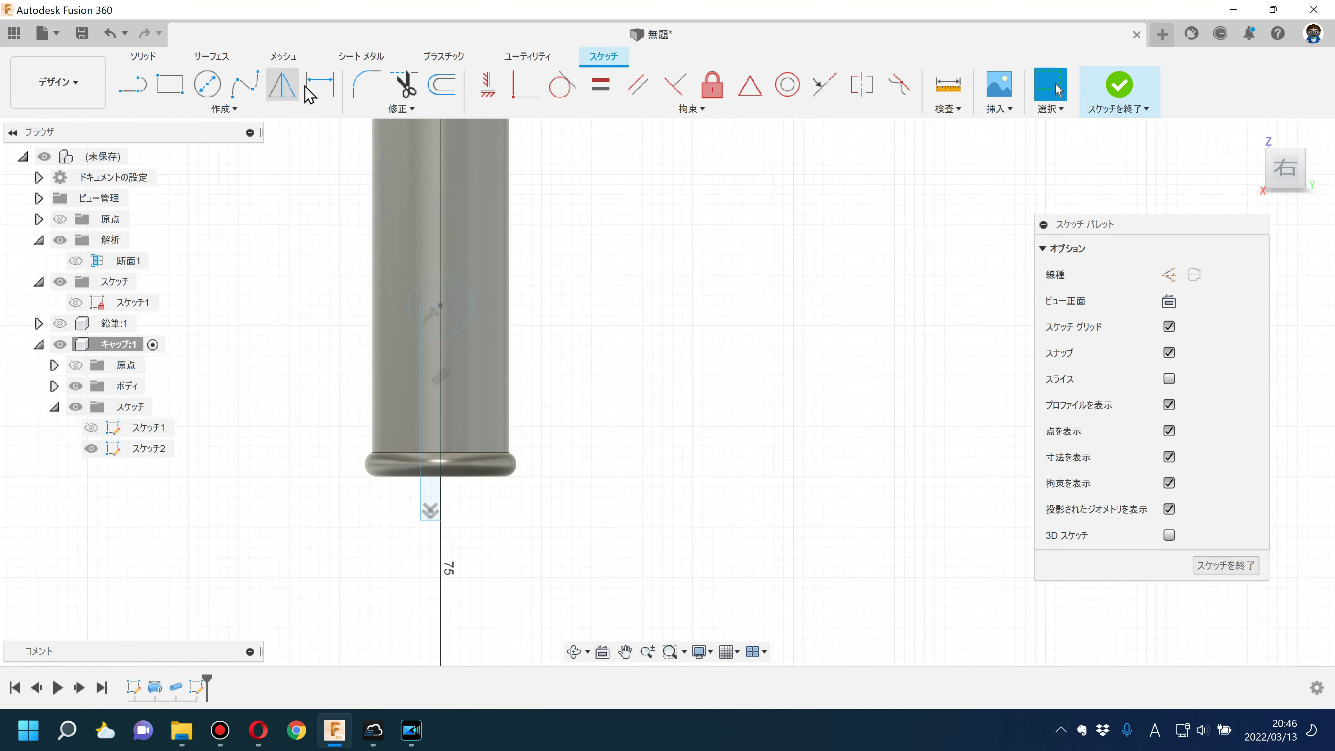
Step: Mirror the slot line across the vertical axis
click(317, 90)
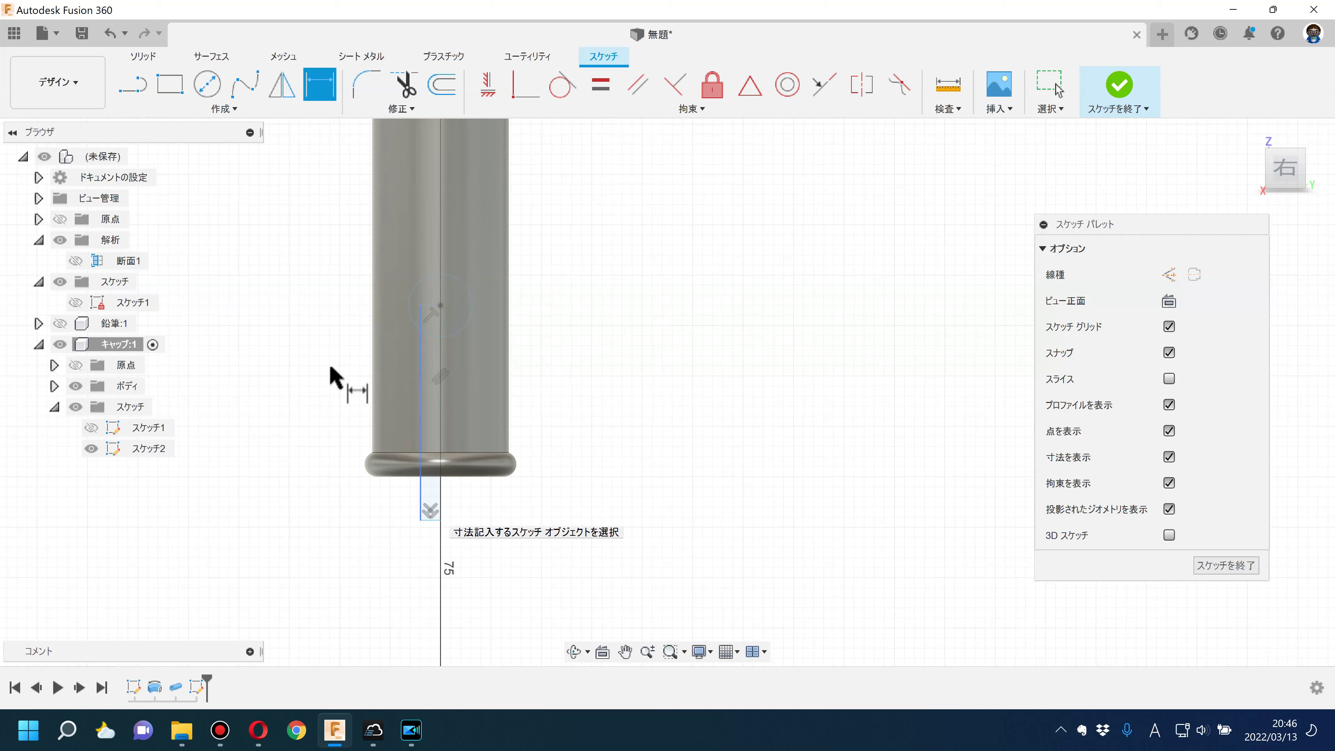
click(282, 86)
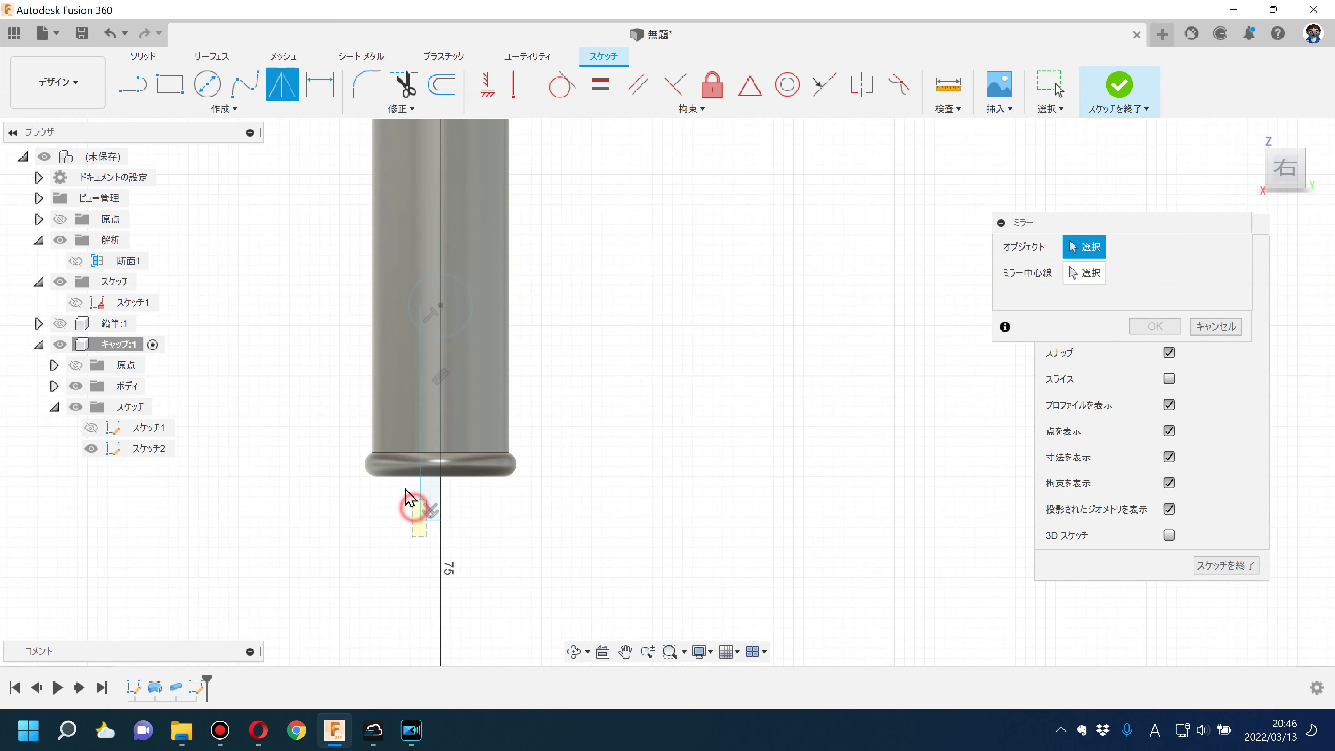
drag(411, 497, 451, 556)
click(1066, 275)
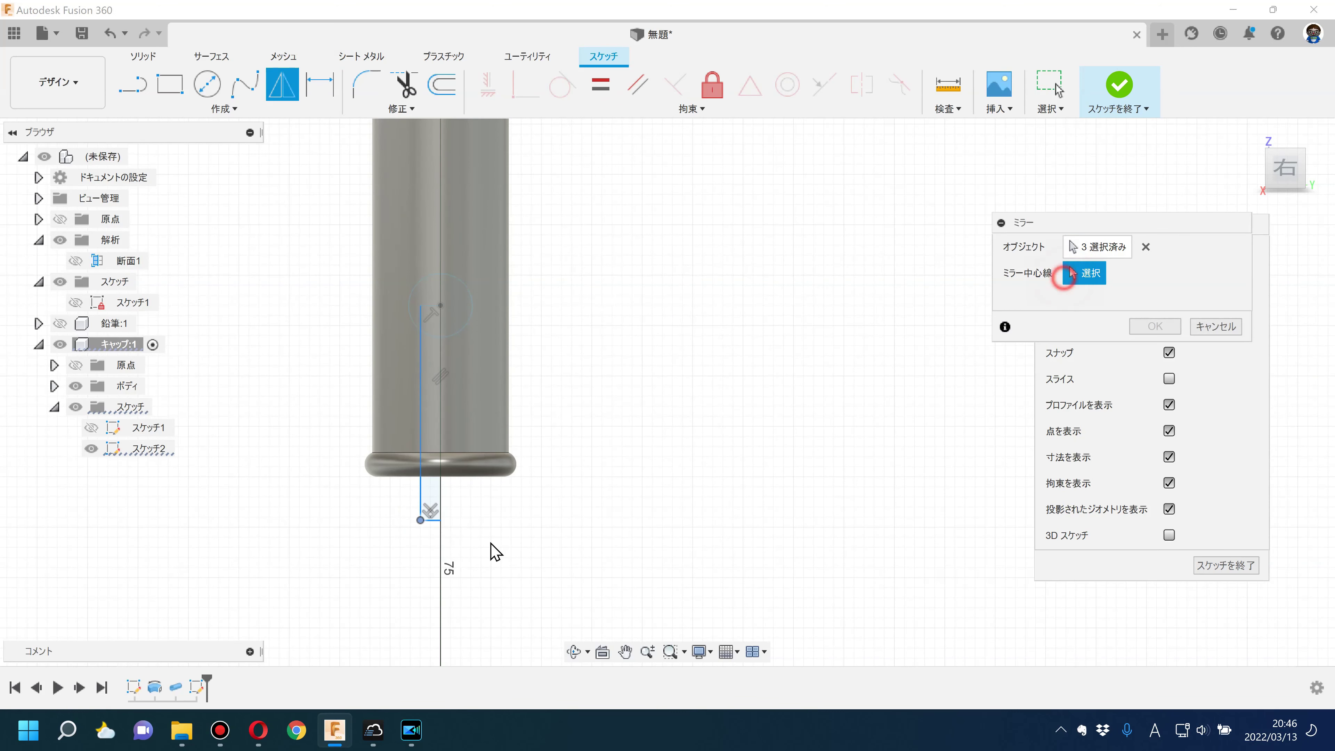
click(442, 555)
click(1145, 326)
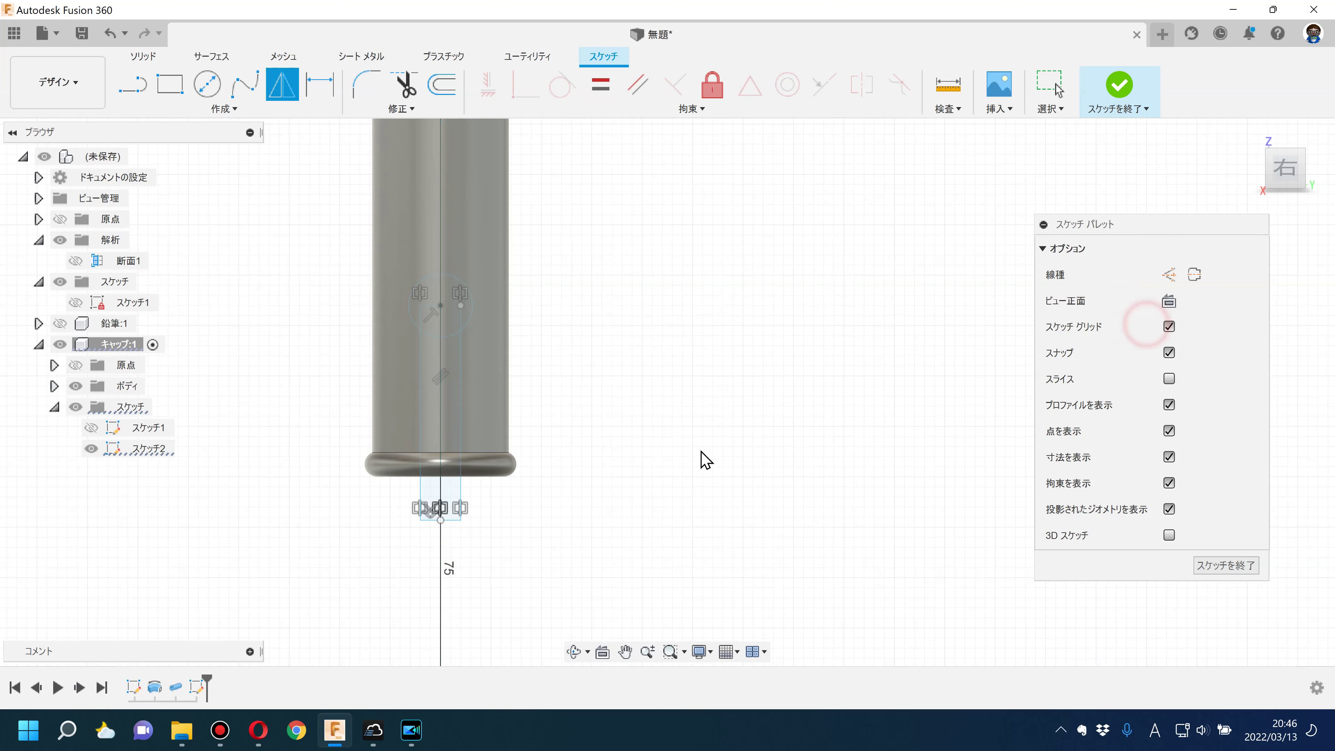
click(700, 449)
Step: Dimension the slot width to 2 mm and the circle diameter to 3 mm
click(319, 84)
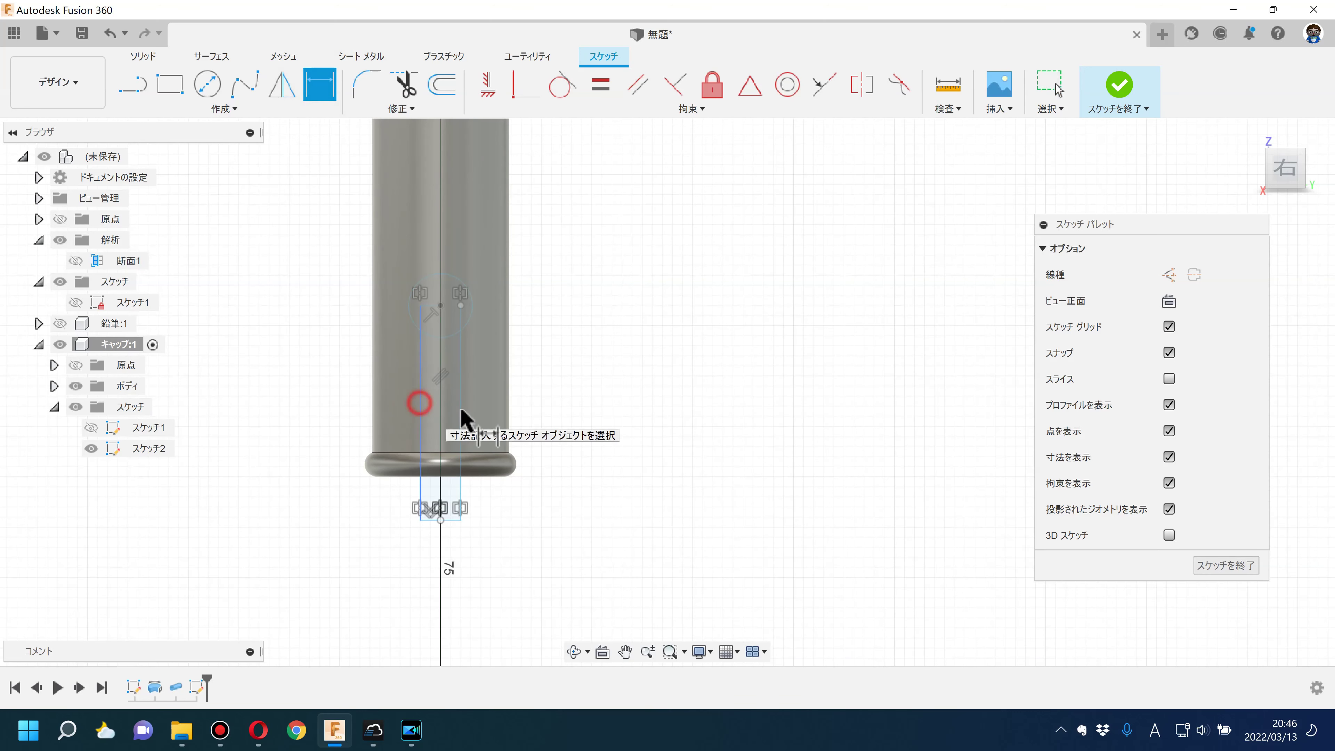
click(465, 421)
click(492, 581)
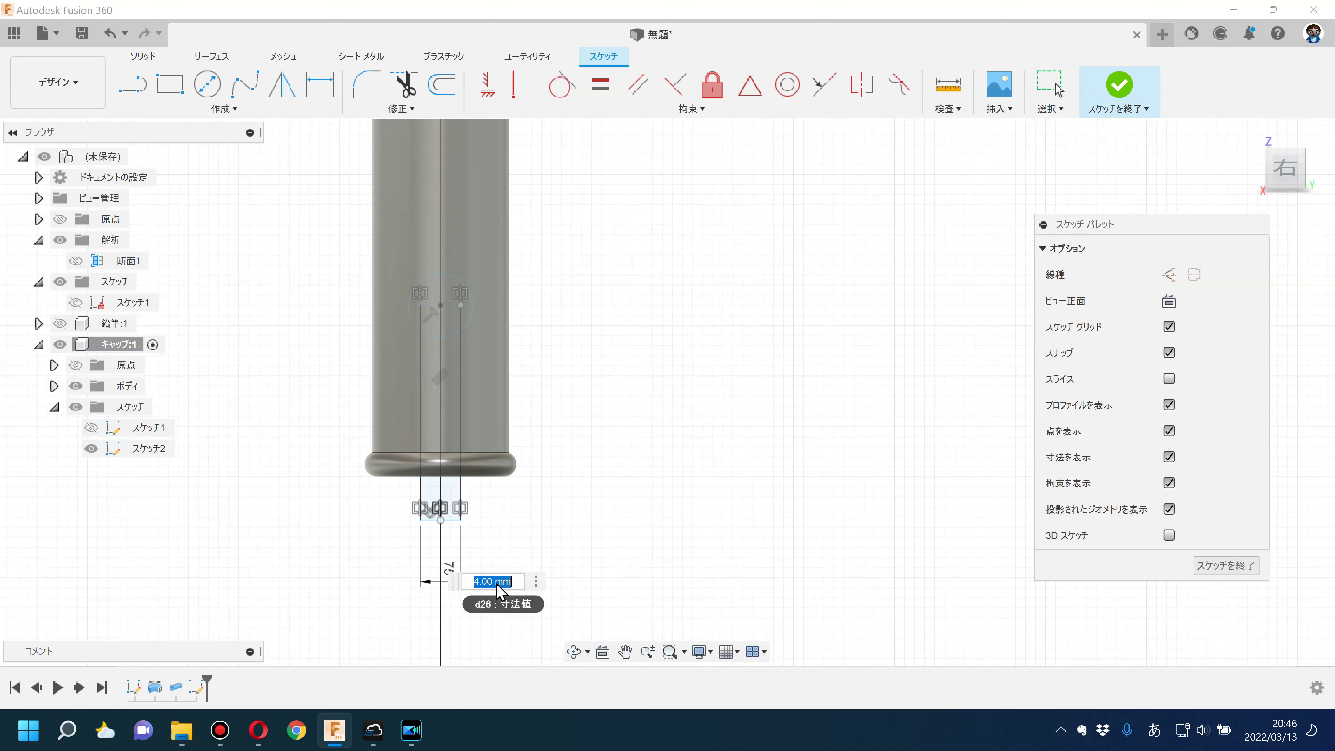
key(Return)
scroll(480, 329, up, 1)
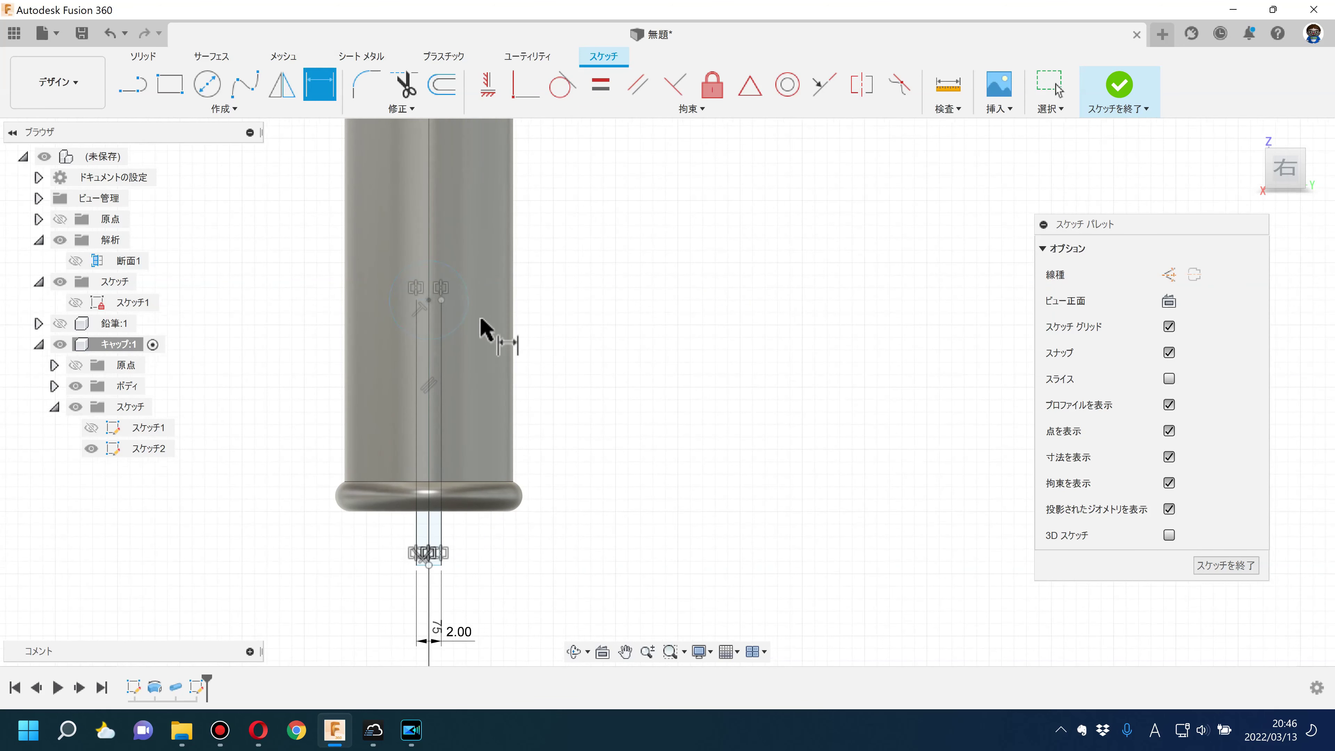
click(582, 250)
key(Return)
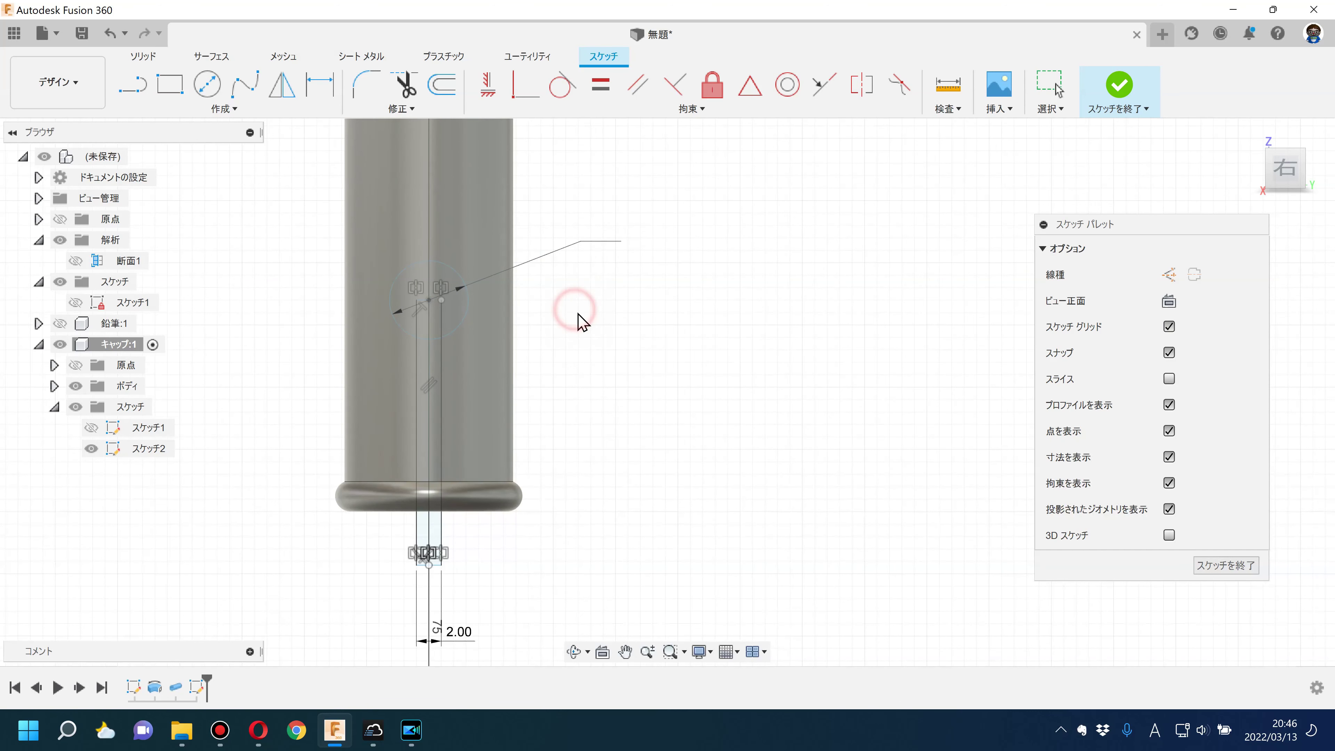
Step: Change the circle's diameter dimension to 3.5 mm
key(d)
scroll(482, 299, up, 1)
scroll(481, 303, up, 1)
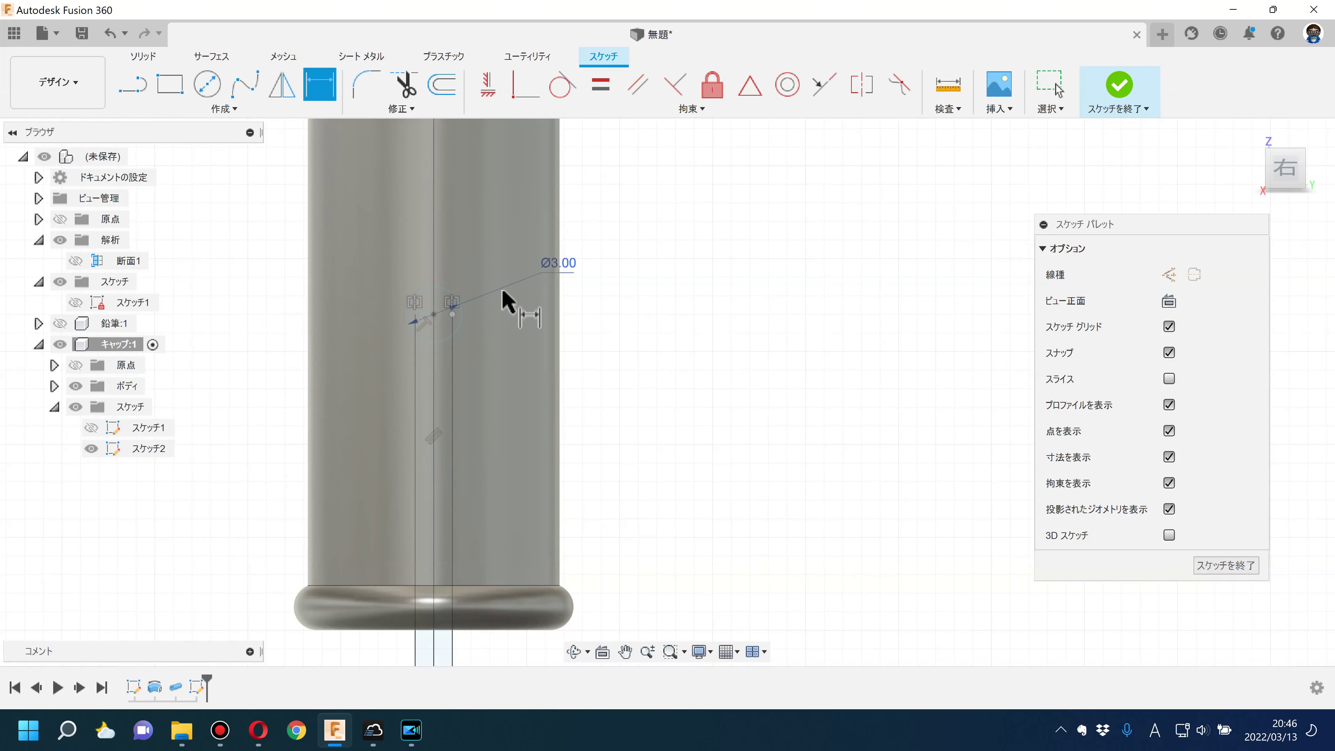
double_click(581, 268)
key(Return)
scroll(476, 306, up, 1)
scroll(367, 345, up, 2)
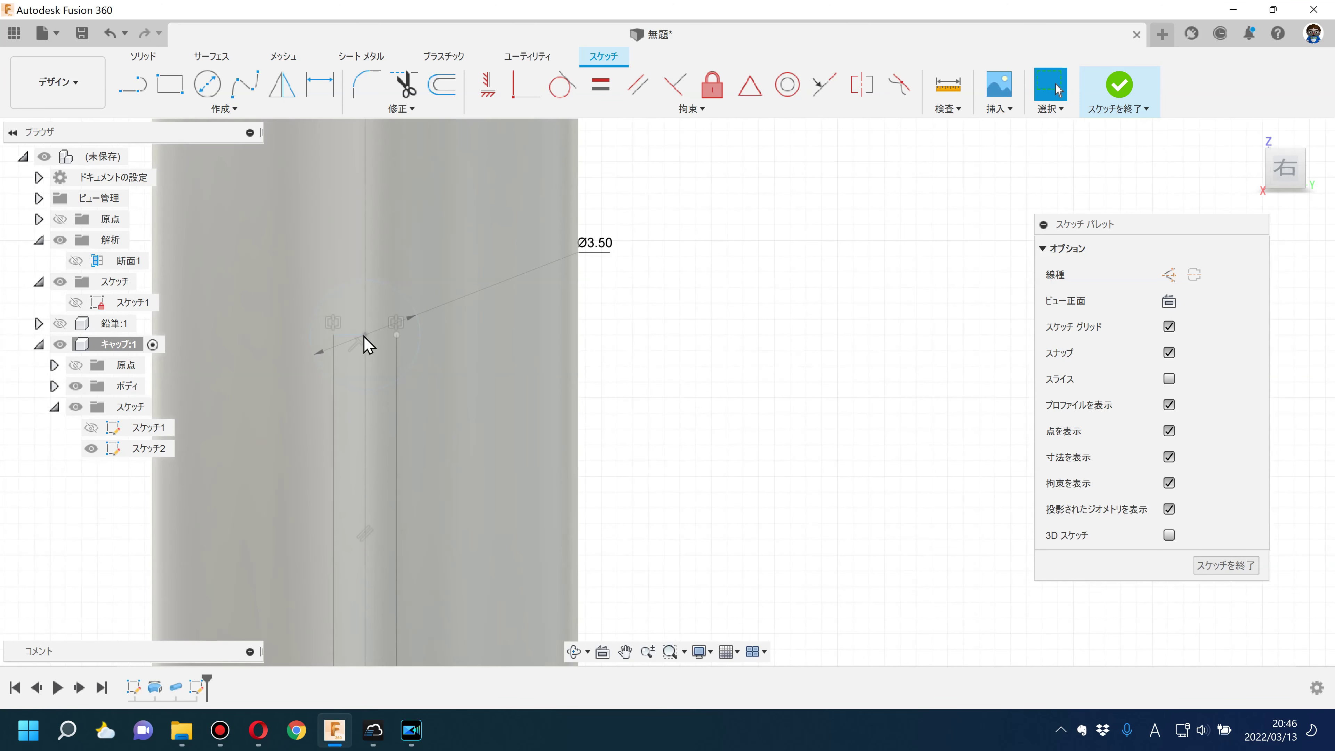
Step: Turn on Slice to show the cap in section and view its tapered top
click(1168, 379)
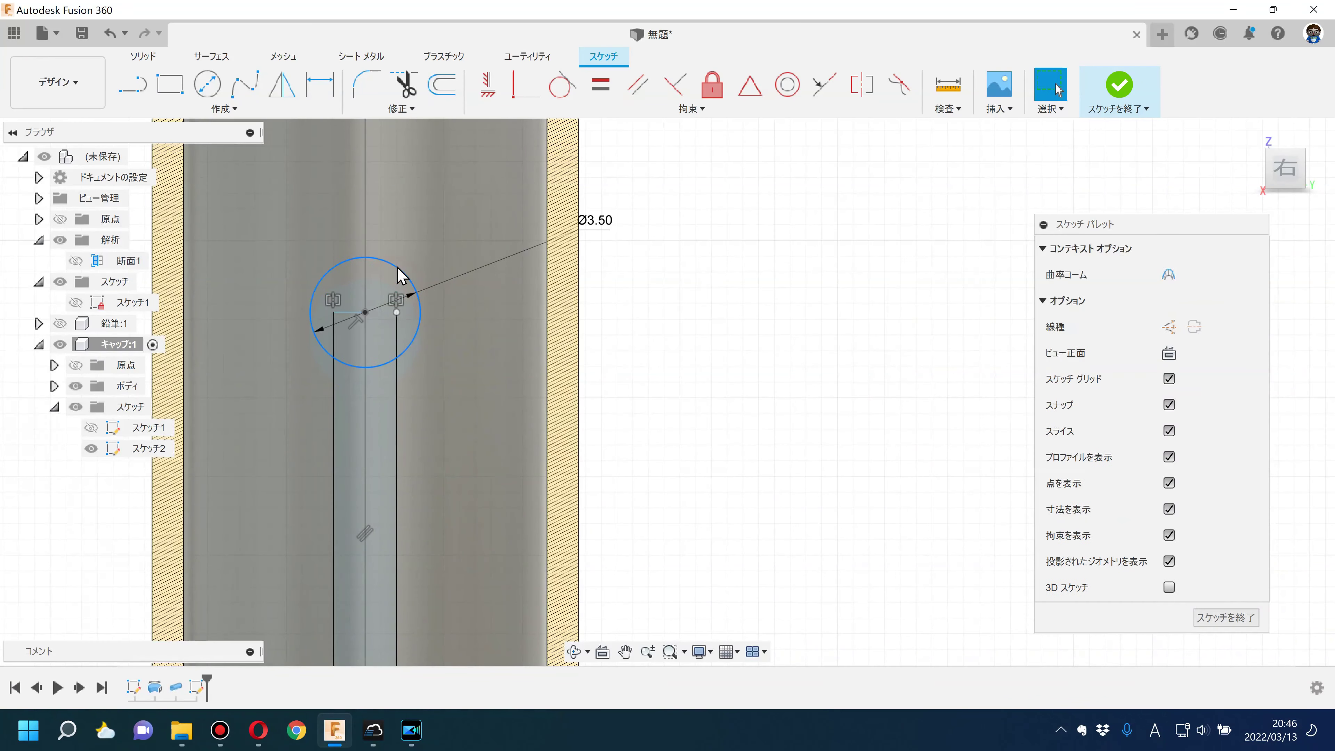
scroll(766, 427, down, 2)
scroll(736, 368, down, 1)
scroll(704, 368, down, 2)
middle_drag(685, 418, 662, 418)
scroll(662, 418, down, 1)
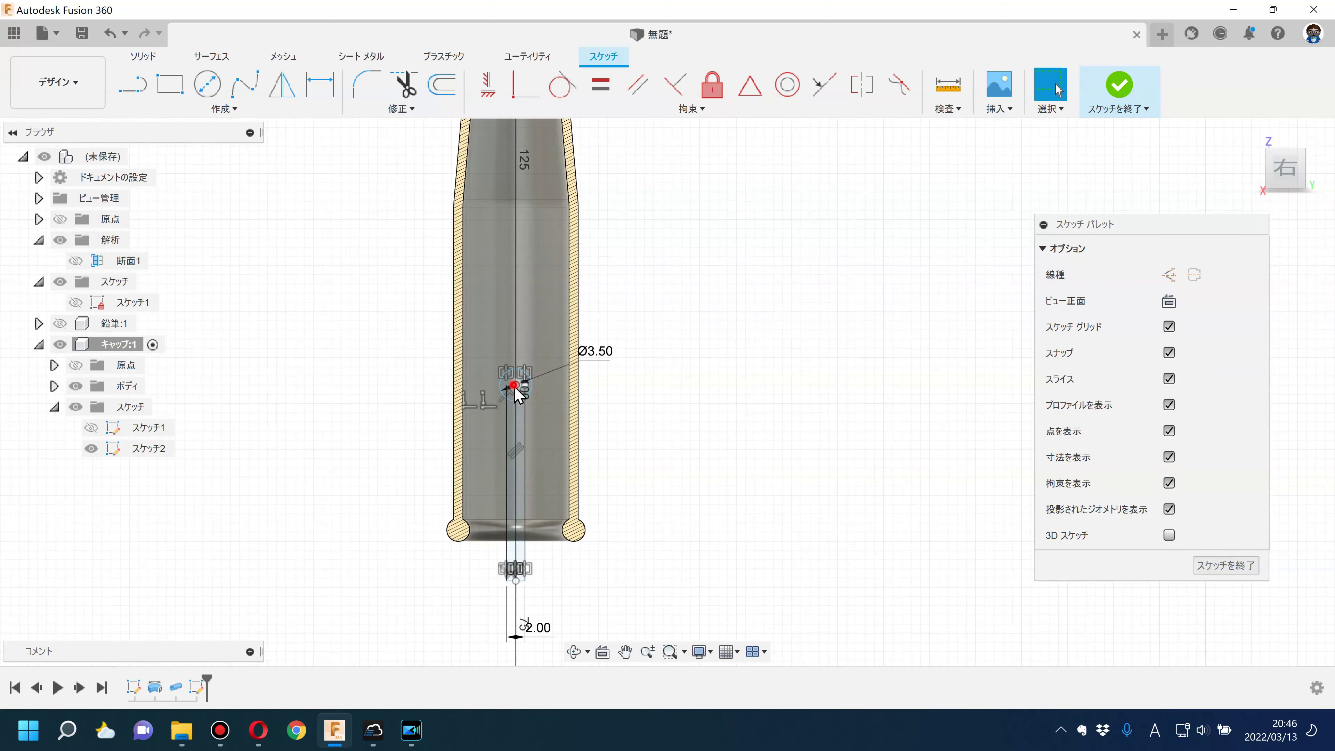
Step: Move the slot circle higher and intersect the cap body into the slot sketch
drag(514, 374, 516, 327)
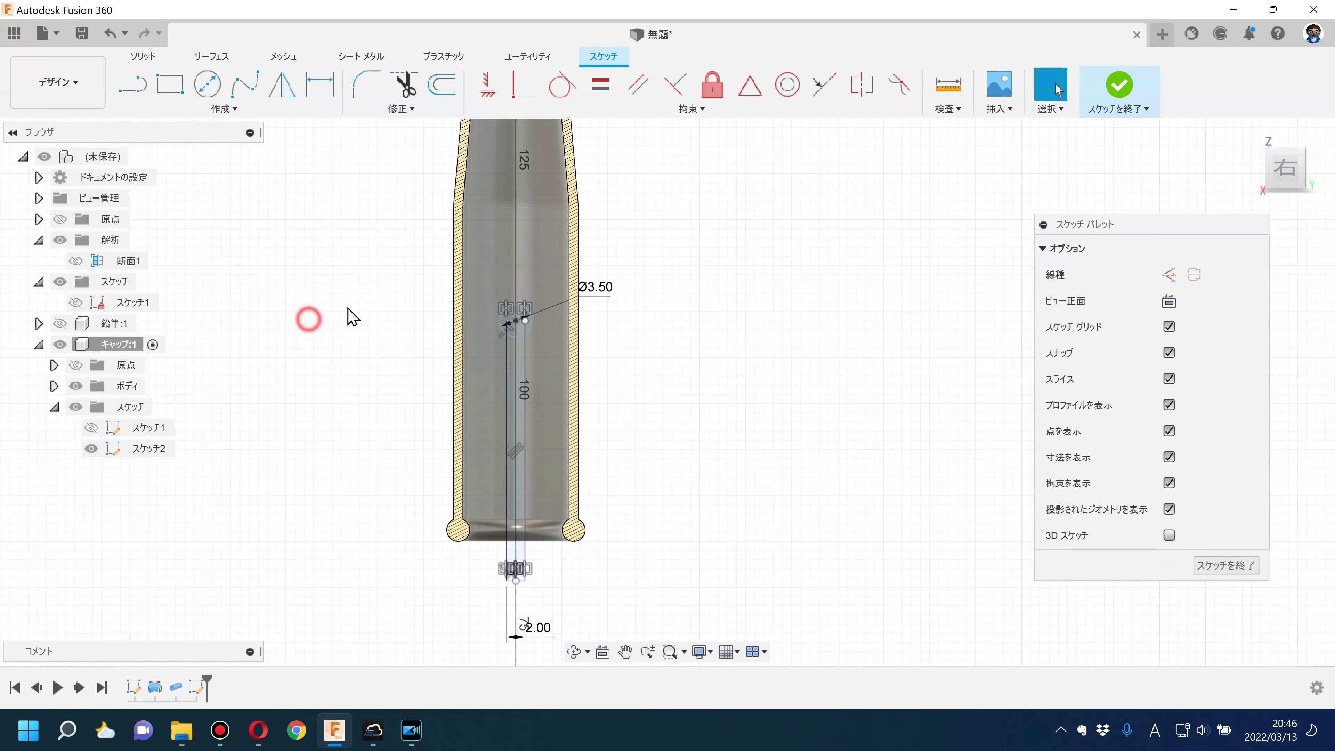
click(319, 99)
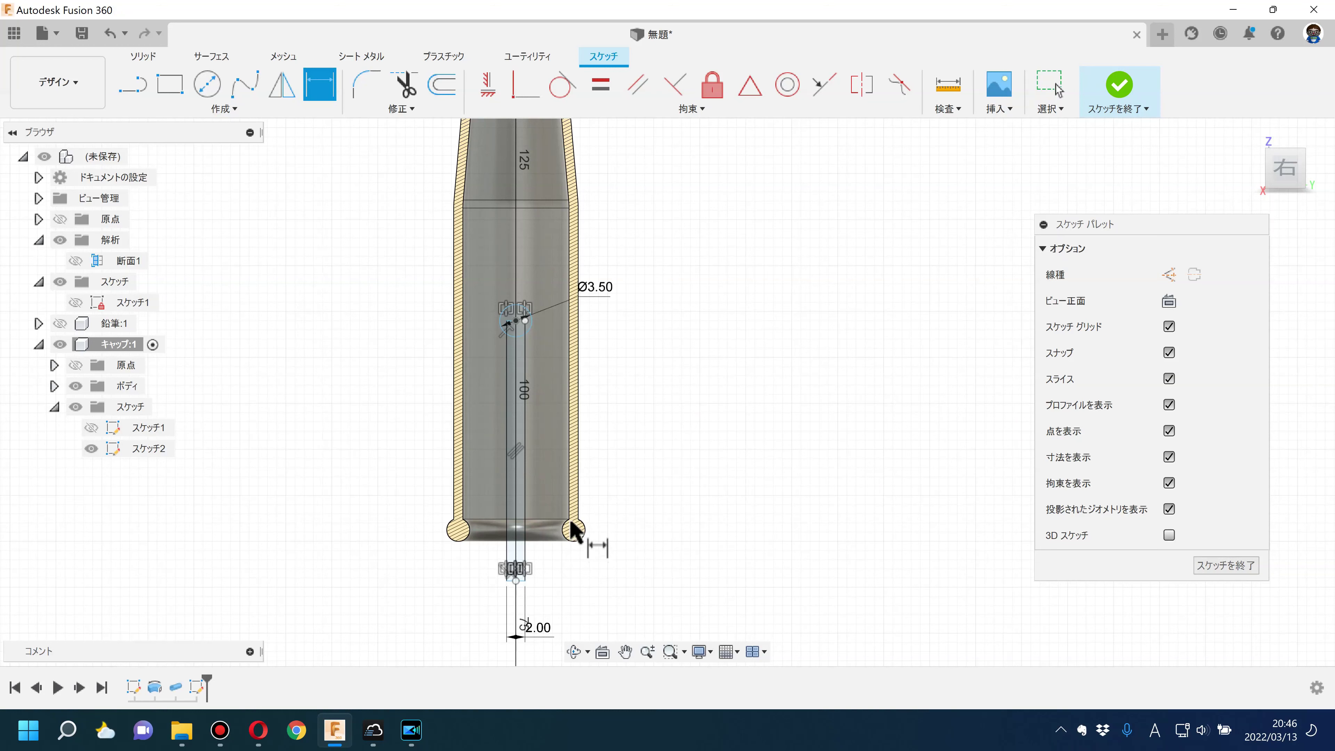
click(224, 109)
mouse_move(165, 372)
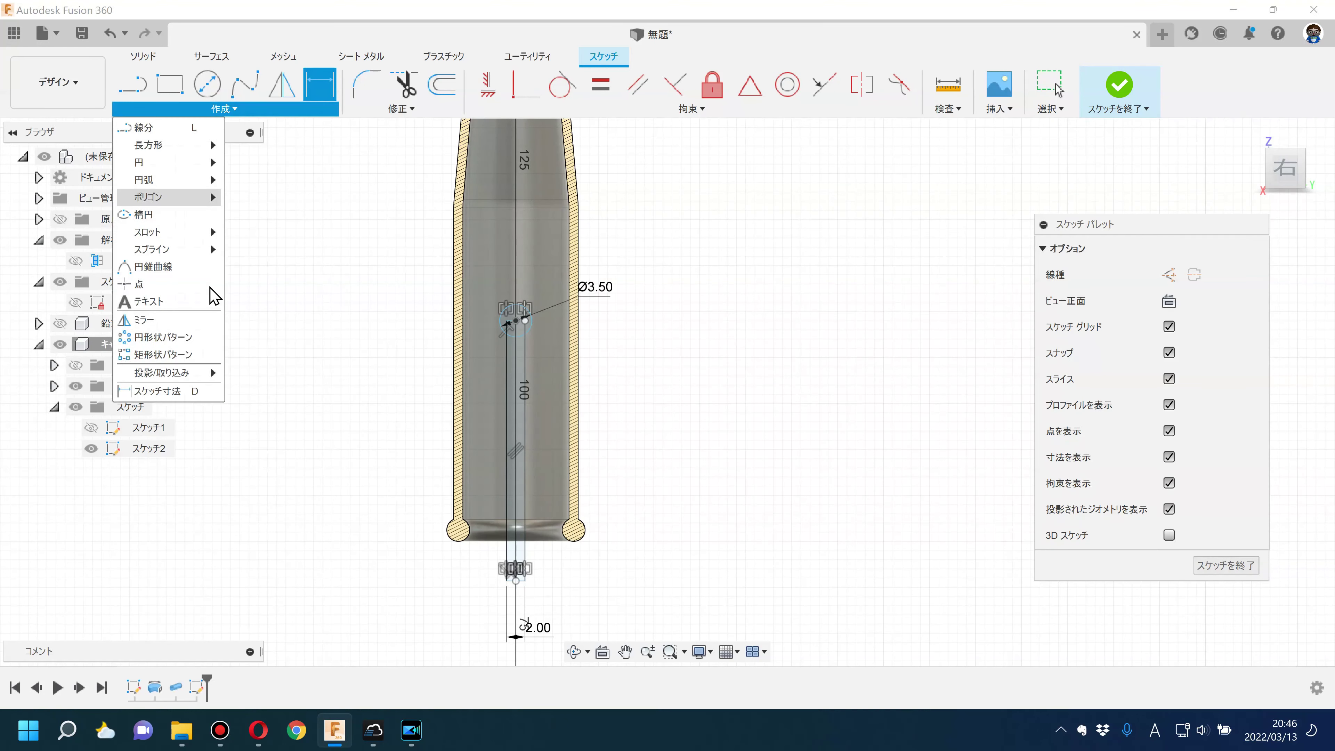
click(262, 390)
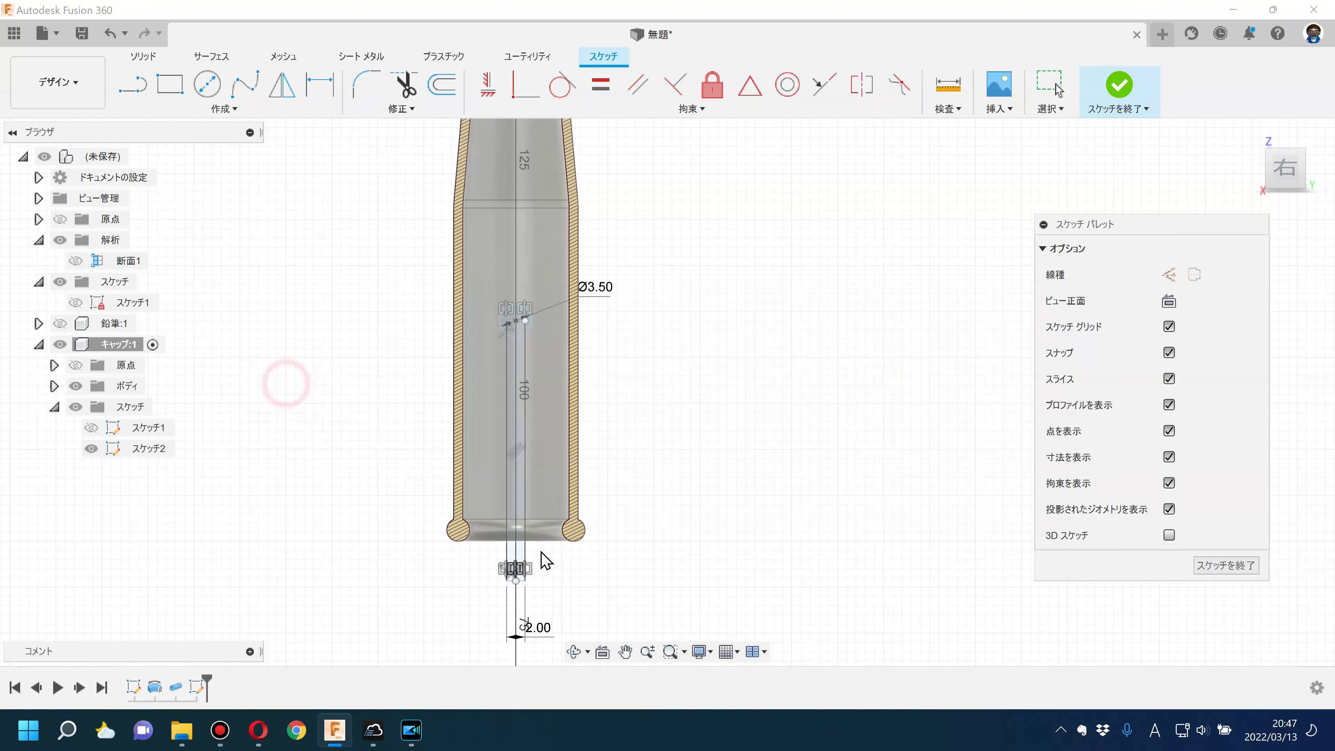
scroll(583, 552, up, 1)
click(555, 539)
click(1154, 331)
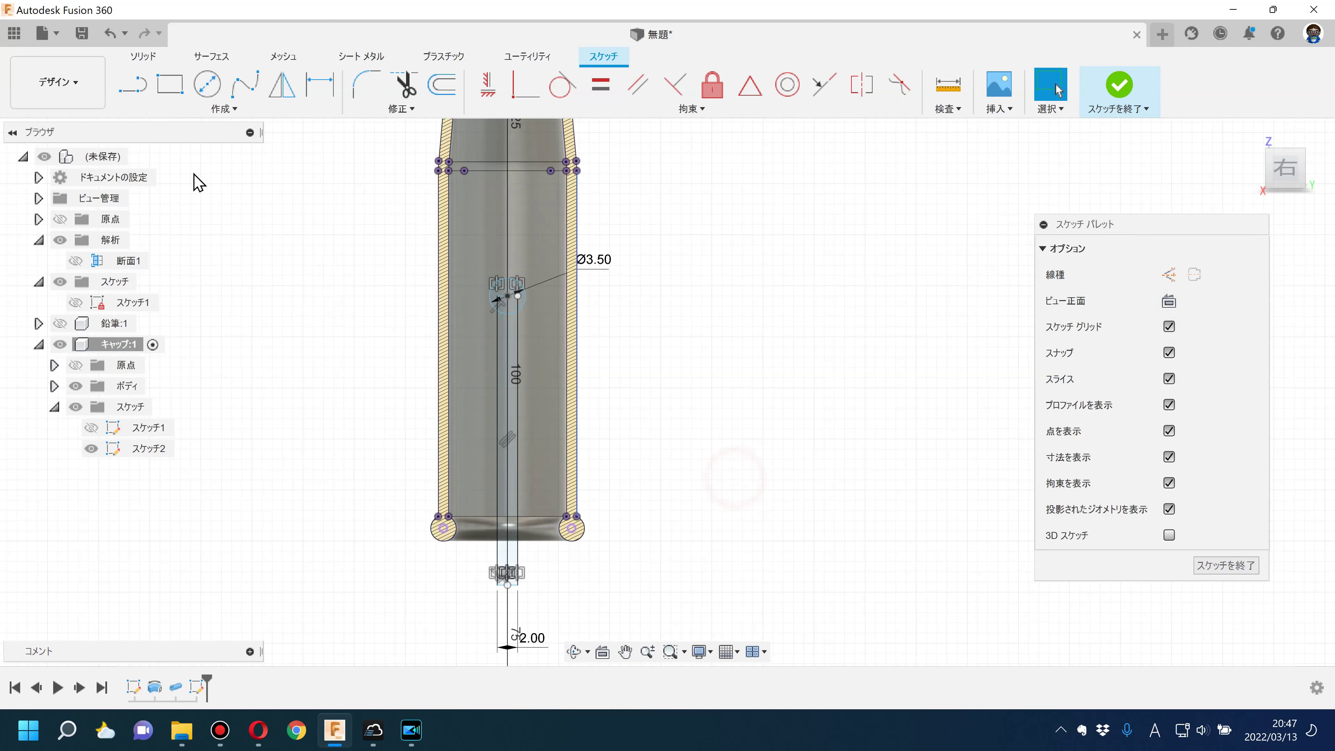
Step: Dimension the circle centre 25 mm above the cap rim and finish the sketch
click(319, 84)
scroll(531, 552, up, 2)
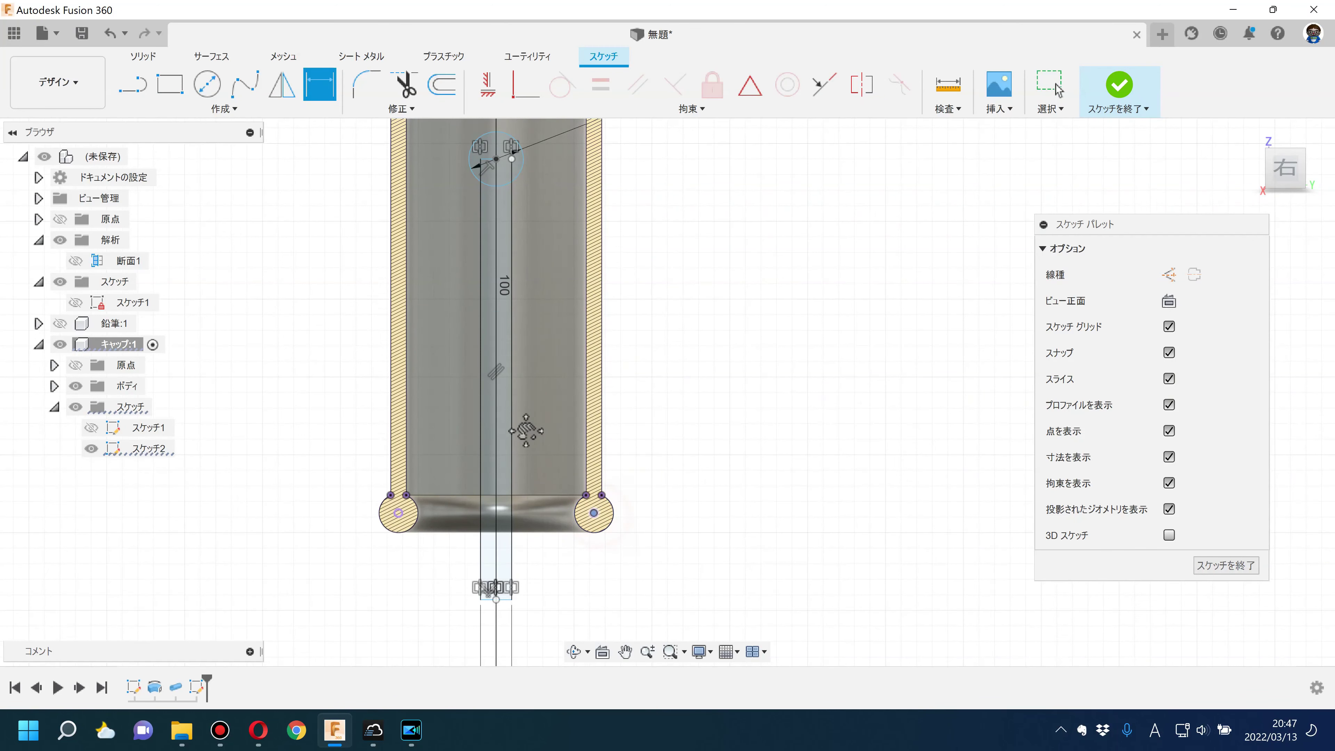
middle_drag(540, 242, 532, 410)
click(488, 326)
middle_drag(723, 541, 635, 427)
click(631, 413)
text(25)
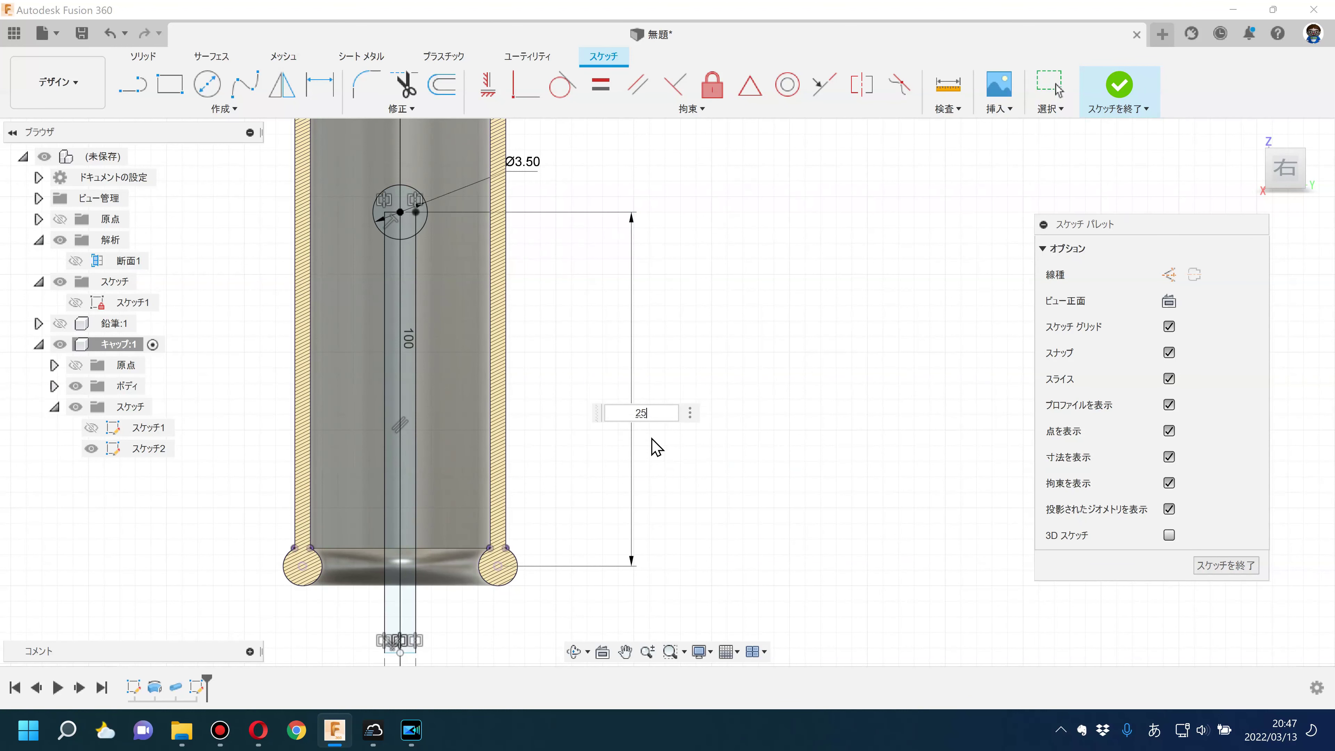
key(Return)
scroll(650, 473, down, 2)
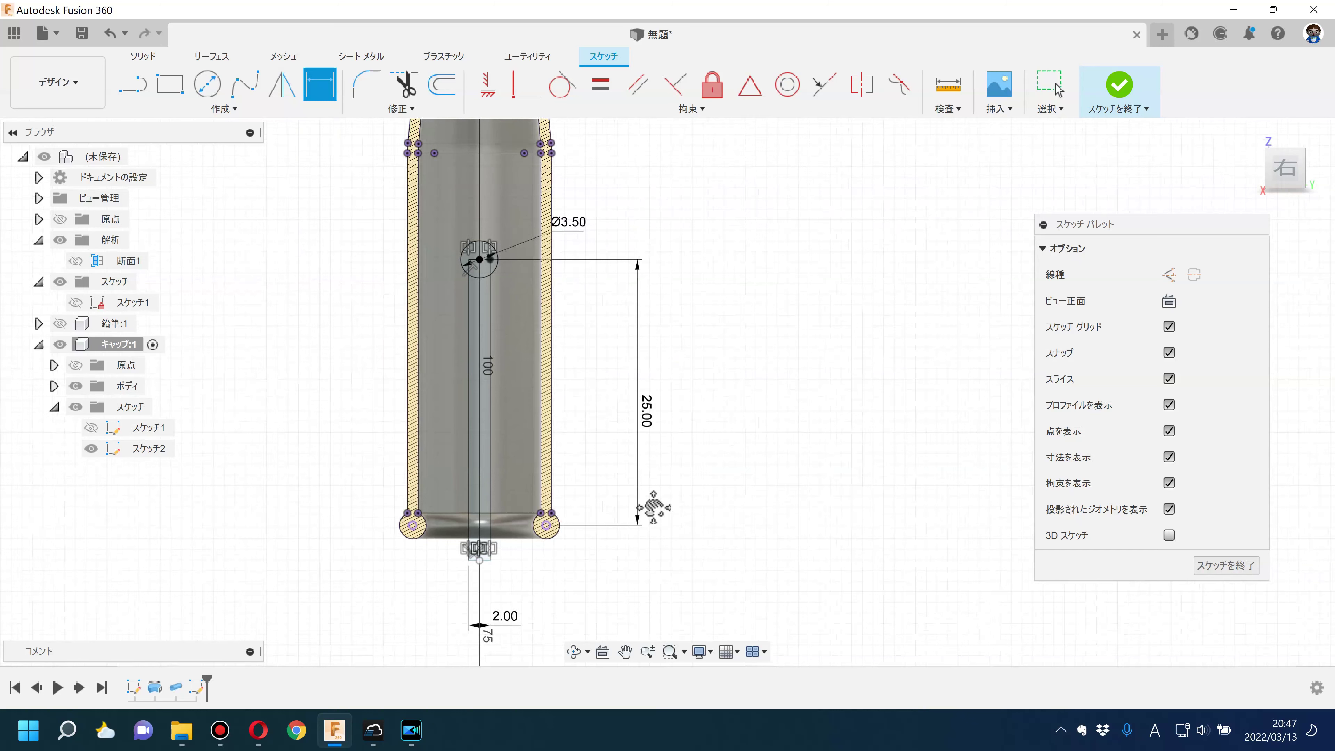
click(1117, 89)
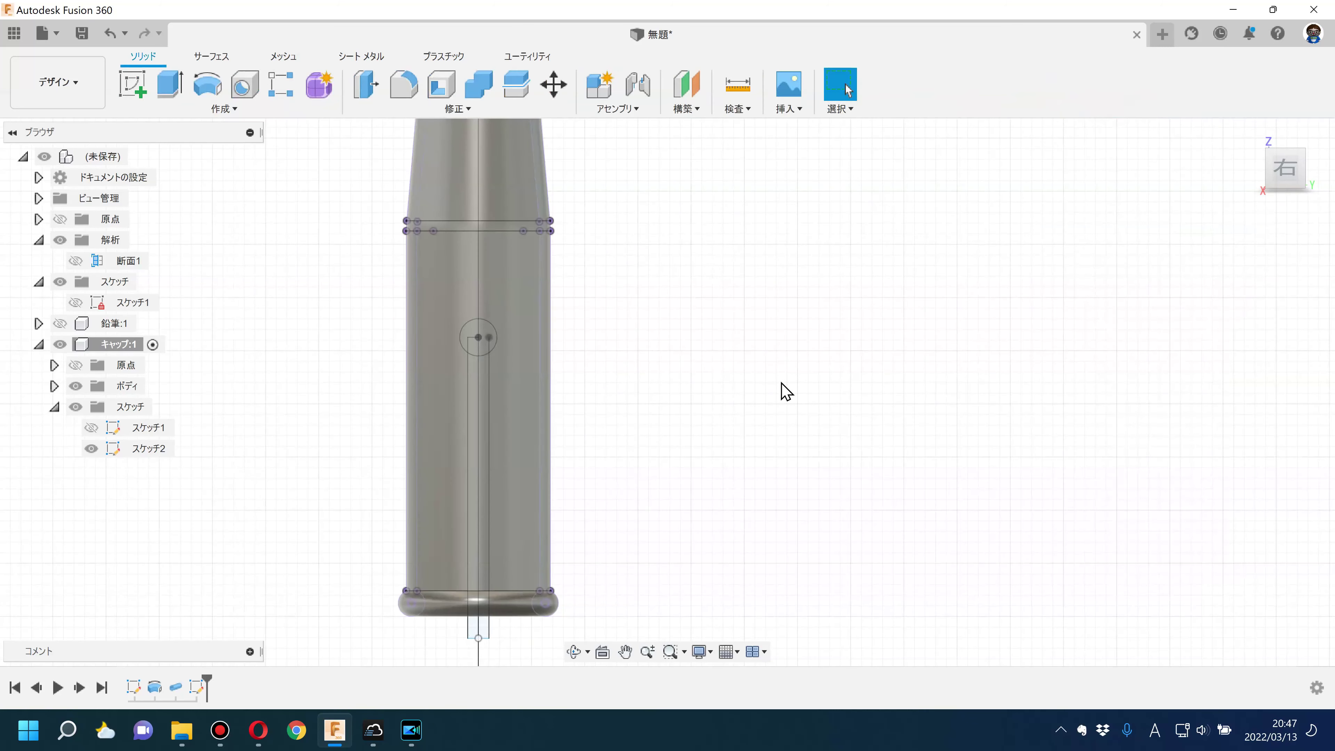
Step: In Sketch2, dimension the slot's bottom end 5 mm below the rim and finish
double_click(198, 687)
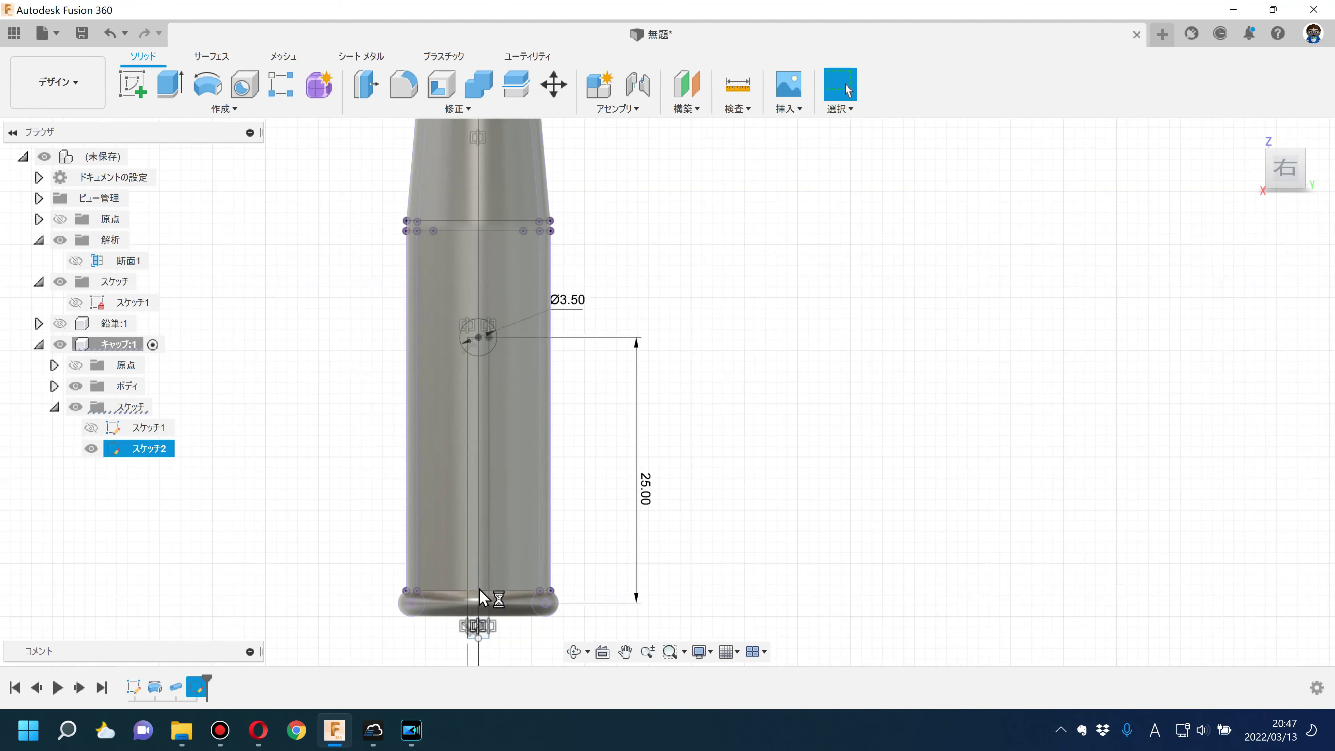
click(320, 84)
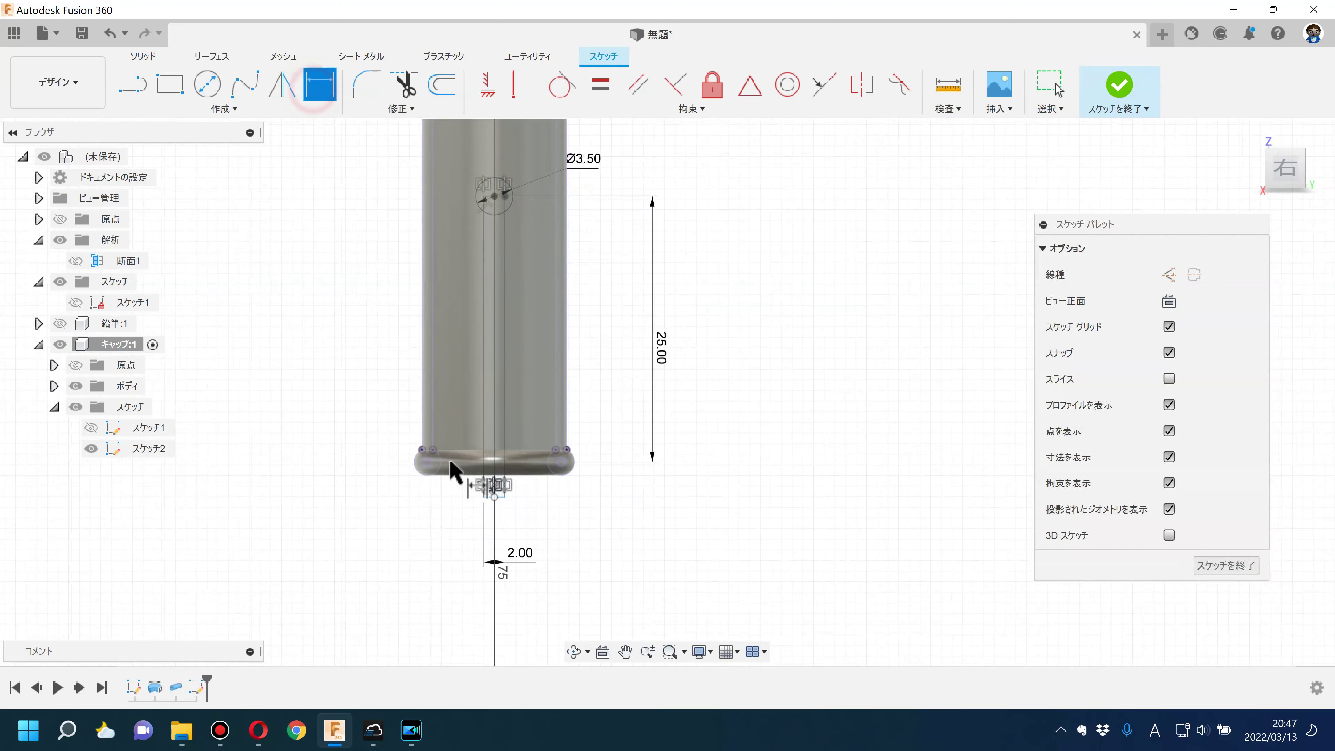
scroll(551, 527, up, 3)
scroll(530, 546, up, 2)
click(524, 549)
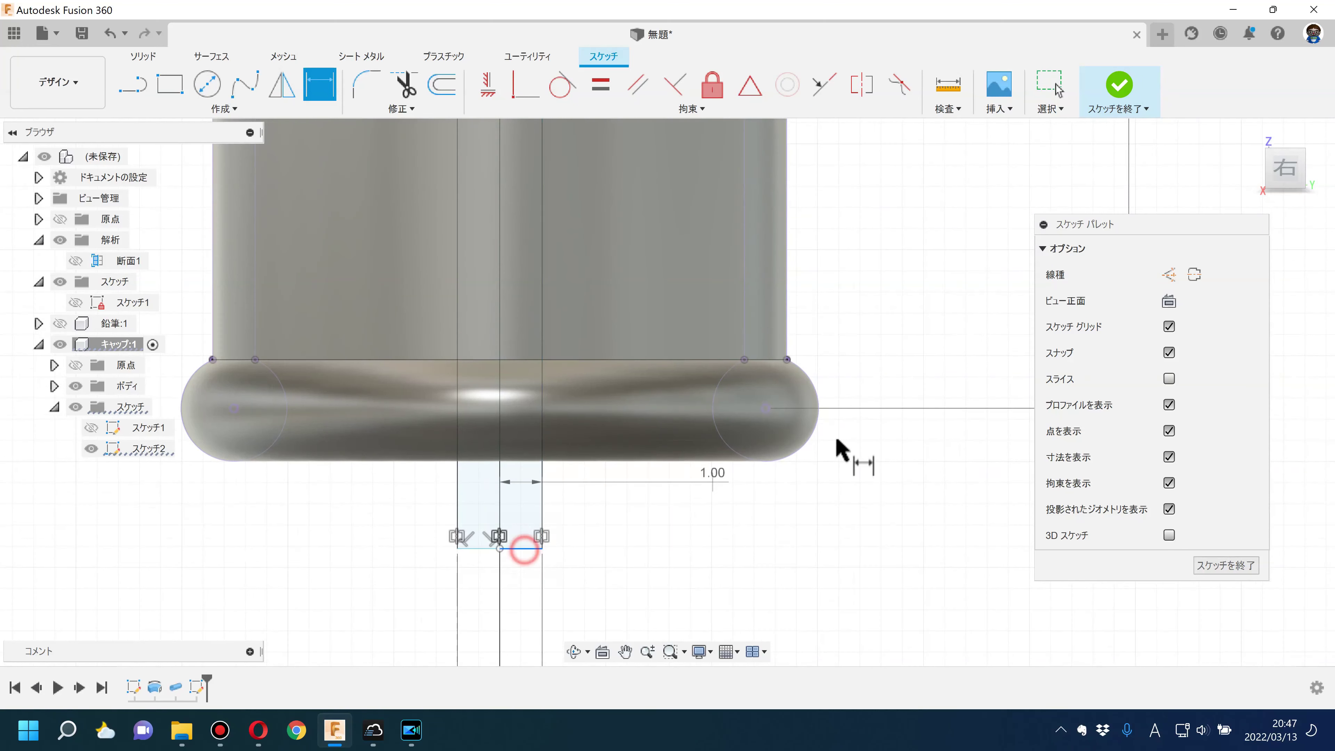
click(767, 410)
click(889, 508)
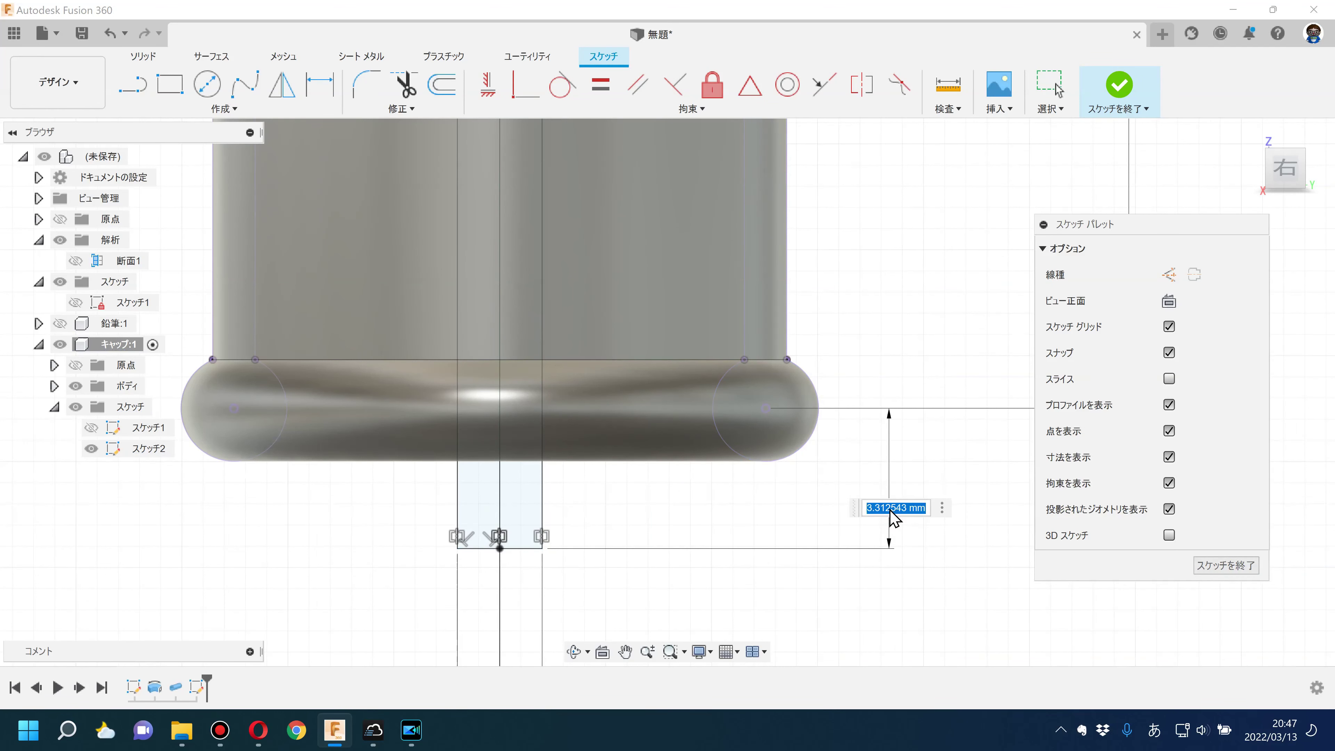
text(5)
key(Return)
scroll(893, 505, down, 5)
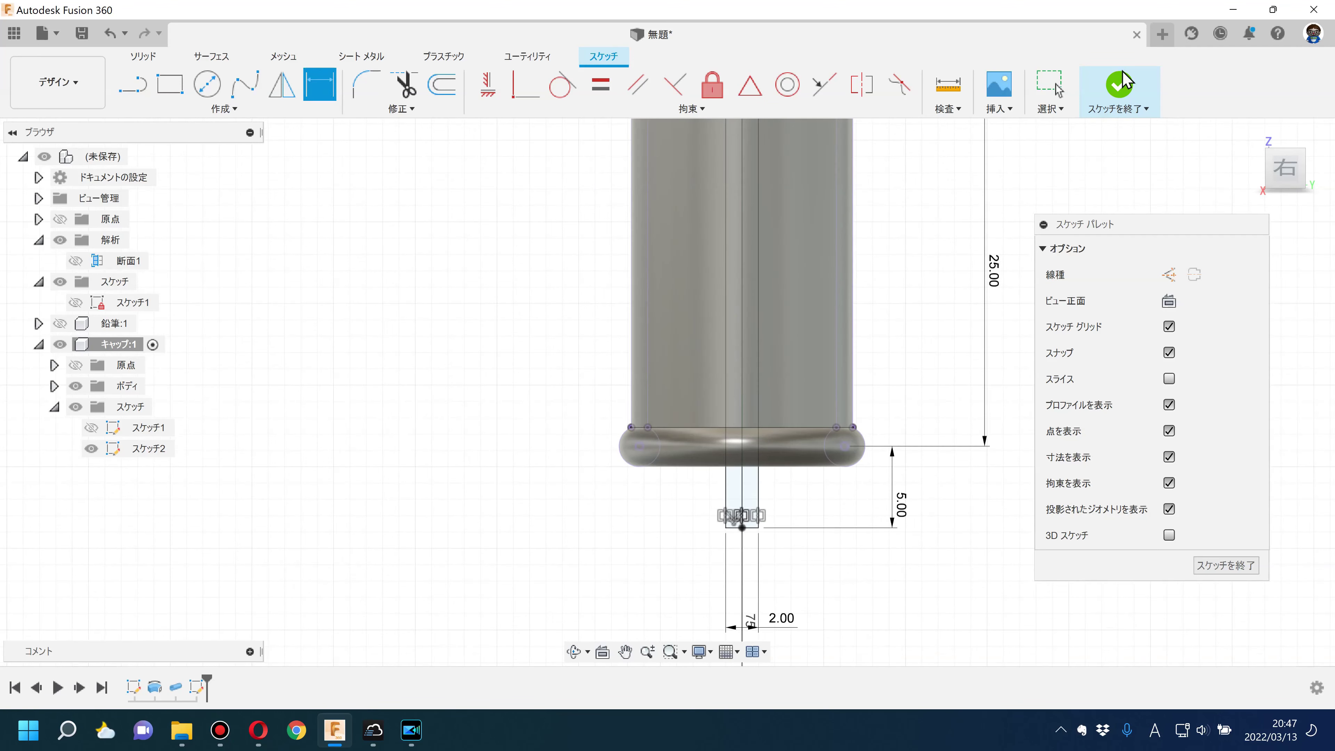
click(1118, 84)
Step: Select the two slot strips and the ellipse areas as extrude profiles
mouse_move(867, 221)
shift+middle_down()
mouse_move(874, 173)
mouse_move(870, 185)
shift+middle_up()
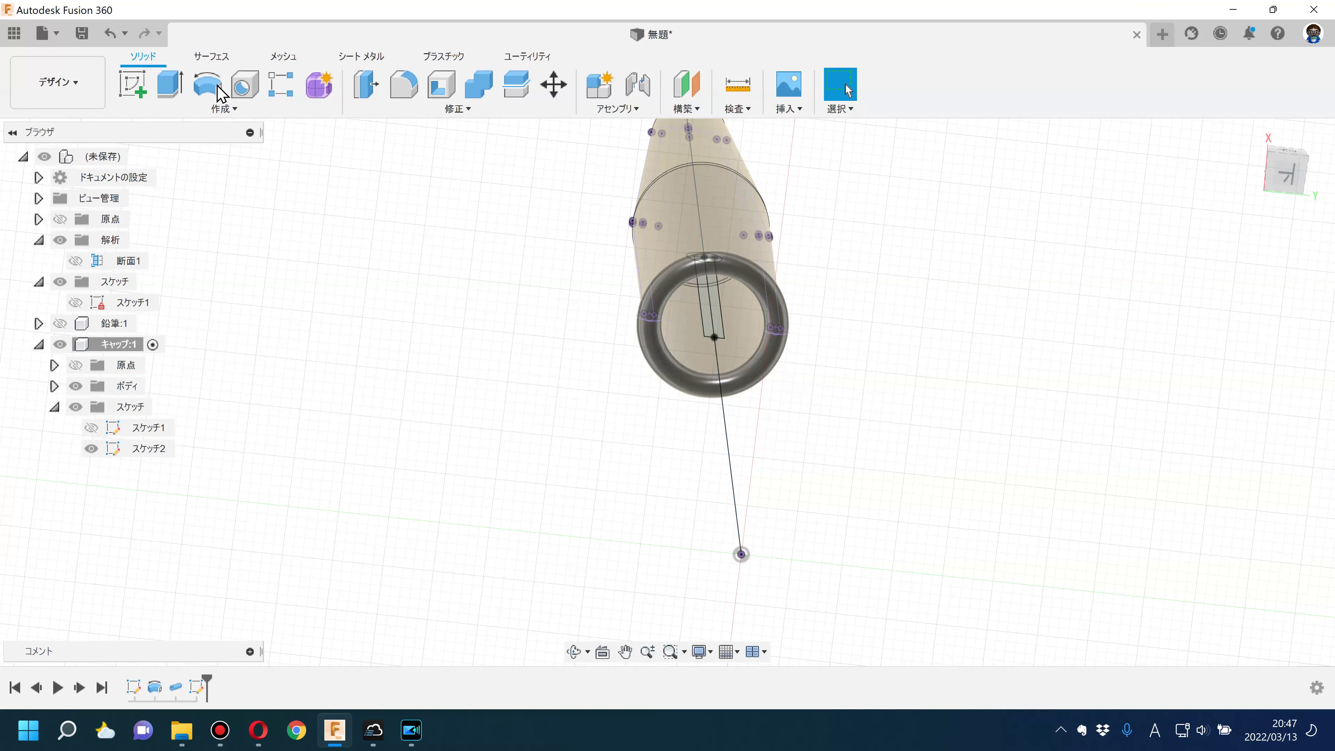
click(170, 84)
scroll(710, 336, up, 3)
click(706, 368)
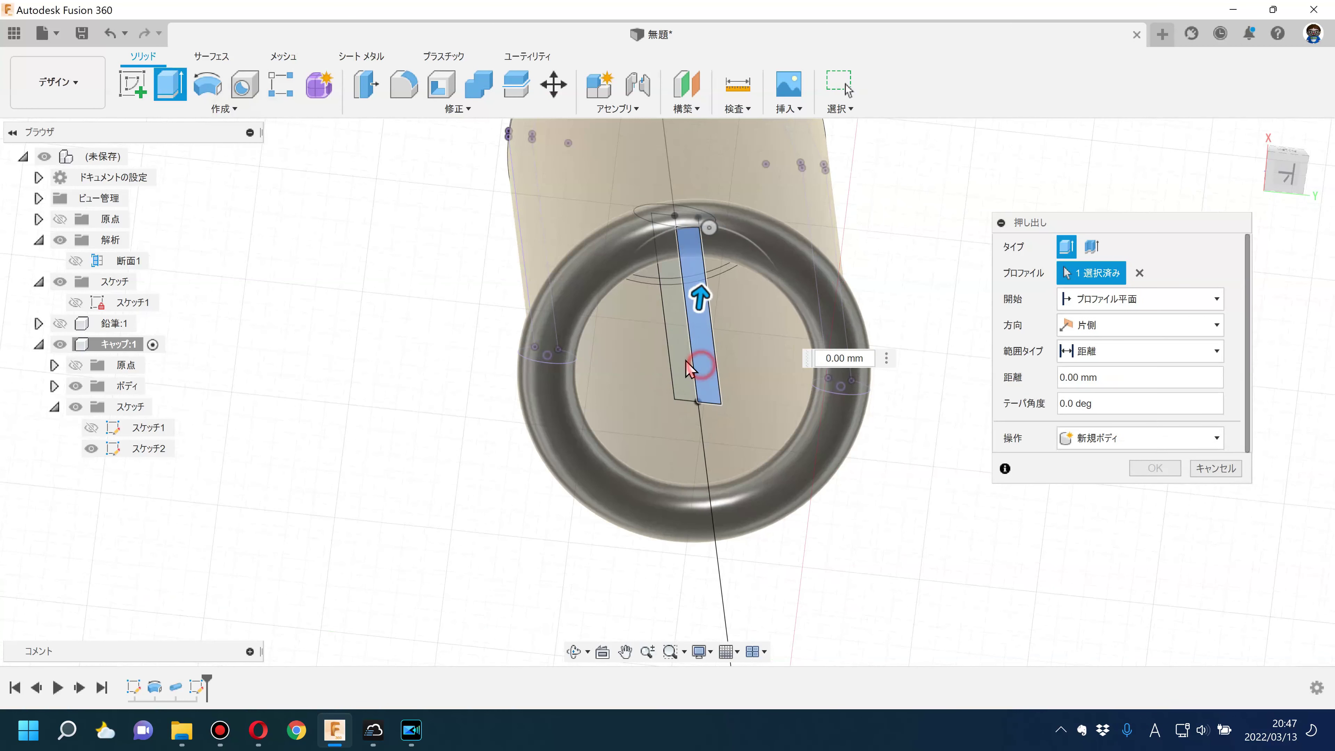
click(683, 331)
scroll(683, 294, up, 3)
scroll(683, 287, up, 3)
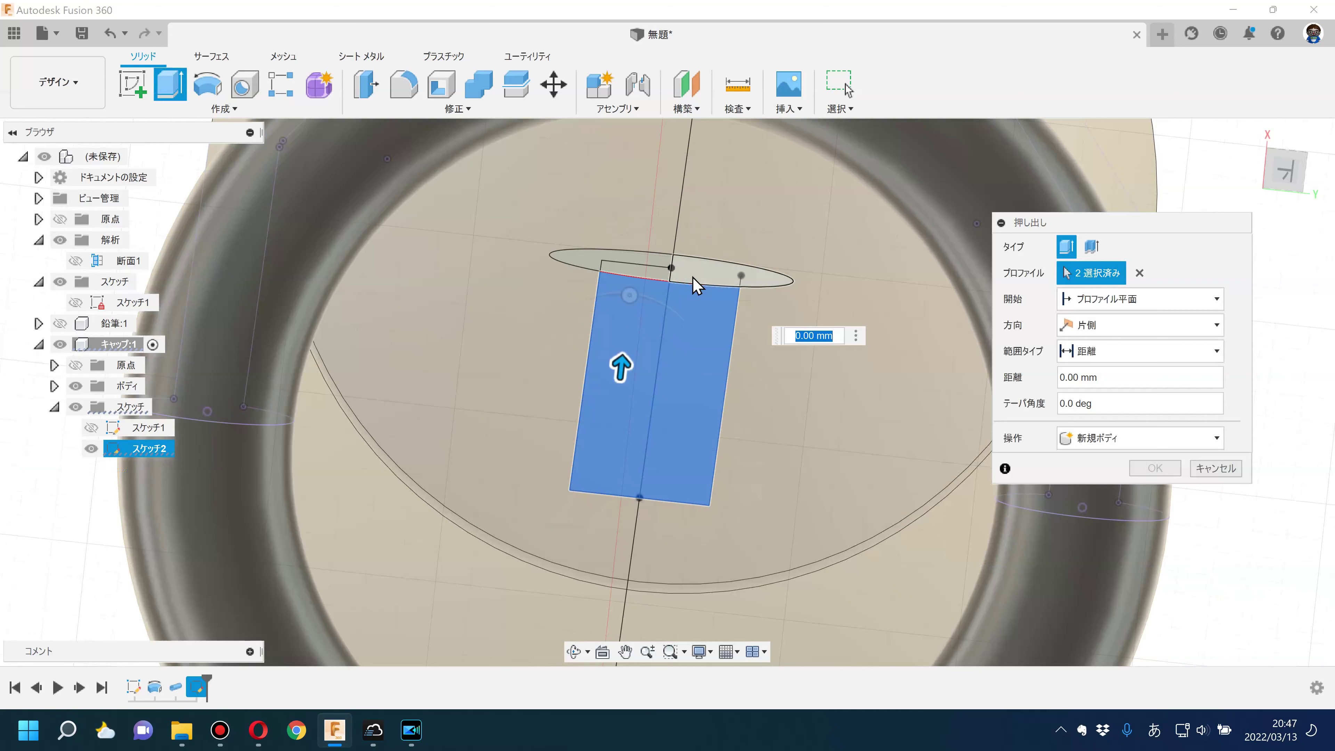
click(652, 274)
click(602, 260)
scroll(631, 326, down, 5)
scroll(646, 374, down, 5)
shift+middle_drag(706, 426, 746, 520)
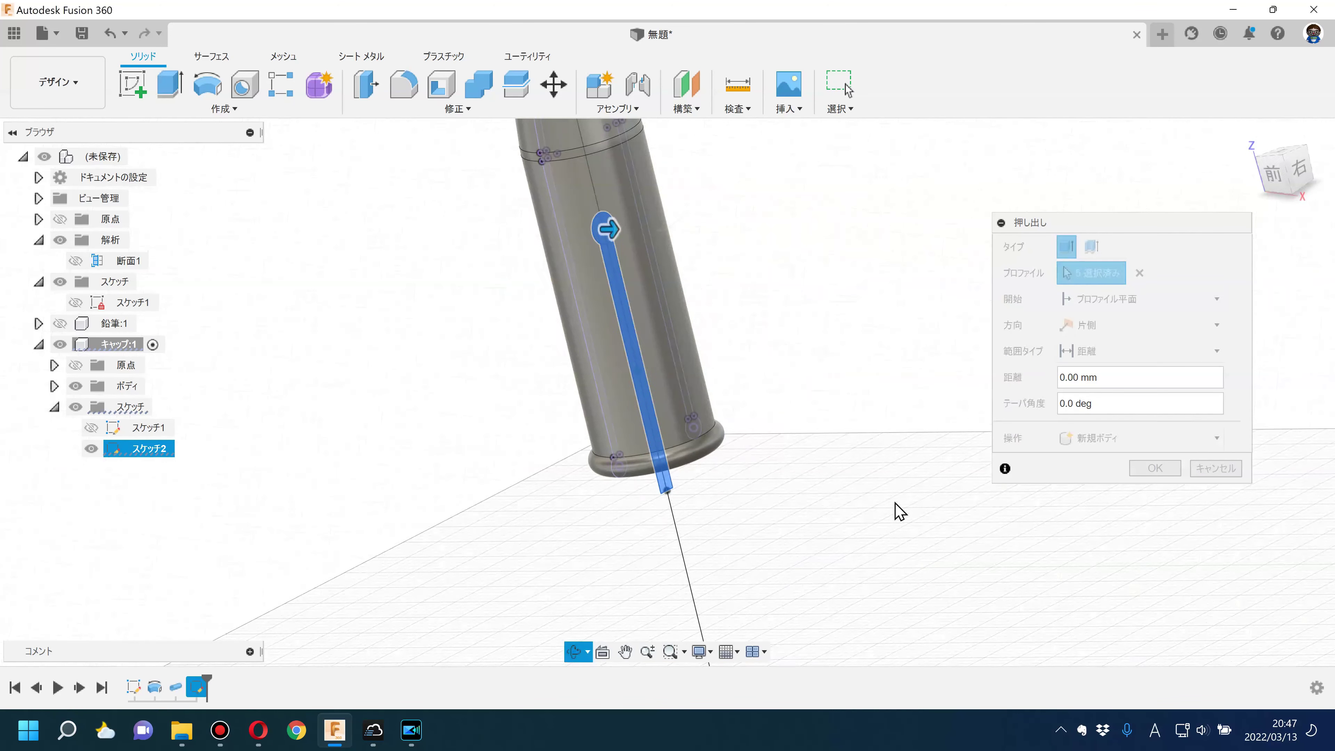
Step: Cut the slit symmetrically through all, then view the cap from the Right side
click(1119, 330)
click(1102, 380)
click(1096, 351)
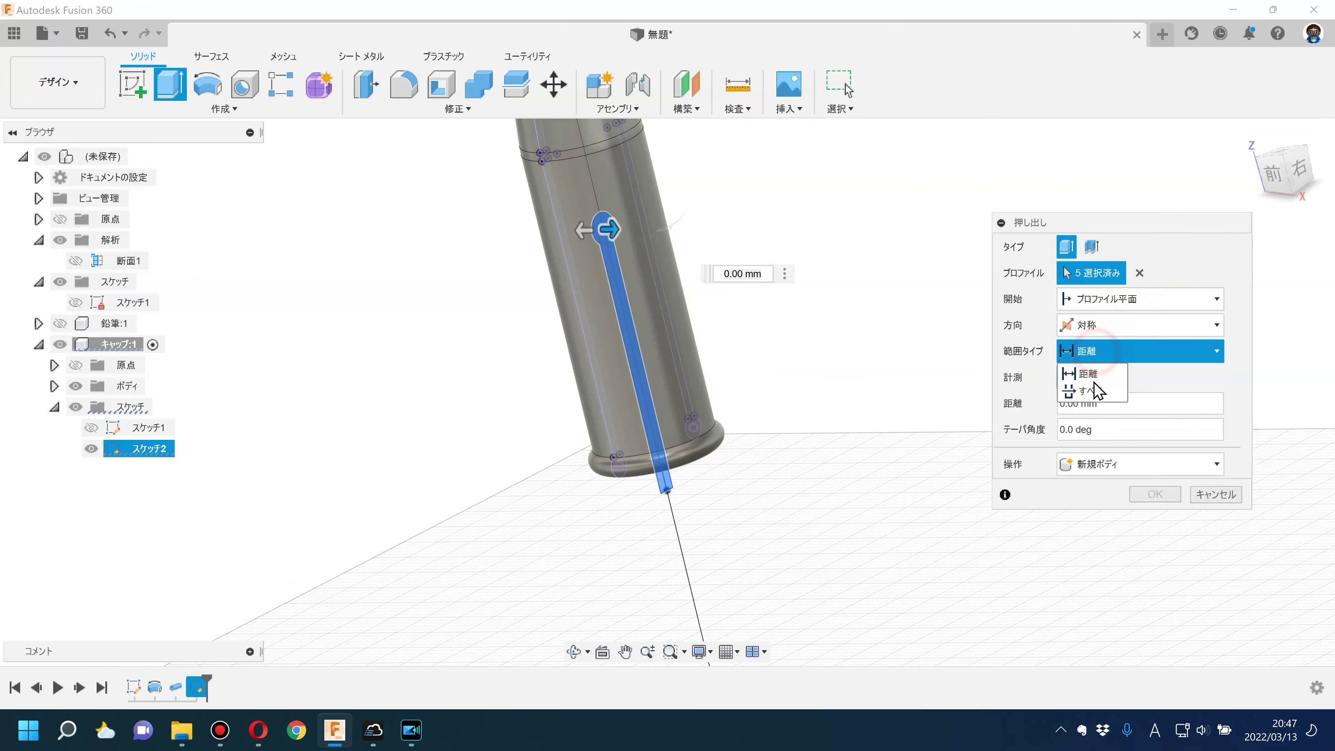
click(1093, 391)
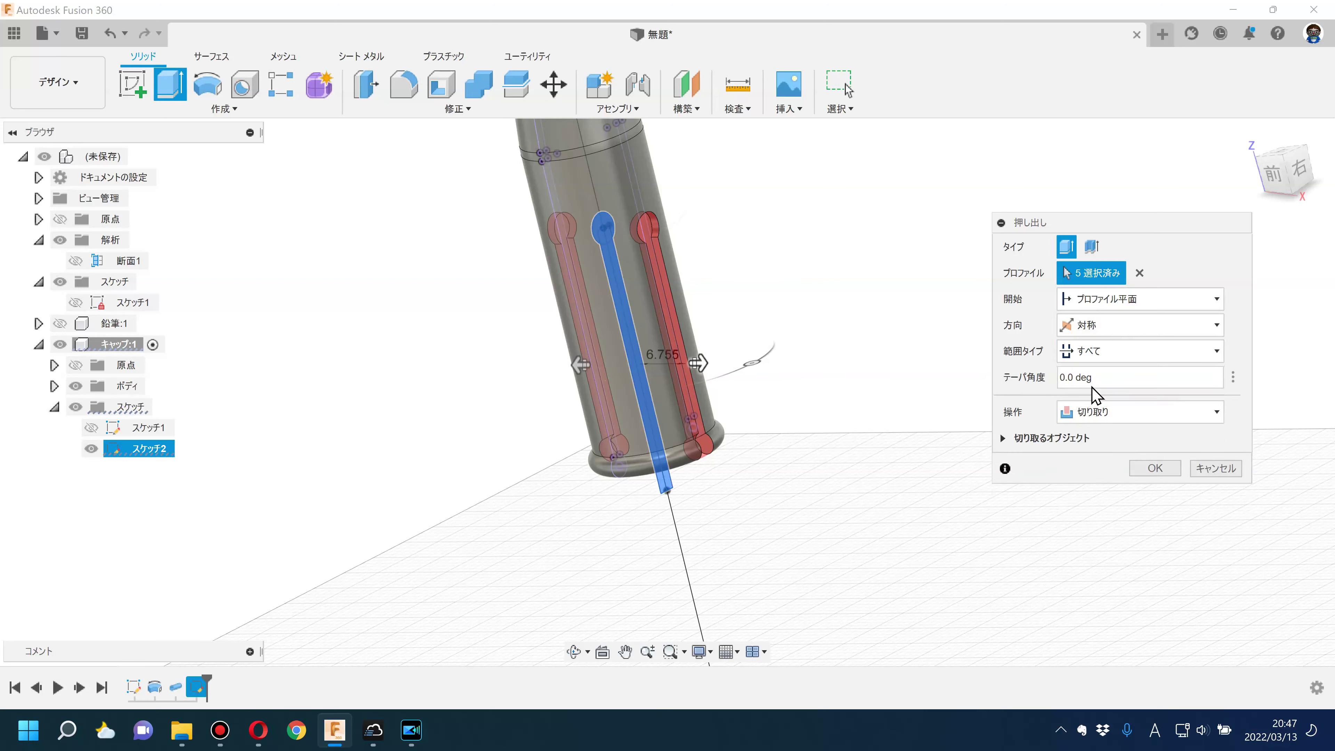
click(1151, 466)
shift+middle_drag(915, 397, 806, 378)
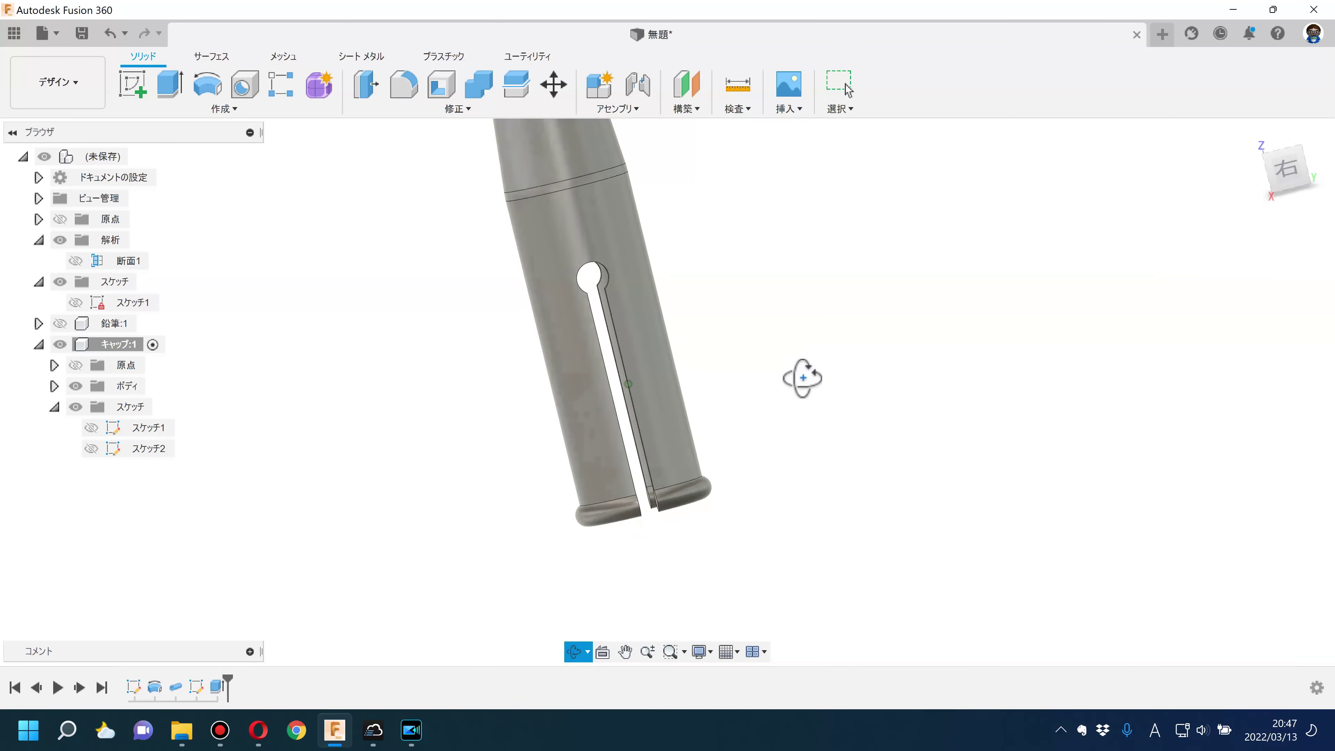
click(1286, 169)
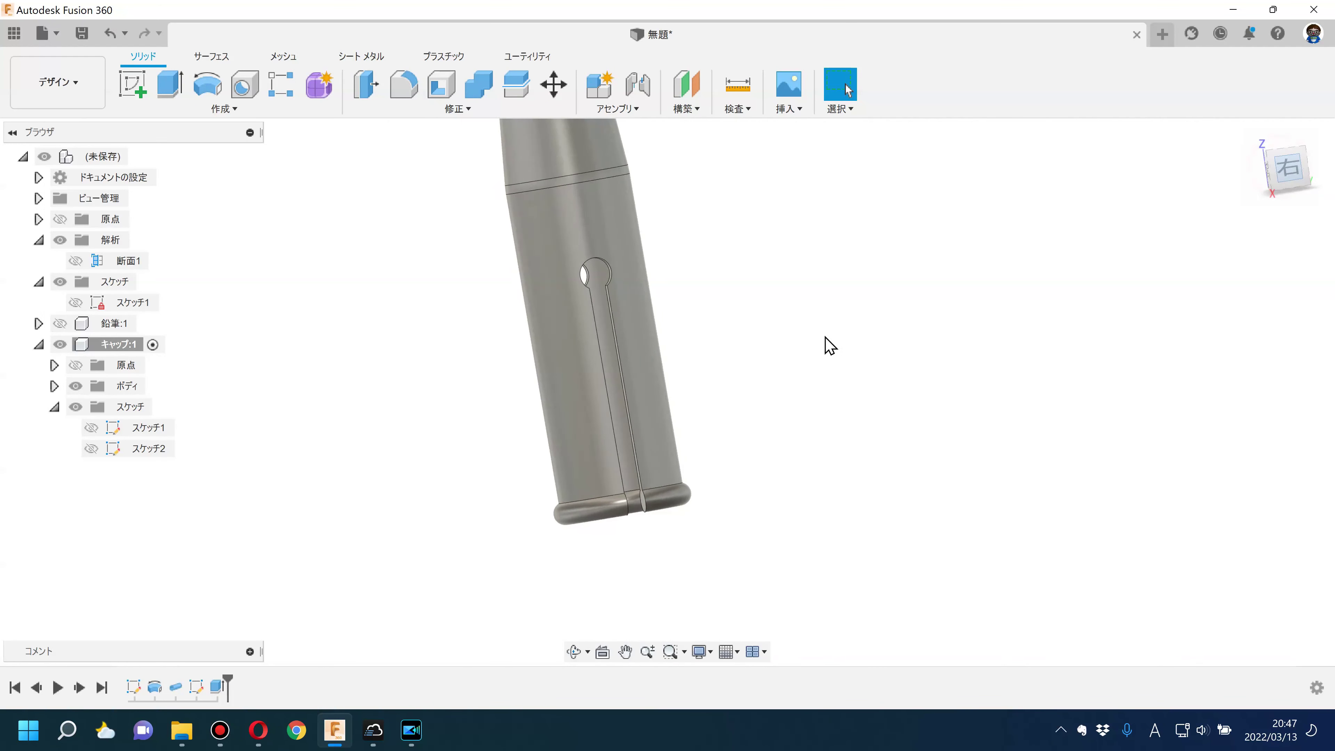
double_click(218, 686)
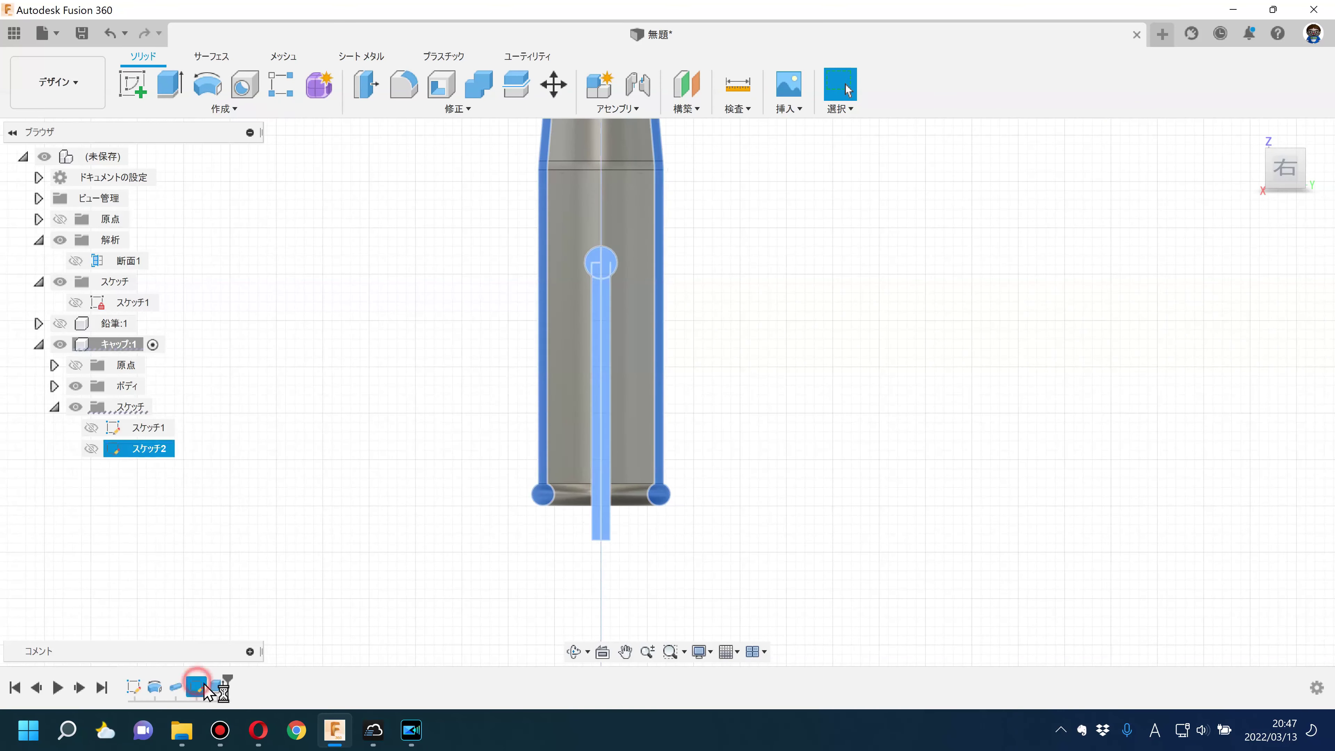
Step: Narrow the slit width dimension to 1.50 mm
double_click(628, 589)
text(1.5)
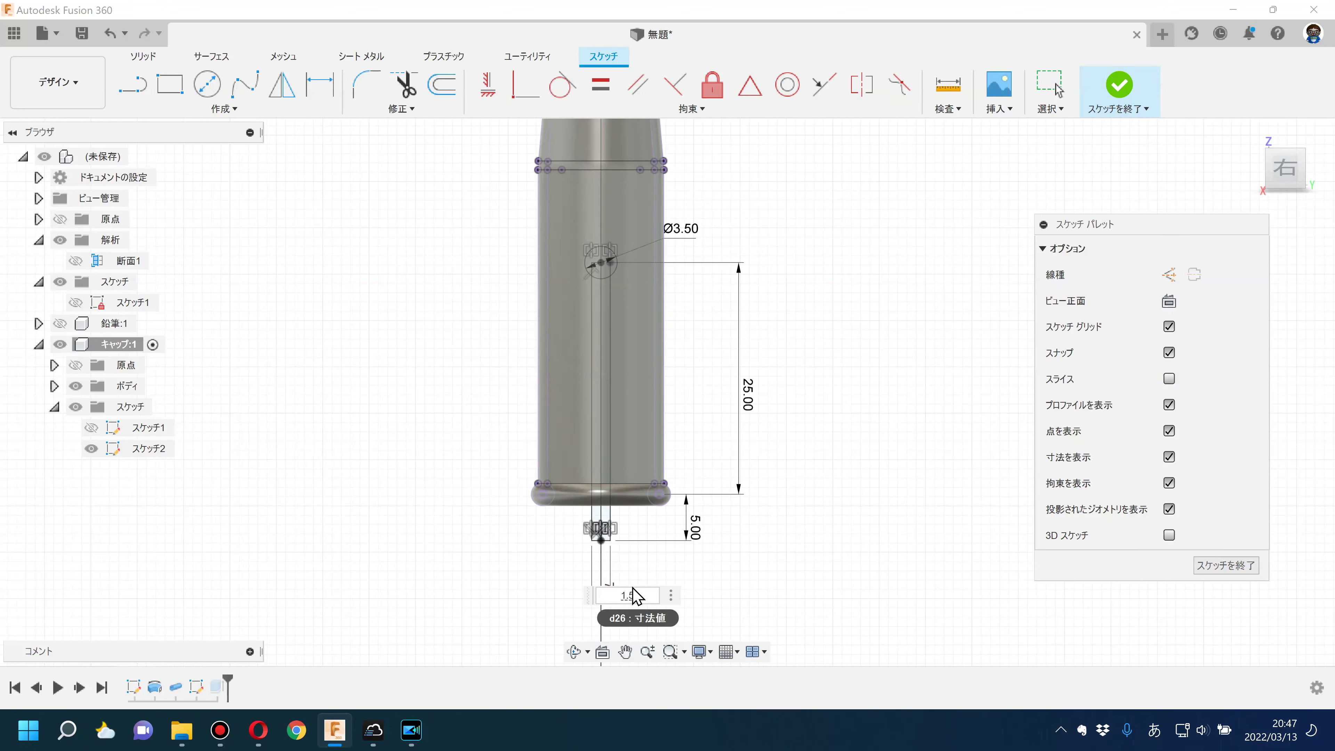
key(Return)
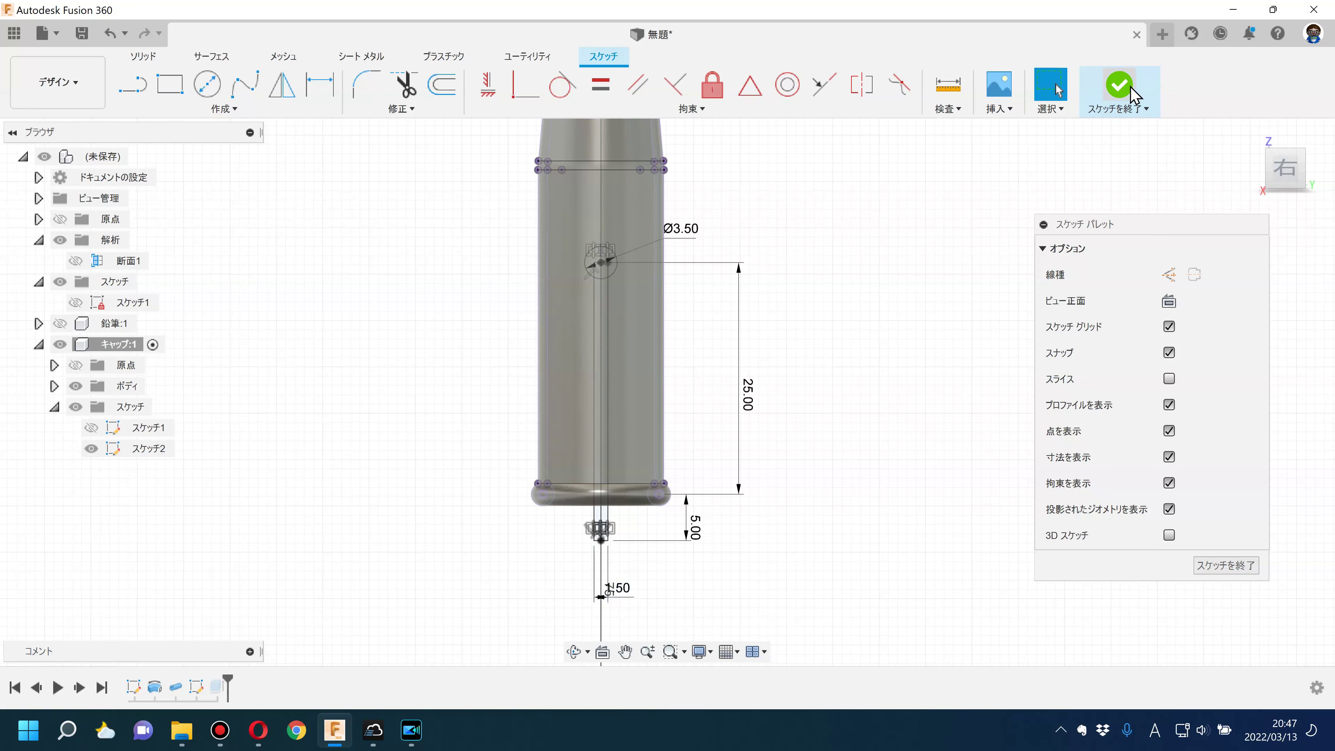
scroll(768, 473, down, 5)
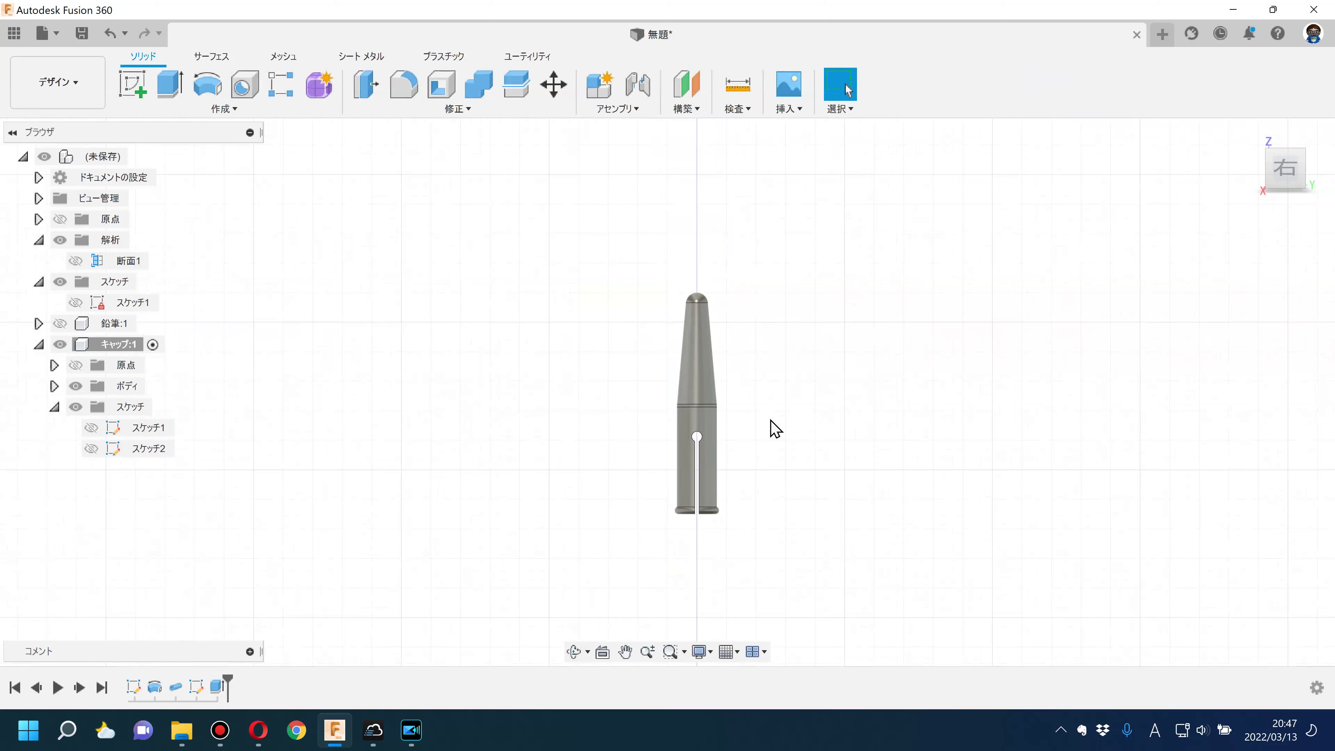
shift+middle_drag(742, 345, 775, 373)
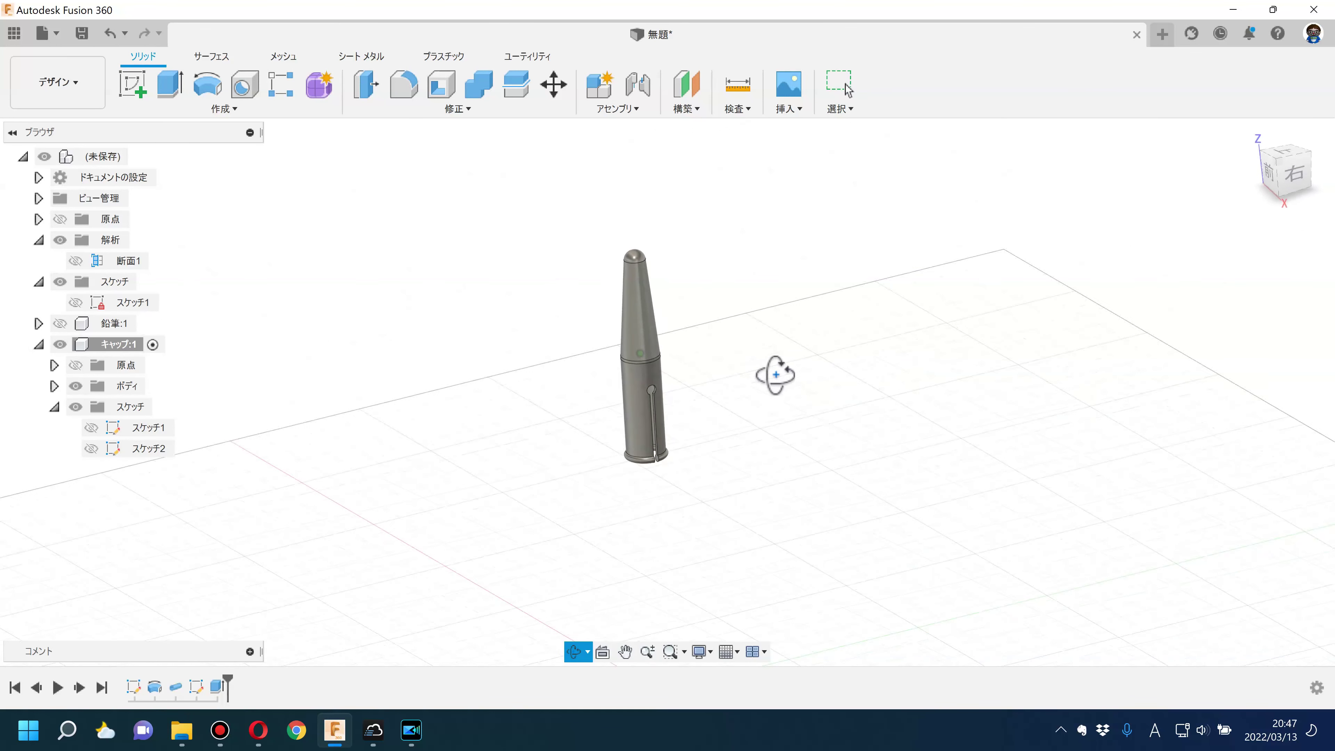
Step: Hide the layout grid, show 鉛筆:1, activate the root and switch to Rendering
click(733, 652)
click(754, 549)
click(447, 489)
scroll(543, 486, up, 2)
click(60, 323)
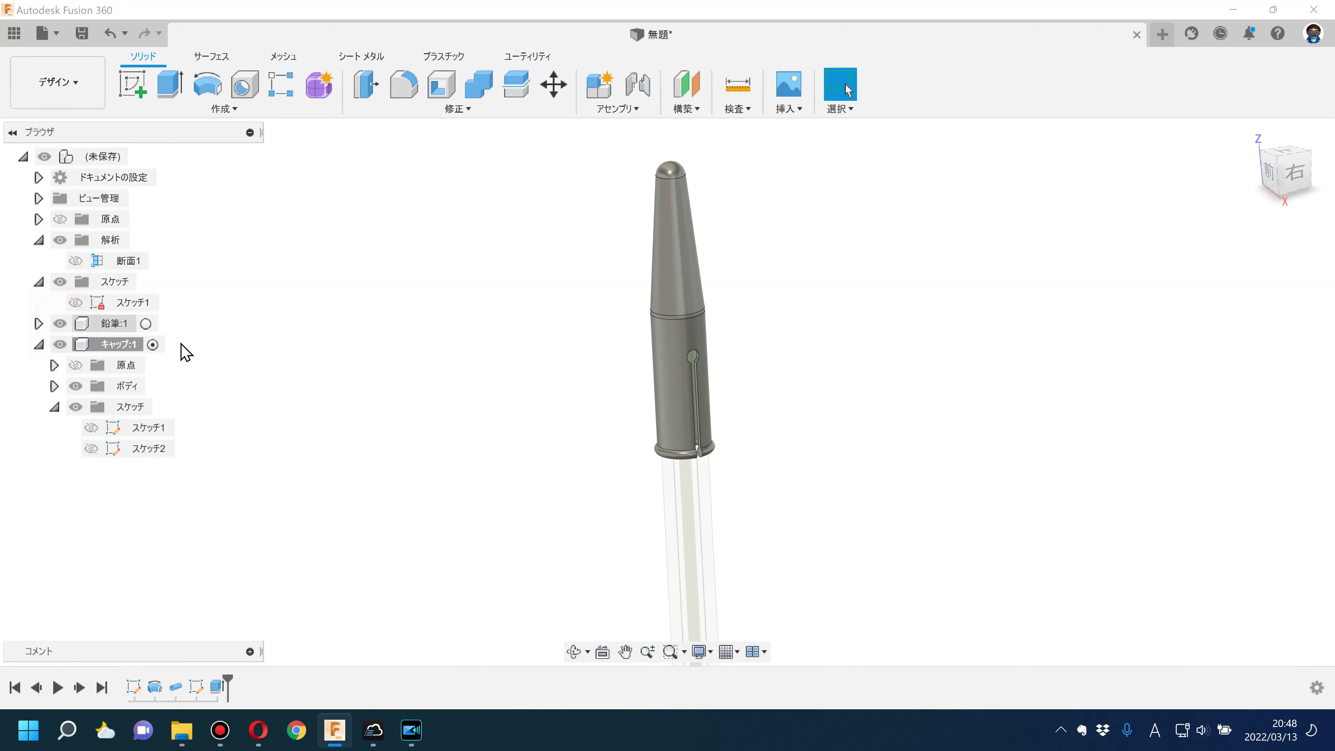
click(141, 156)
mouse_move(513, 467)
middle_down()
mouse_move(498, 446)
mouse_move(513, 421)
middle_up()
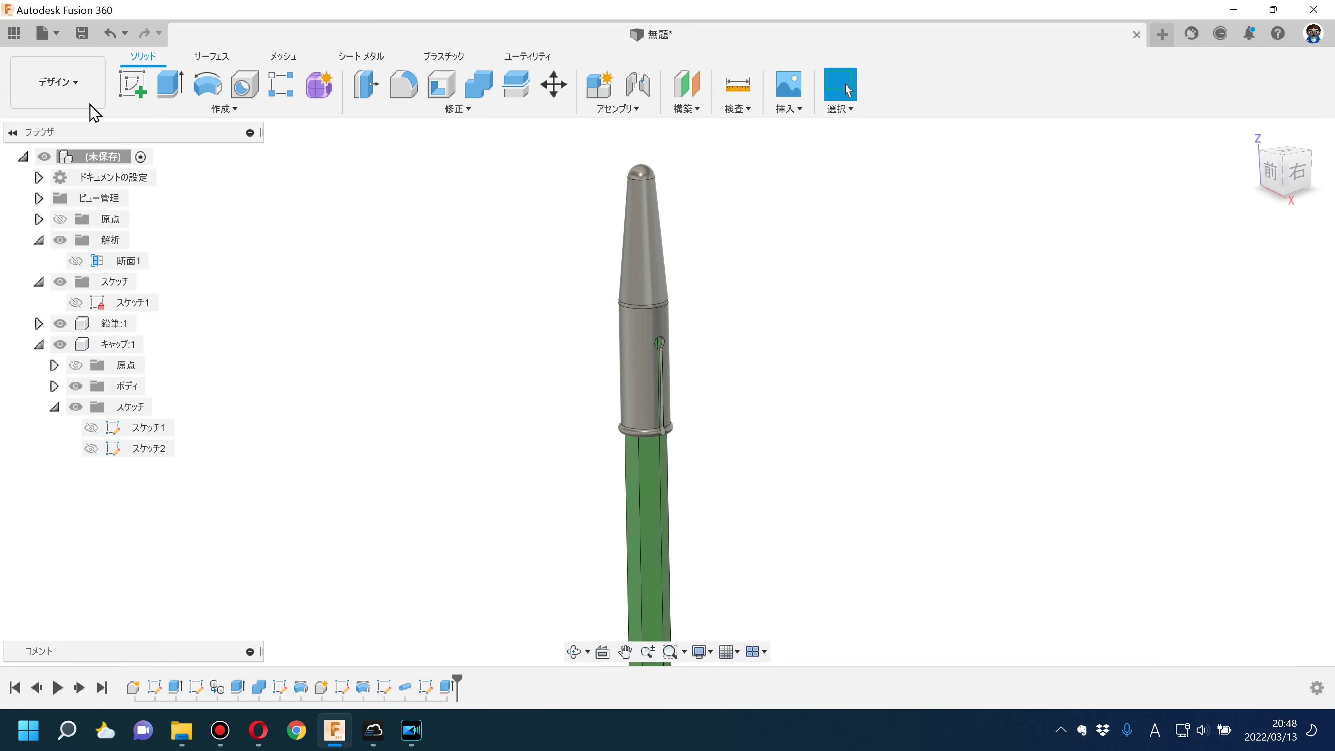
click(88, 102)
click(89, 194)
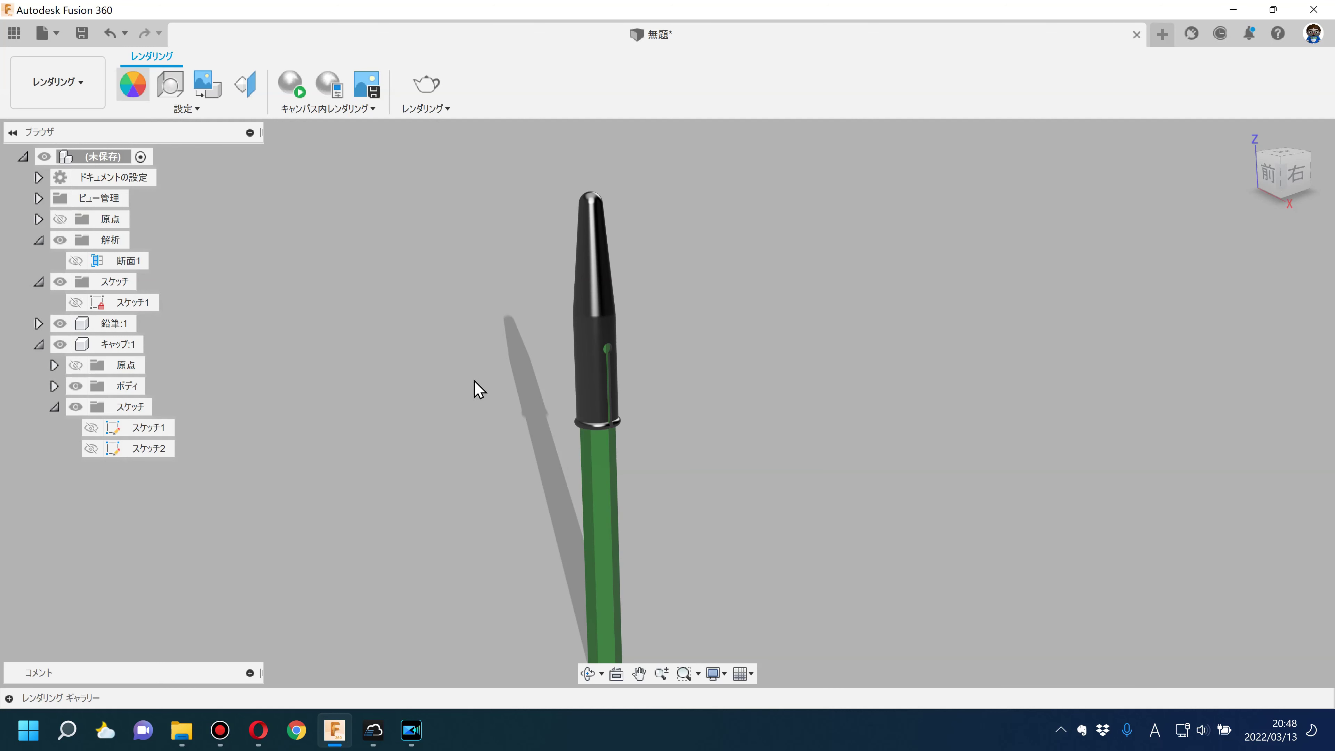
Step: Open the Appearance dialog and expand the Paint > Metallic folder
key(a)
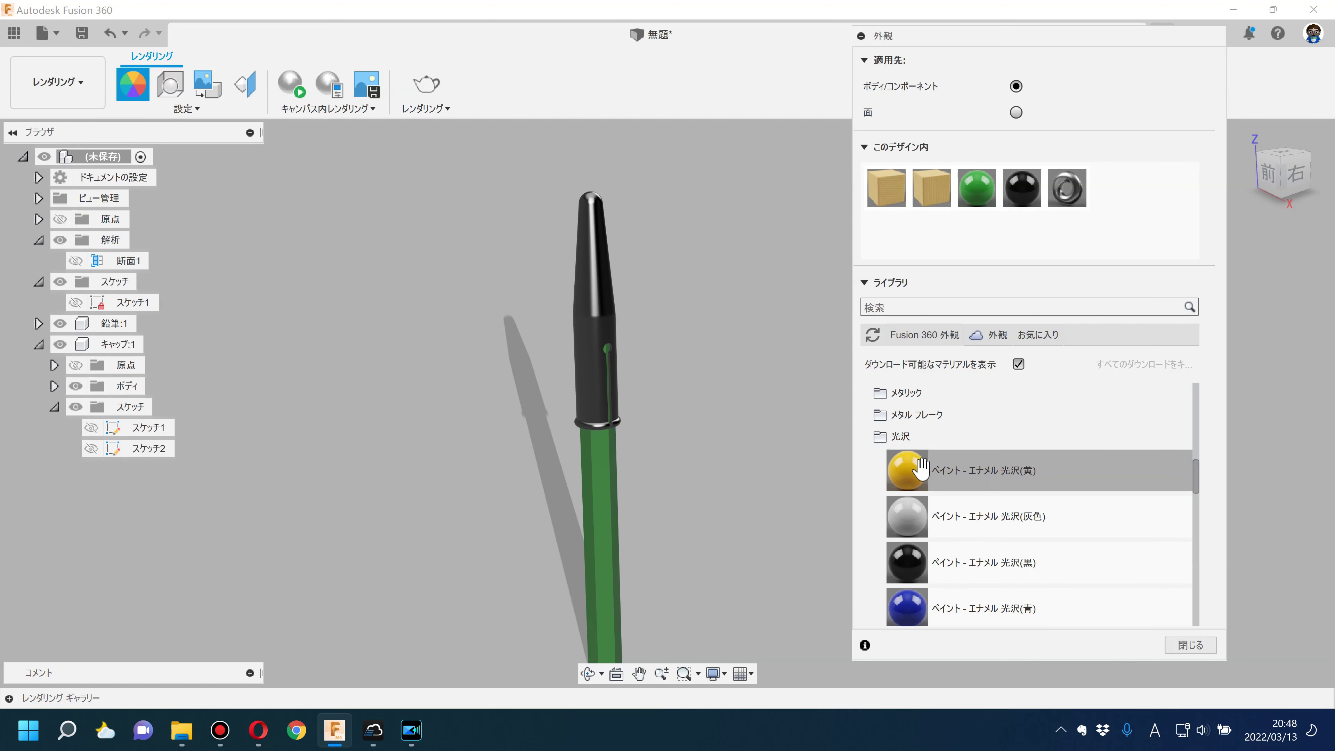
scroll(915, 562, down, 1)
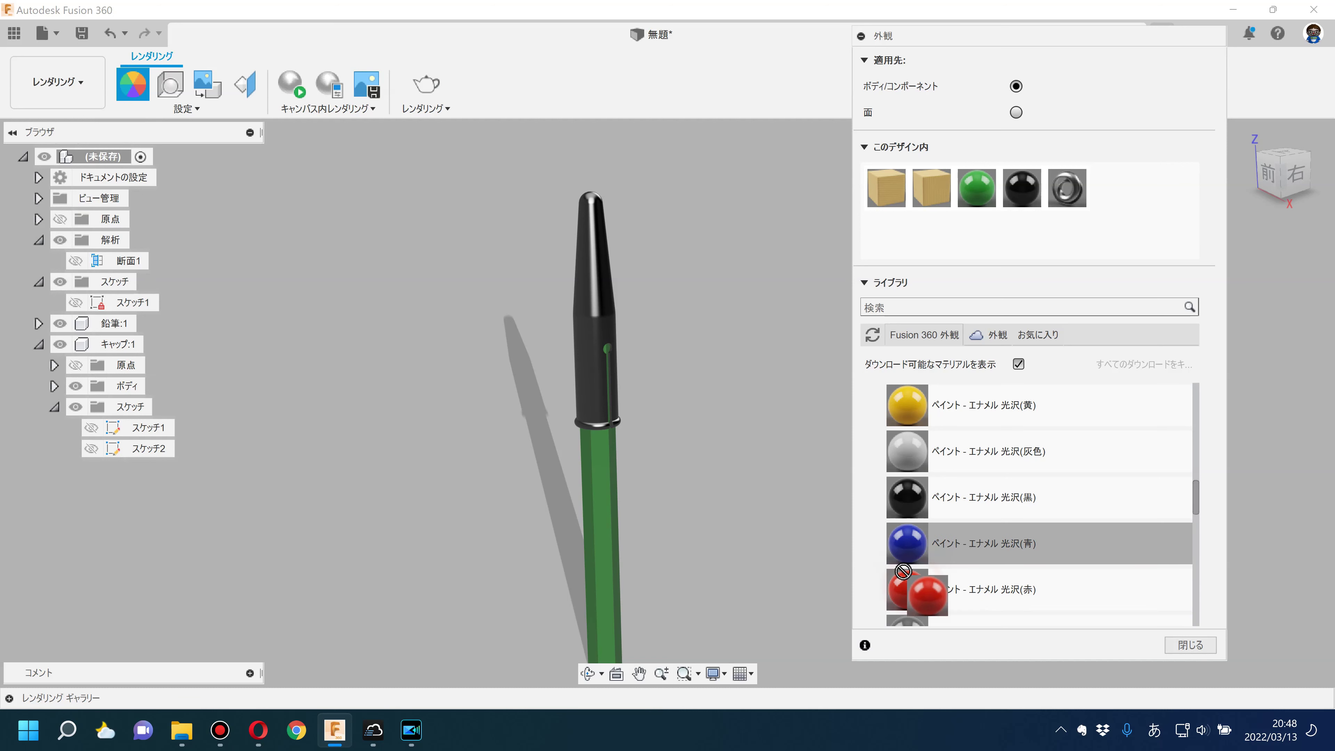
scroll(889, 500, up, 2)
click(878, 501)
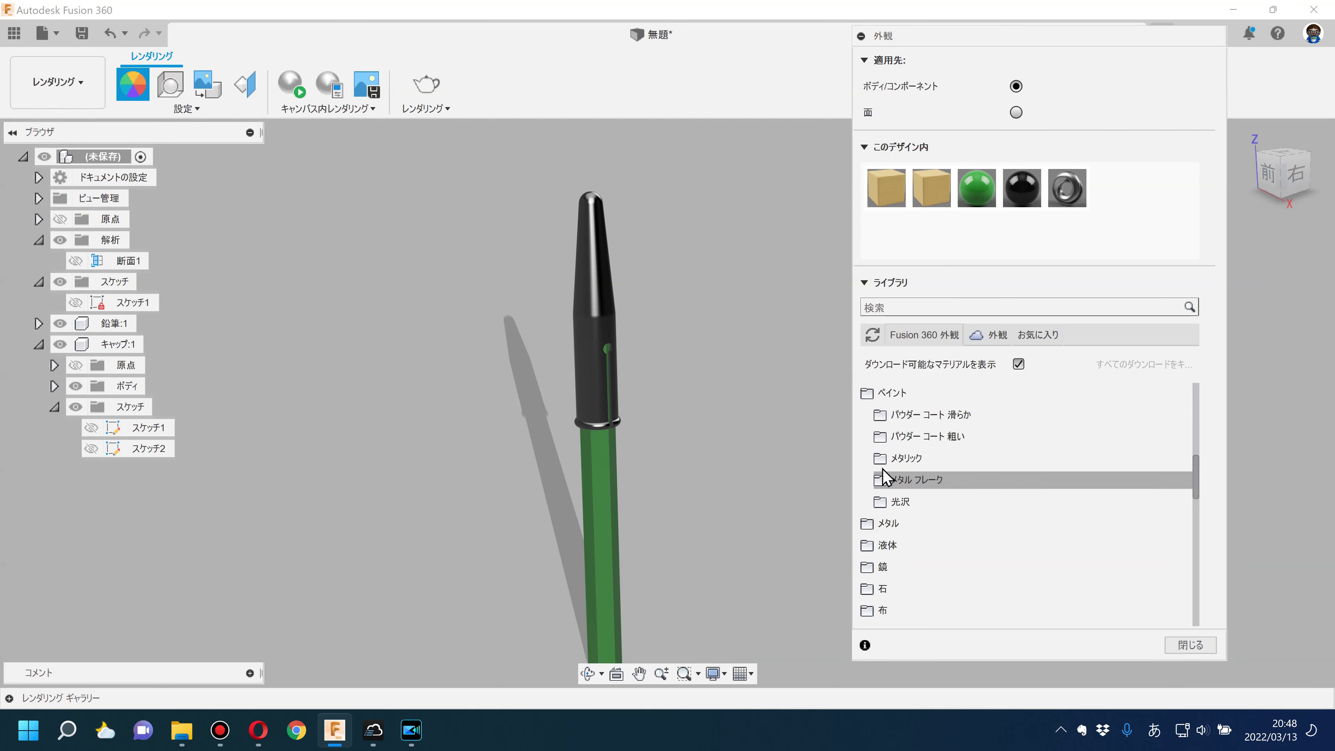
click(880, 458)
scroll(898, 513, down, 2)
scroll(914, 489, down, 3)
scroll(915, 489, up, 2)
Step: Apply red metallic paint to the cap, then return to the Design workspace
drag(907, 497, 593, 276)
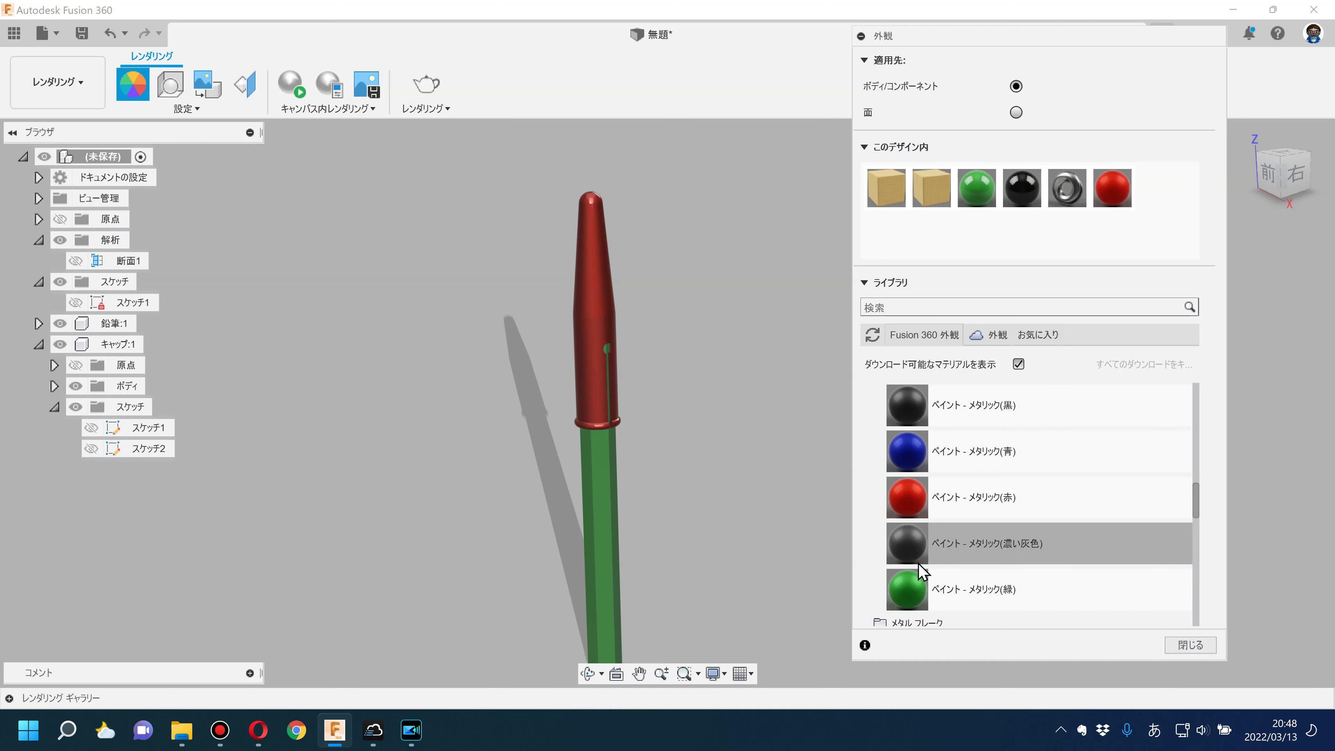
scroll(906, 535, up, 2)
drag(906, 473, 605, 294)
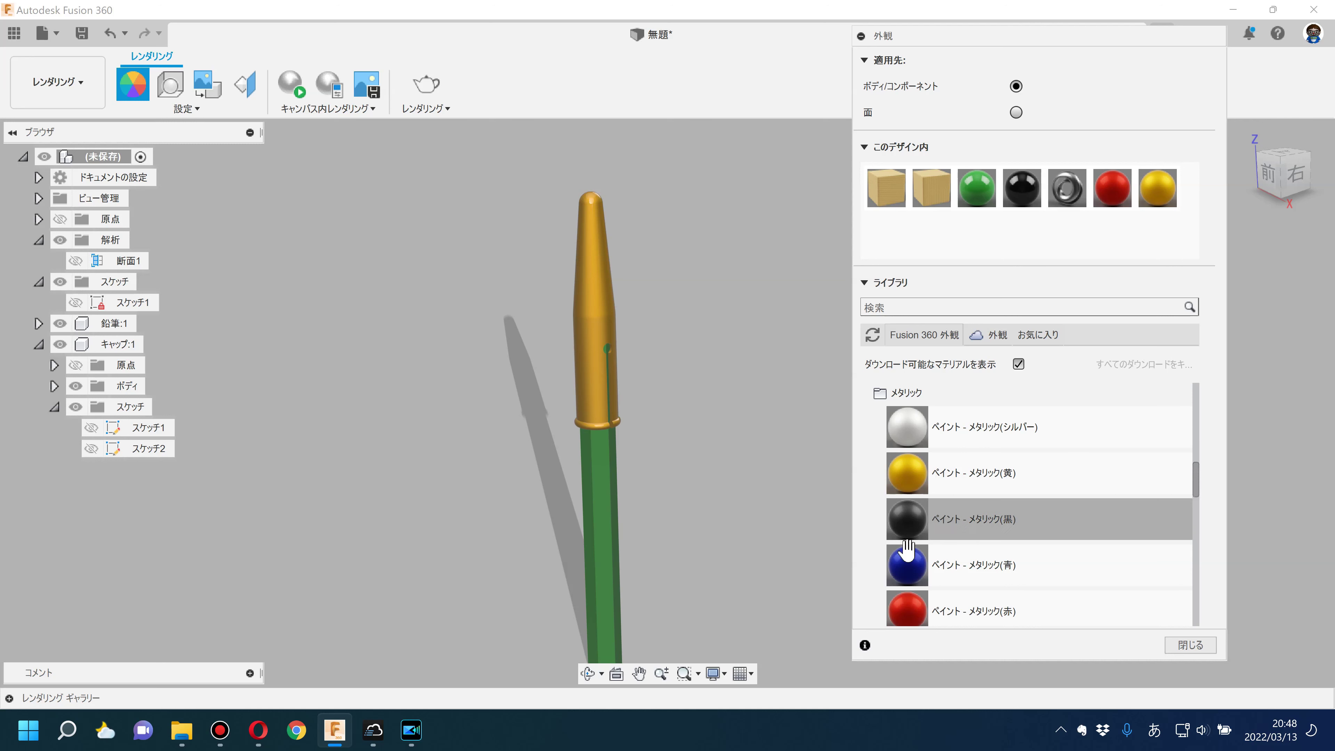
drag(905, 609, 598, 243)
click(1191, 643)
mouse_move(865, 532)
shift+middle_down()
mouse_move(685, 447)
mouse_move(896, 443)
mouse_move(921, 391)
mouse_move(917, 299)
mouse_move(924, 316)
mouse_move(826, 416)
mouse_move(748, 438)
mouse_move(760, 397)
mouse_move(799, 399)
mouse_move(788, 419)
mouse_move(762, 400)
shift+middle_up()
click(55, 84)
click(68, 127)
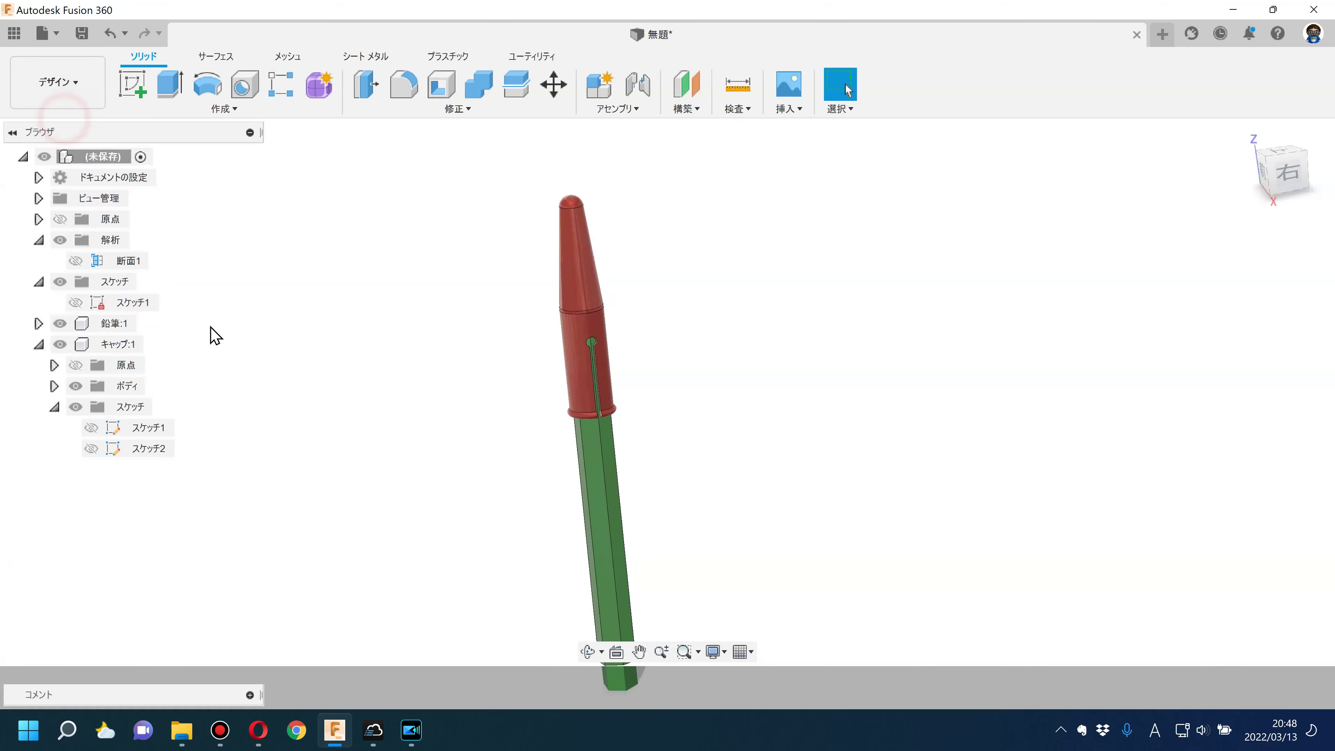
Step: Inspect the pencil's extrusion and profile sketch, leaving both unchanged
click(55, 407)
mouse_move(502, 408)
shift+middle_down()
mouse_move(536, 352)
mouse_move(525, 378)
mouse_move(563, 378)
shift+middle_up()
click(1296, 173)
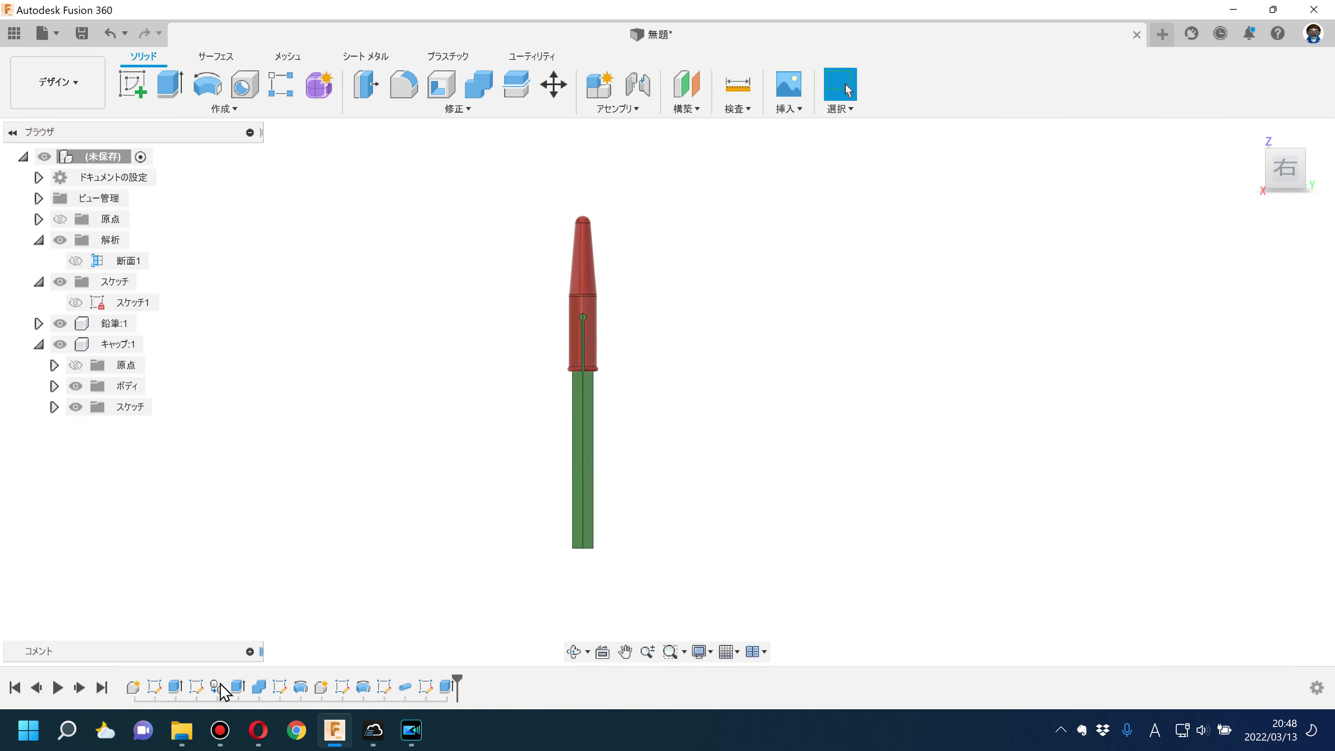
click(172, 688)
double_click(174, 687)
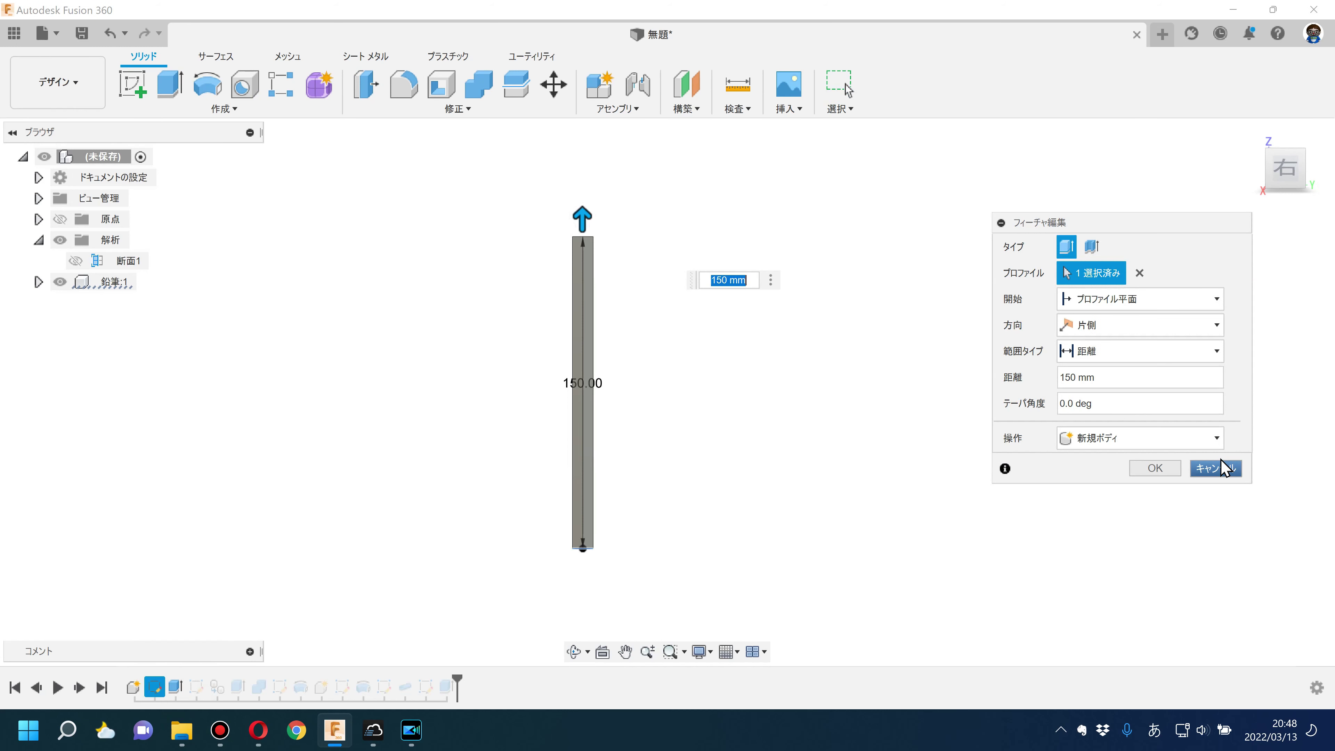
click(1179, 474)
double_click(198, 687)
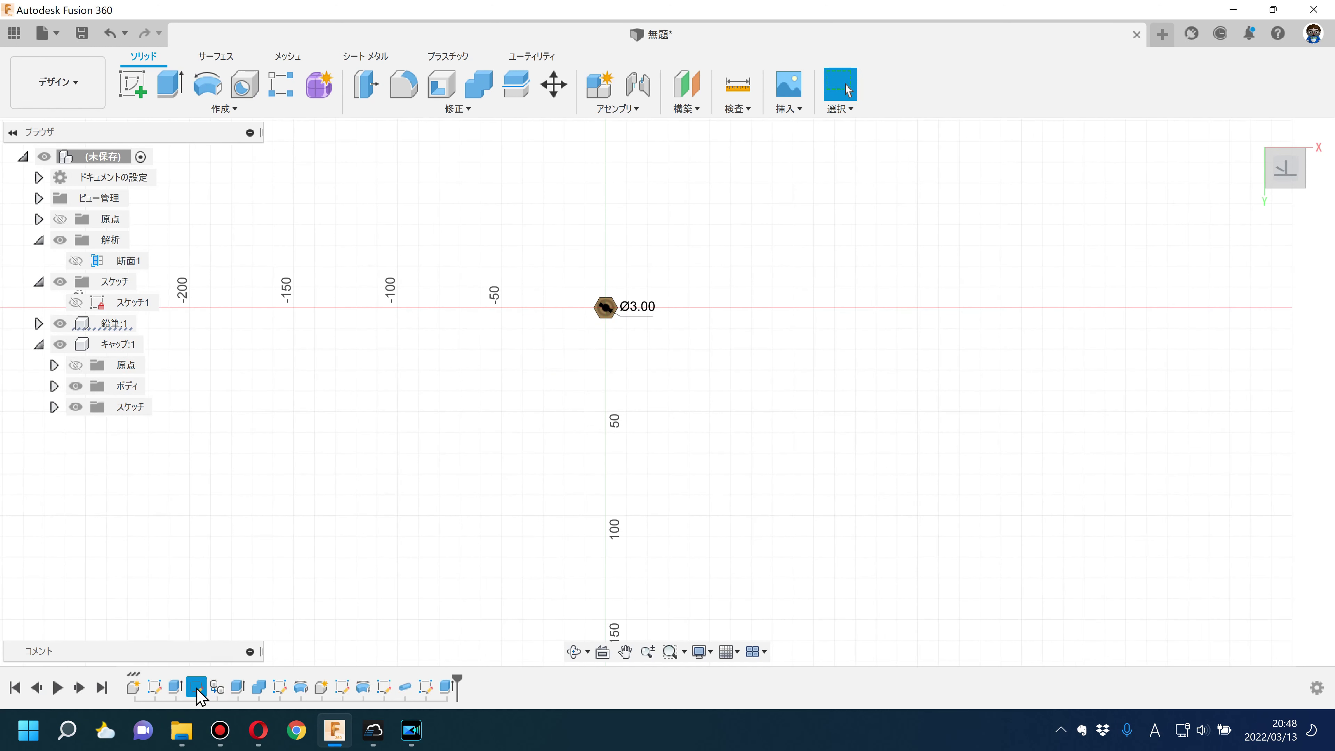
click(1109, 103)
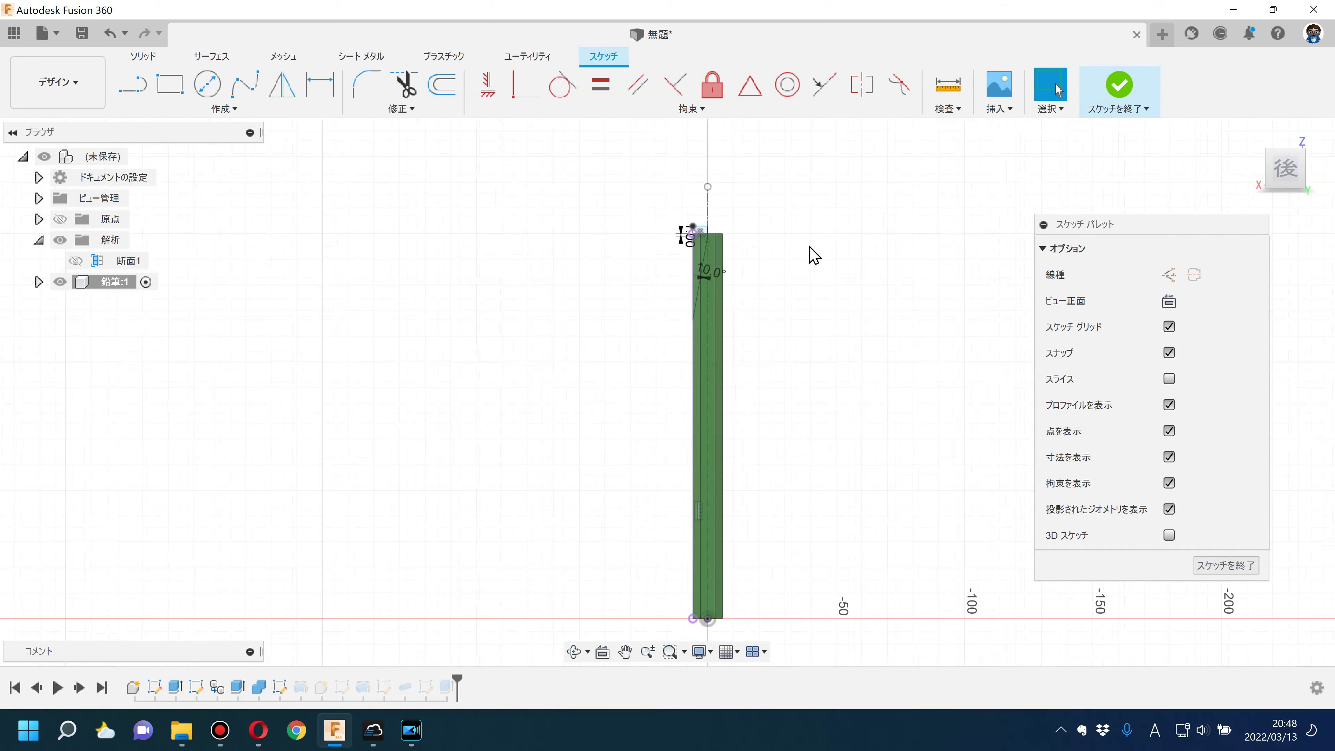
click(1118, 97)
Step: Turn on the 断面1 section cut and line up a front view of the pen
mouse_move(680, 337)
shift+middle_down()
mouse_move(798, 384)
mouse_move(724, 331)
mouse_move(704, 373)
shift+middle_up()
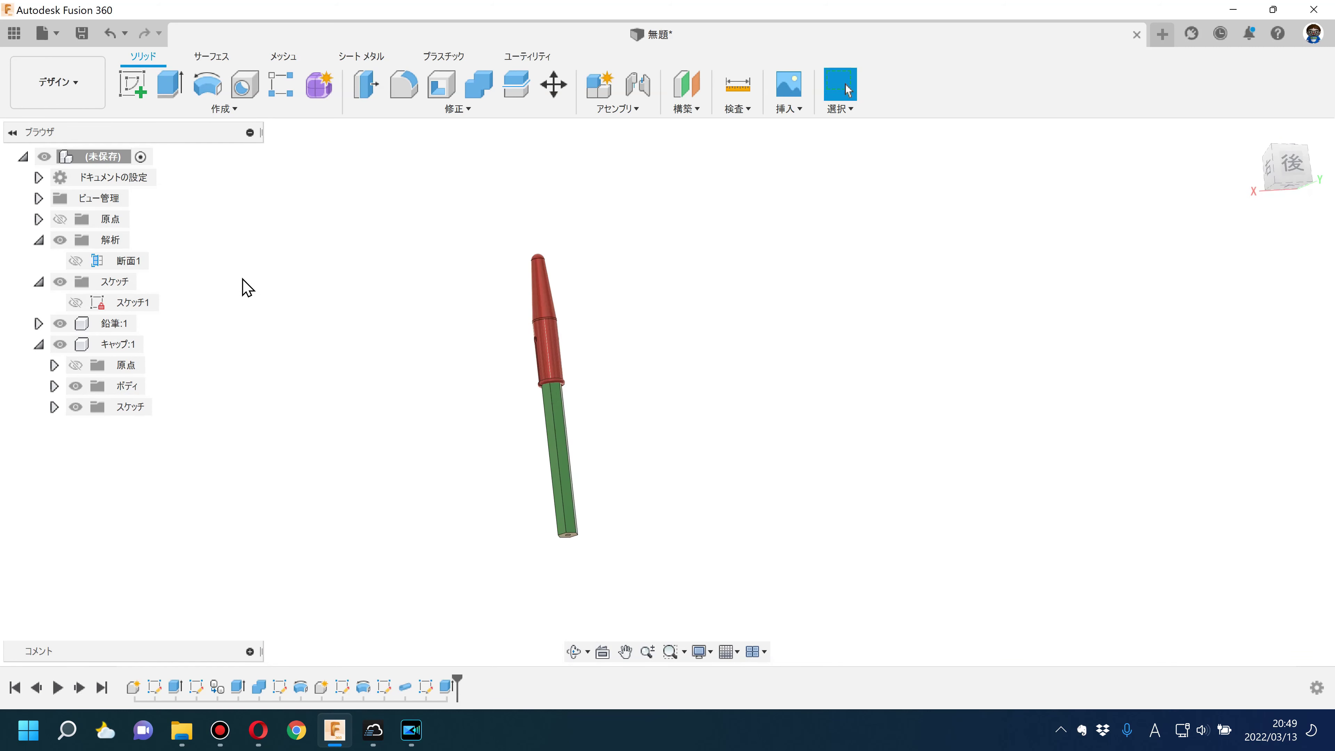
click(76, 260)
shift+middle_drag(564, 284, 673, 277)
shift+middle_drag(782, 267, 562, 307)
scroll(462, 378, up, 3)
mouse_move(468, 375)
shift+middle_down()
mouse_move(498, 347)
mouse_move(587, 348)
mouse_move(426, 361)
shift+middle_up()
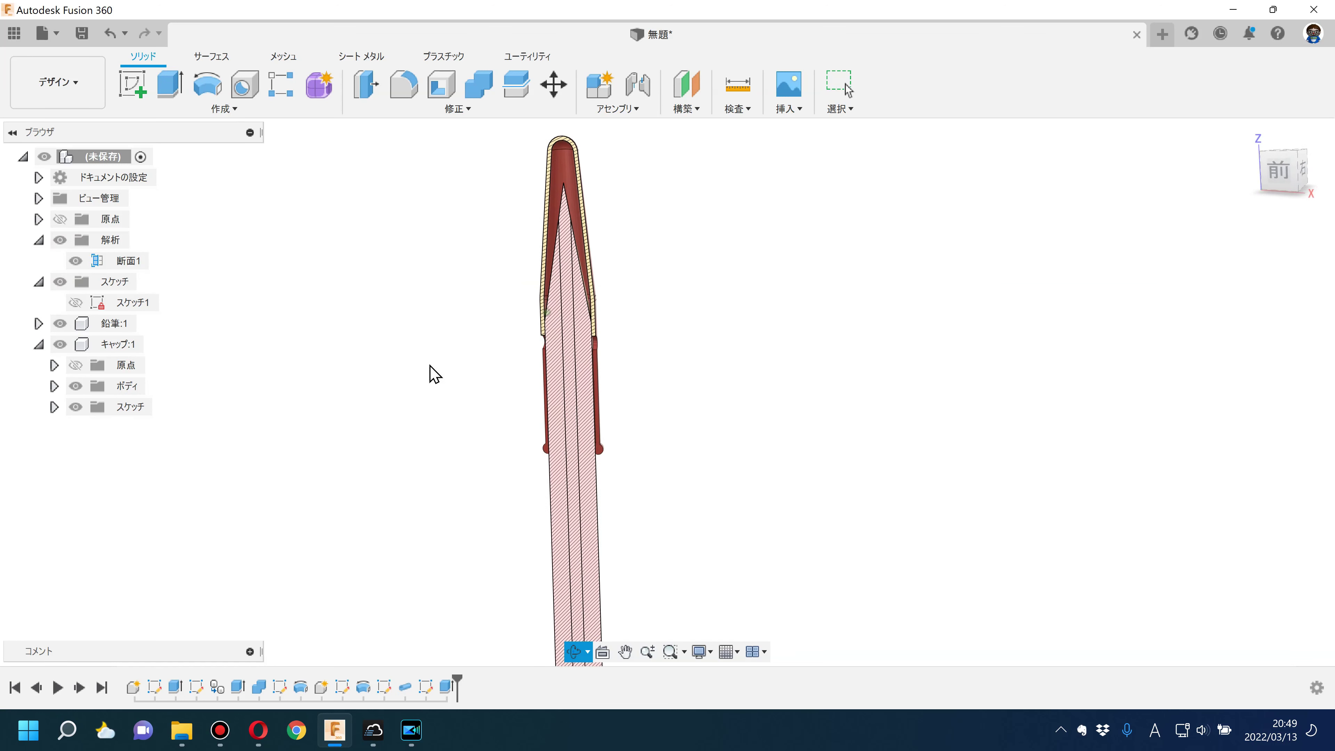
Step: Hide 断面1 and change the pencil's hexagon dimension from 5.00 to 3.00
click(75, 262)
scroll(410, 455, down, 1)
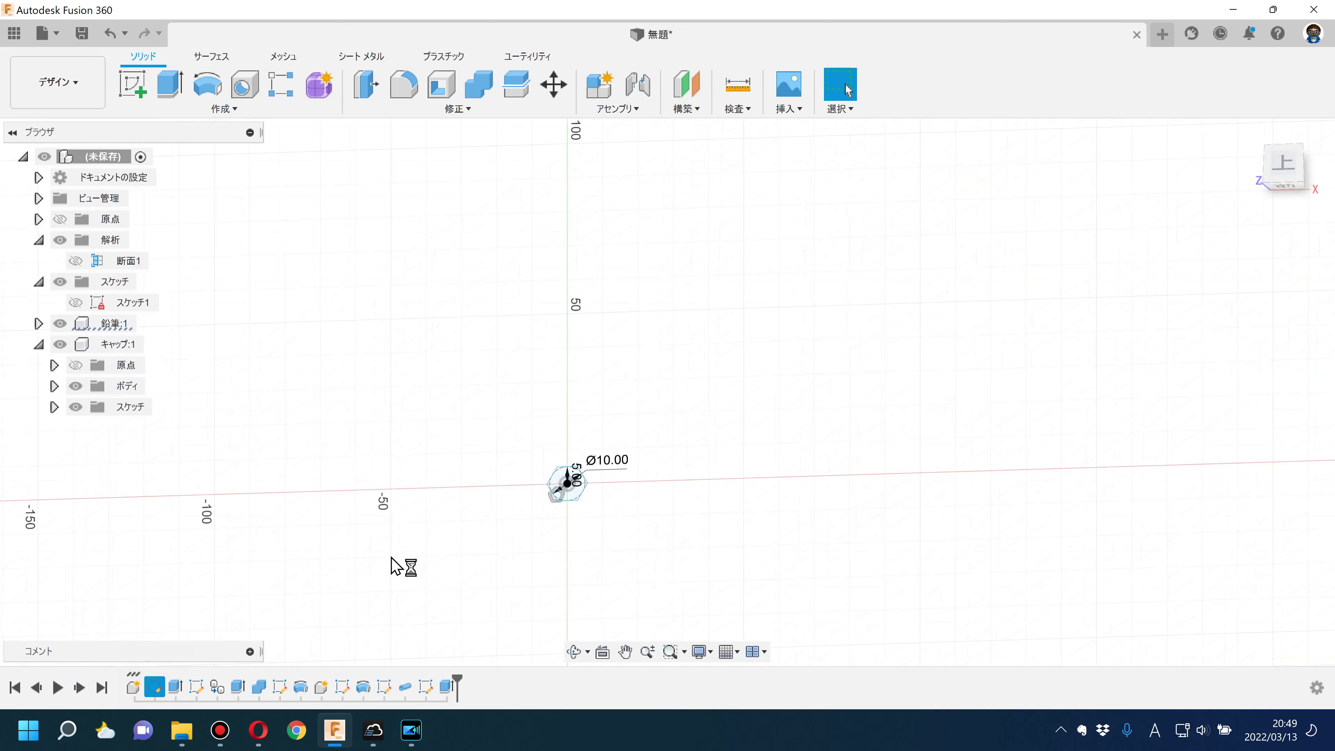
double_click(444, 412)
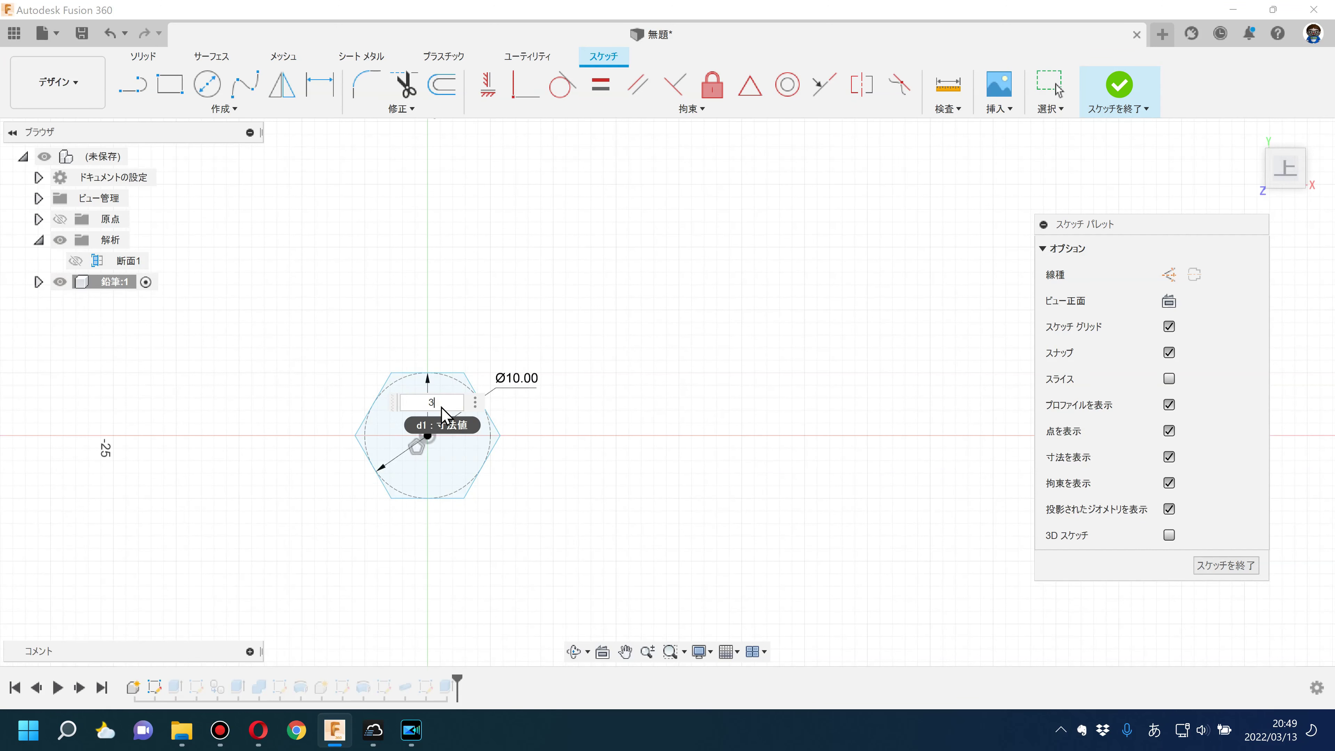
key(Return)
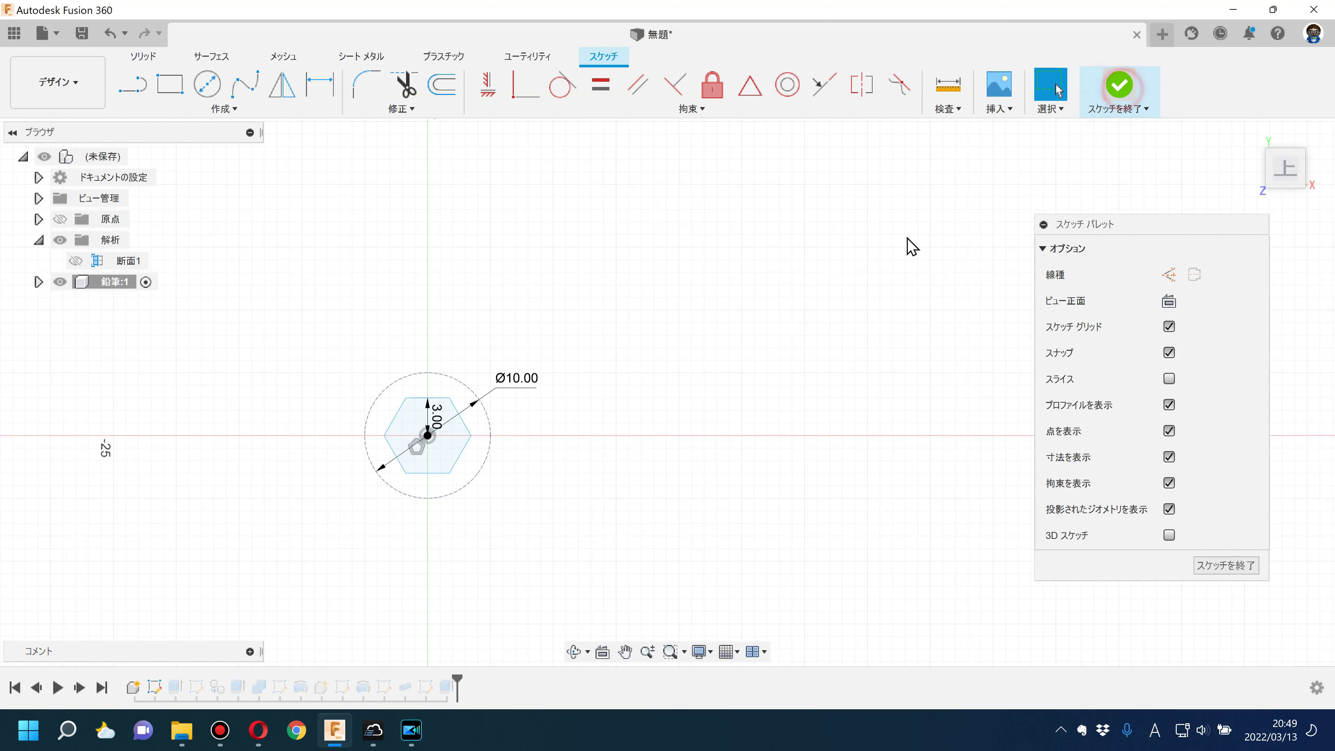
mouse_move(742, 298)
shift+middle_down()
mouse_move(736, 337)
mouse_move(617, 470)
mouse_move(600, 584)
shift+middle_up()
mouse_move(635, 395)
shift+middle_down()
mouse_move(626, 334)
mouse_move(597, 396)
shift+middle_up()
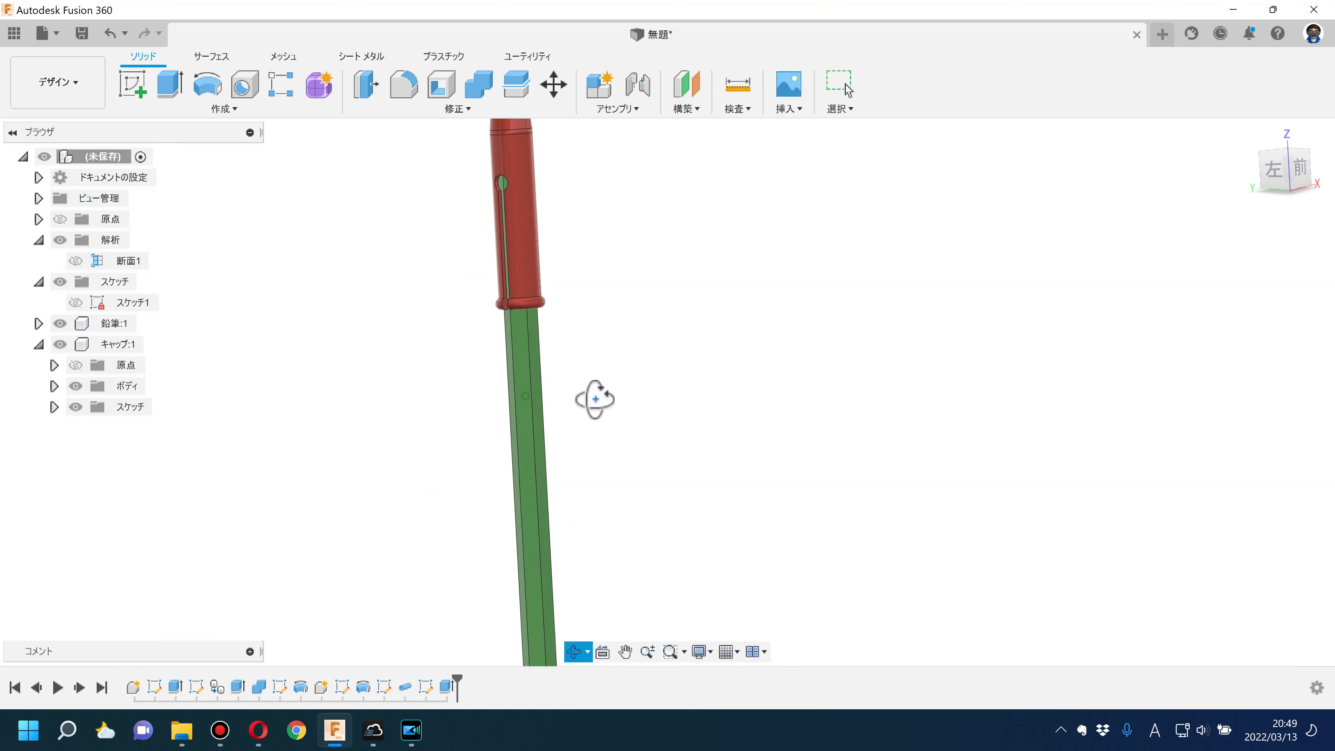
Step: Exit orbit, tilt the pencil and zoom in on its hexagon cross-section sketch
click(847, 90)
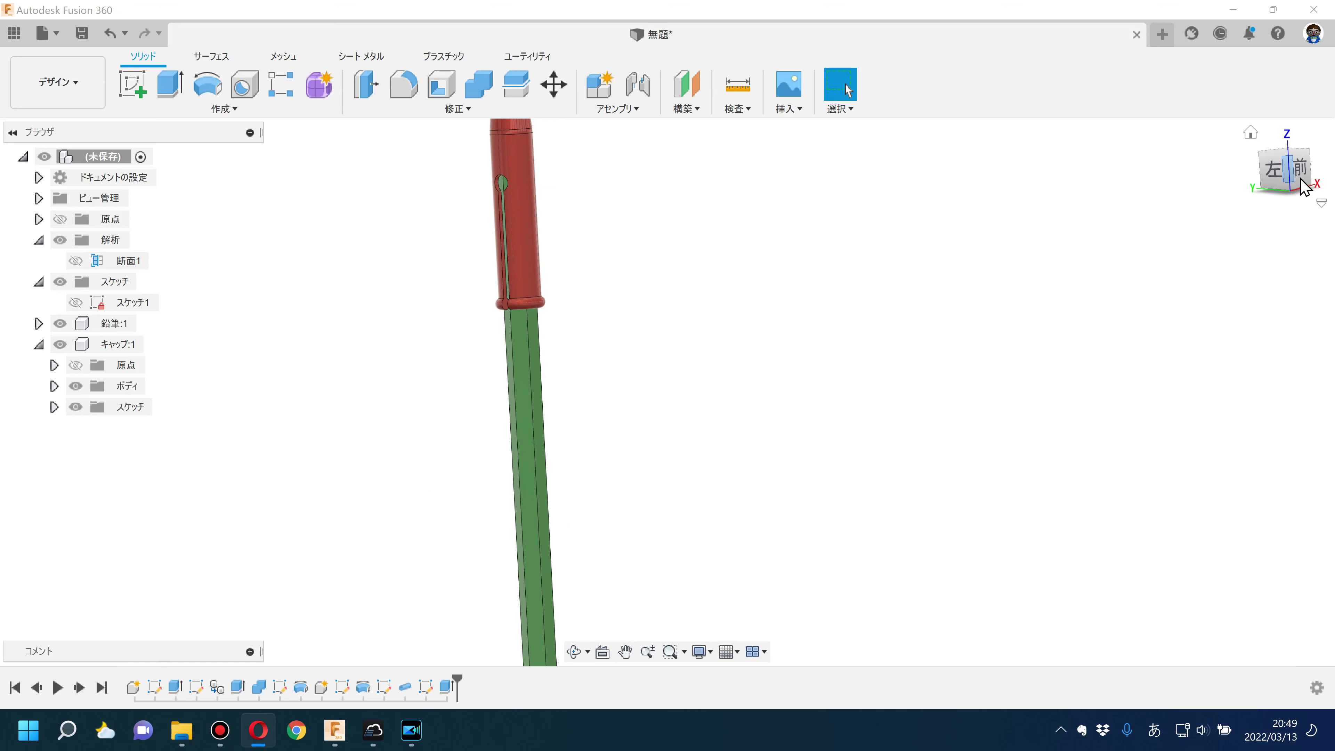
mouse_move(741, 232)
shift+middle_down()
mouse_move(716, 191)
mouse_move(712, 259)
mouse_move(715, 154)
mouse_move(703, 150)
mouse_move(697, 173)
mouse_move(730, 151)
mouse_move(674, 253)
shift+middle_up()
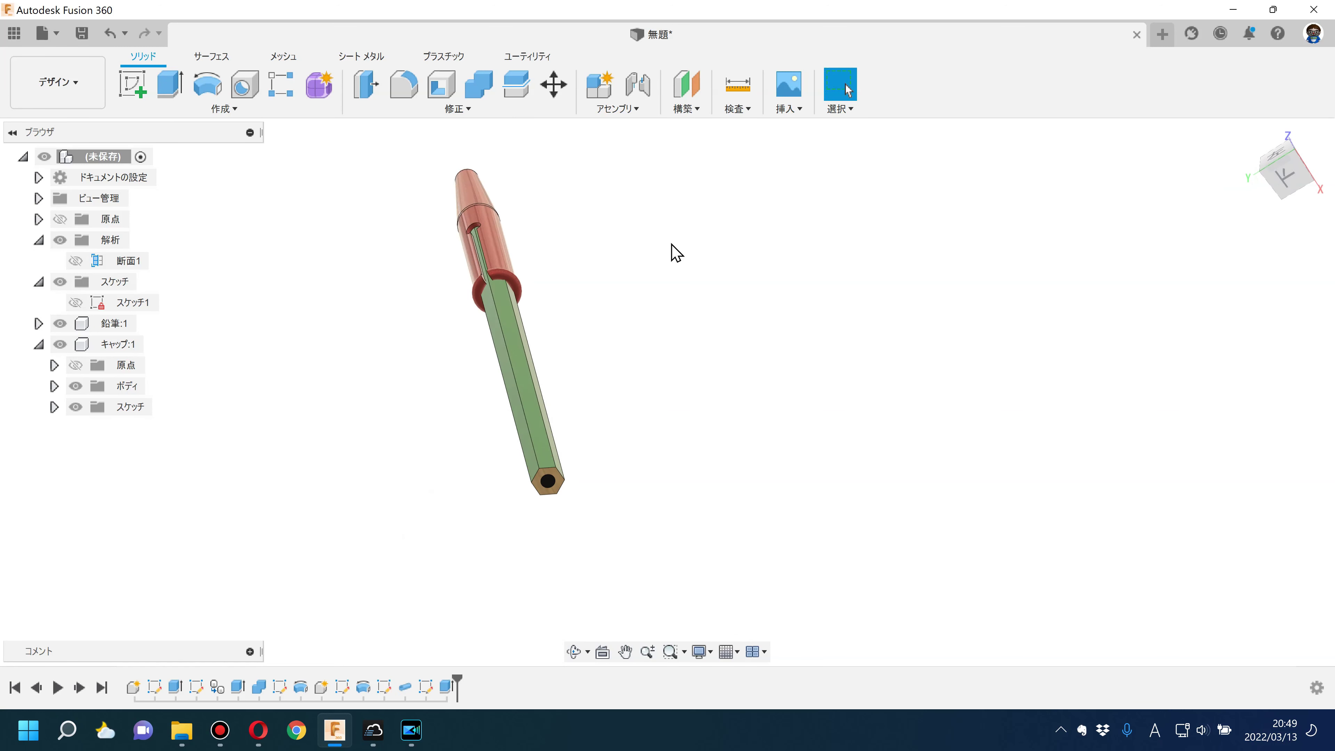
scroll(605, 387, up, 2)
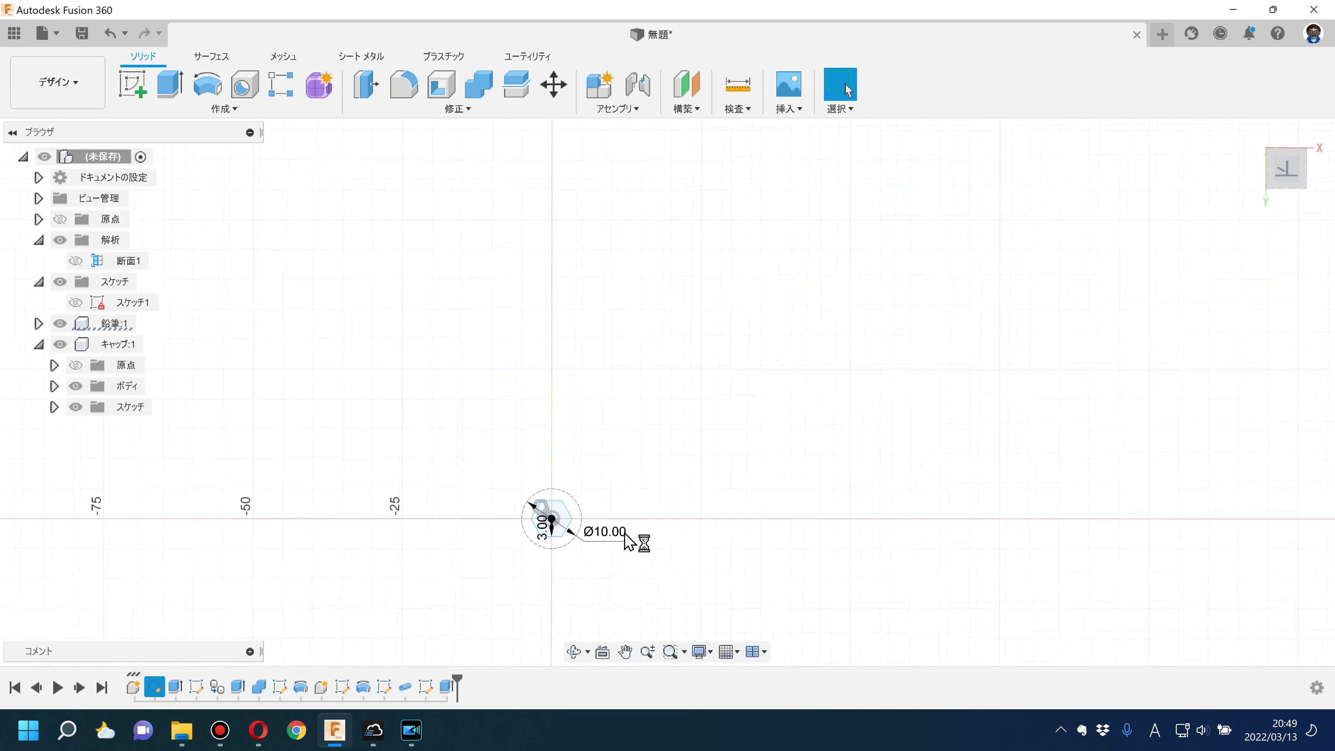
Step: Change the hexagon dimension from 3.00 to 4.00 and view the thicker pencil in 3D
double_click(461, 525)
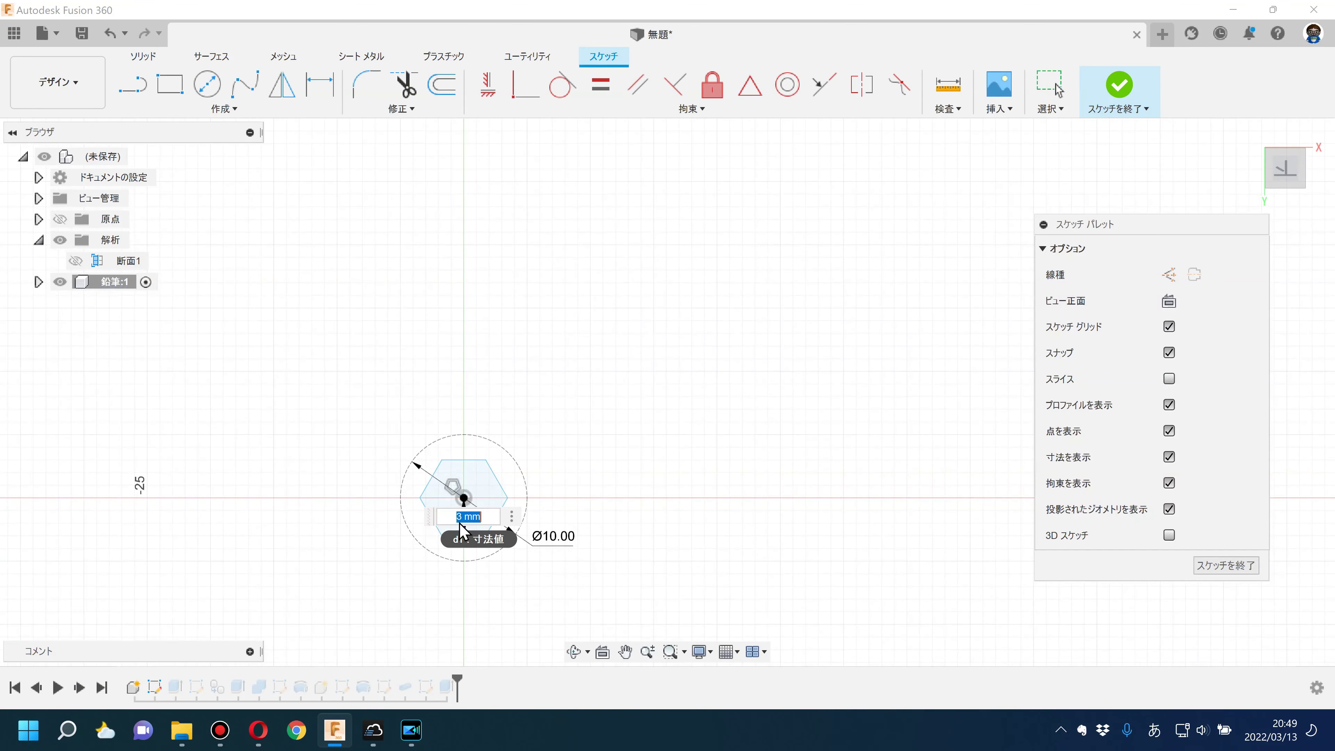
text(4)
key(Return)
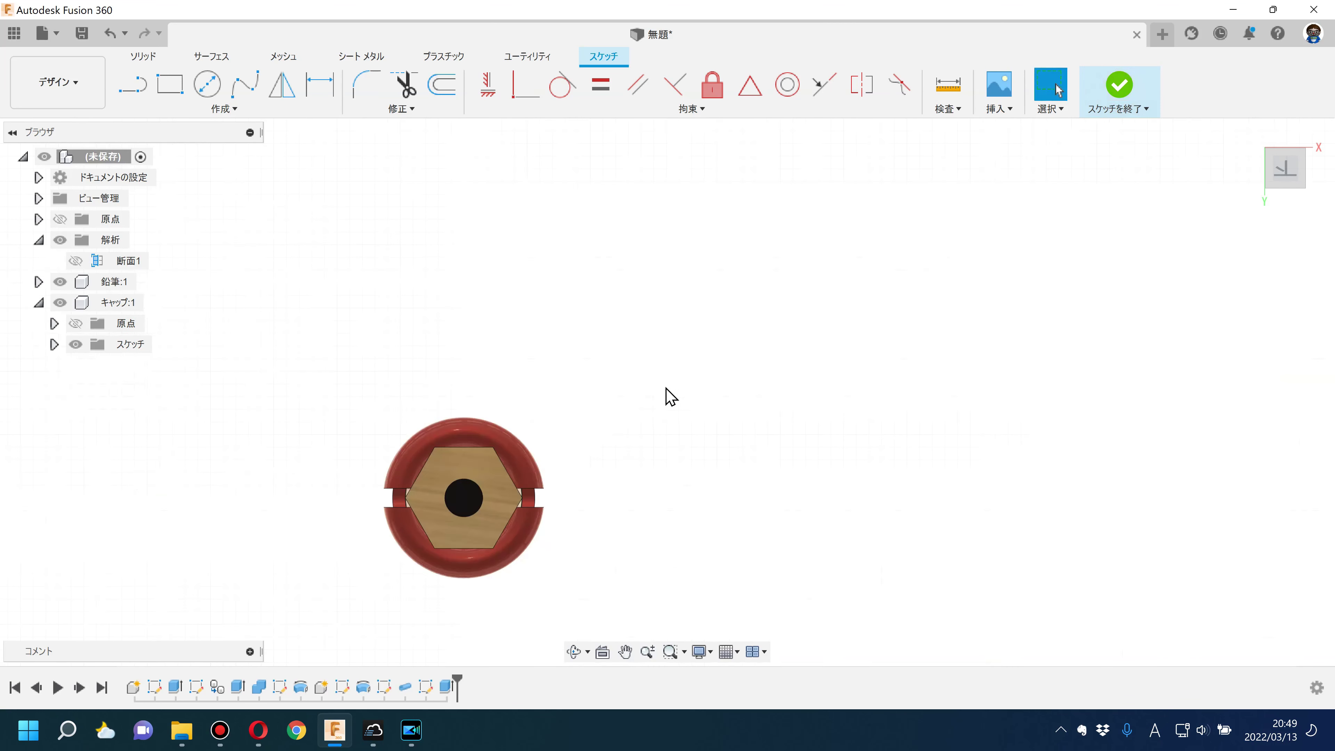
mouse_move(626, 440)
shift+middle_down()
mouse_move(657, 506)
mouse_move(589, 531)
mouse_move(602, 447)
shift+middle_up()
key(Escape)
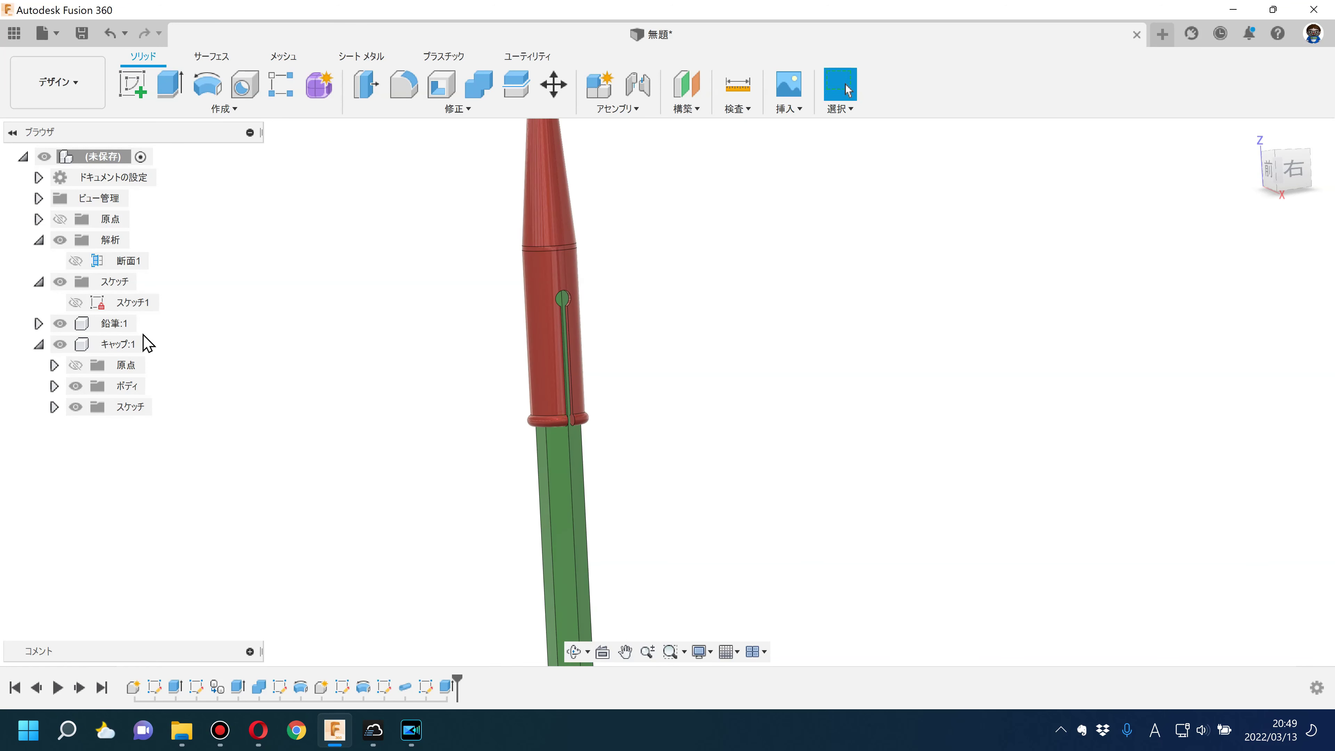
Step: Show the 断面1 section cut viewed straight from the front
click(76, 261)
shift+middle_drag(442, 350, 462, 348)
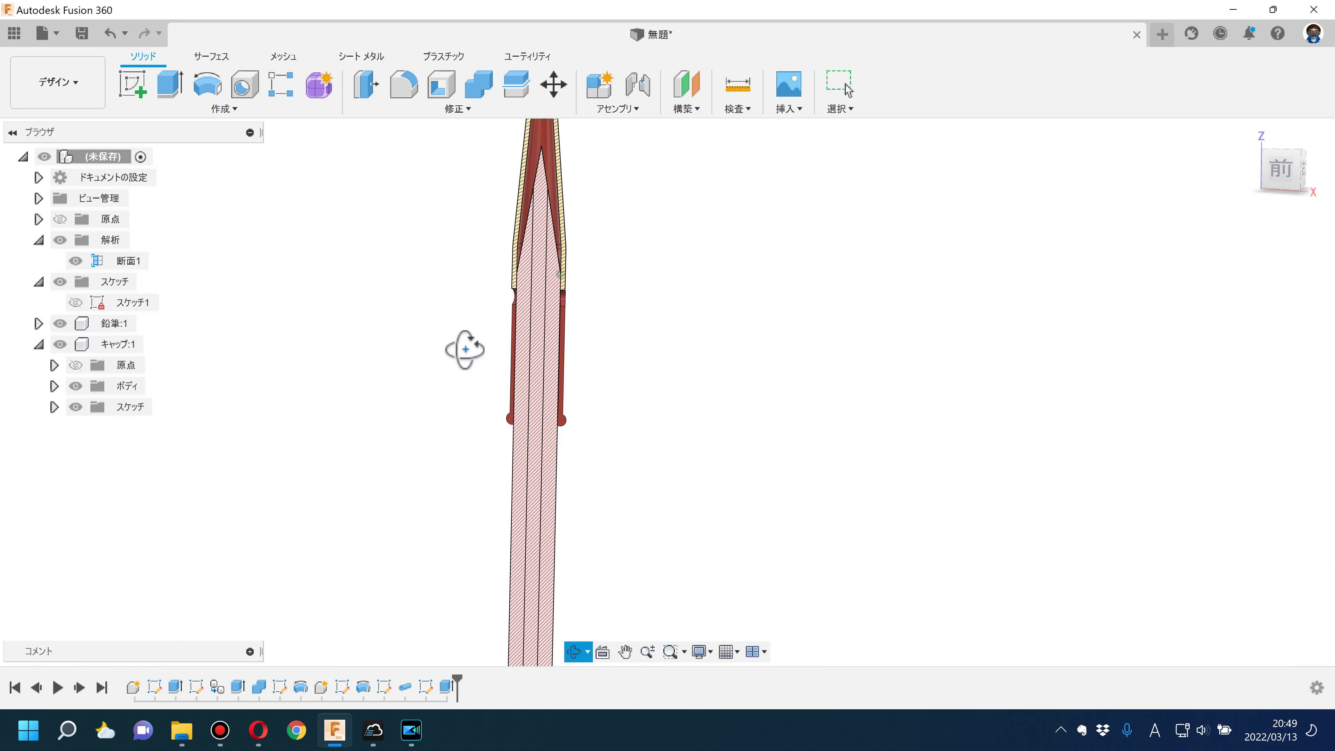
click(1285, 168)
scroll(534, 420, up, 3)
scroll(589, 456, up, 2)
Step: Zoom in on the sectioned cap tip and reopen the cap's profile sketch
mouse_move(591, 430)
shift+middle_down()
mouse_move(599, 391)
mouse_move(638, 416)
mouse_move(650, 388)
mouse_move(608, 452)
mouse_move(328, 536)
mouse_move(480, 506)
mouse_move(578, 461)
mouse_move(530, 426)
mouse_move(359, 501)
shift+middle_up()
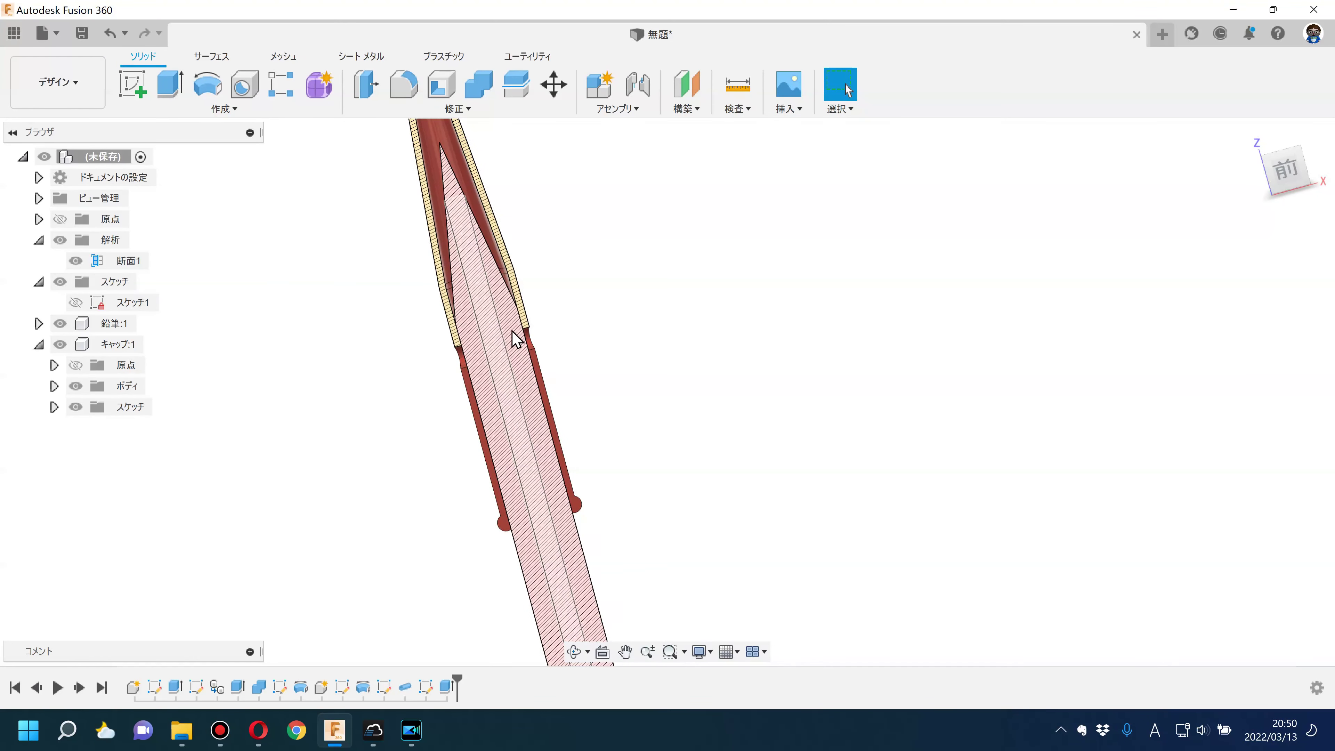
scroll(523, 363, up, 1)
scroll(518, 331, up, 3)
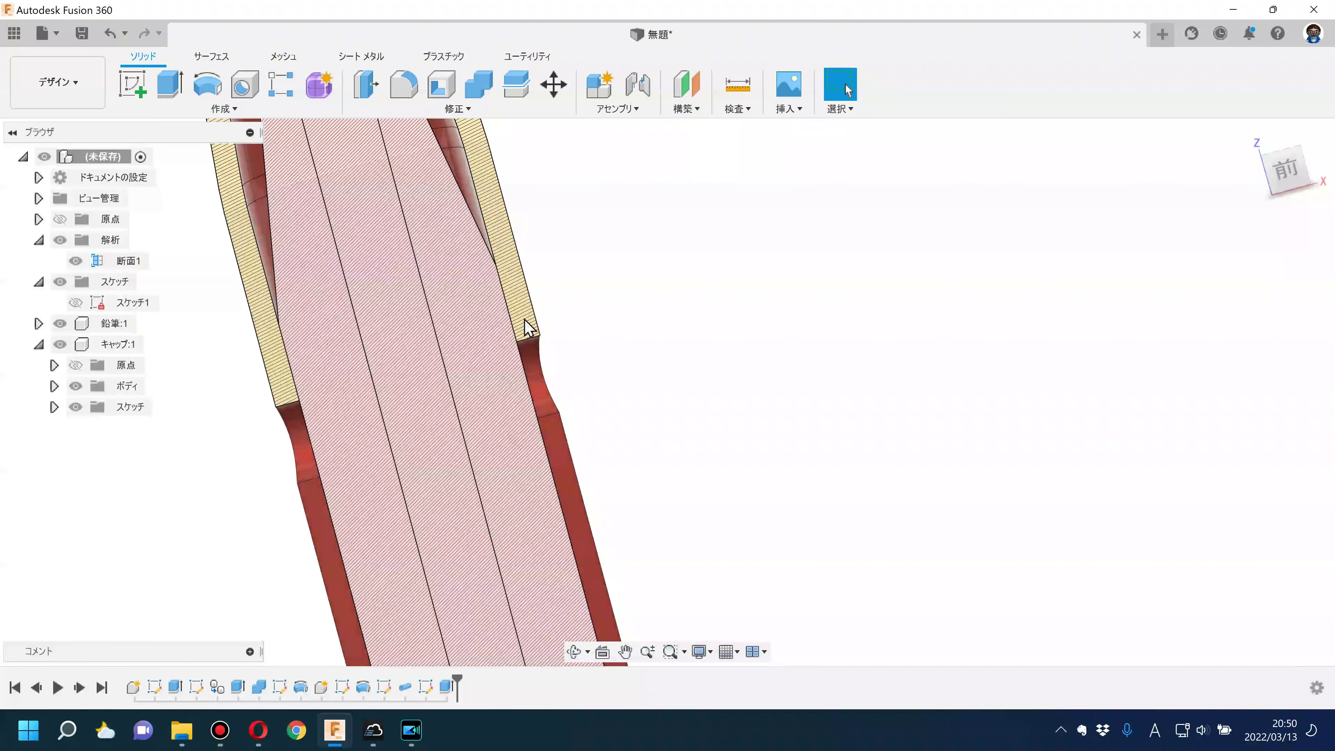
double_click(342, 686)
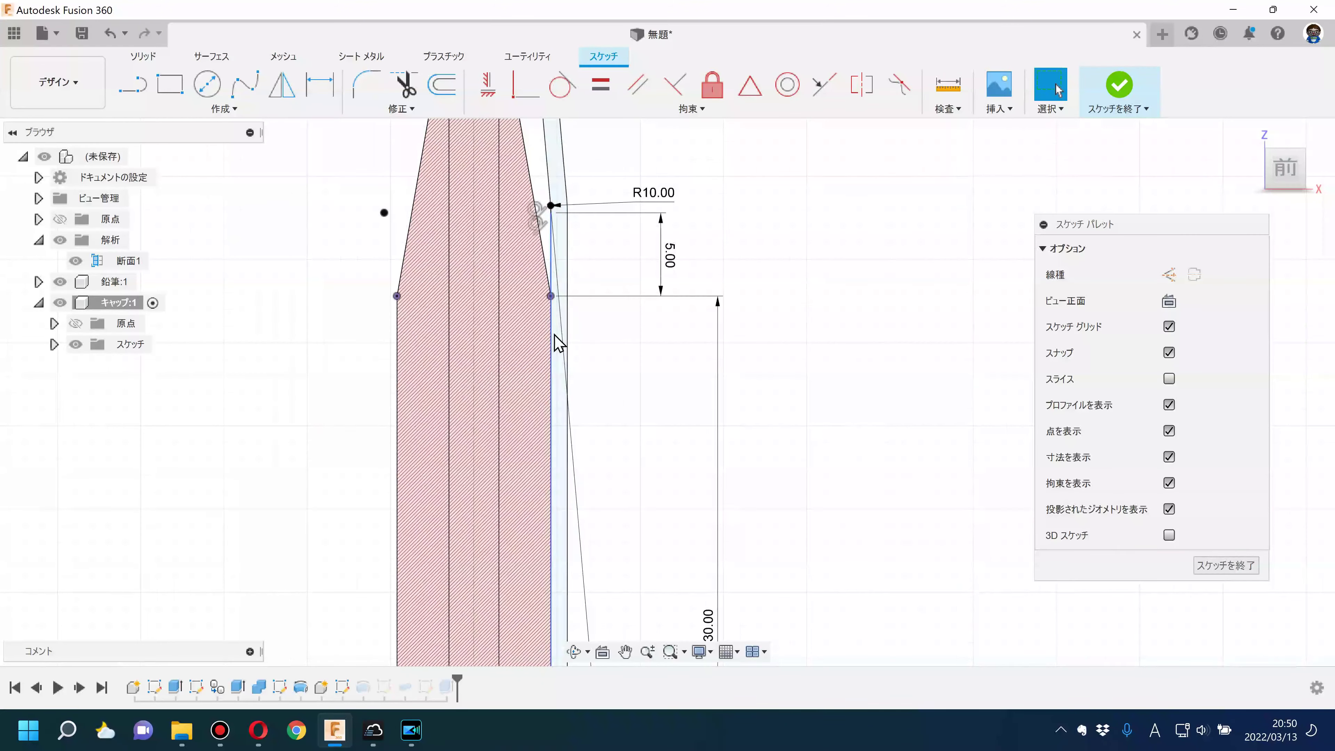
Step: Close the cap sketch after inspecting it and reopen the pencil's 150 mm extrusion
scroll(605, 379, down, 3)
scroll(625, 353, down, 2)
scroll(626, 352, up, 3)
scroll(596, 343, up, 3)
scroll(615, 421, down, 3)
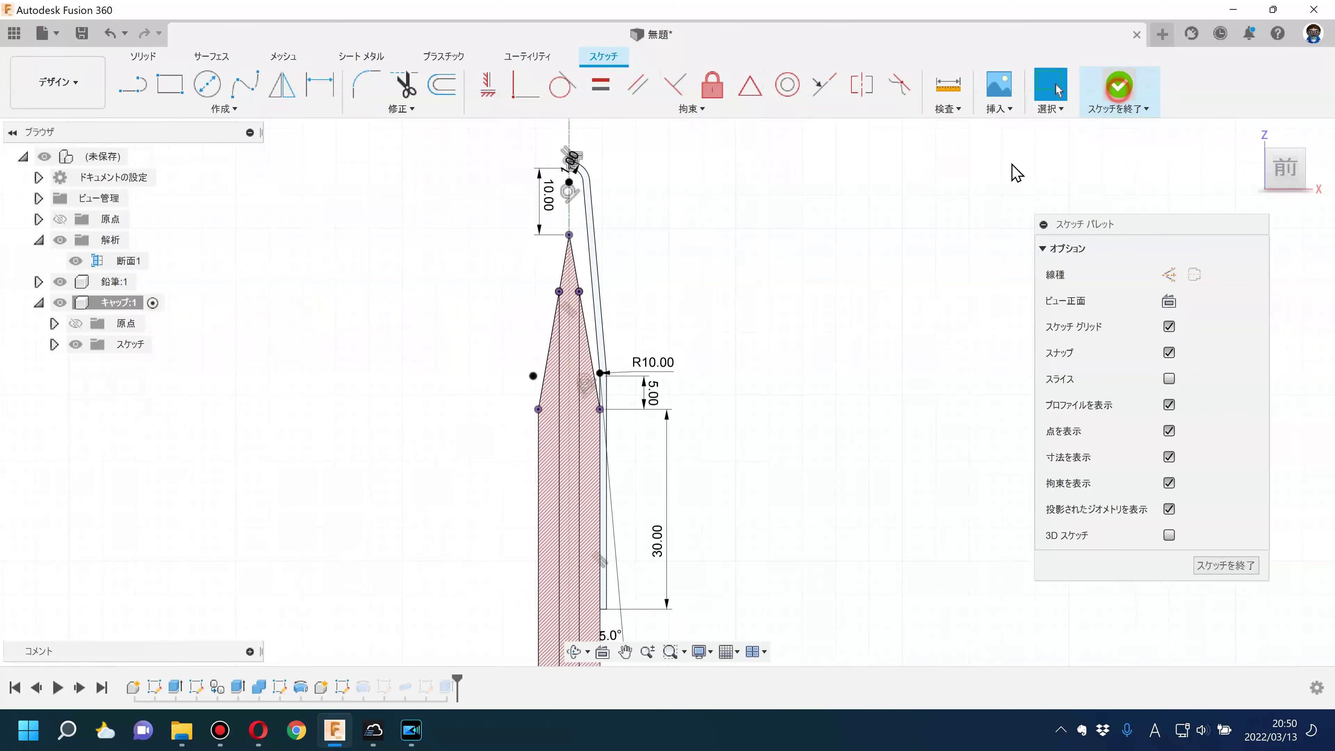
key(Return)
scroll(769, 427, down, 3)
scroll(653, 432, down, 2)
double_click(173, 691)
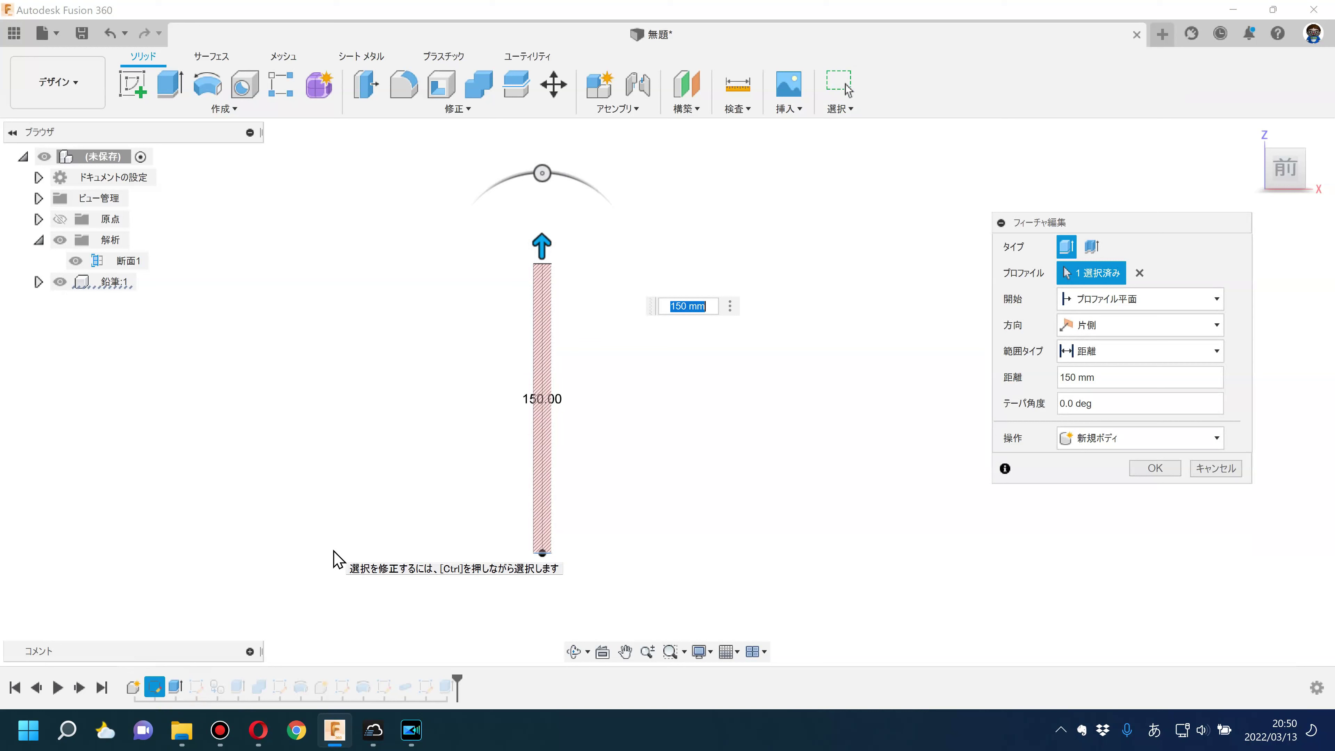
Step: Apply a 200 mm pencil extrusion, then re-edit it back to 150 mm
key(Return)
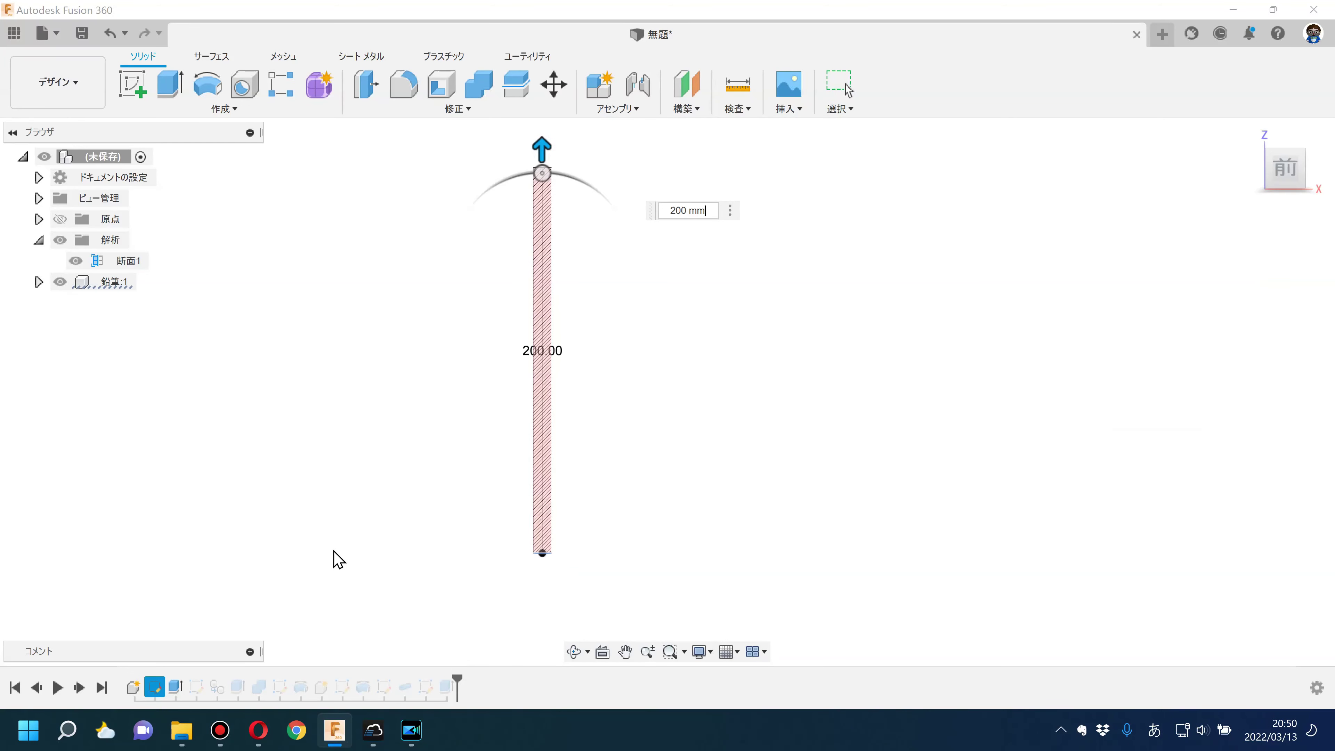
double_click(176, 689)
text(150)
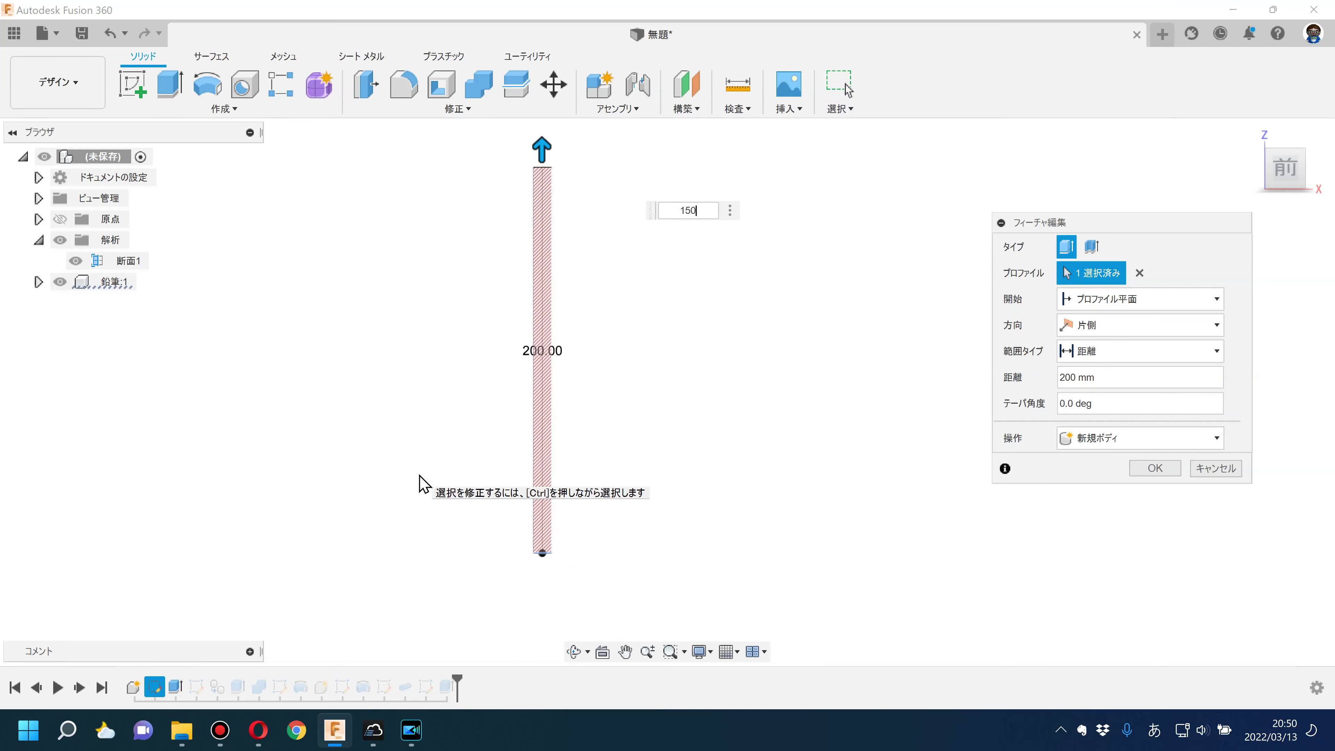
key(Return)
Step: Hide the section cut 断面1 and orbit to show the whole uncut model
shift+middle_drag(698, 299, 526, 378)
click(75, 261)
mouse_move(305, 329)
shift+middle_down()
mouse_move(259, 355)
mouse_move(230, 330)
mouse_move(283, 302)
mouse_move(289, 334)
mouse_move(328, 337)
mouse_move(375, 384)
mouse_move(375, 349)
mouse_move(333, 372)
mouse_move(337, 387)
shift+middle_up()
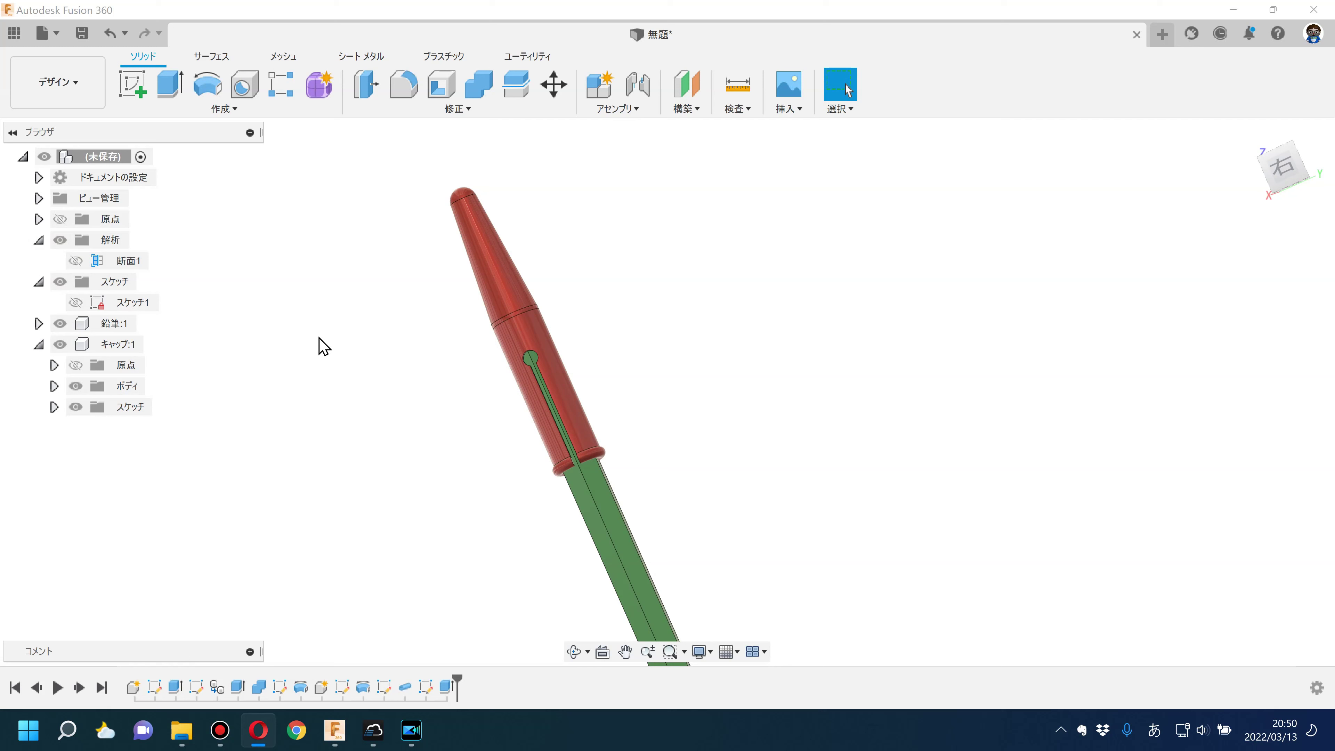
Step: Hide the pencil body 鉛筆:1 and zoom in on the cap's keyhole slot
click(60, 326)
click(59, 323)
scroll(479, 392, up, 5)
scroll(479, 392, up, 3)
scroll(480, 392, up, 3)
shift+middle_drag(479, 392, 410, 236)
Step: Start a fillet on the cap and select three keyhole slot edges
click(409, 104)
scroll(429, 421, up, 3)
scroll(429, 420, up, 3)
click(436, 279)
click(436, 288)
mouse_move(437, 288)
shift+middle_down()
mouse_move(623, 401)
mouse_move(736, 373)
mouse_move(494, 256)
shift+middle_up()
Step: Add a fourth slot edge and apply the 0.5 mm slot fillet
click(479, 241)
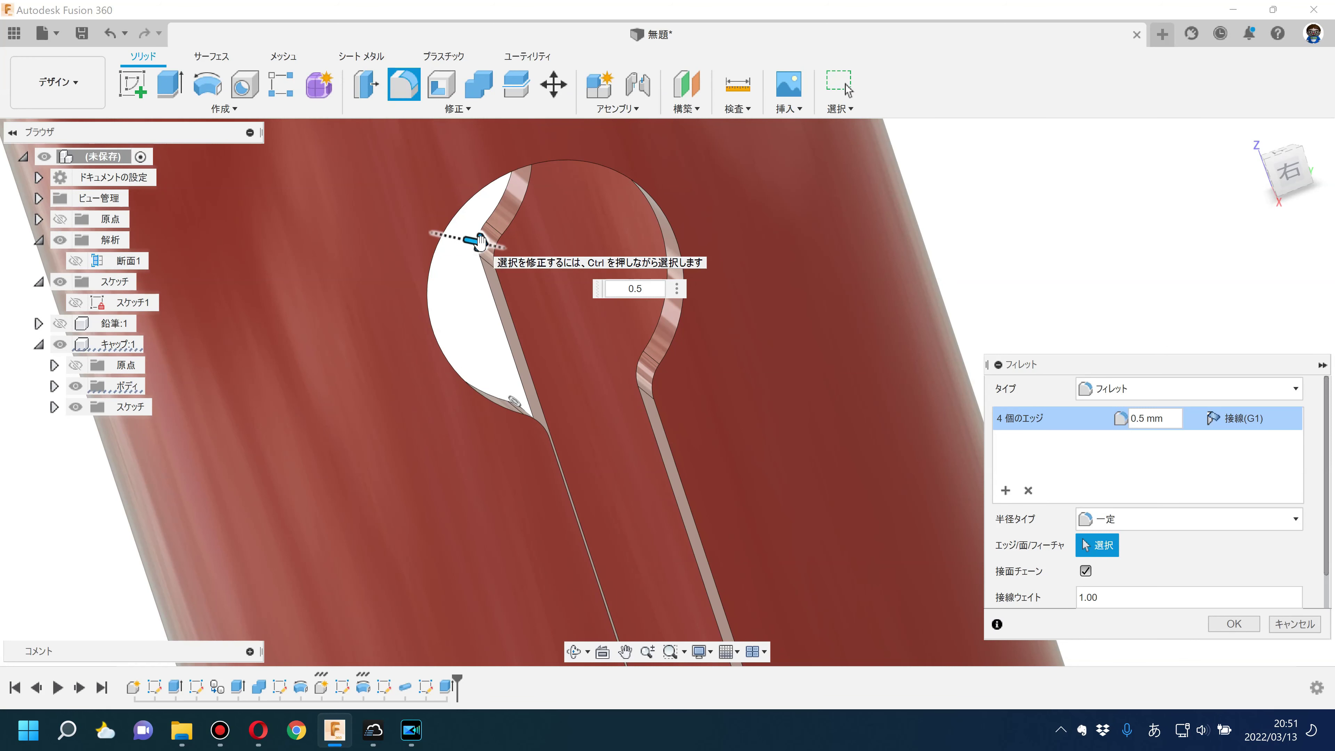
key(Return)
scroll(680, 417, down, 5)
mouse_move(679, 417)
middle_down()
mouse_move(763, 257)
mouse_move(802, 331)
mouse_move(816, 420)
mouse_move(762, 302)
mouse_move(725, 337)
middle_up()
Step: Begin a new fillet on the cap's bottom rim edge
key(f)
mouse_move(575, 462)
shift+middle_down()
mouse_move(524, 546)
mouse_move(659, 510)
shift+middle_up()
click(666, 501)
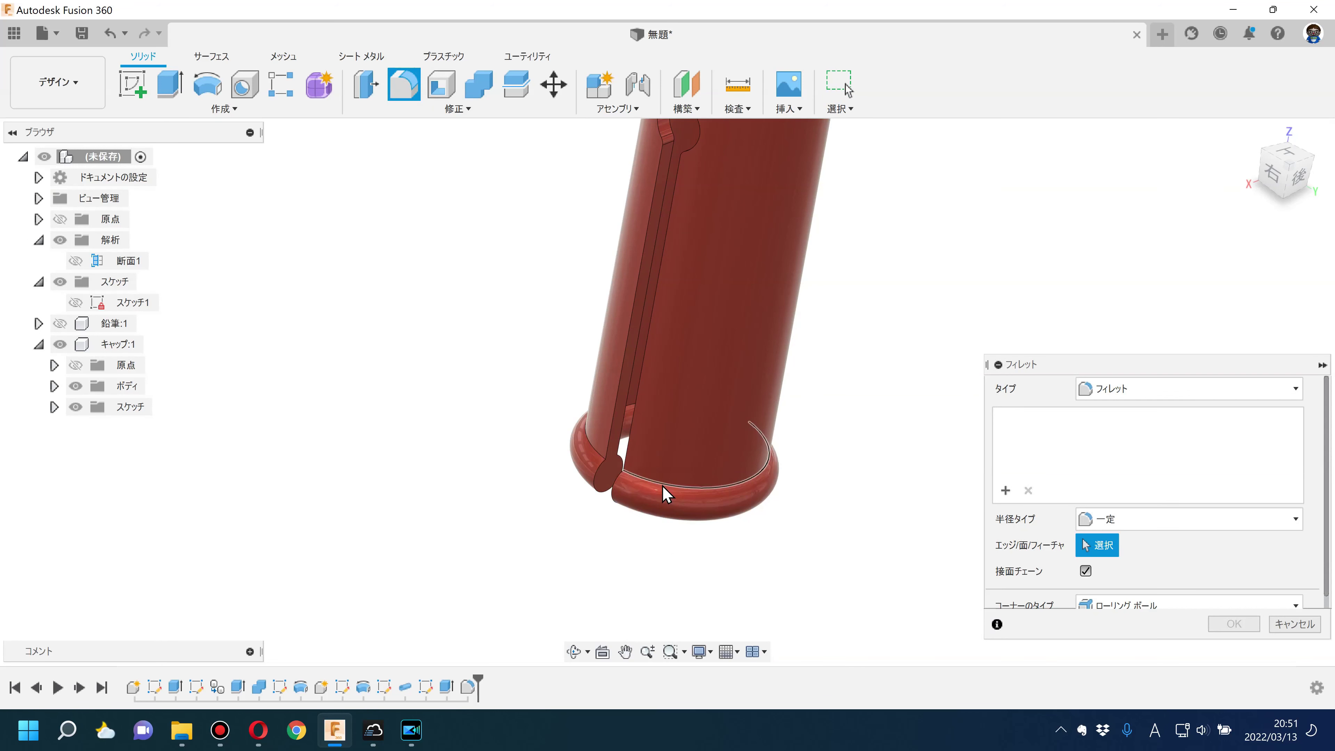
Step: Select the rim's outer and inner edges, toggling section cut 断面1 to reach the inner one
click(594, 446)
text(1)
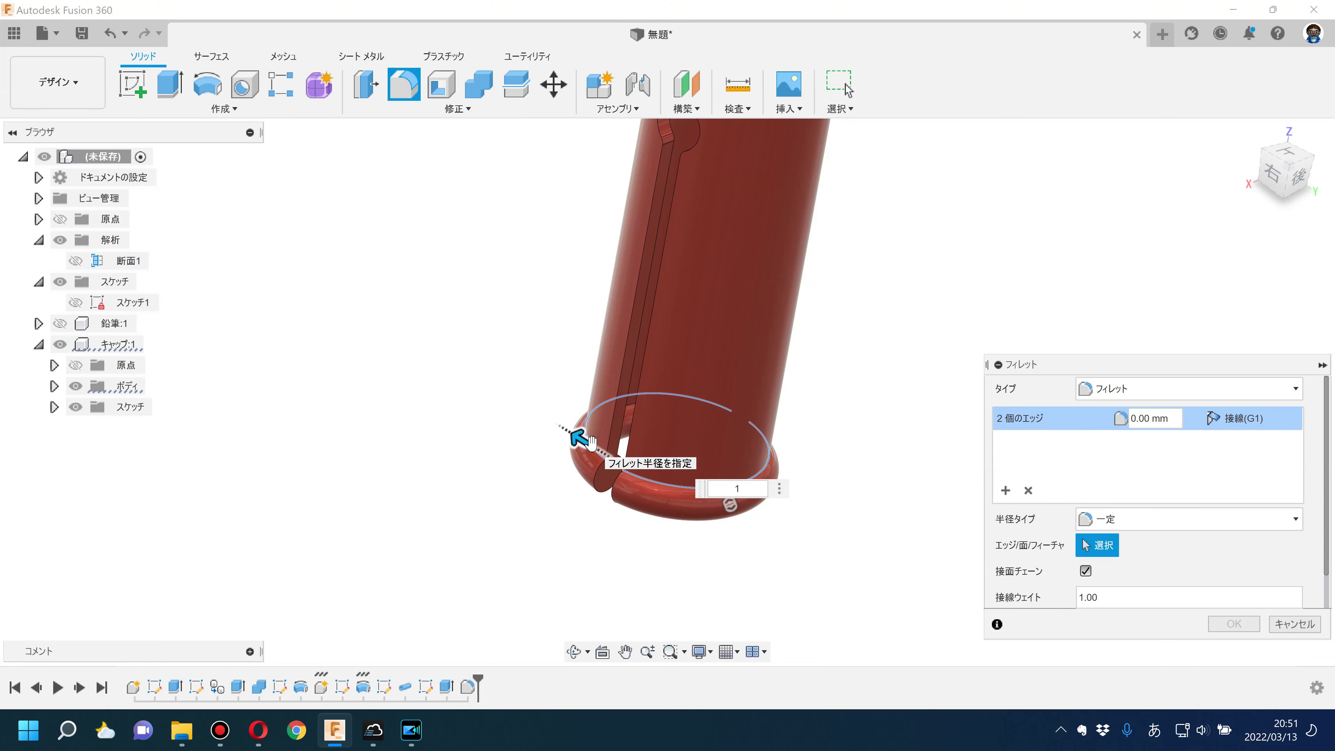
shift+middle_drag(594, 529, 745, 419)
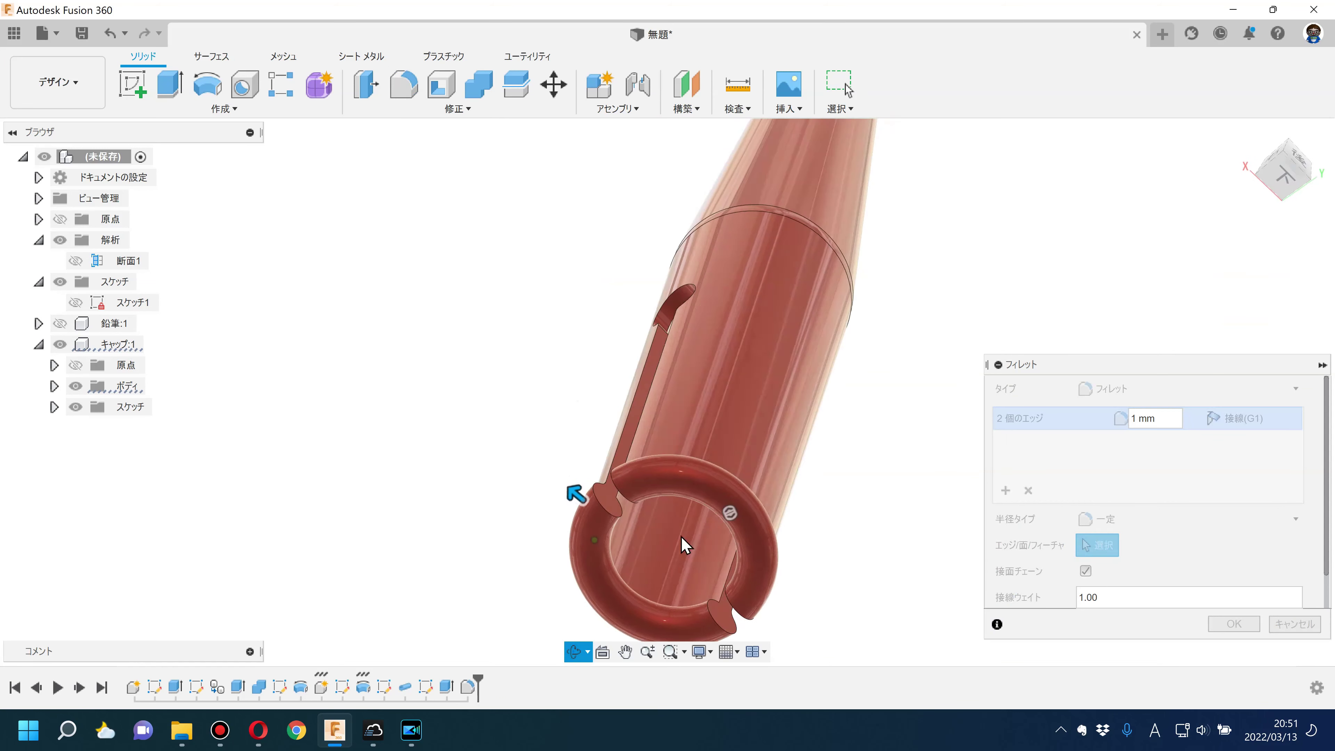
click(76, 261)
mouse_move(629, 388)
shift+middle_down()
mouse_move(743, 341)
mouse_move(781, 296)
mouse_move(639, 429)
shift+middle_up()
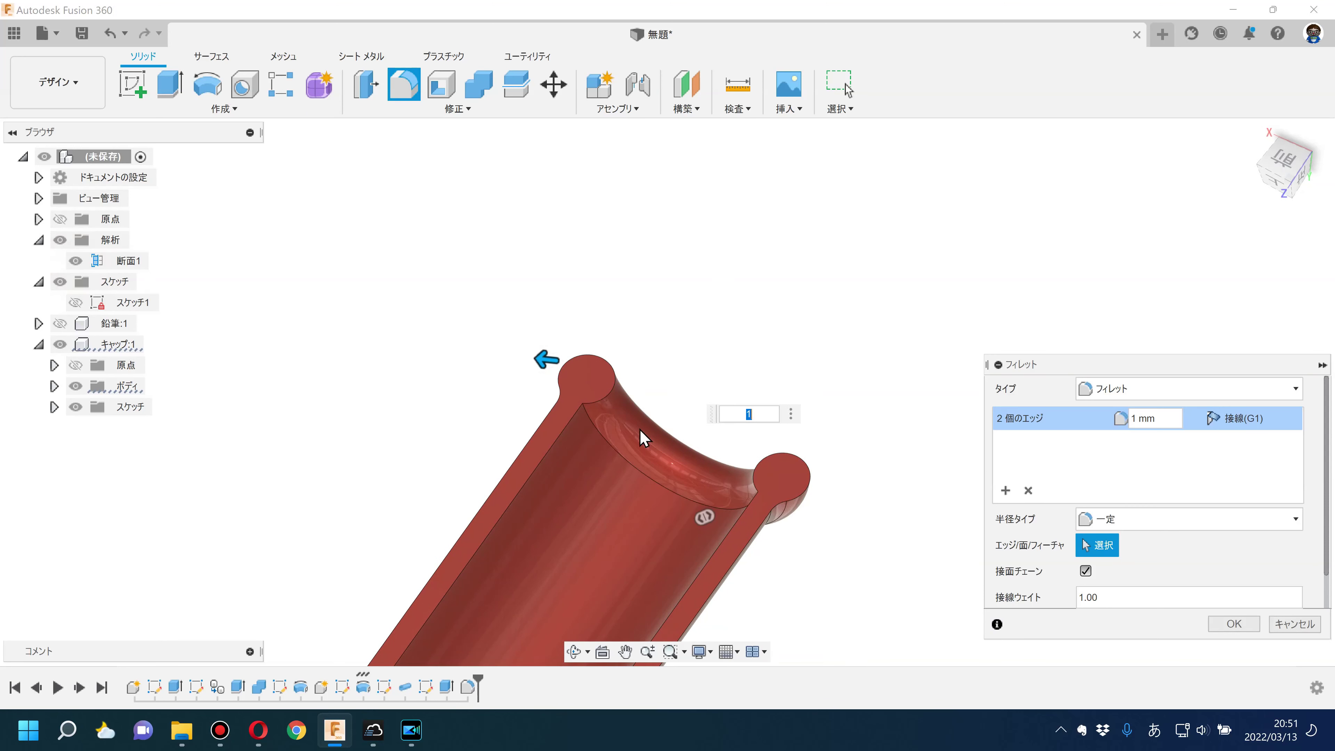
click(604, 446)
click(75, 260)
Step: Add the slot-side rim edge, apply a 1 mm rim fillet, and start another fillet
mouse_move(516, 408)
shift+middle_down()
mouse_move(432, 468)
mouse_move(286, 525)
mouse_move(322, 611)
mouse_move(262, 680)
shift+middle_up()
scroll(638, 351, up, 3)
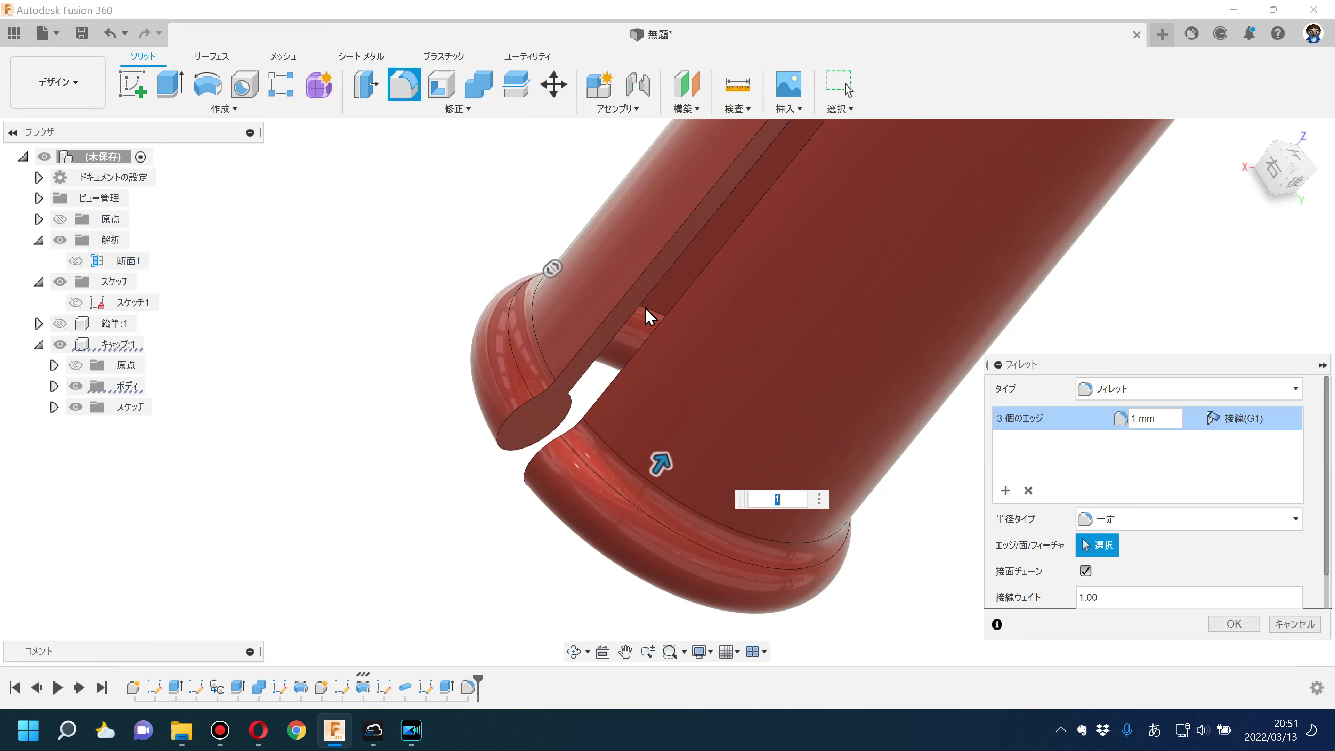
click(658, 308)
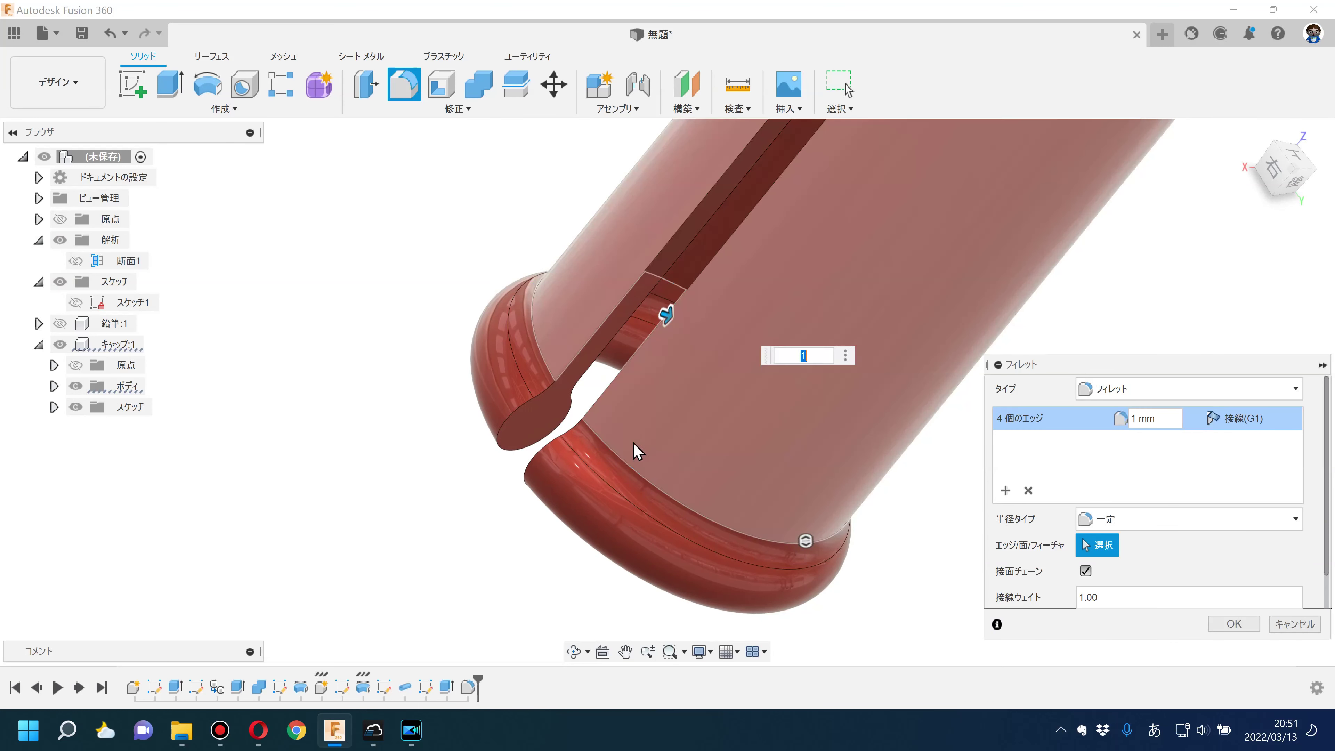
click(1235, 623)
mouse_move(1011, 447)
shift+middle_down()
mouse_move(1096, 382)
mouse_move(864, 313)
mouse_move(982, 360)
mouse_move(924, 364)
shift+middle_up()
key(f)
scroll(626, 322, up, 2)
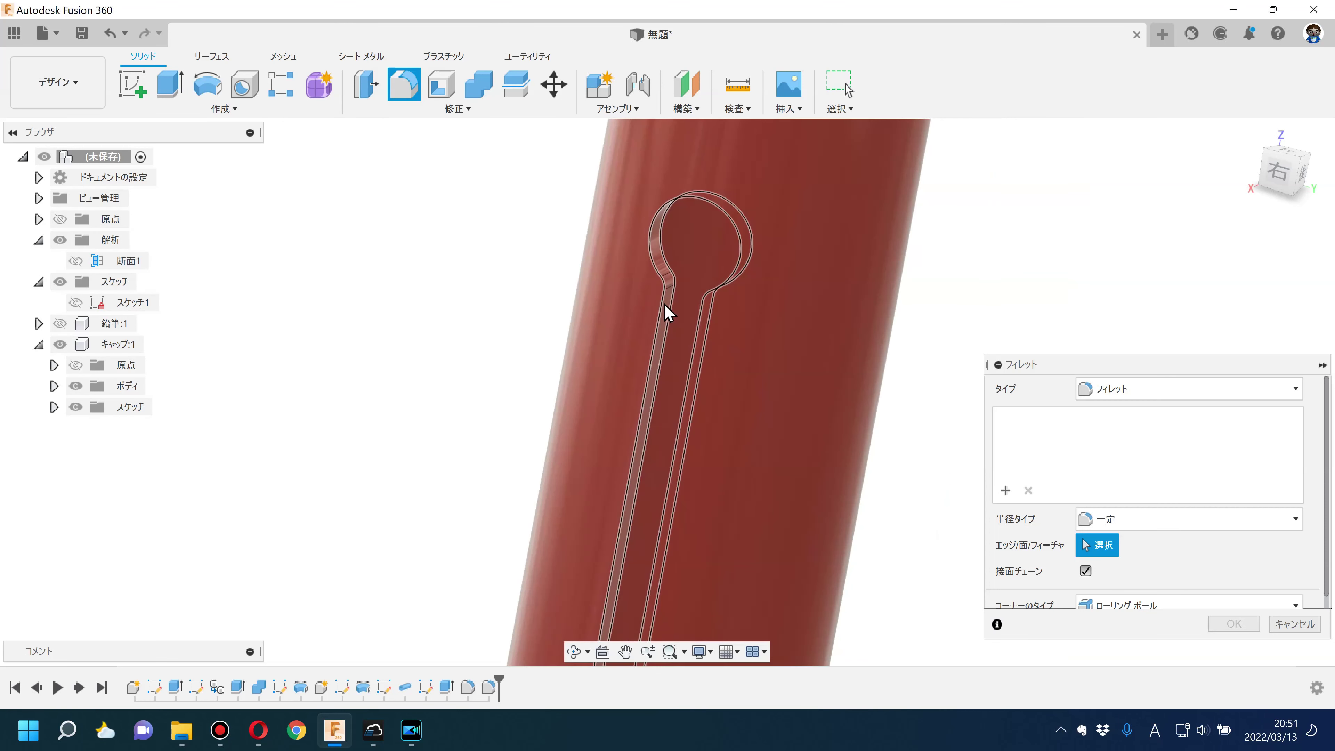
Step: Round both keyhole slot outlines with a 0.2 mm fillet
click(669, 419)
mouse_move(668, 419)
shift+middle_down()
mouse_move(453, 274)
mouse_move(396, 342)
mouse_move(771, 299)
shift+middle_up()
click(773, 299)
text(0.2)
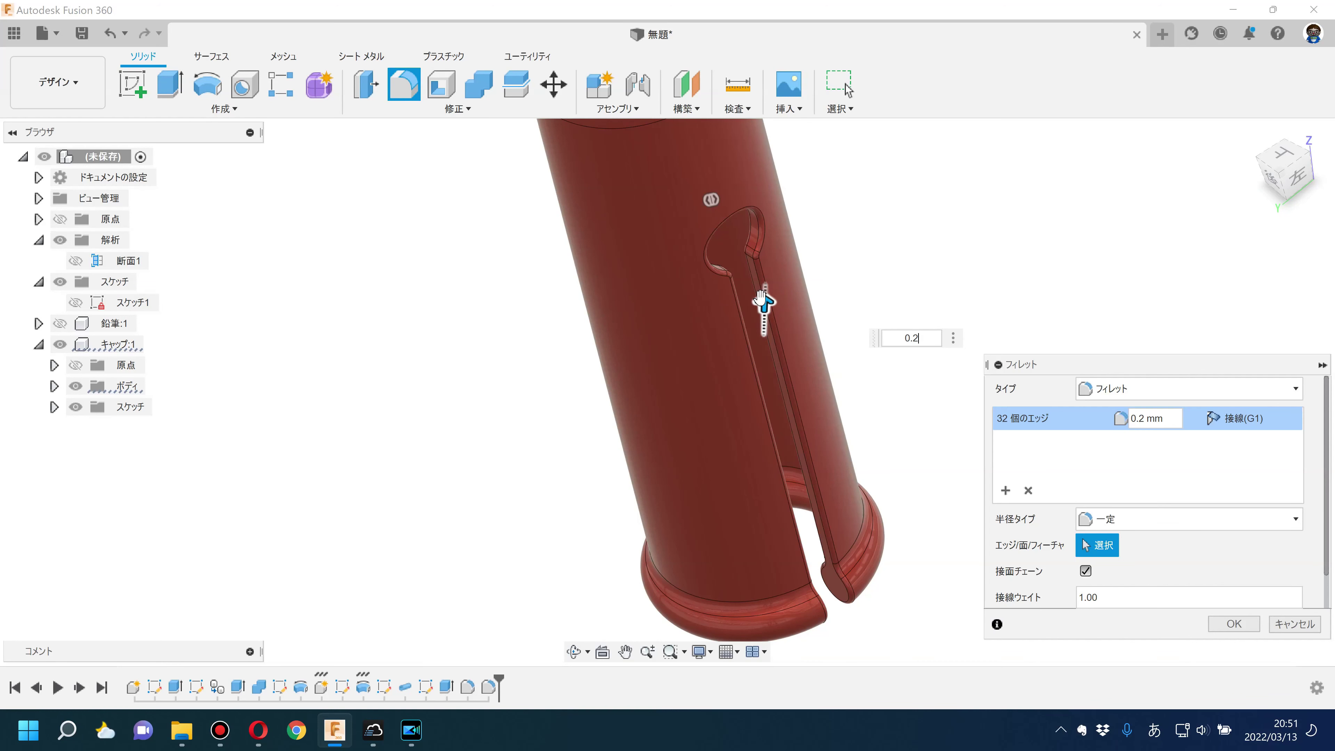
key(Return)
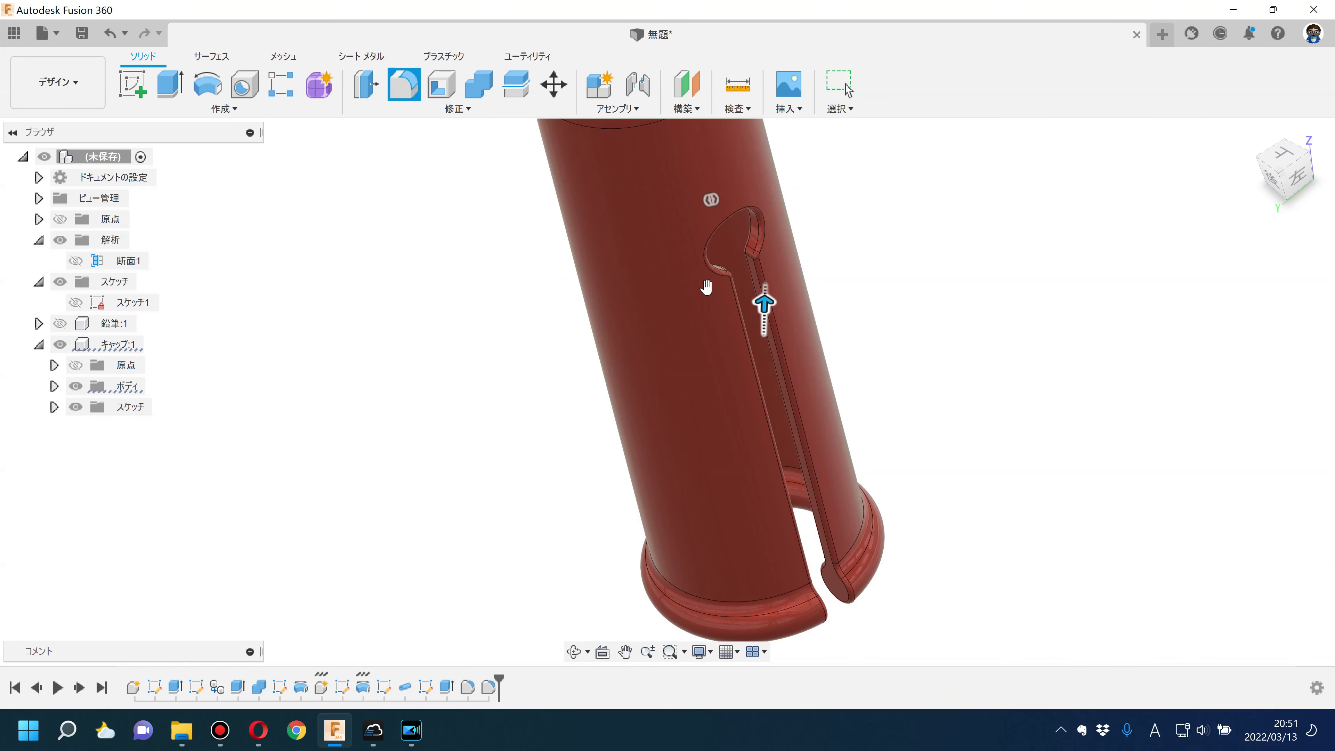
Step: Zoom out to fit the whole cap and switch to the rendering workspace
scroll(583, 331, down, 5)
scroll(524, 334, down, 2)
middle_drag(534, 418, 561, 560)
click(75, 96)
click(30, 190)
Step: Orbit the cap and show the green pencil body 鉛筆:1 inside it
shift+middle_drag(575, 438, 507, 355)
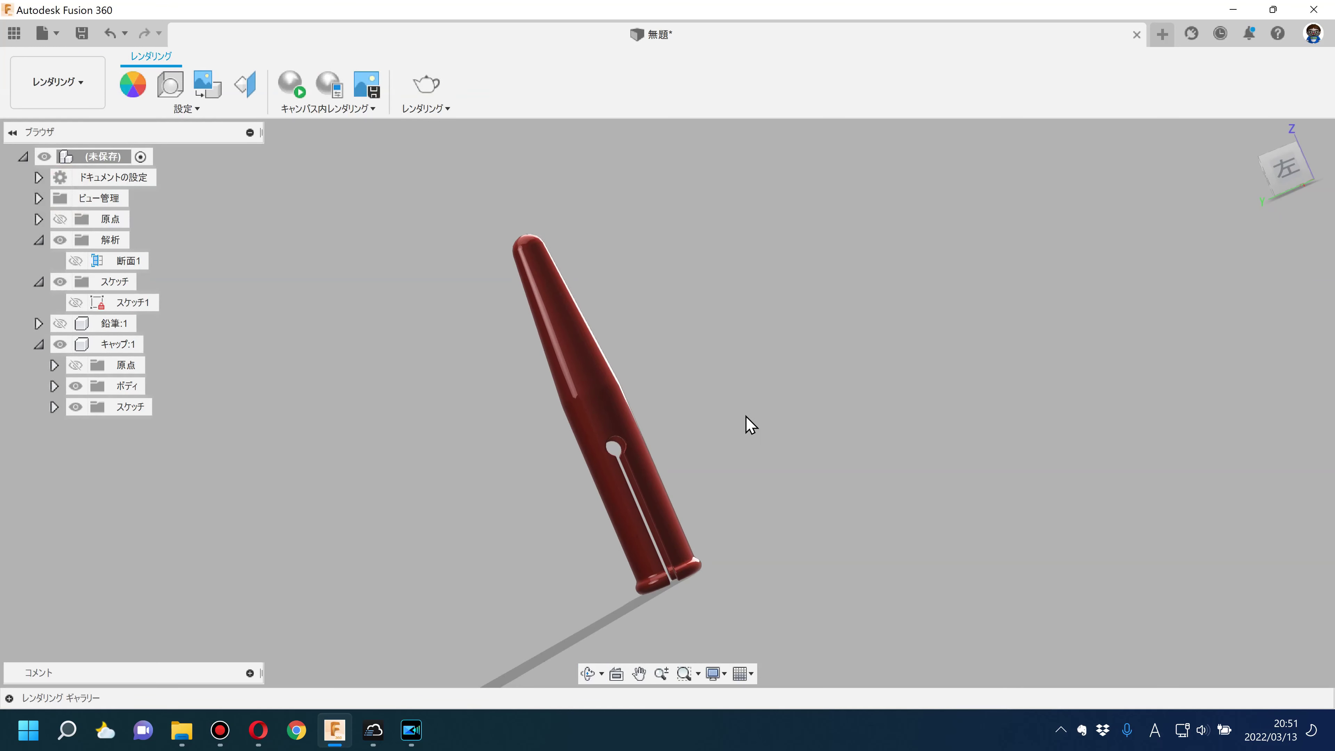
mouse_move(760, 411)
shift+middle_down()
mouse_move(456, 441)
mouse_move(491, 348)
mouse_move(475, 468)
mouse_move(501, 480)
mouse_move(539, 408)
mouse_move(588, 398)
mouse_move(539, 437)
shift+middle_up()
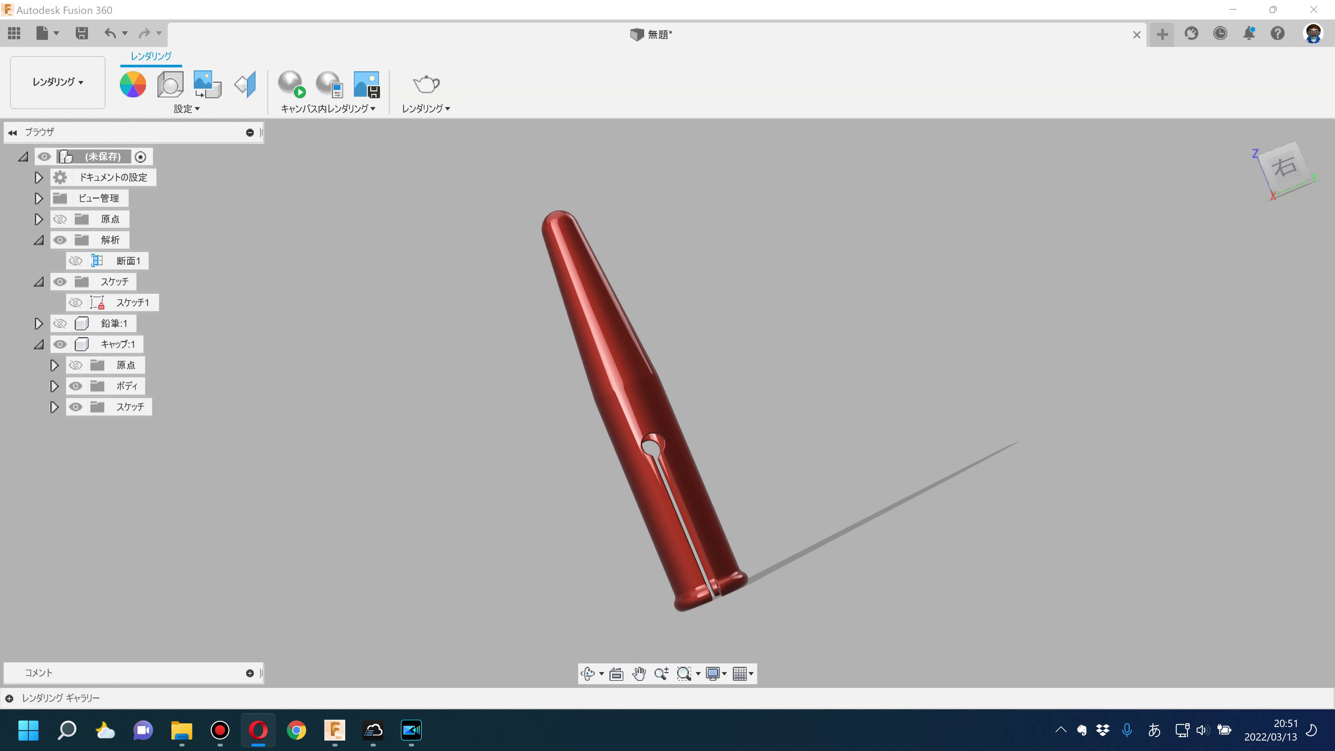
shift+middle_drag(918, 340, 285, 335)
click(60, 324)
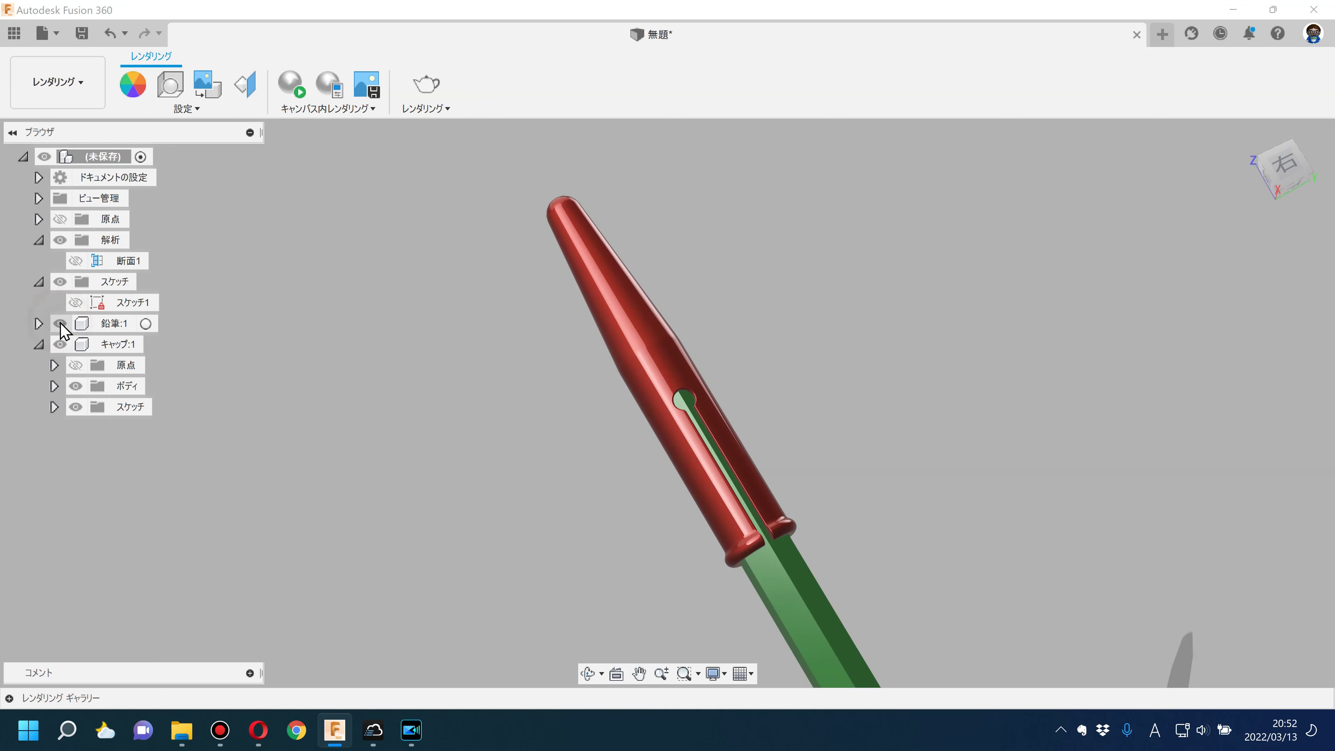
middle_drag(512, 463, 423, 426)
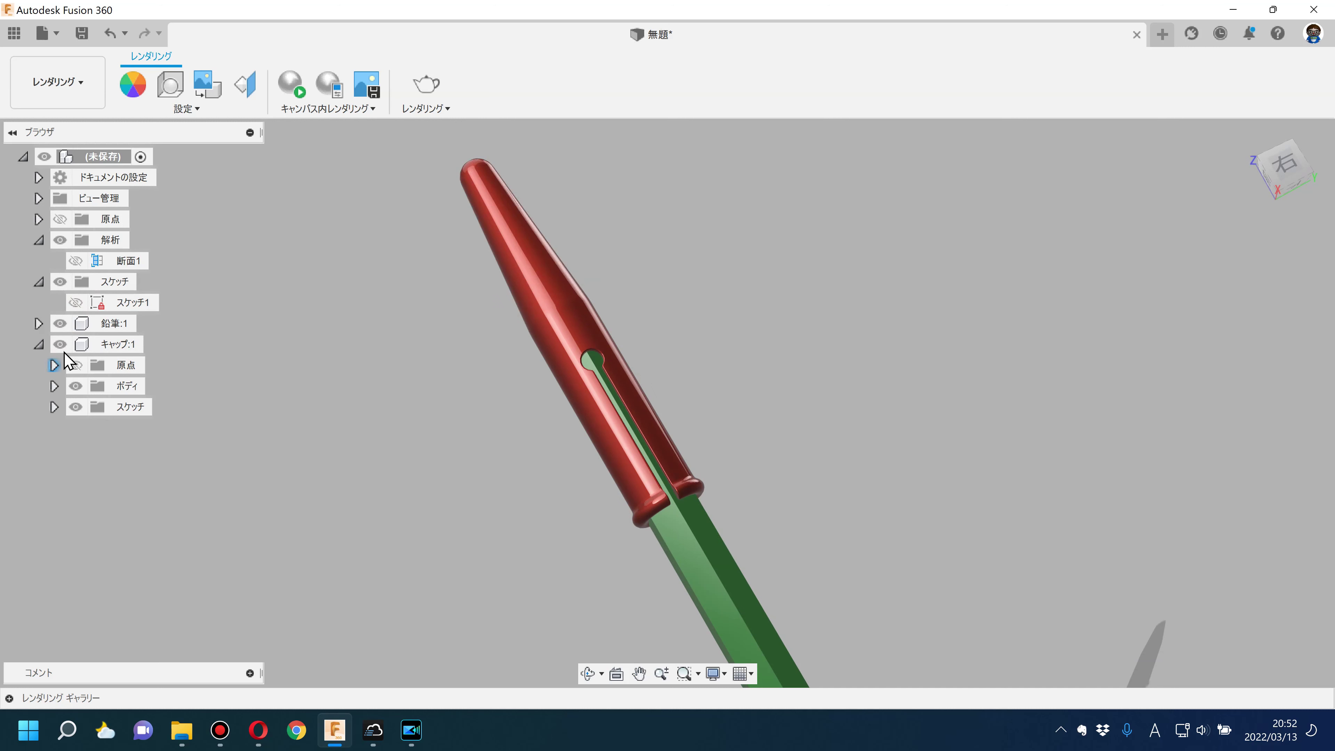
Step: Collapse the 解析 and スケッチ browser folders and orbit around the pencil
click(39, 240)
click(40, 261)
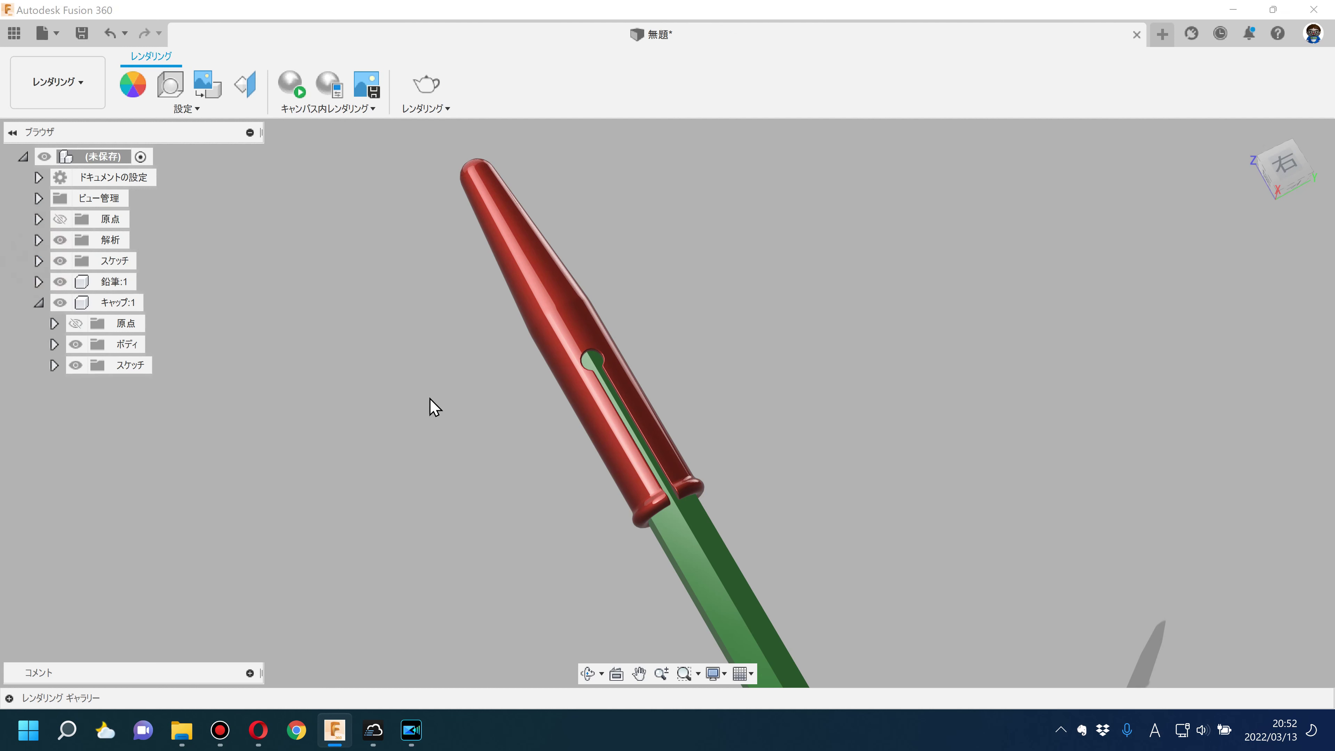
scroll(453, 417, down, 2)
scroll(488, 328, down, 2)
mouse_move(866, 531)
shift+middle_down()
mouse_move(879, 442)
mouse_move(884, 489)
mouse_move(803, 427)
shift+middle_up()
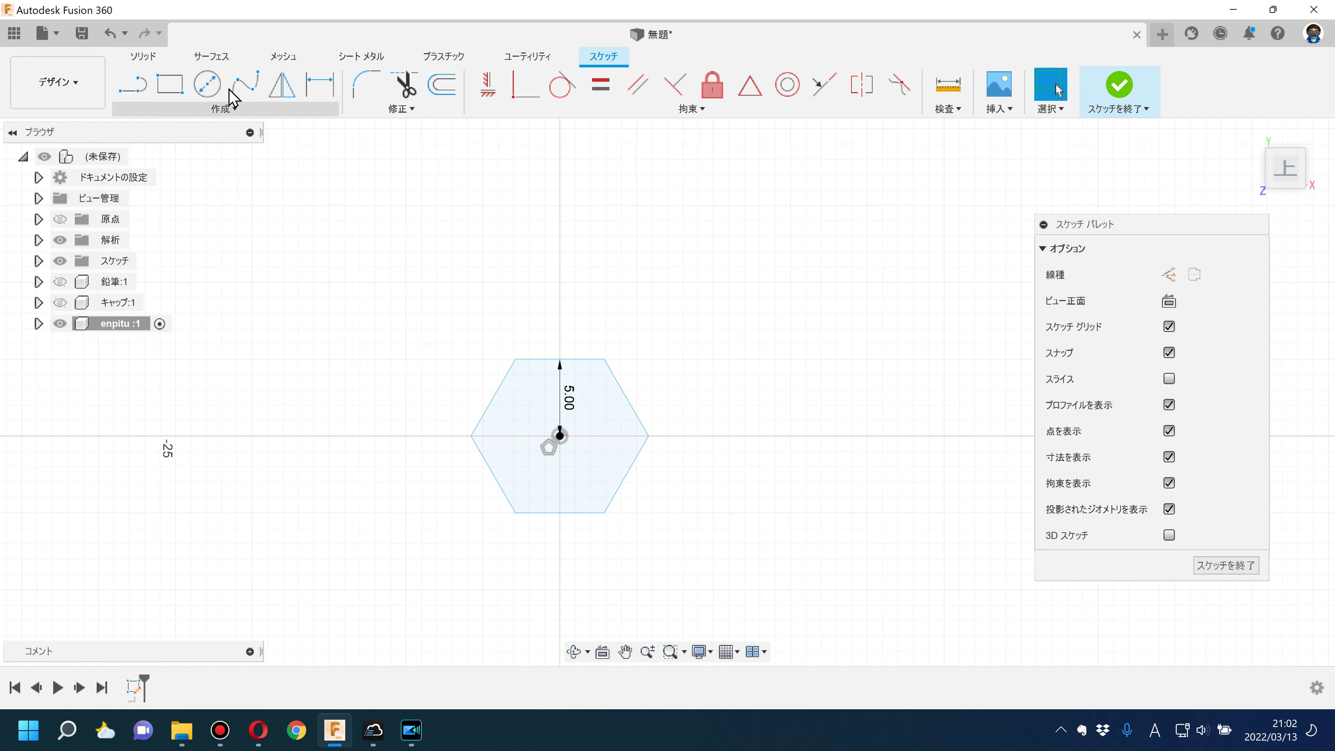
Step: Draw a Ø3 mm circle at the hexagon's origin and finish the sketch
click(207, 84)
scroll(619, 466, up, 2)
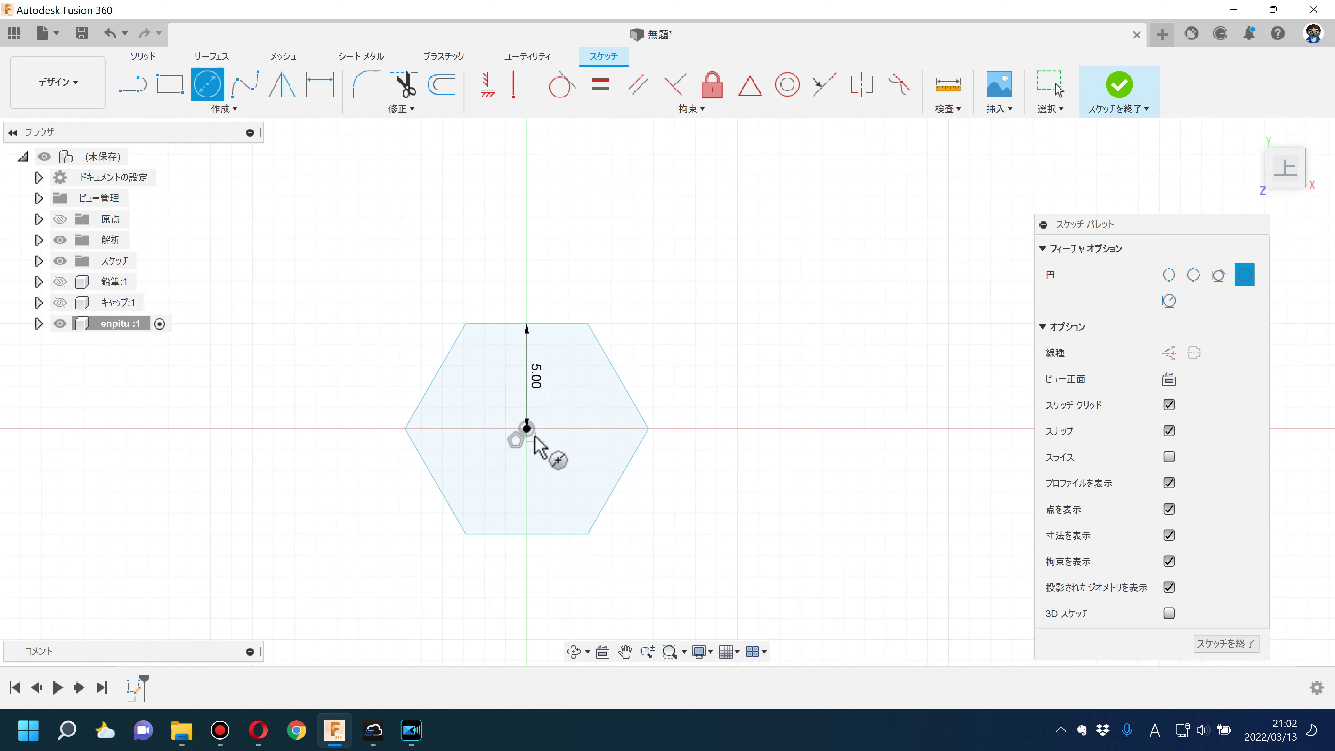
click(527, 429)
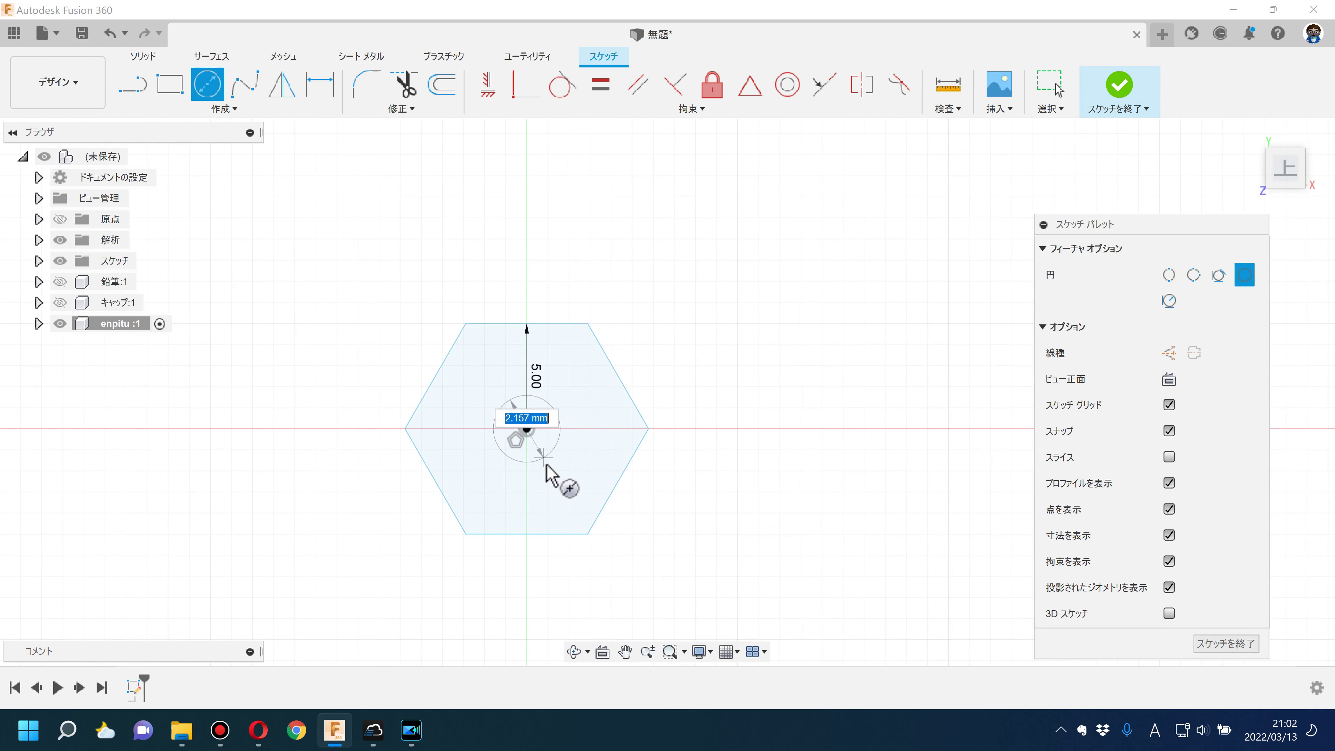
click(551, 459)
key(d)
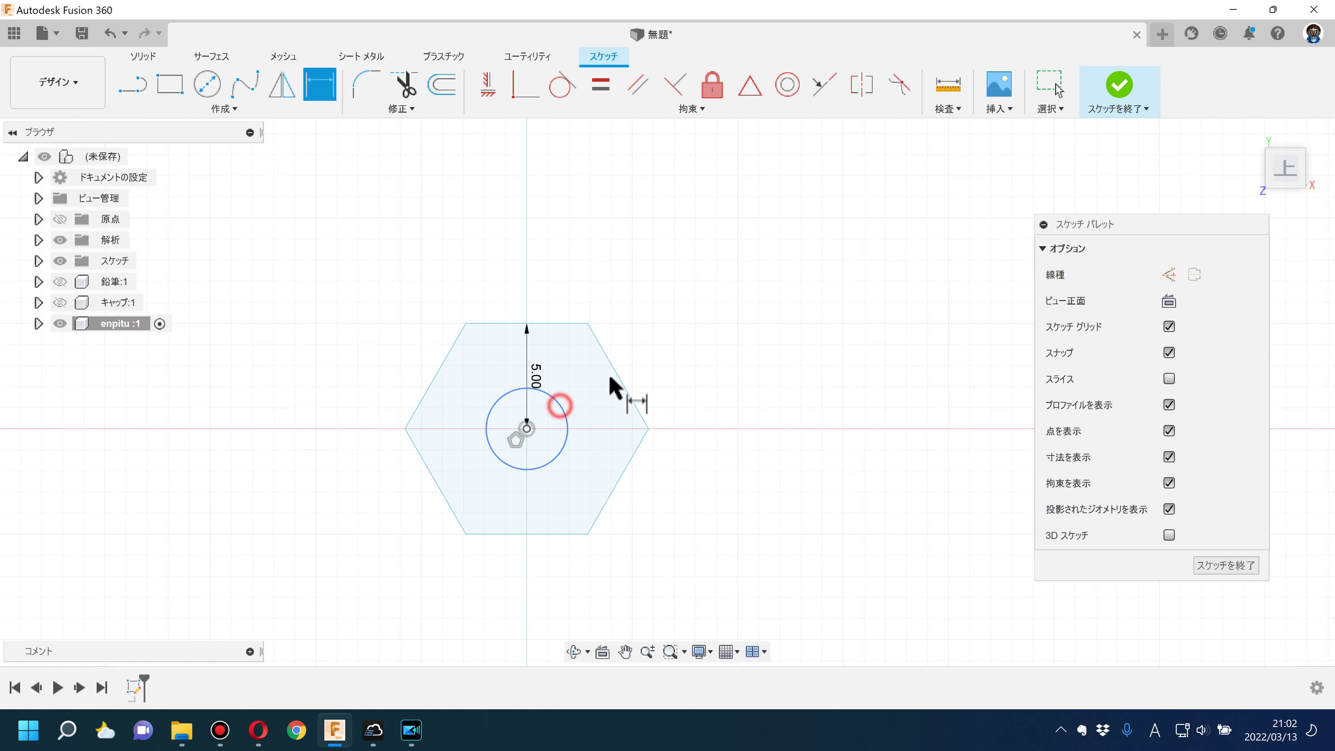
click(642, 363)
key(Return)
click(1119, 87)
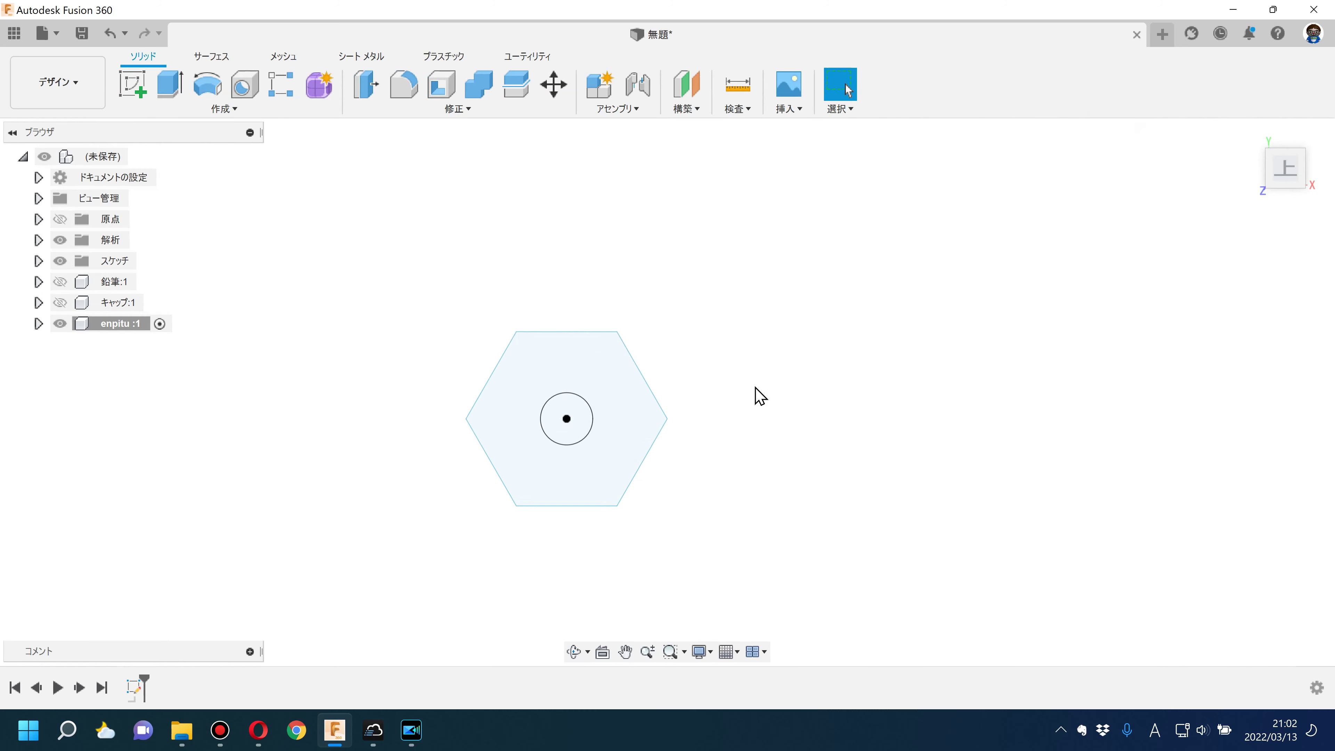
Step: Extrude the Ø3 circle into a lead rod and show enpitu:1's スケッチ1 again
mouse_move(718, 522)
shift+middle_down()
mouse_move(692, 361)
mouse_move(291, 198)
shift+middle_up()
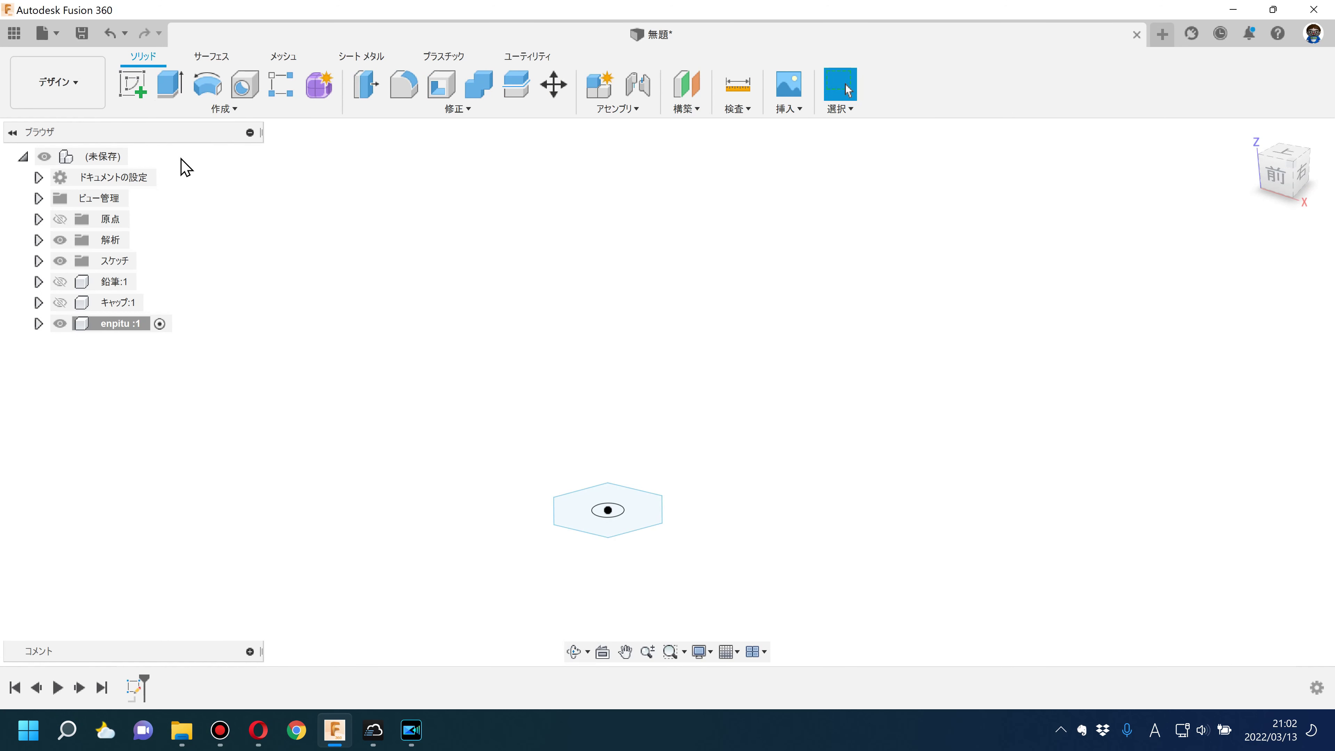
click(171, 87)
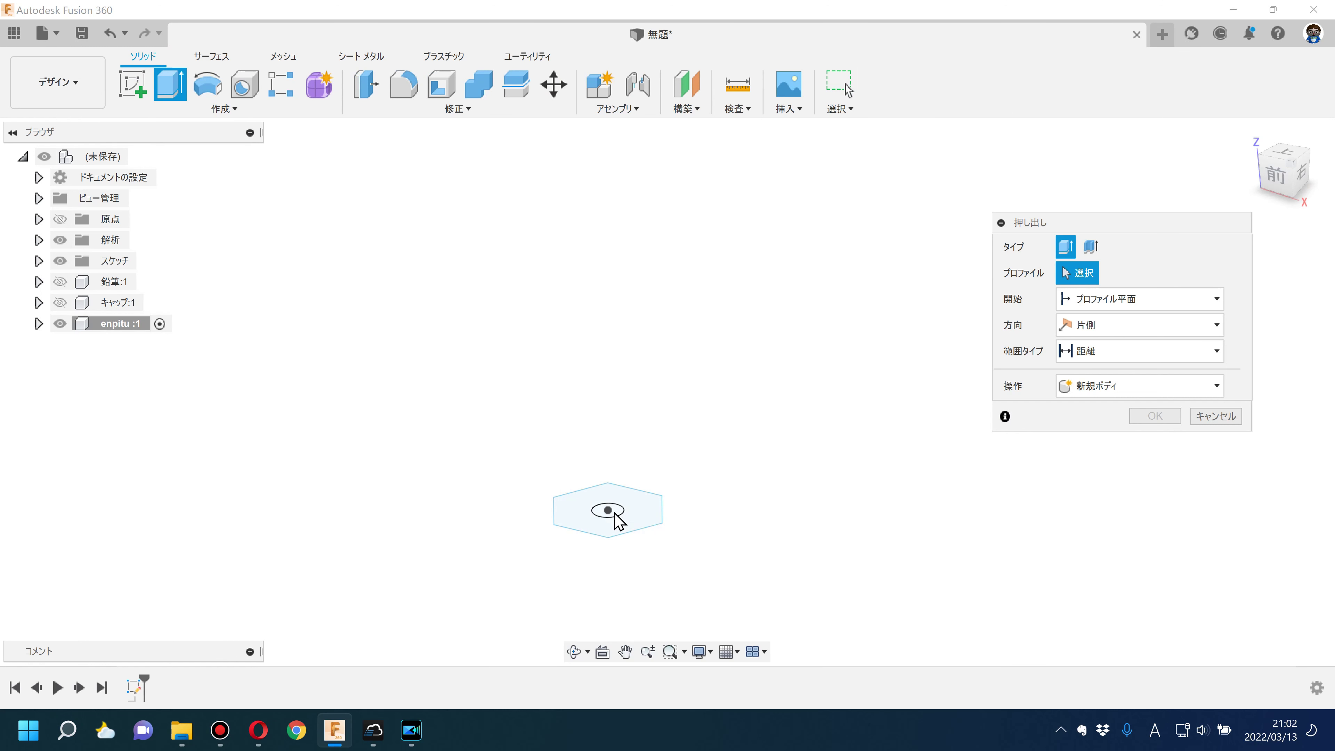
click(618, 519)
text(120)
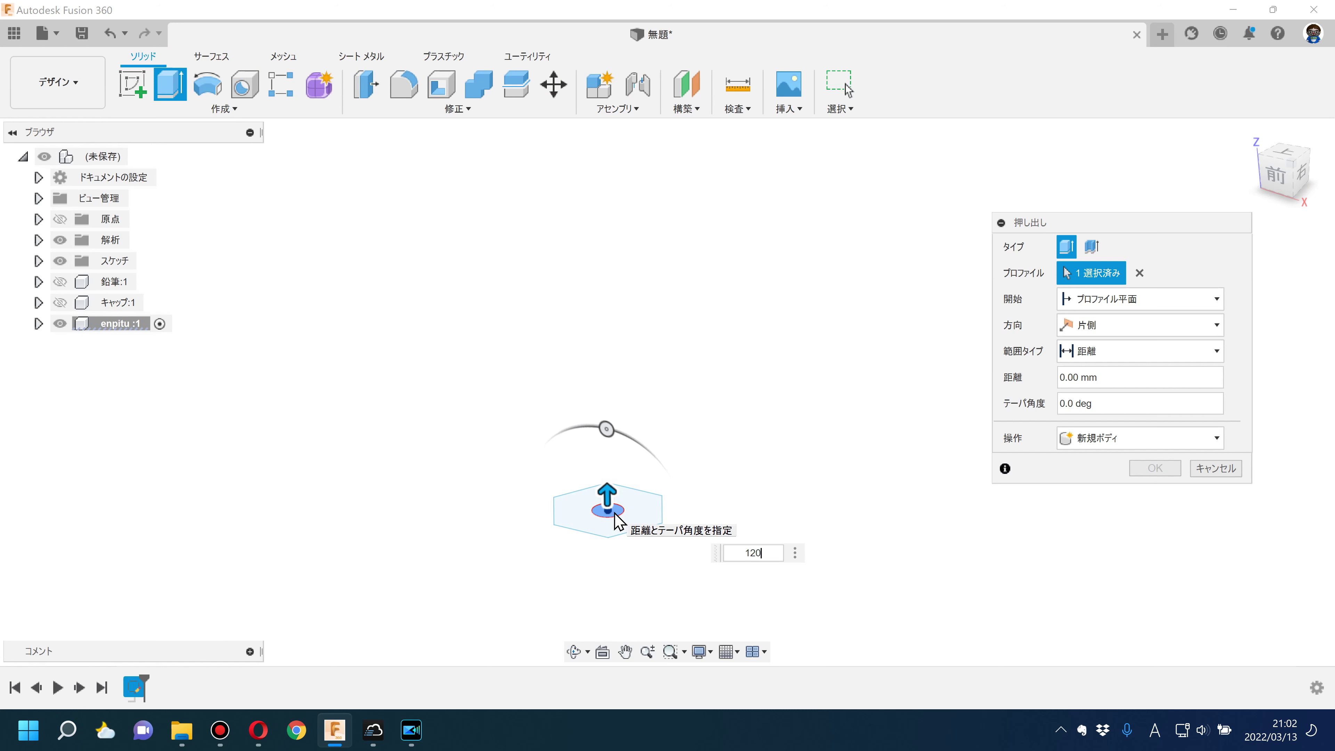
key(Return)
mouse_move(114, 282)
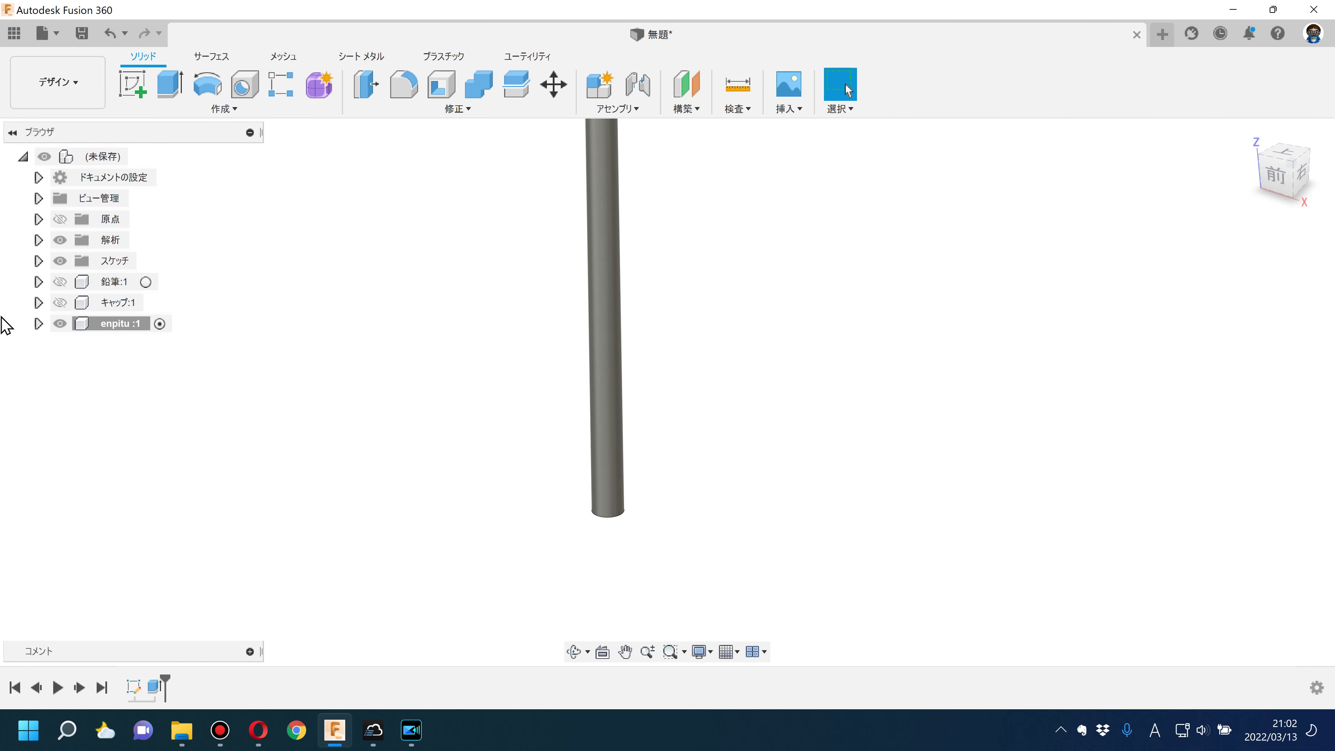
click(38, 323)
click(91, 407)
Step: Start extruding the hexagon profile upward
key(e)
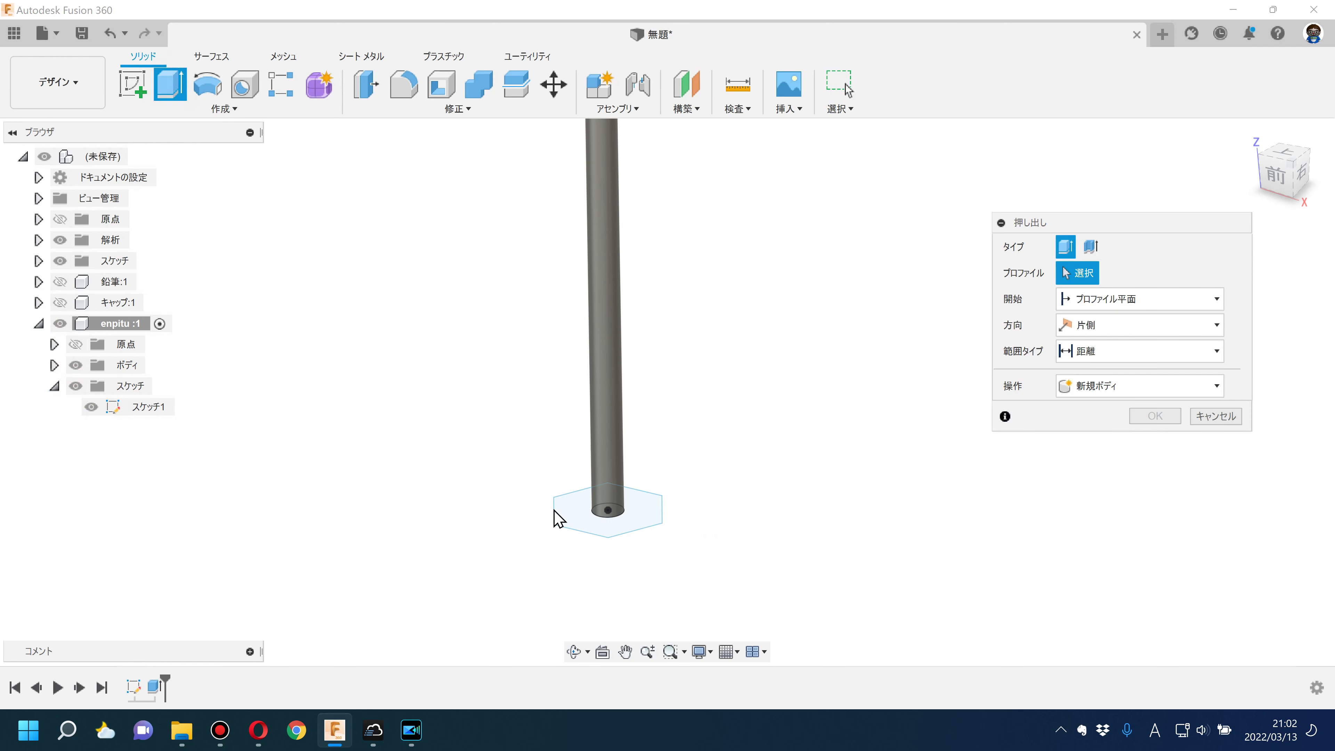
click(568, 513)
scroll(515, 588, down, 2)
scroll(519, 542, down, 2)
scroll(573, 609, down, 1)
drag(556, 597, 554, 439)
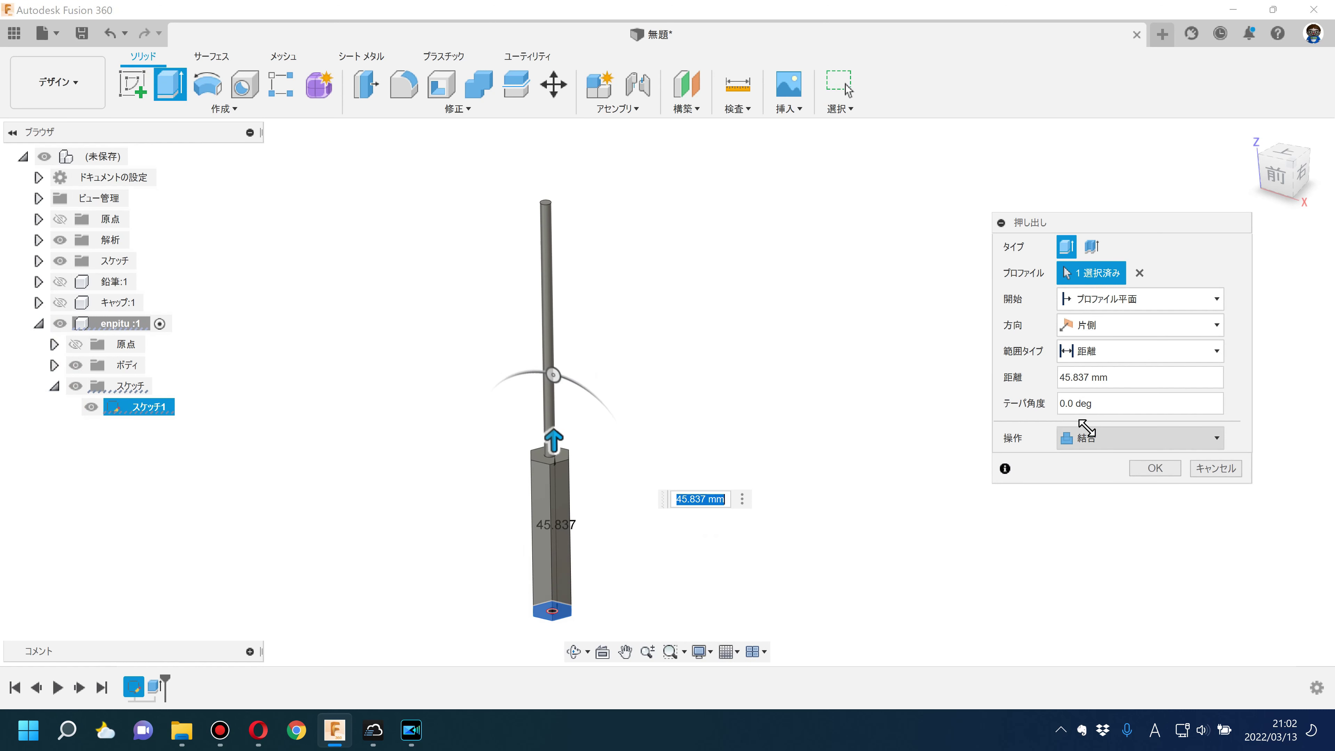
Step: Make the hexagon extrusion a New Body extending to the lead rod's top face
click(1100, 439)
click(1093, 513)
click(1085, 352)
click(1097, 391)
scroll(553, 212, up, 3)
scroll(539, 274, up, 3)
scroll(549, 332, up, 2)
click(548, 328)
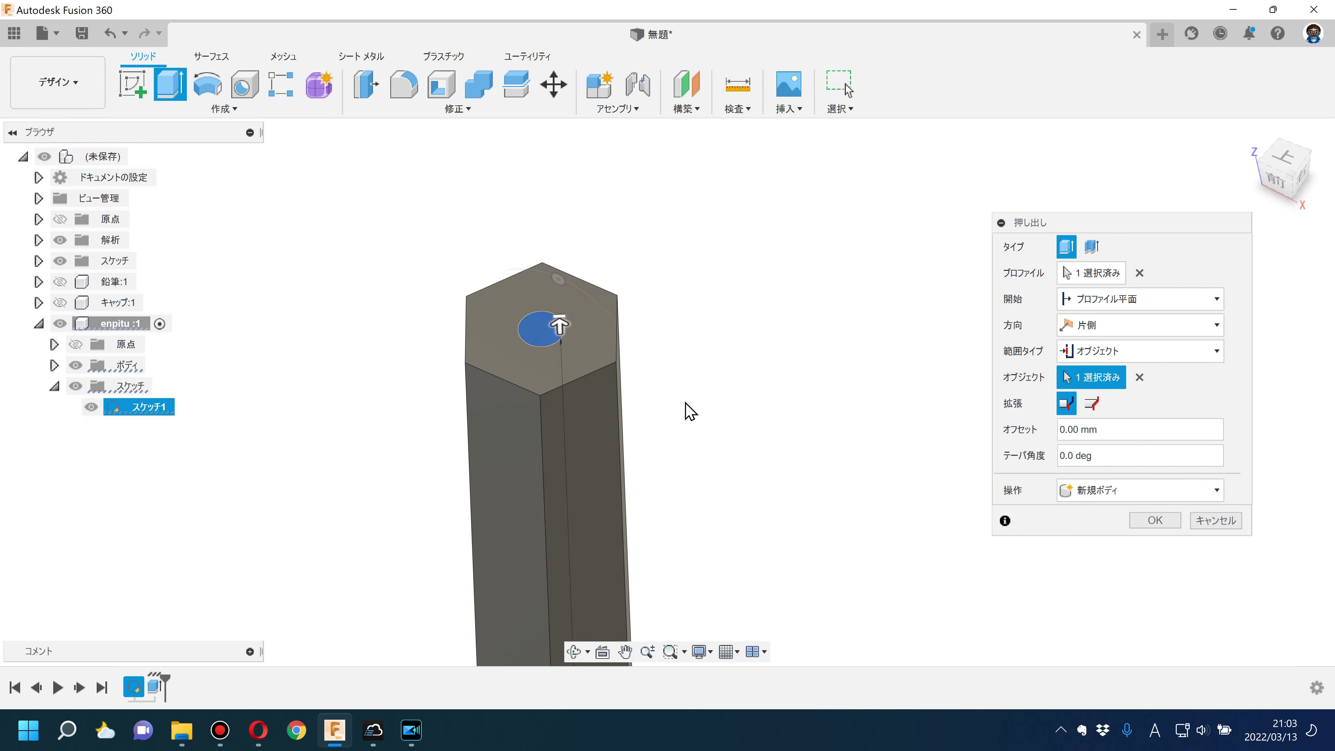
click(1154, 520)
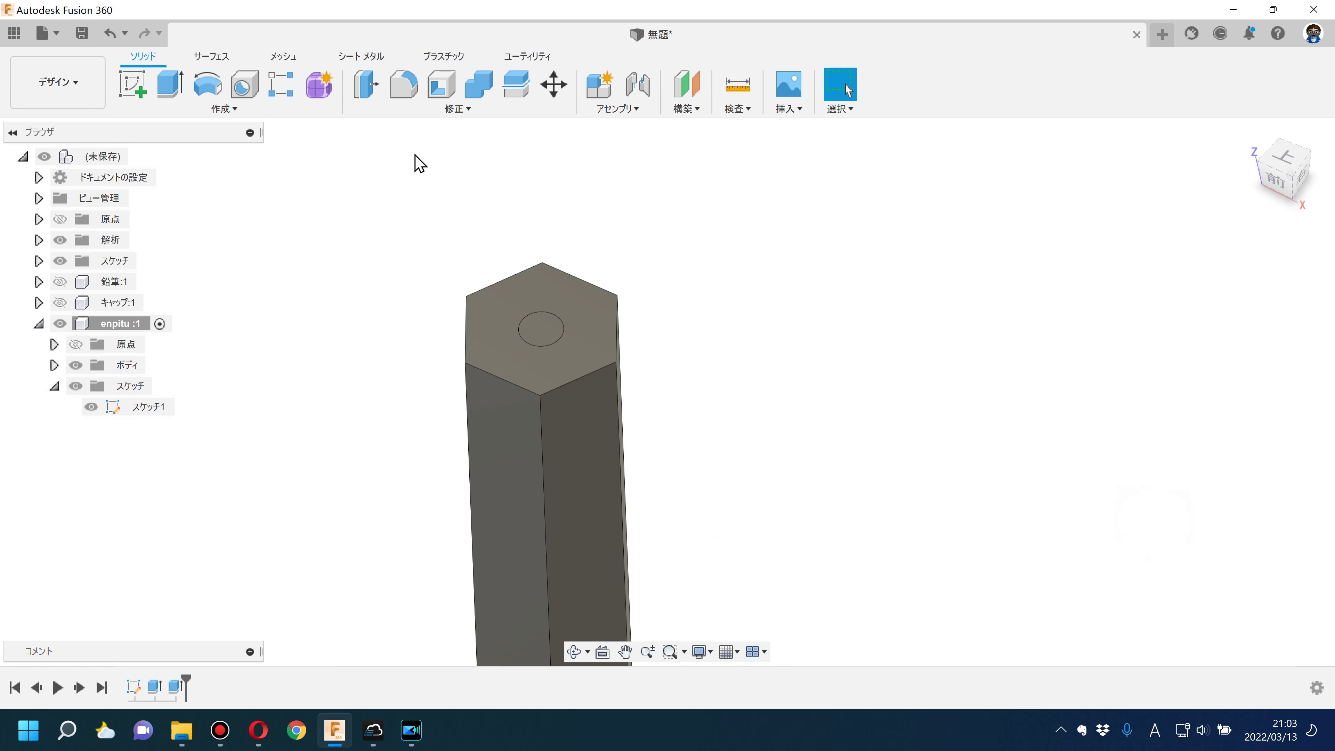
click(452, 116)
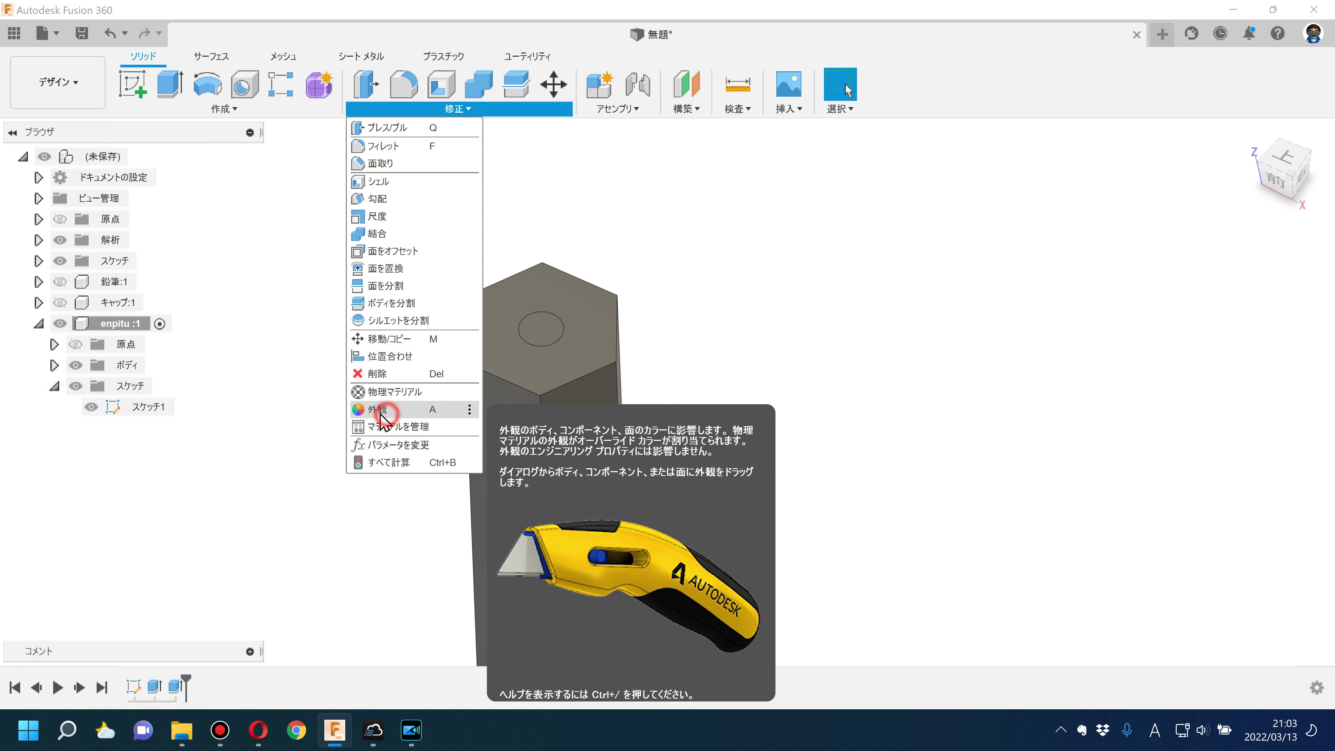
Step: Make the lead core black and give the pencil body a wood finish
key(a)
drag(588, 305, 541, 331)
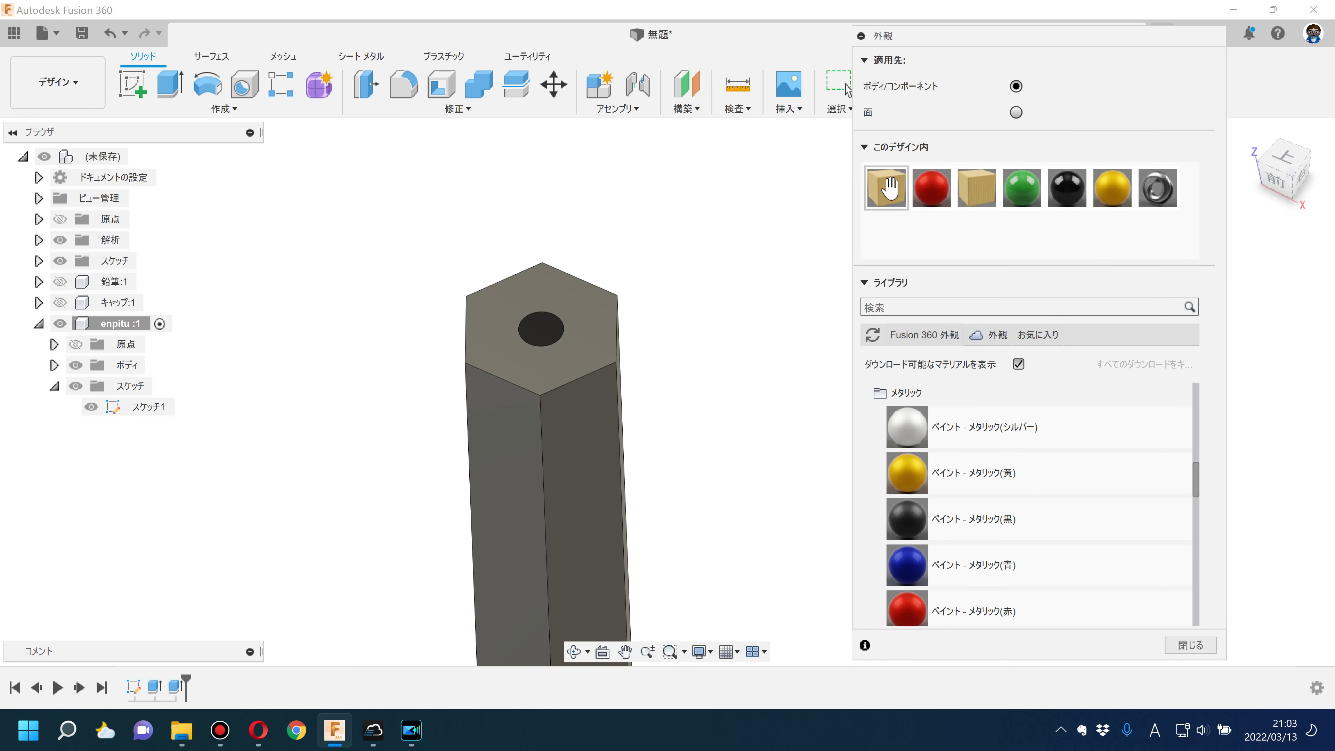
drag(578, 373, 579, 375)
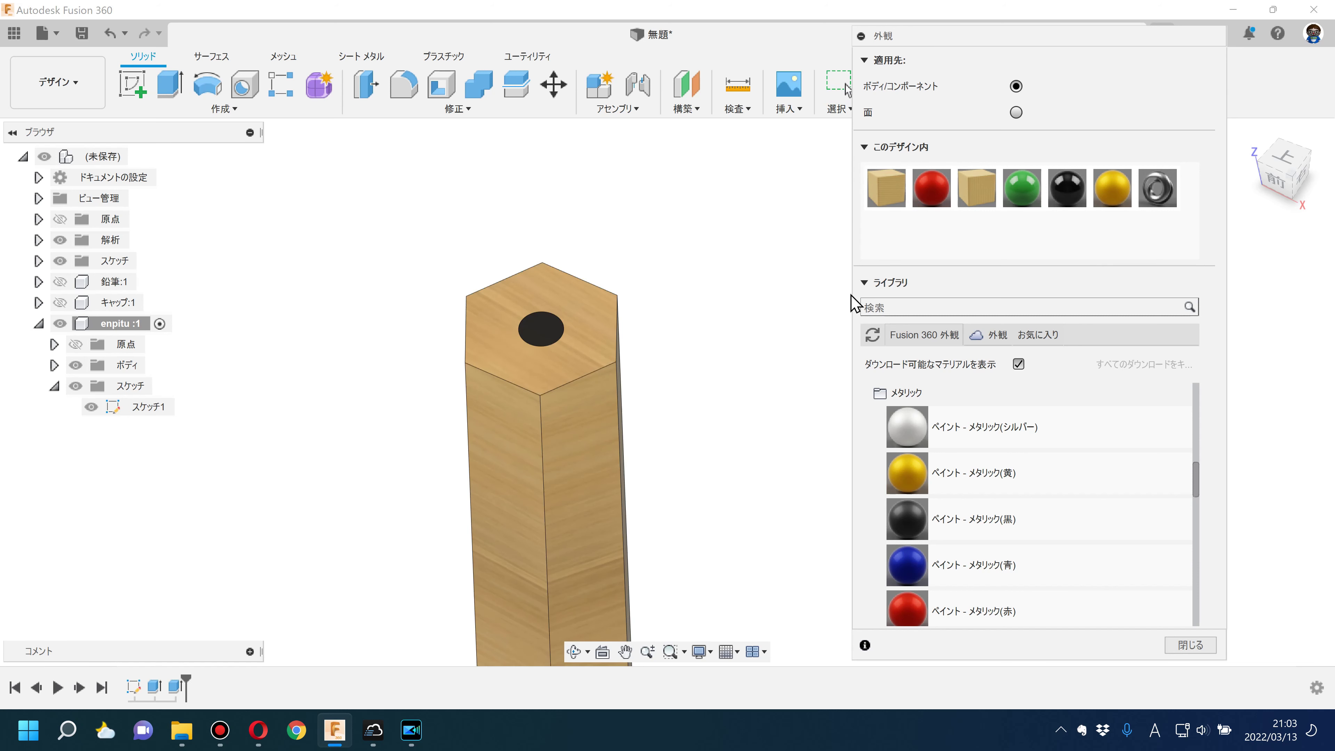
mouse_move(974, 189)
mouse_down()
mouse_move(604, 361)
mouse_move(612, 372)
mouse_up()
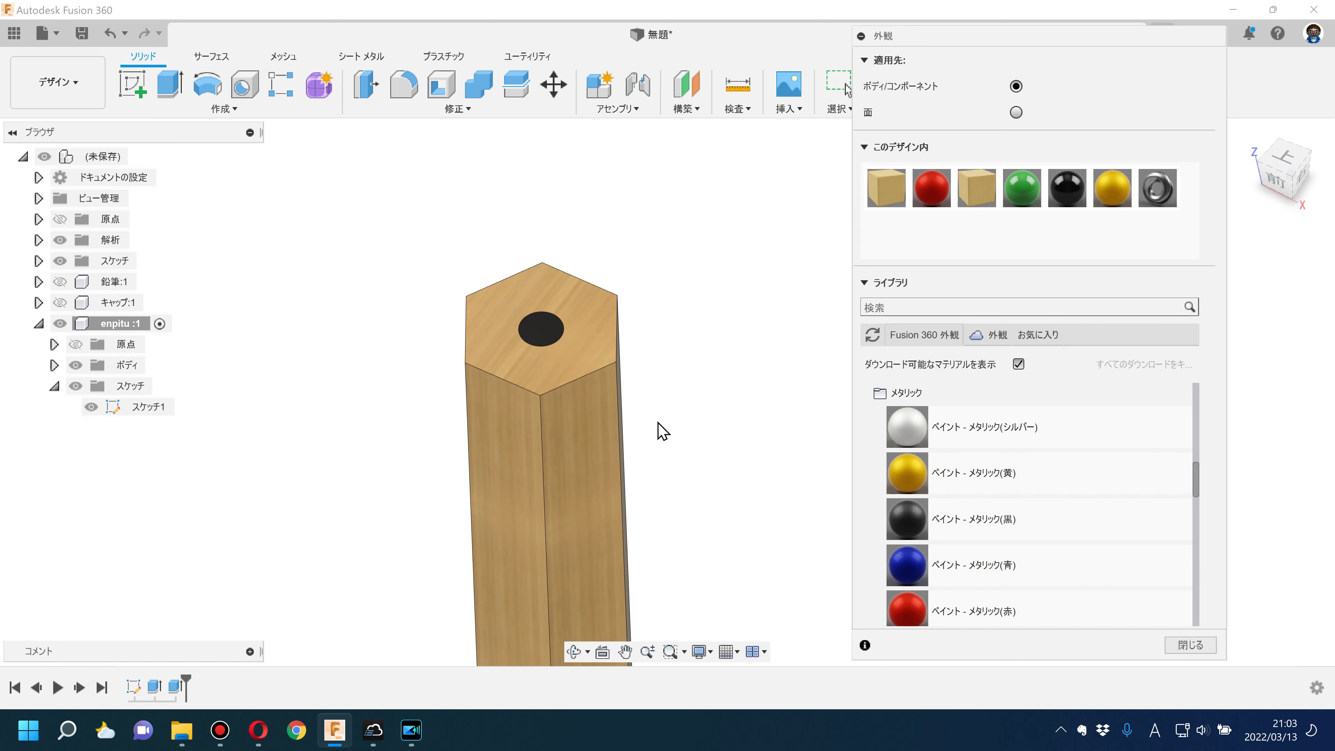
Step: Paint each of the pencil's hexagonal side faces green
drag(992, 227, 565, 484)
shift+middle_drag(625, 430, 604, 442)
drag(1021, 188, 617, 465)
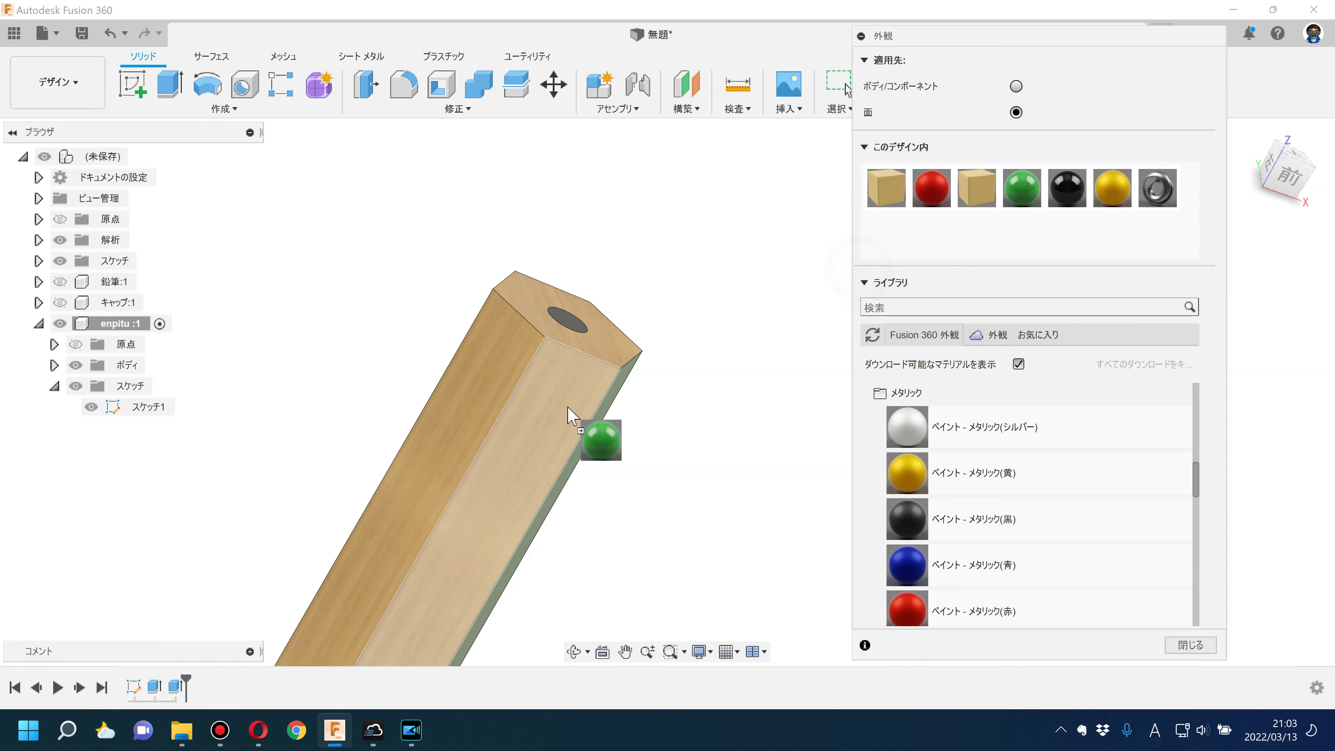
drag(1021, 188, 542, 400)
shift+middle_drag(546, 393, 604, 368)
drag(731, 284, 521, 344)
shift+middle_drag(525, 350, 668, 473)
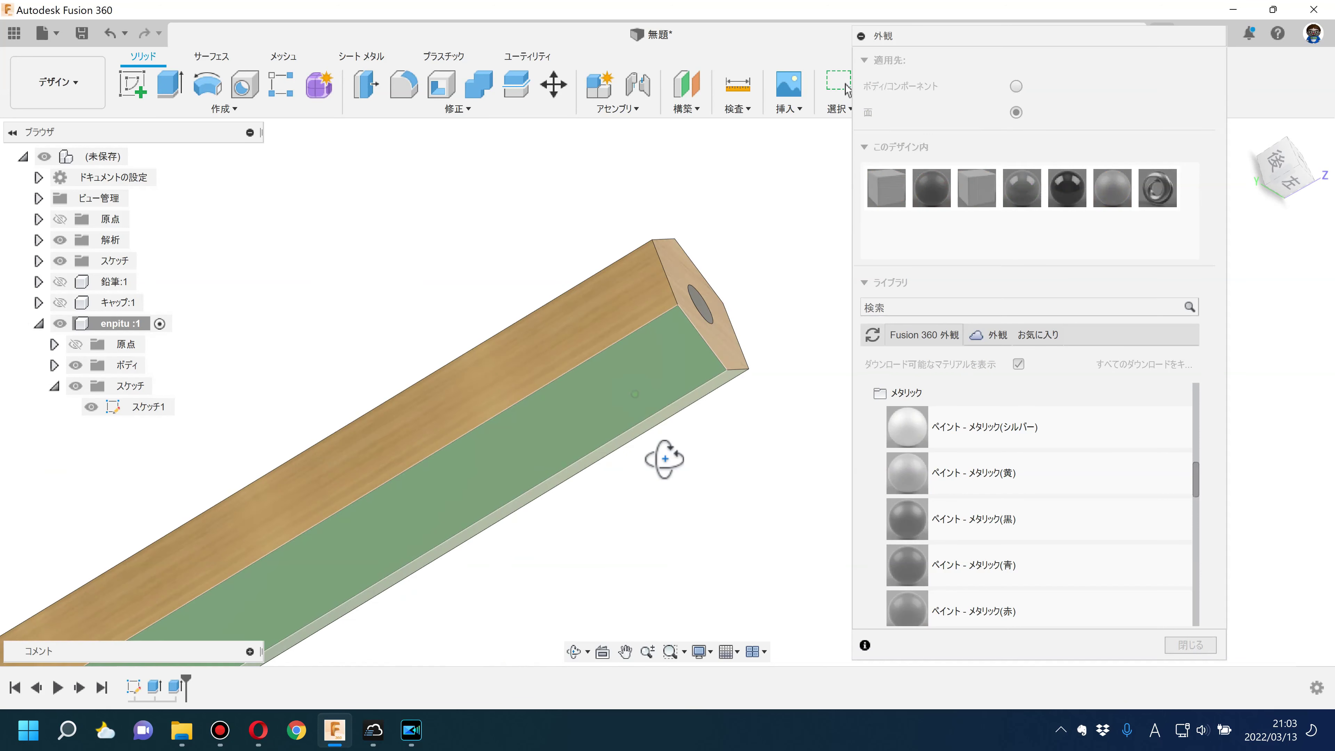
mouse_move(1021, 188)
mouse_down()
mouse_move(717, 310)
mouse_move(546, 351)
mouse_up()
shift+middle_drag(545, 351, 552, 435)
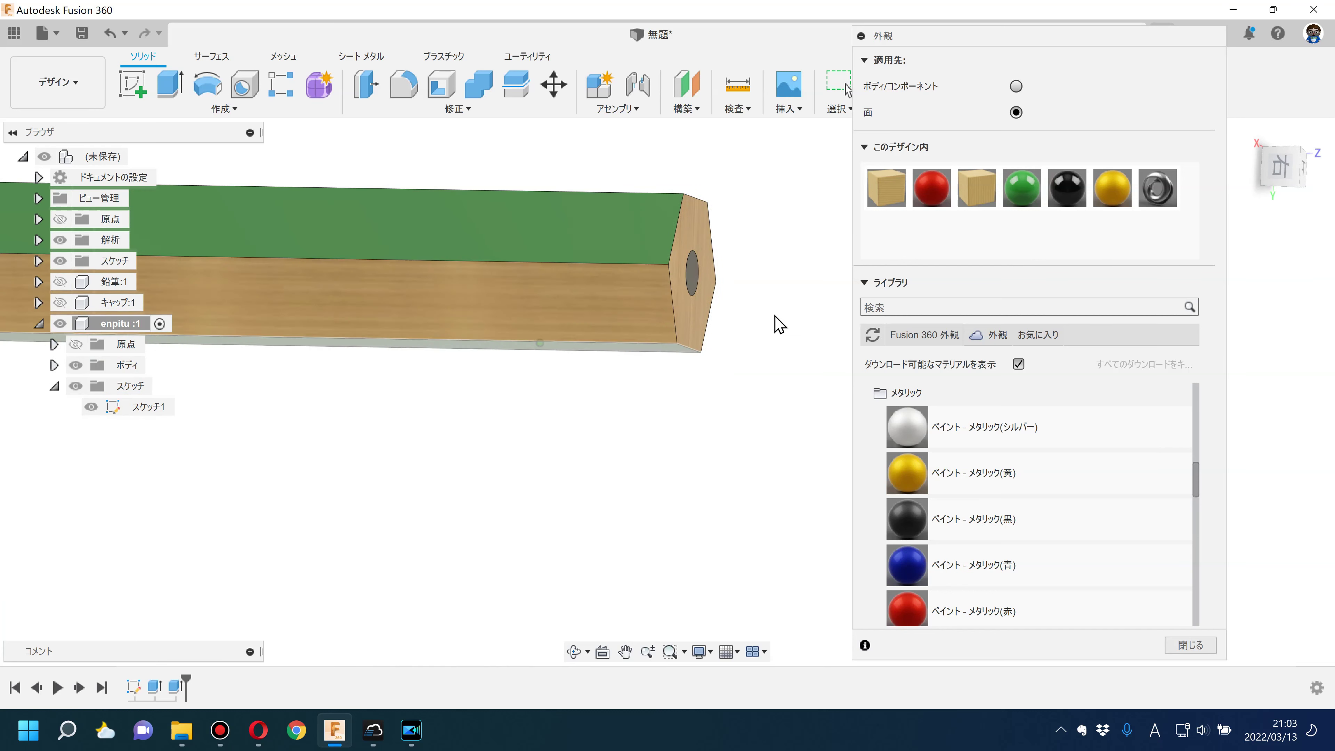
mouse_move(1021, 187)
mouse_down()
mouse_move(604, 297)
mouse_move(631, 316)
mouse_up()
shift+middle_drag(700, 441, 559, 337)
Step: Close the appearance settings and hide the hexagon sketch スケッチ1
click(1190, 644)
mouse_move(200, 451)
shift+middle_down()
mouse_move(373, 355)
mouse_move(402, 376)
shift+middle_up()
scroll(420, 410, up, 3)
click(91, 407)
Step: Orbit, zoom and pan to view the whole green pencil tilted diagonally
mouse_move(498, 414)
shift+middle_down()
mouse_move(677, 523)
mouse_move(744, 465)
mouse_move(695, 393)
shift+middle_up()
scroll(692, 537, down, 3)
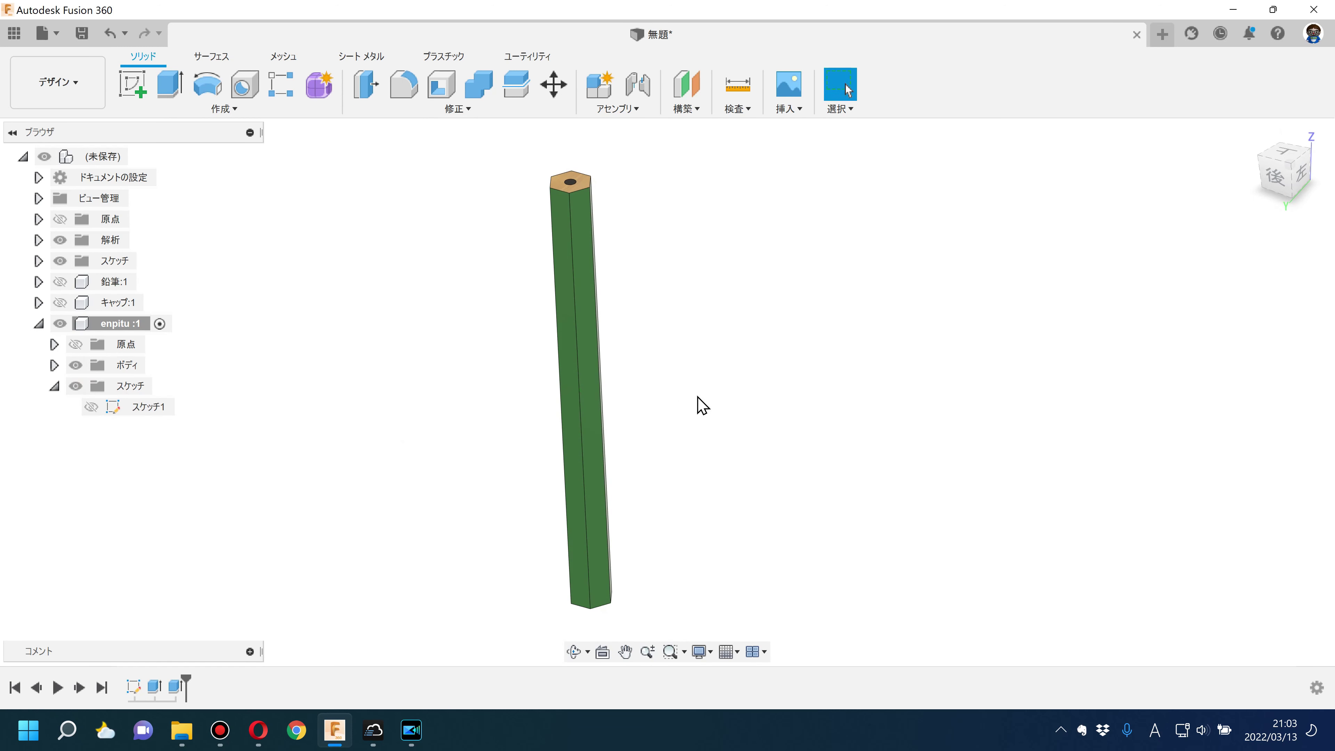
middle_drag(703, 406, 760, 411)
shift+middle_drag(769, 349, 736, 350)
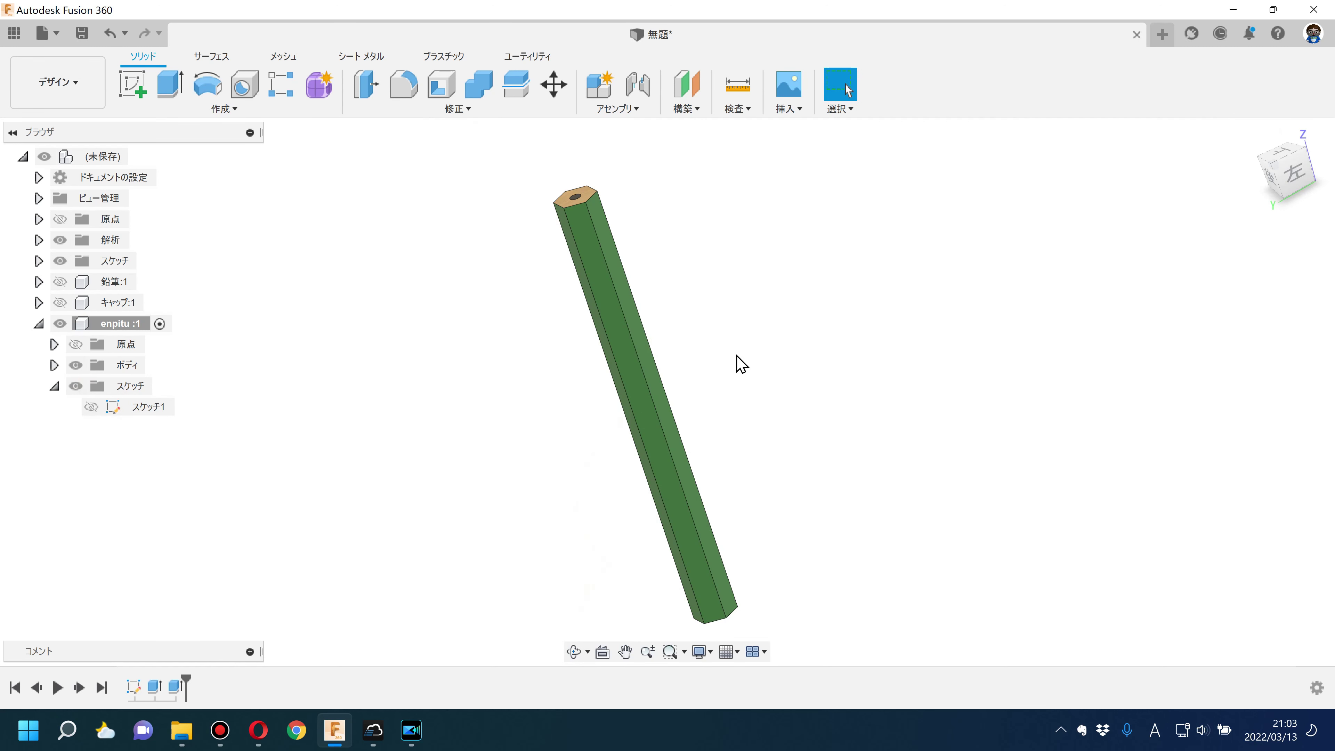